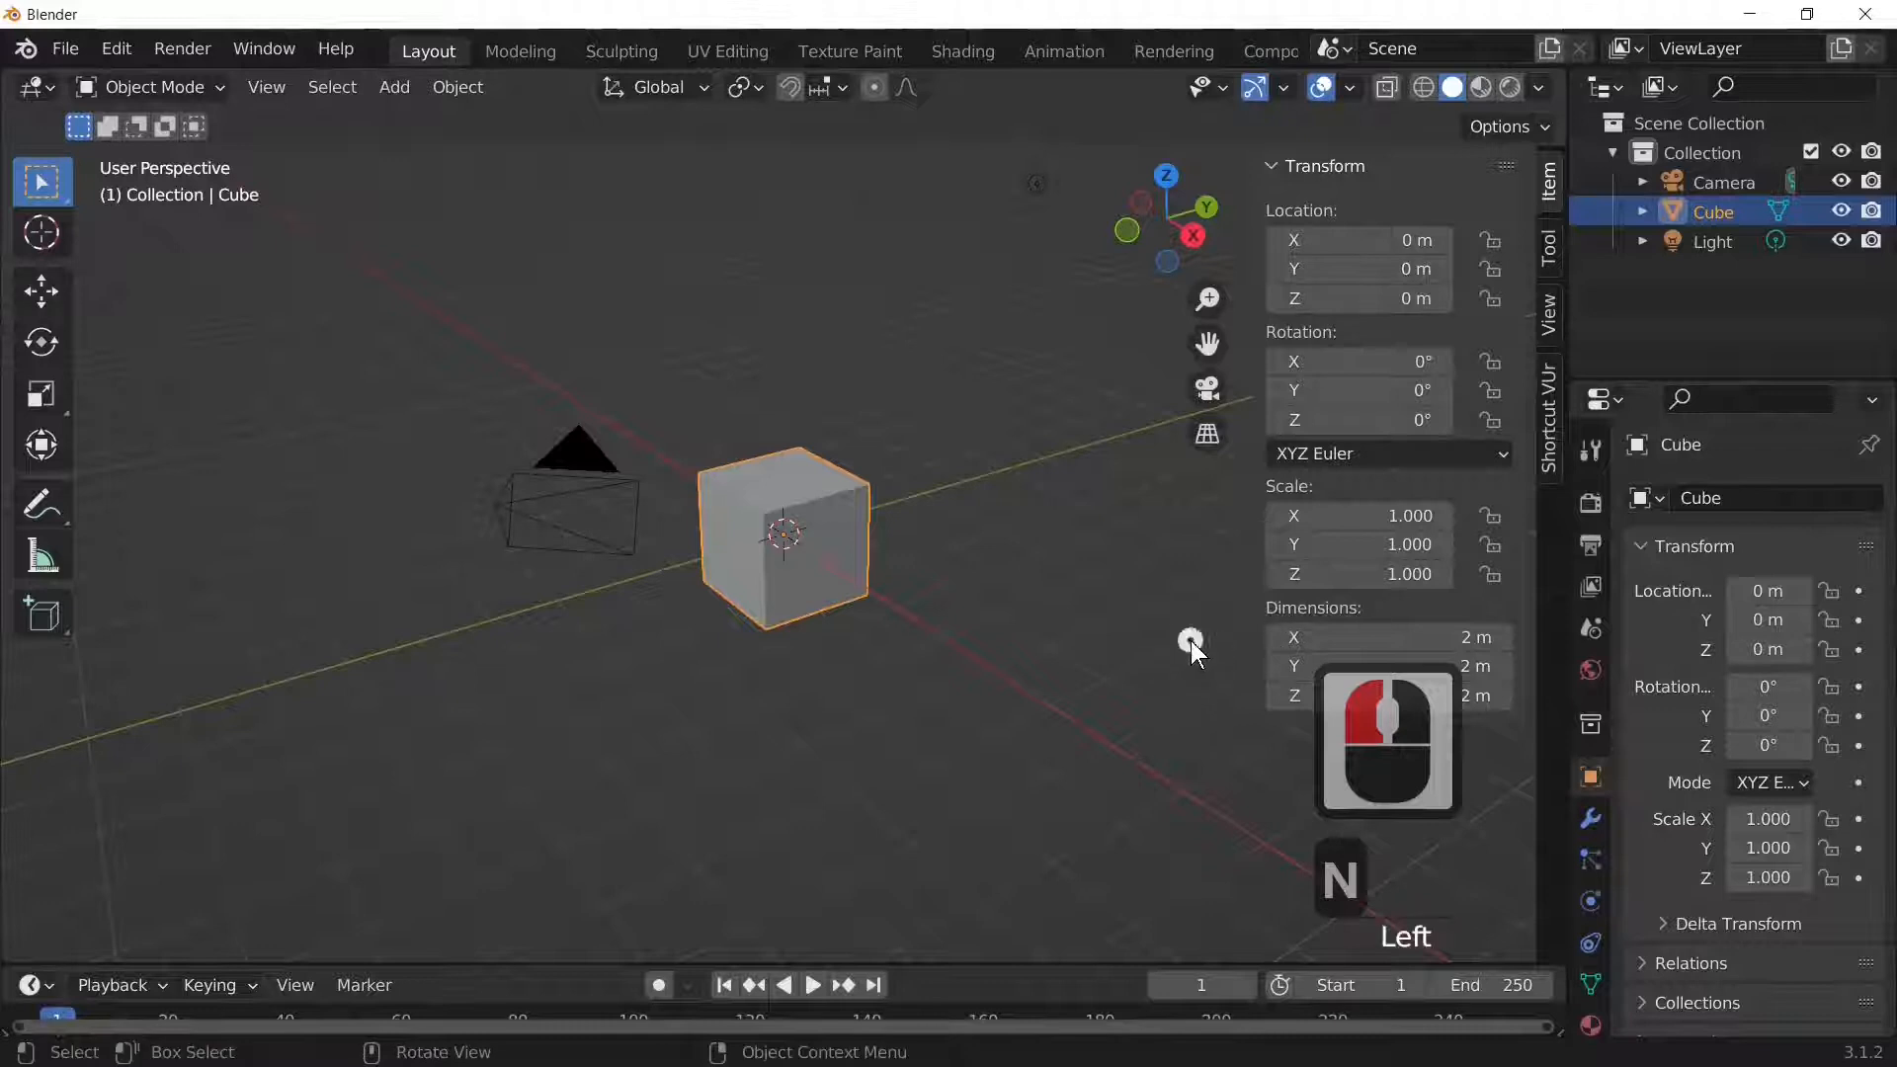
# Step: Delete the default cube, leaving only the camera and light
pyautogui.click(847, 560)
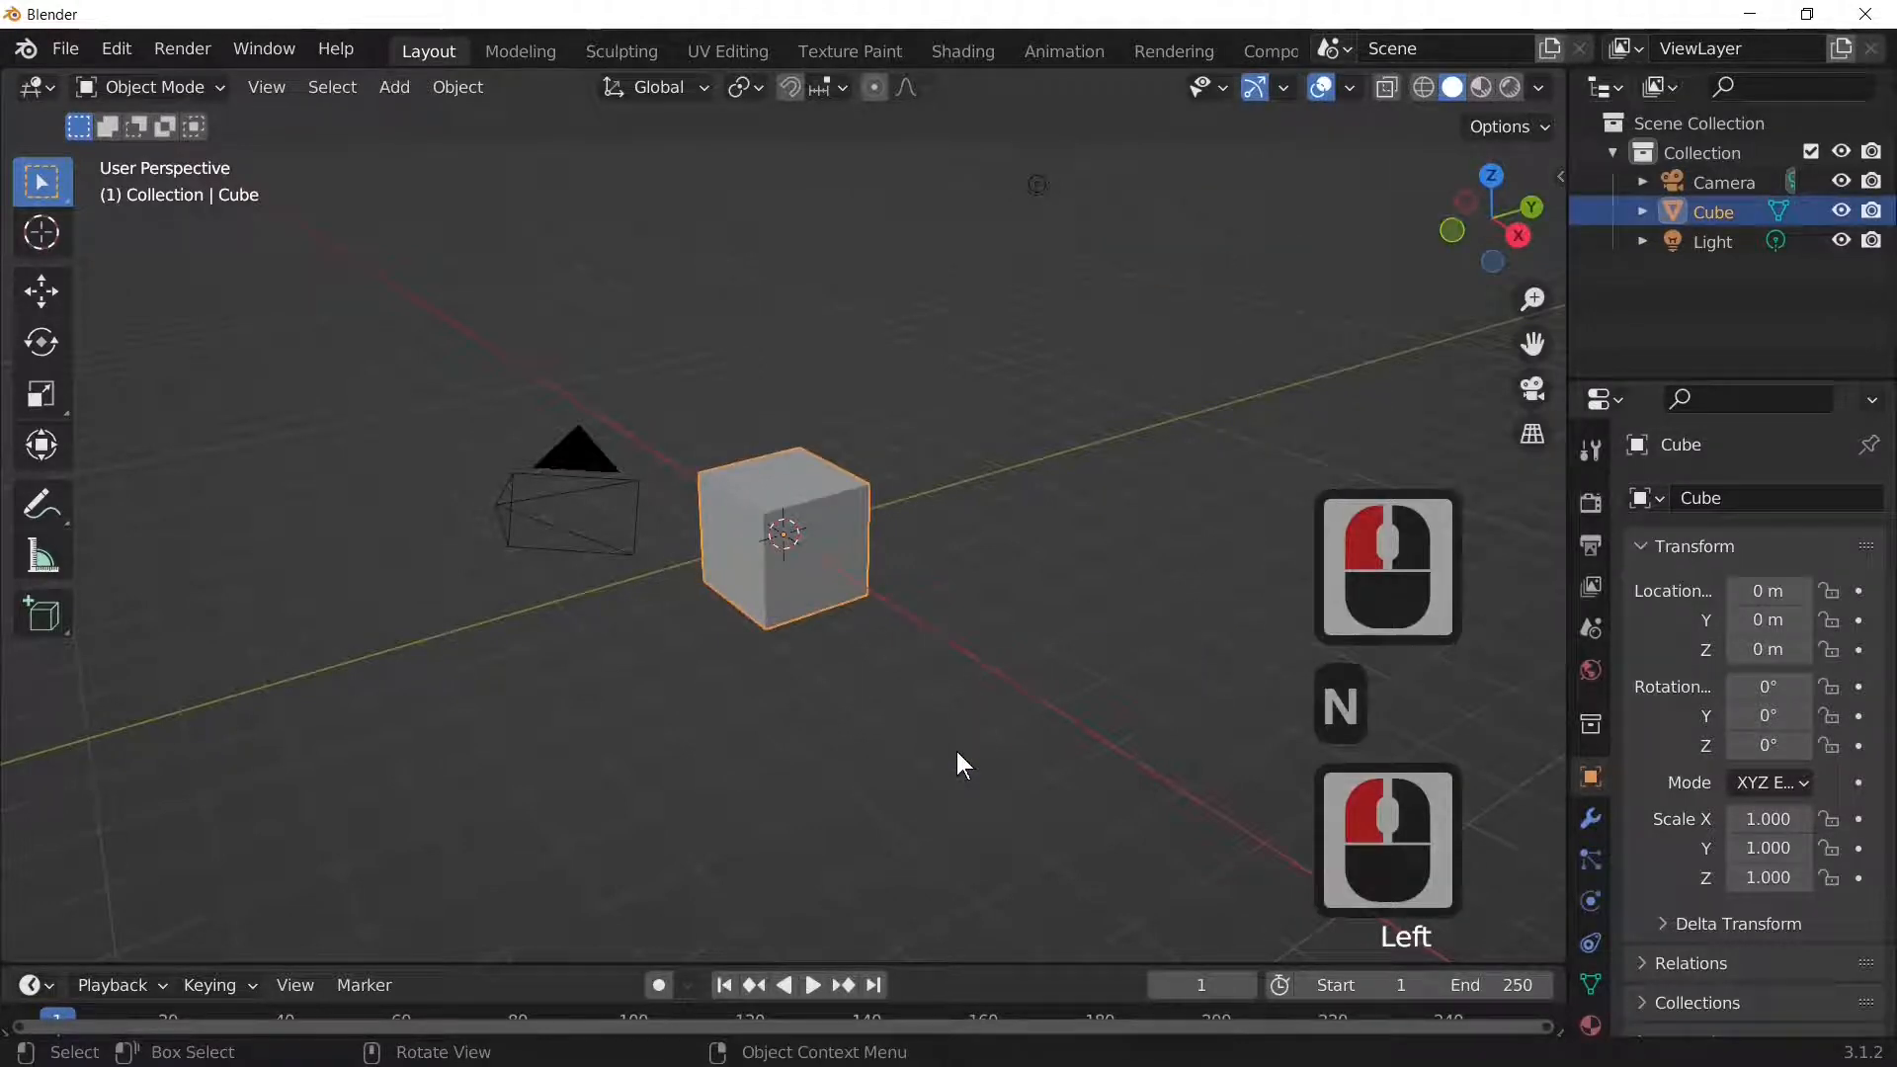
pyautogui.press('x')
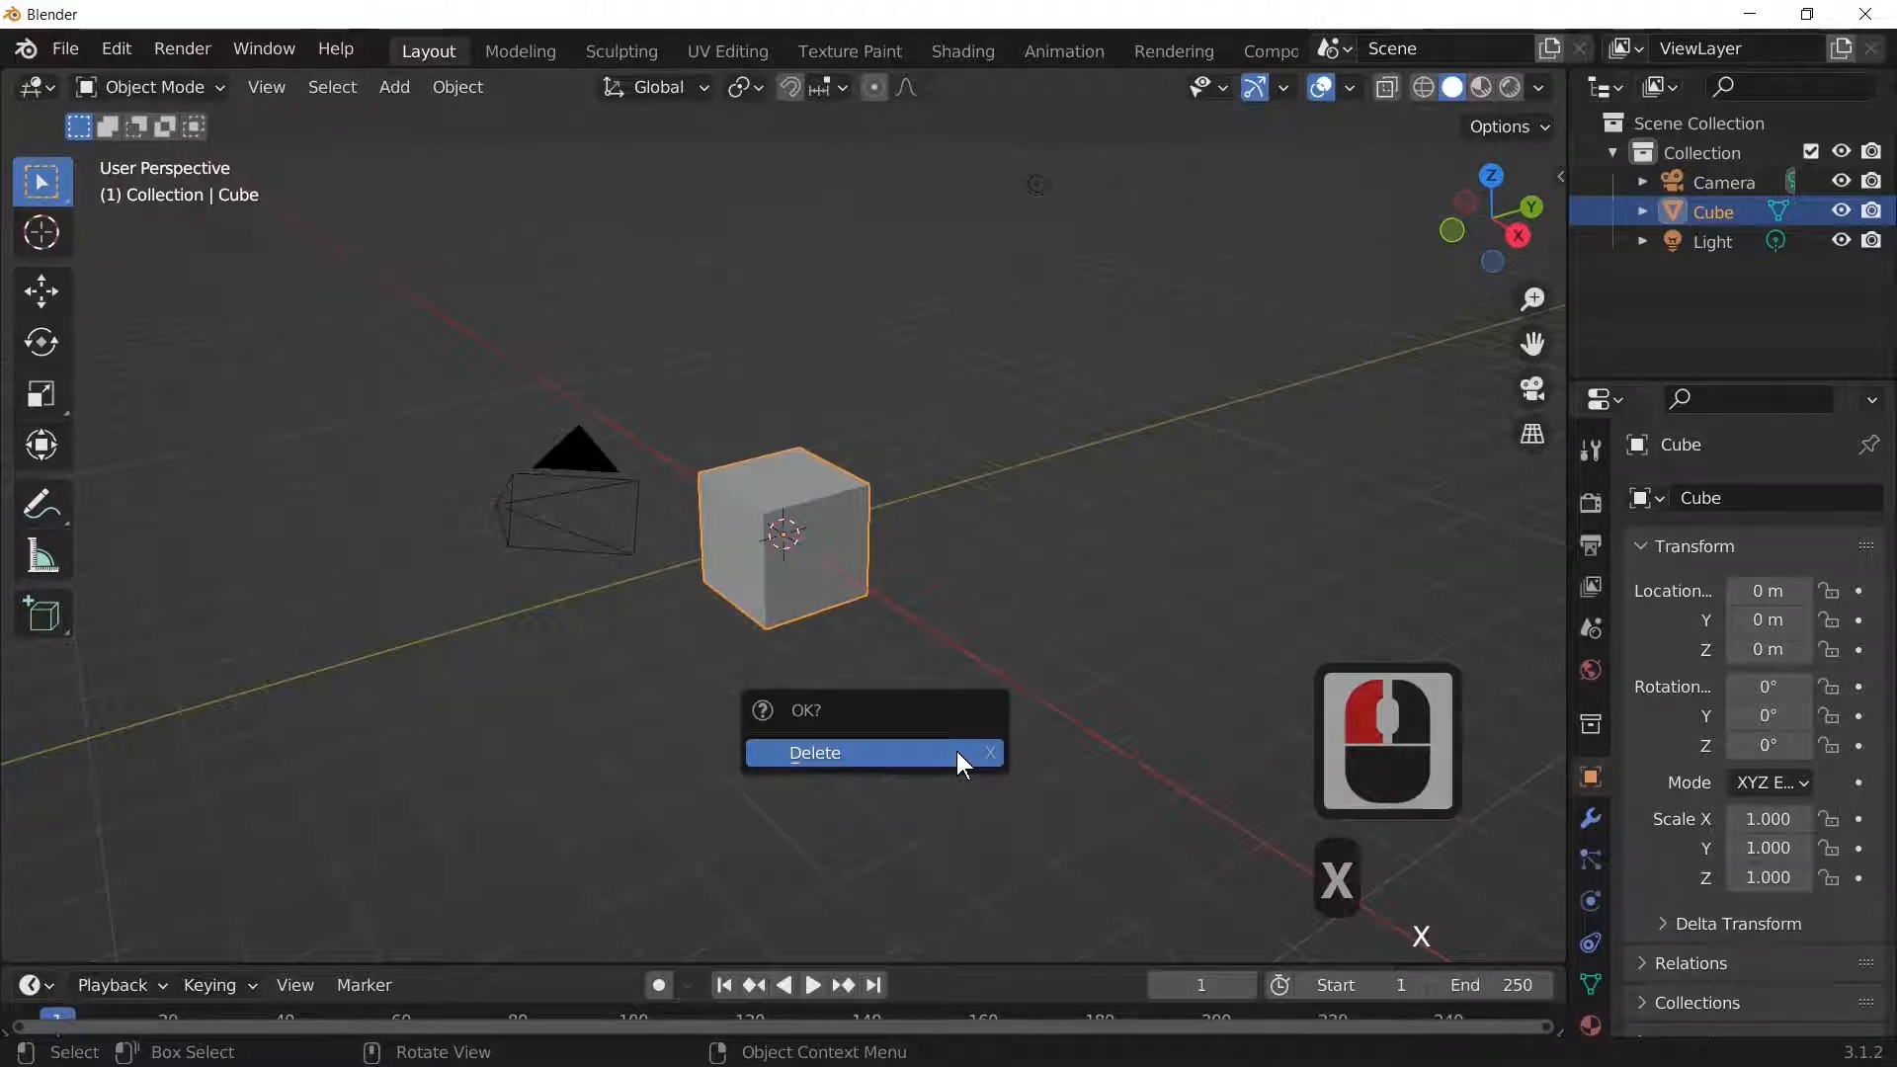
pyautogui.click(956, 750)
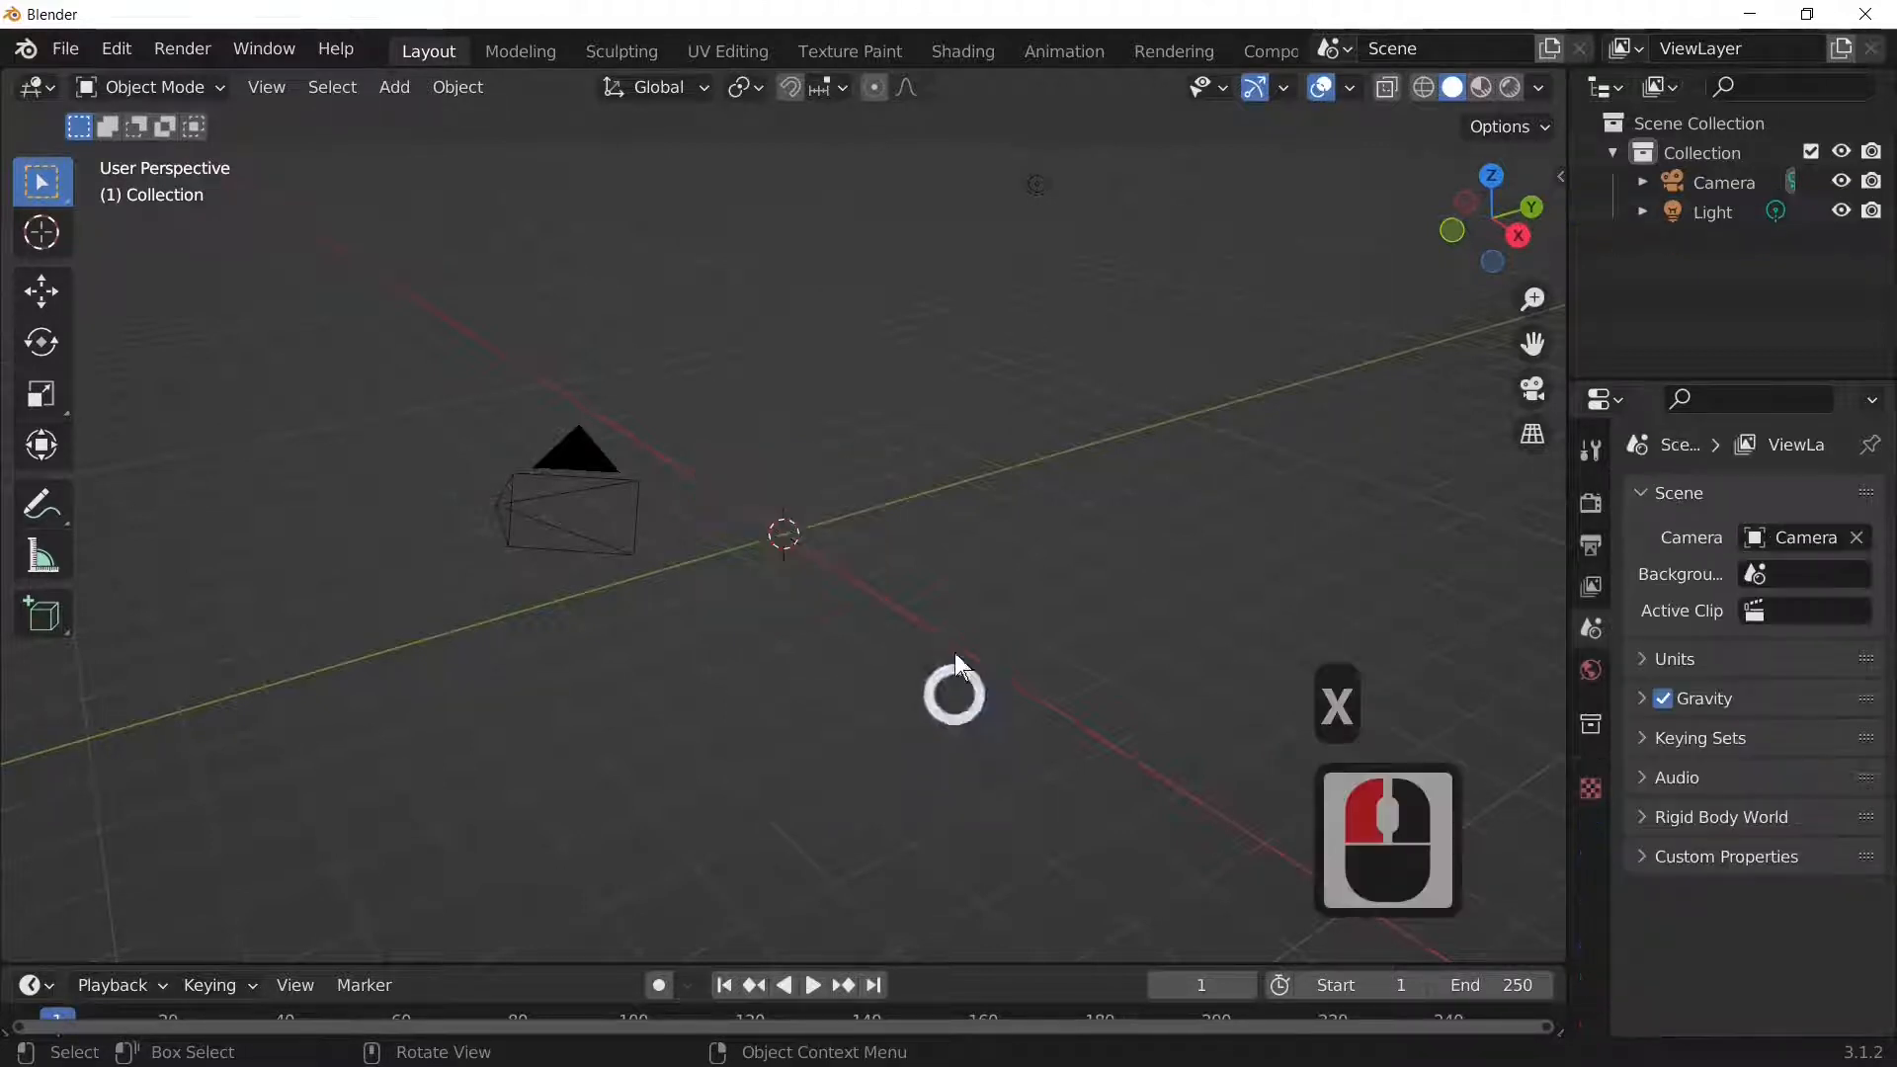
# Step: Add a plane and stretch it to 1.5 times its size along X
pyautogui.click(395, 89)
pyautogui.moveTo(494, 115)
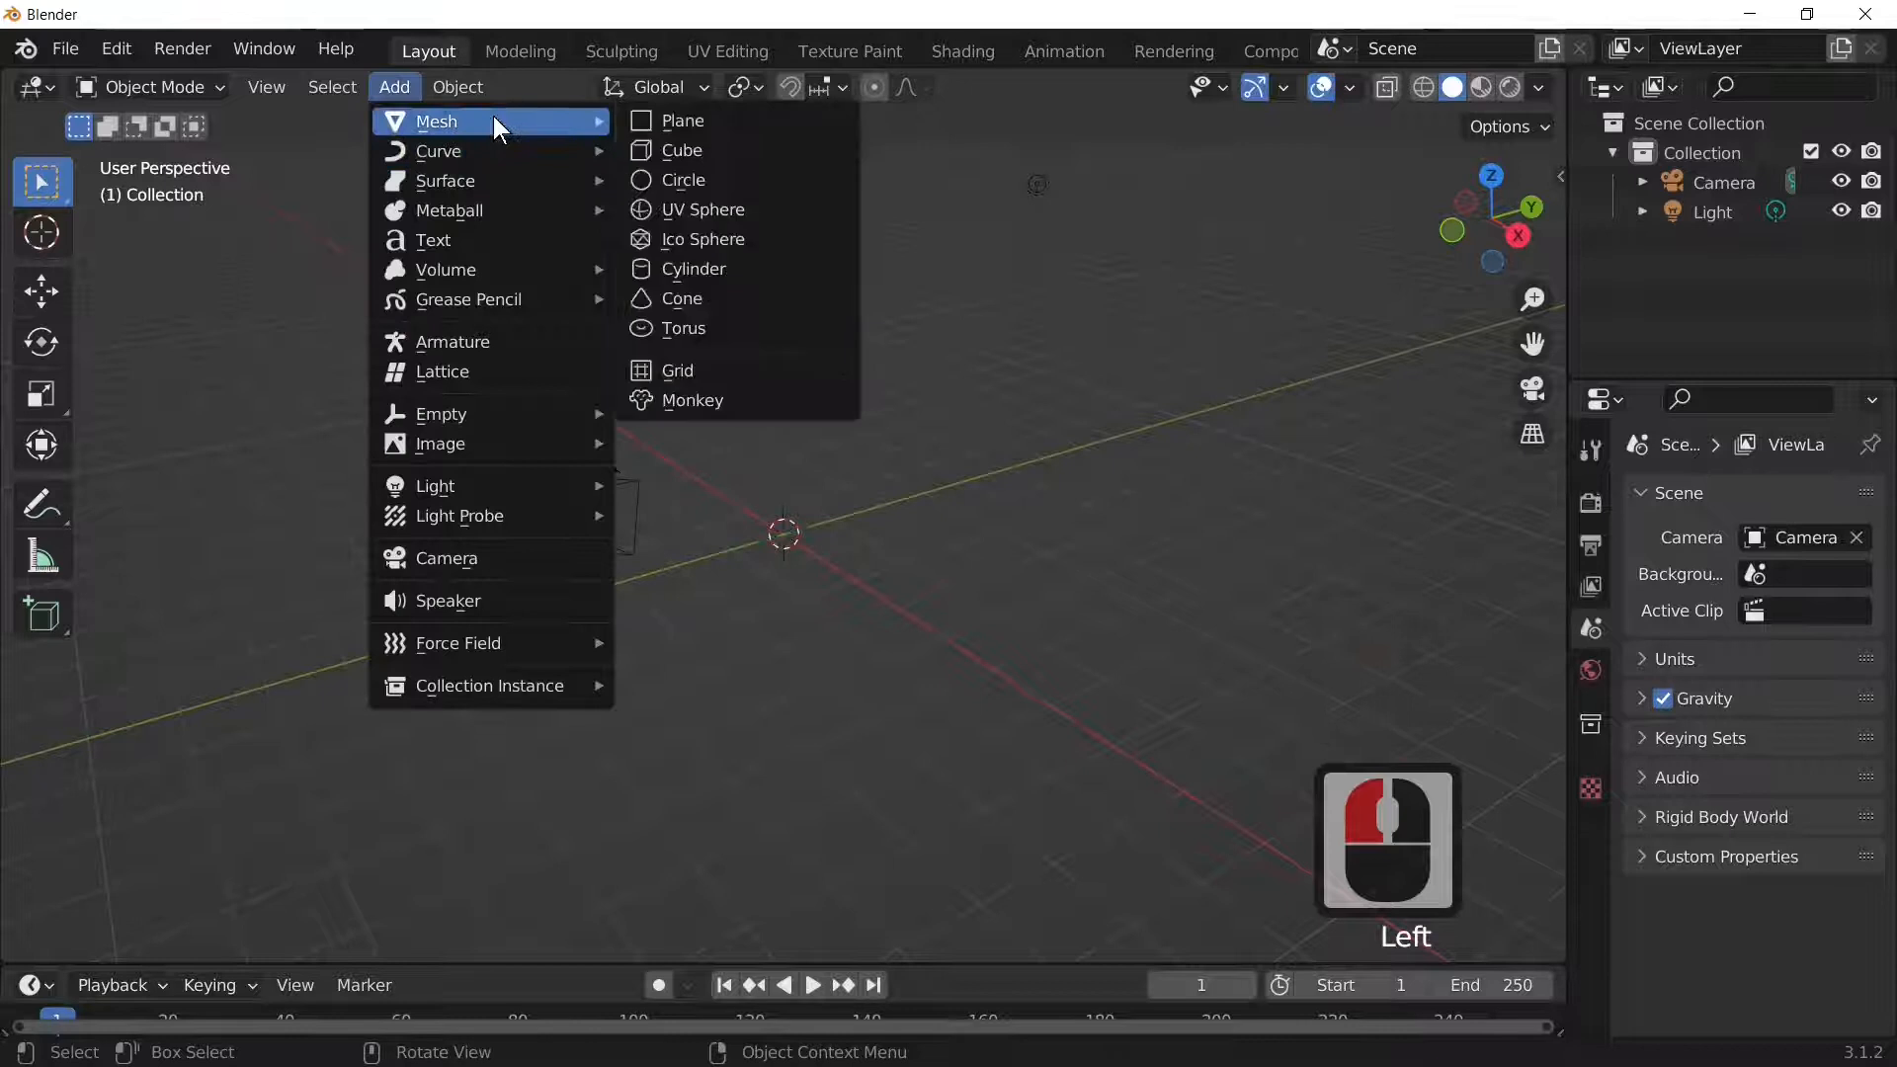
pyautogui.click(728, 123)
pyautogui.press('s')
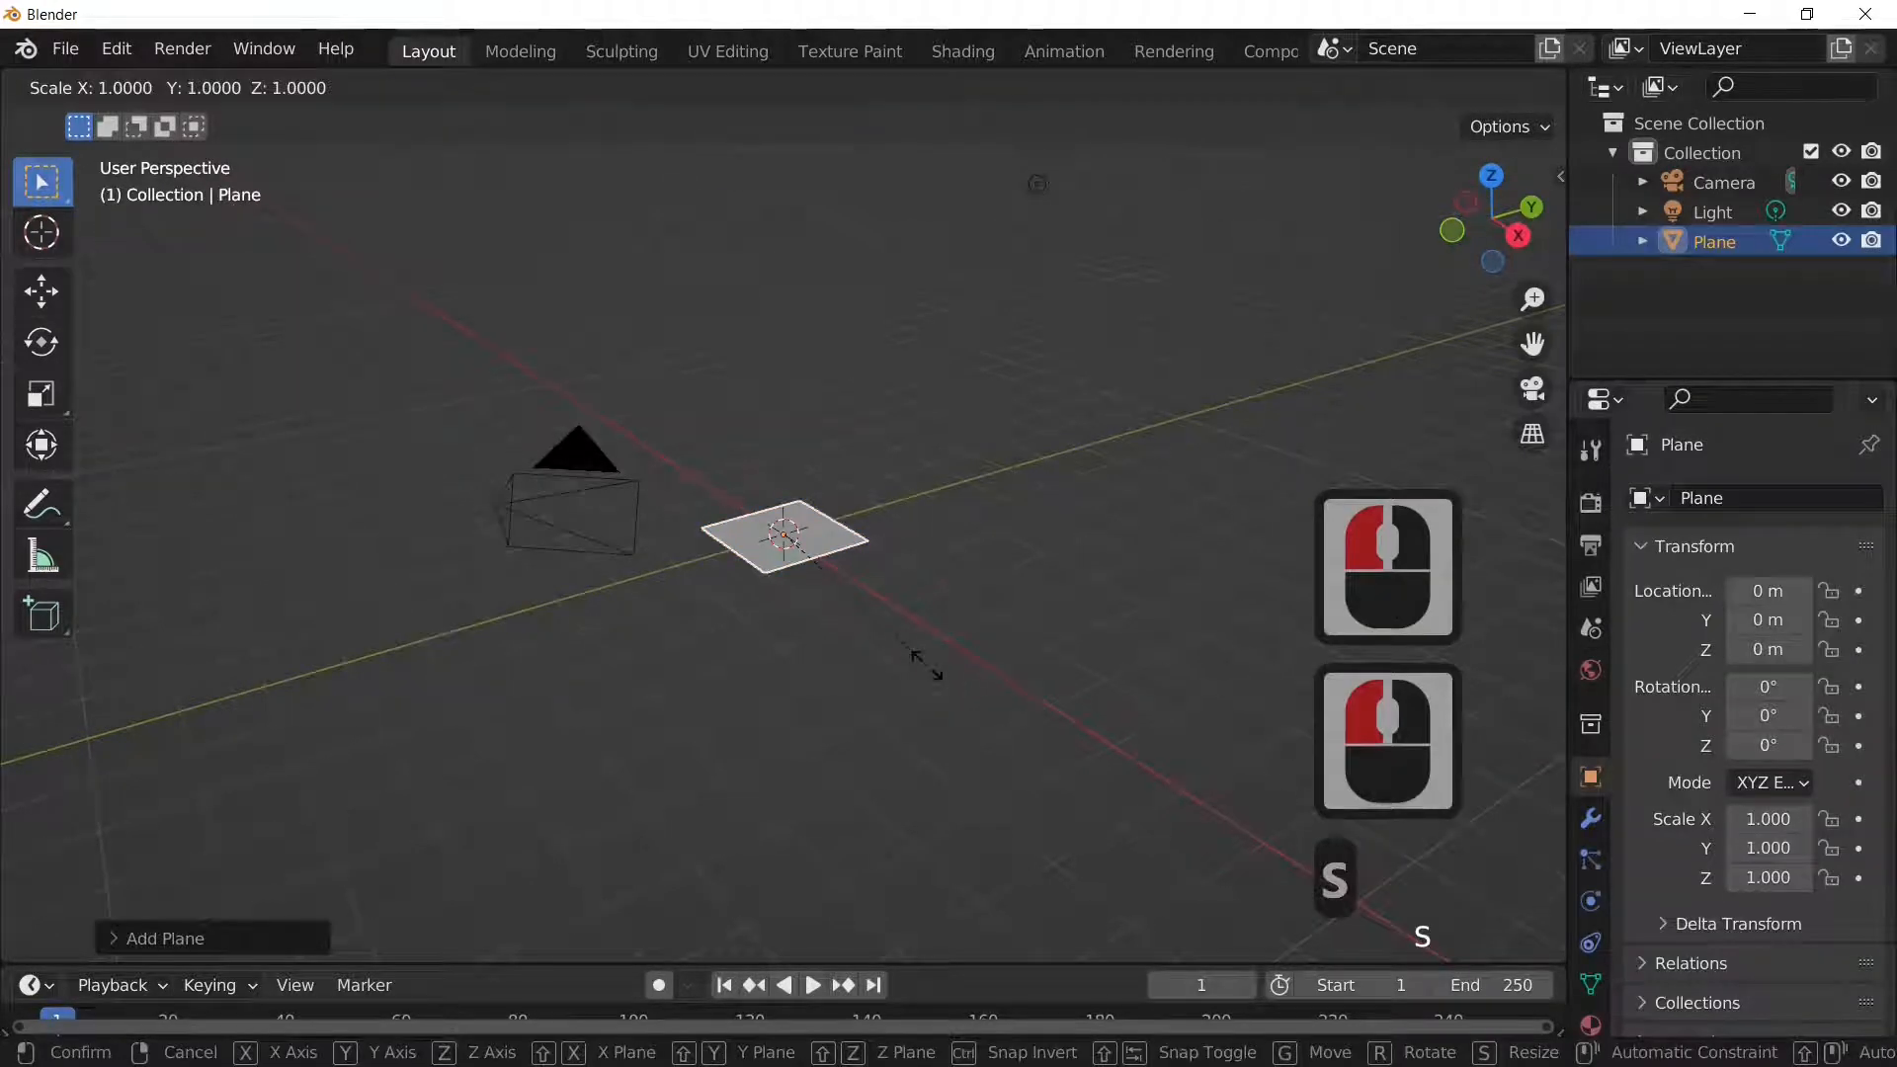
pyautogui.press('x')
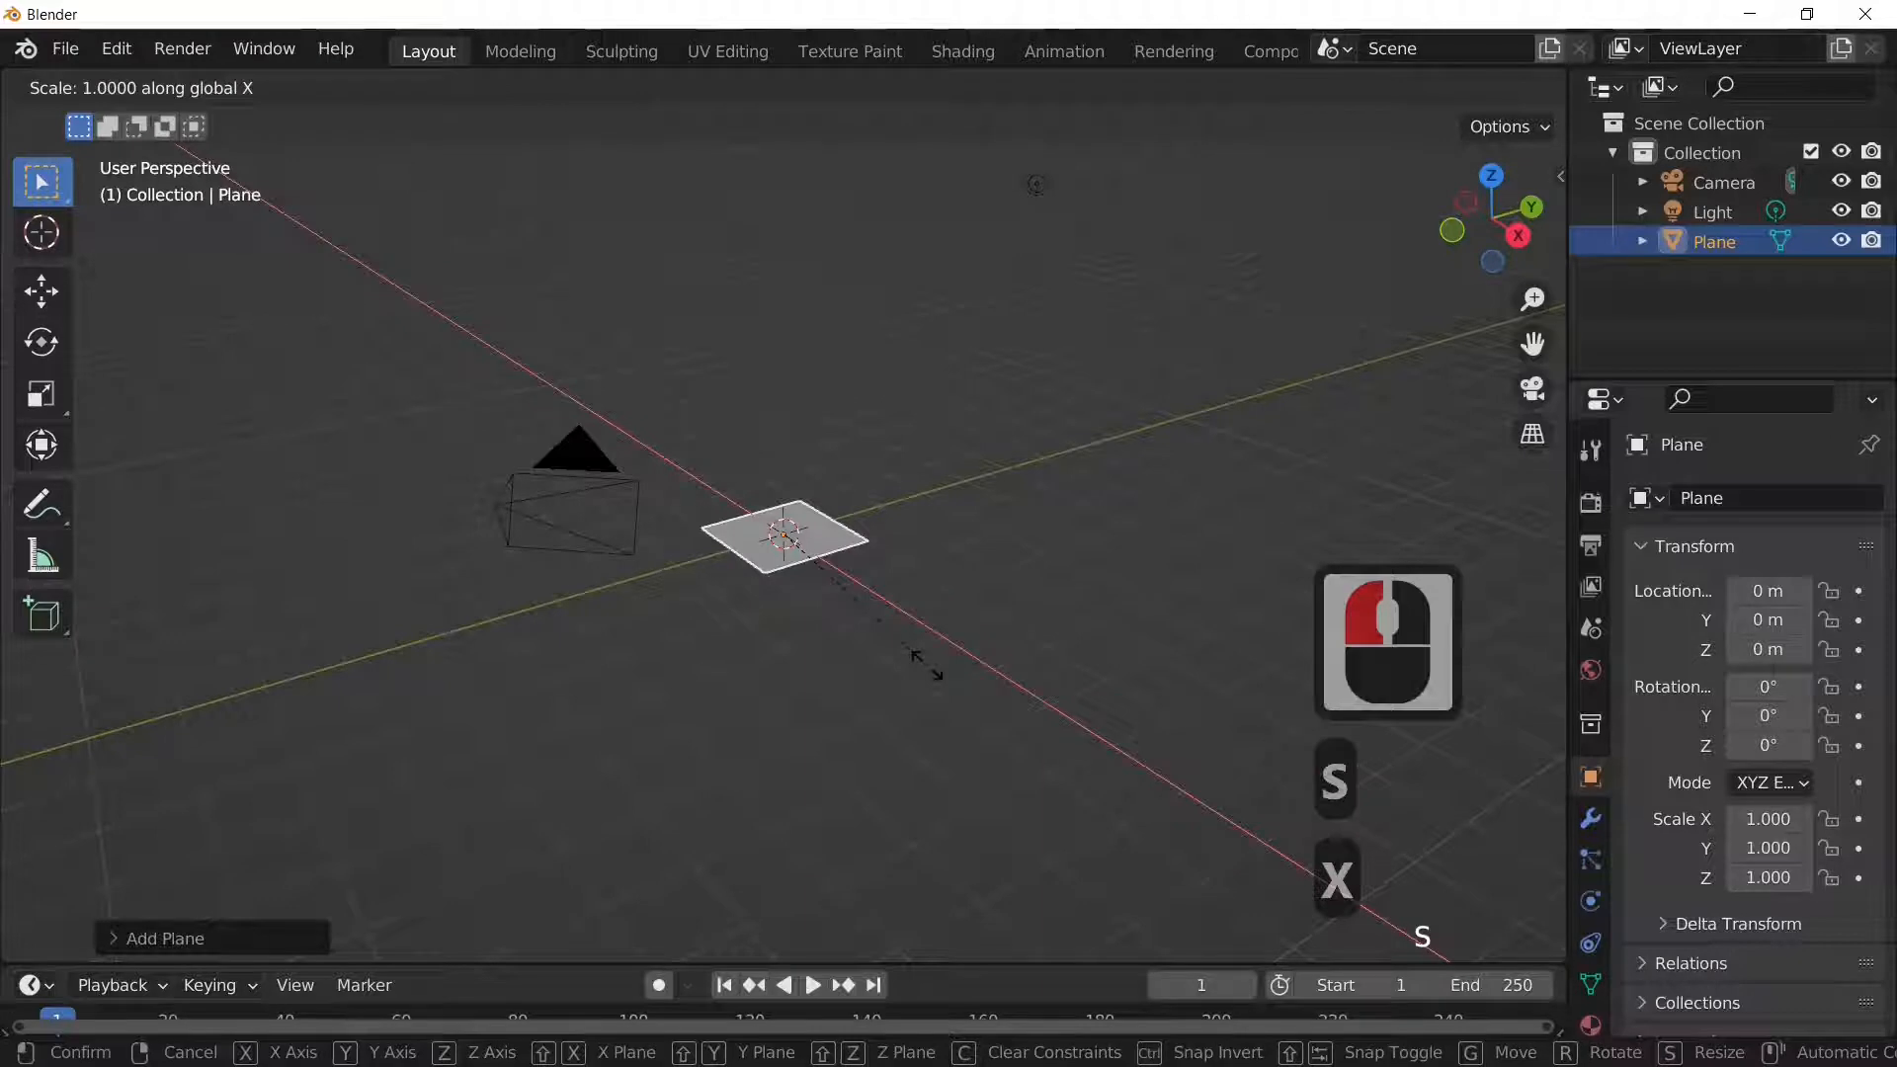
pyautogui.write('1.5')
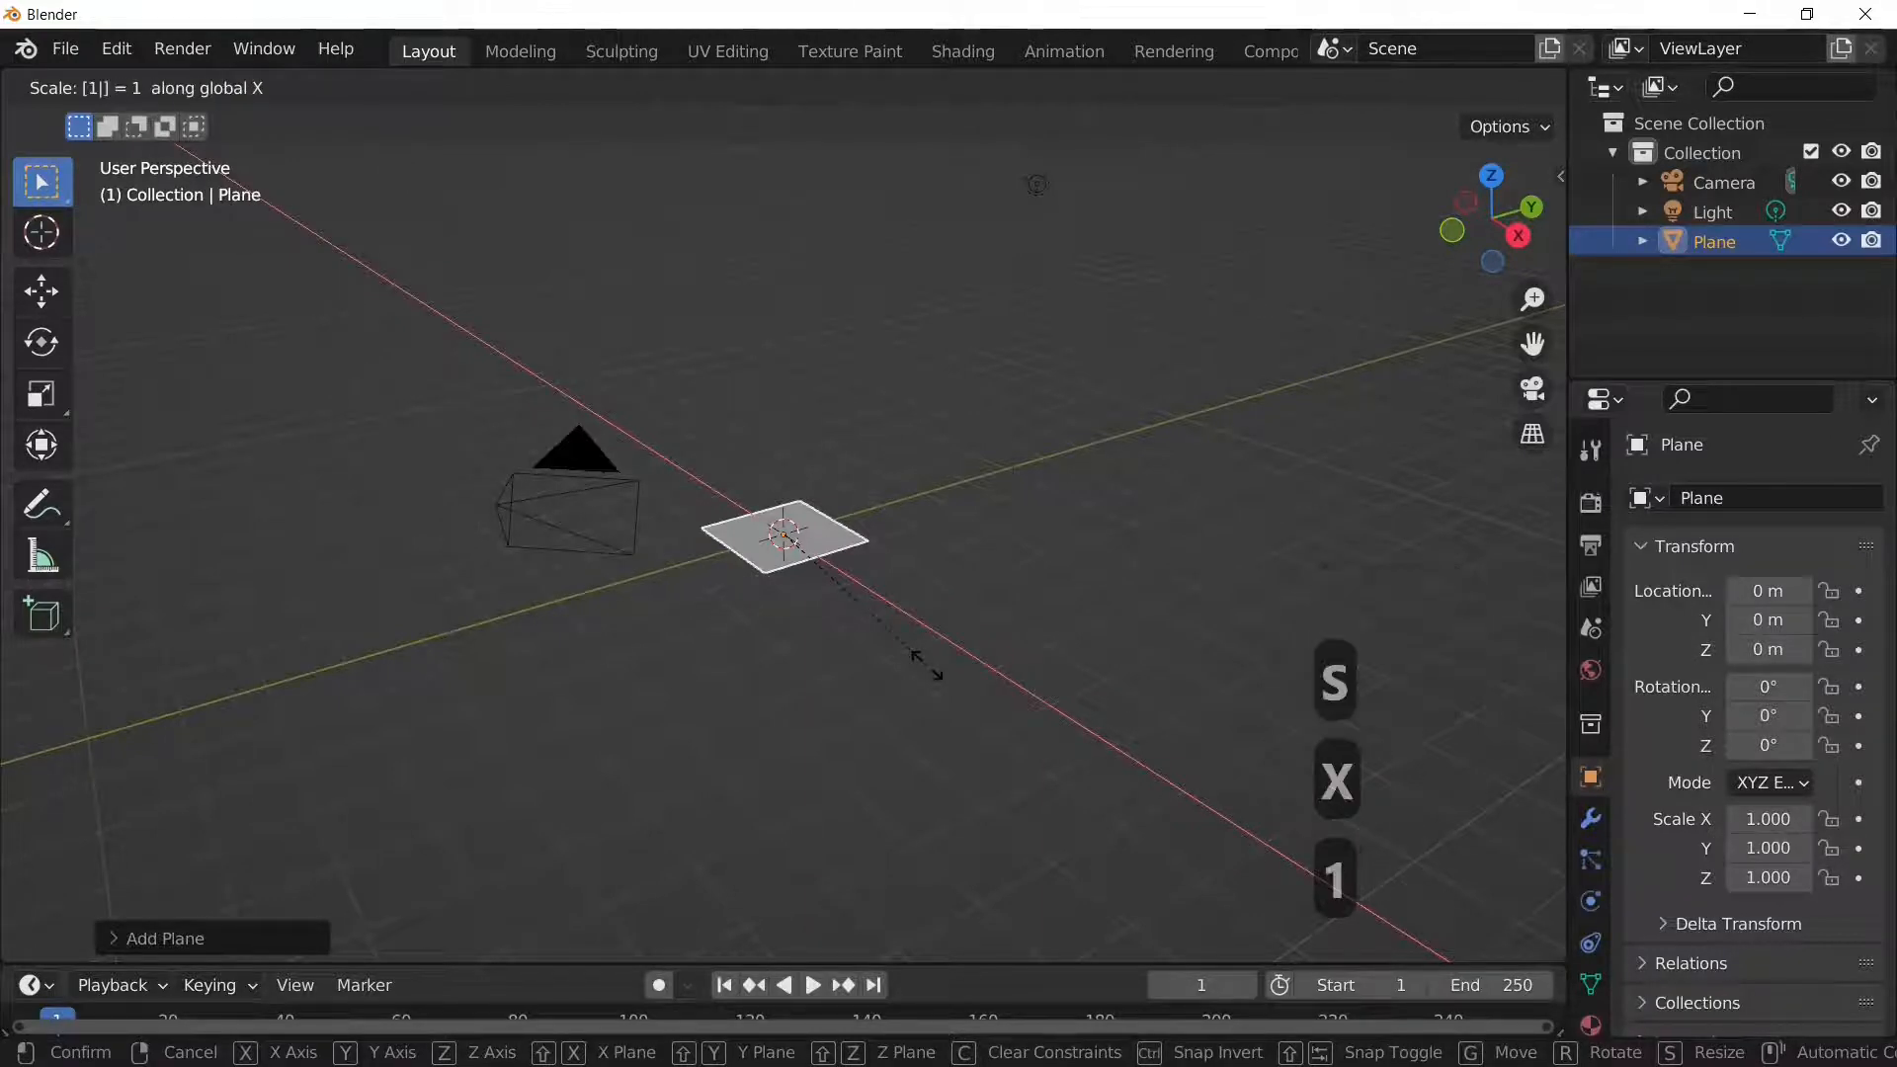
pyautogui.press('Return')
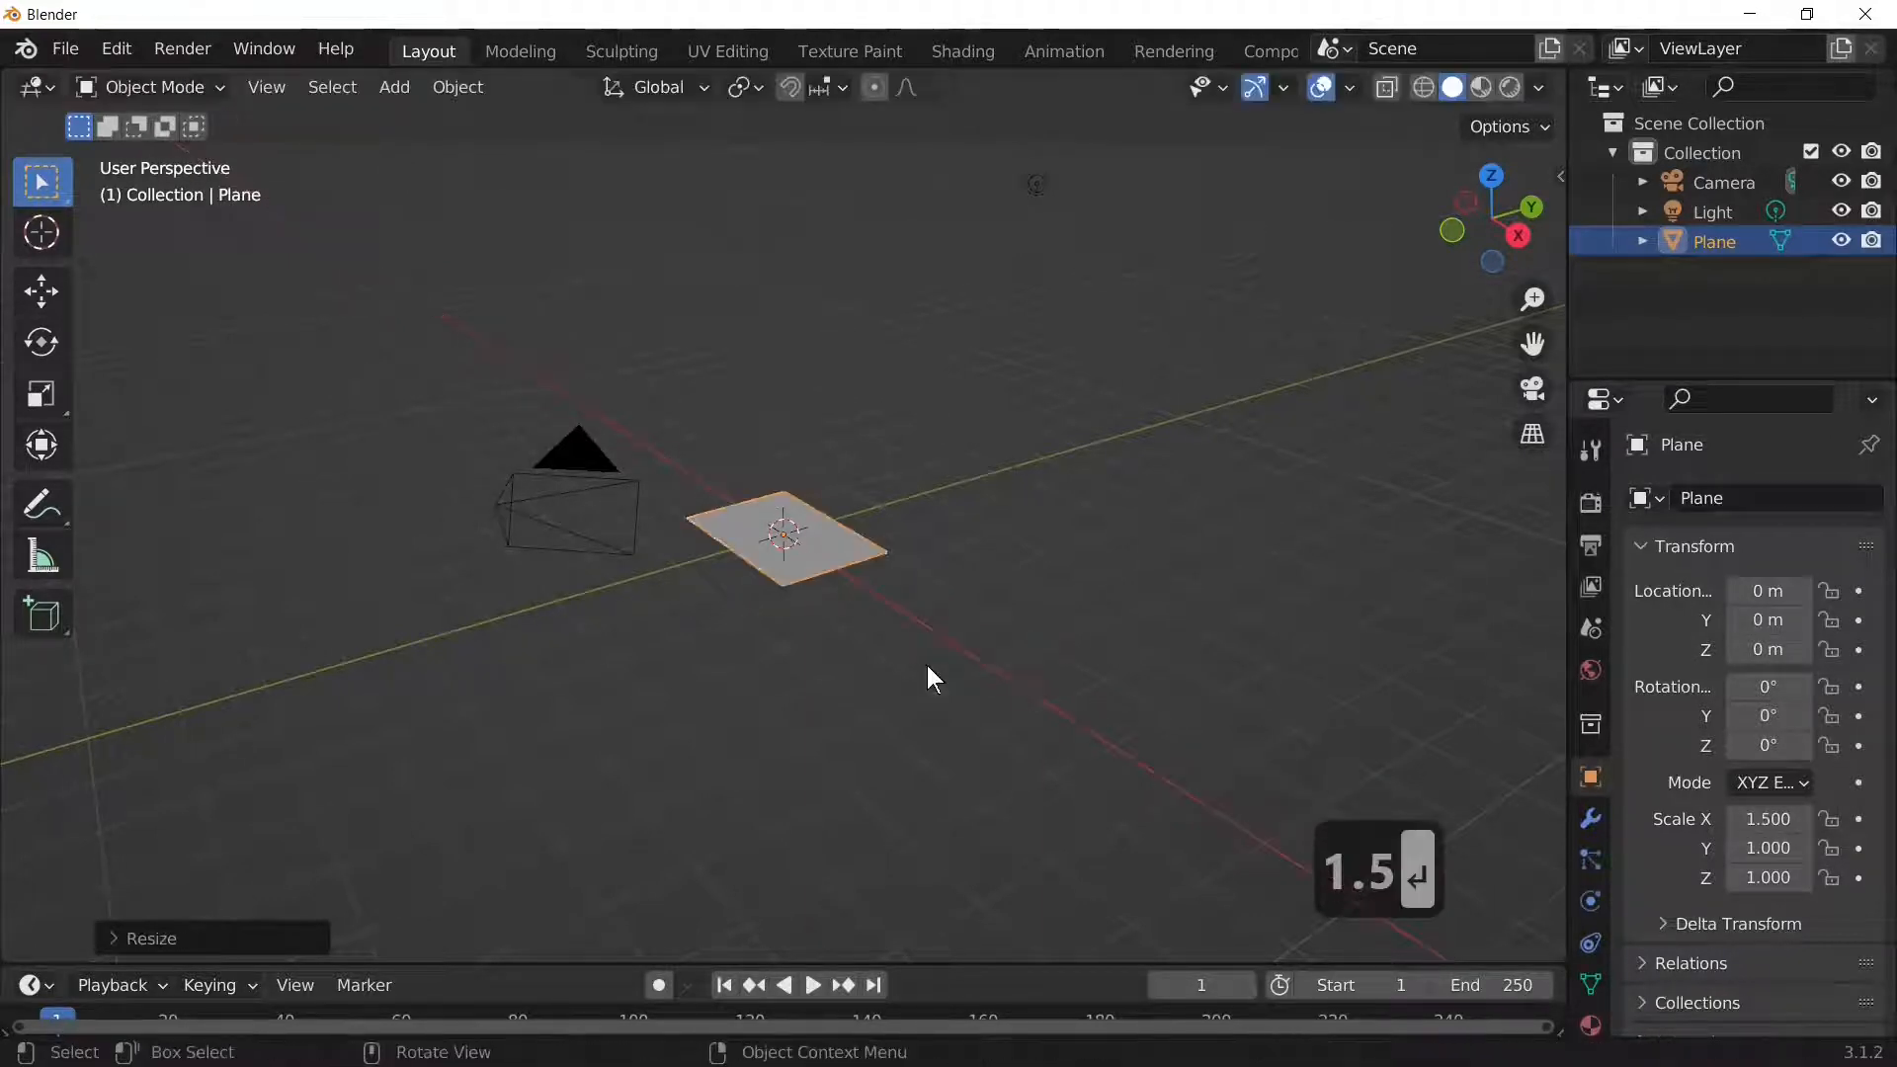
# Step: Raise the plane to a Z location of 5 m in Object properties
pyautogui.moveTo(691, 618); pyautogui.dragTo(898, 731, button='middle')
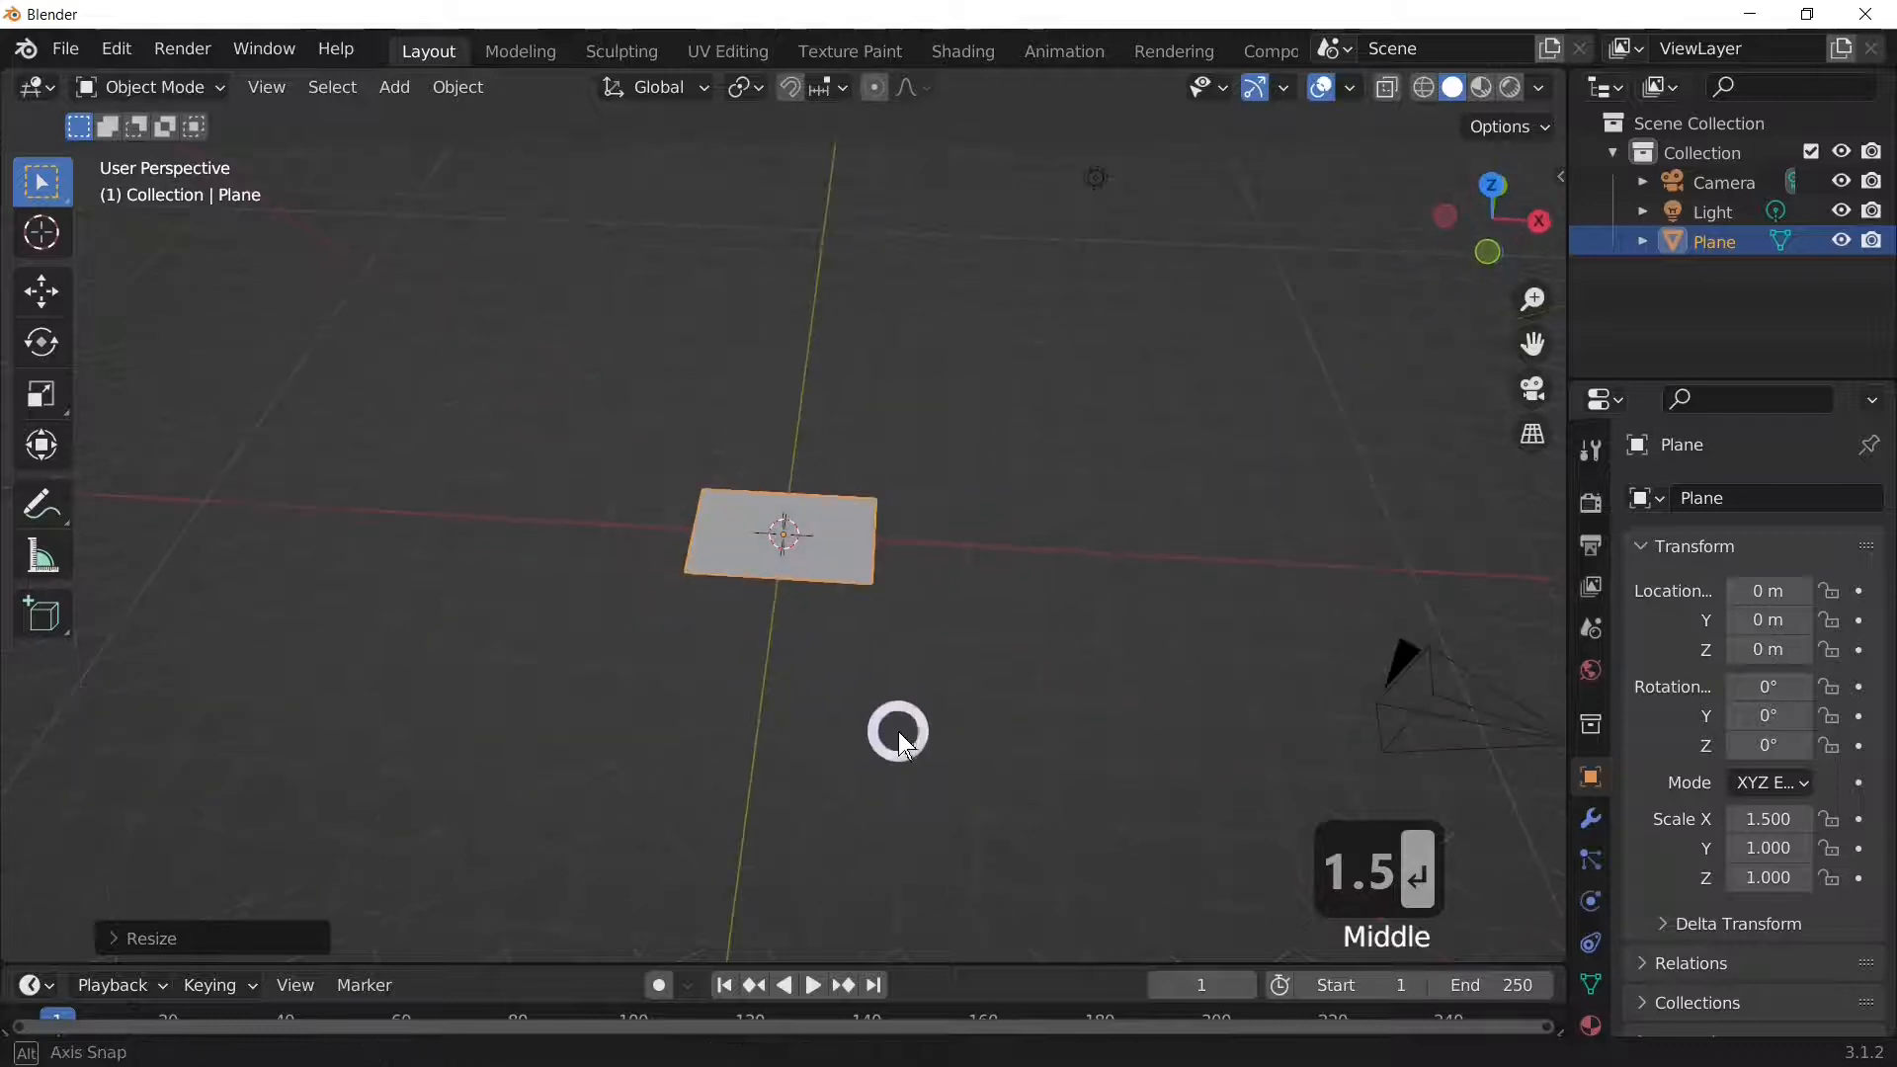
pyautogui.click(836, 535)
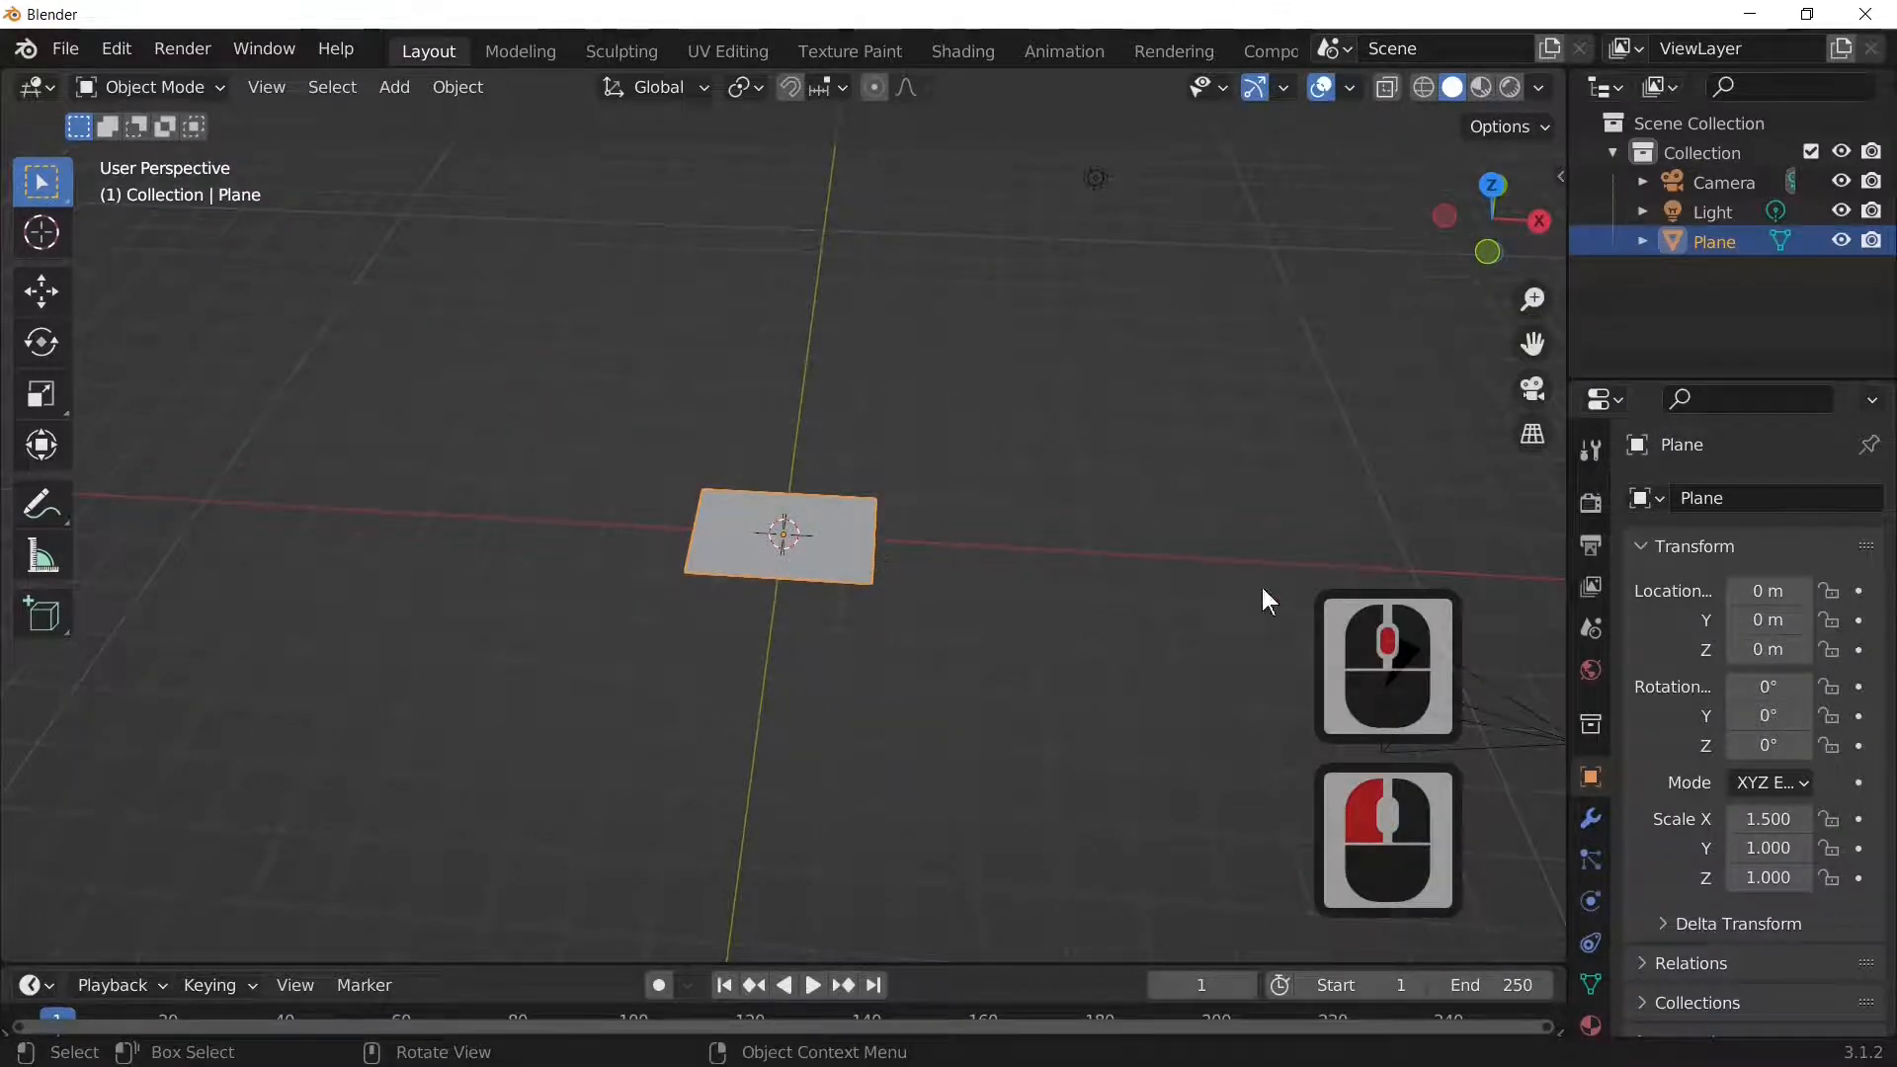
pyautogui.click(1591, 777)
pyautogui.click(1765, 649)
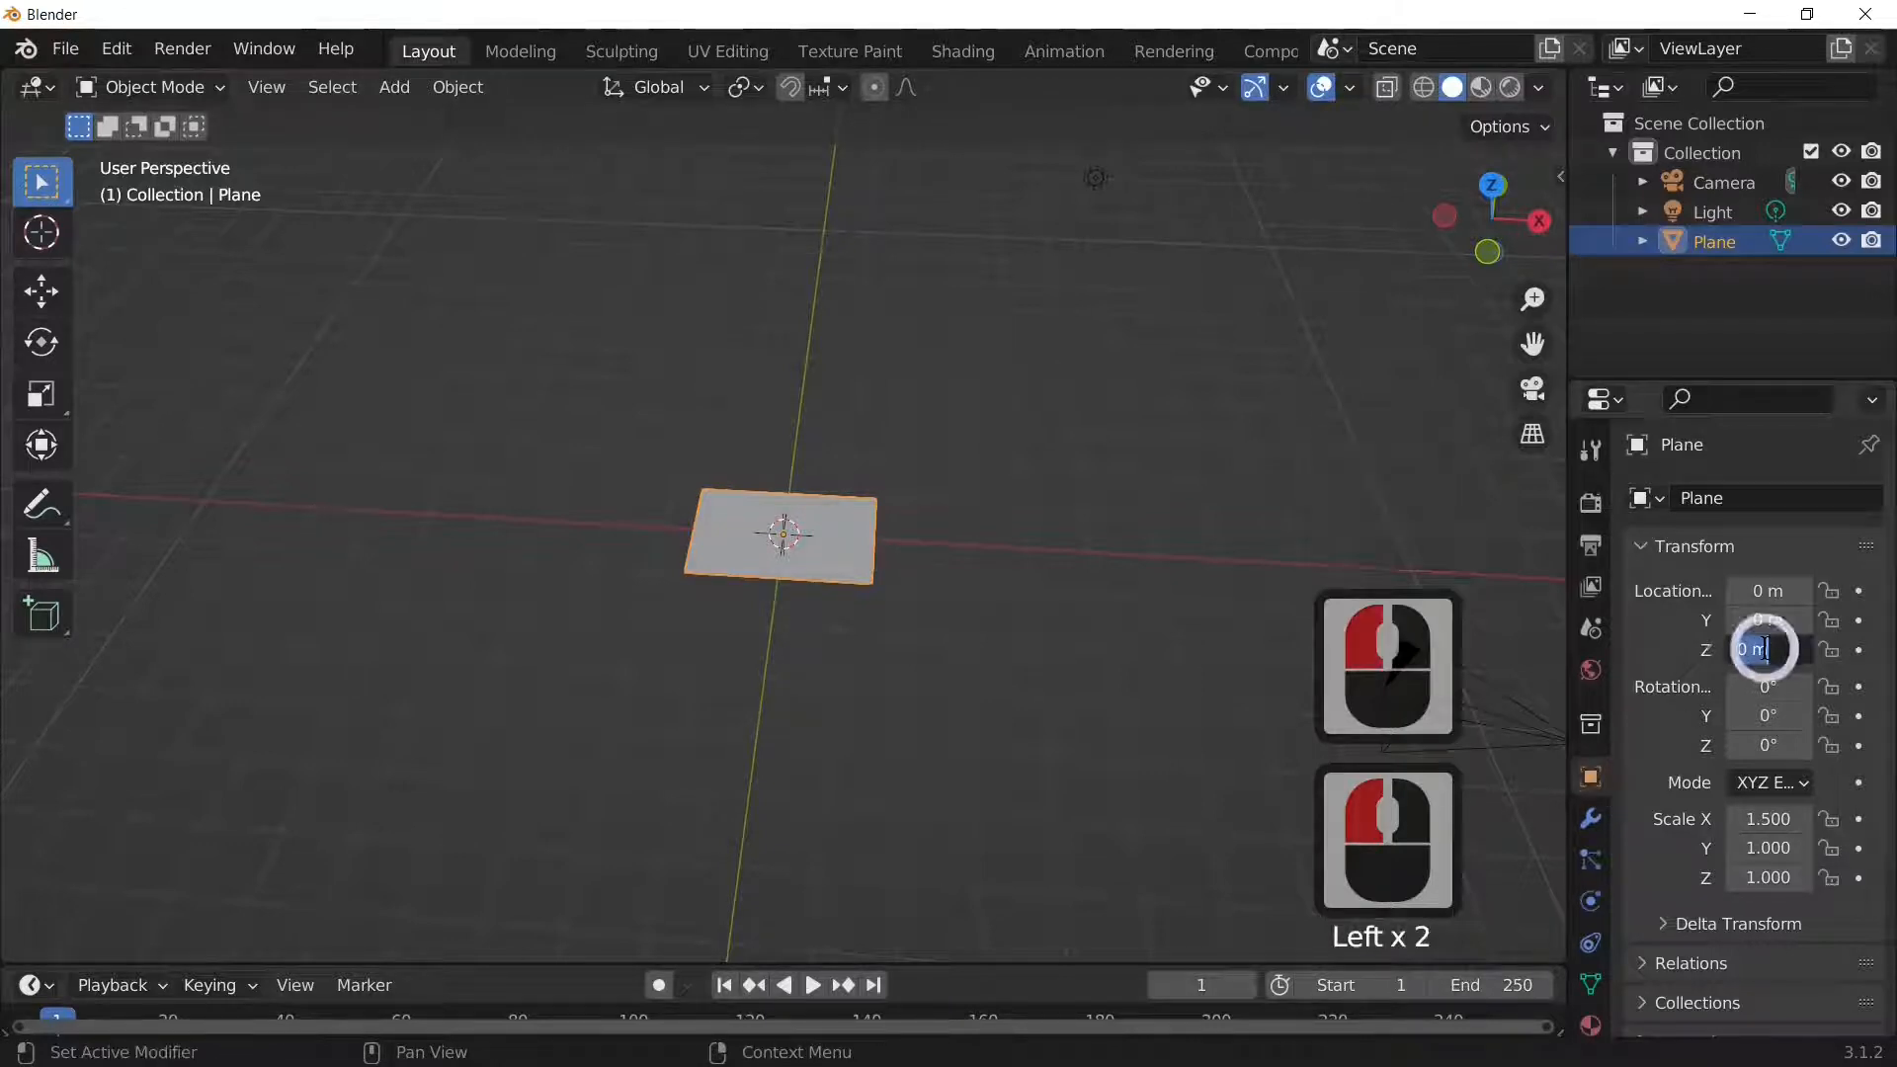
pyautogui.write('2')
pyautogui.press('Return')
pyautogui.click(1766, 649)
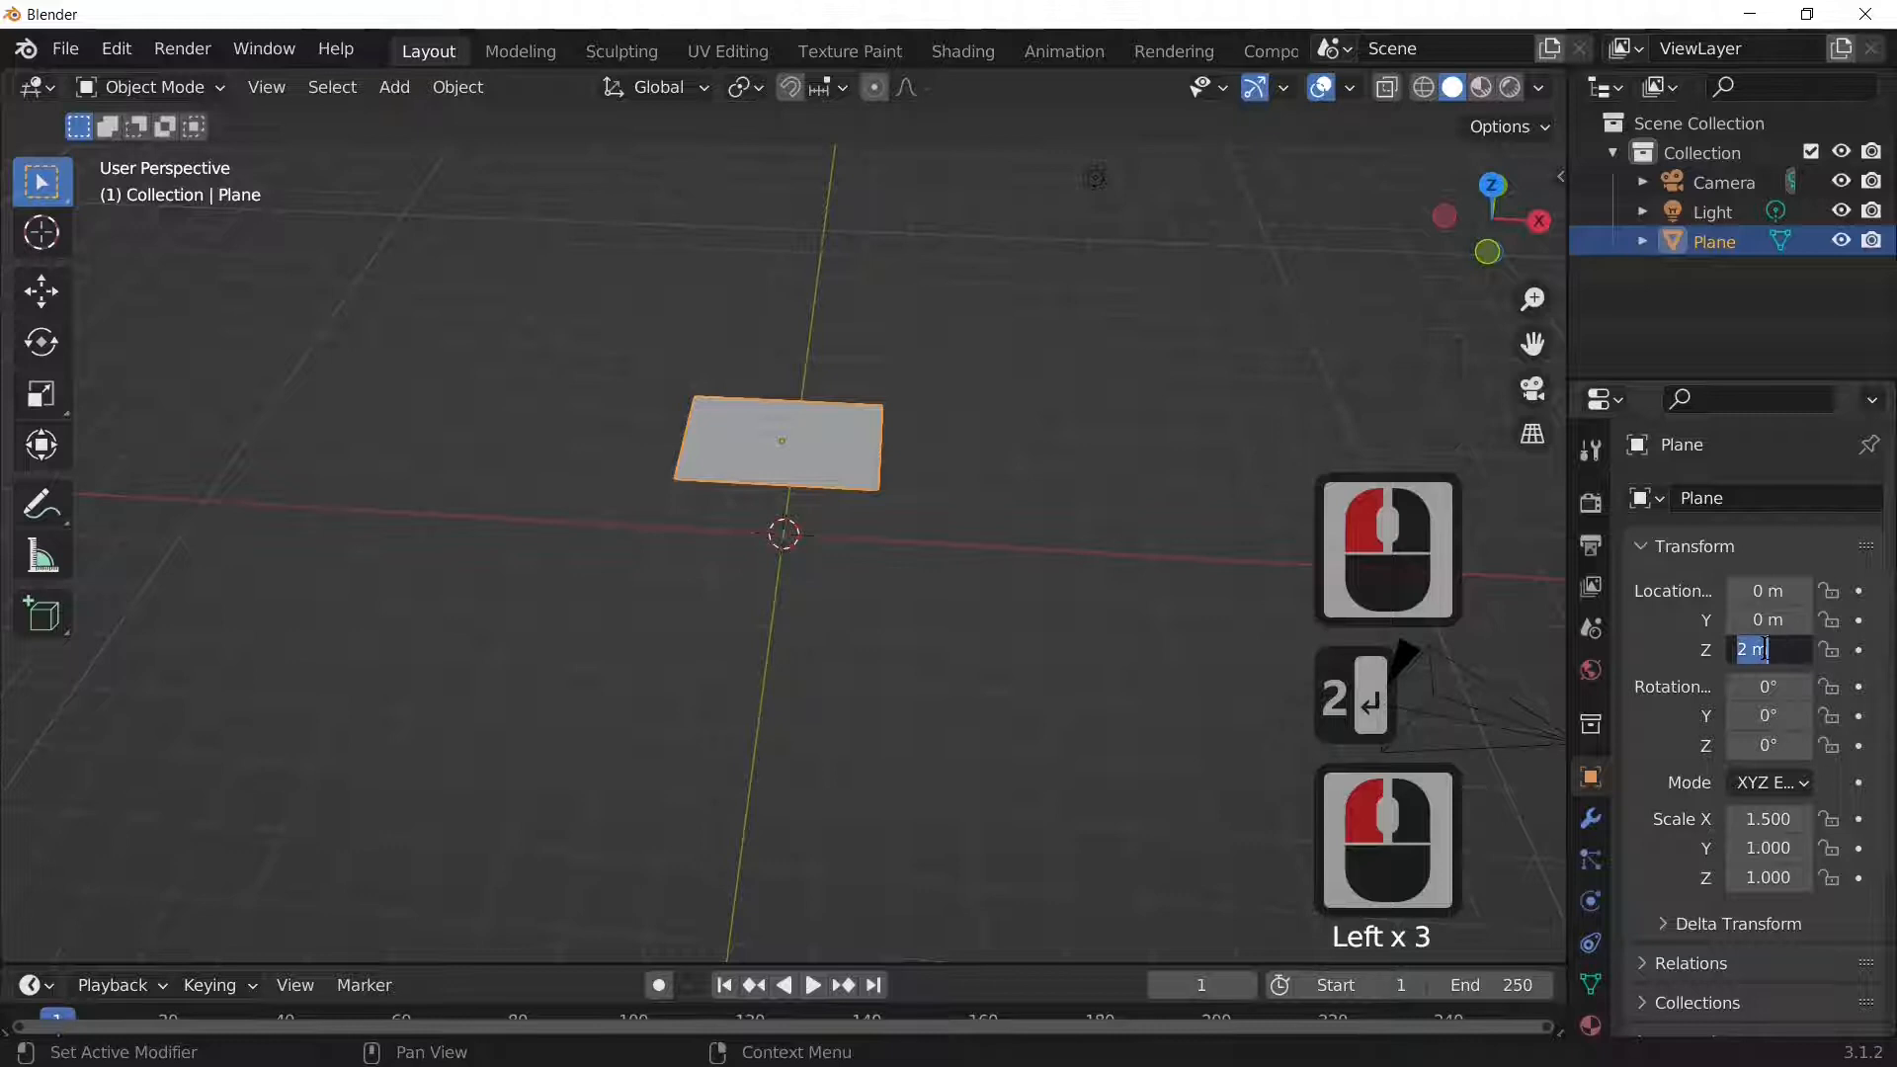
pyautogui.write('5')
pyautogui.press('Return')
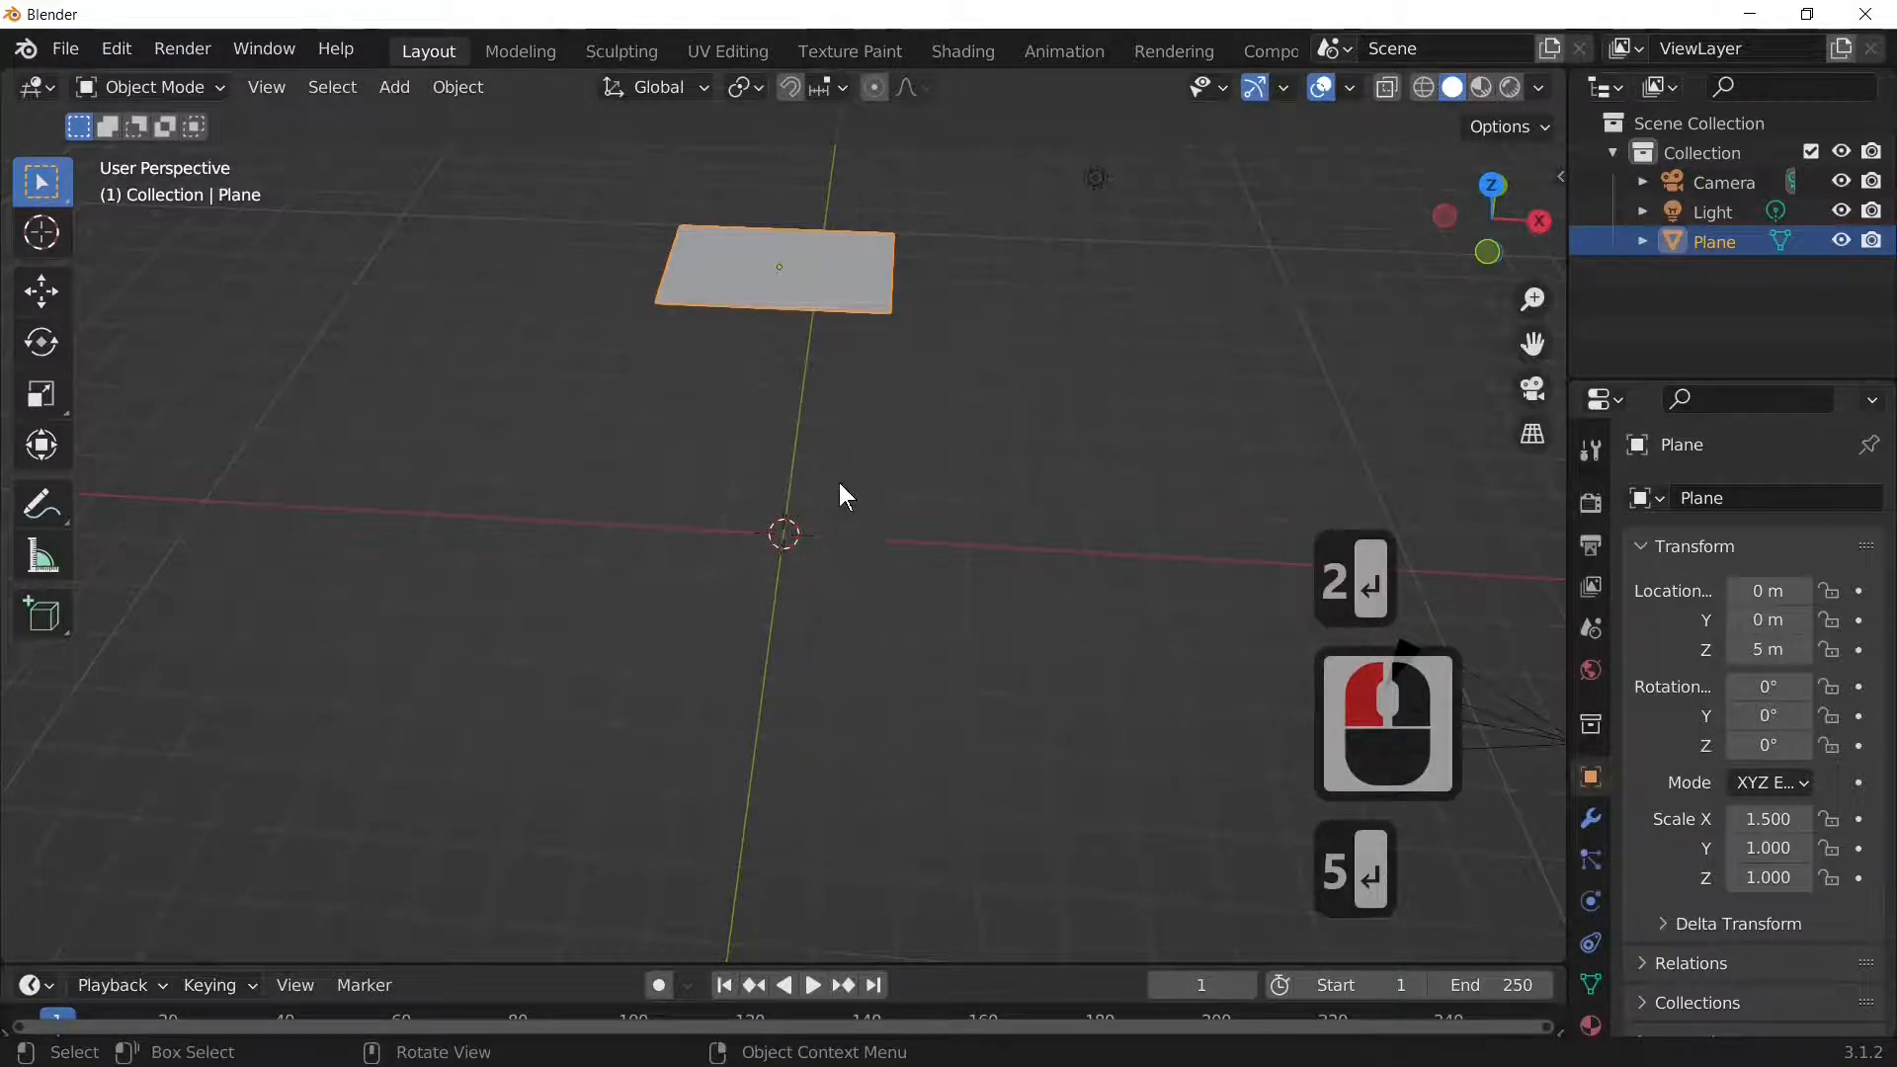
# Step: Select the camera and set its X, Y and Z location to 0
pyautogui.click(1501, 701)
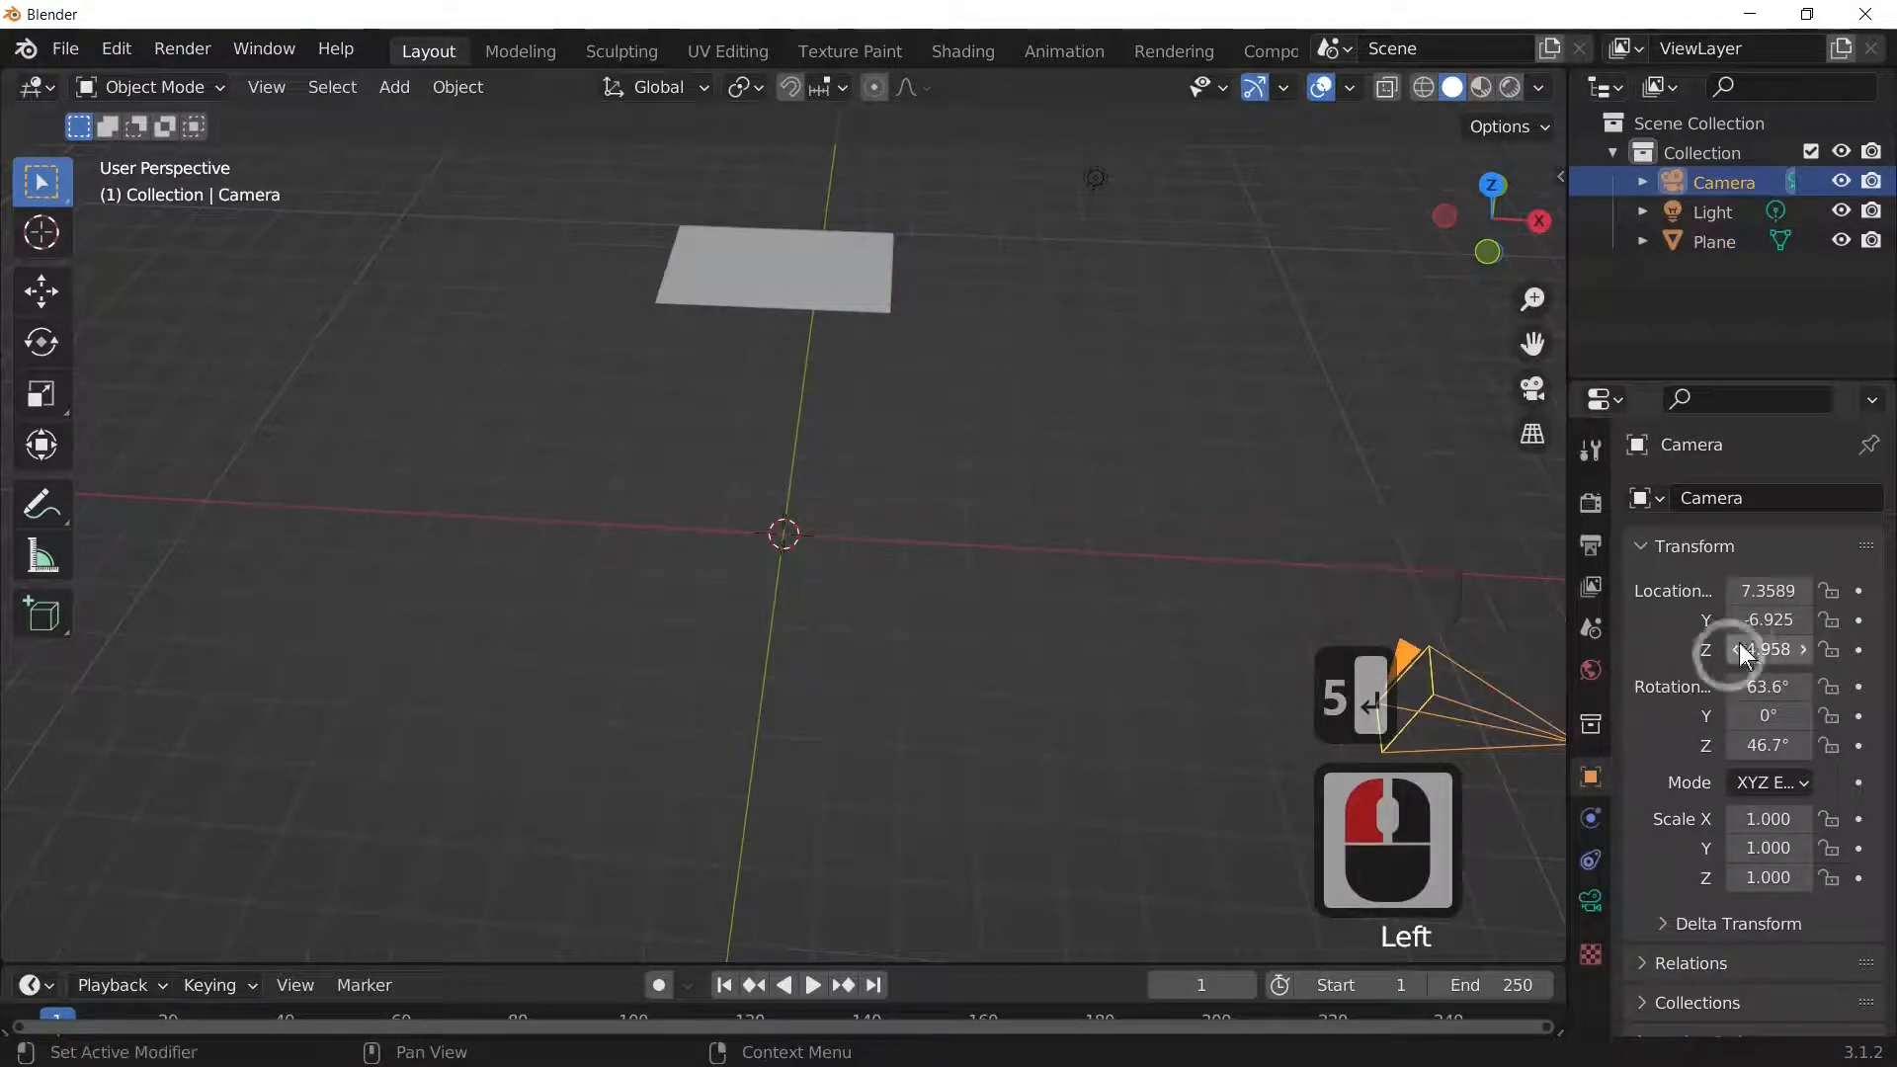
pyautogui.doubleClick(1756, 591)
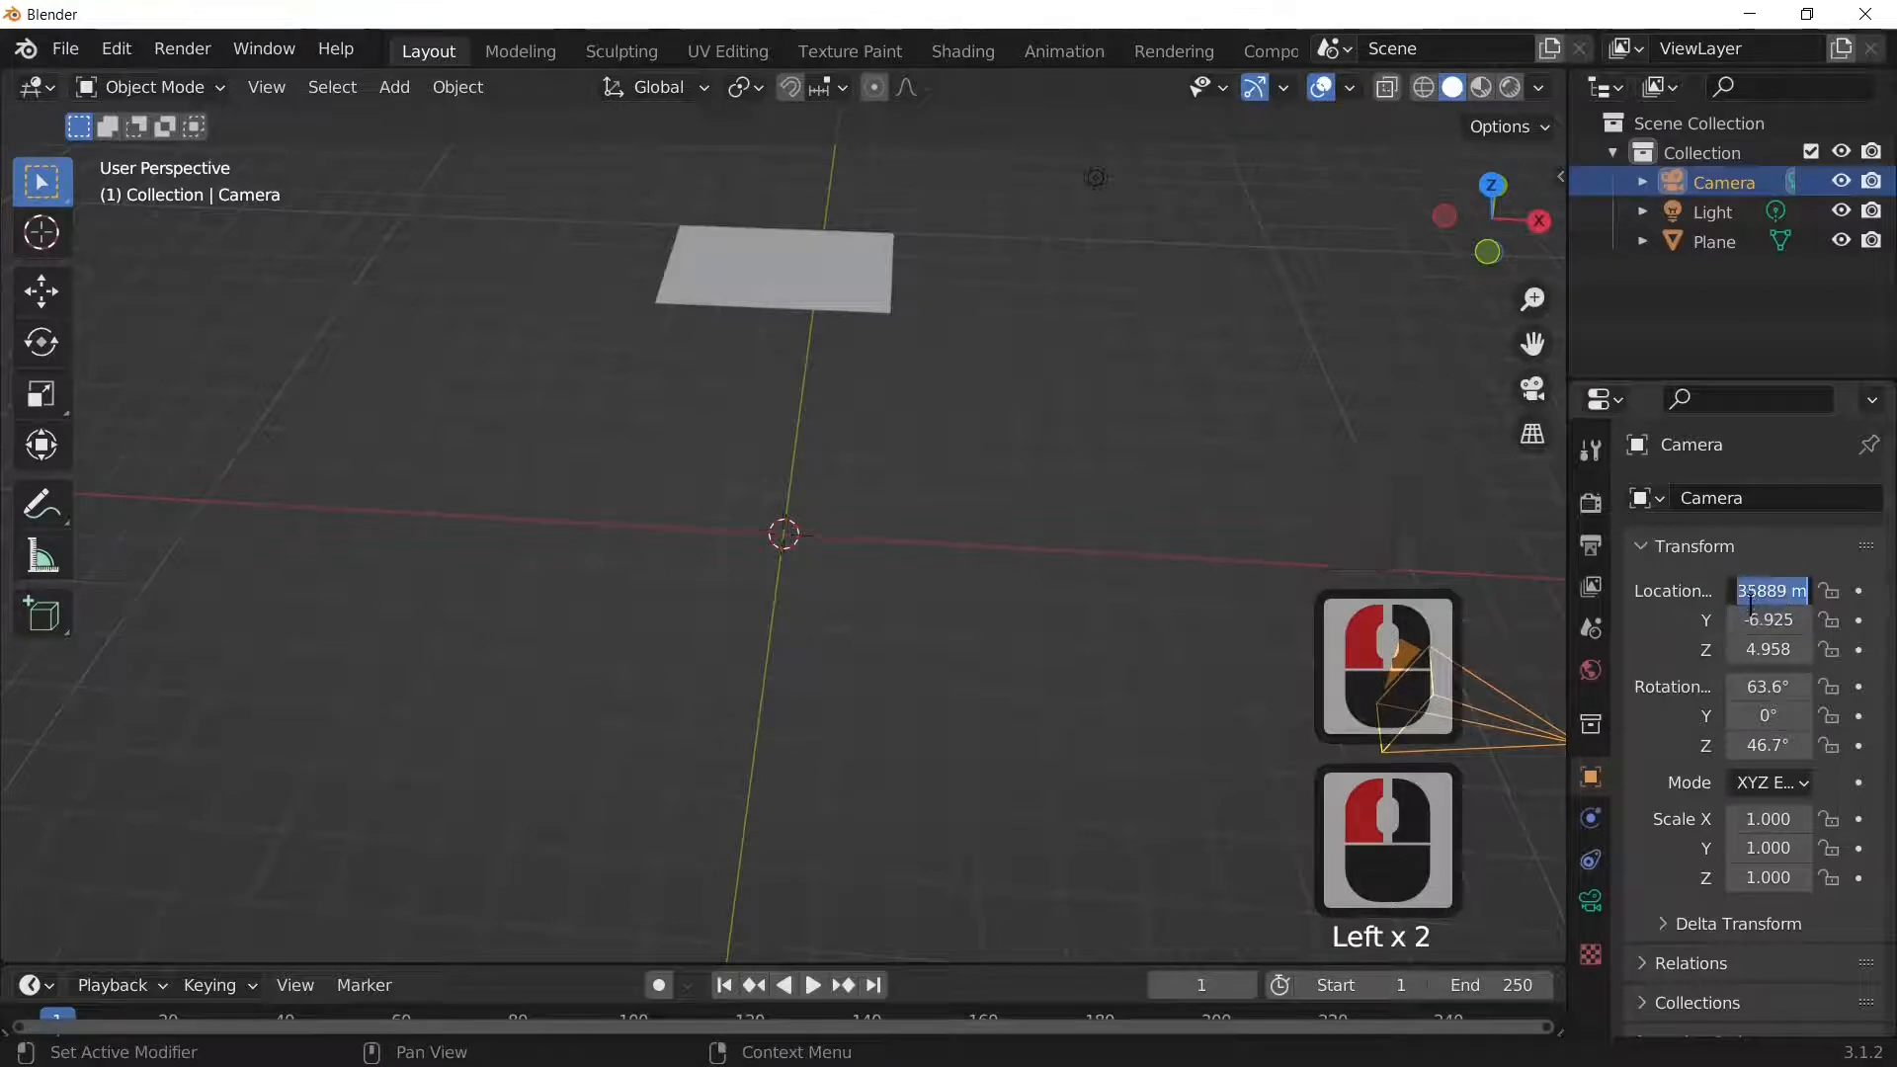
pyautogui.write('0')
pyautogui.click(1764, 618)
pyautogui.doubleClick(1764, 618)
pyautogui.write('0')
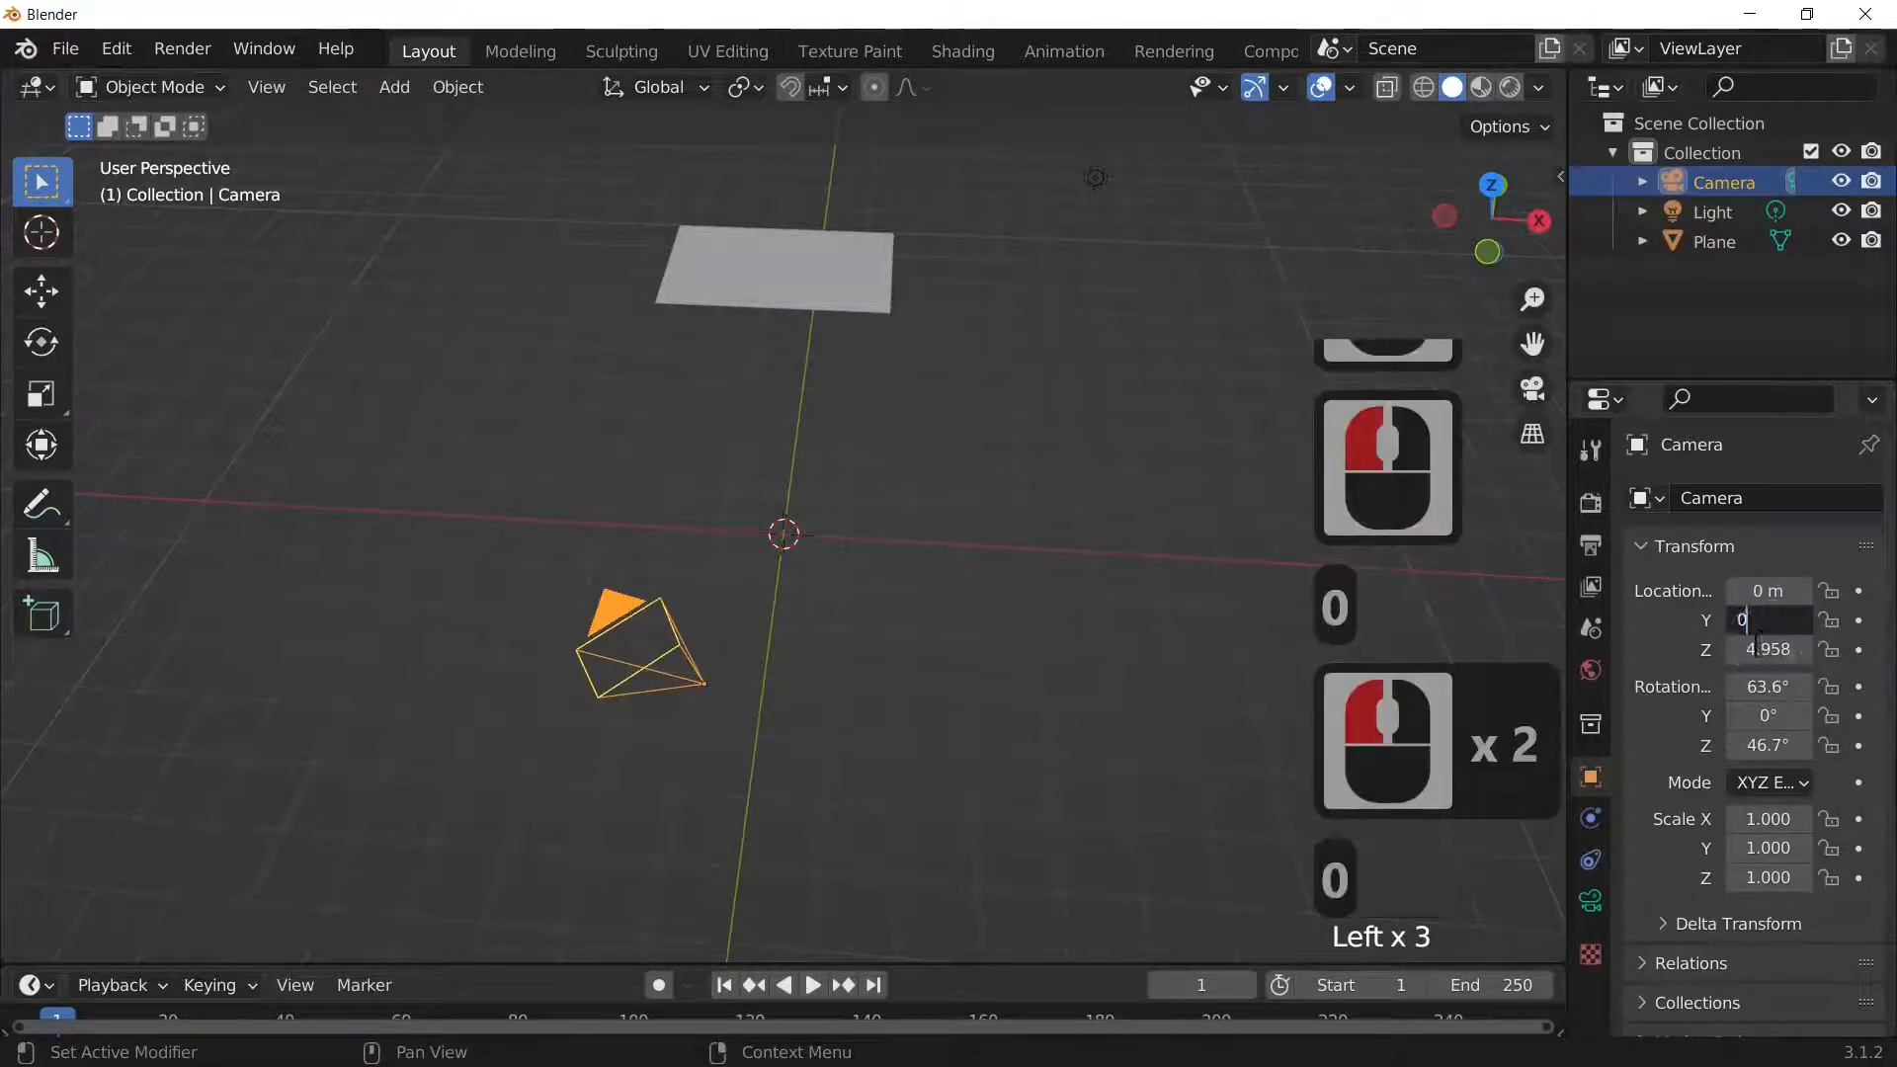
pyautogui.doubleClick(1756, 650)
pyautogui.write('0')
pyautogui.click(1762, 628)
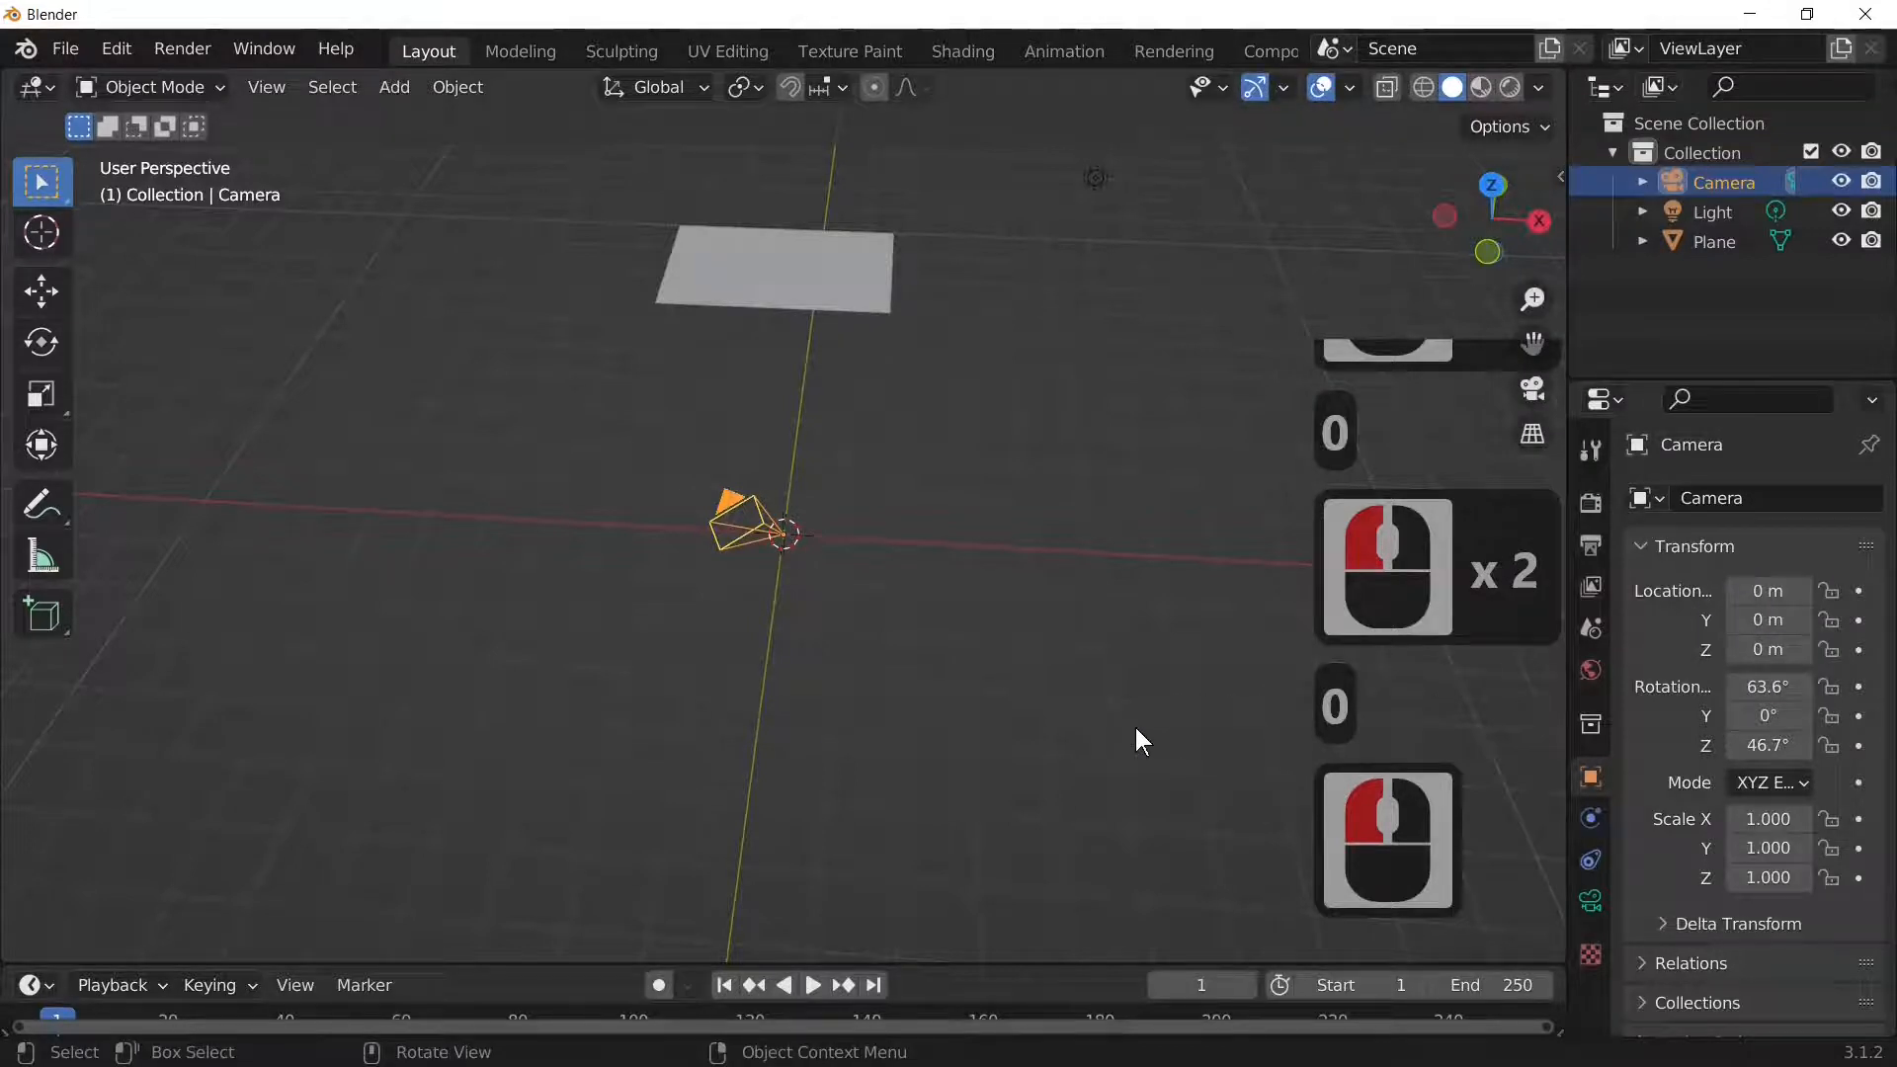
# Step: Lower the camera to a Z location of -8 m
pyautogui.click(394, 87)
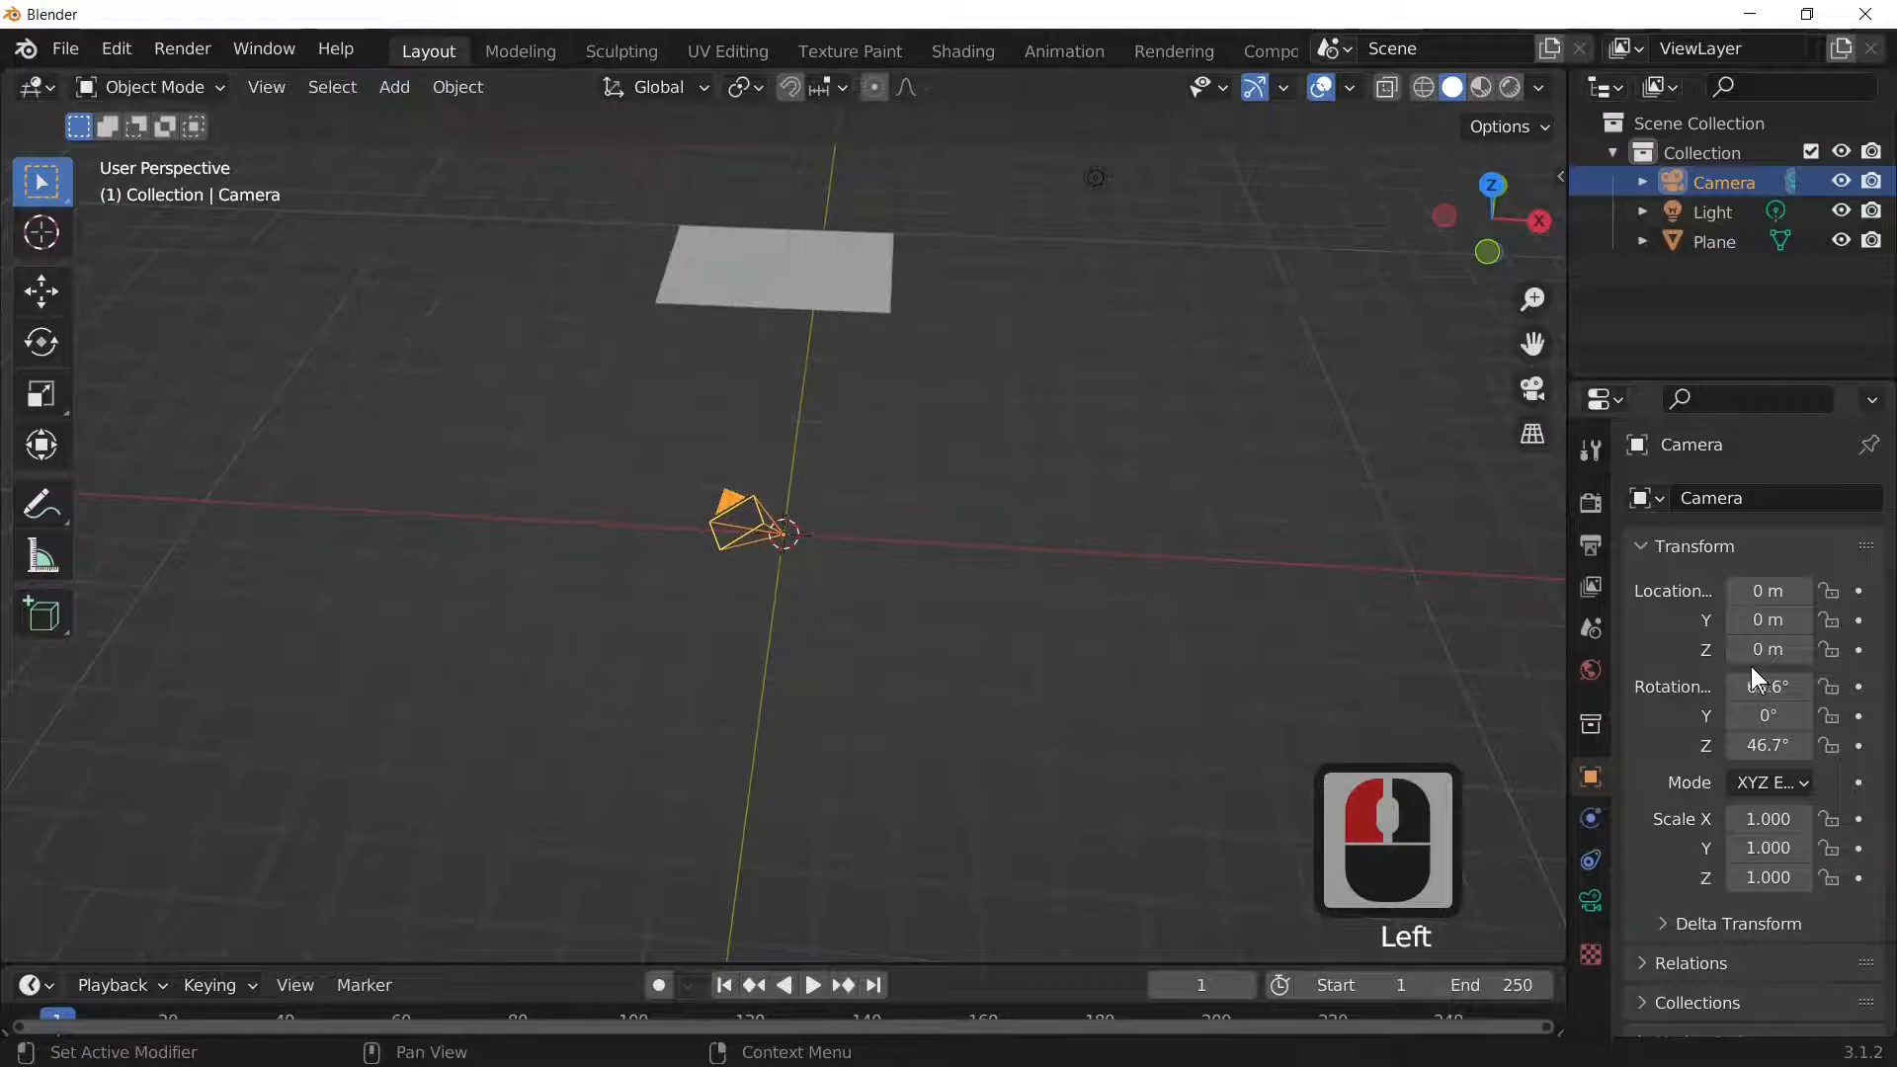
pyautogui.doubleClick(1764, 650)
pyautogui.write('-')
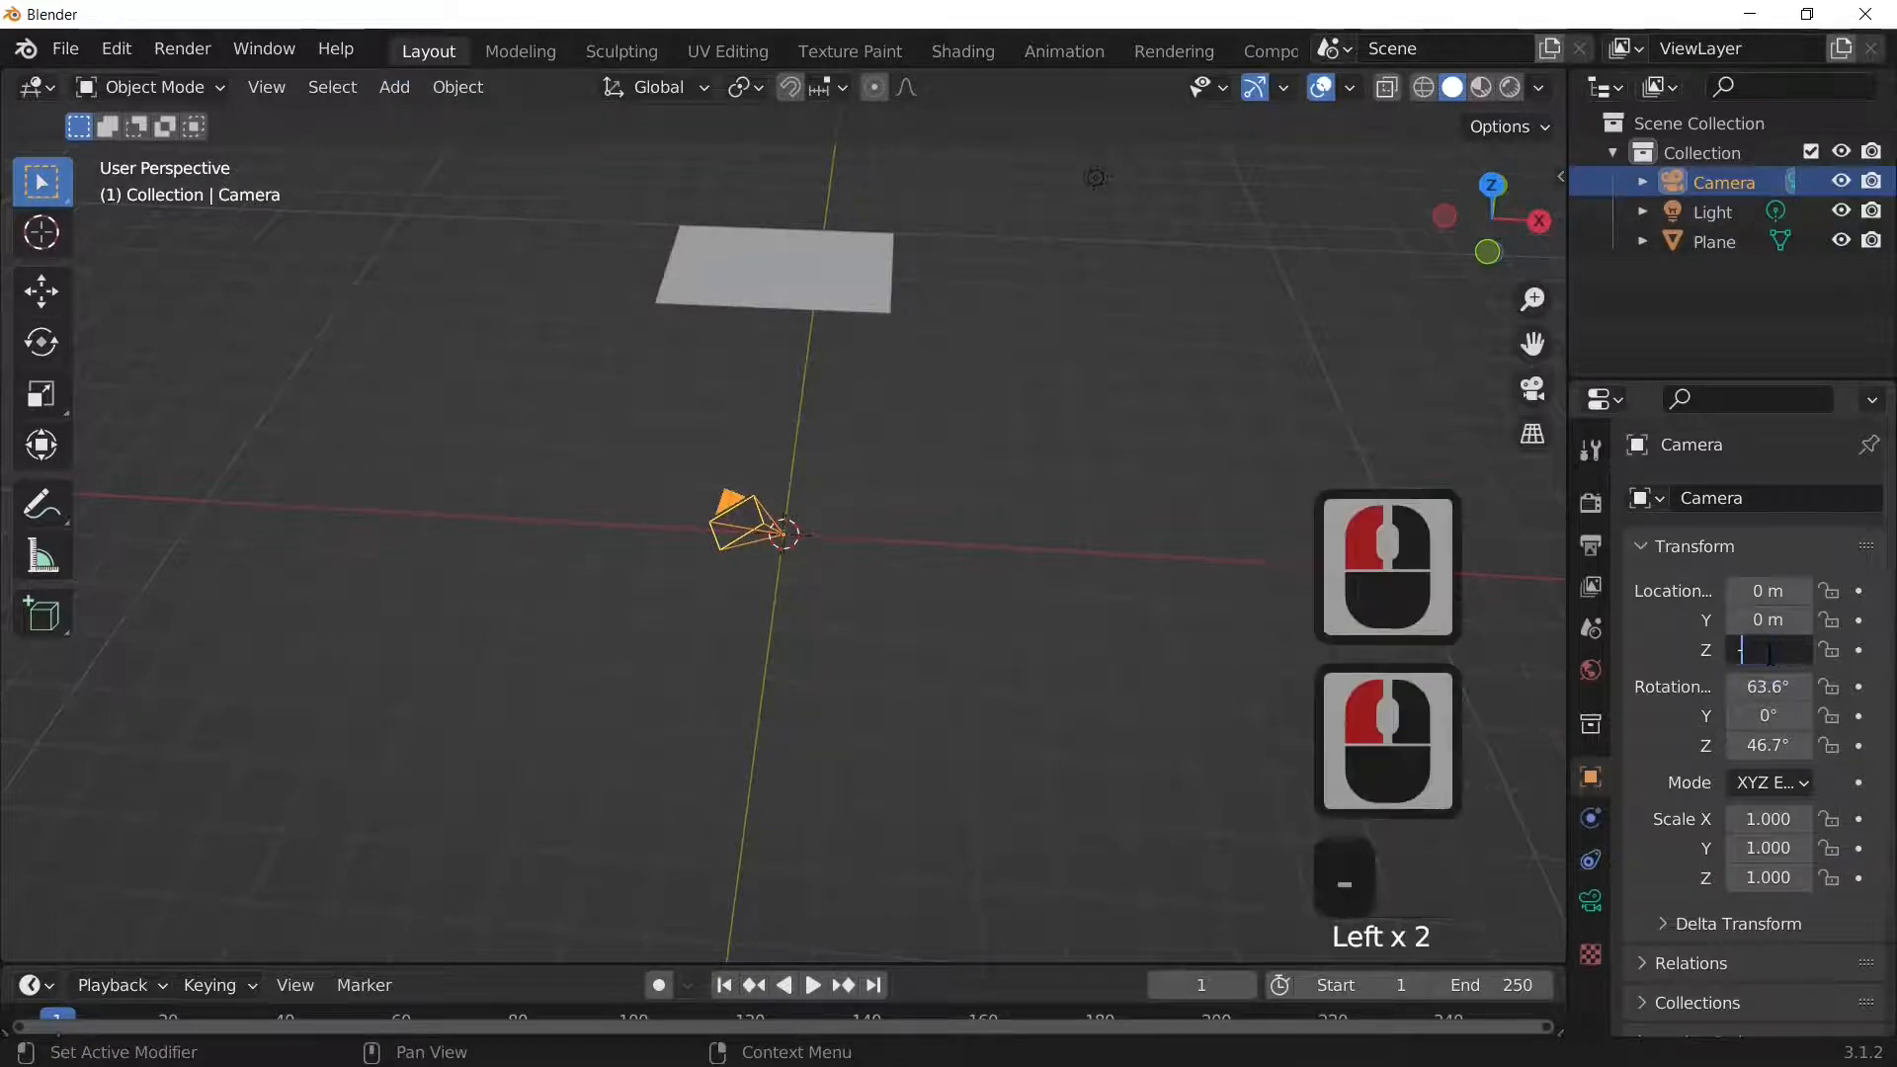
pyautogui.write('7')
pyautogui.press('BackSpace')
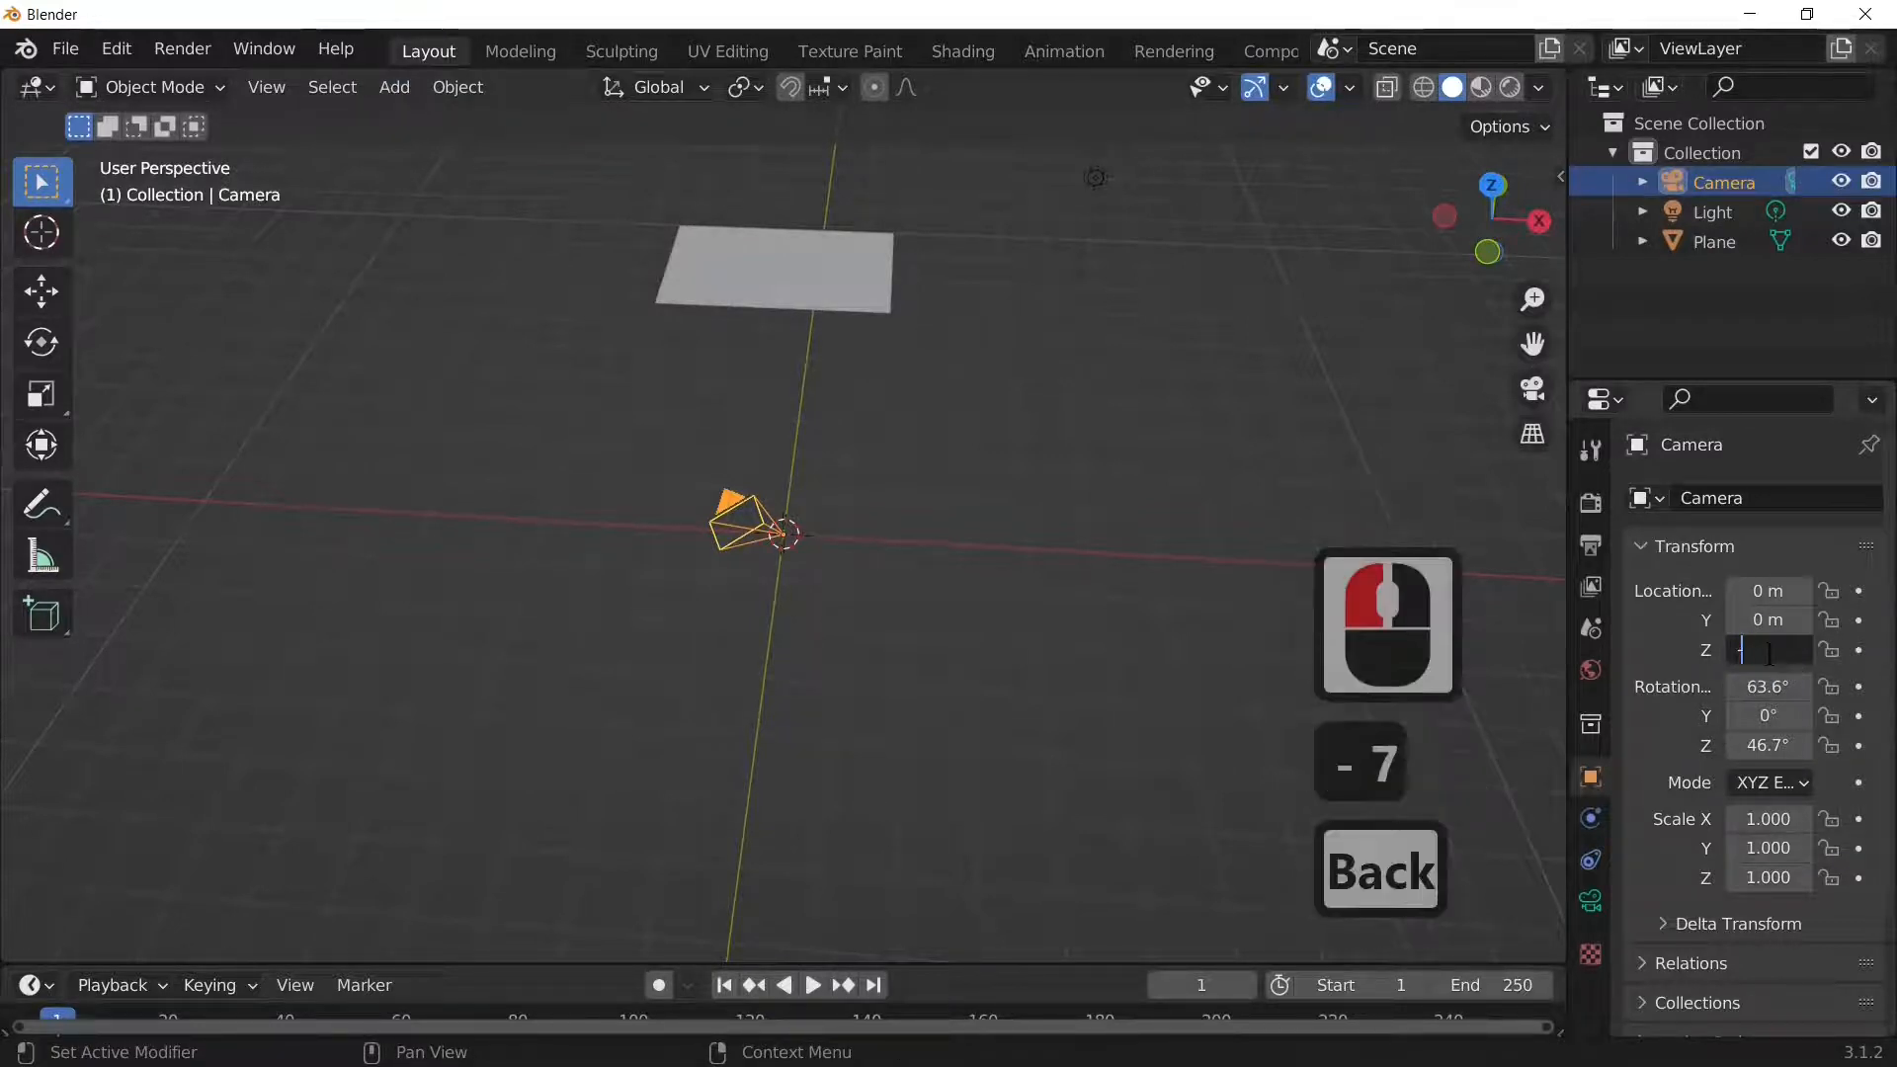
pyautogui.write('8')
pyautogui.press('Return')
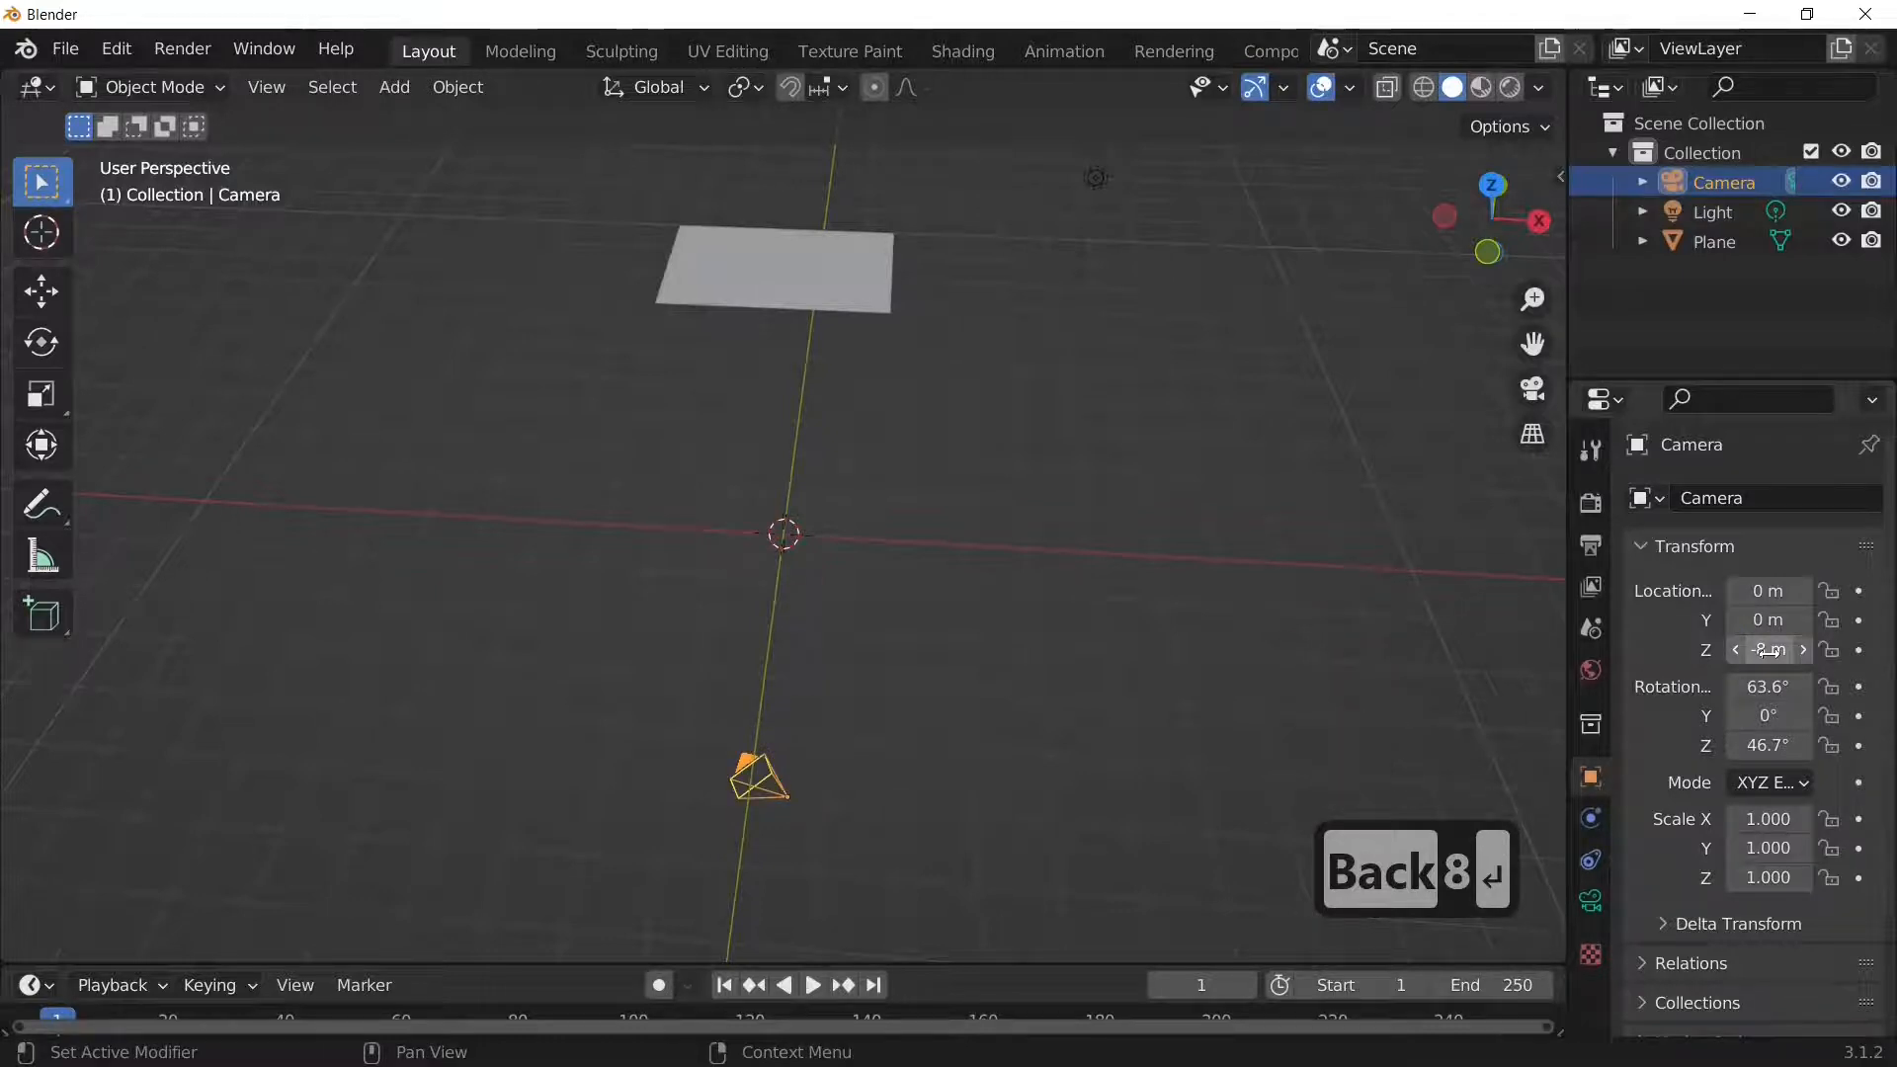
pyautogui.press('capslock')
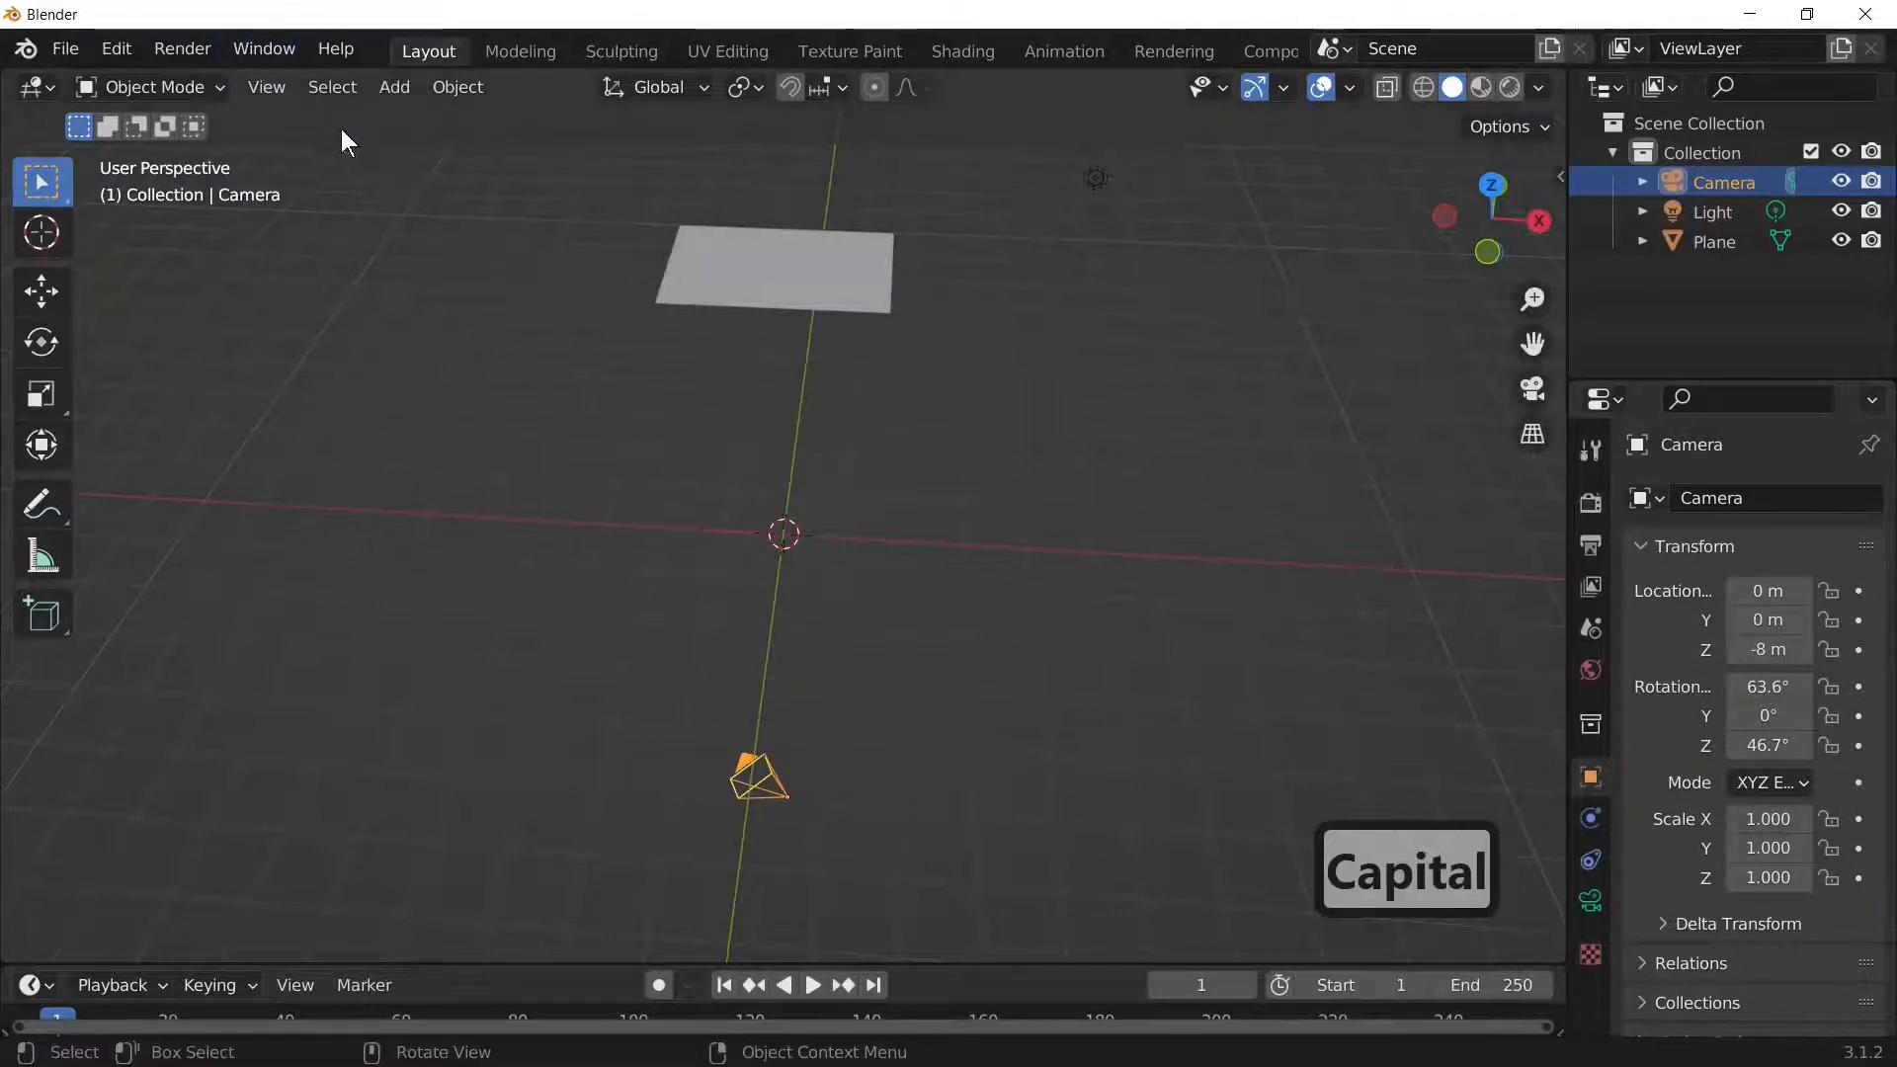
pyautogui.click(394, 87)
# Step: Add a Plain Axes empty at the origin
pyautogui.moveTo(400, 123)
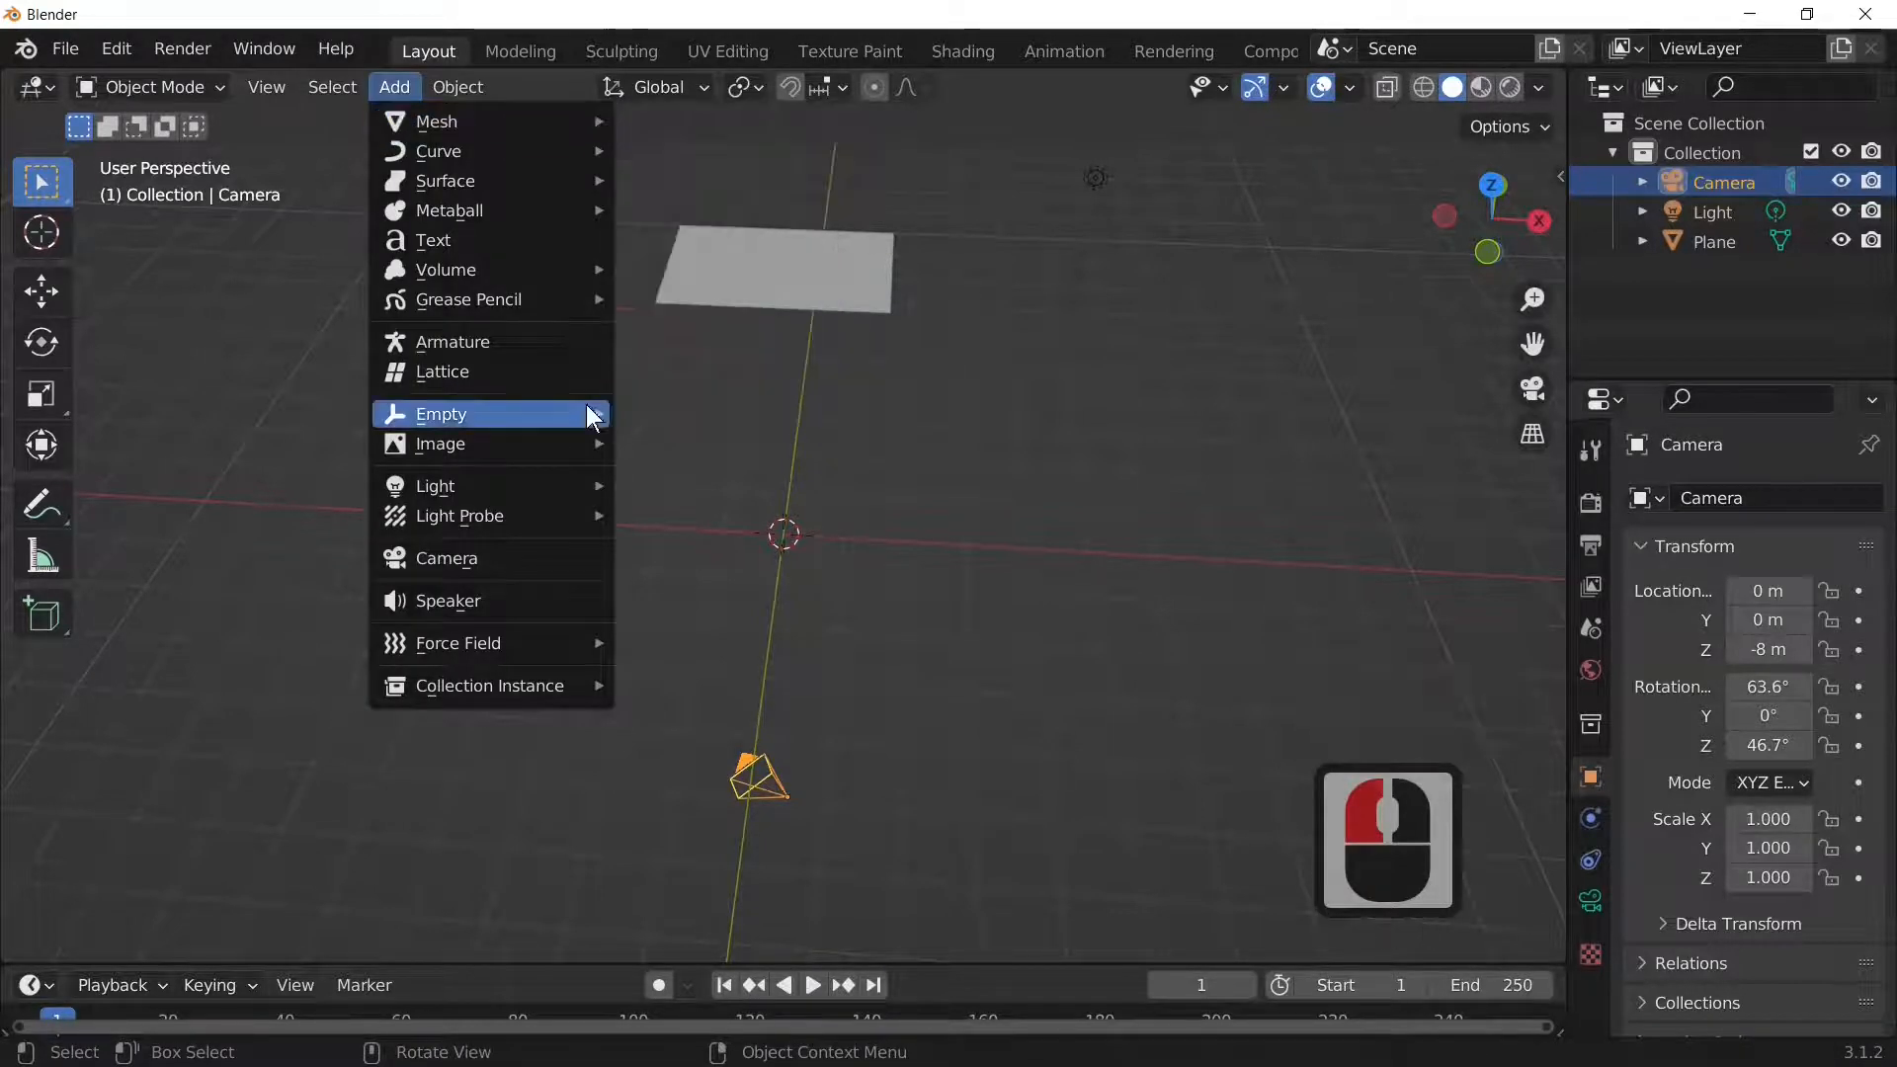
pyautogui.moveTo(494, 417)
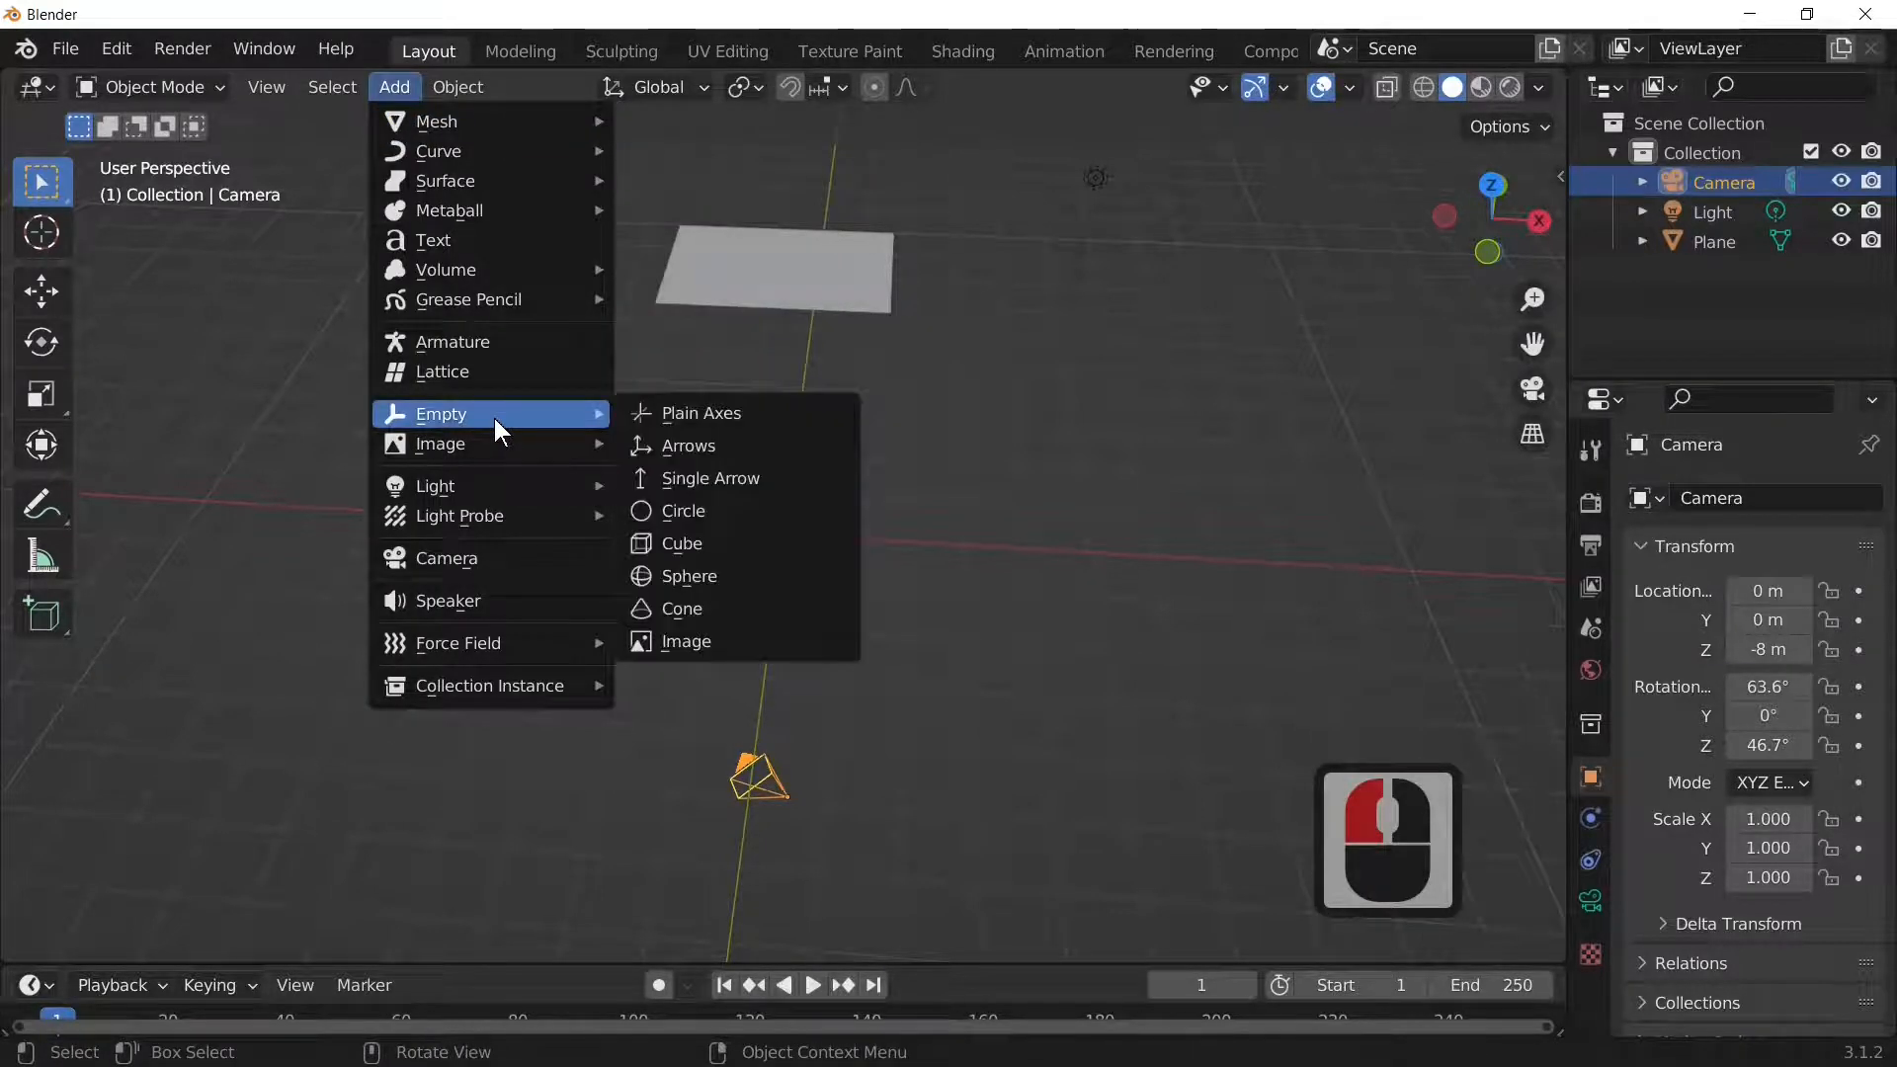
pyautogui.click(716, 418)
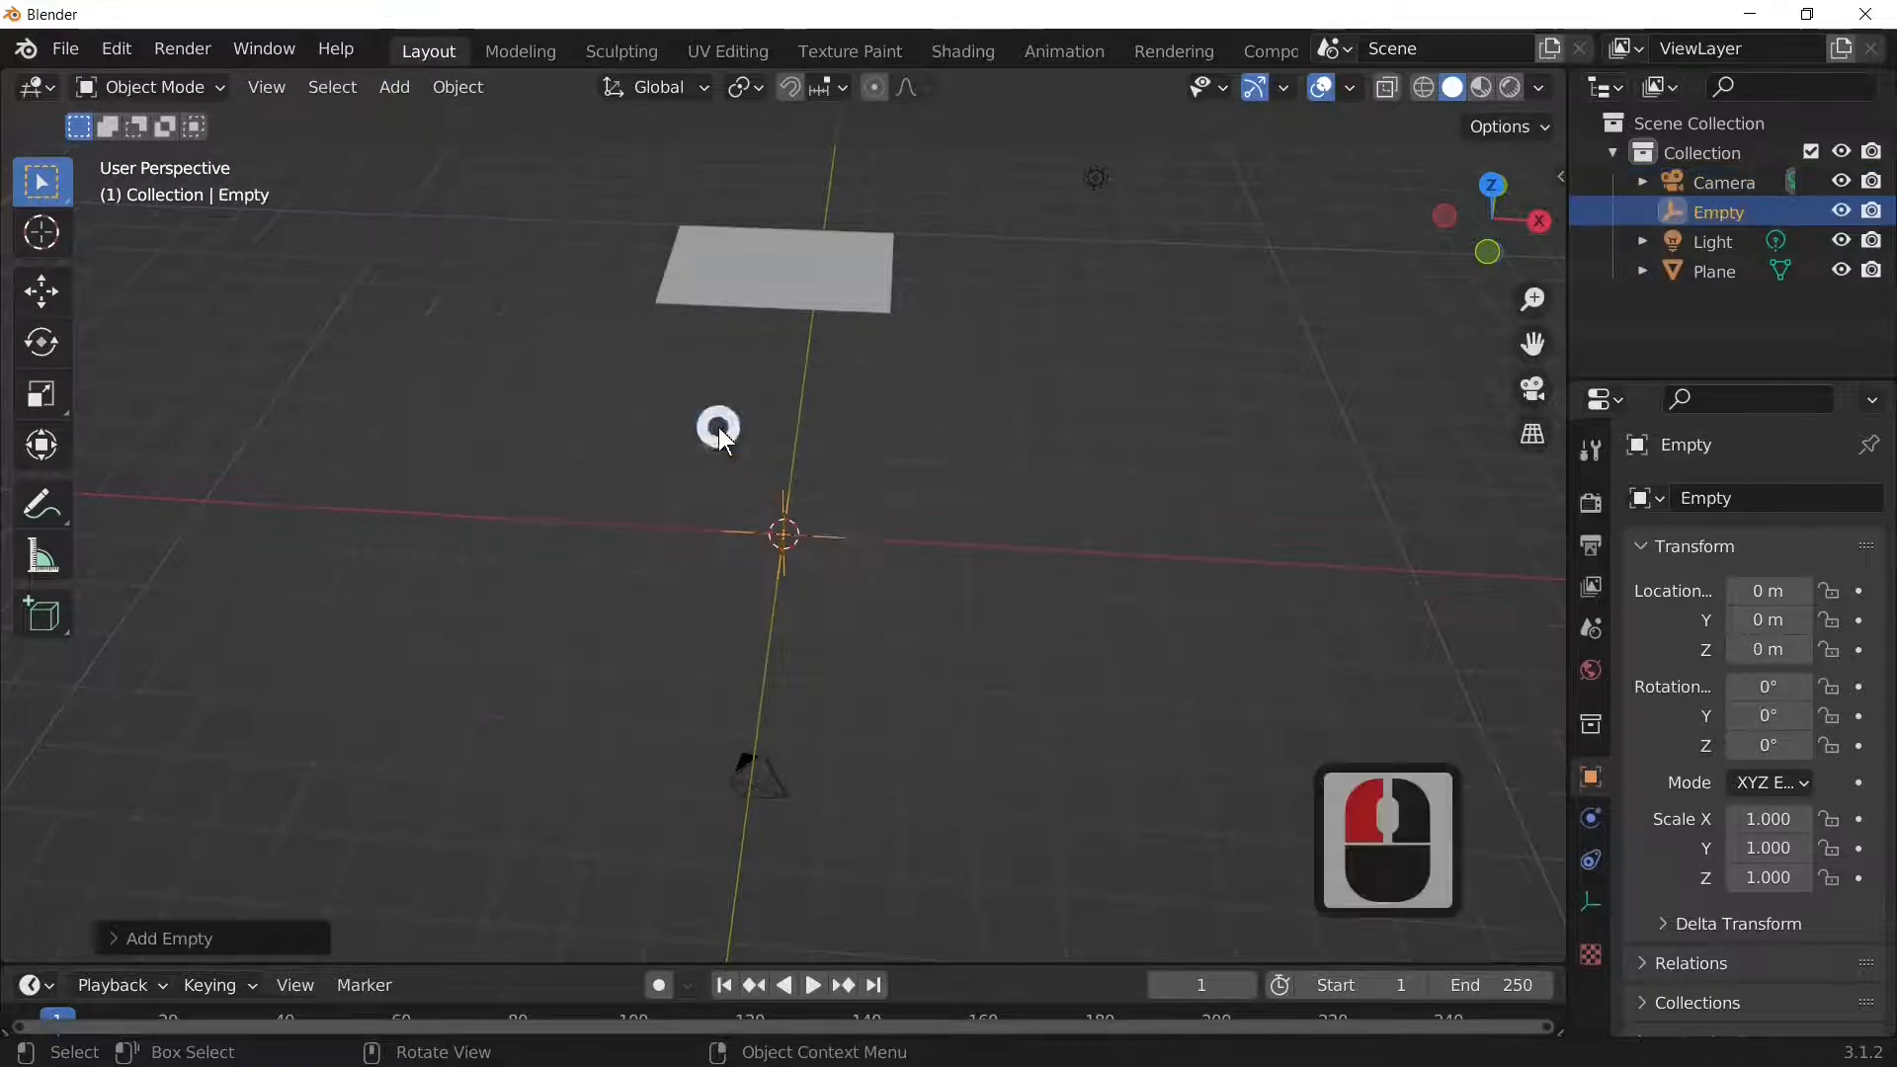
# Step: Give the camera a Track To constraint targeting the Empty
pyautogui.click(781, 762)
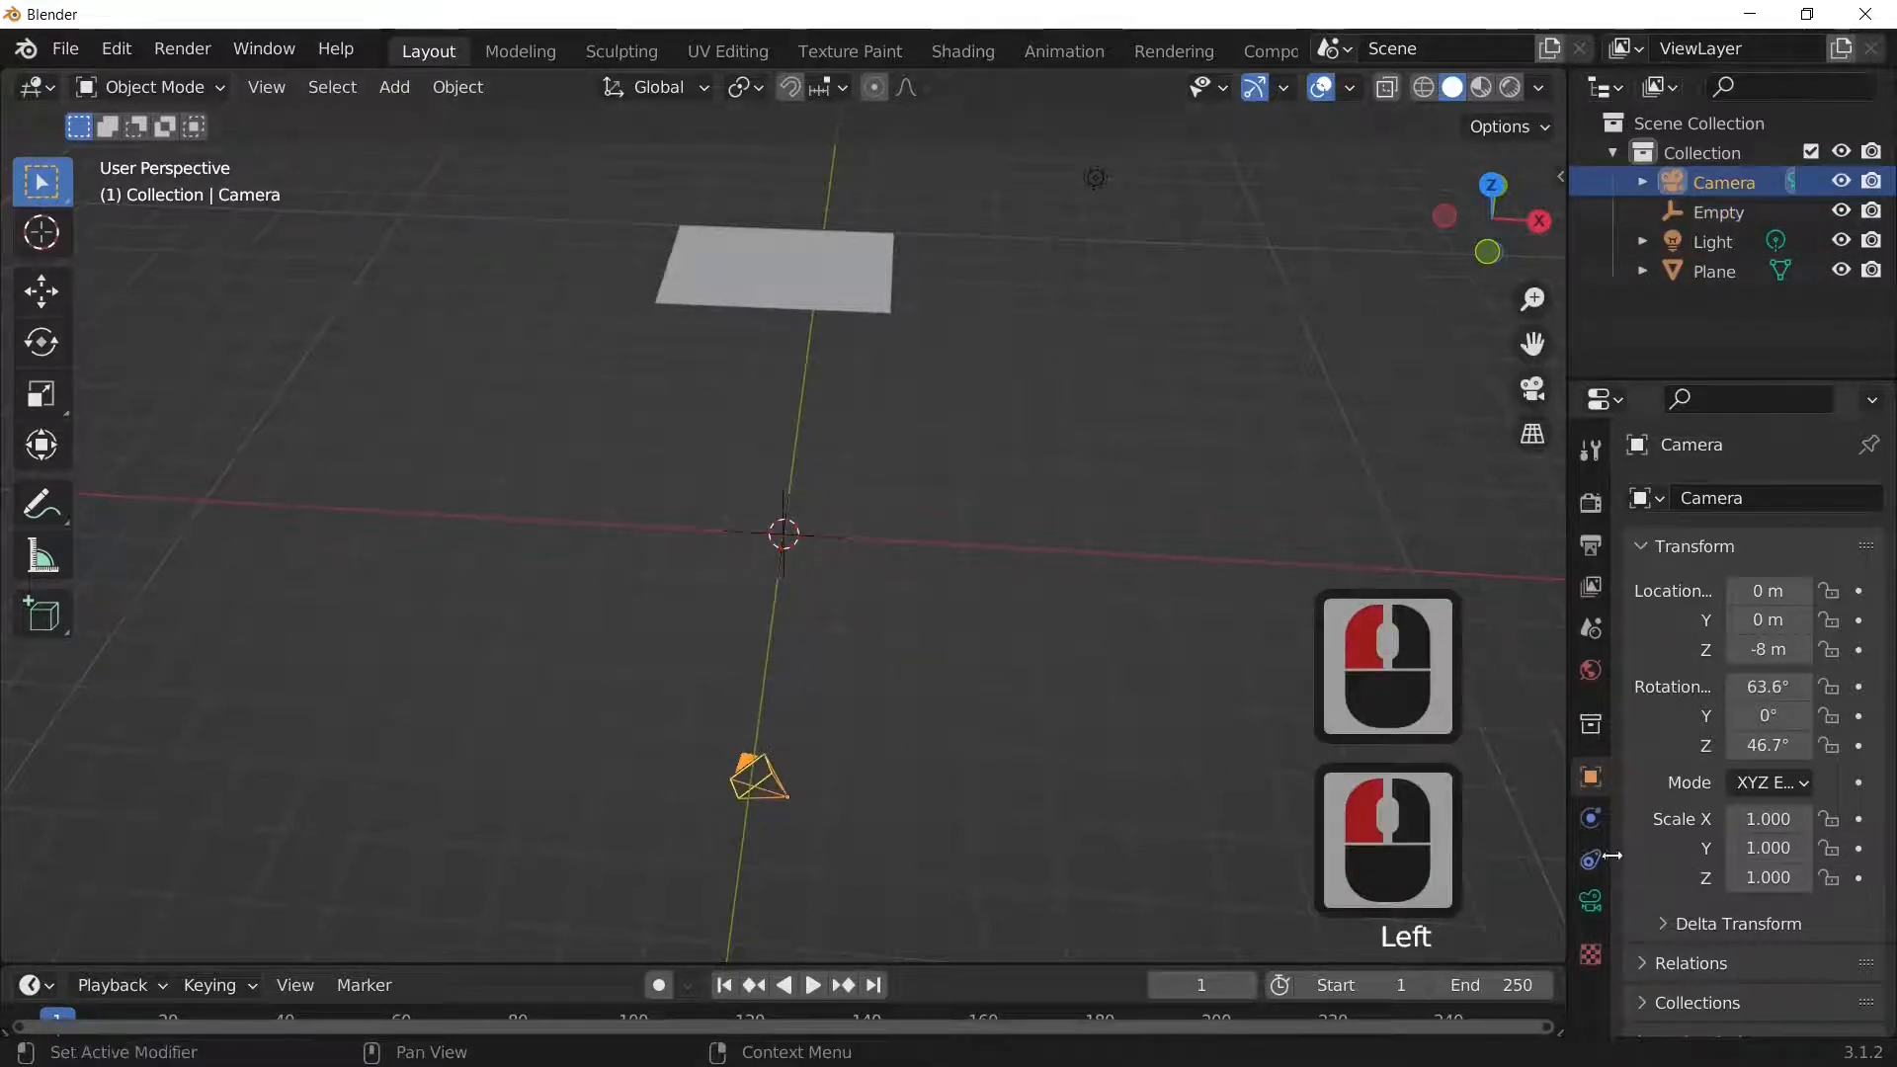
pyautogui.click(1590, 820)
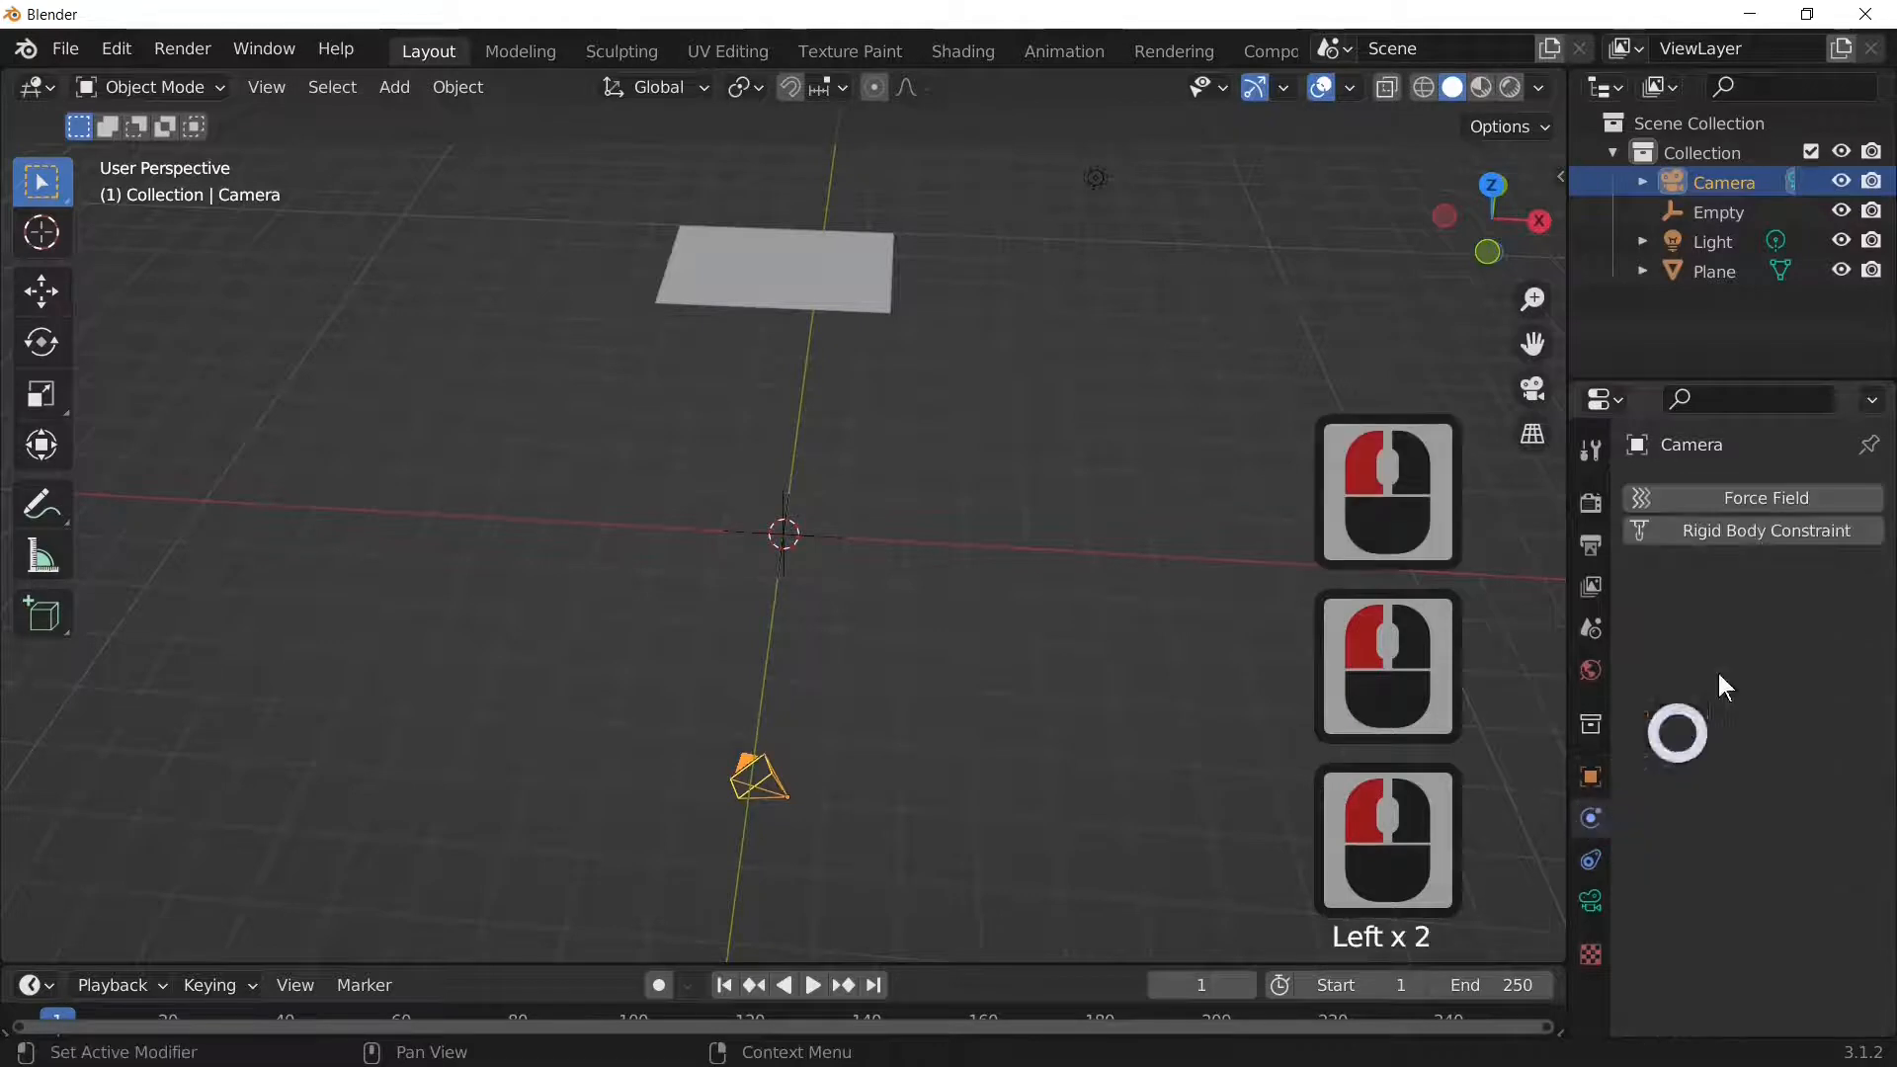
pyautogui.click(1588, 857)
pyautogui.click(1739, 513)
pyautogui.click(1746, 497)
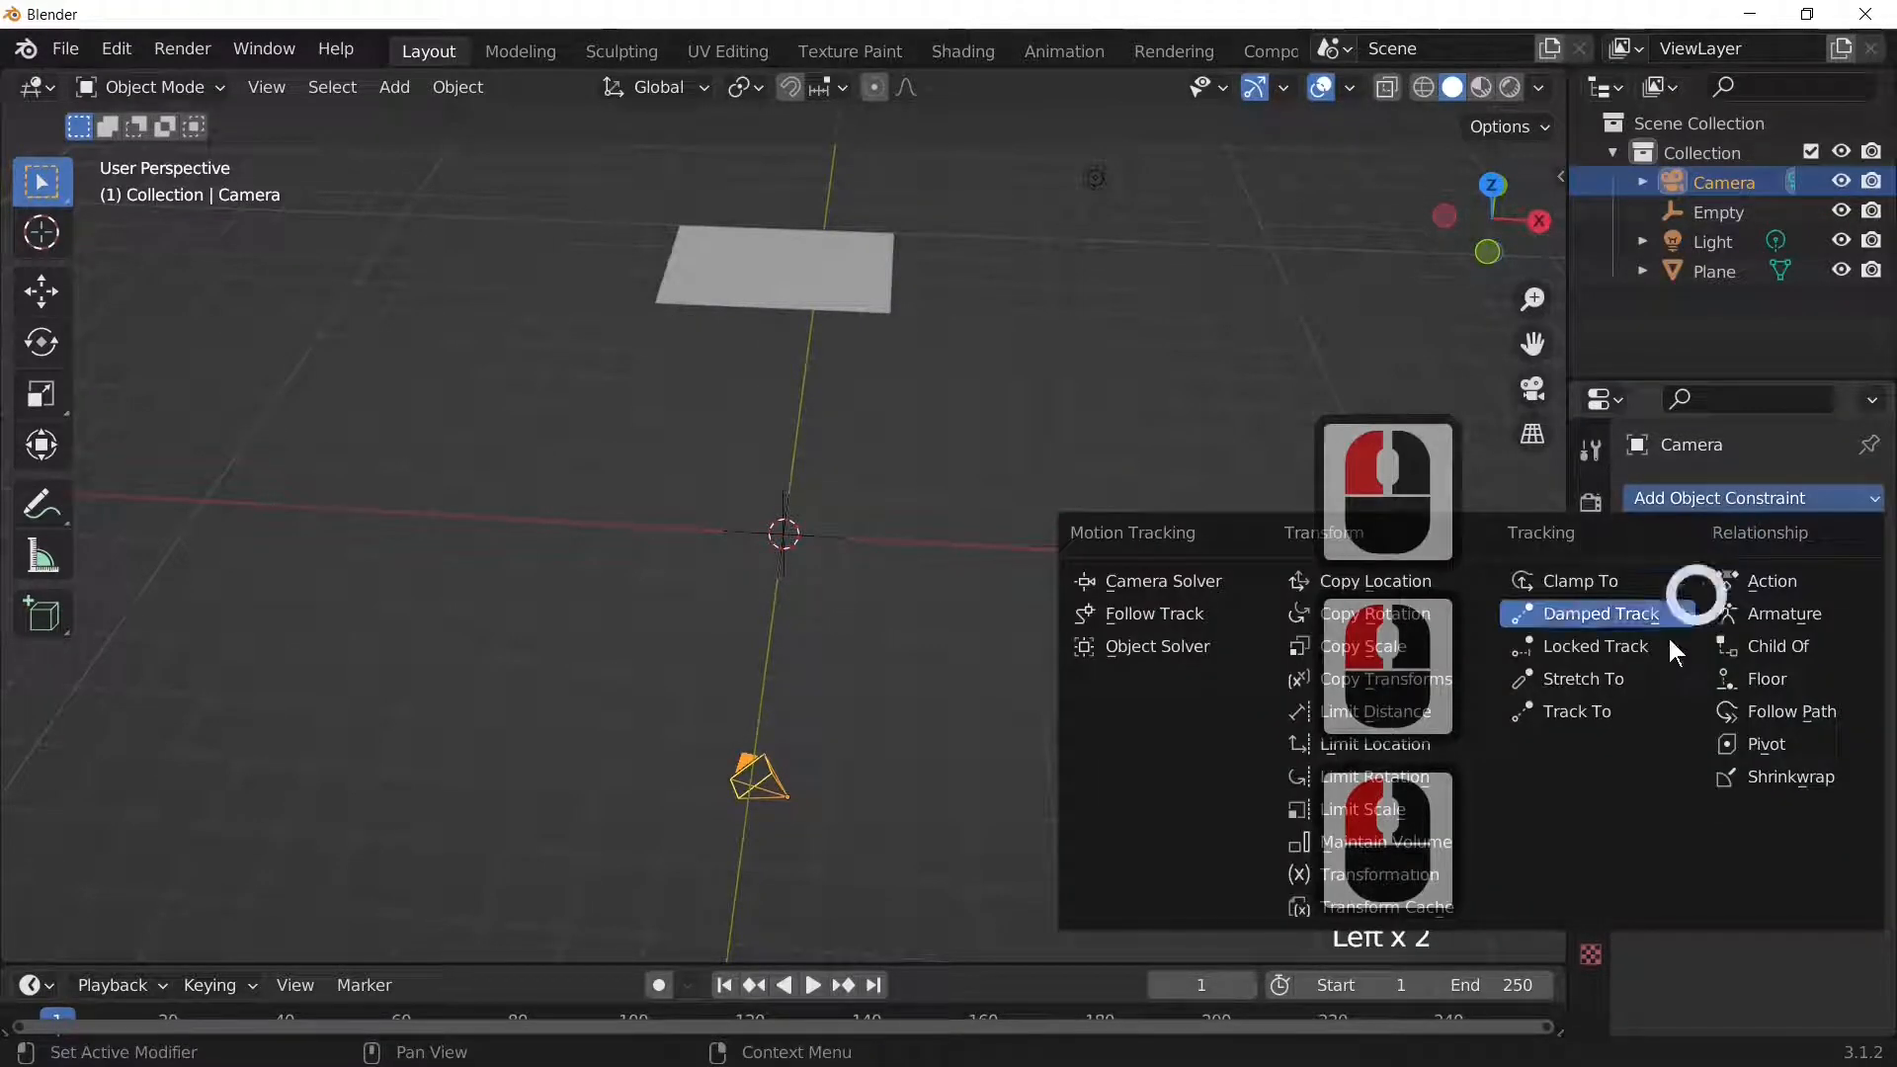
pyautogui.click(1602, 713)
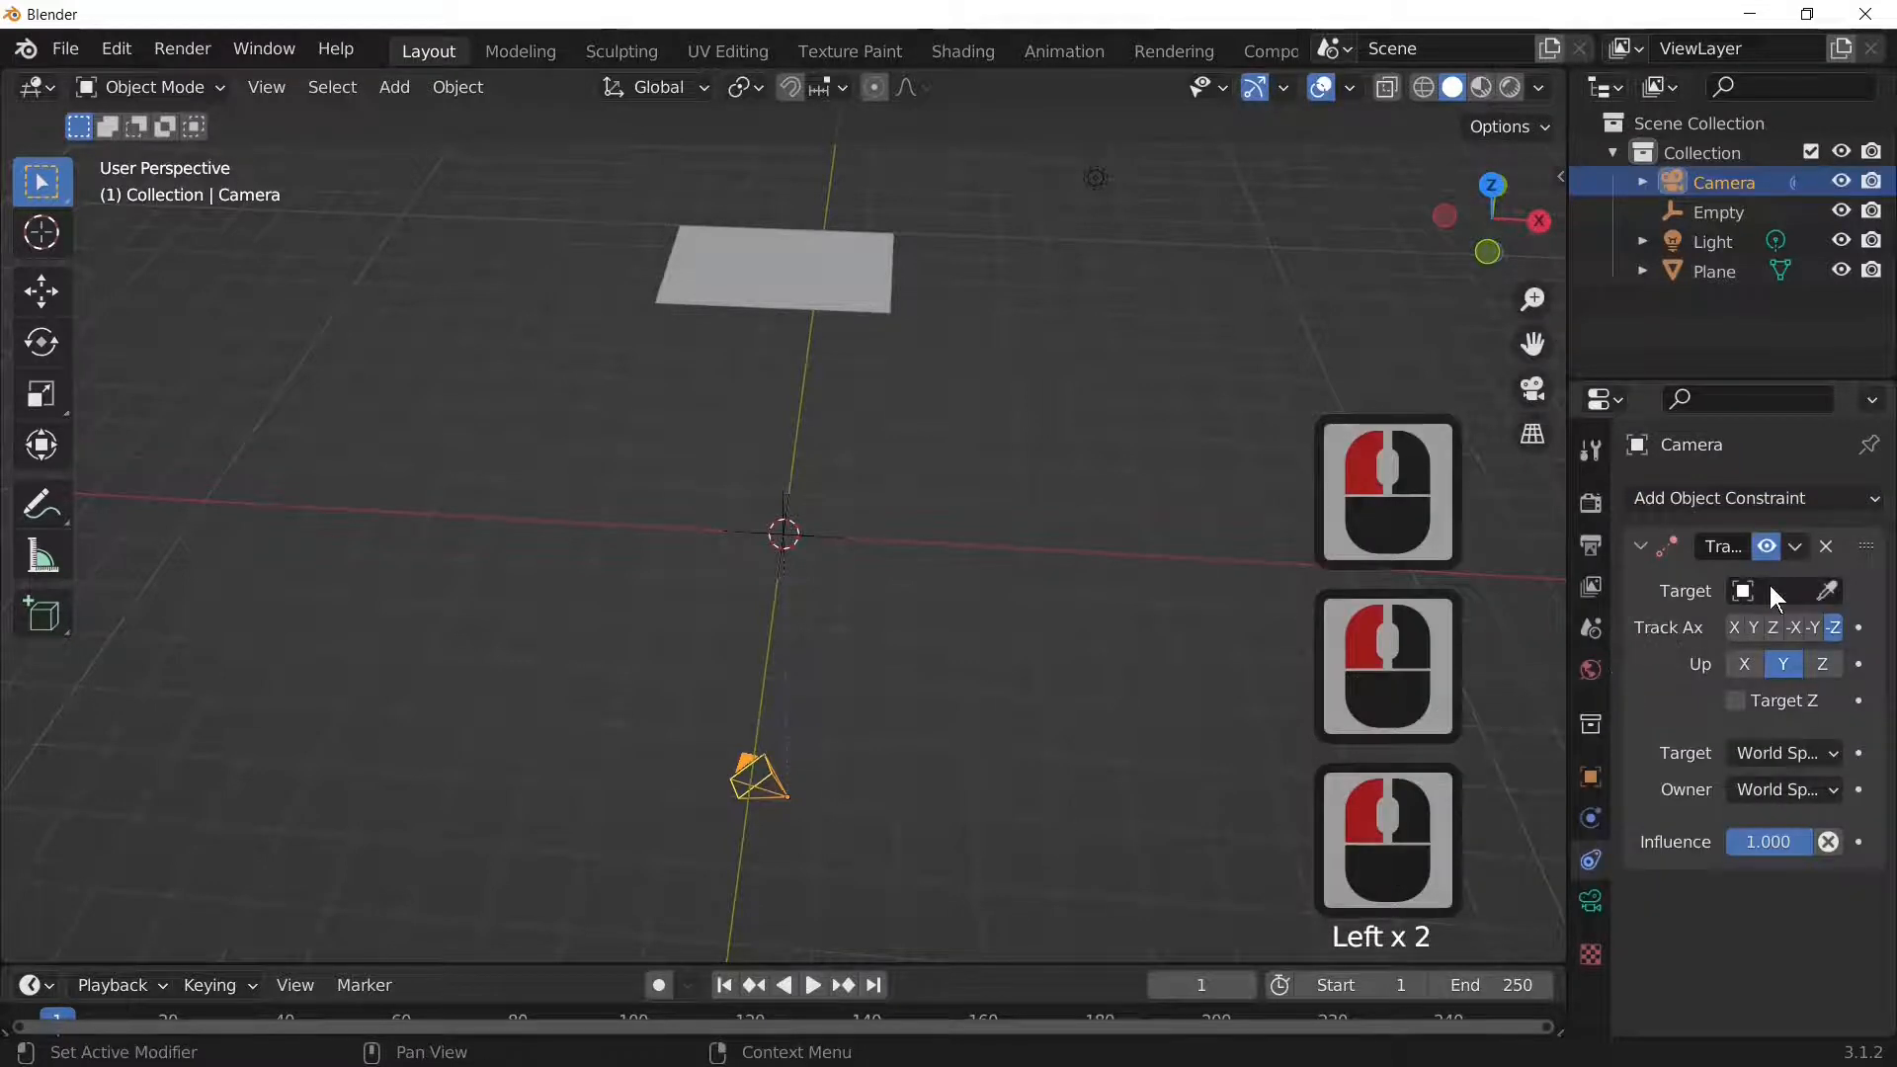
pyautogui.click(1776, 590)
pyautogui.click(1599, 667)
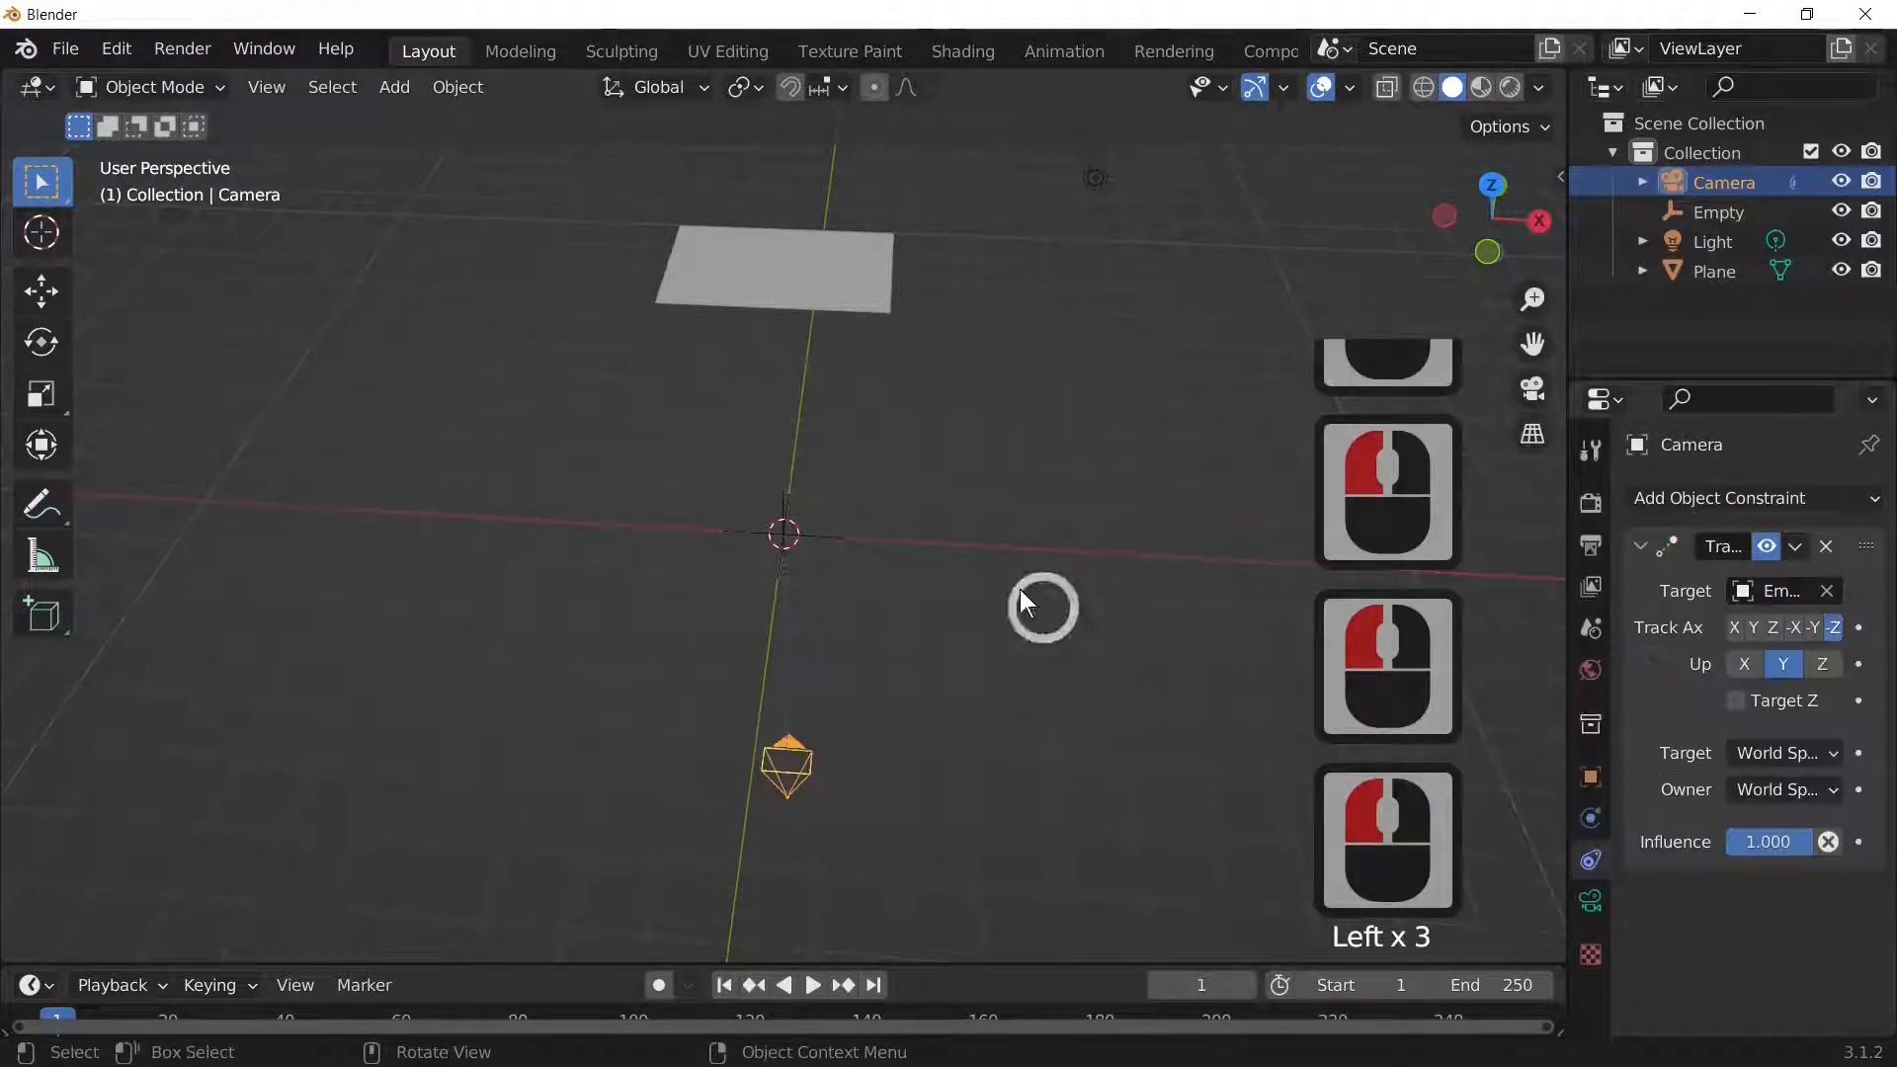
# Step: Reselect the camera and check its view with Numpad 0, then return to perspective
pyautogui.click(839, 277)
pyautogui.click(796, 763)
pyautogui.press('KP_0')
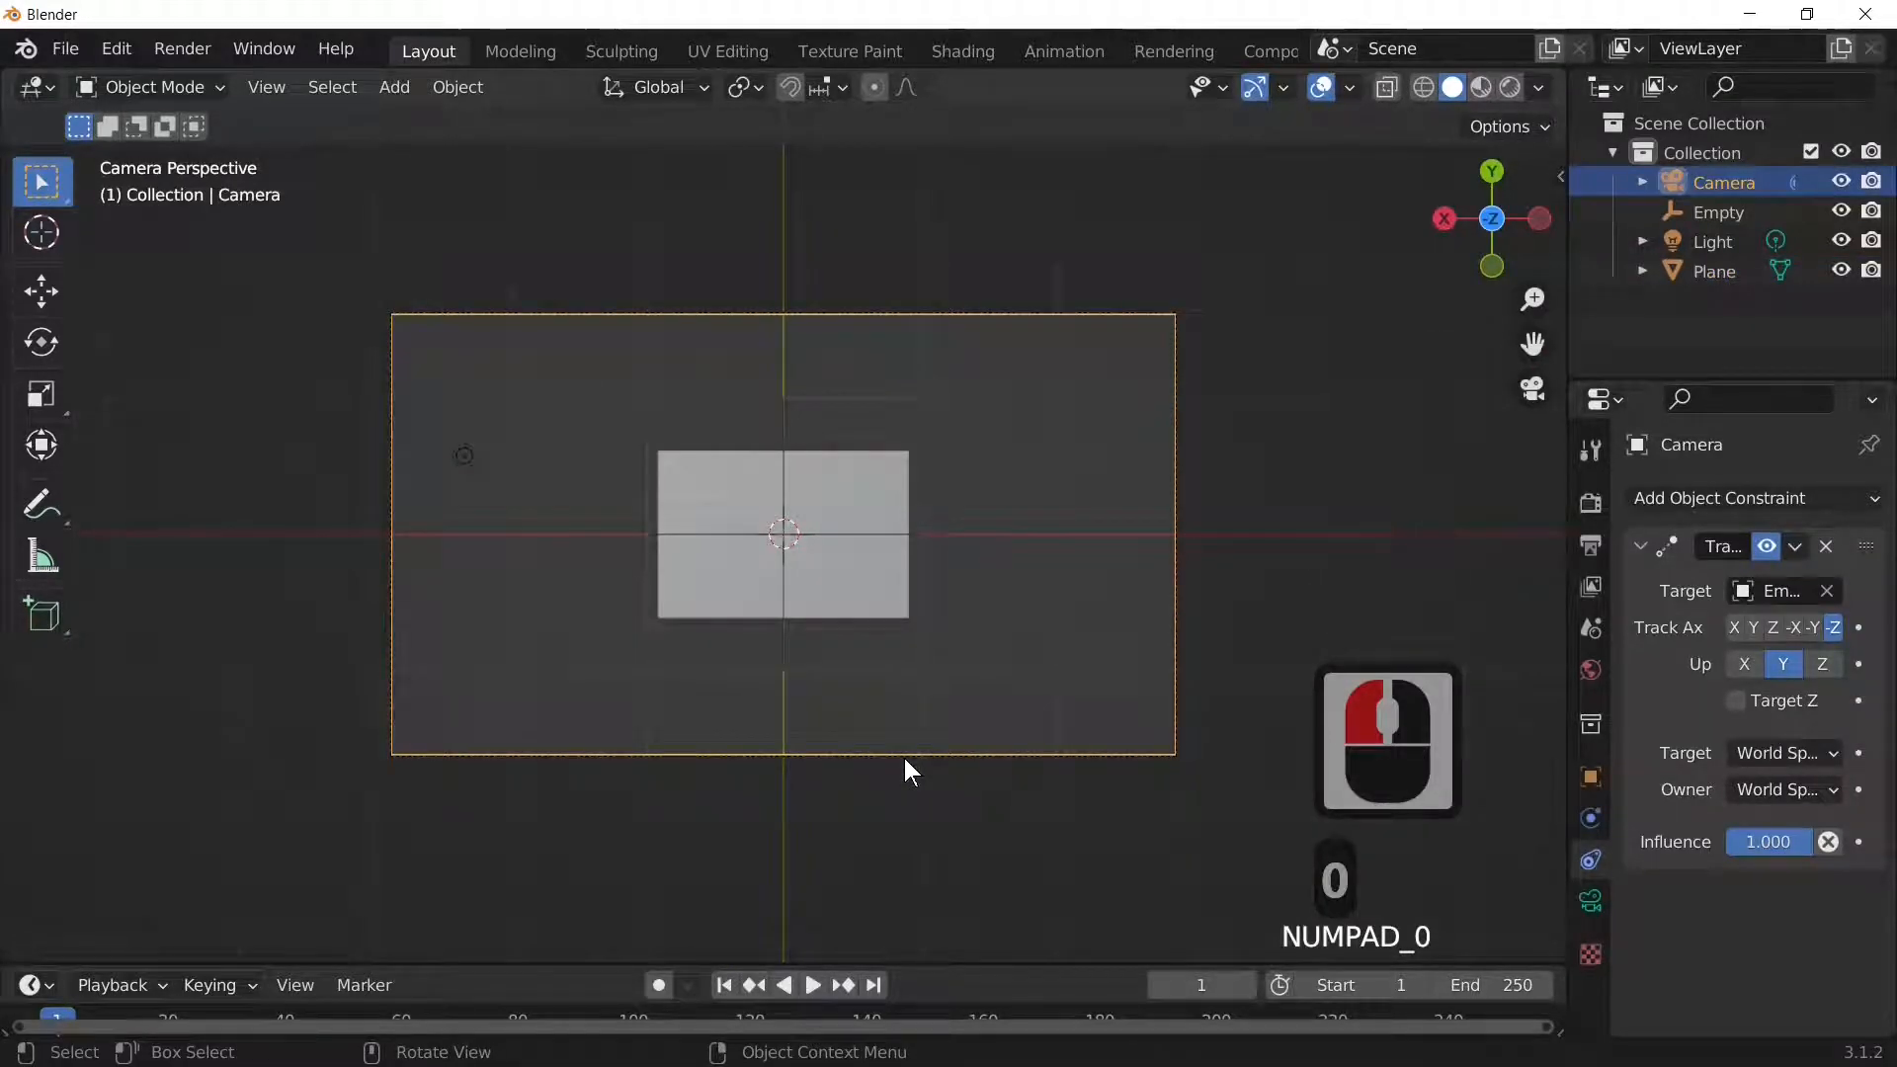
pyautogui.press('KP_0')
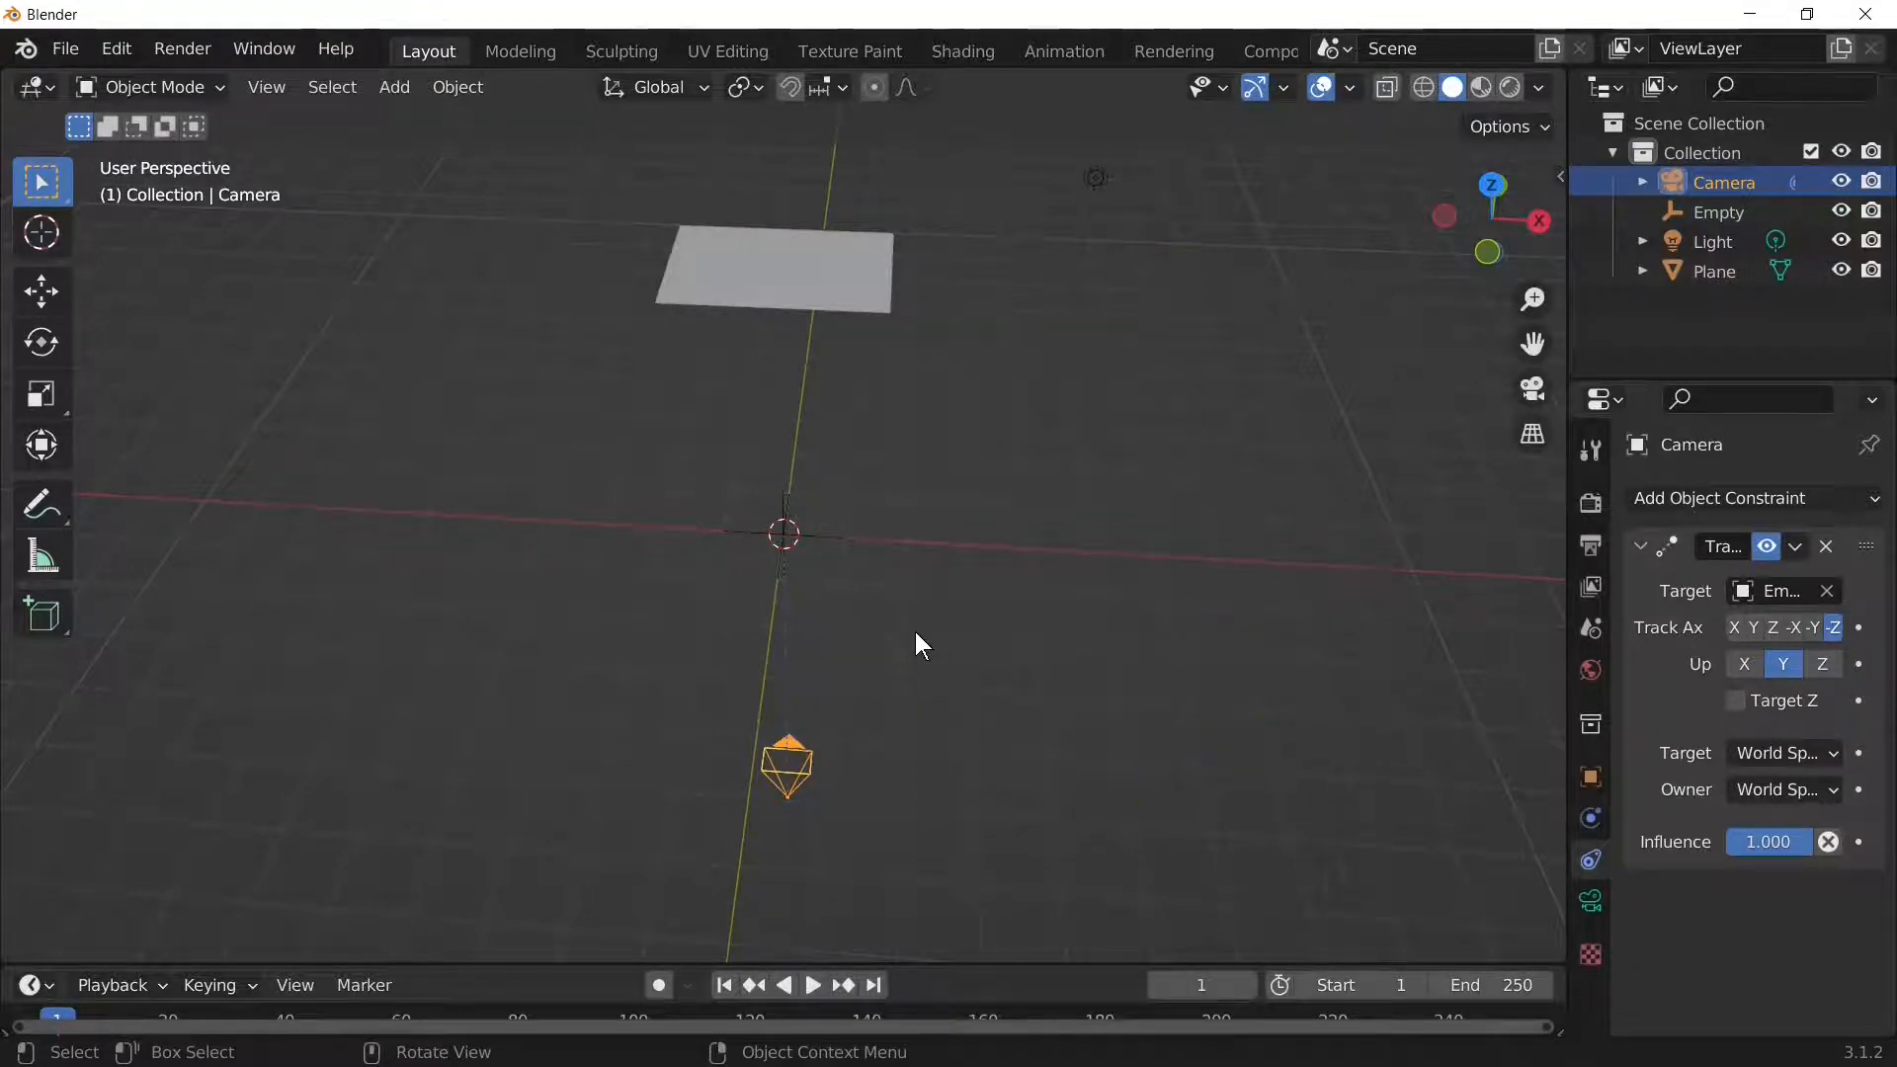
# Step: Select the plane and create a new material for it
pyautogui.click(827, 270)
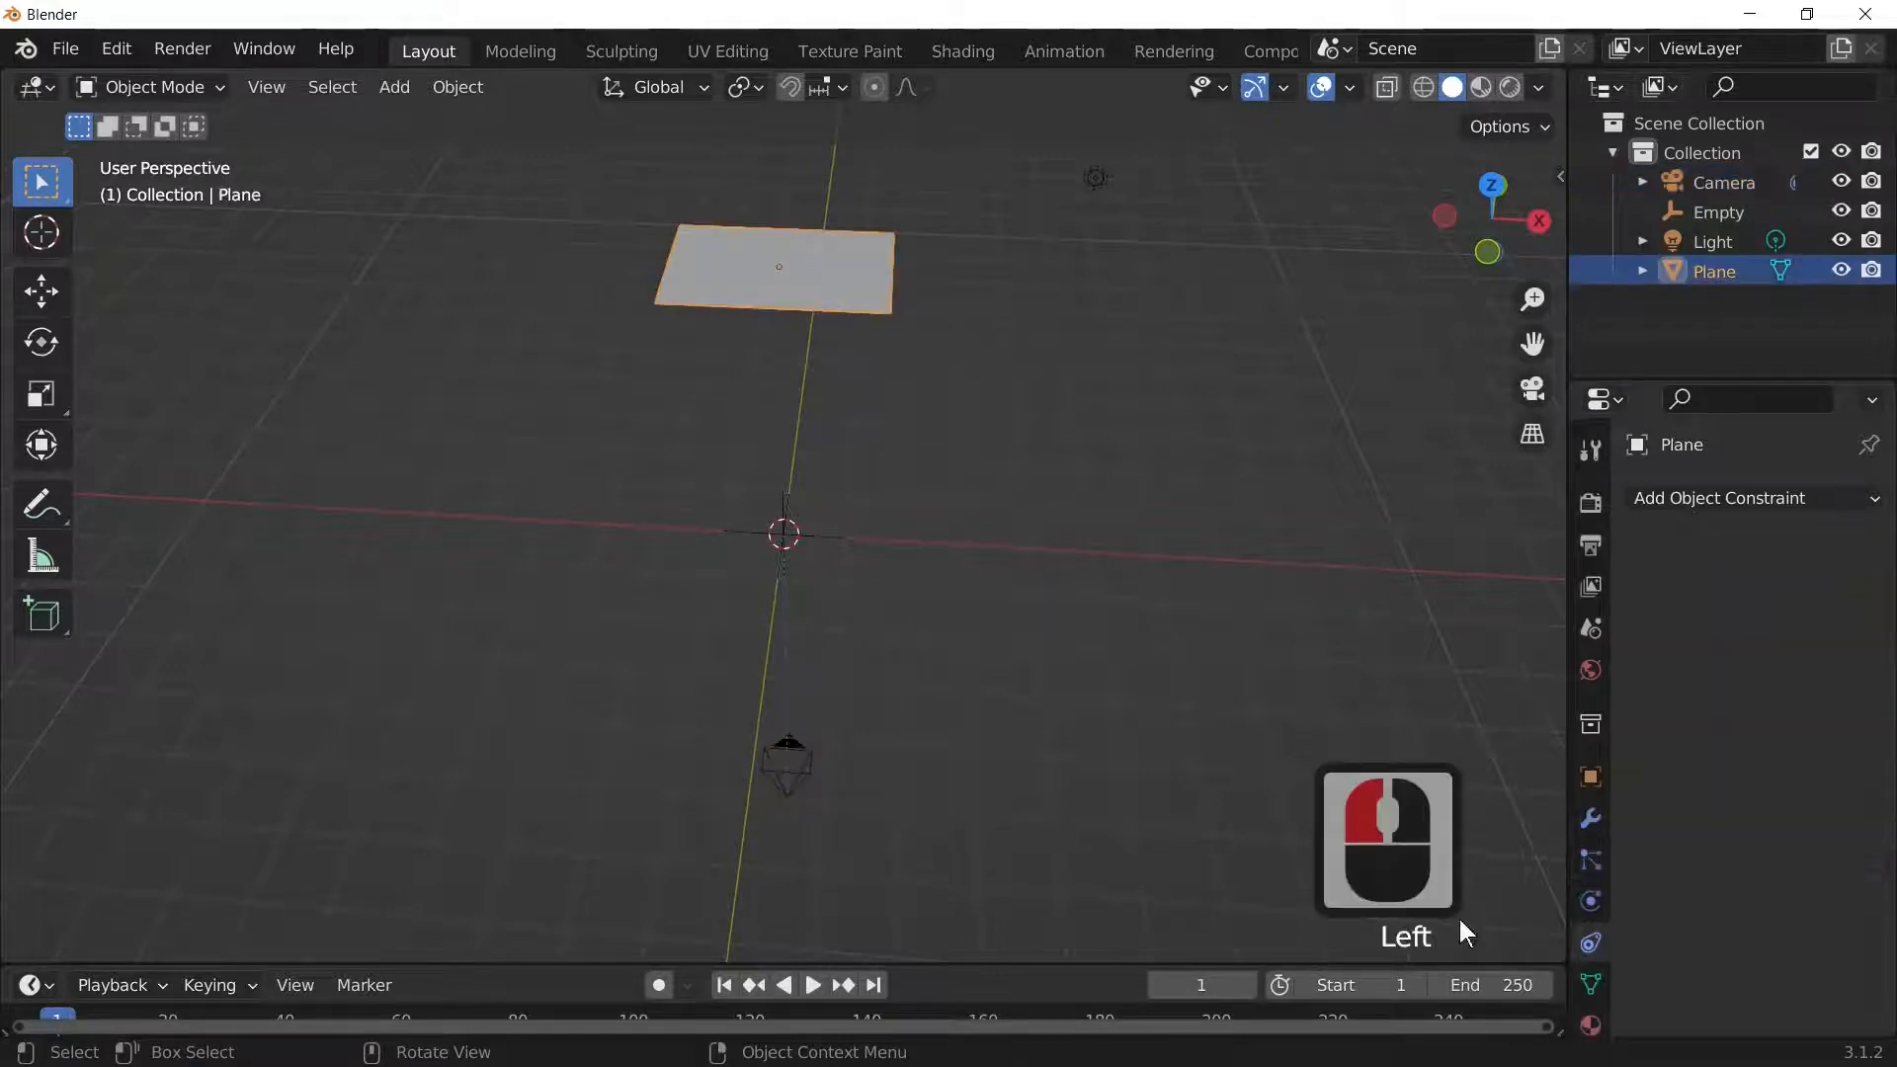
pyautogui.scroll(-5, 1593, 964)
pyautogui.click(1591, 952)
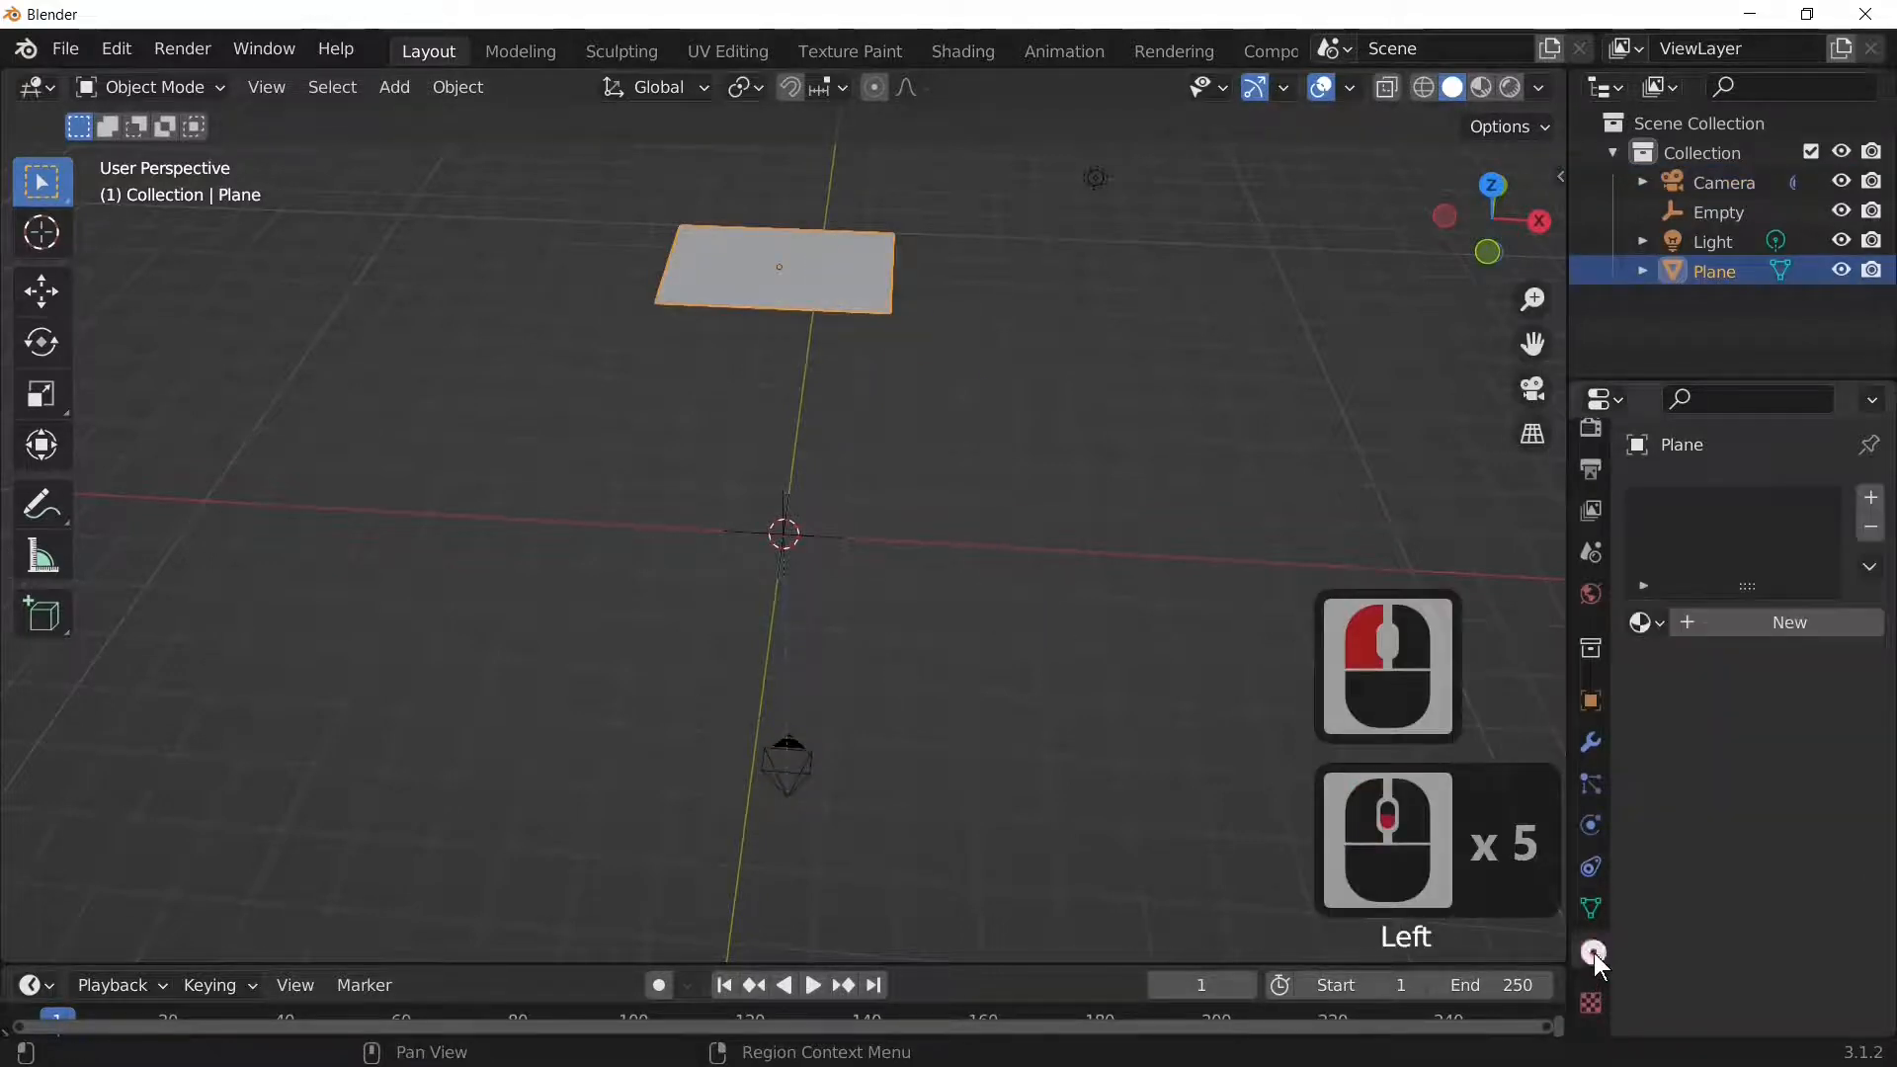
pyautogui.click(1739, 684)
pyautogui.click(1736, 622)
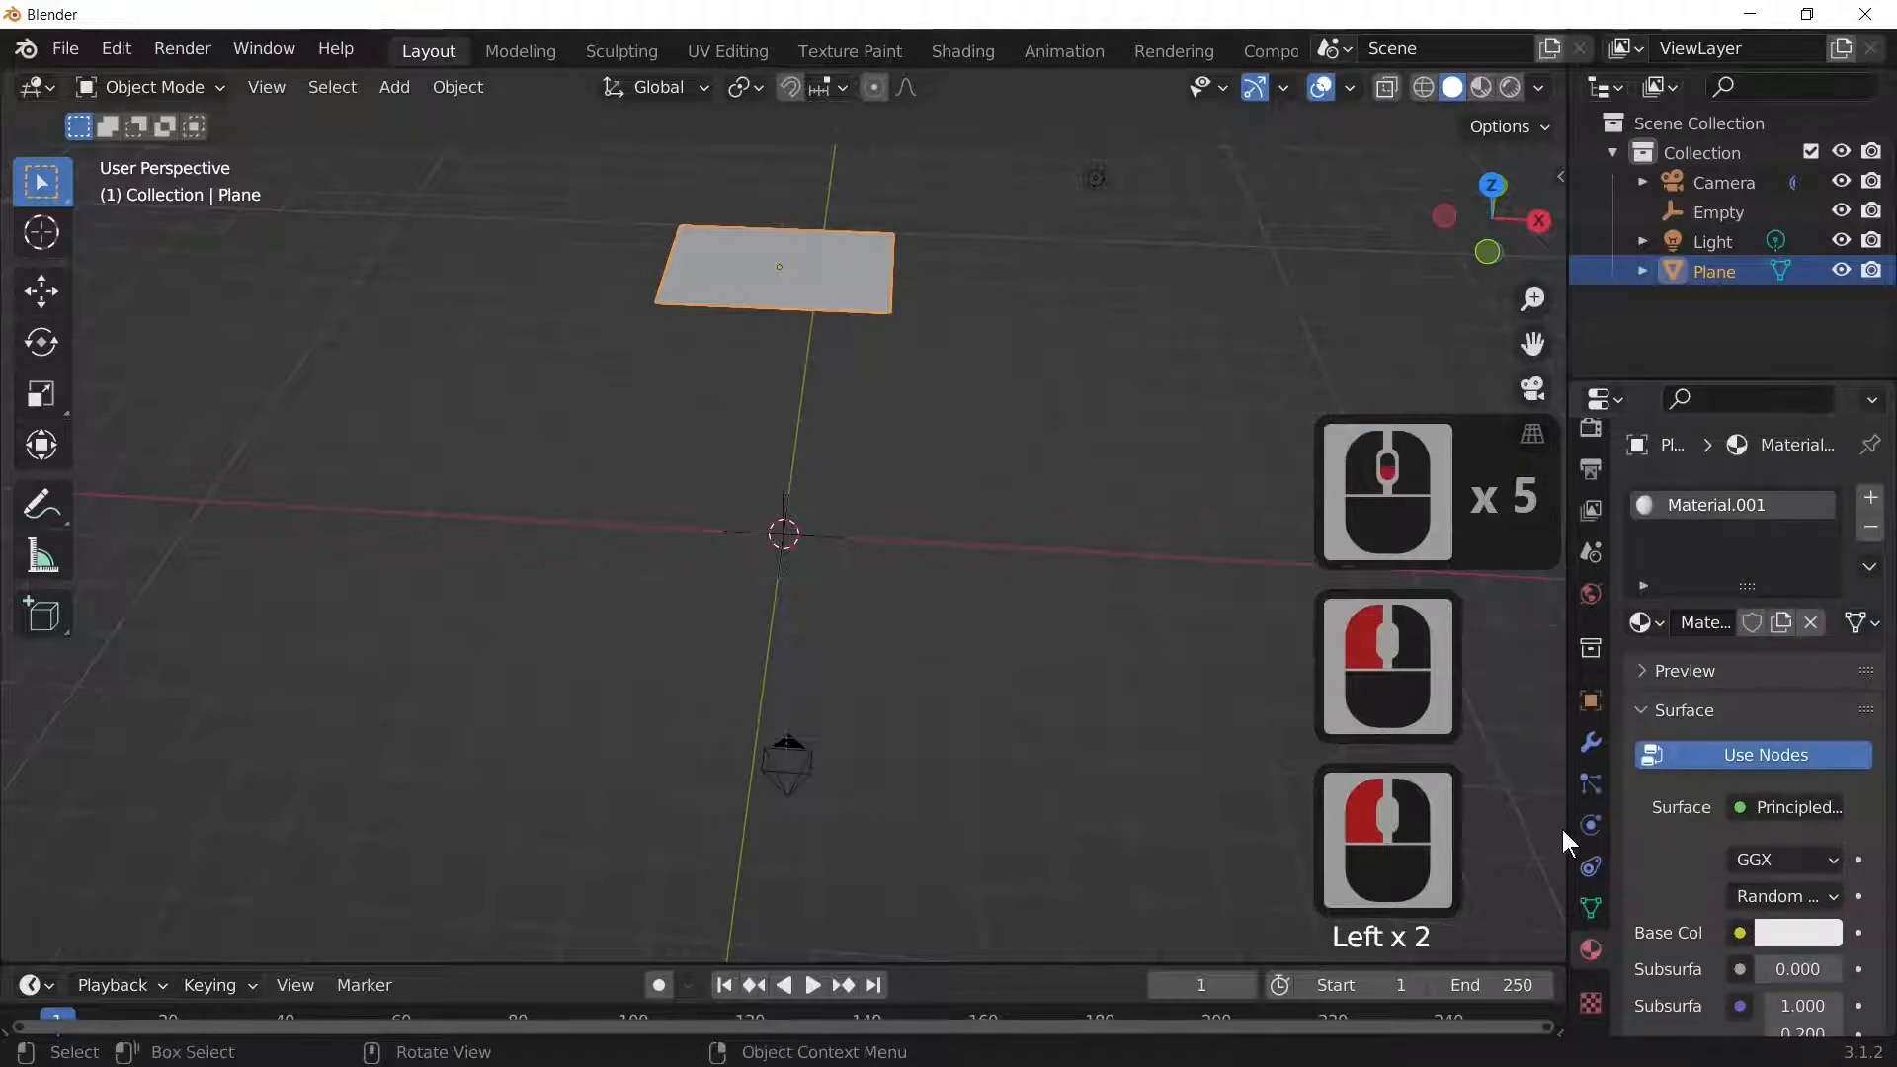
pyautogui.moveTo(1567, 828); pyautogui.dragTo(1549, 822)
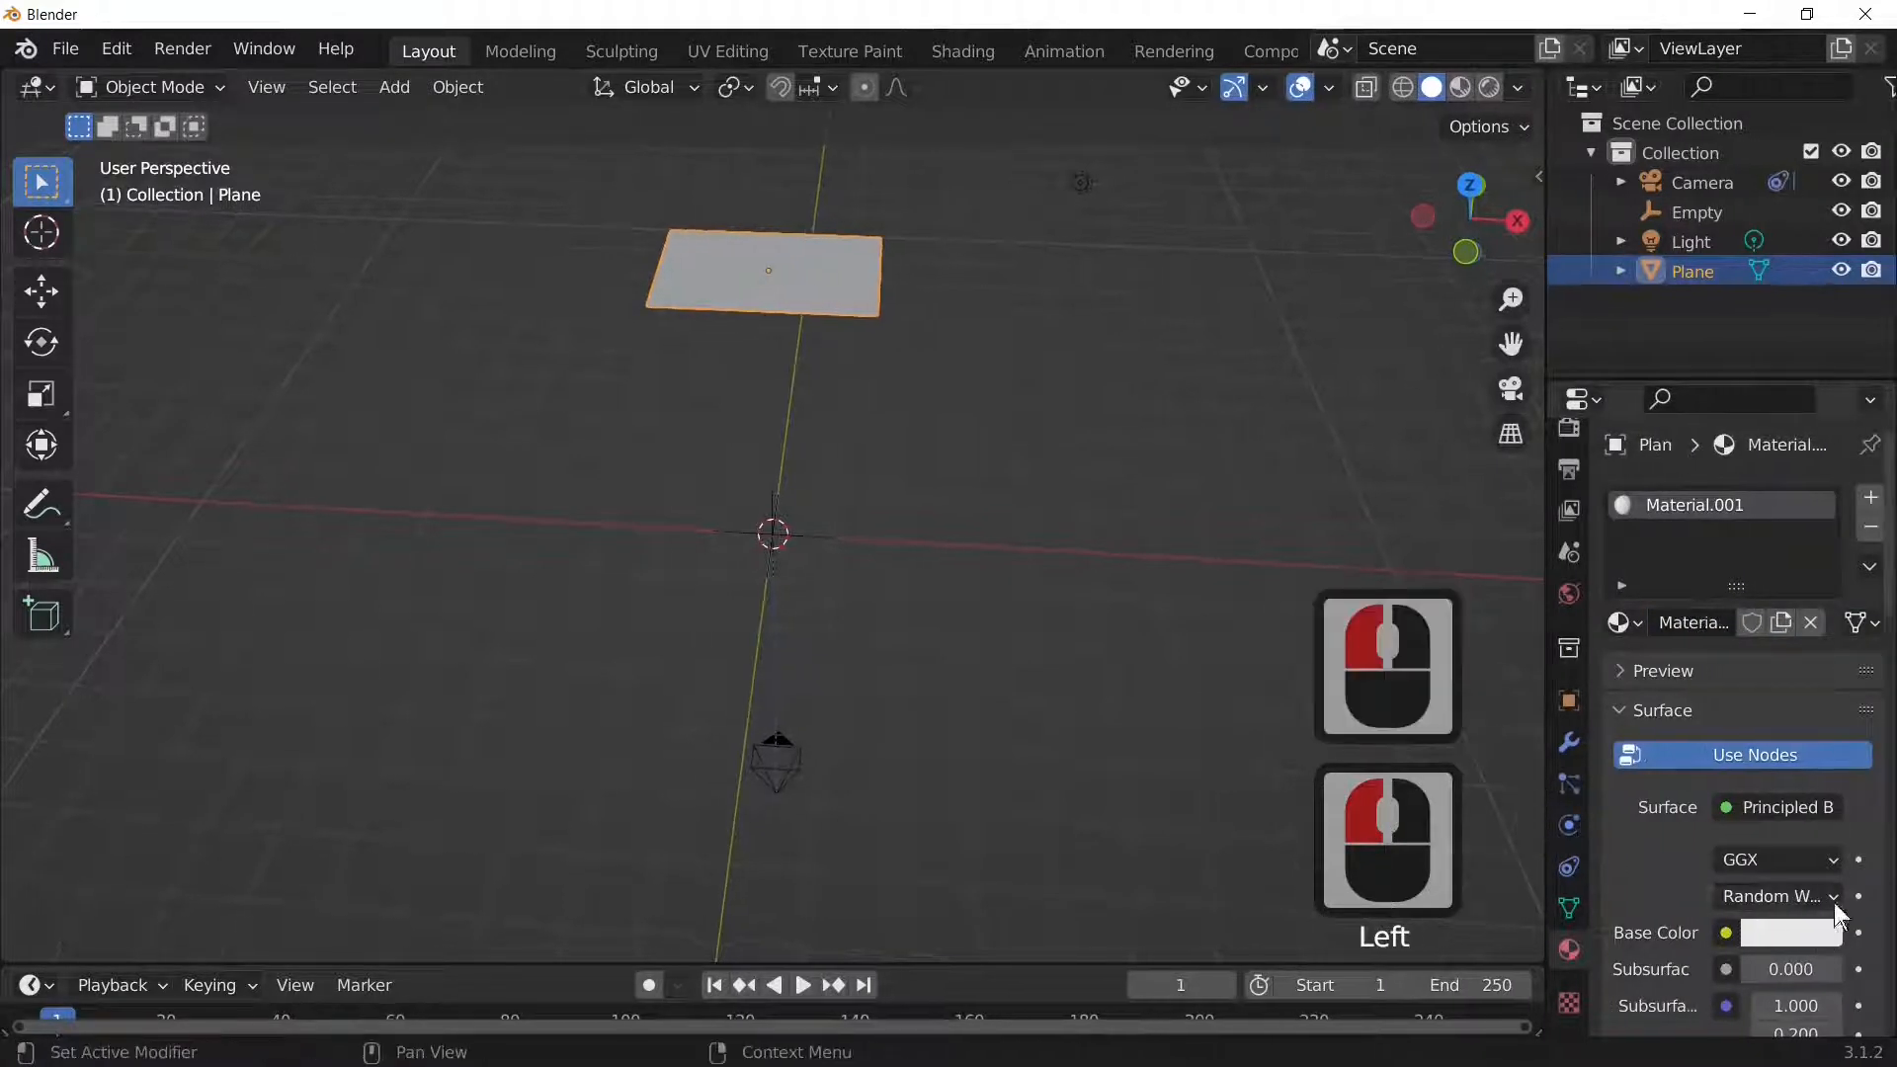
# Step: Feed an Image Texture into the Base Color and open the image file browser
pyautogui.click(1727, 933)
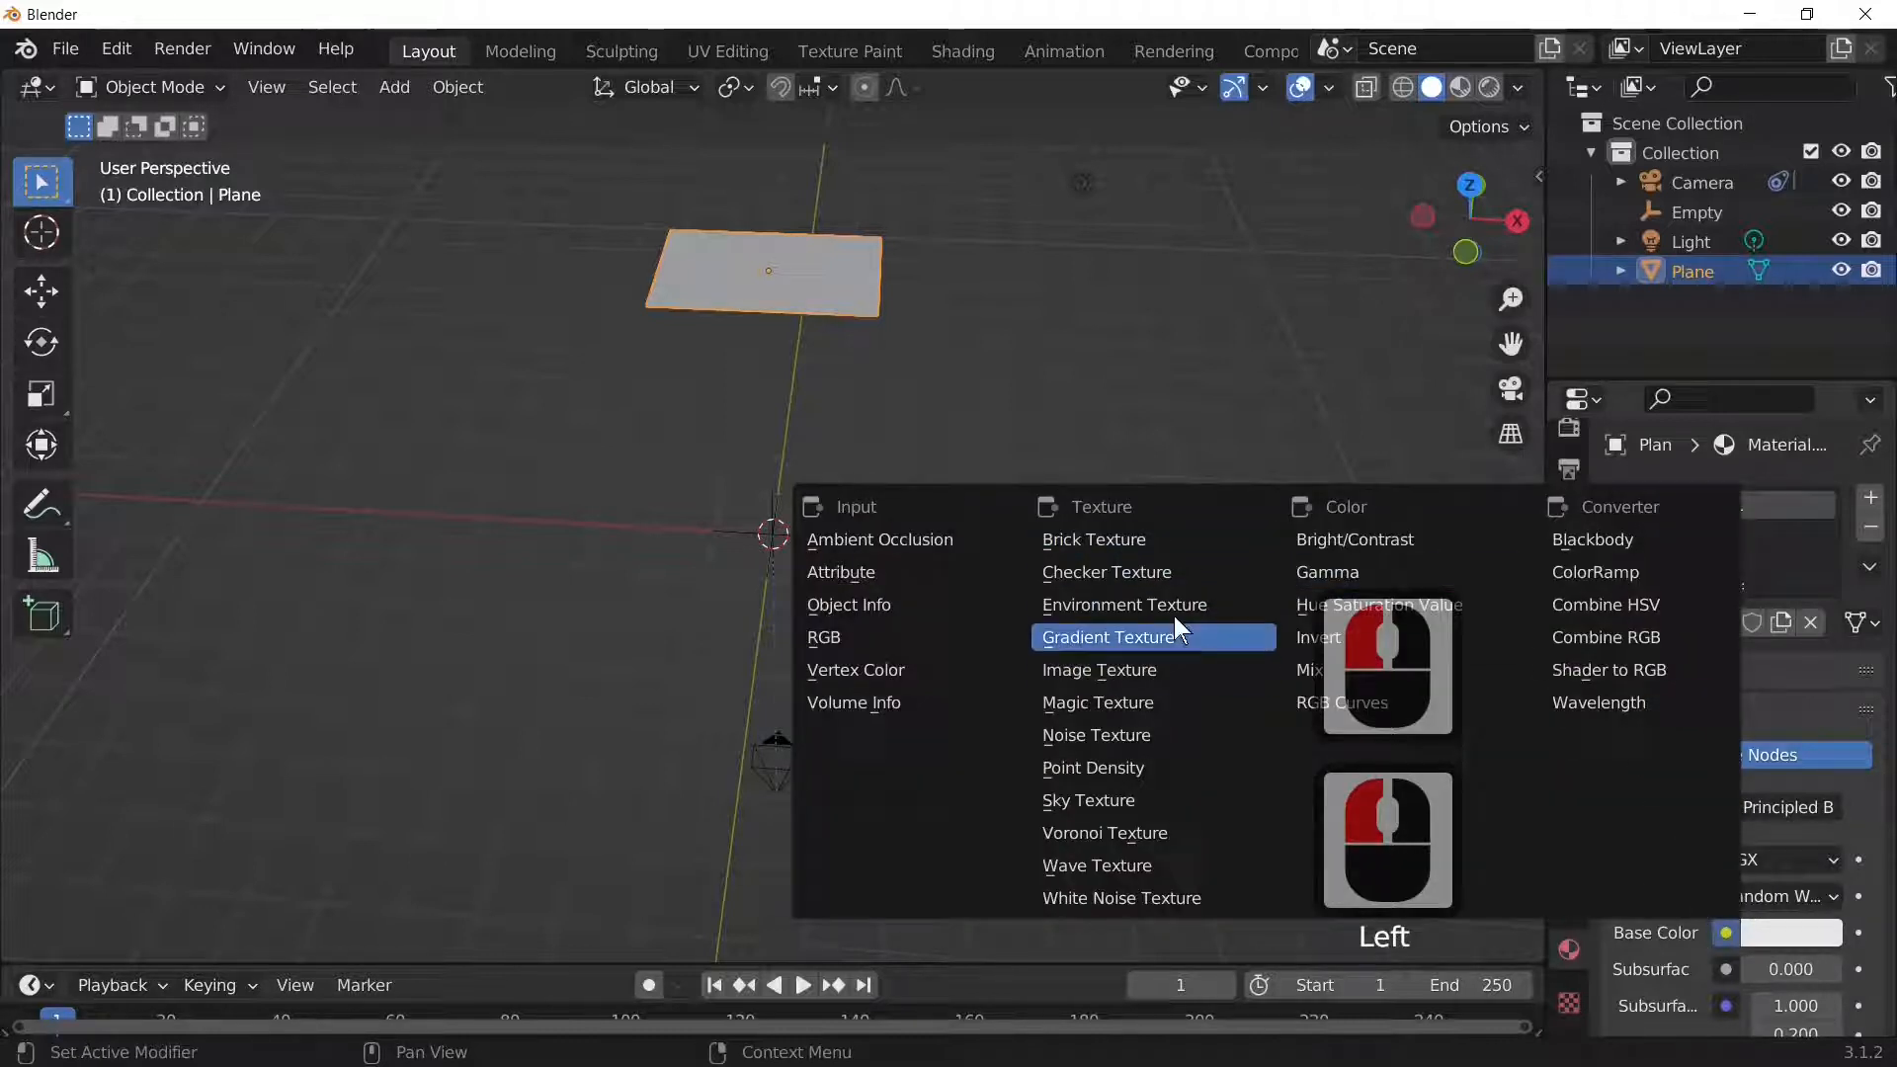
pyautogui.click(1122, 671)
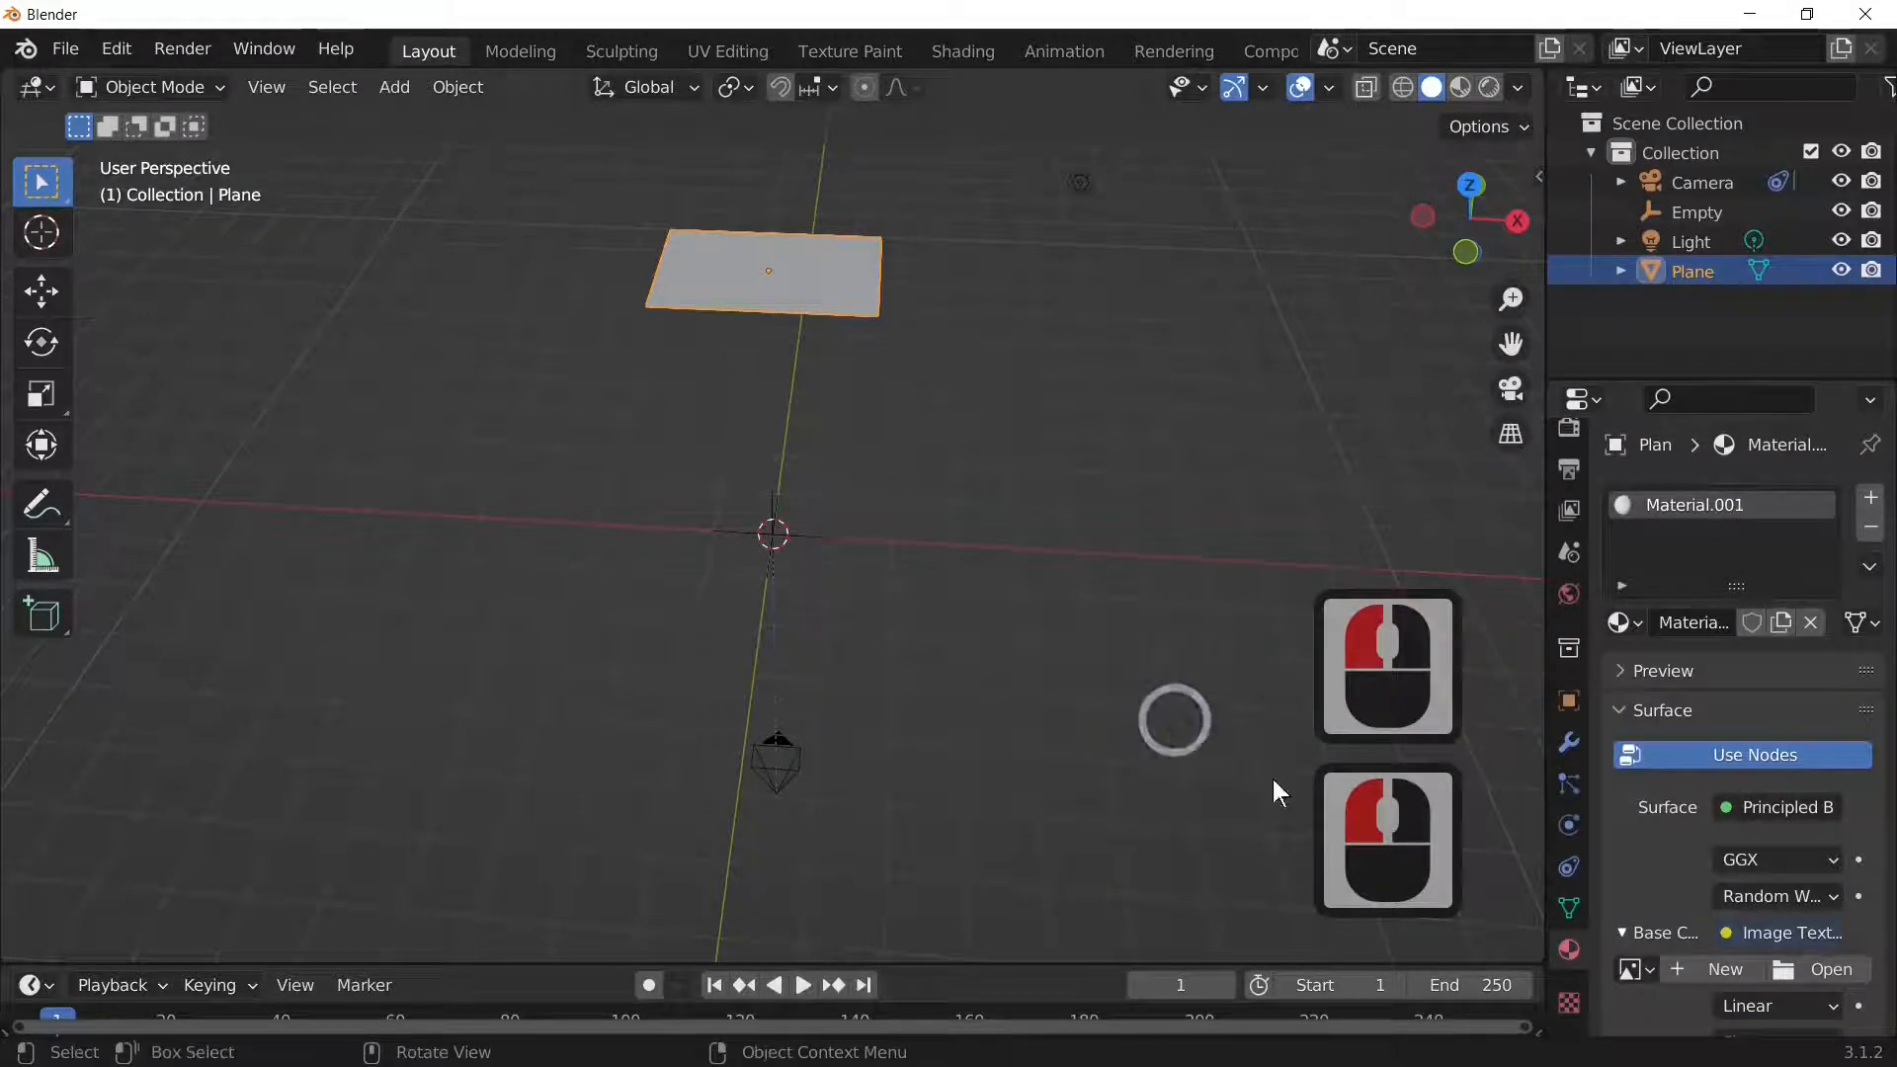
pyautogui.click(1814, 973)
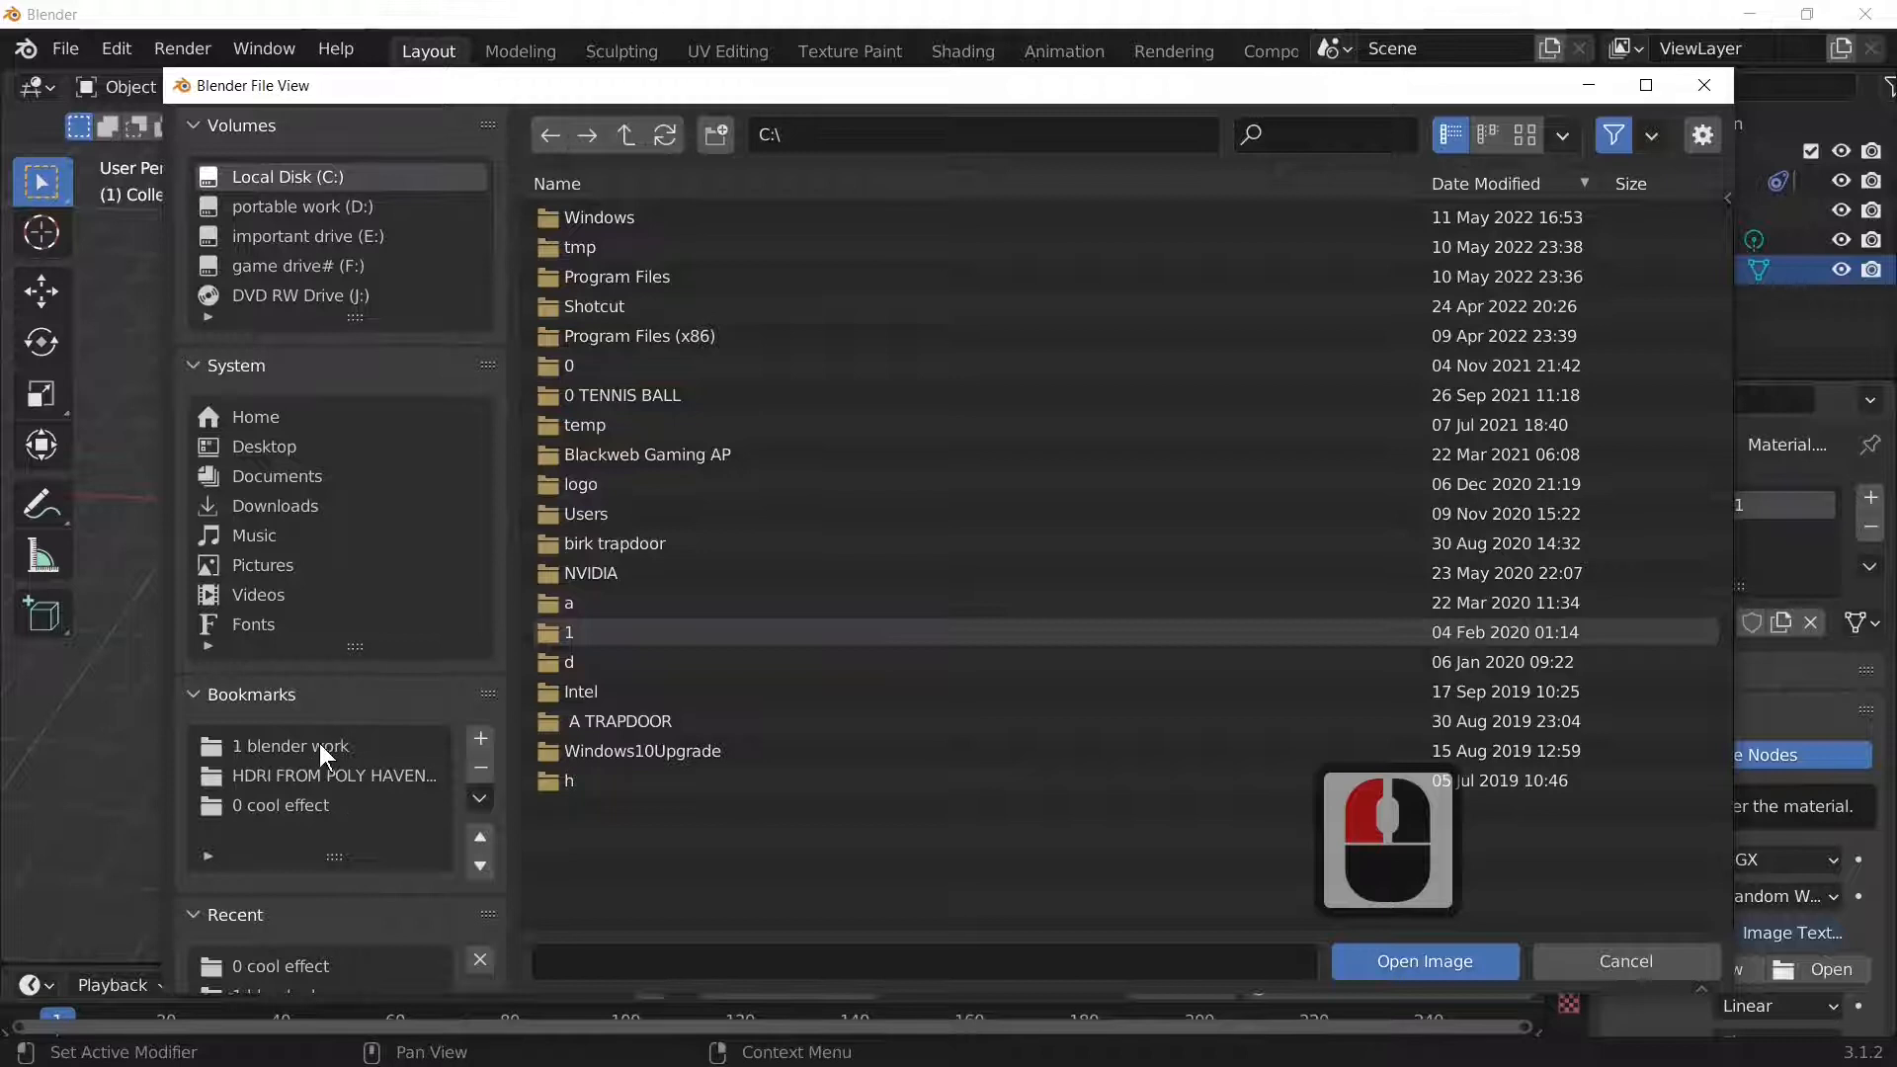
# Step: Navigate to the blender basics and logos folder inside D:\1 blender work
pyautogui.click(304, 804)
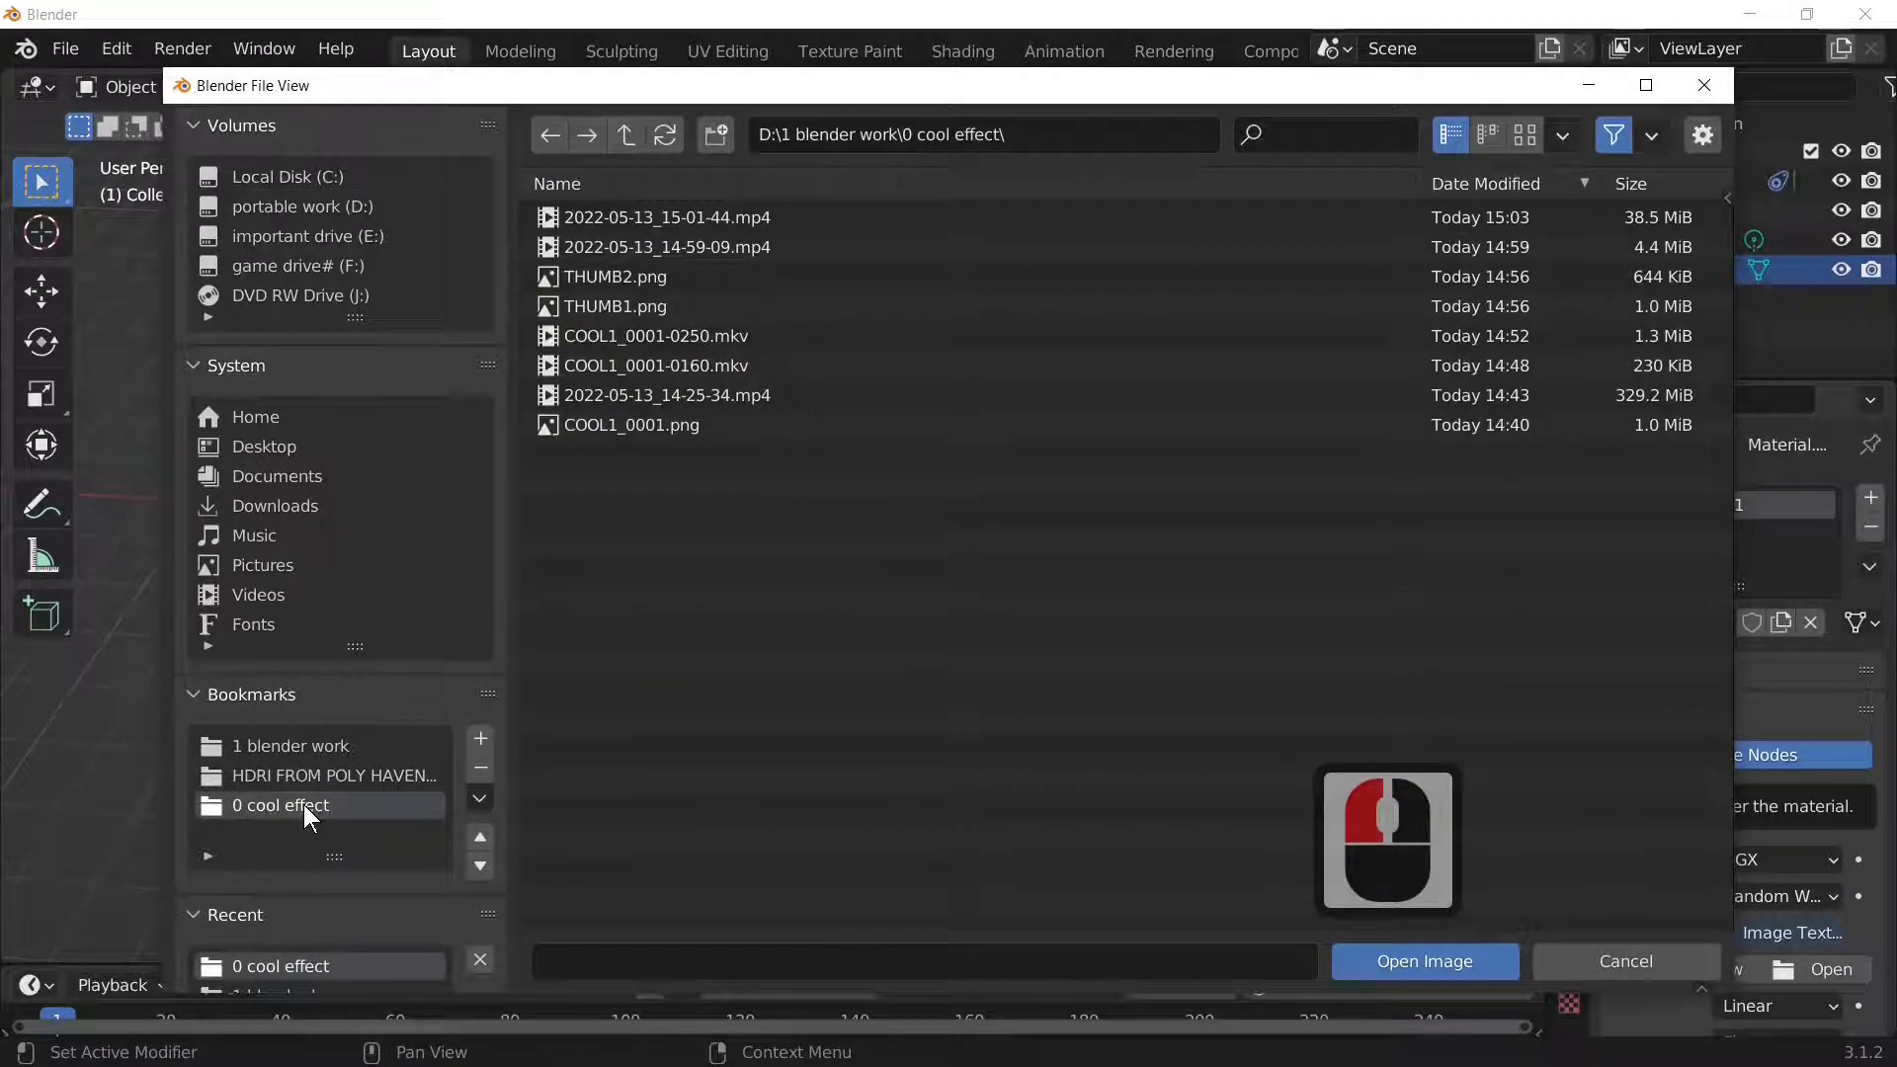
pyautogui.doubleClick(326, 745)
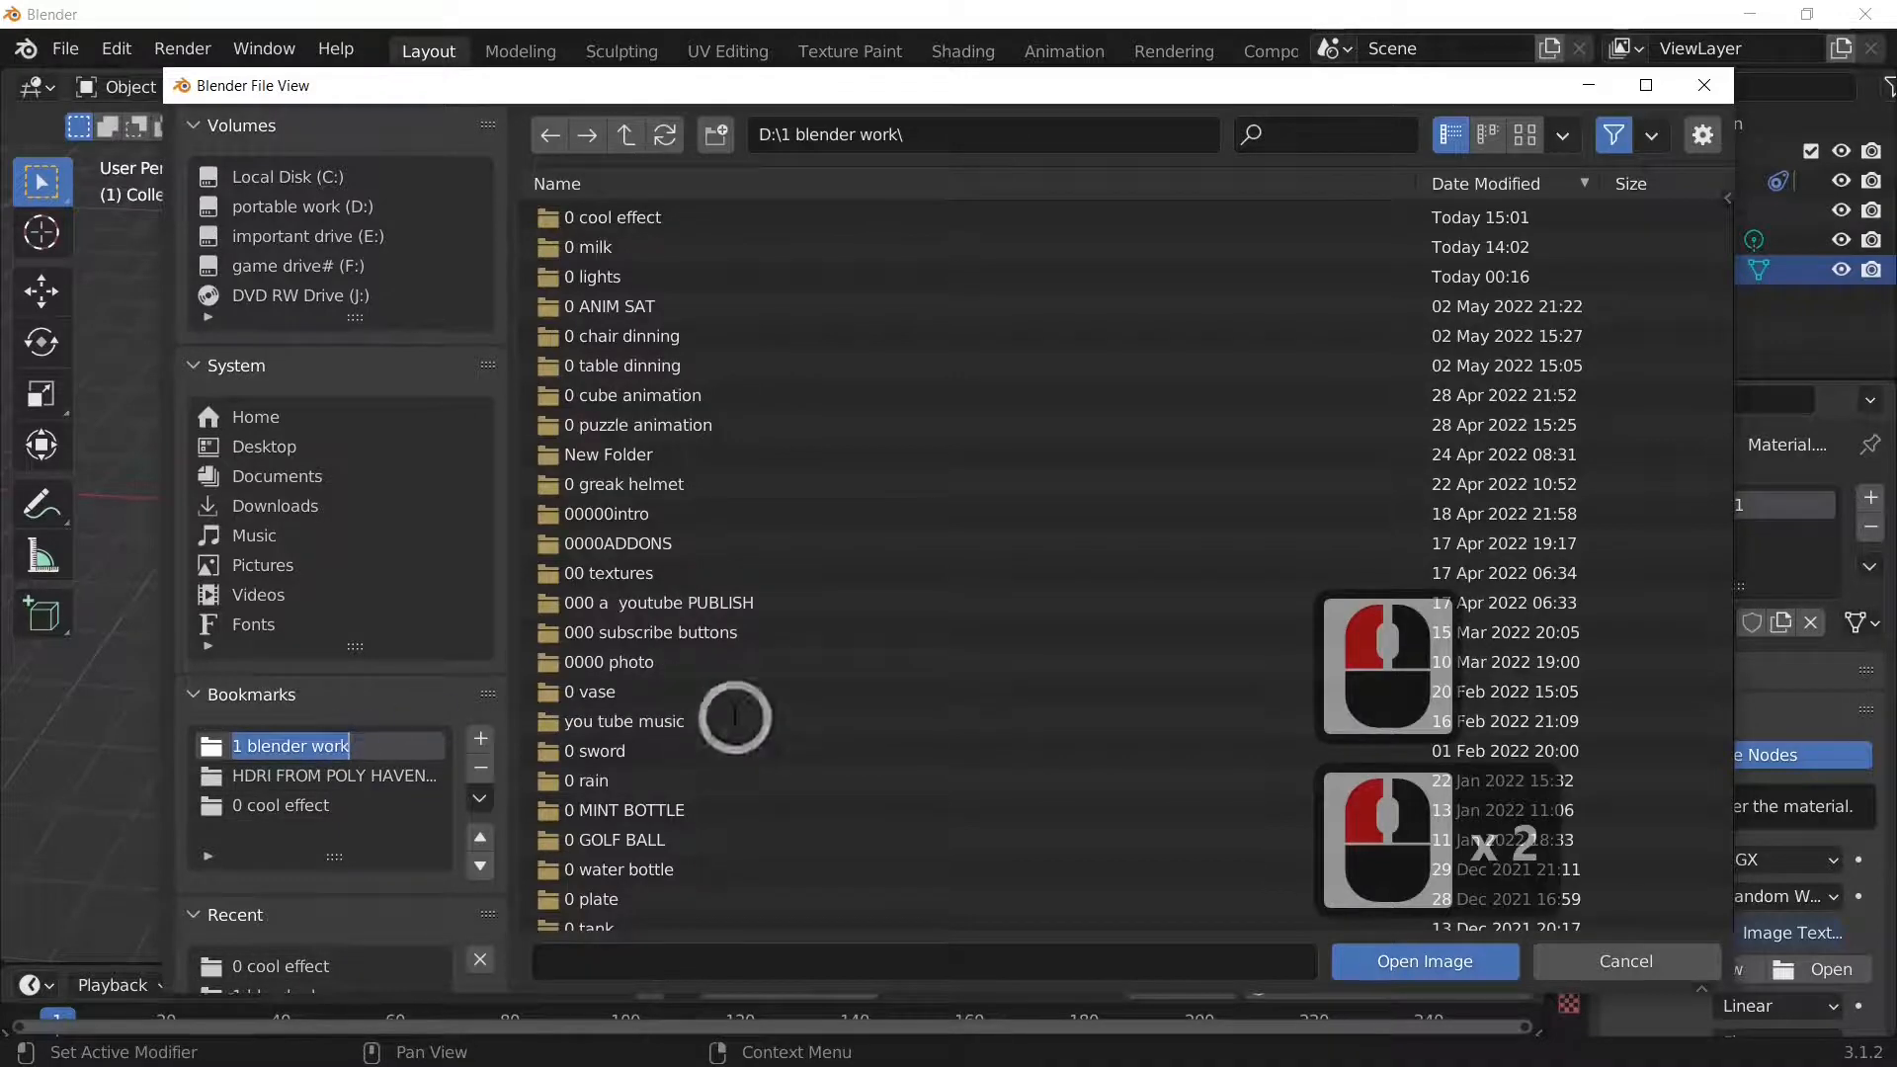
pyautogui.scroll(-2, 735, 718)
pyautogui.click(723, 716)
pyautogui.scroll(-10, 729, 715)
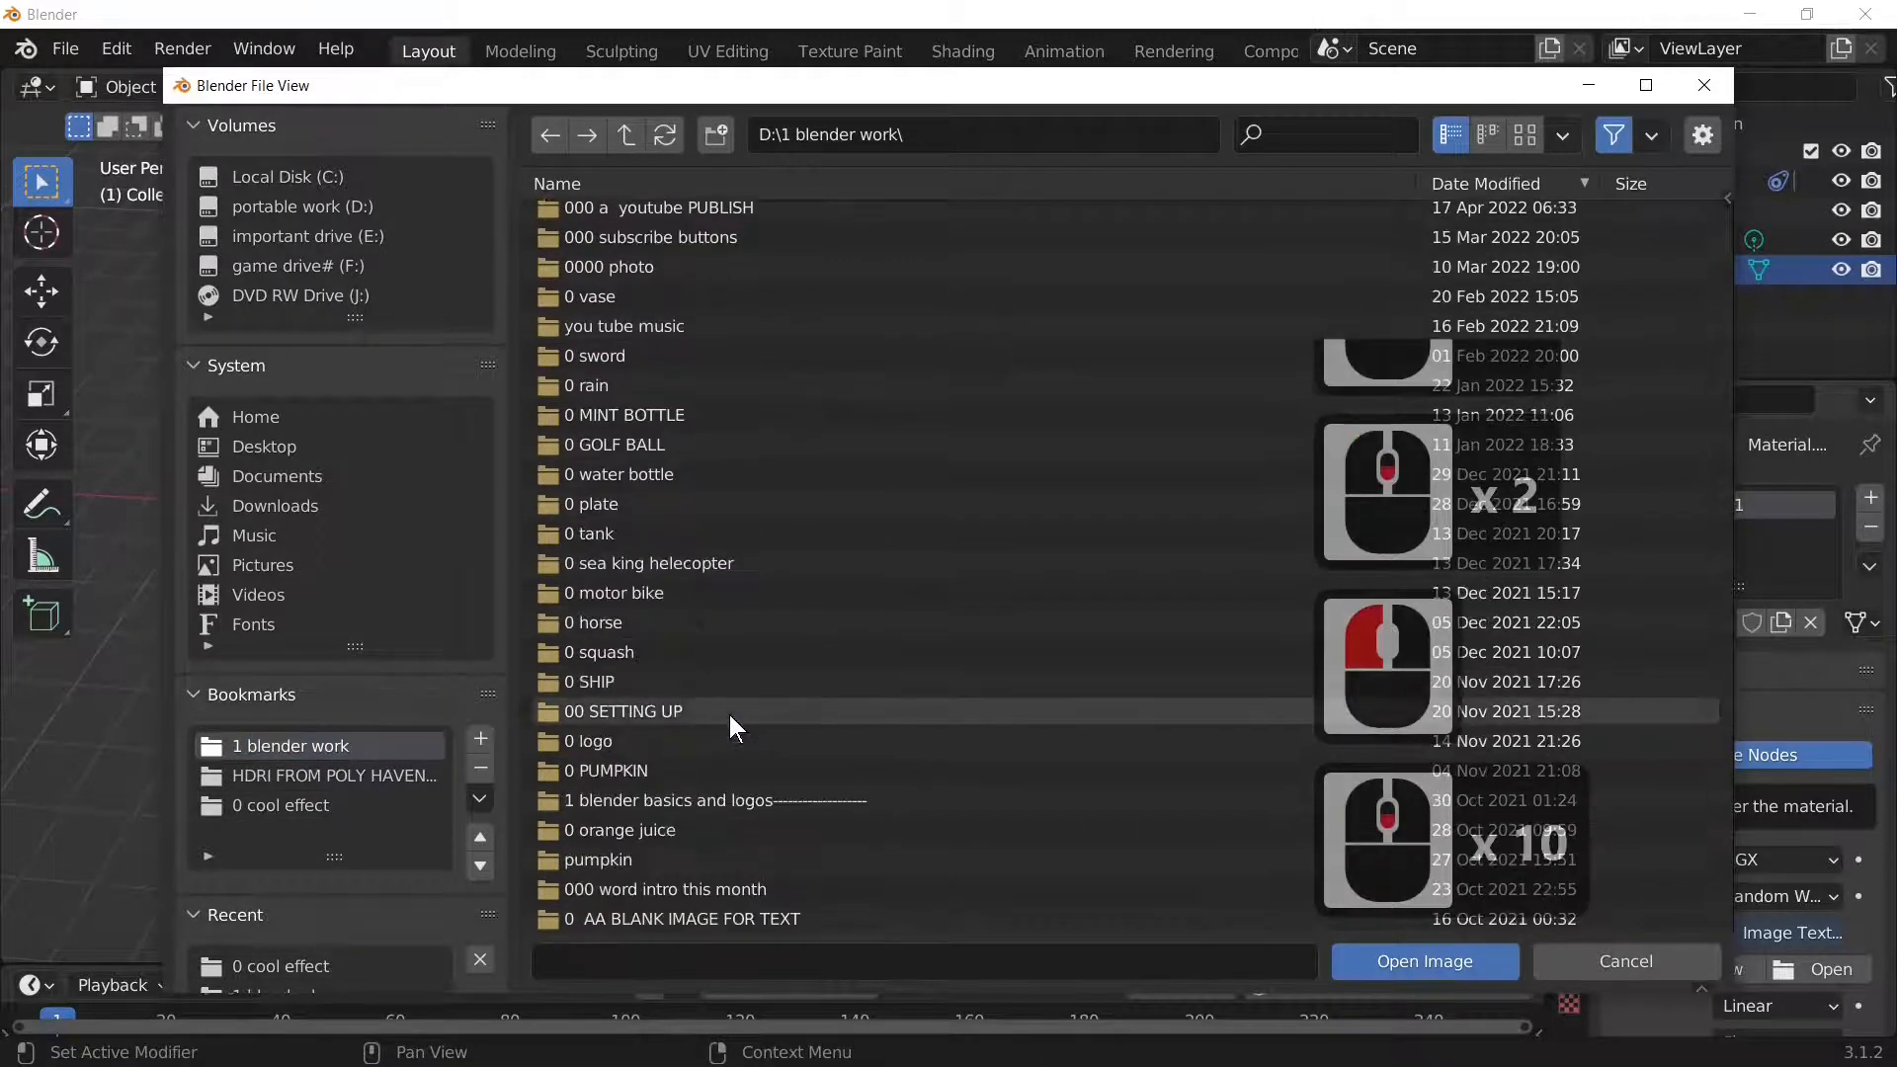
pyautogui.scroll(-2, 729, 714)
pyautogui.doubleClick(773, 713)
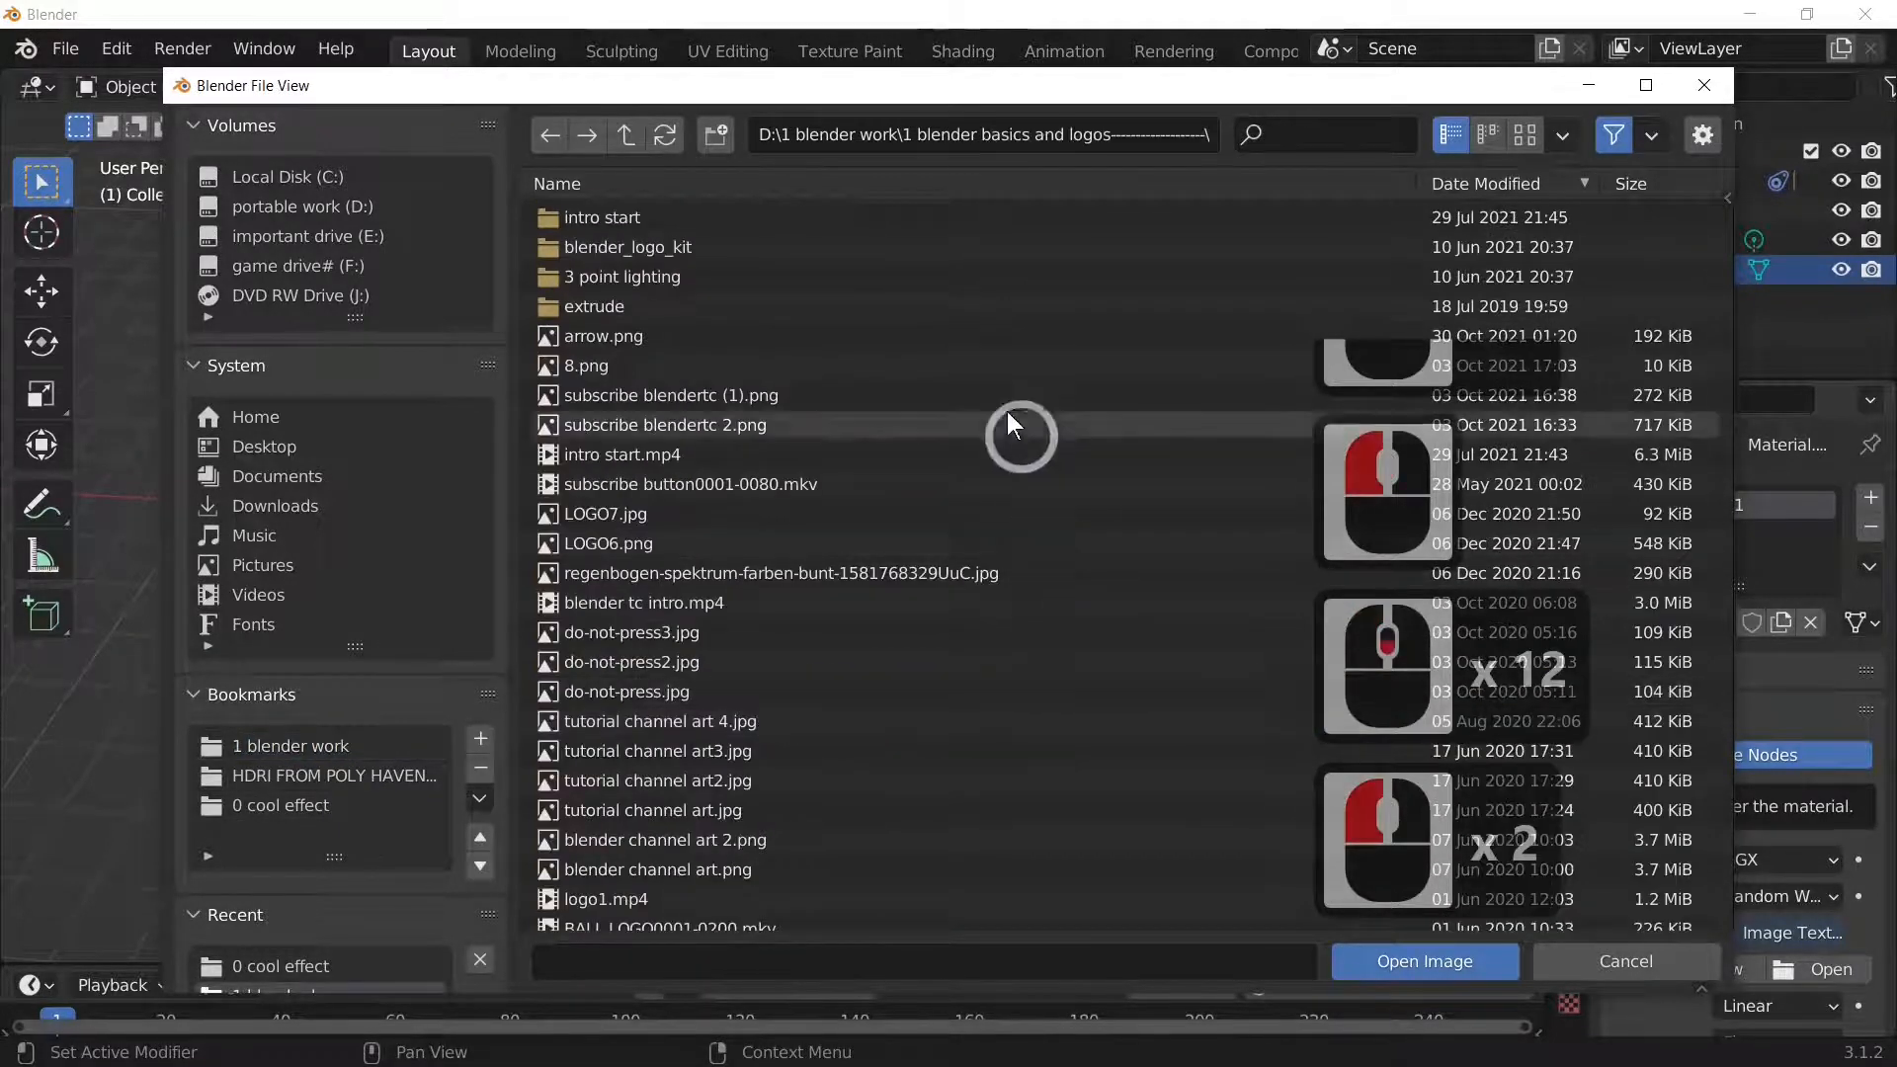
# Step: Switch to thumbnail view and load blendet tc.png as the base colour image
pyautogui.click(1525, 134)
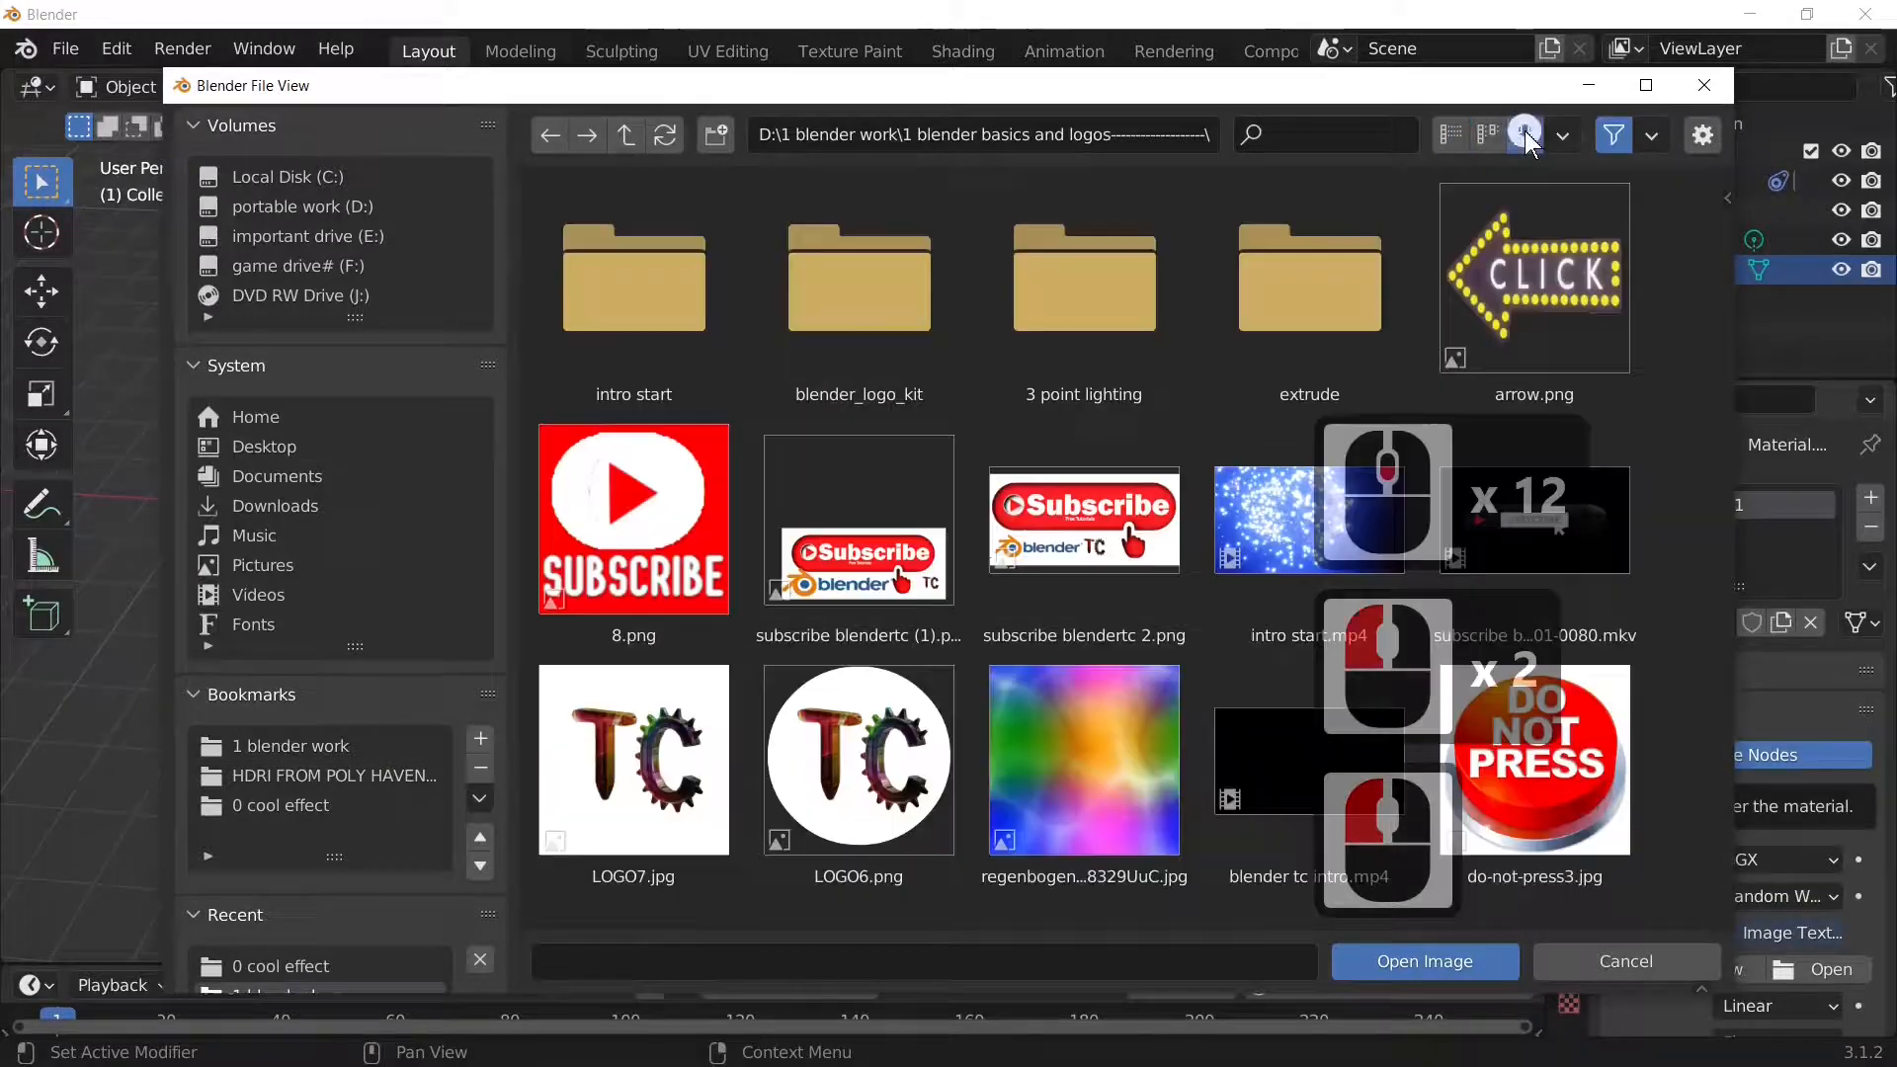
pyautogui.scroll(-3, 1134, 695)
pyautogui.scroll(-16, 1129, 684)
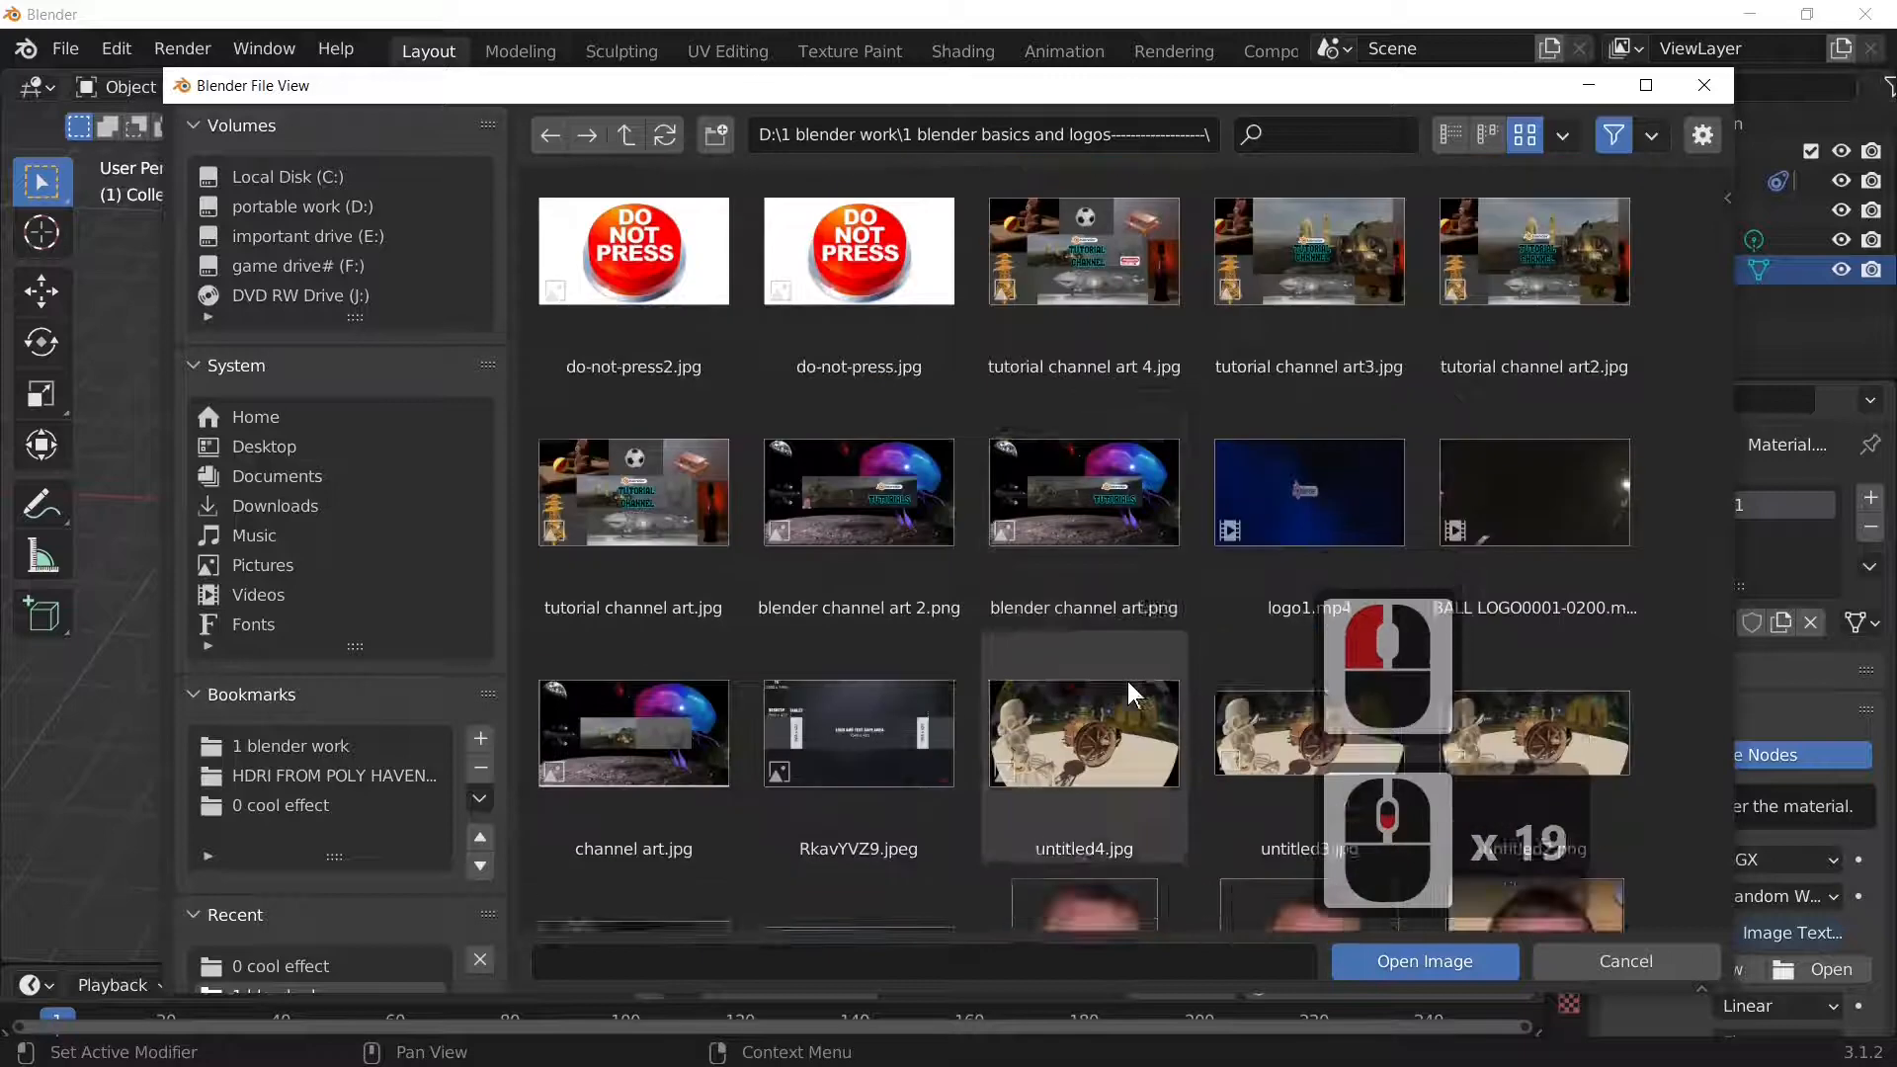
pyautogui.scroll(-6, 1128, 680)
pyautogui.scroll(16, 1128, 681)
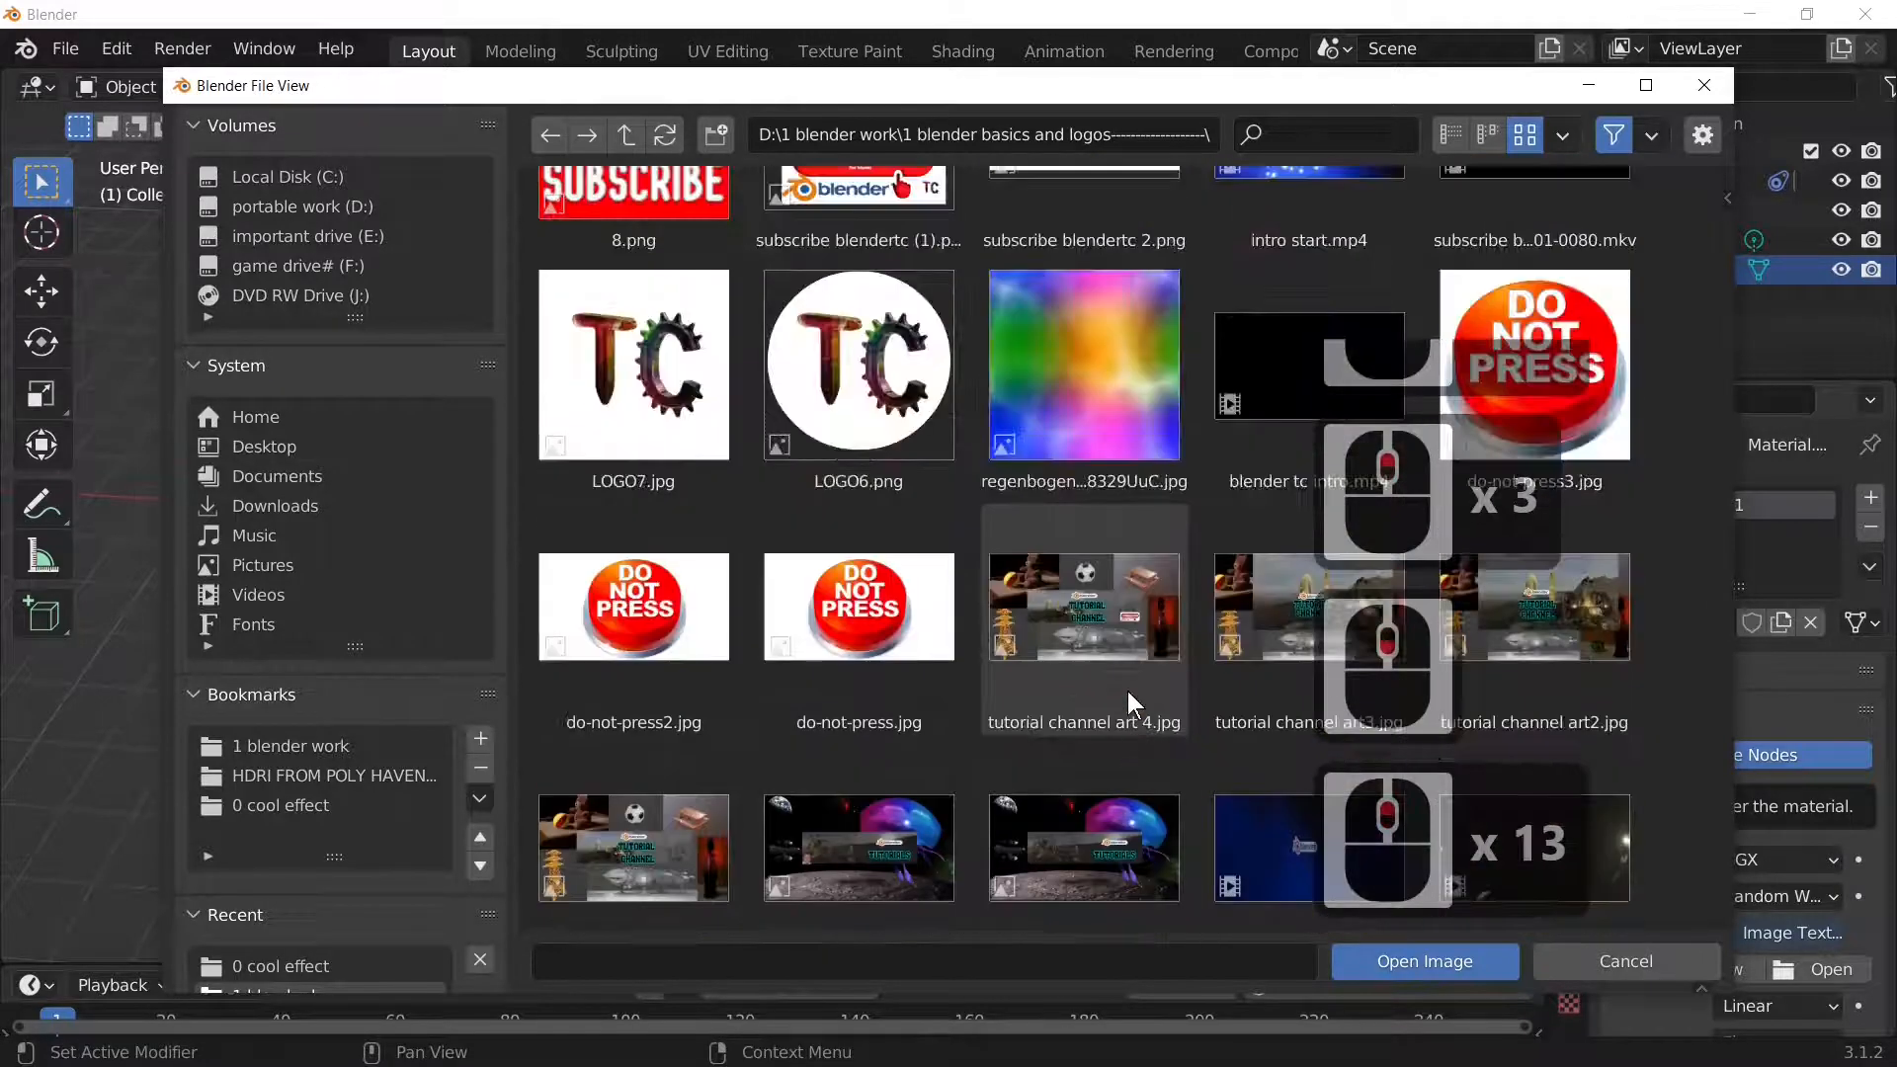
pyautogui.scroll(6, 1128, 691)
pyautogui.scroll(-4, 1102, 637)
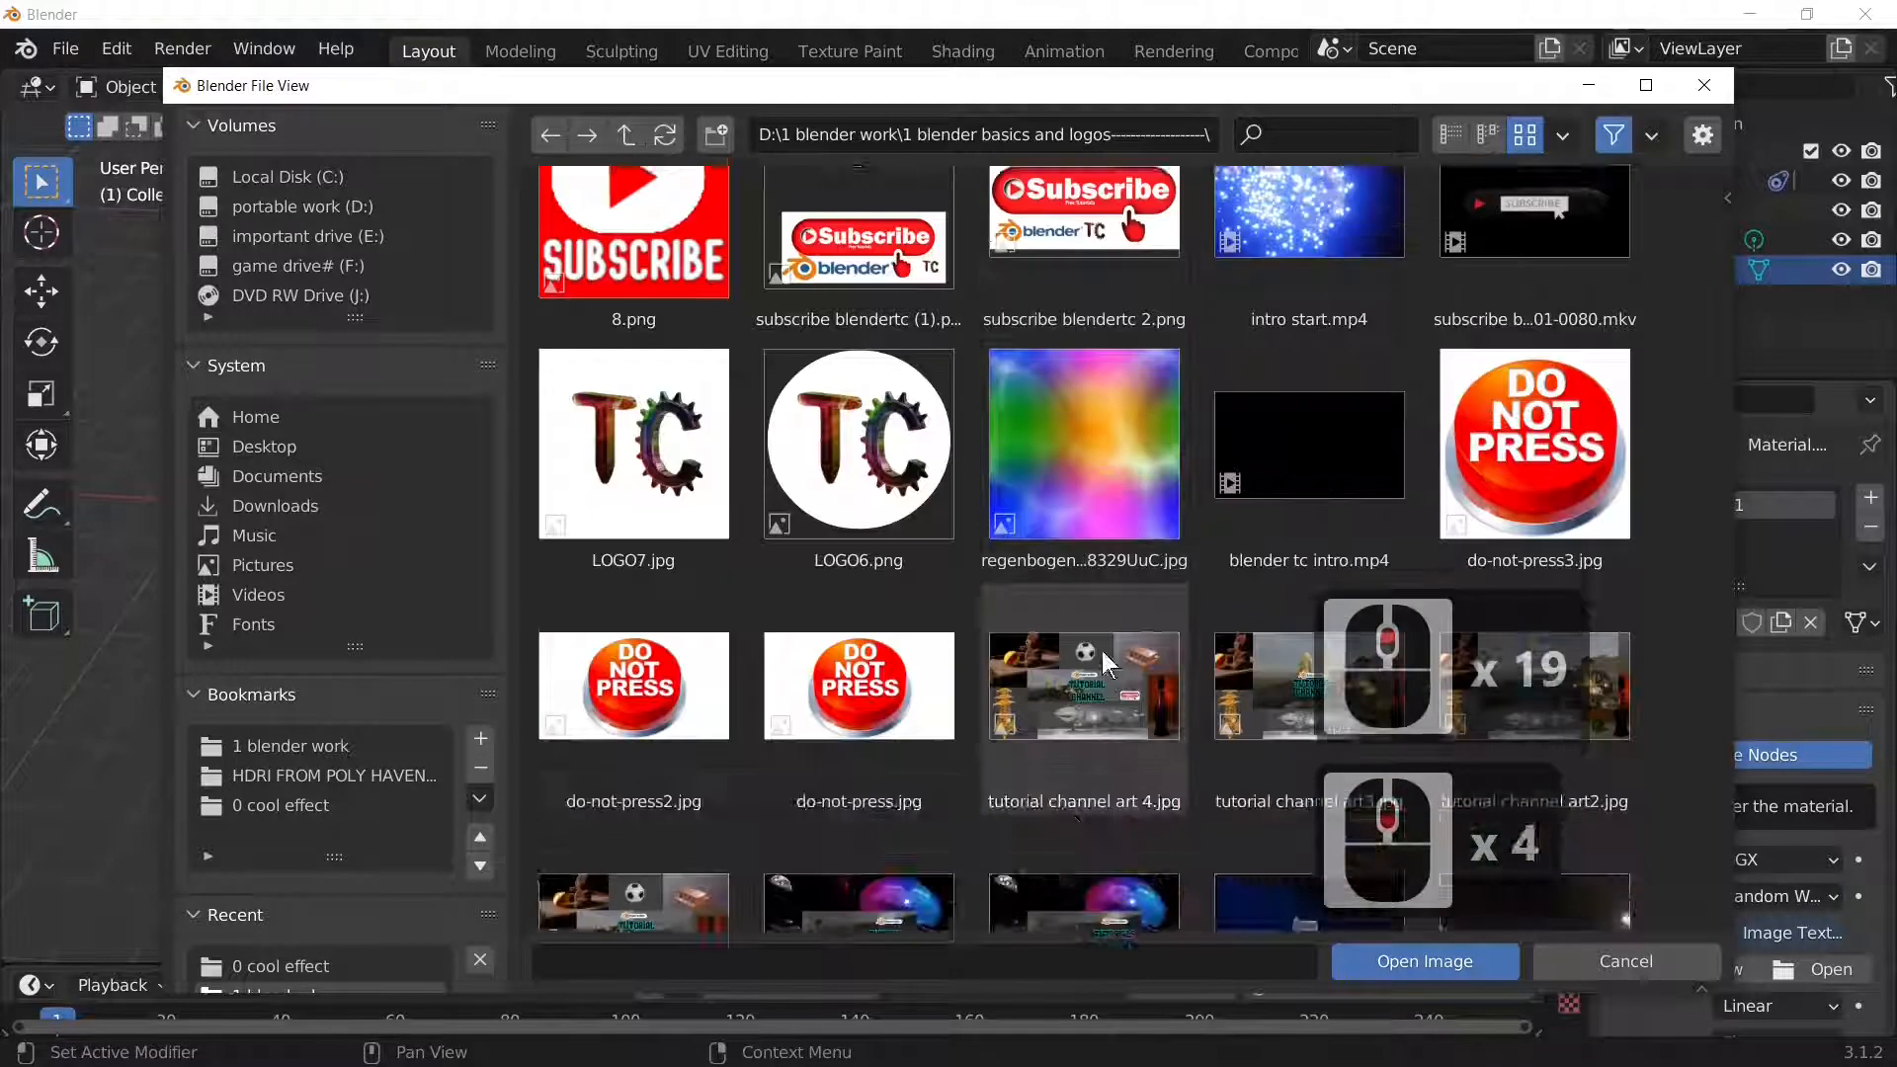
pyautogui.scroll(-20, 1087, 692)
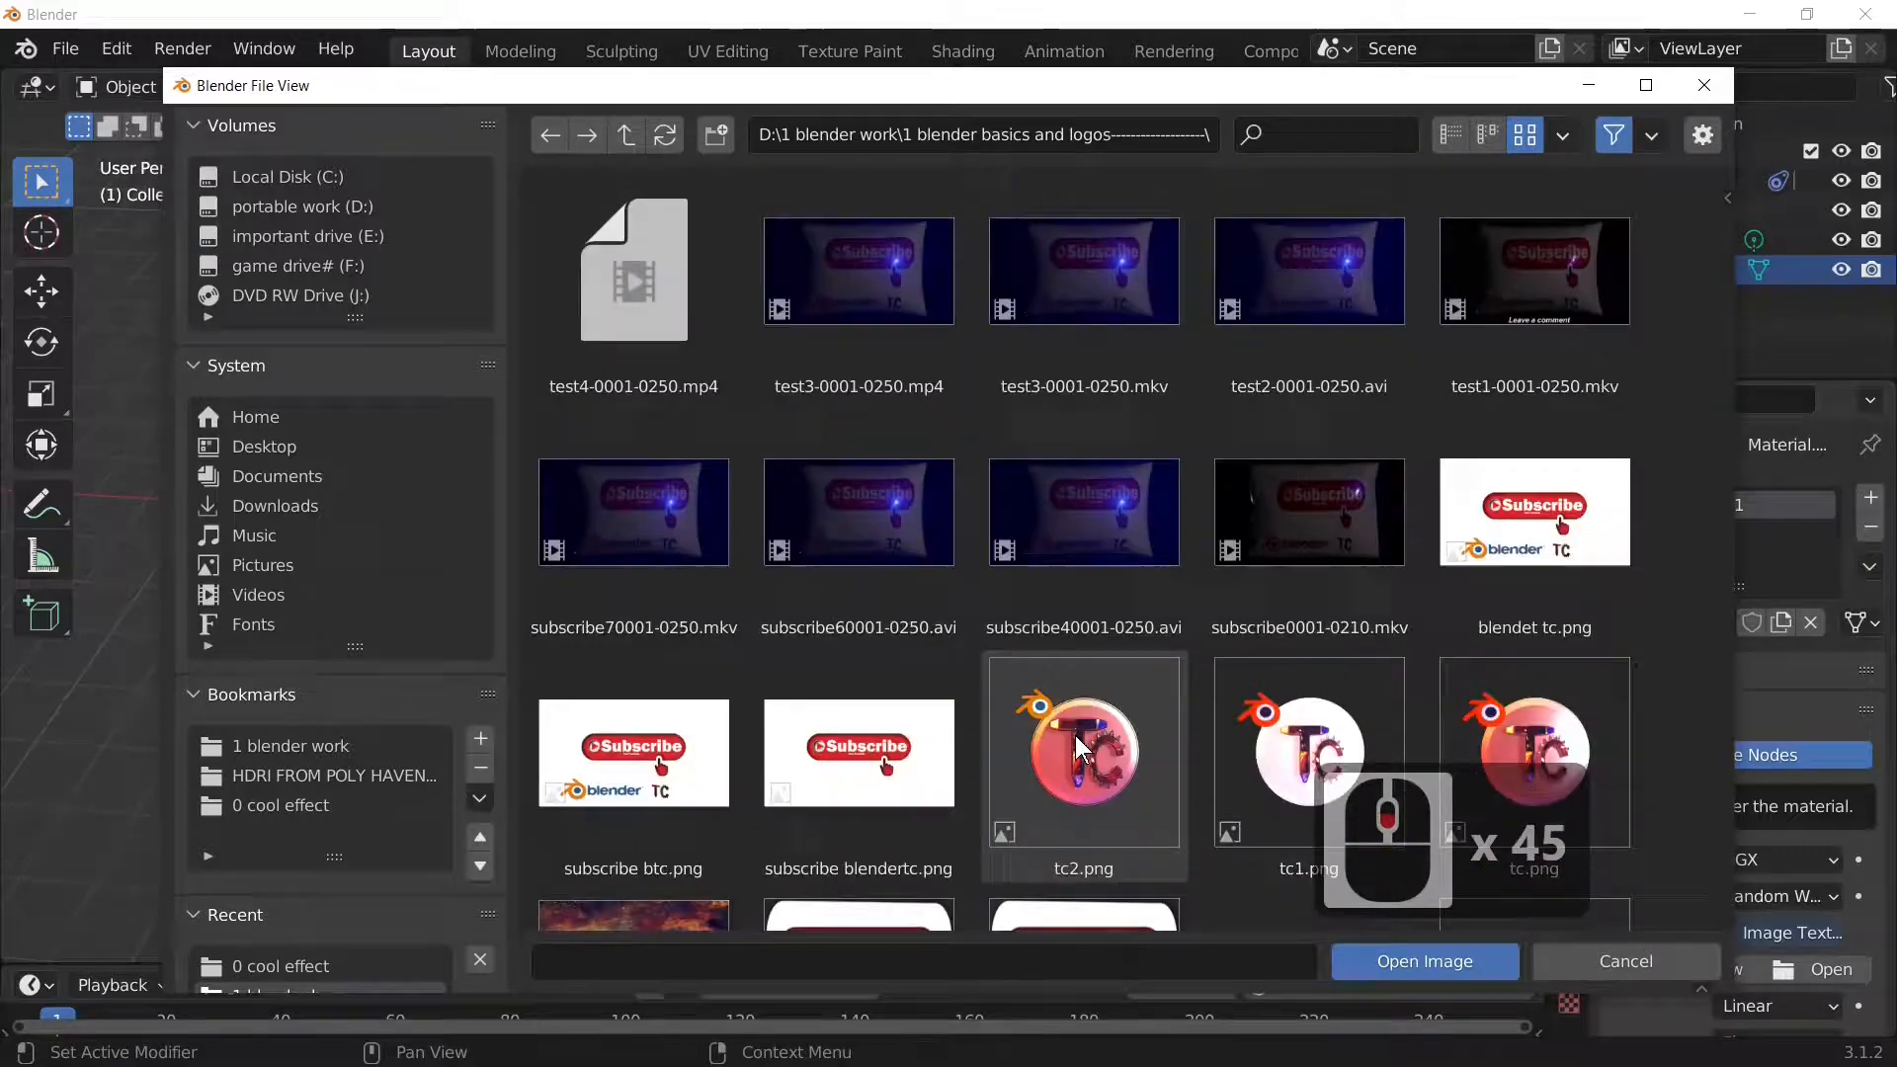
pyautogui.scroll(-4, 1075, 739)
pyautogui.scroll(-6, 1077, 741)
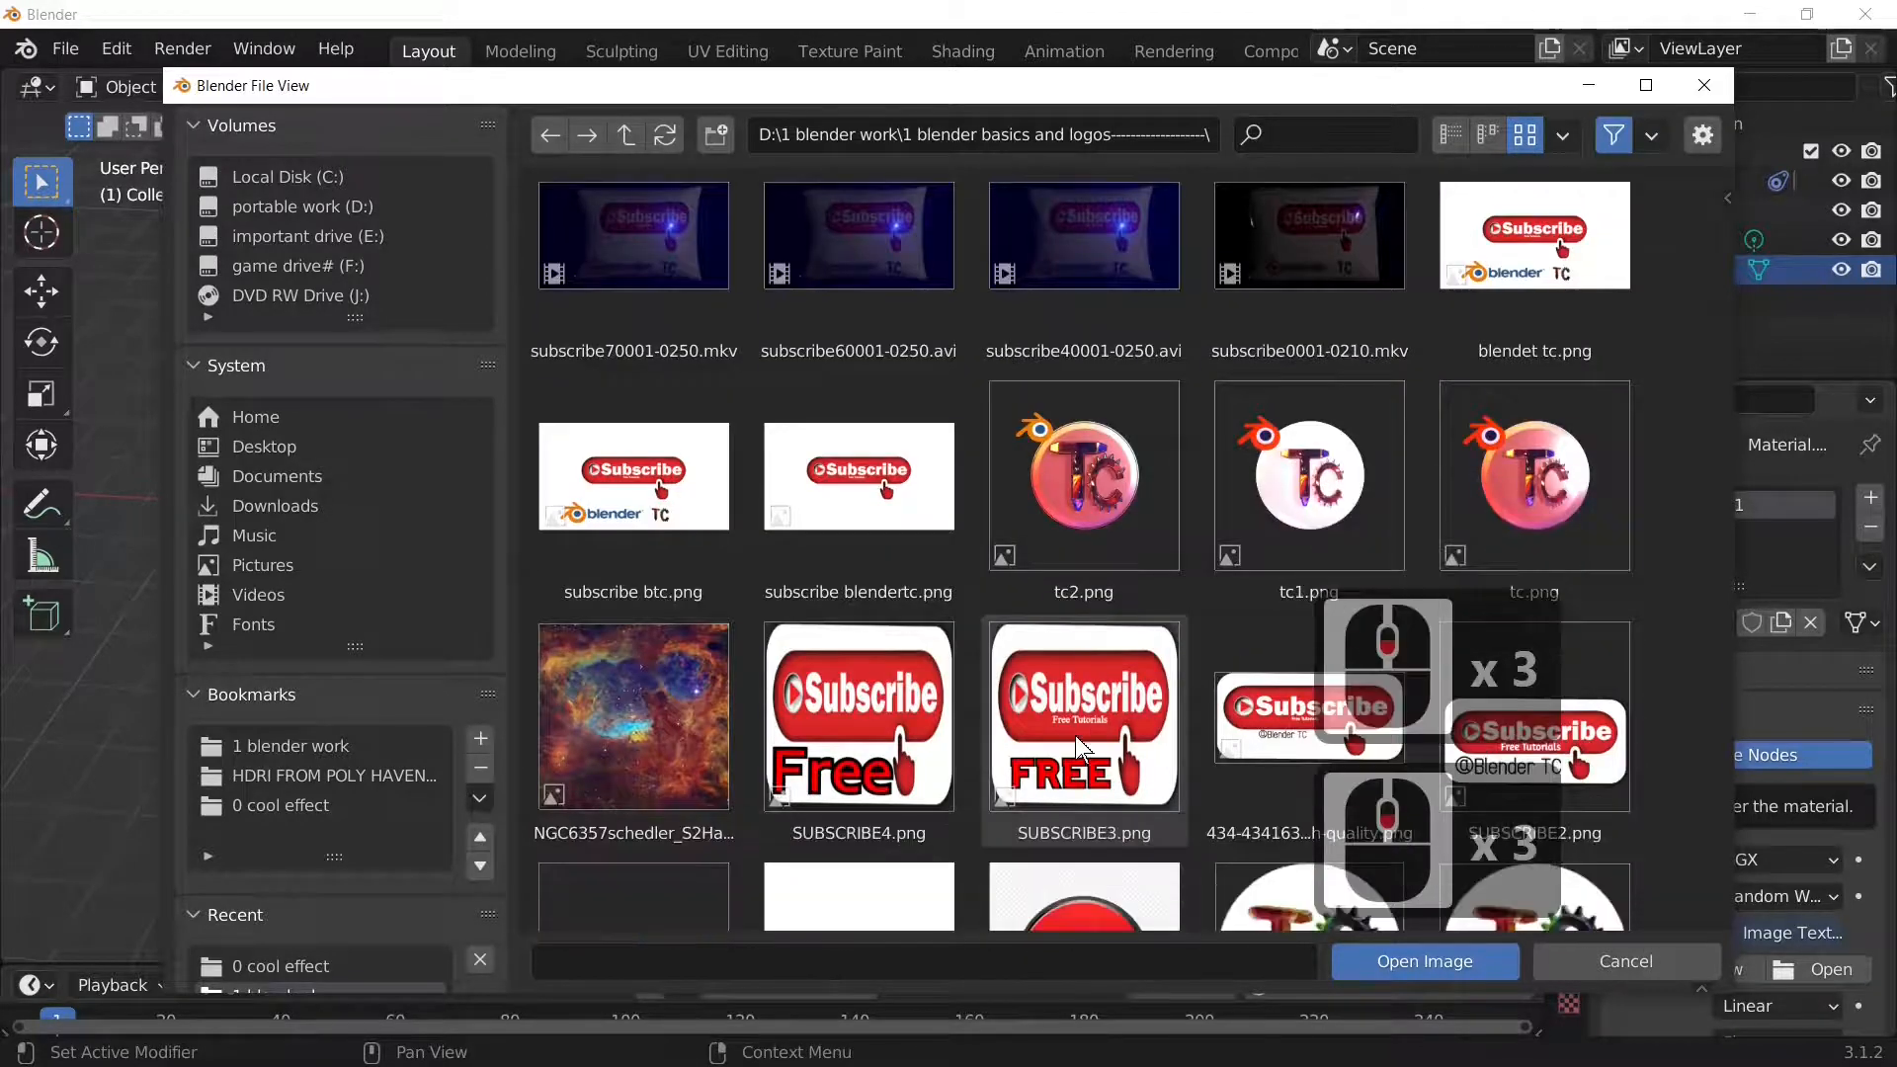
pyautogui.scroll(-7, 1076, 739)
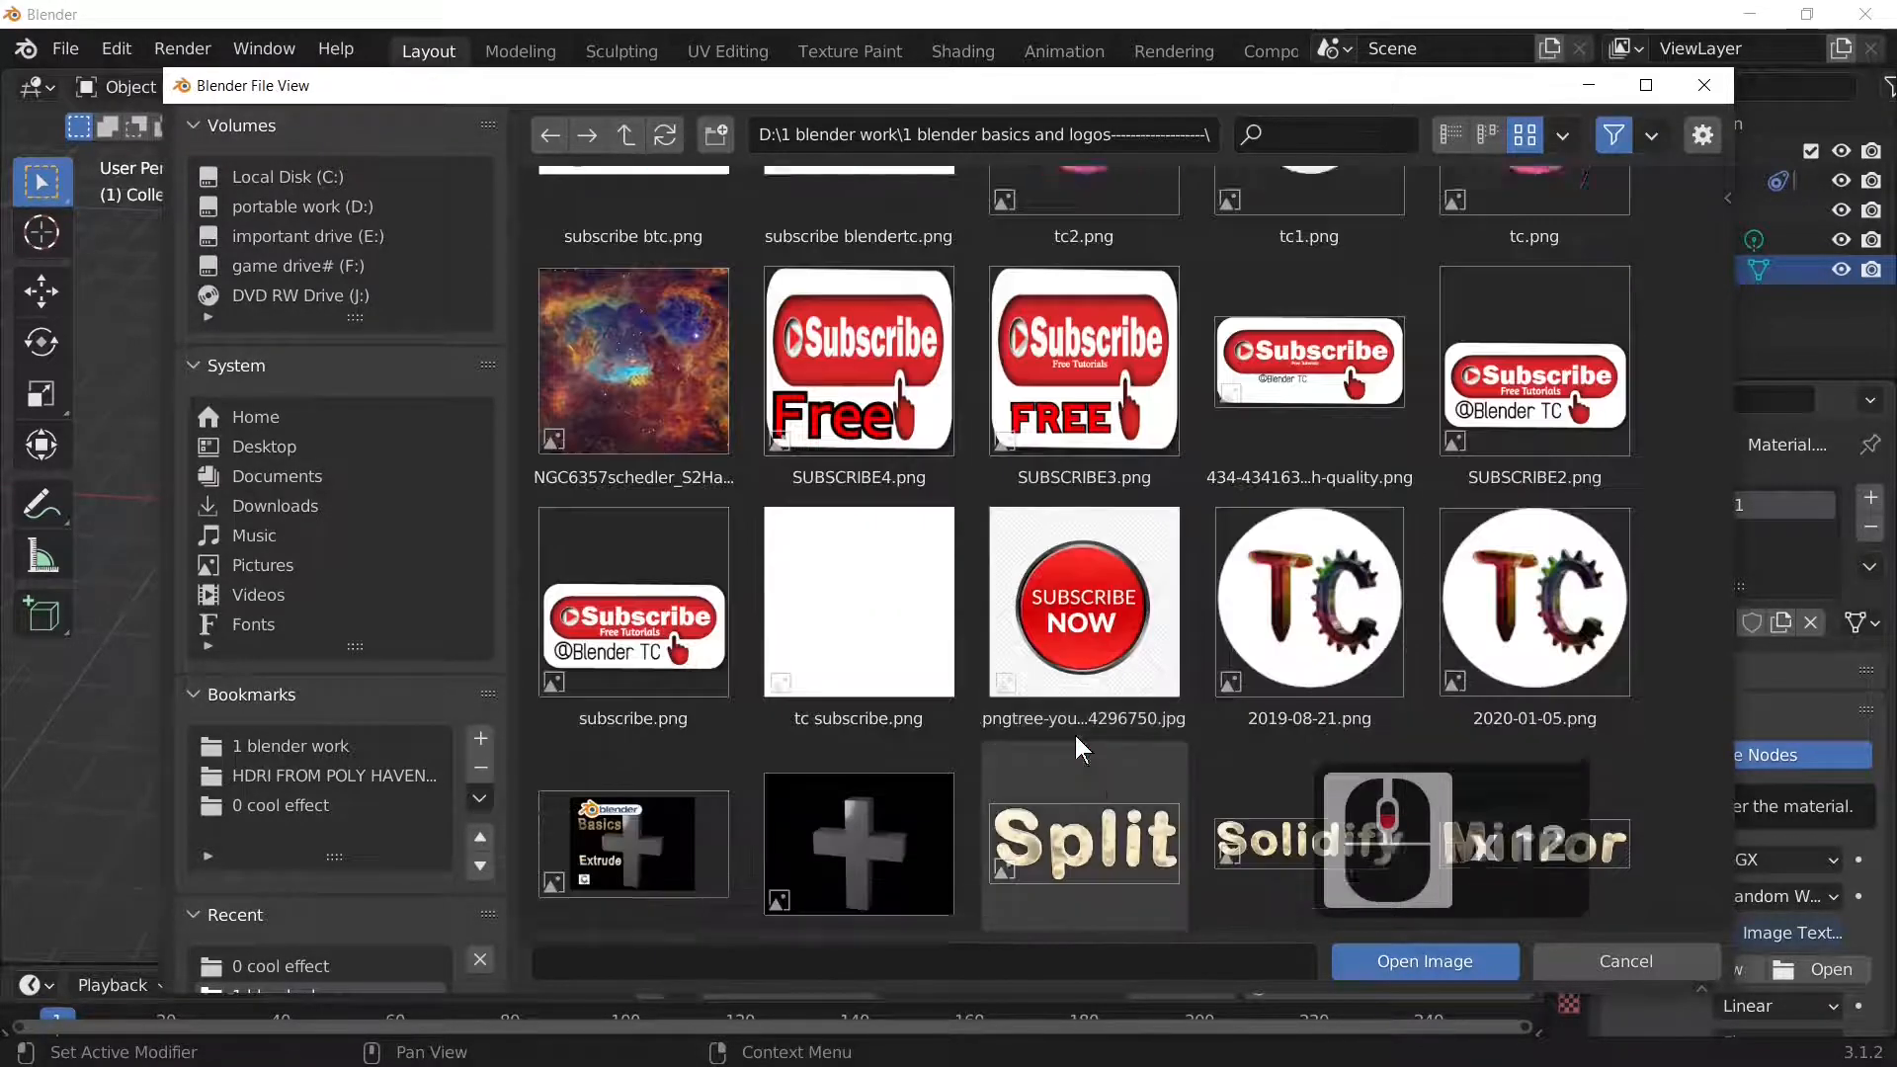
pyautogui.scroll(-3, 1075, 735)
pyautogui.scroll(8, 1075, 735)
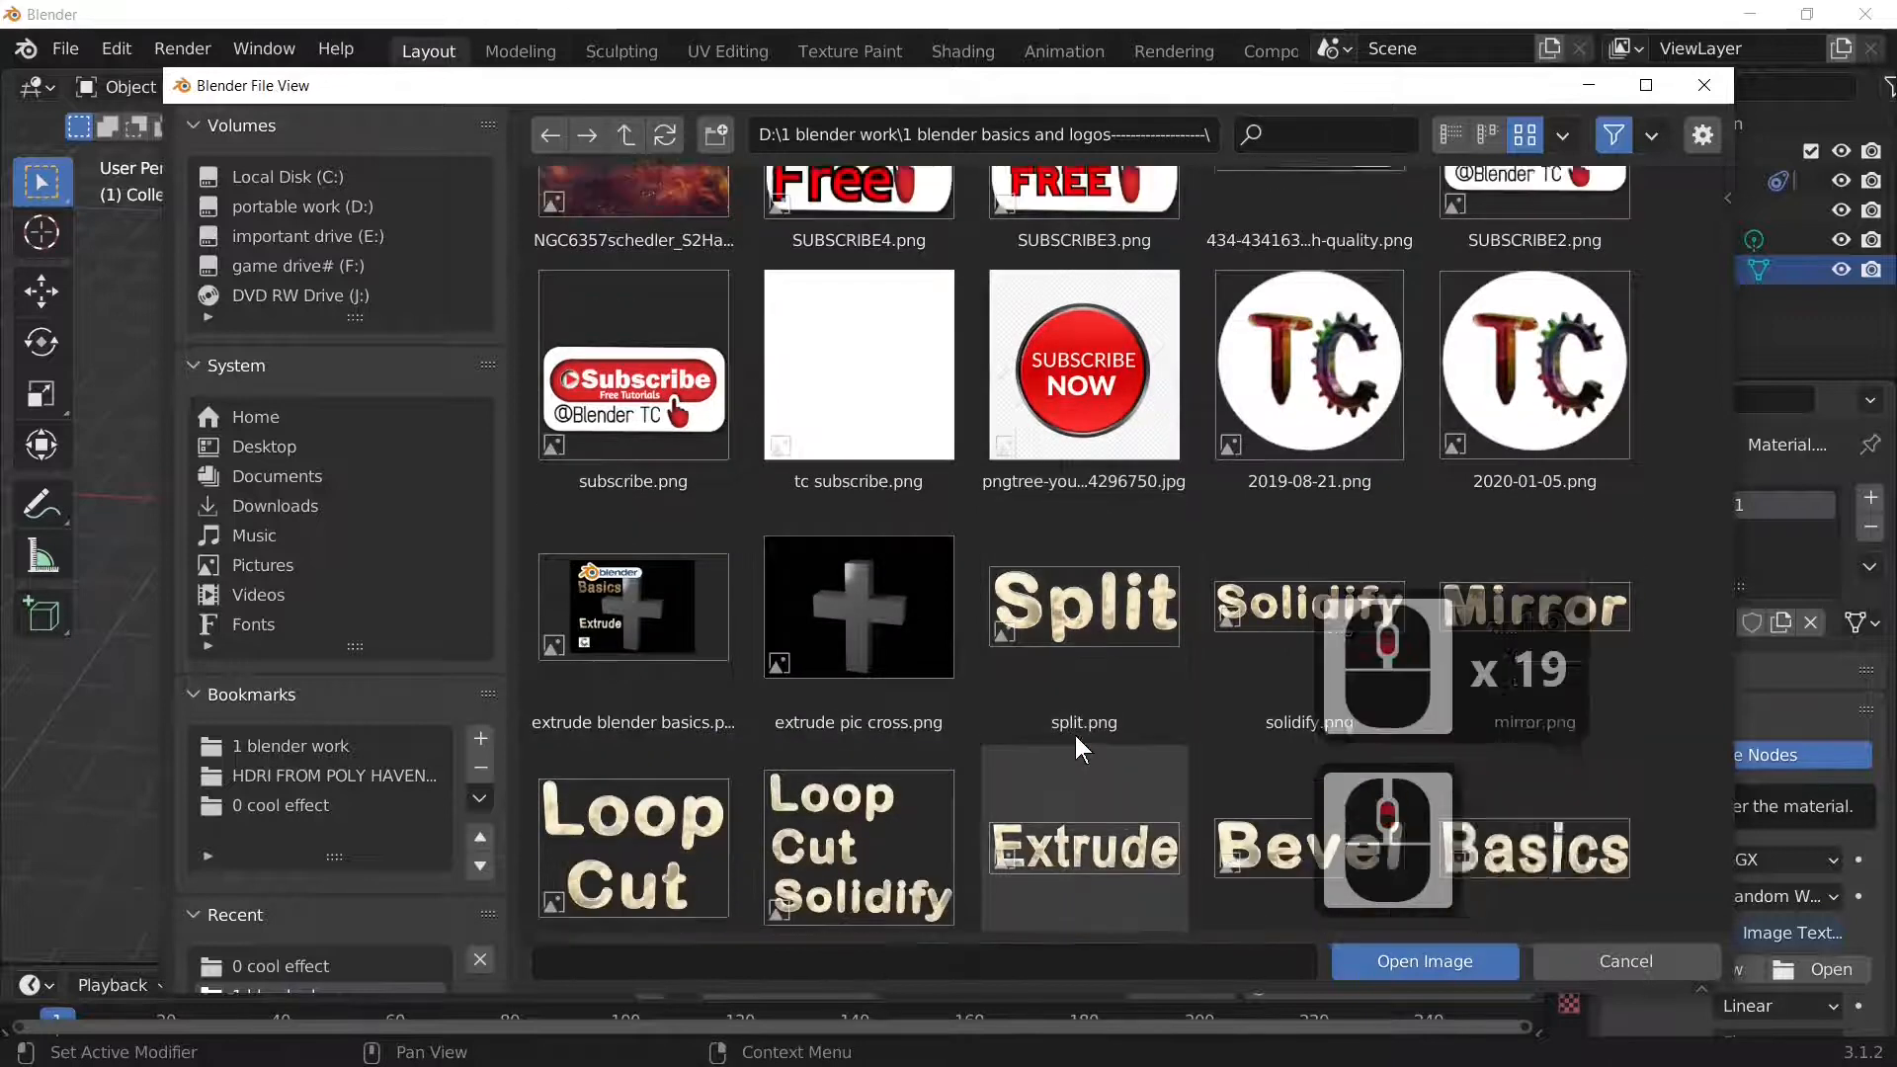
pyautogui.scroll(11, 1075, 735)
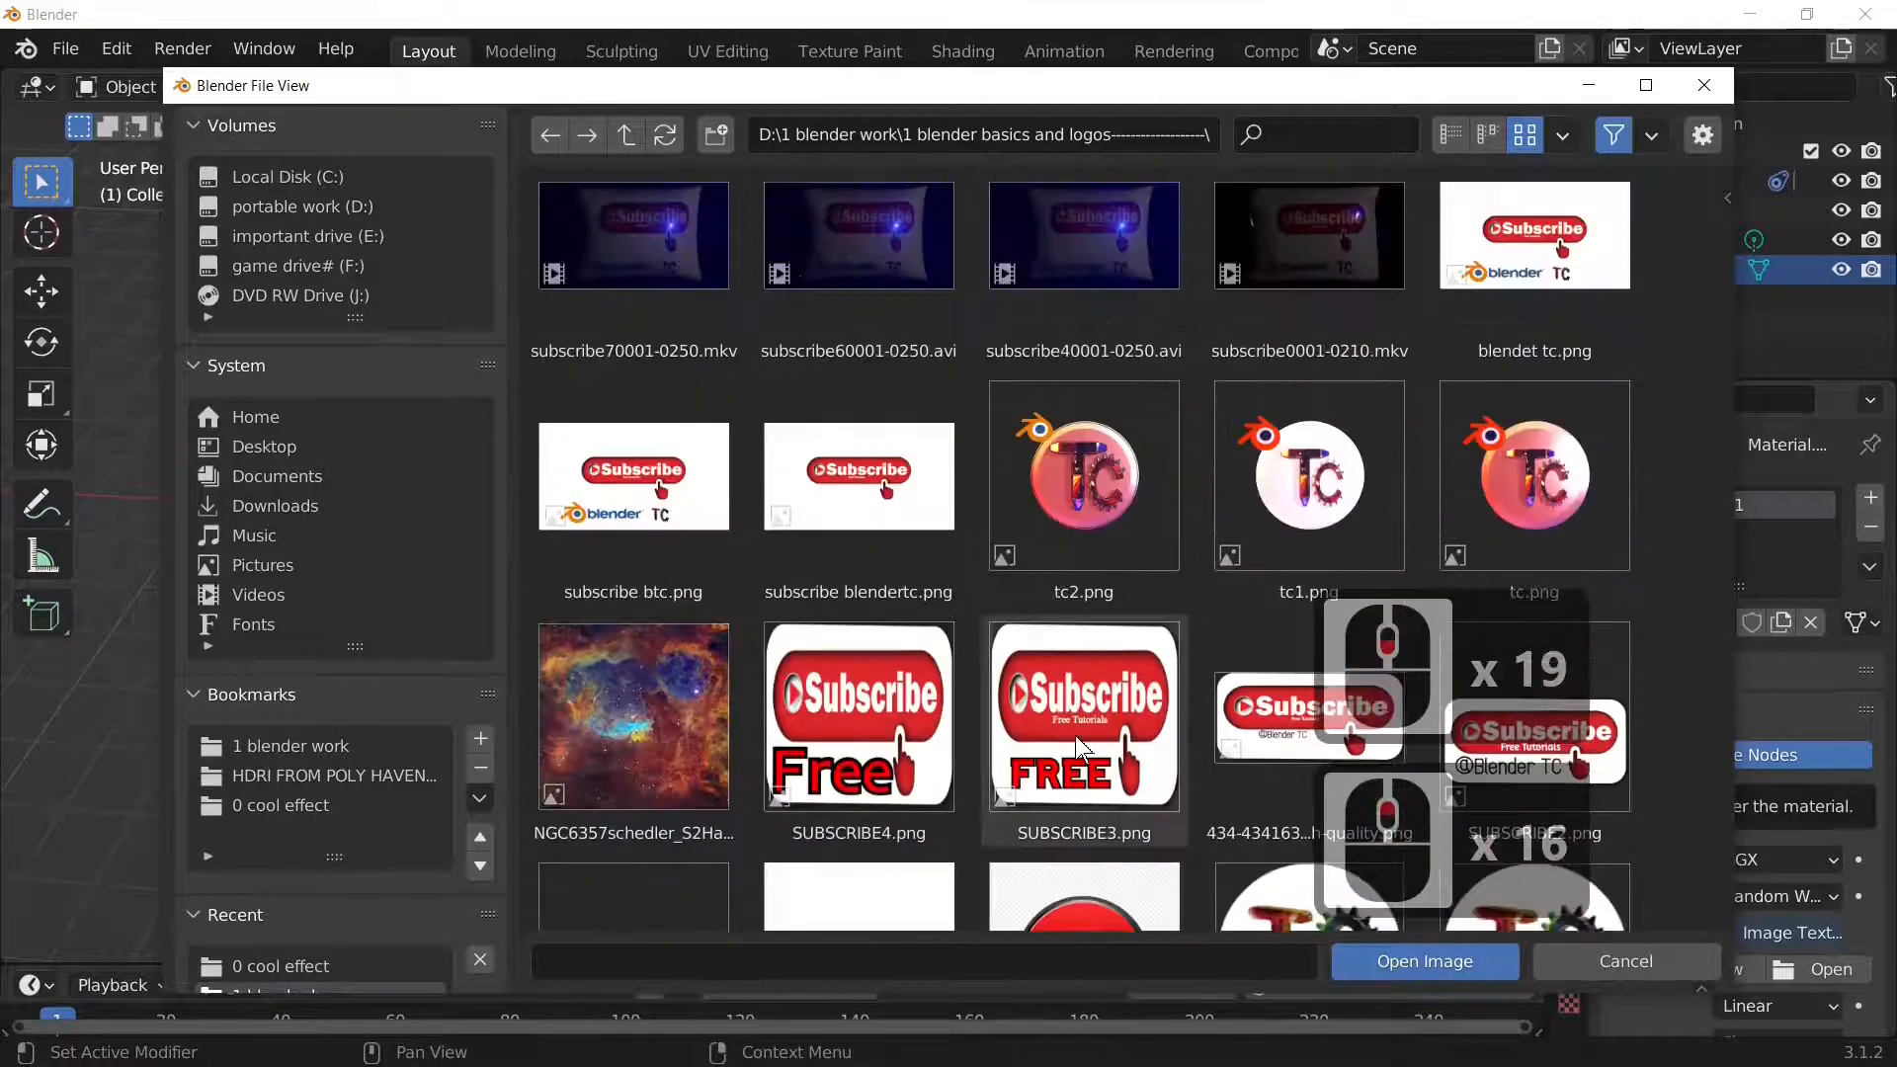
pyautogui.click(1561, 364)
pyautogui.doubleClick(1561, 363)
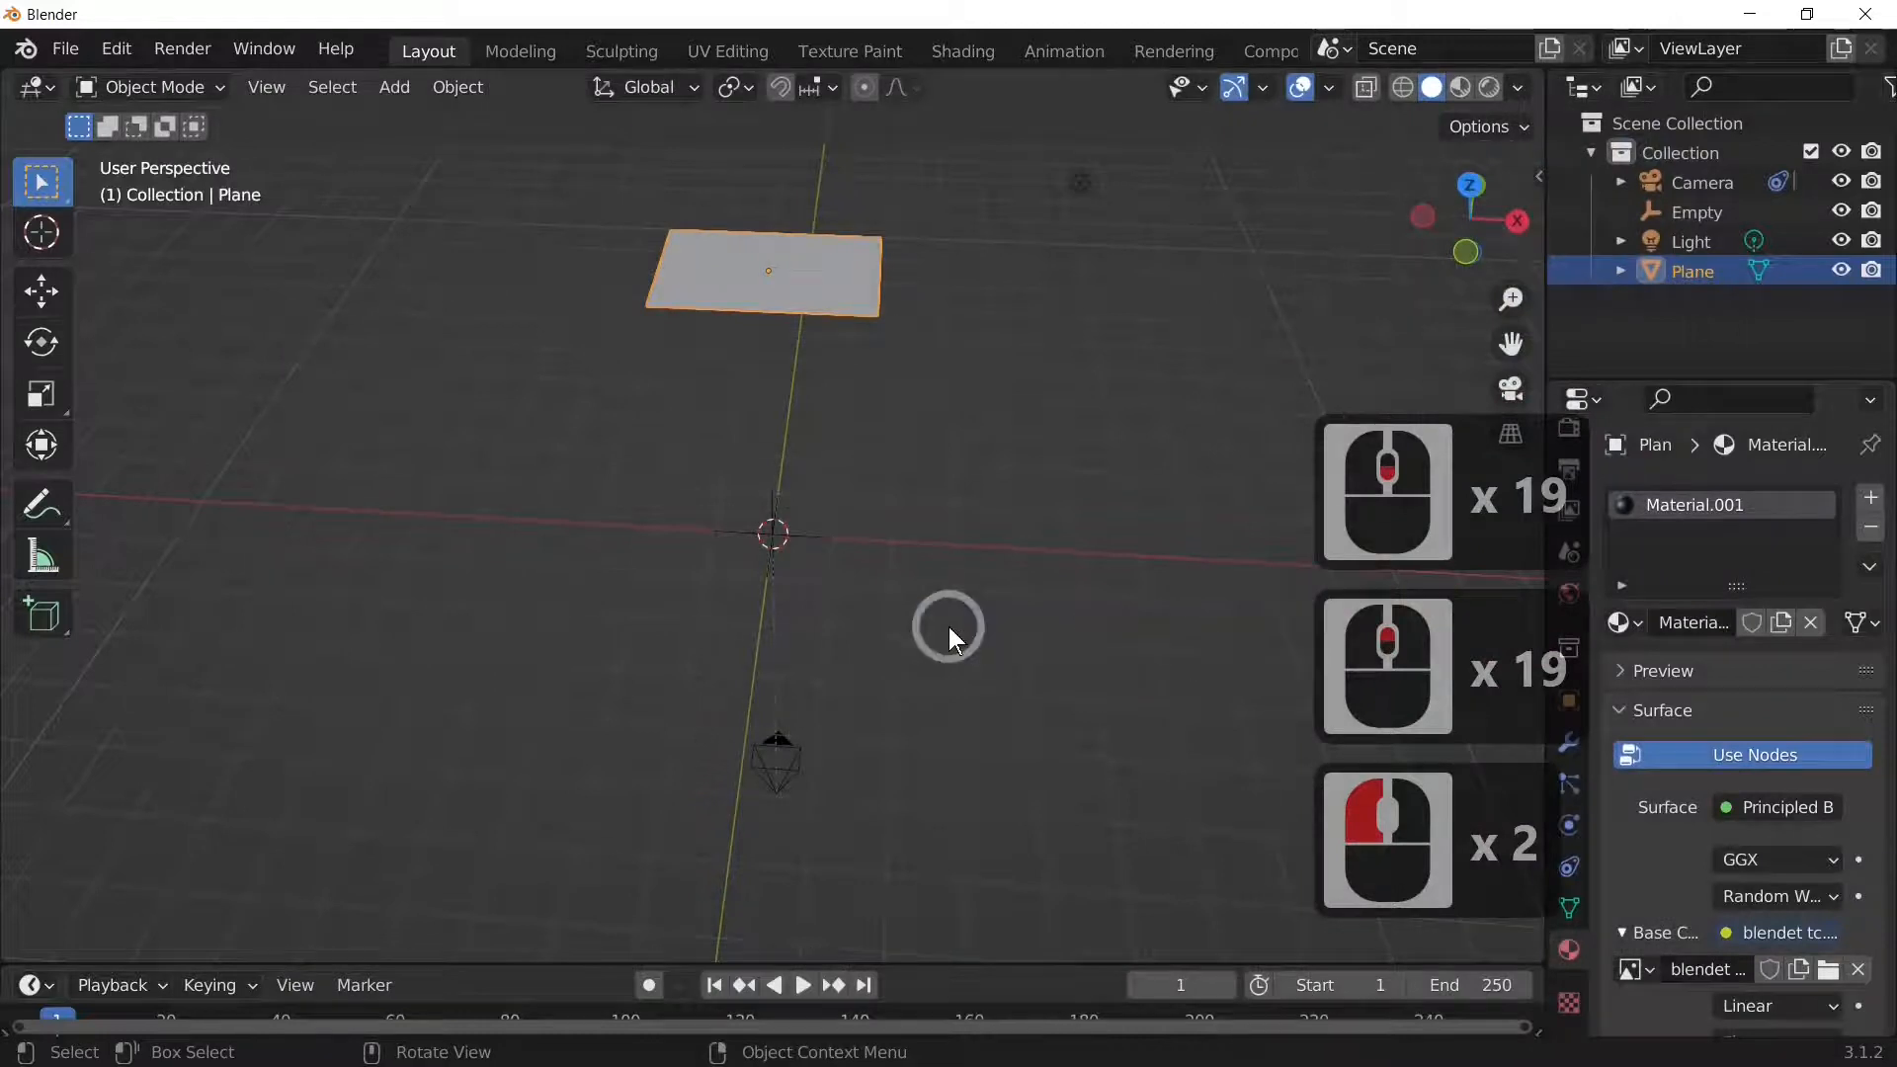
# Step: Preview the textured plane and flip it 180° around X, checking through the camera
pyautogui.click(1492, 88)
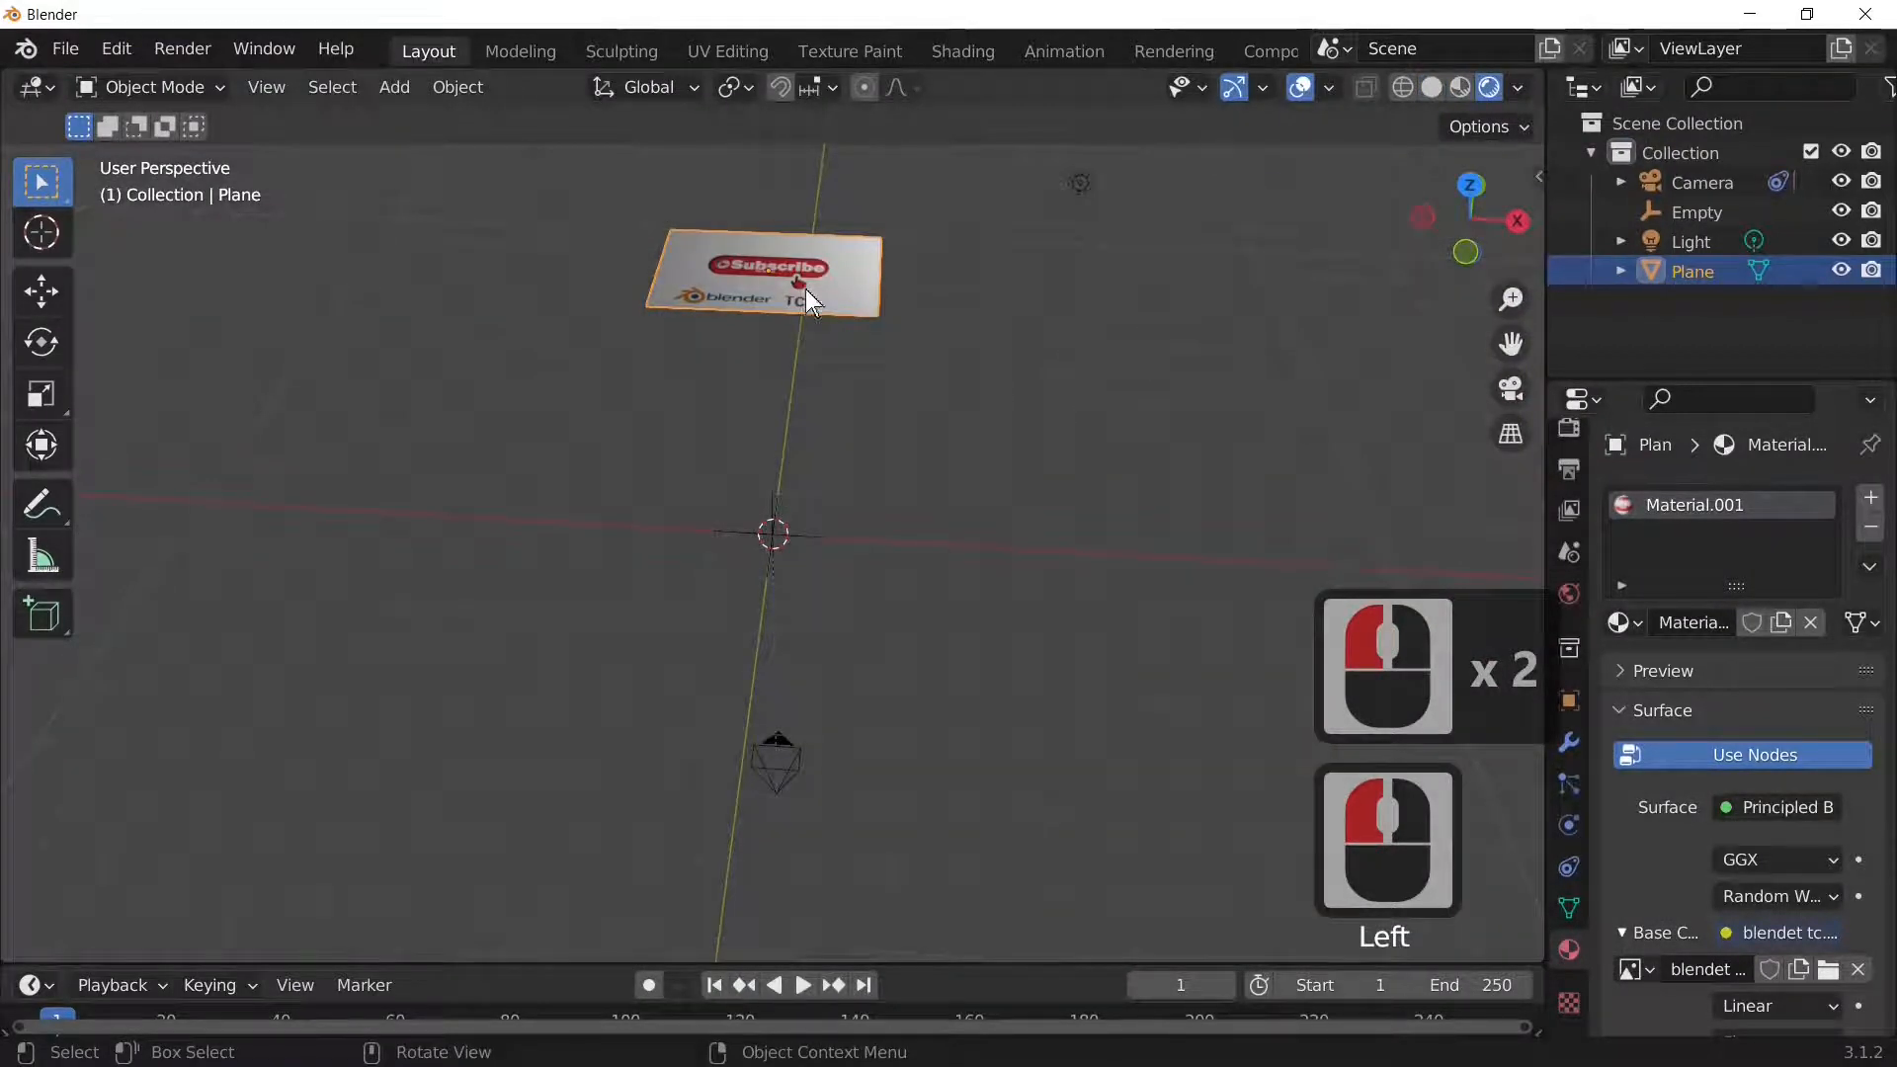
pyautogui.click(879, 296)
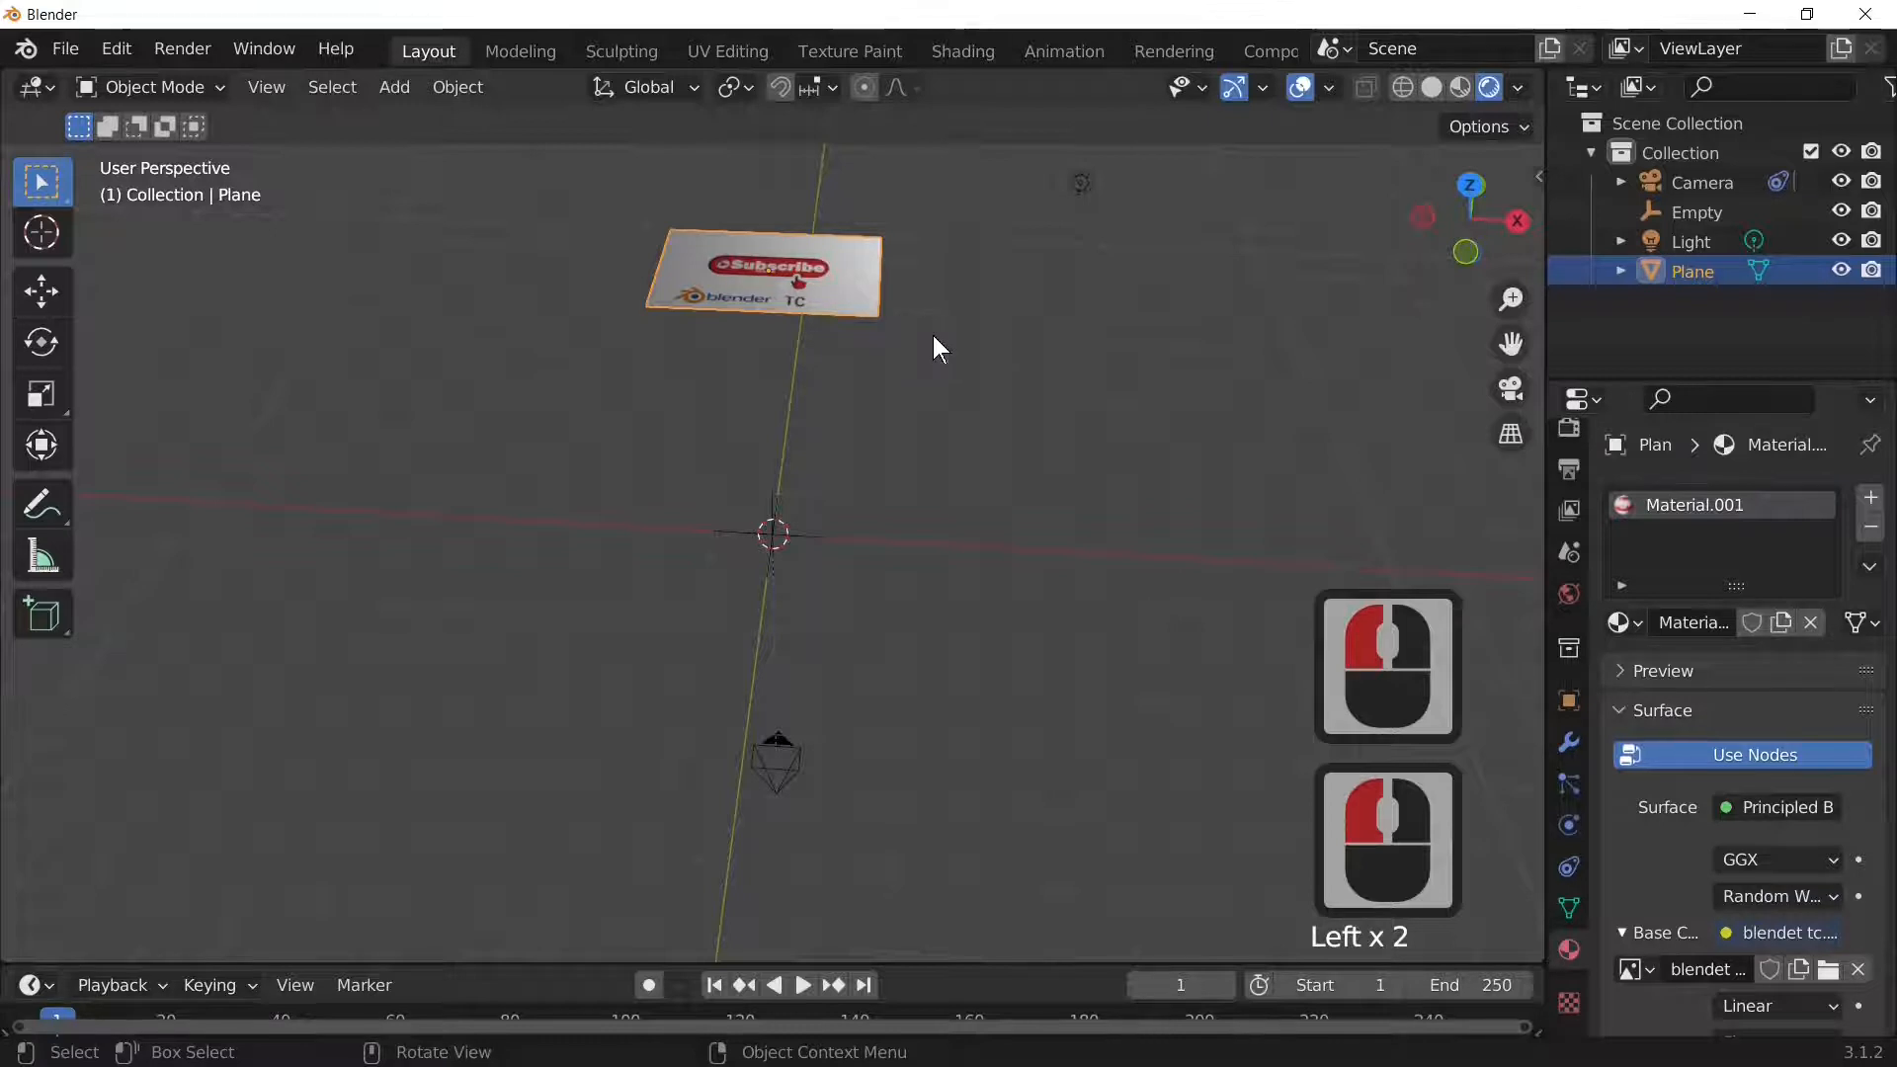
pyautogui.write('rx180')
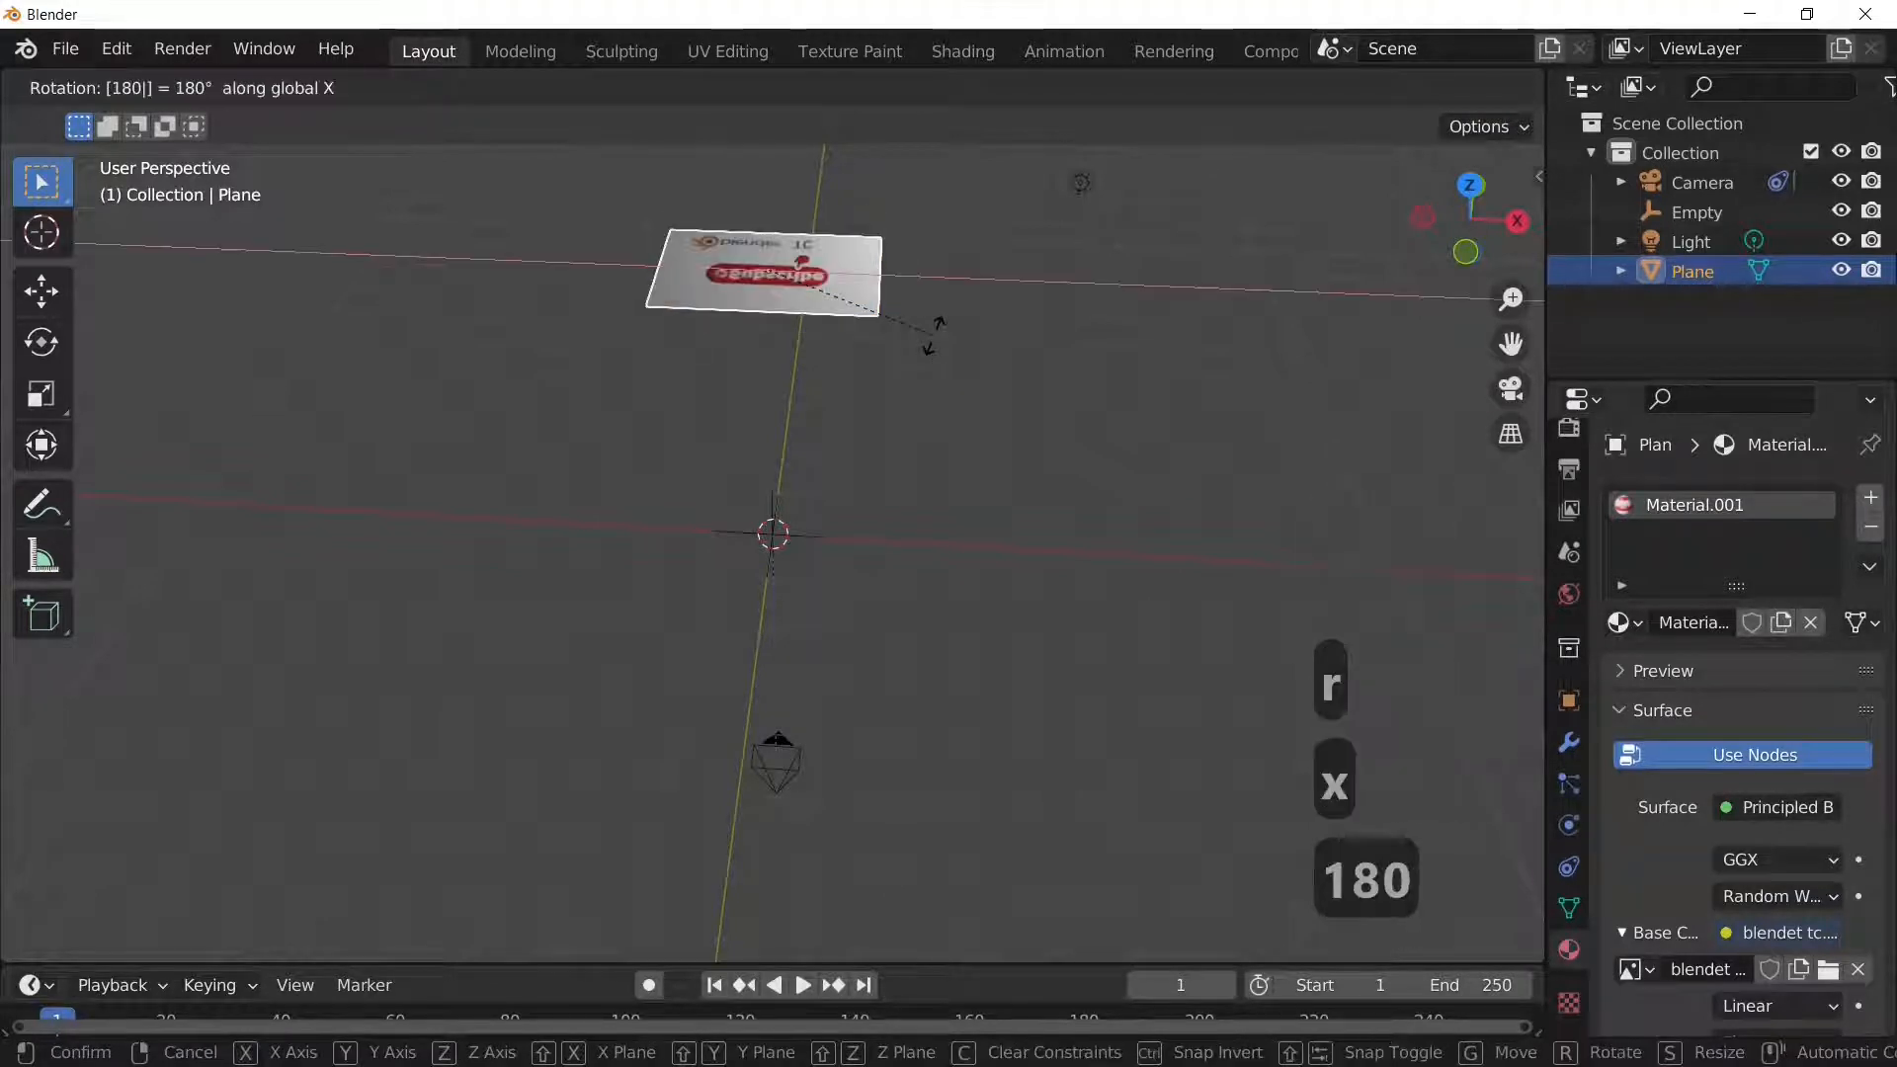
pyautogui.press('Return')
pyautogui.press('KP_0')
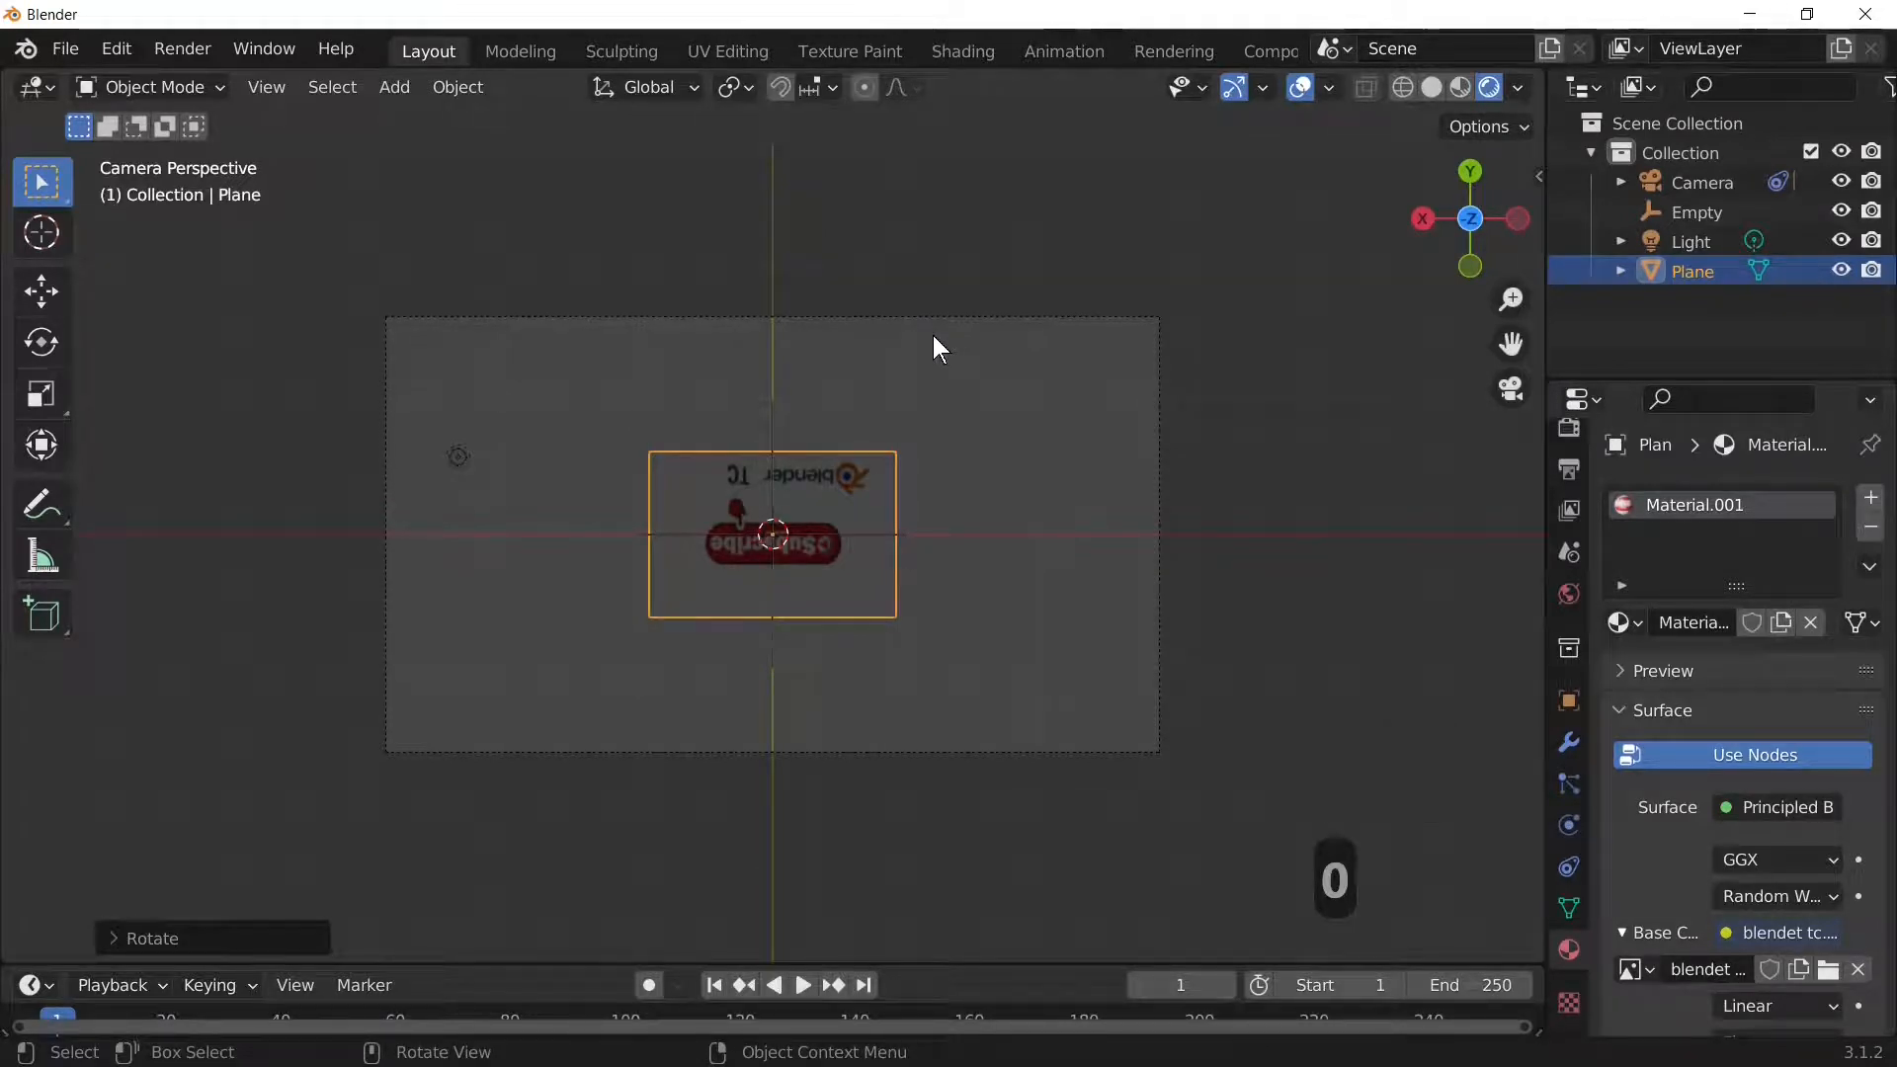
pyautogui.press('KP_0')
# Step: Rotate the image plane 180° around Z while viewing through the camera
pyautogui.moveTo(843, 745); pyautogui.dragTo(852, 306, button='middle')
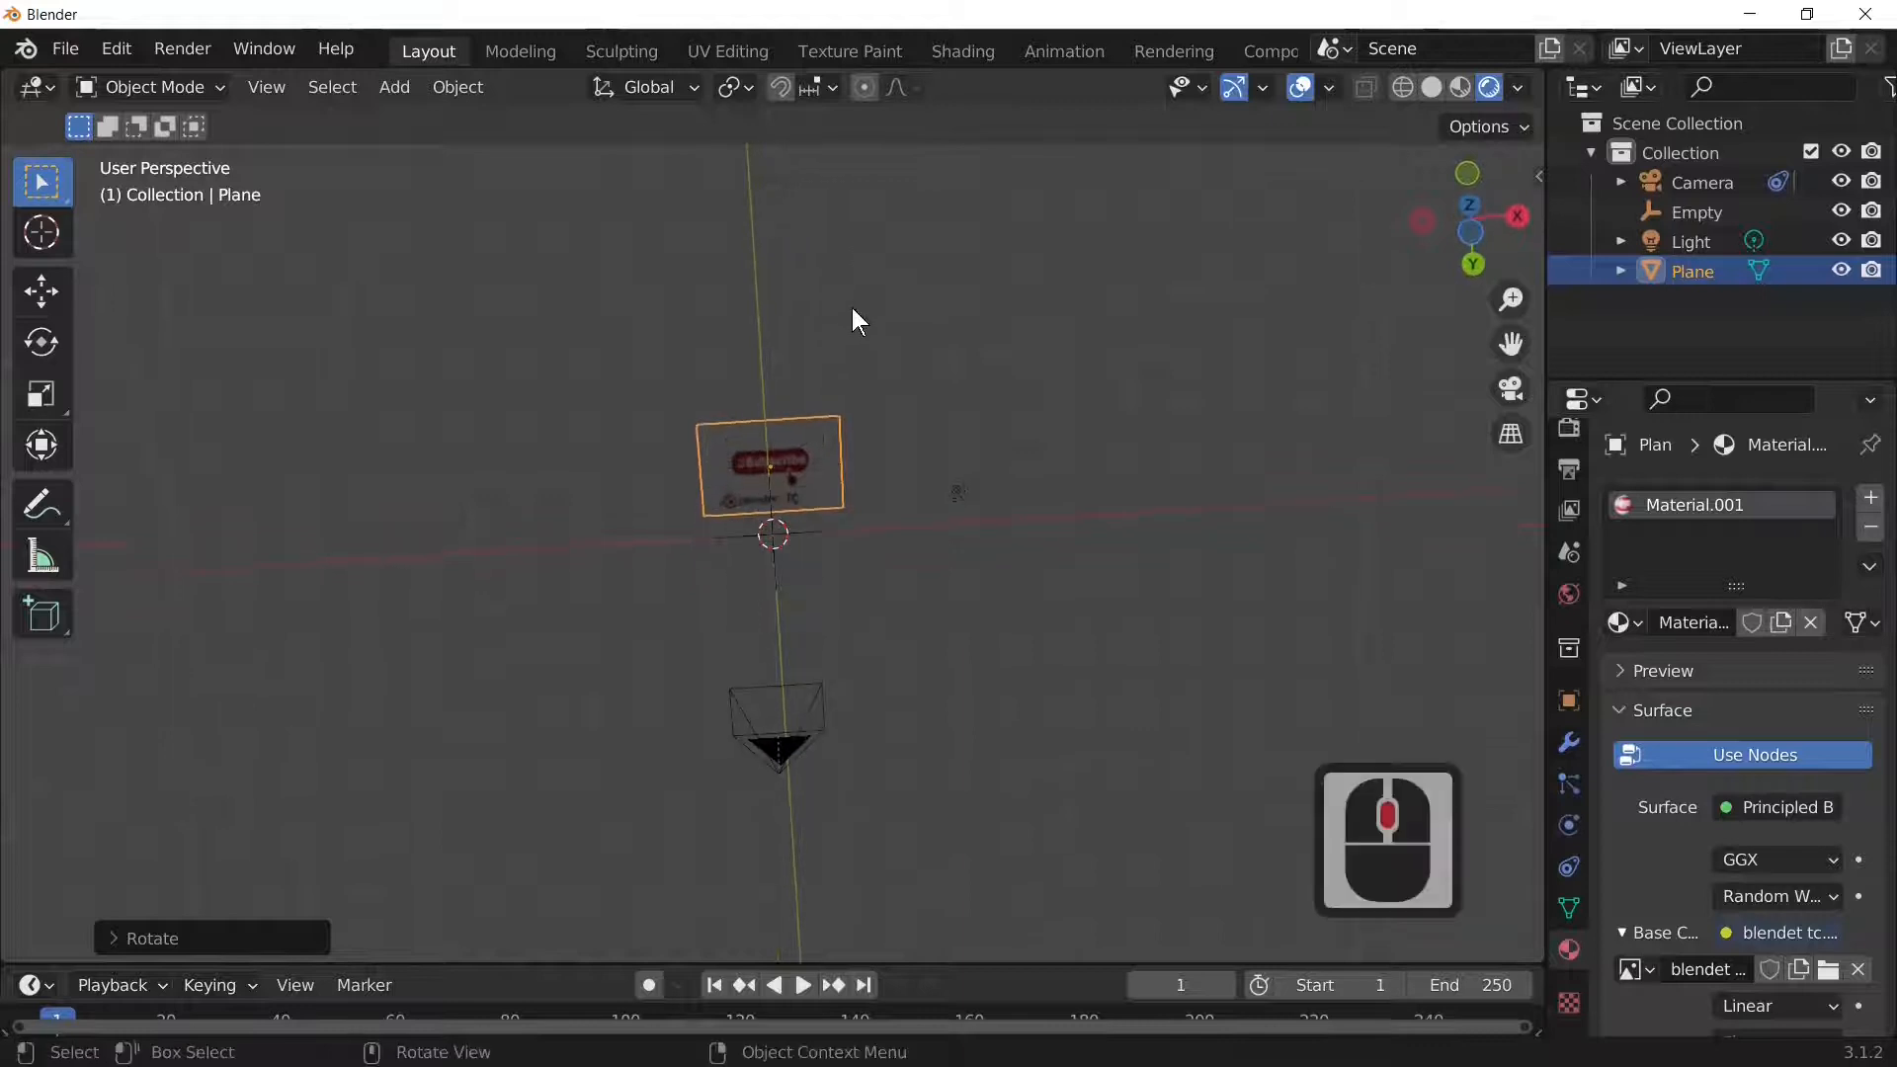
pyautogui.click(822, 482)
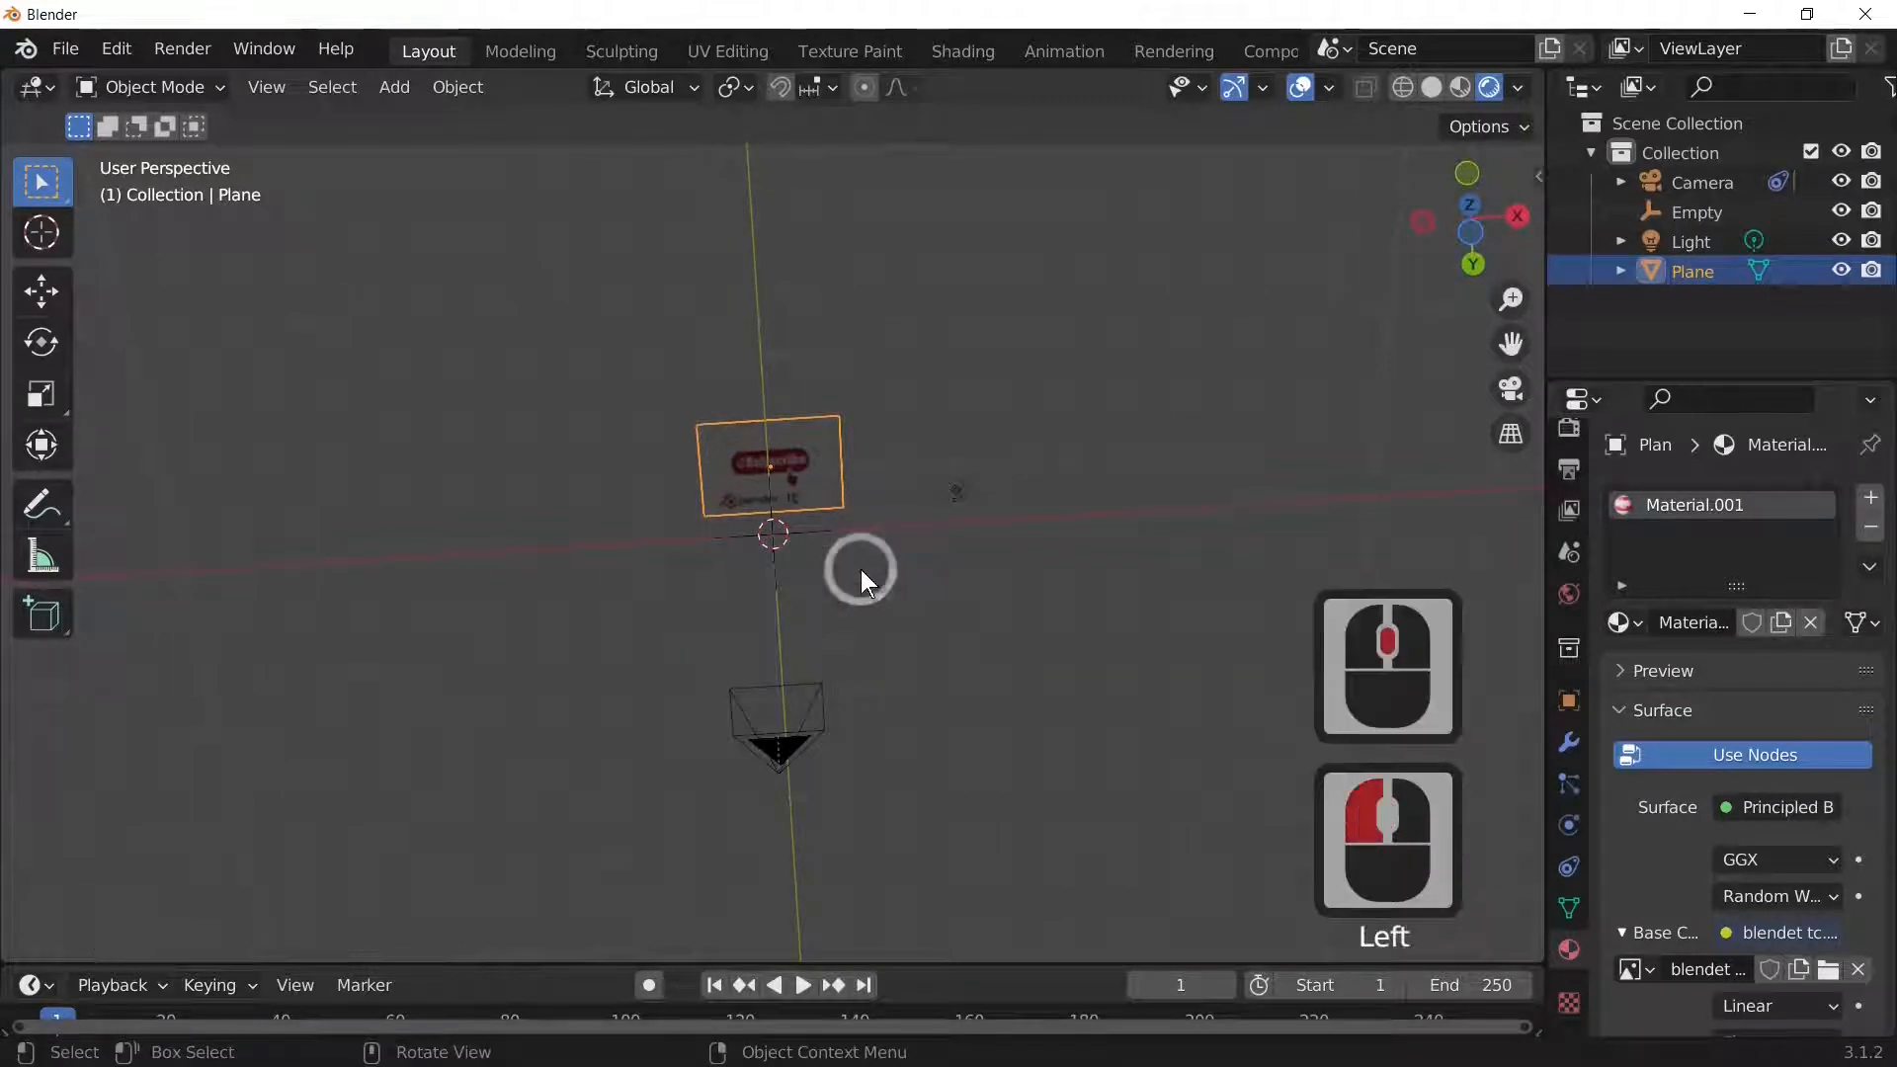
pyautogui.click(792, 721)
pyautogui.click(825, 464)
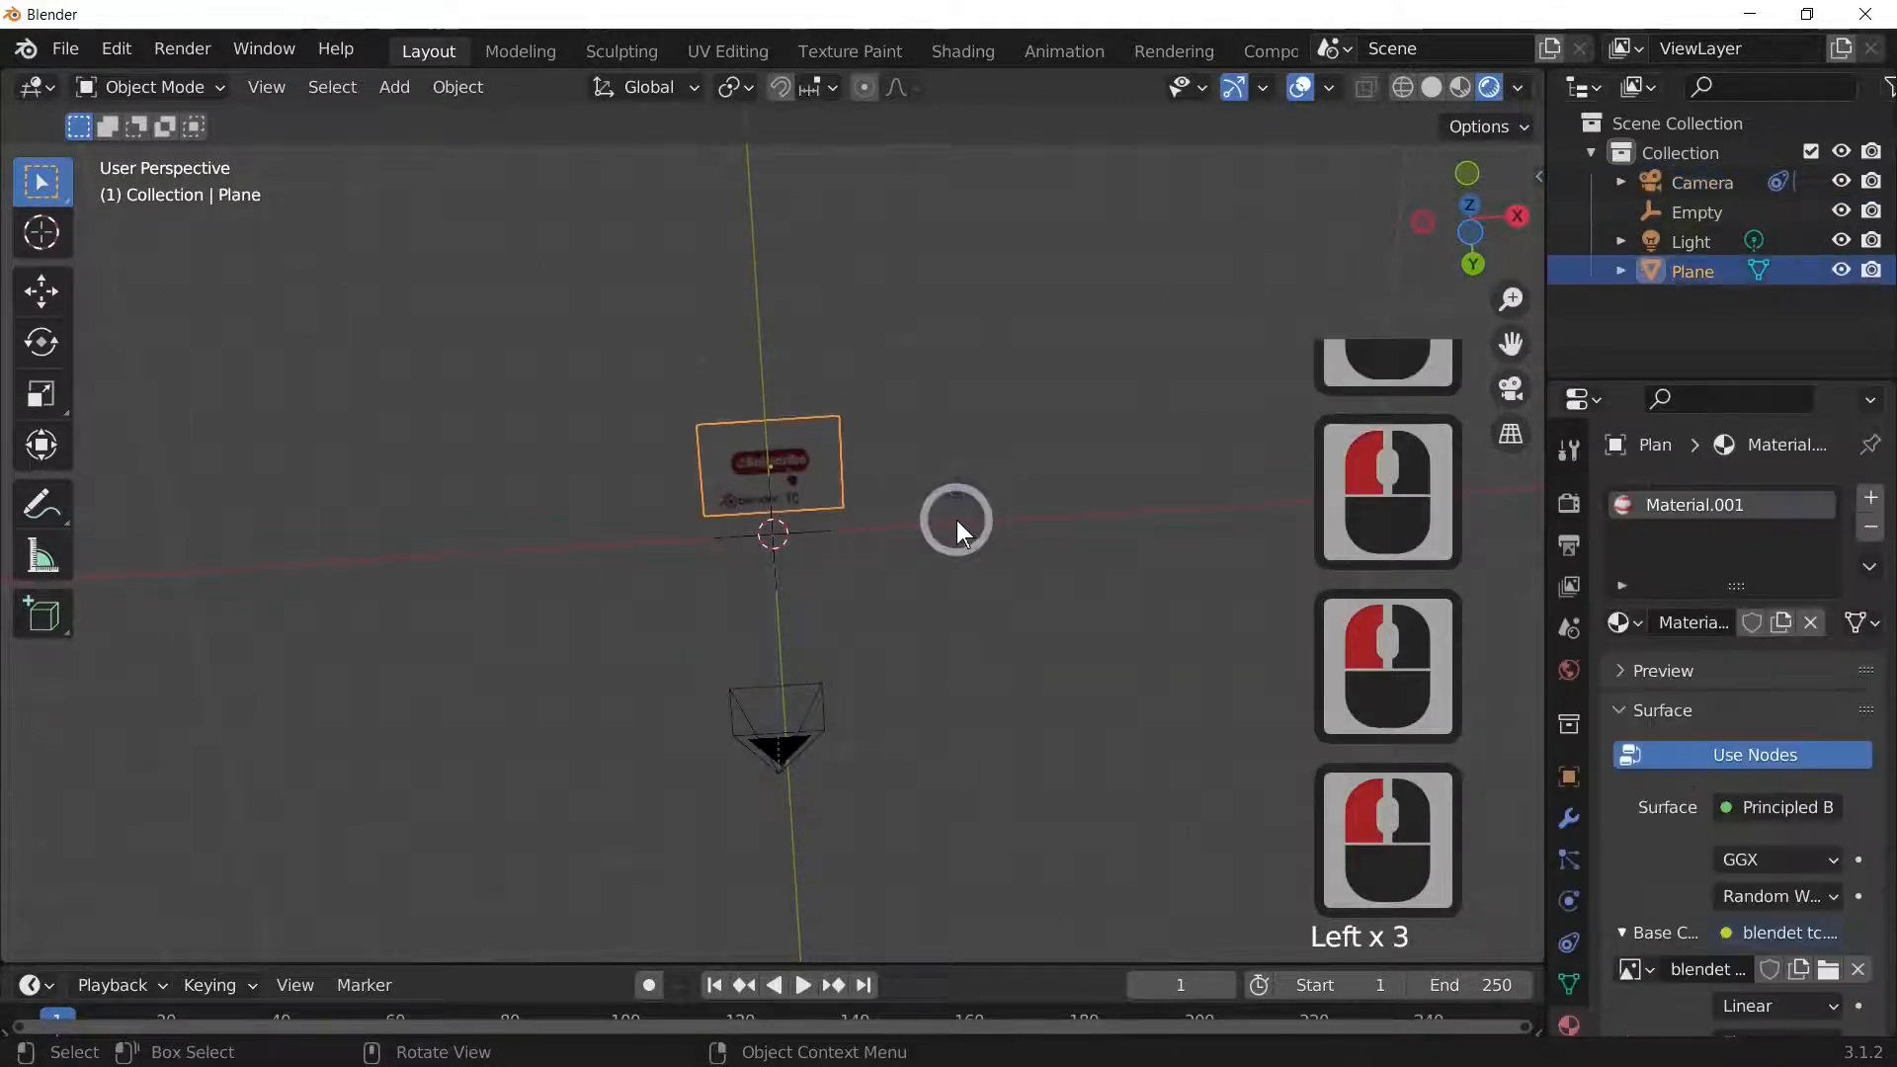
pyautogui.press('KP_0')
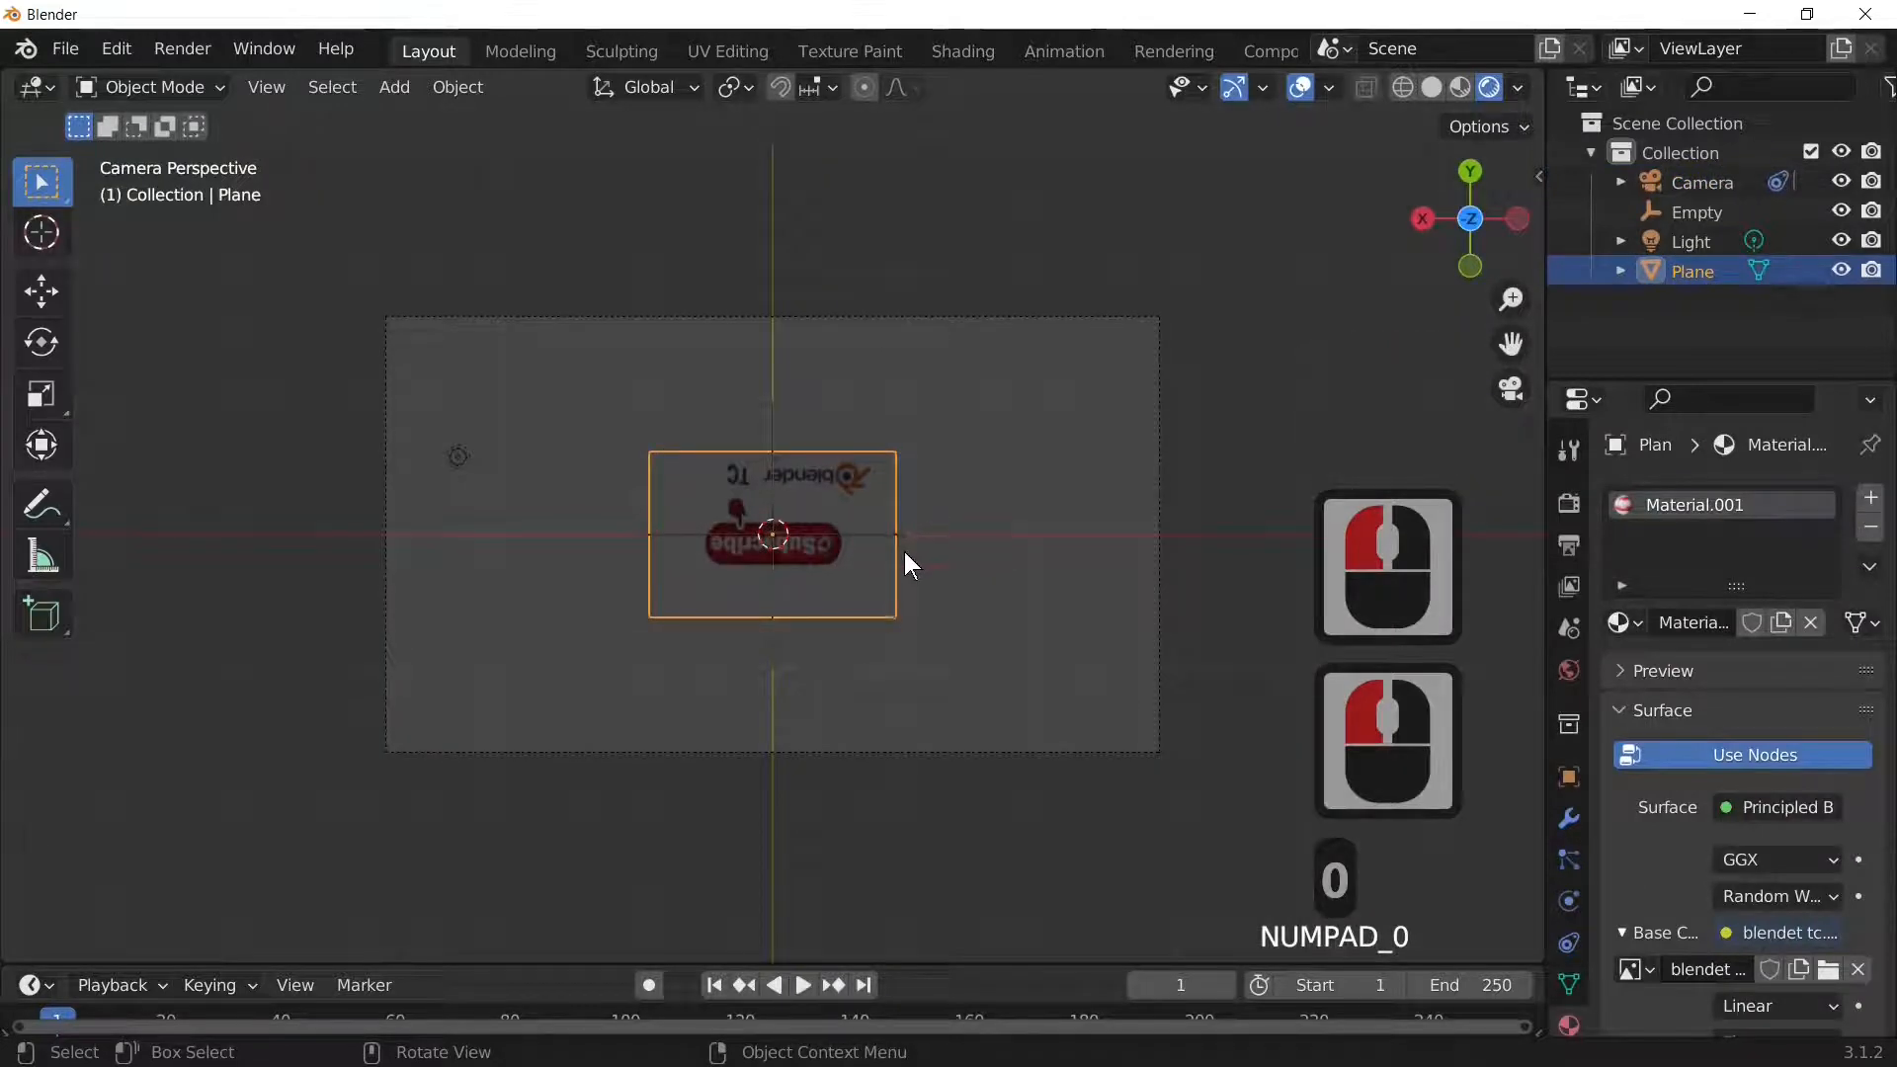
pyautogui.press('r')
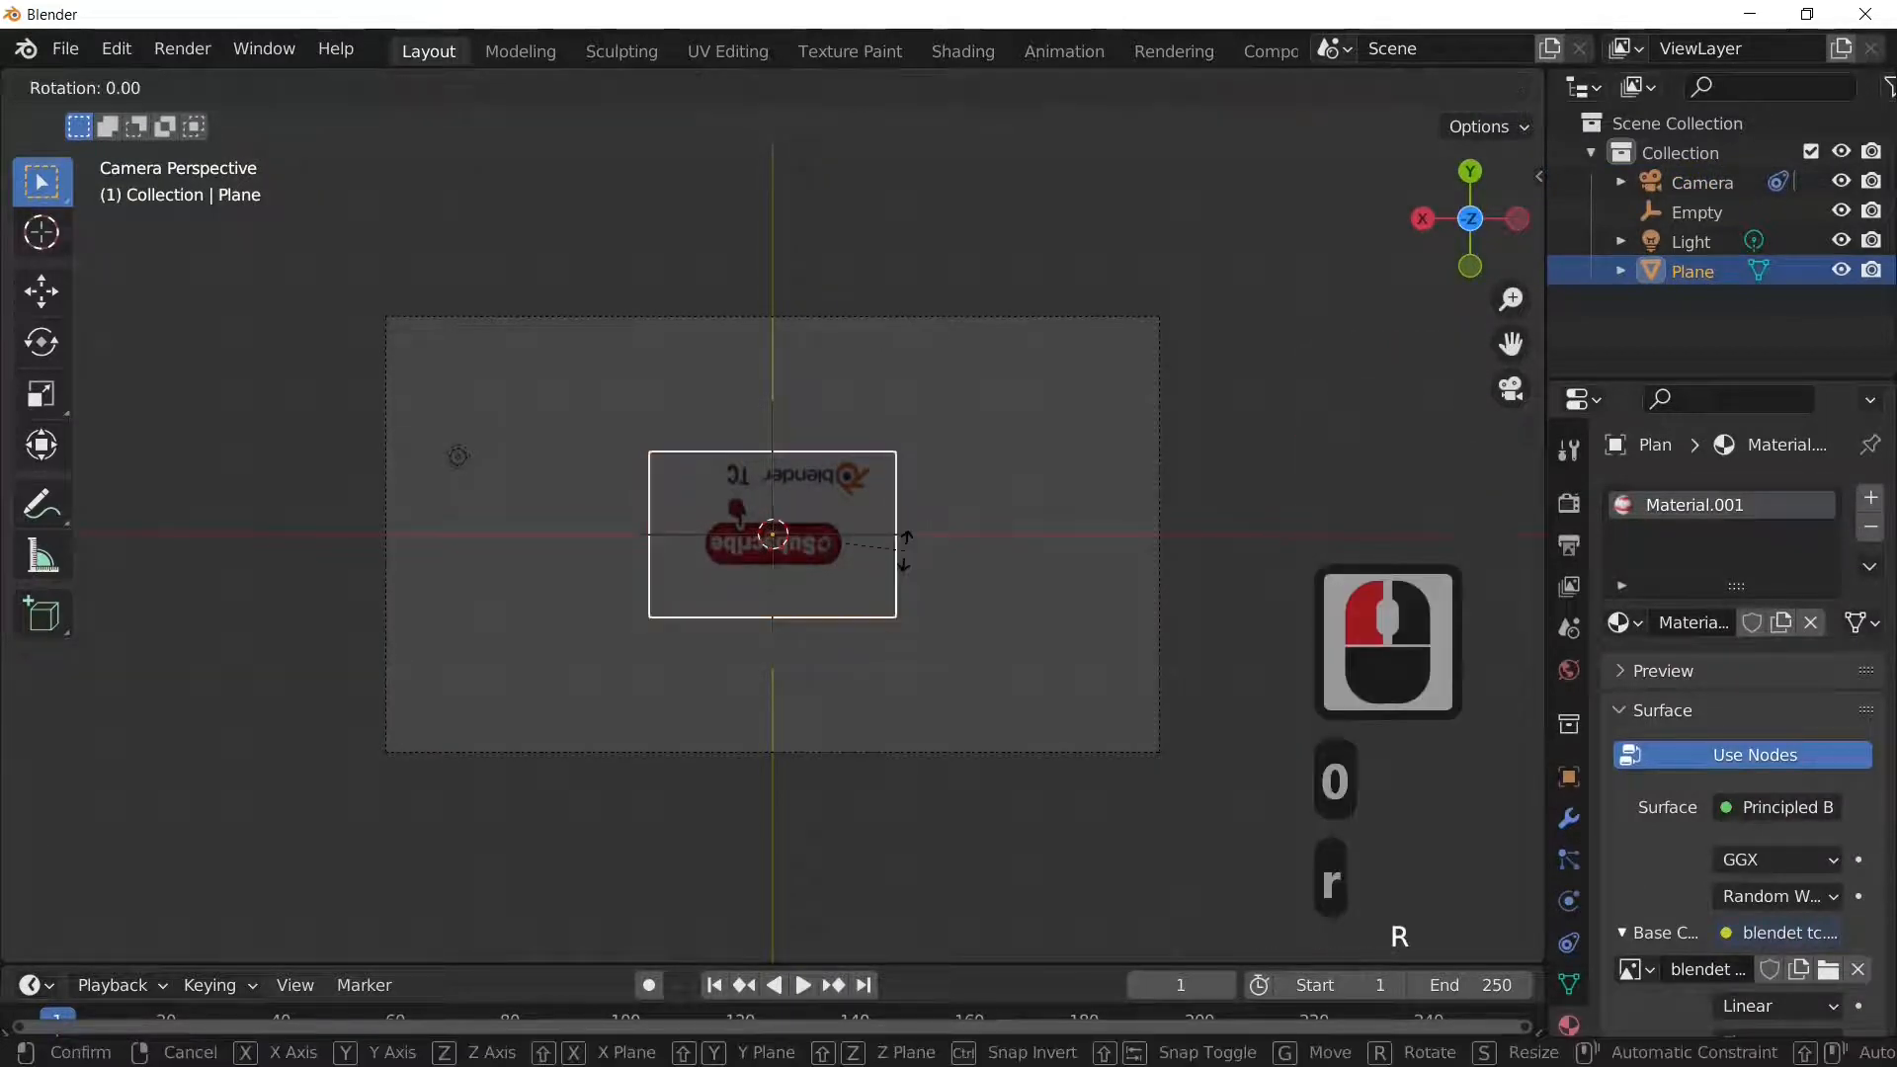
pyautogui.write('z180')
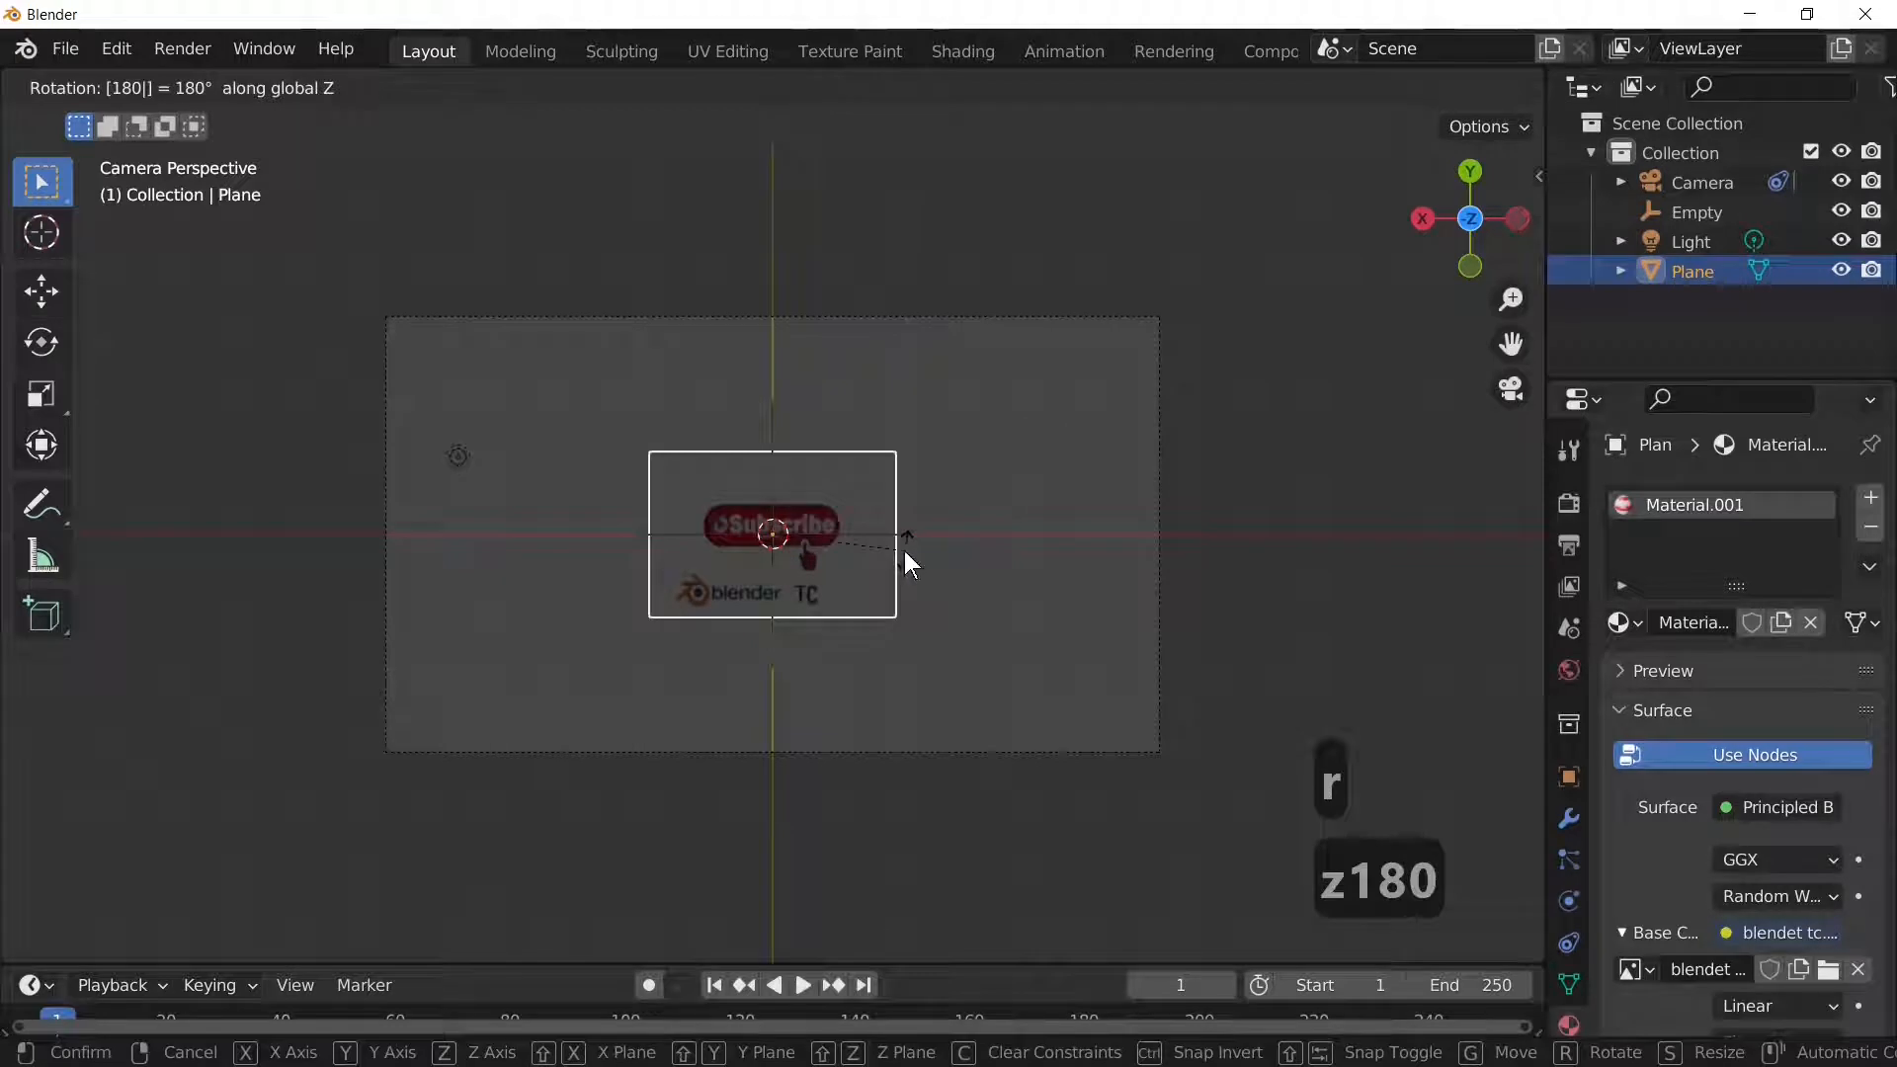
pyautogui.press('Return')
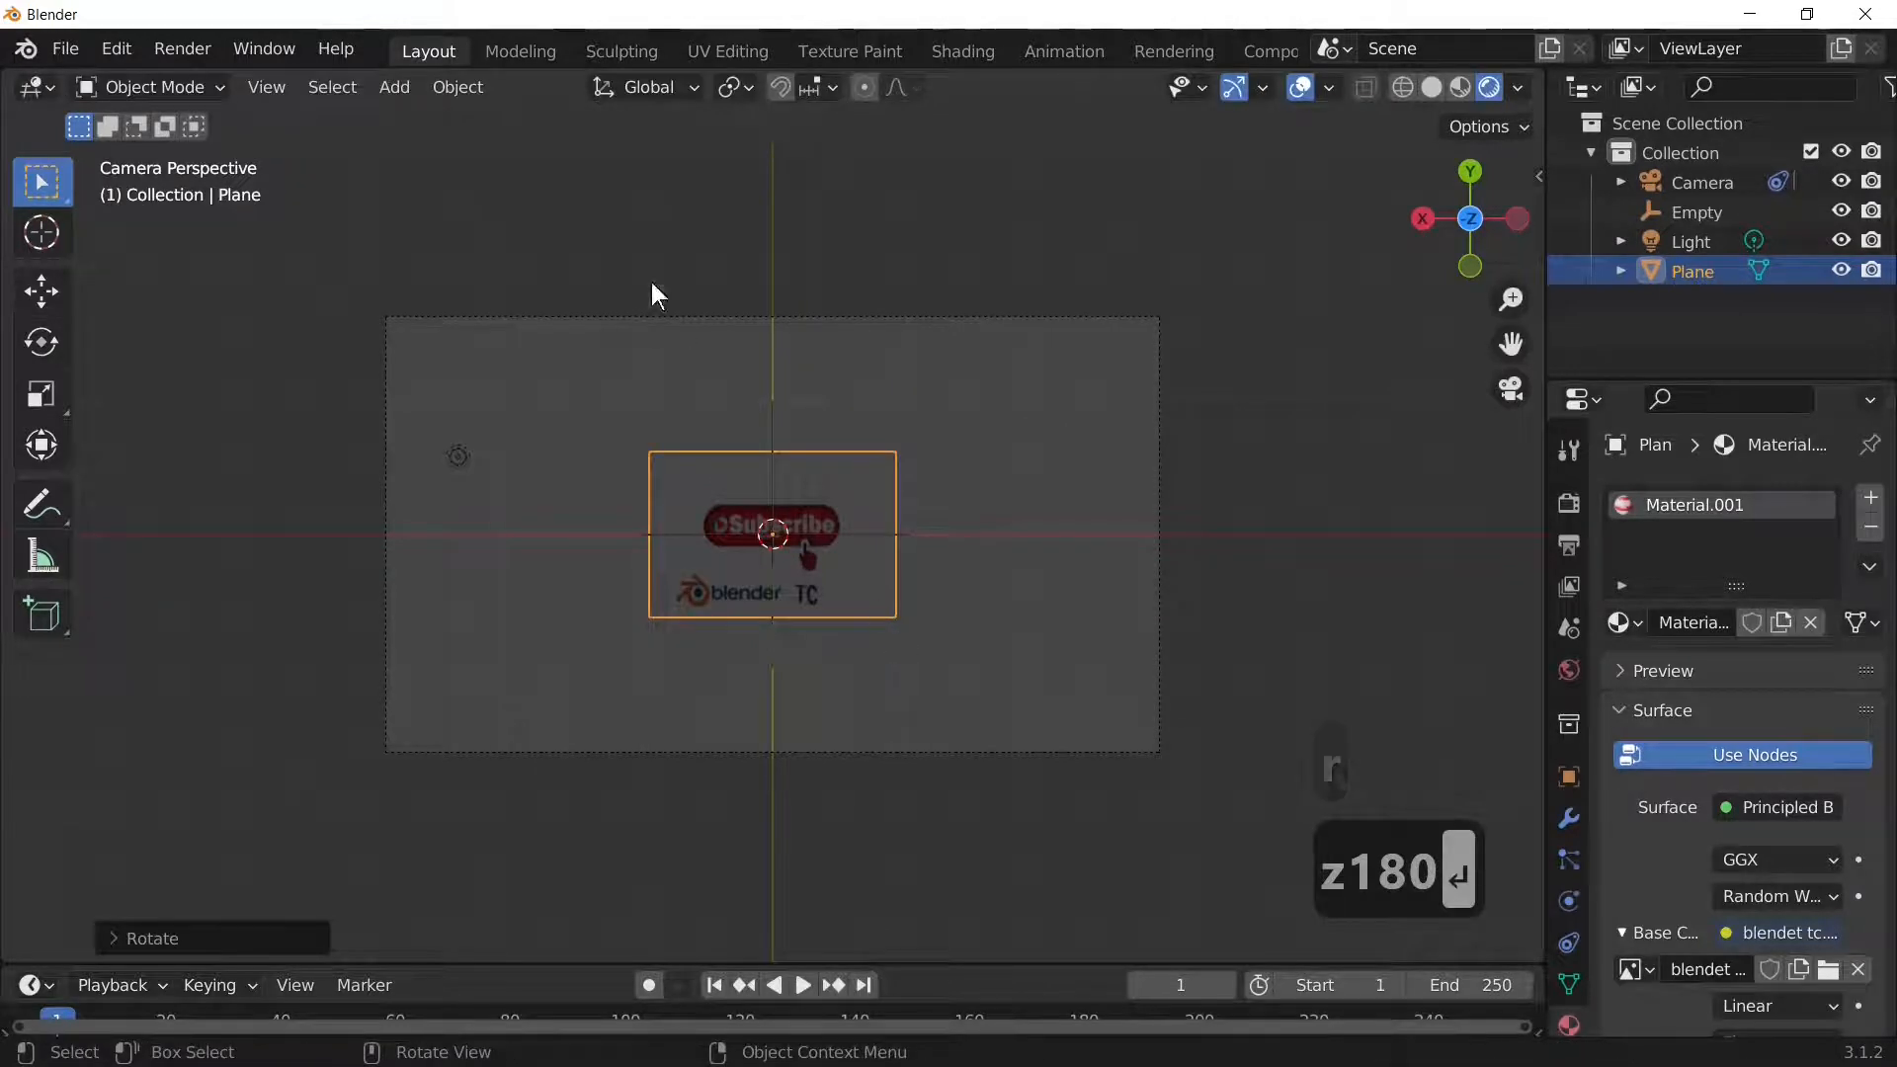
pyautogui.click(398, 88)
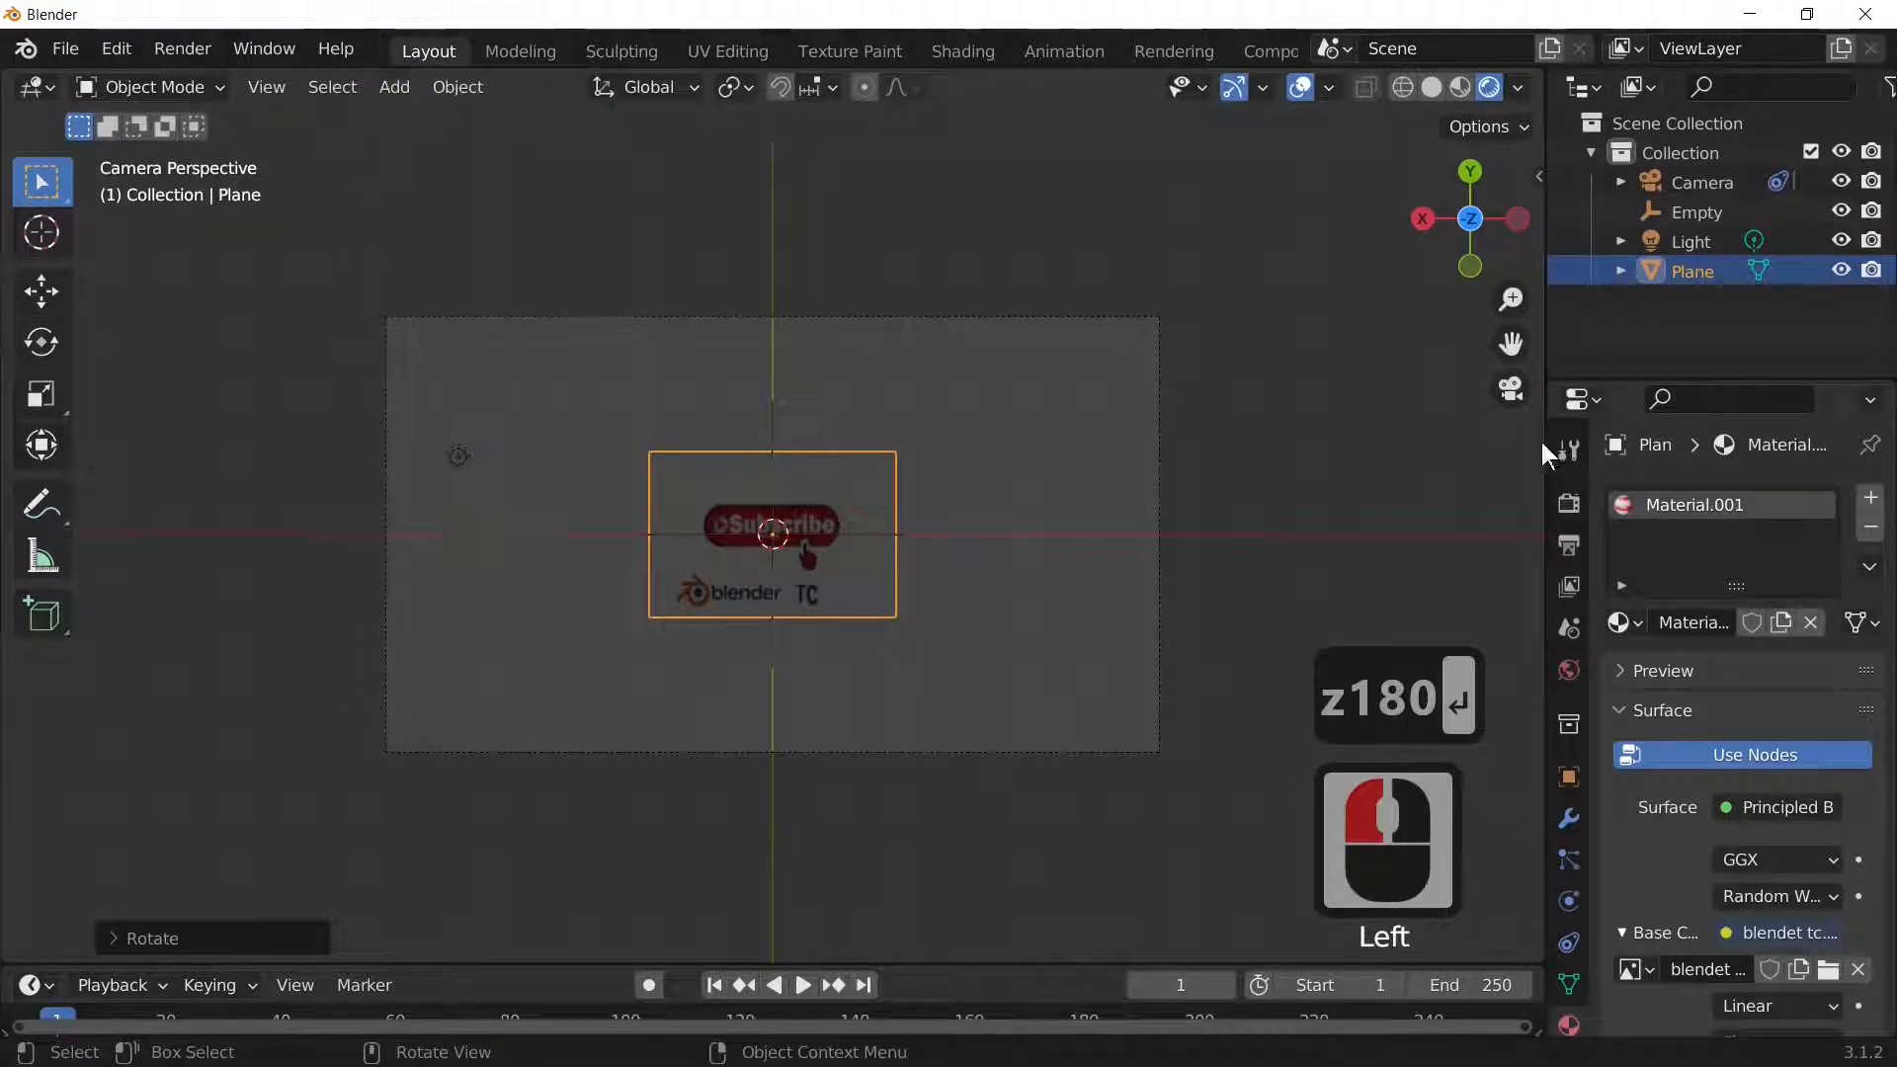
# Step: Set the world background colour value to 0 for pure black
pyautogui.click(1567, 668)
pyautogui.click(1567, 668)
pyautogui.click(1769, 696)
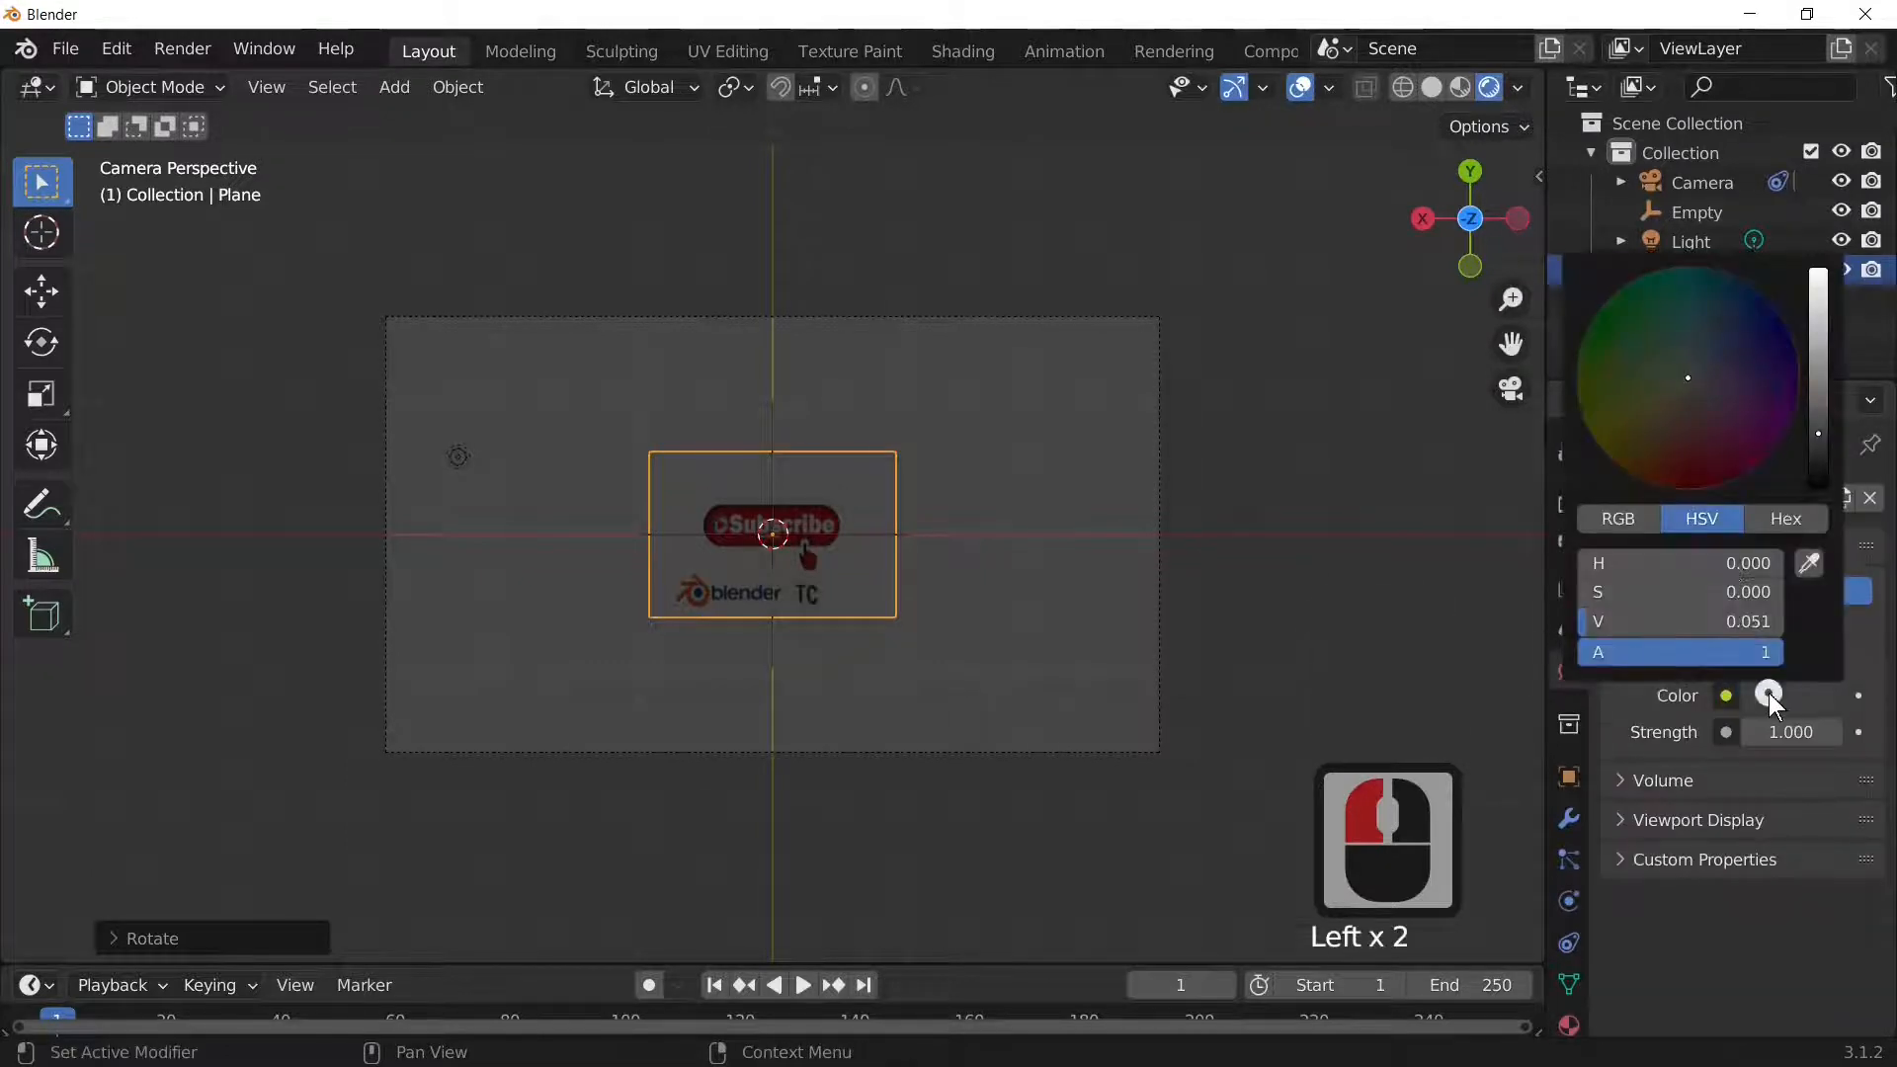
pyautogui.moveTo(1818, 435); pyautogui.dragTo(1818, 486)
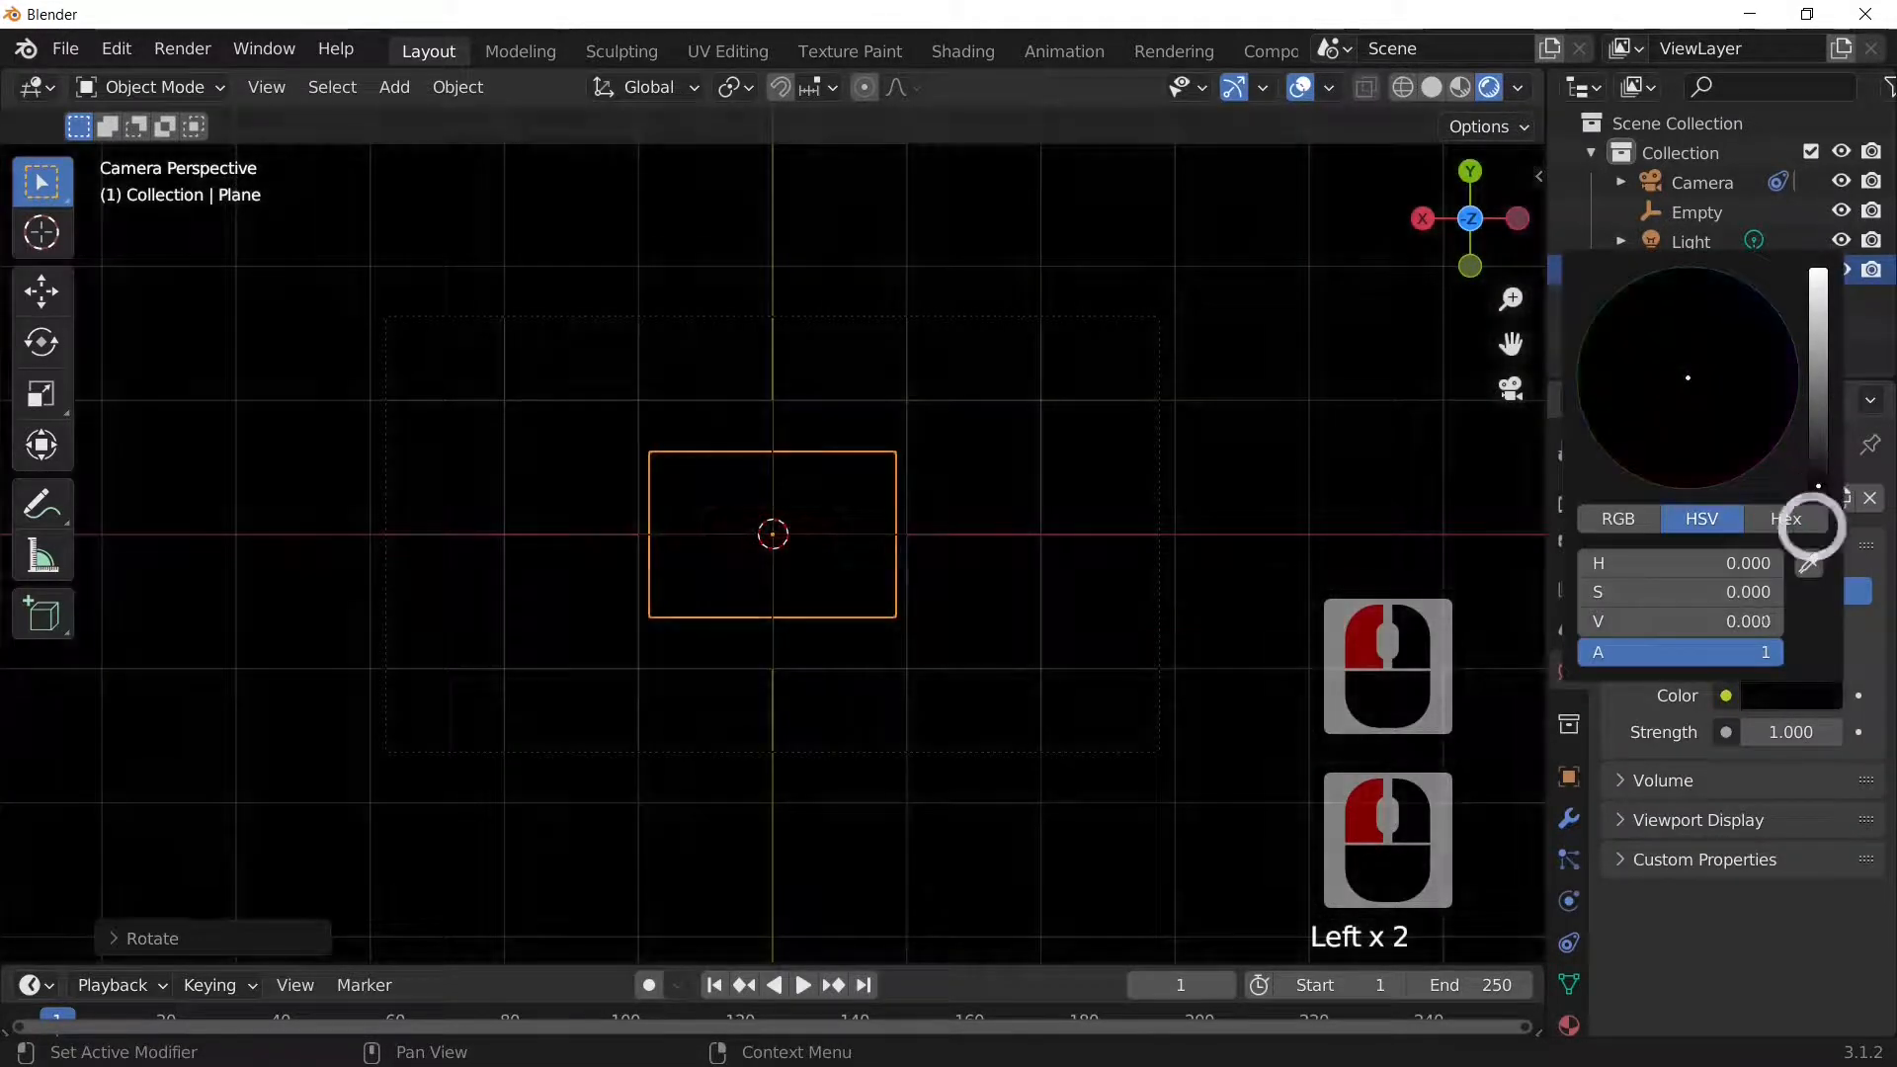
# Step: Add a Sun light to the scene
pyautogui.click(409, 86)
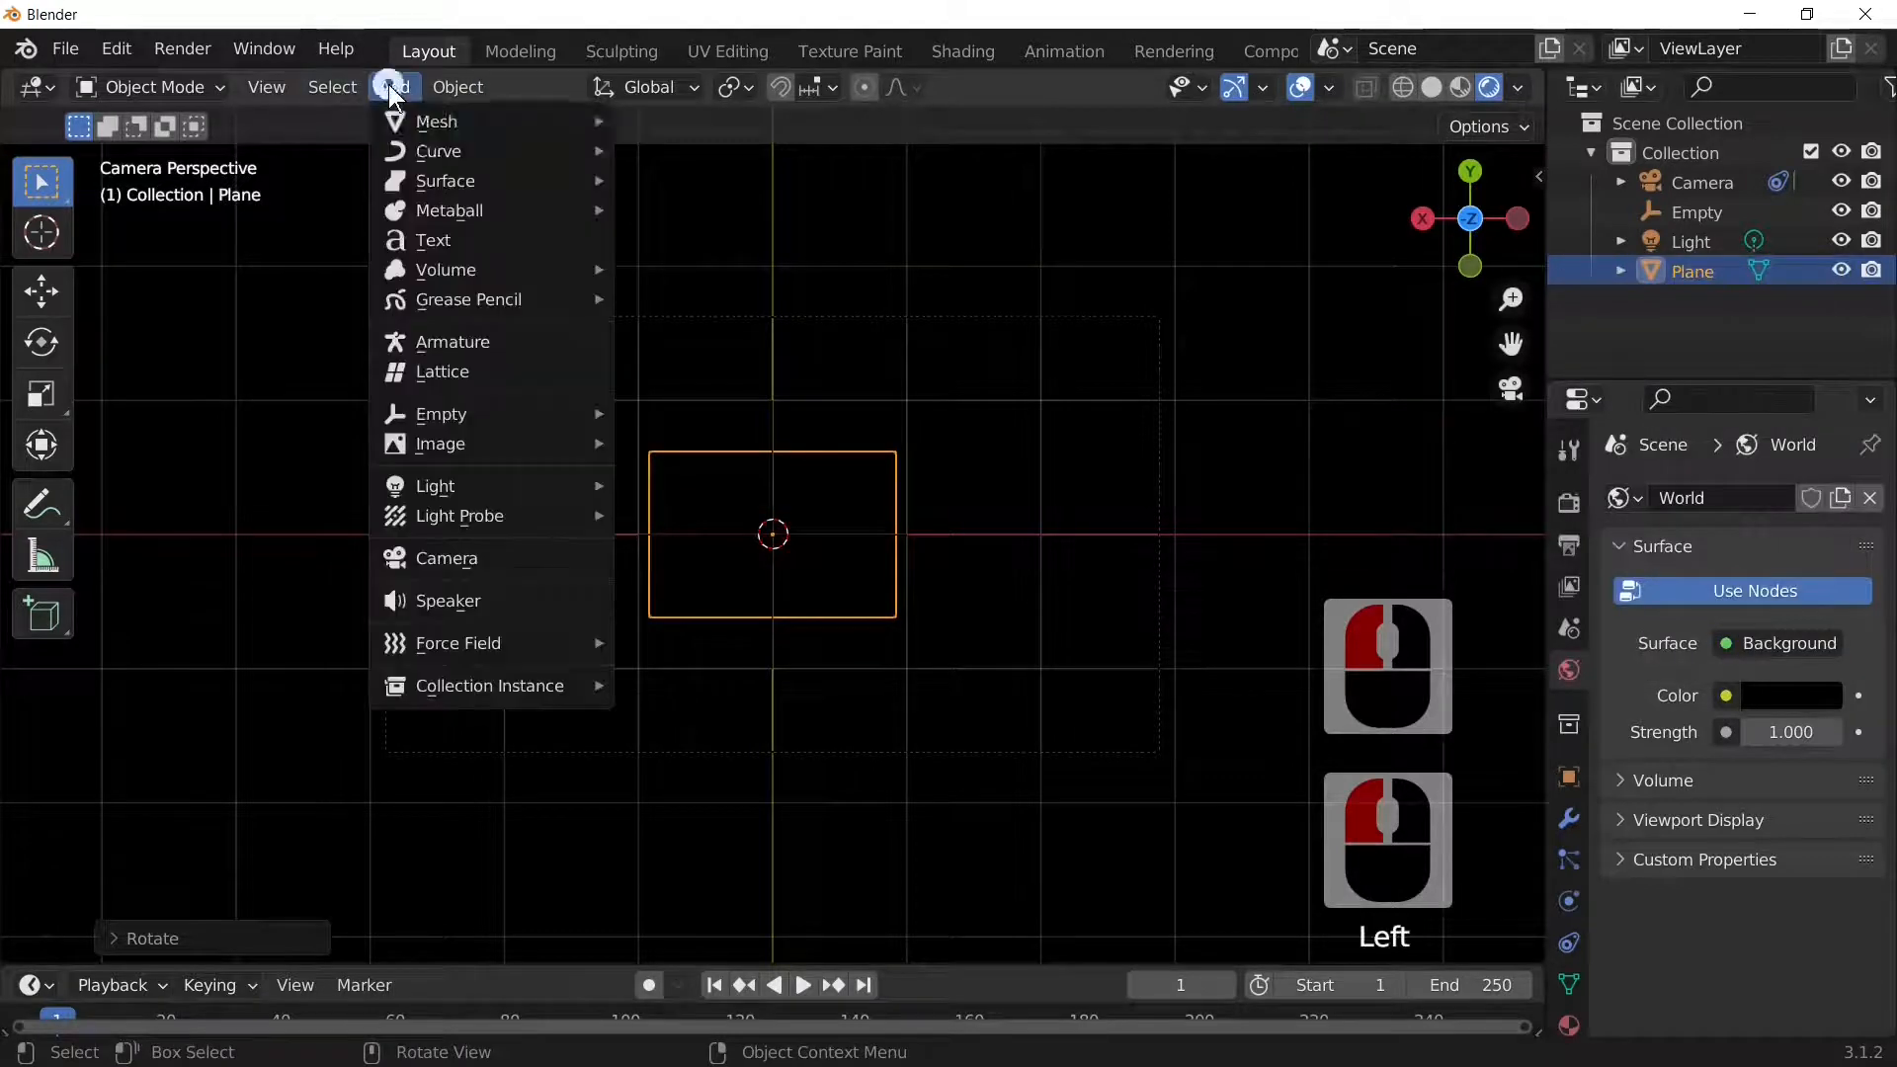
pyautogui.moveTo(484, 484)
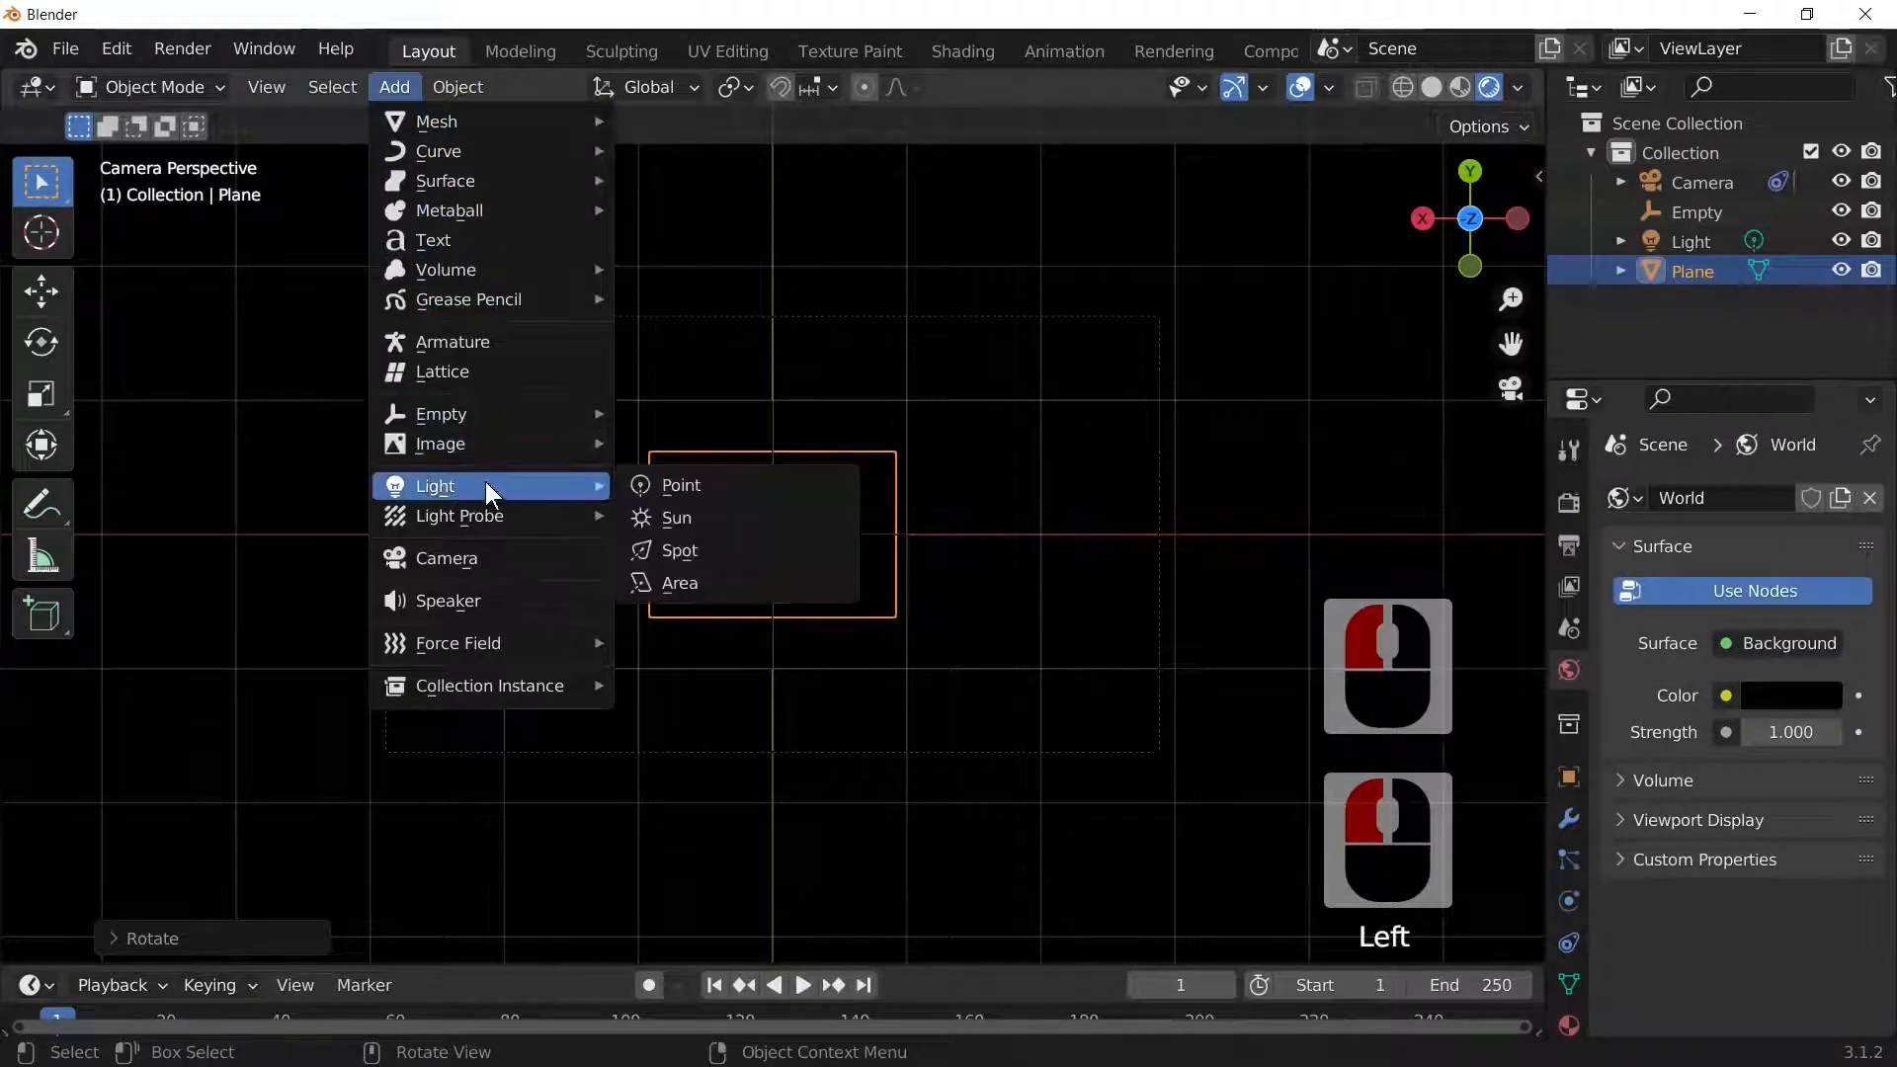
pyautogui.click(684, 515)
pyautogui.moveTo(951, 585); pyautogui.dragTo(956, 865, button='middle')
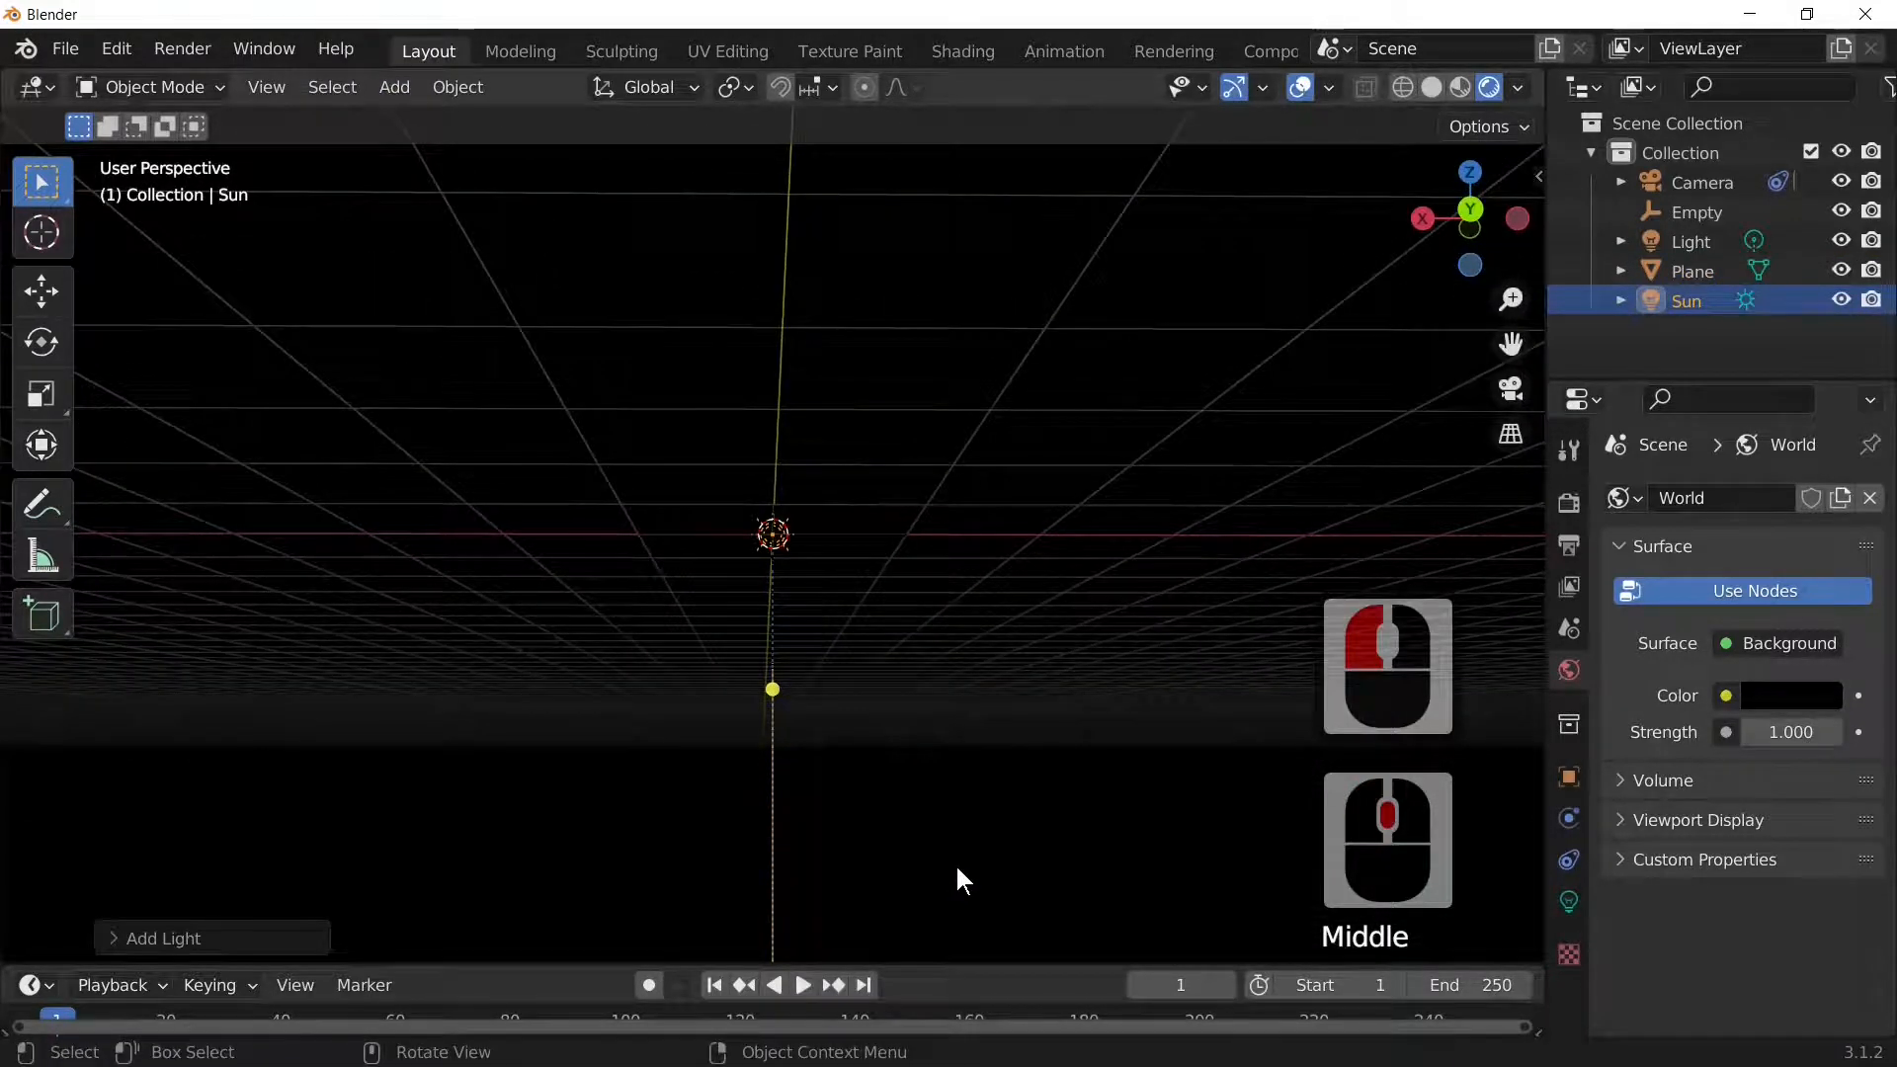
# Step: Rotate the Sun 180° around X and check the result through the camera
pyautogui.press('r')
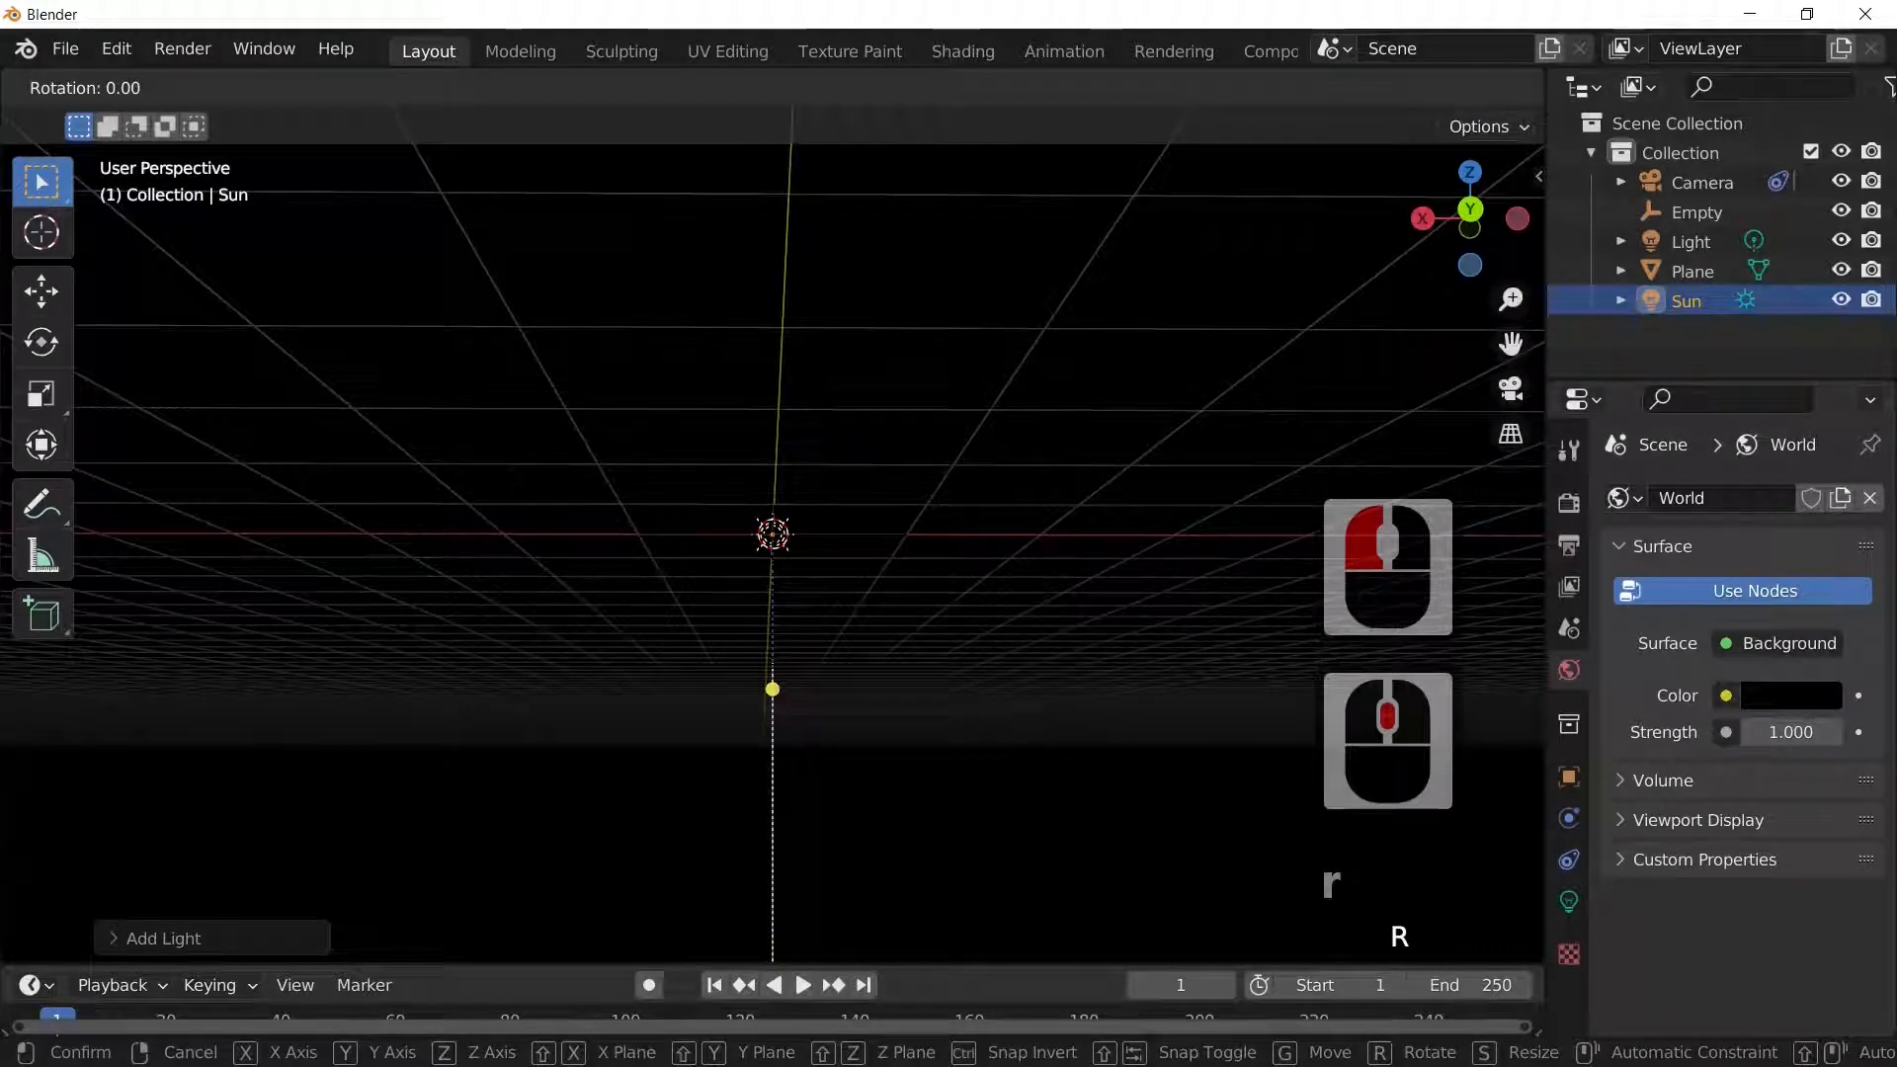
pyautogui.press('x')
pyautogui.write('180')
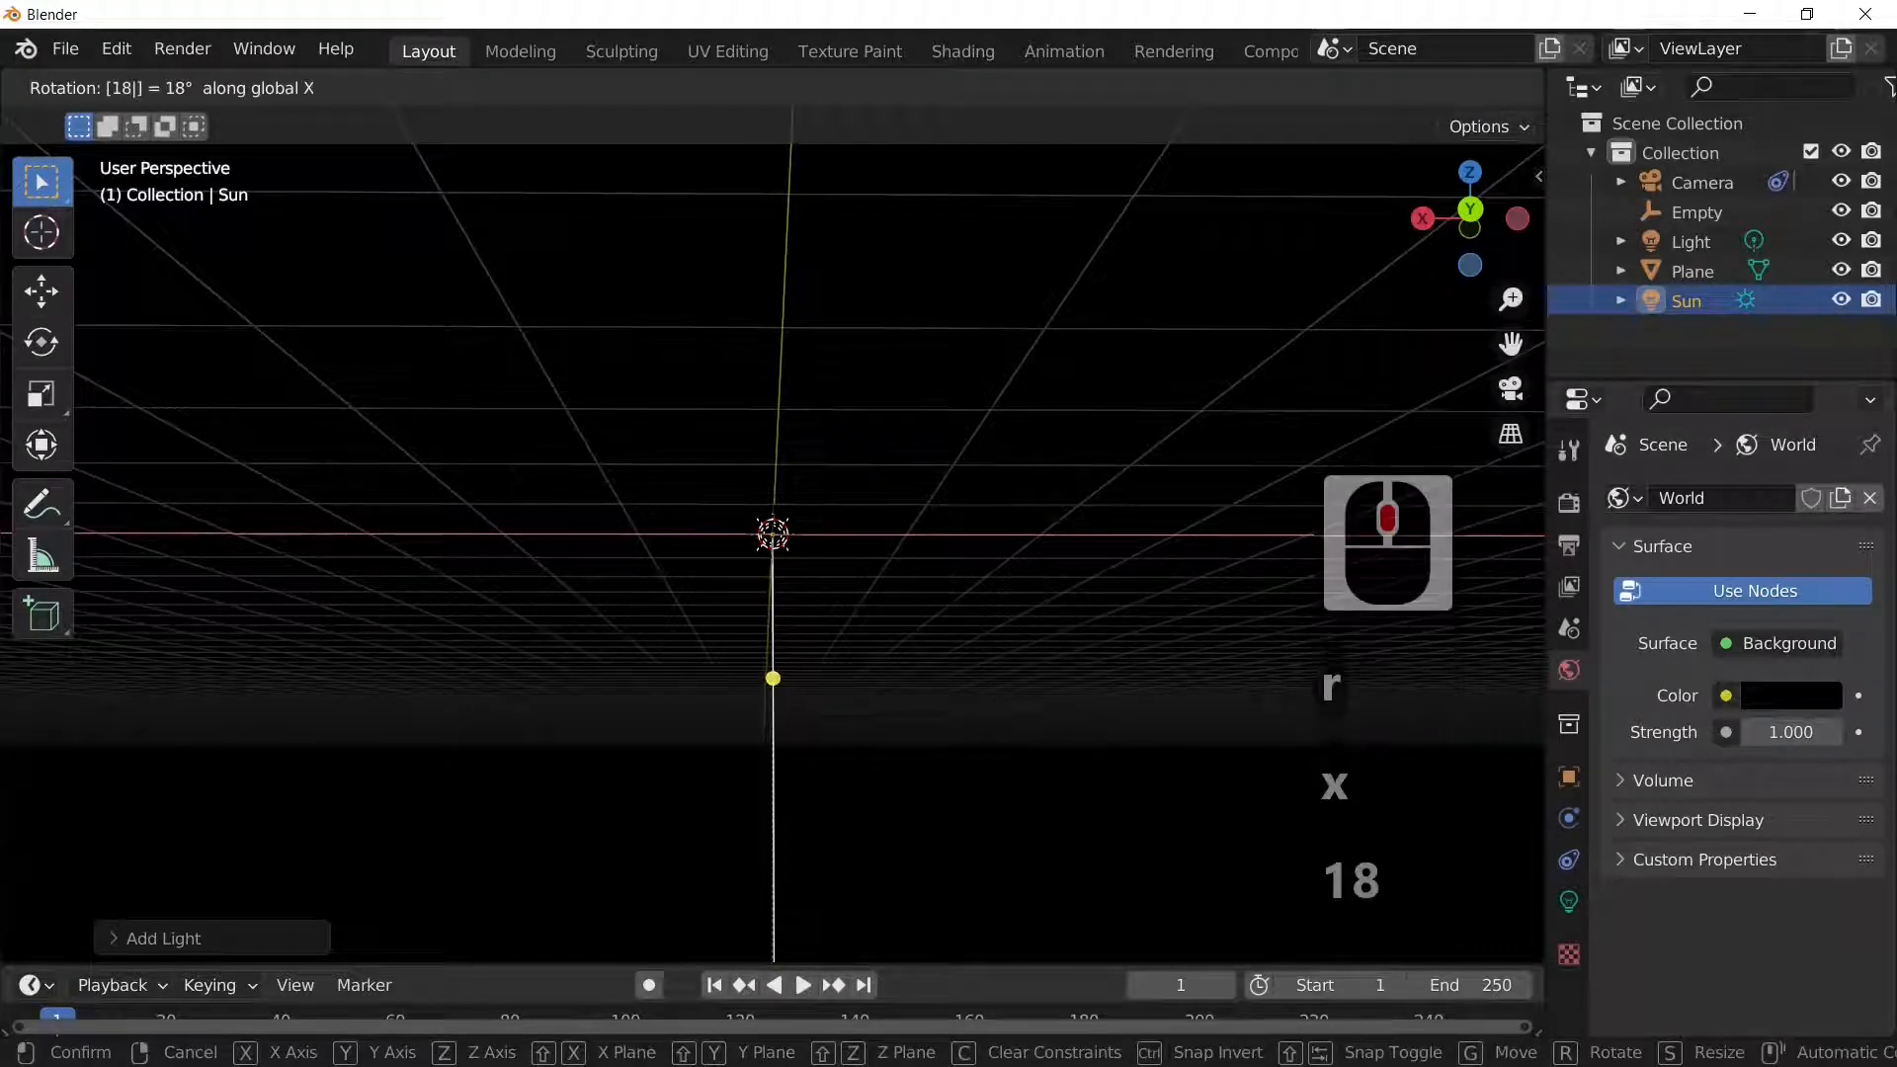
pyautogui.press('Return')
pyautogui.scroll(-6, 972, 820)
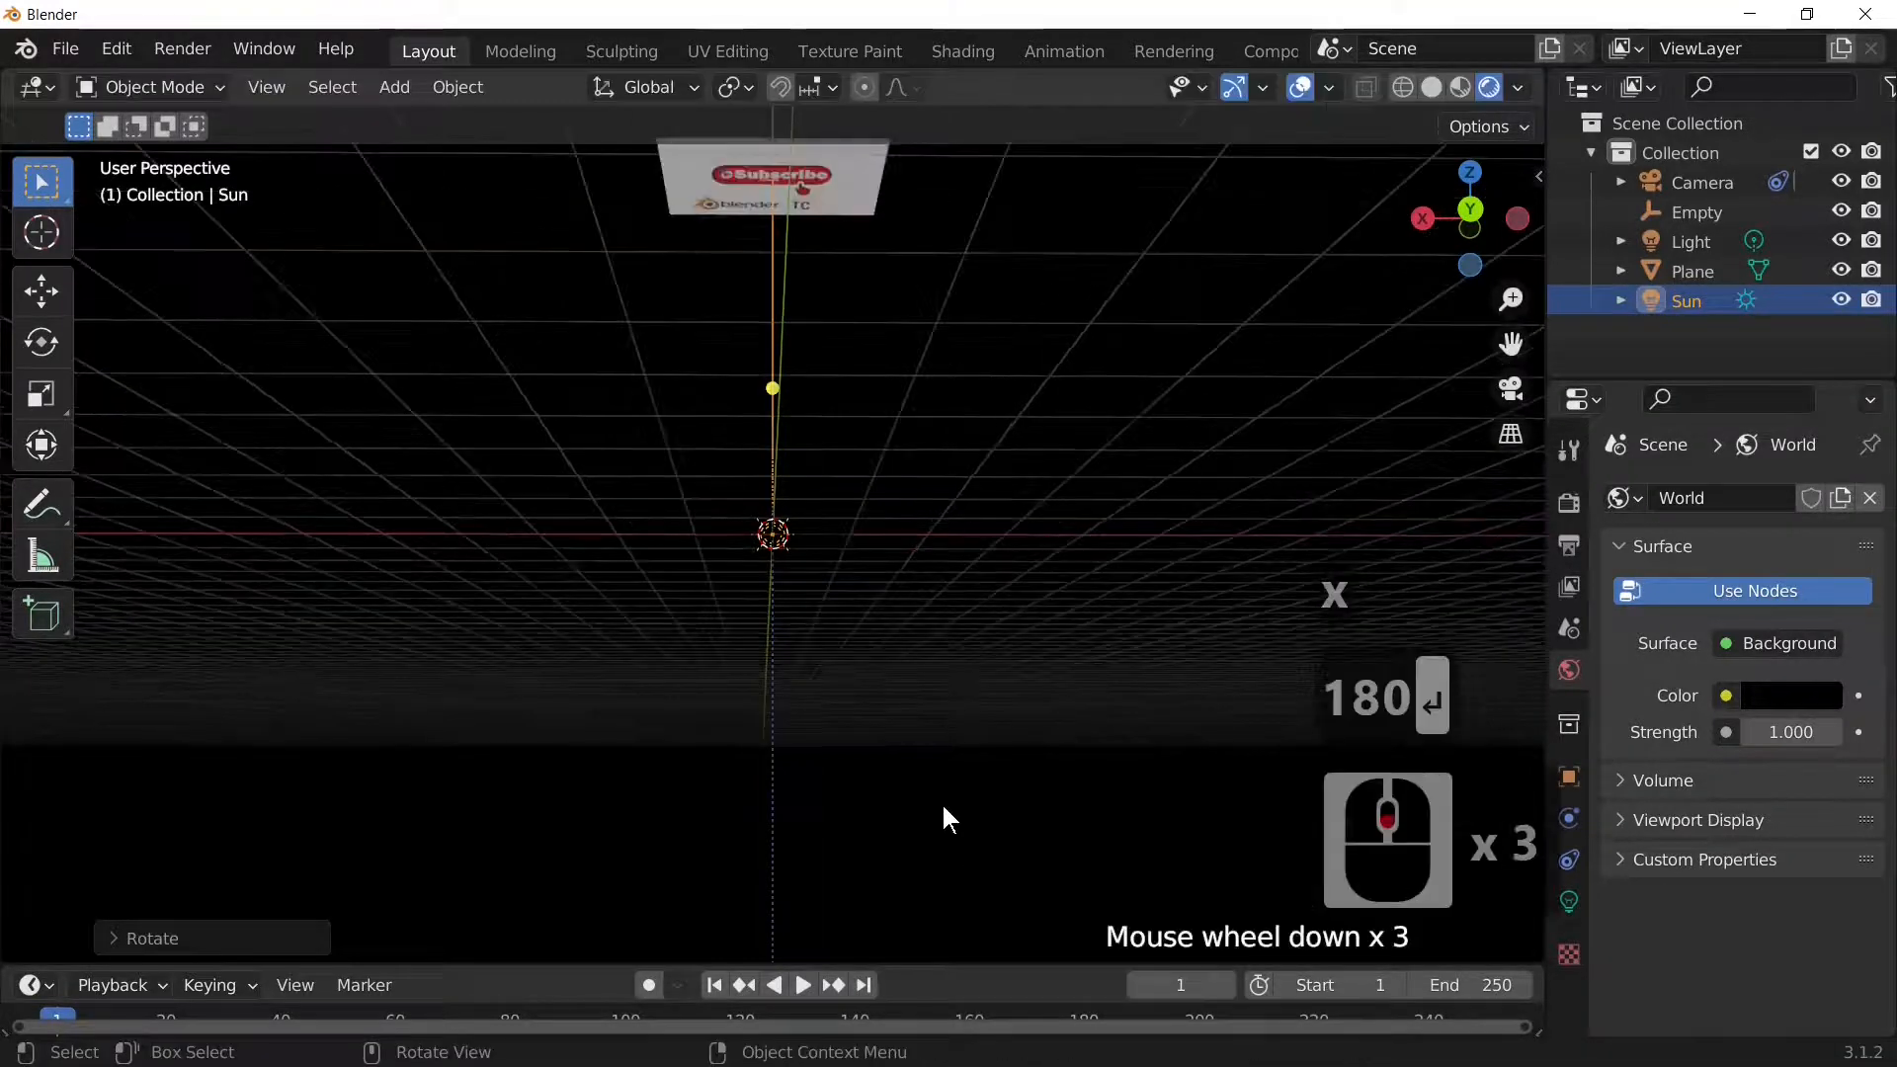
pyautogui.press('KP_0')
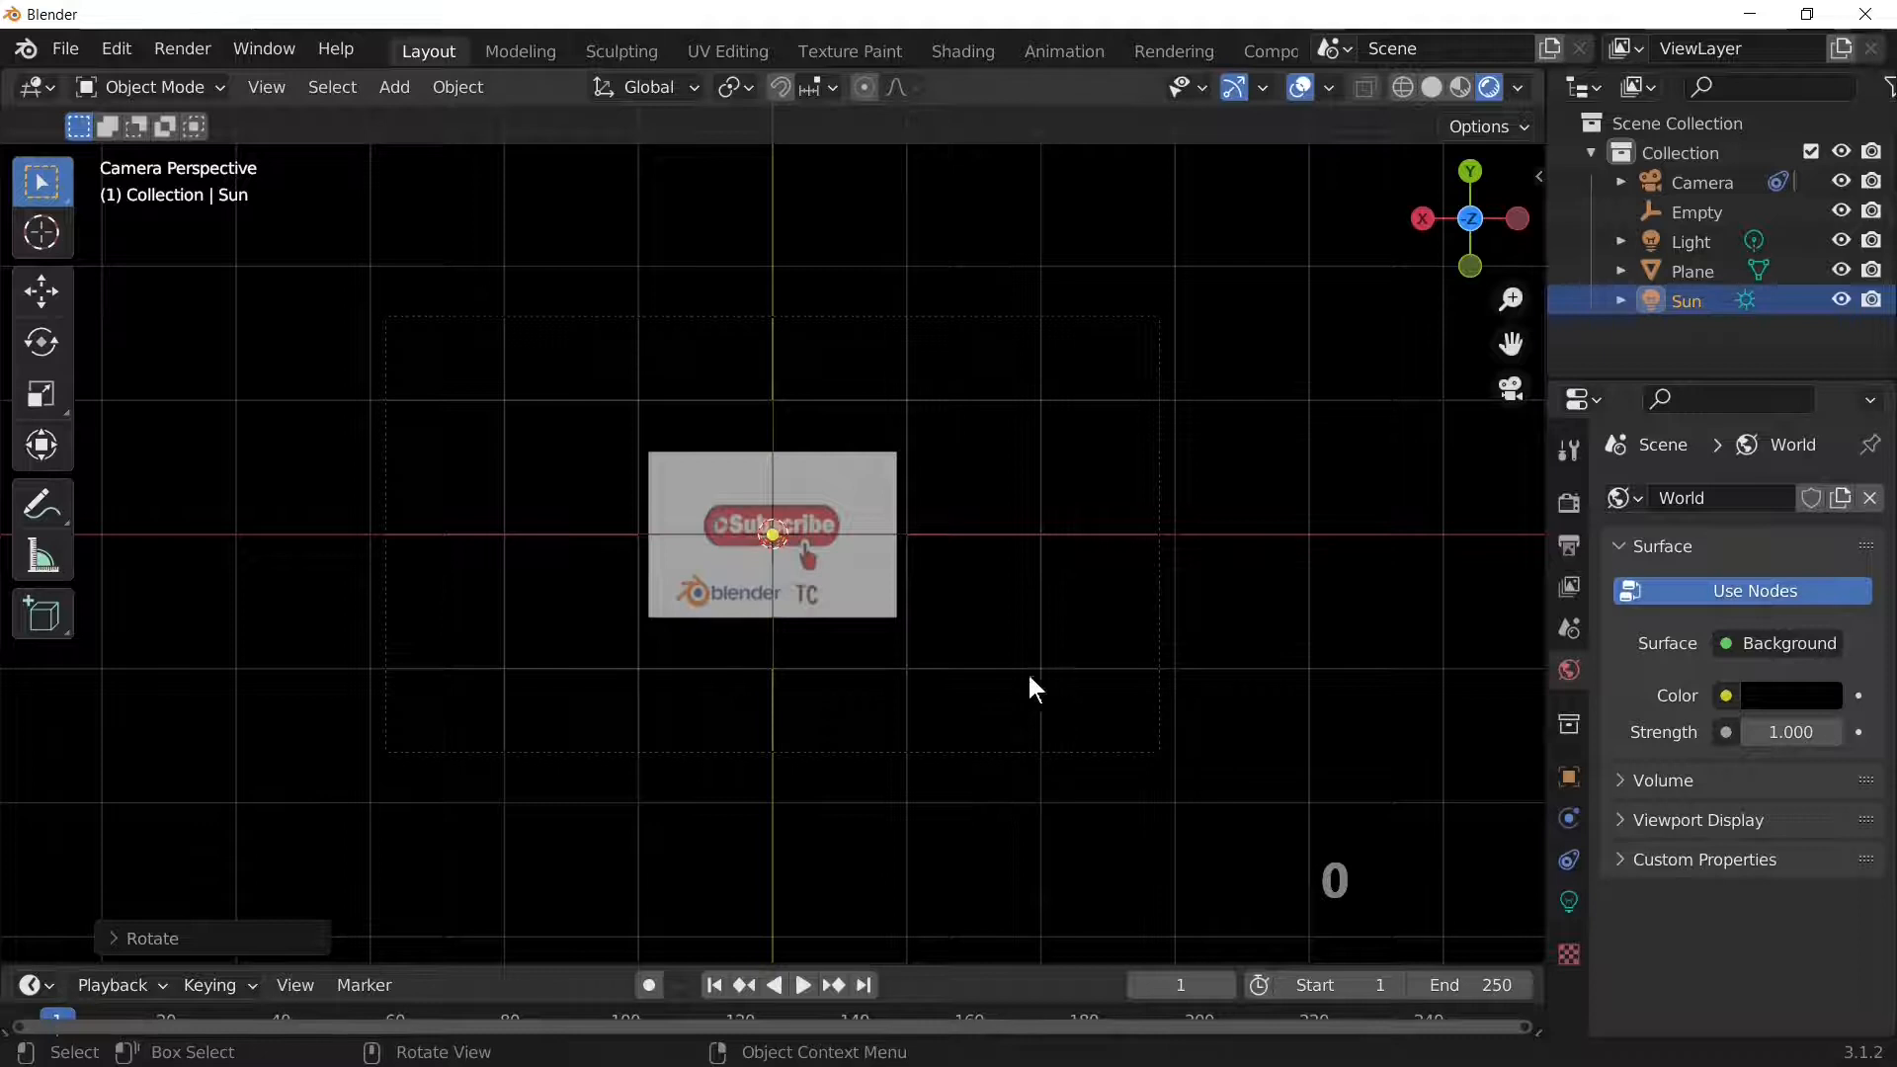
# Step: Tilt the Sun freely so it shines toward the image plane
pyautogui.moveTo(1038, 669); pyautogui.dragTo(925, 680, button='middle')
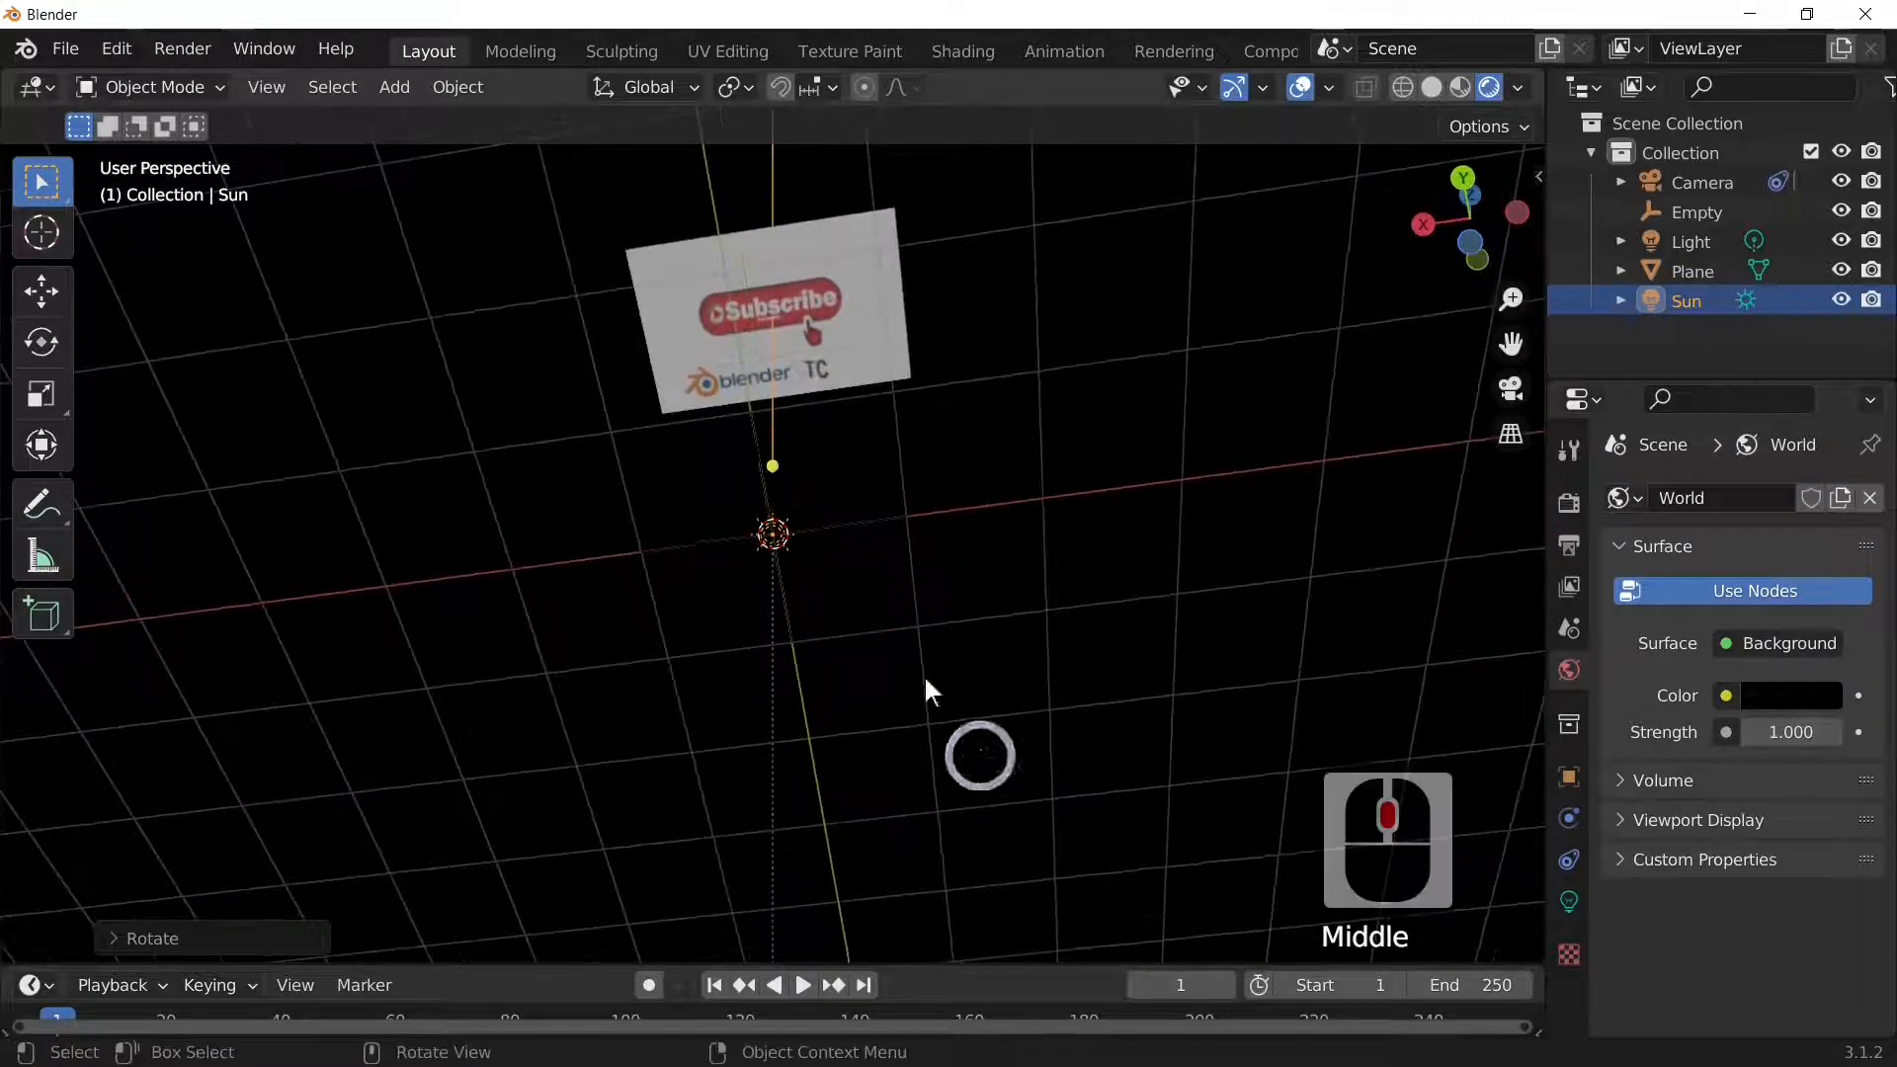
pyautogui.click(782, 529)
pyautogui.click(791, 533)
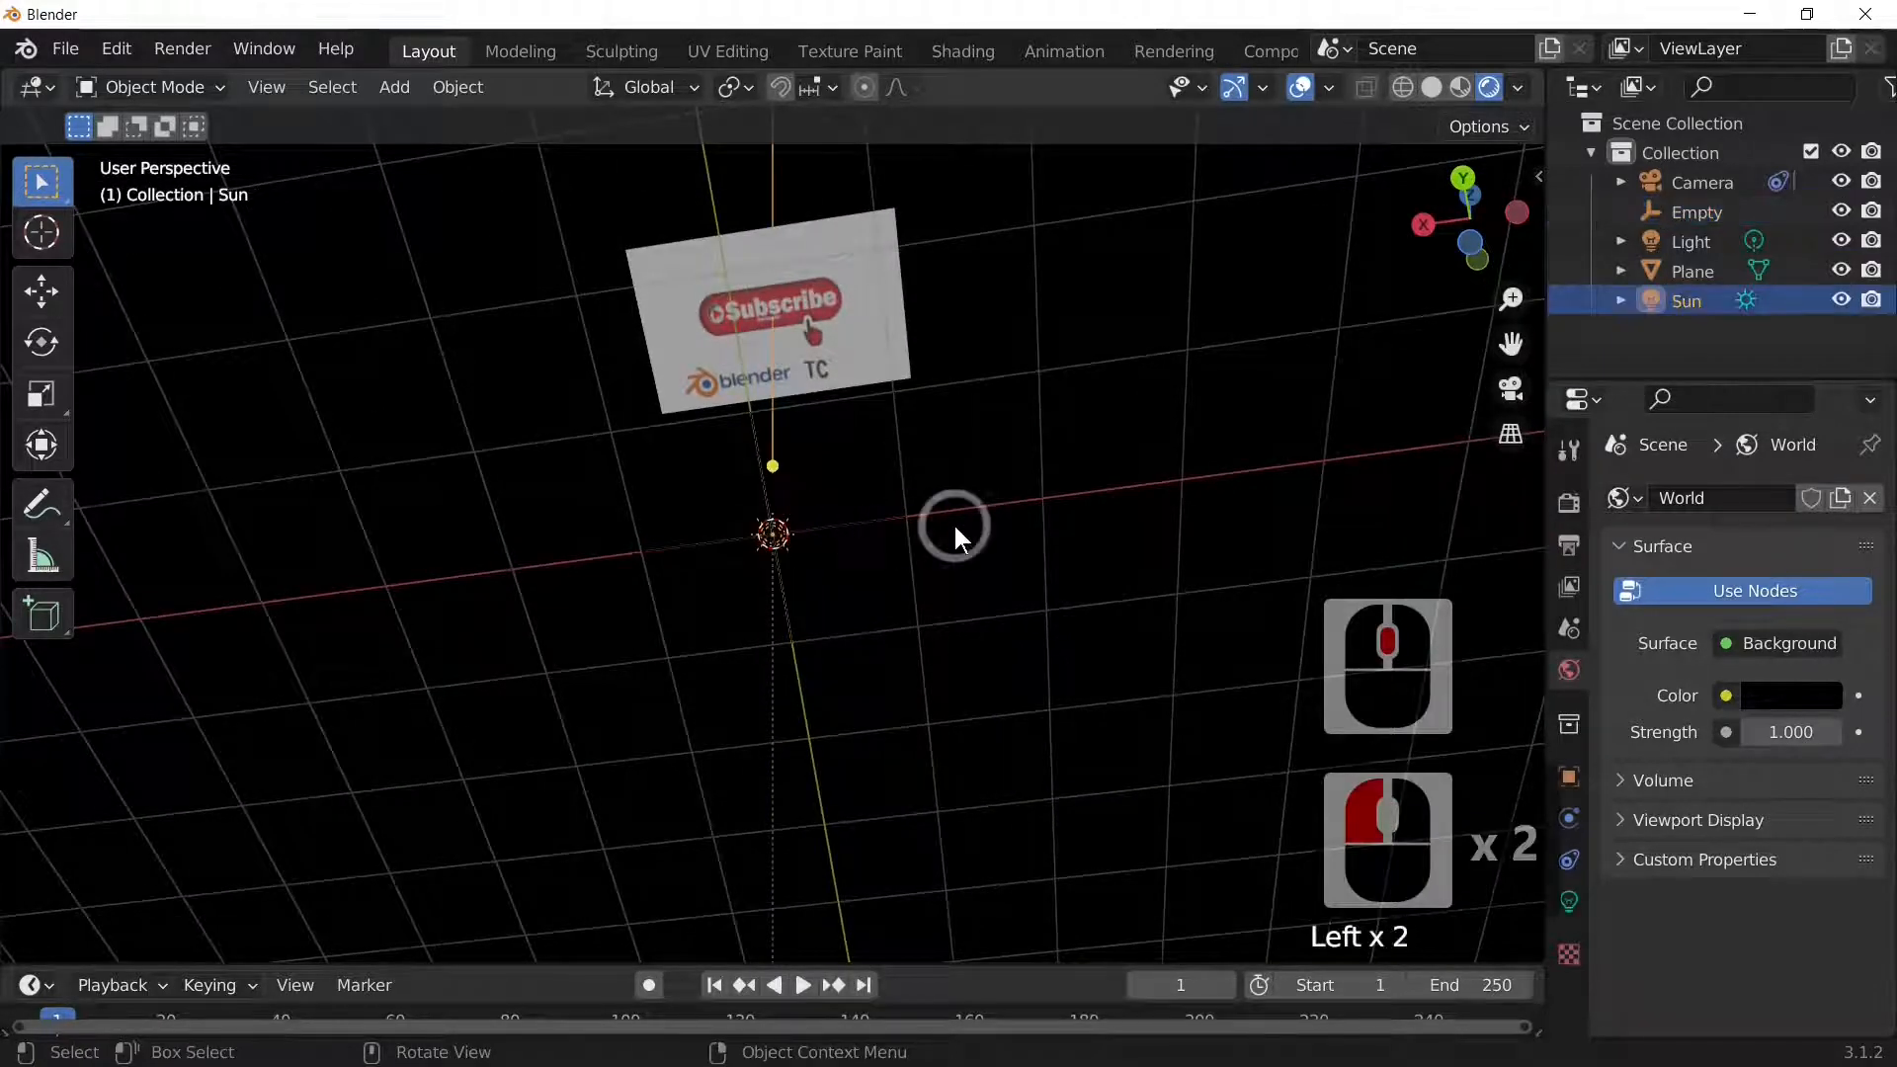
pyautogui.press('r')
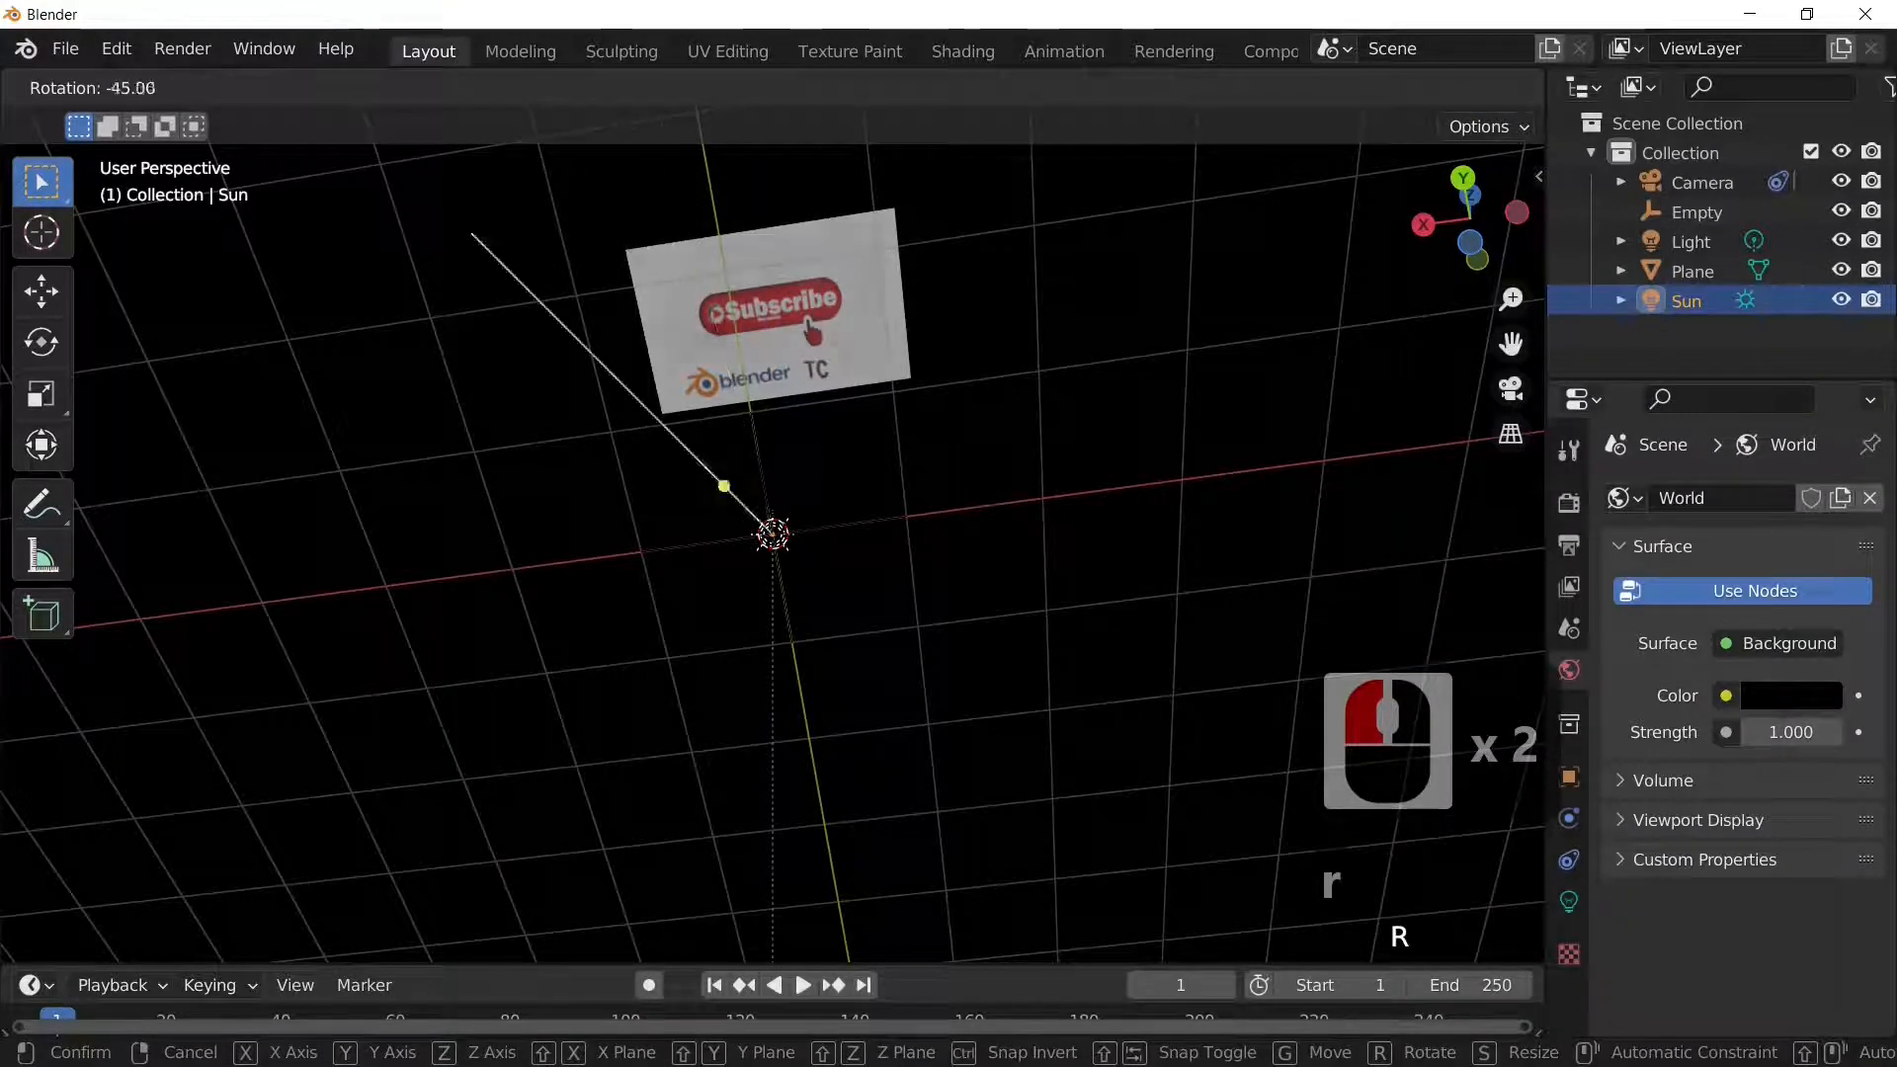
pyautogui.click(793, 524)
# Step: Reselect the image plane and bring up the render properties
pyautogui.moveTo(910, 608); pyautogui.dragTo(875, 696, button='middle')
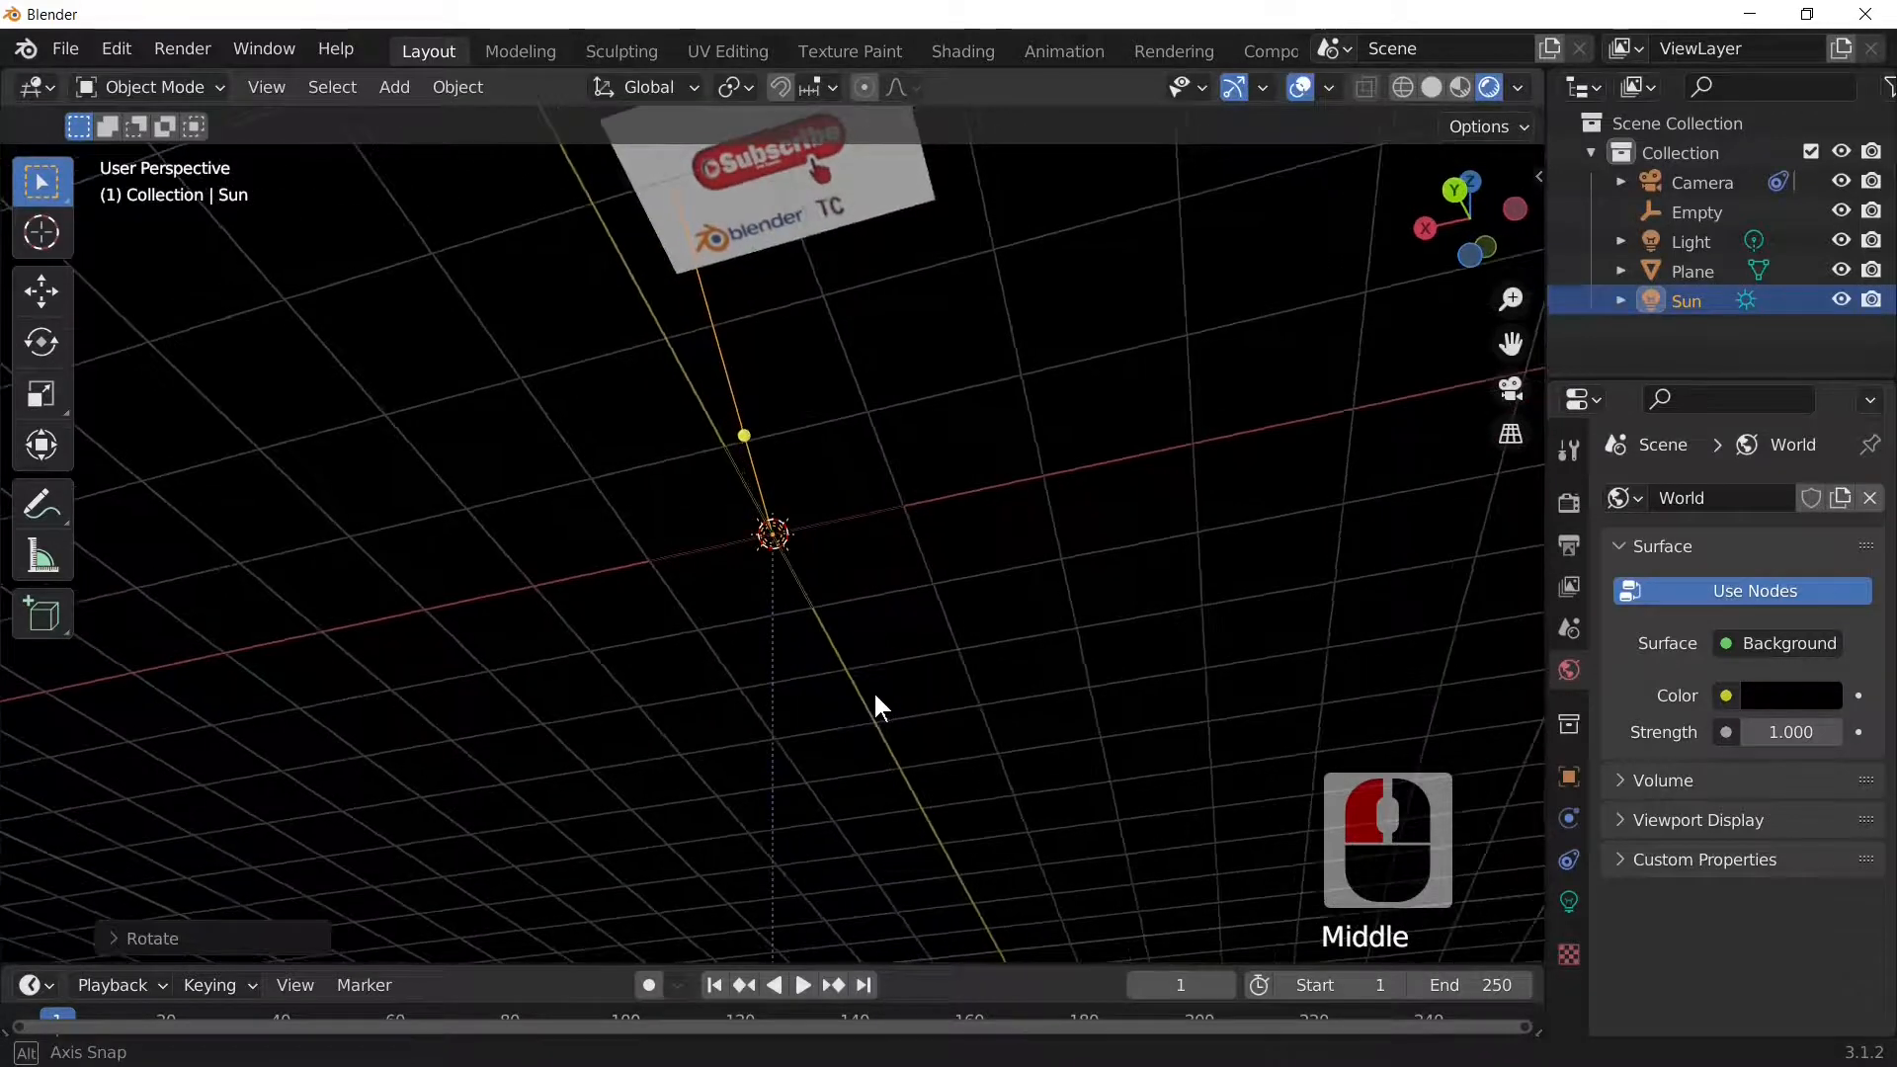
pyautogui.scroll(-3, 876, 705)
pyautogui.click(857, 280)
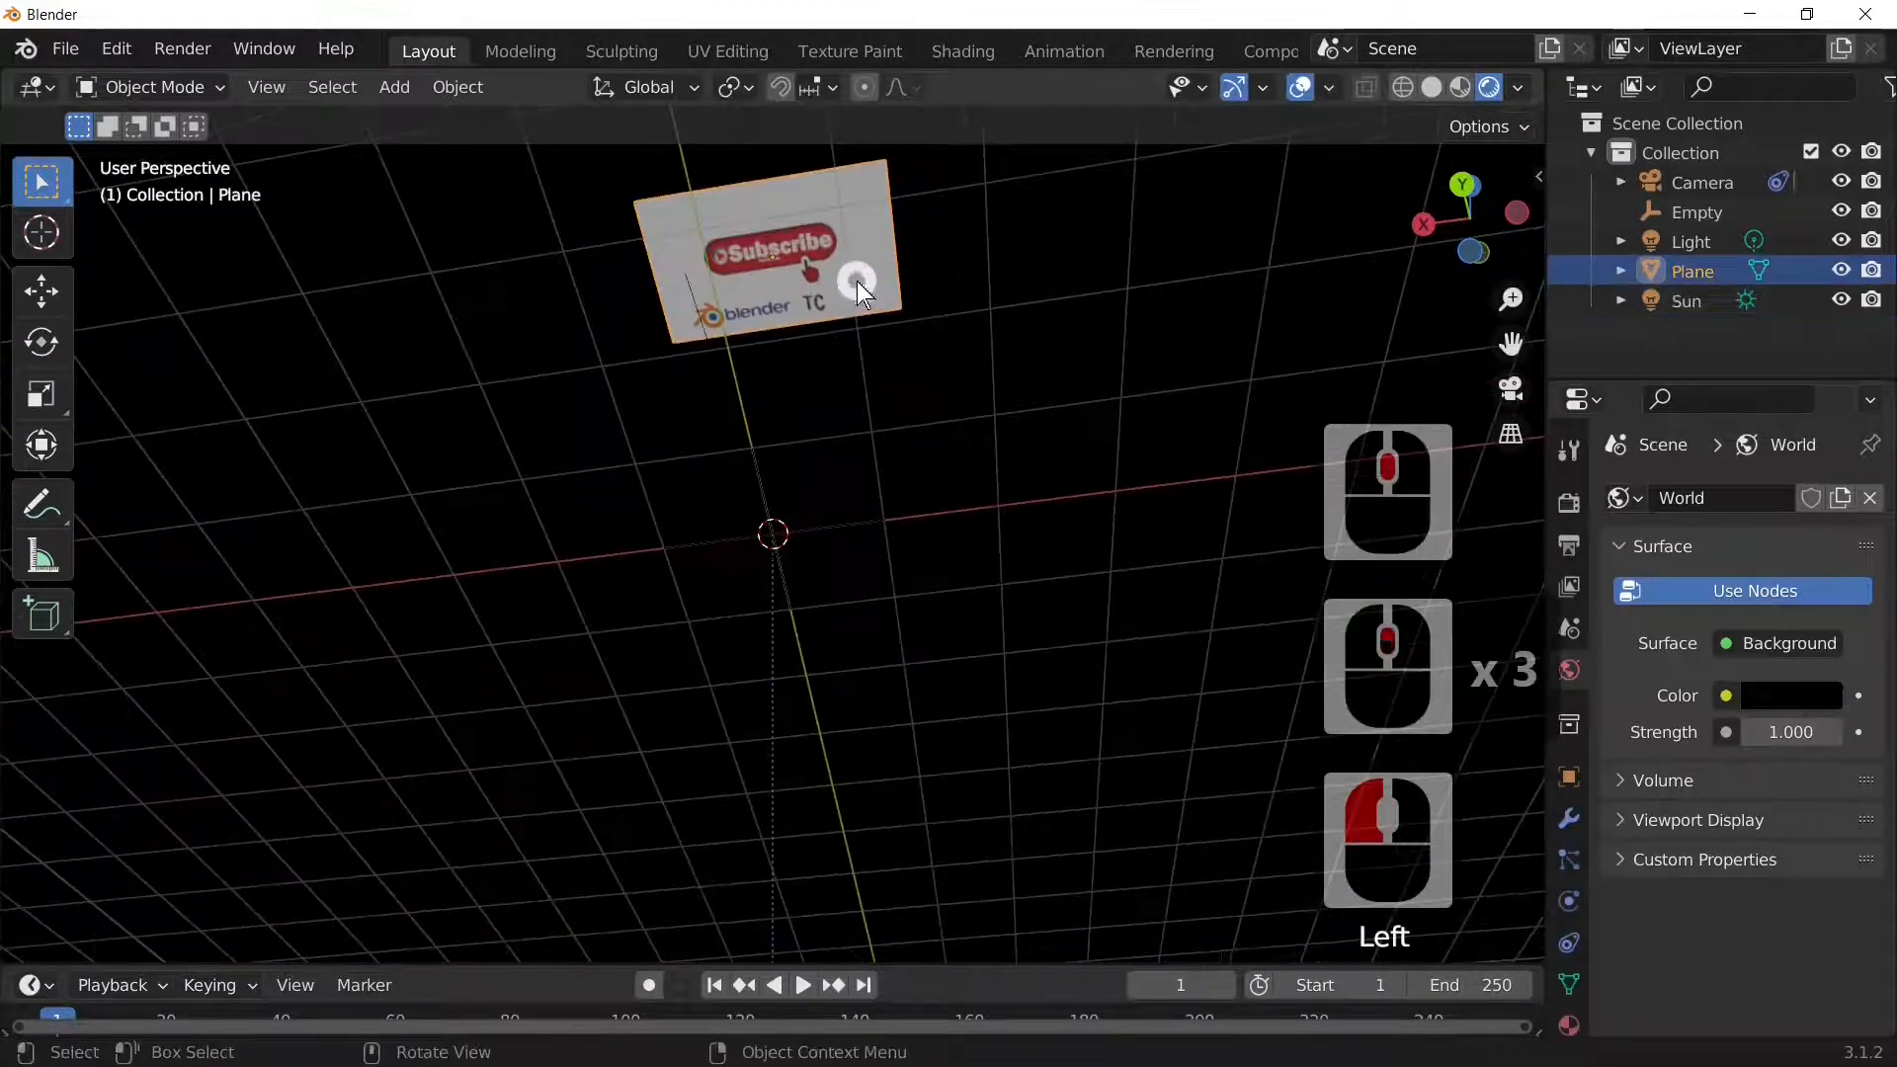
pyautogui.moveTo(857, 281); pyautogui.dragTo(906, 330, button='middle')
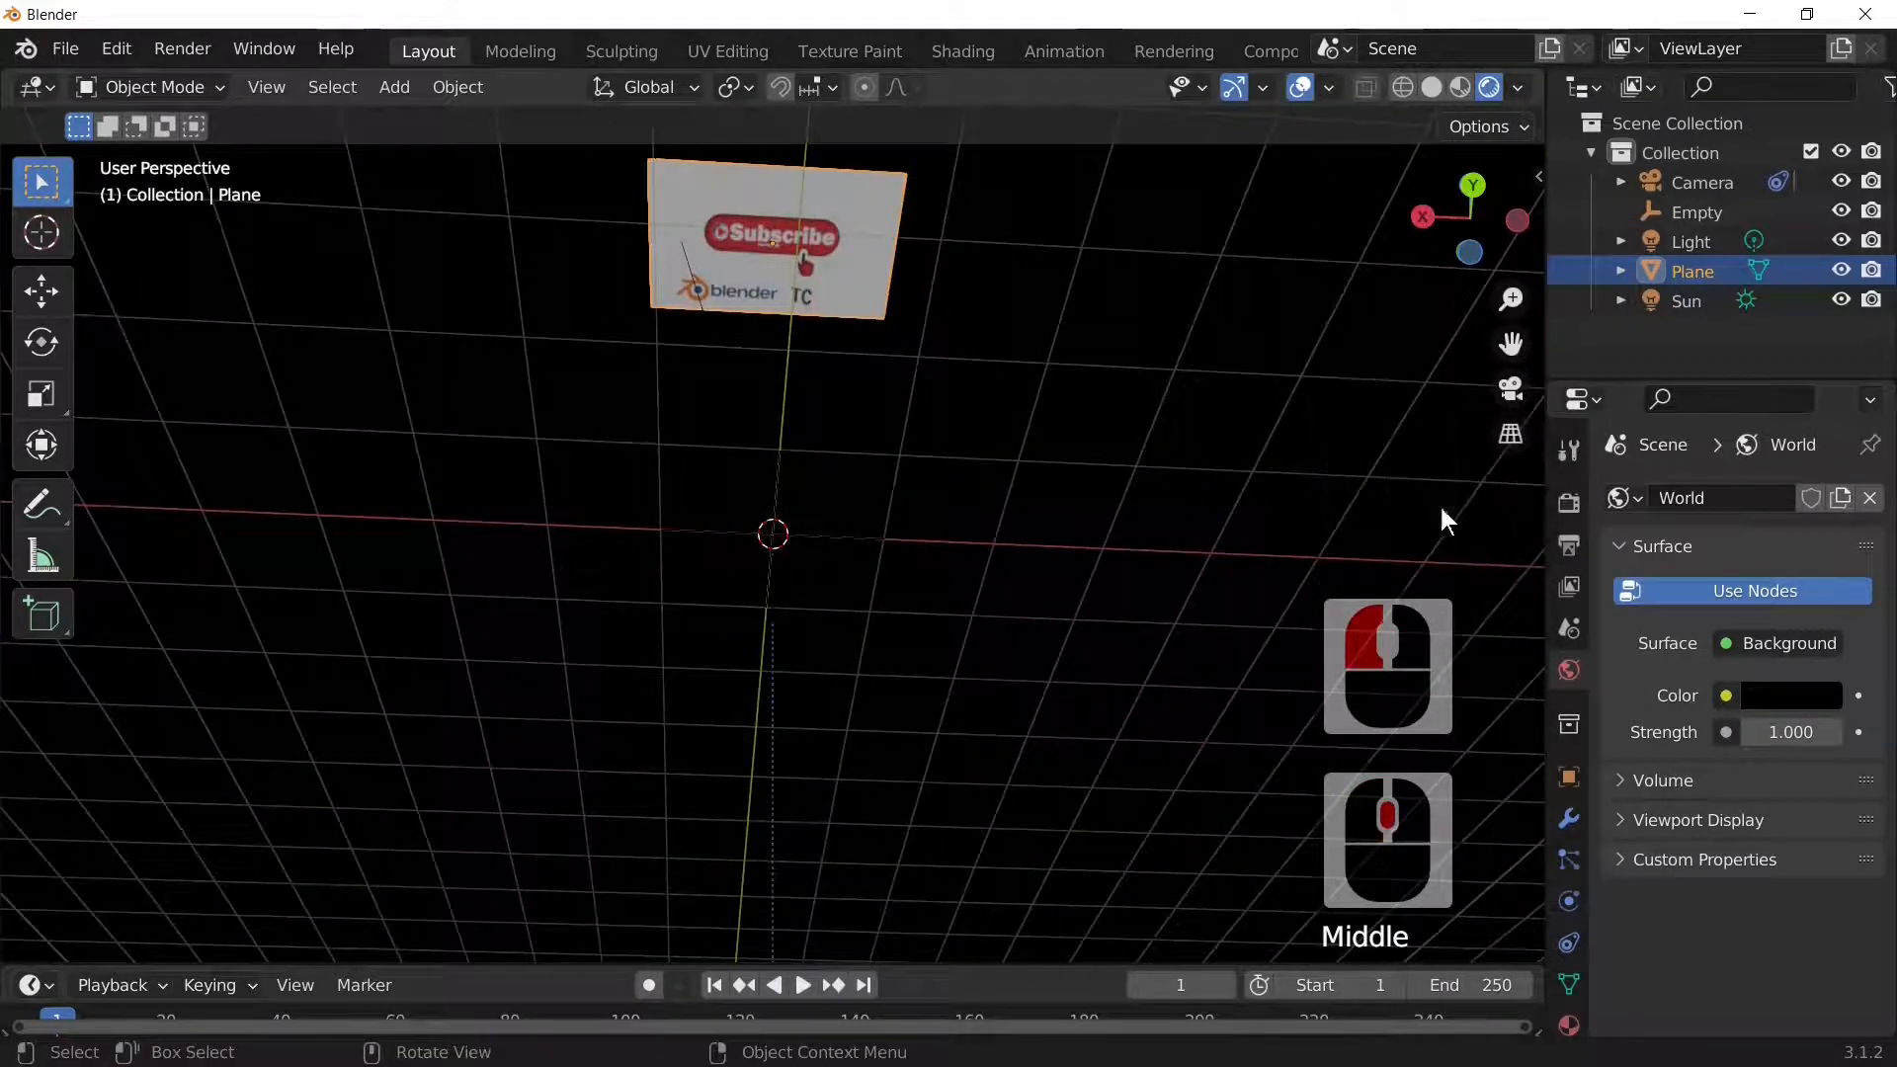
pyautogui.click(1567, 502)
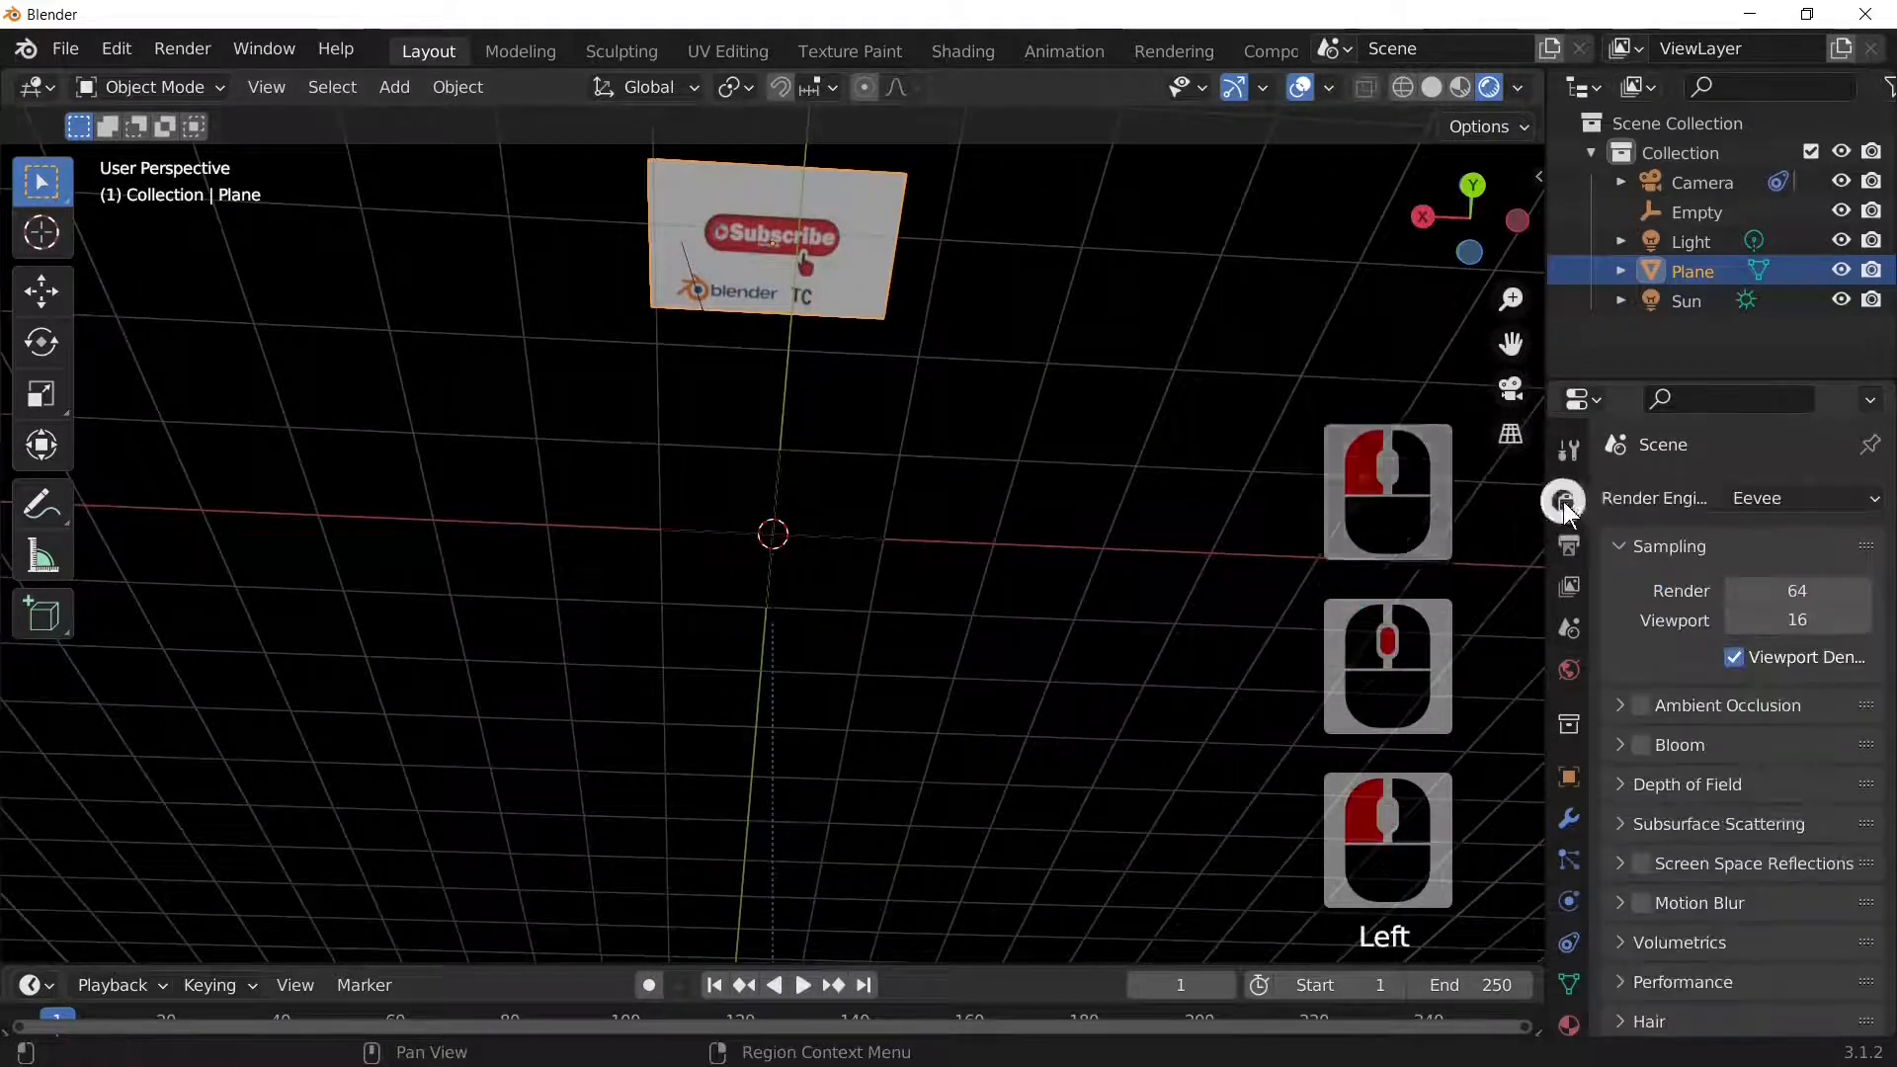
# Step: Tick Ambient Occlusion, Bloom and Screen Space Reflections in the Eevee Render Properties
pyautogui.scroll(4, 1647, 703)
pyautogui.click(1641, 705)
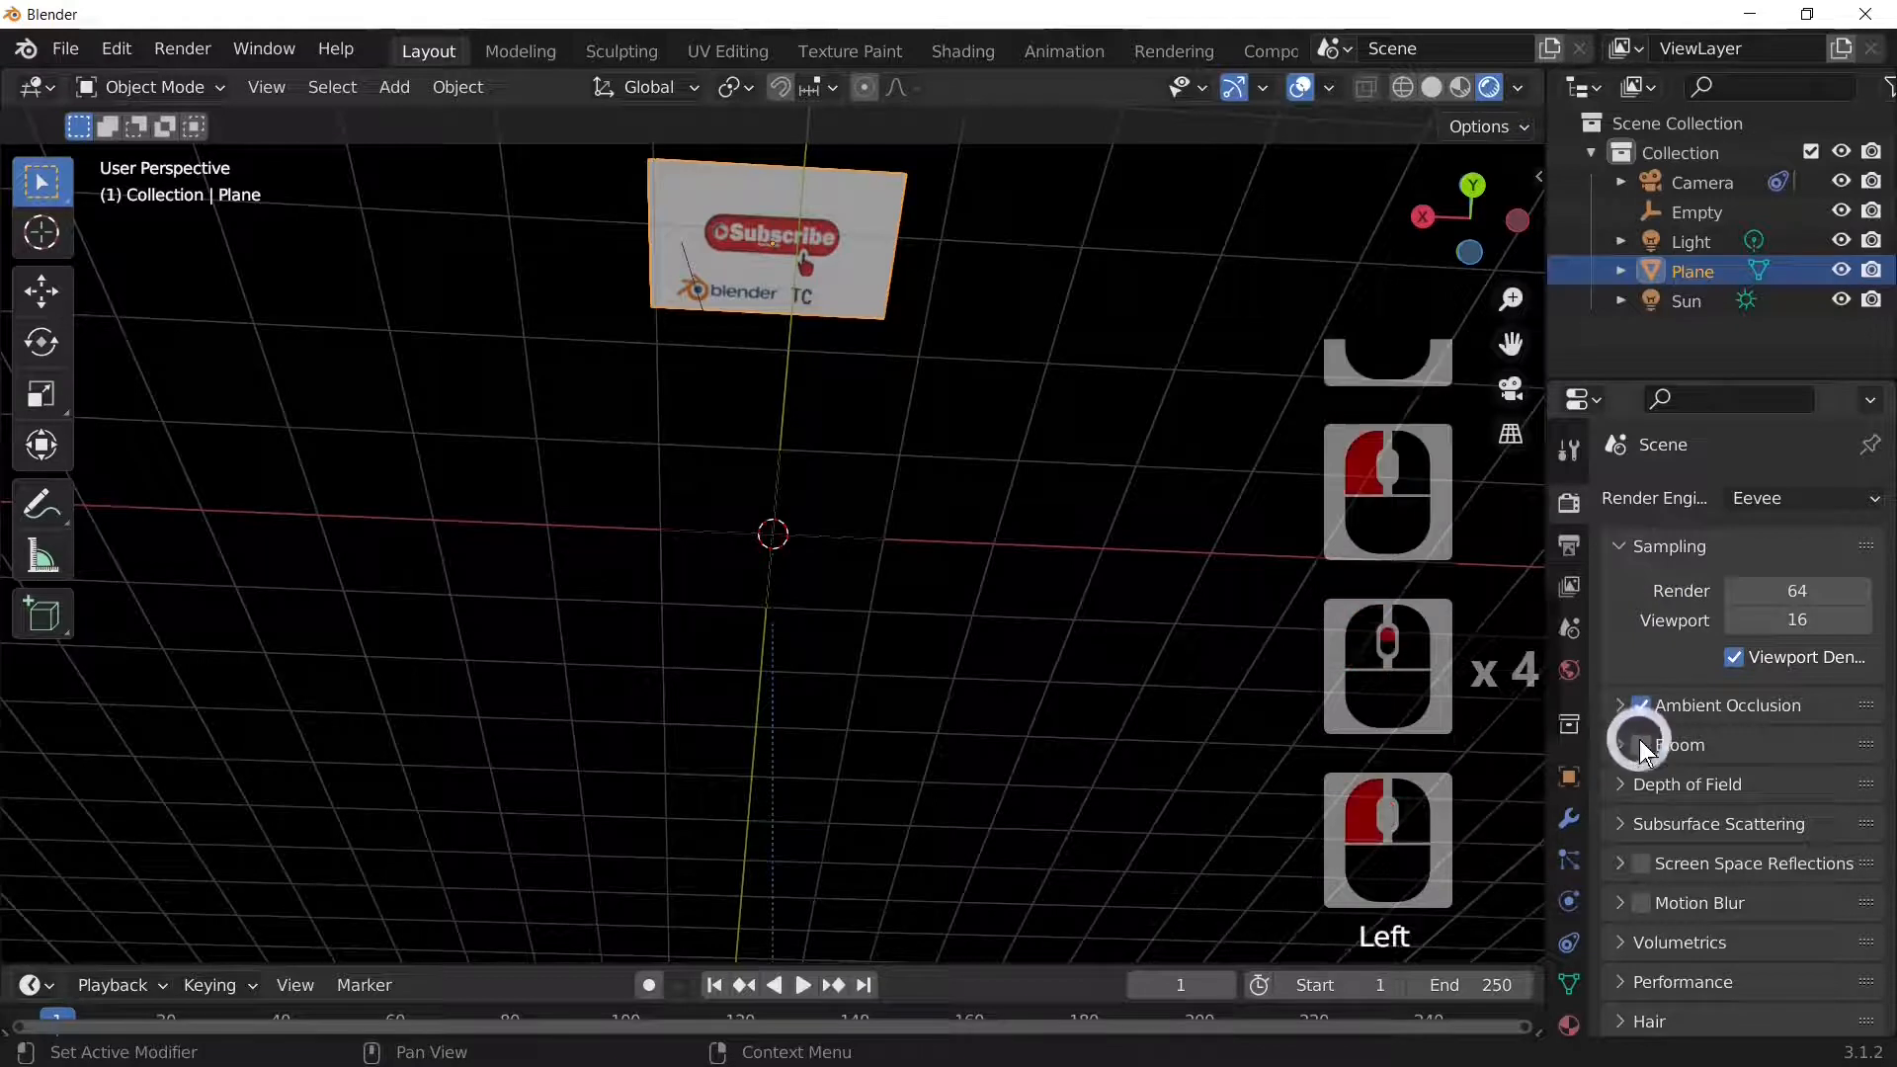
pyautogui.click(1641, 744)
pyautogui.click(1641, 863)
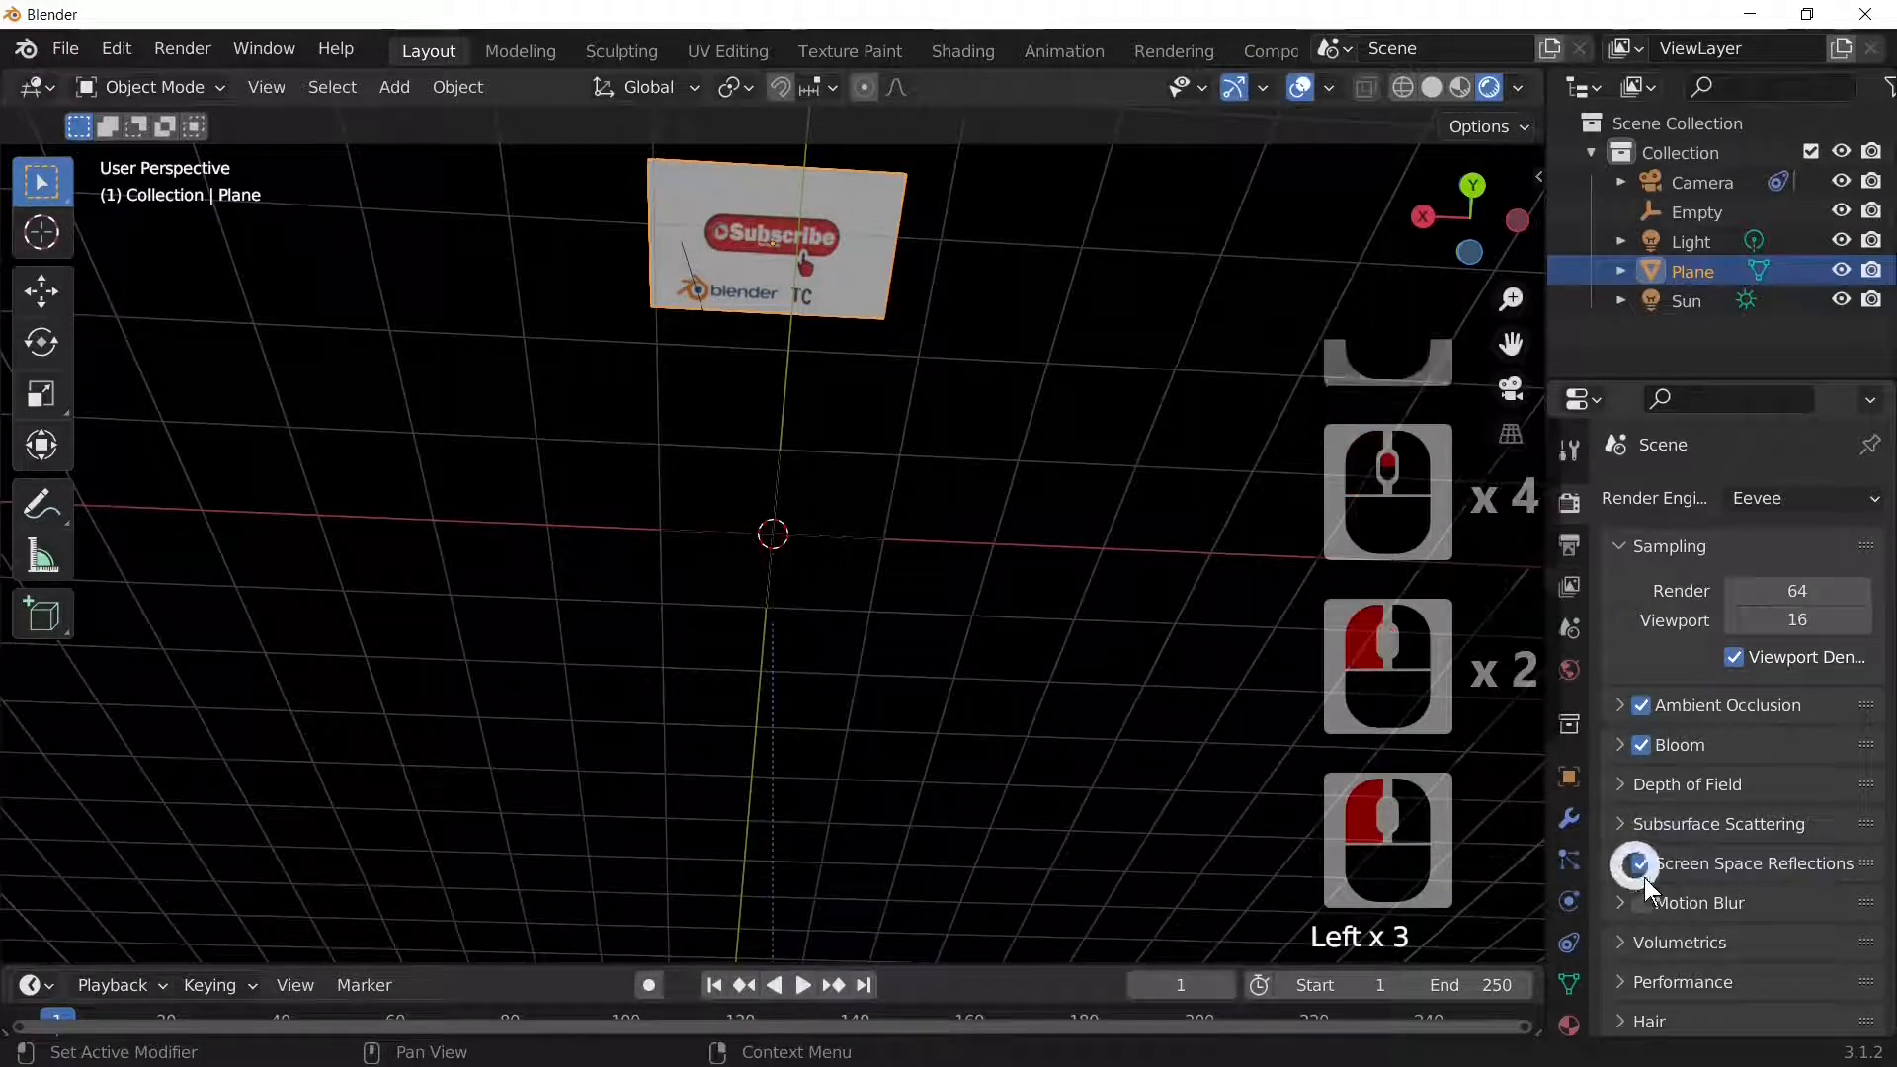
# Step: Select the image plane, view it through the camera, and preview the animation from frame 1
pyautogui.moveTo(1158, 412); pyautogui.dragTo(957, 508, button='middle')
pyautogui.moveTo(602, 421); pyautogui.dragTo(898, 587)
pyautogui.scroll(-3, 817, 489)
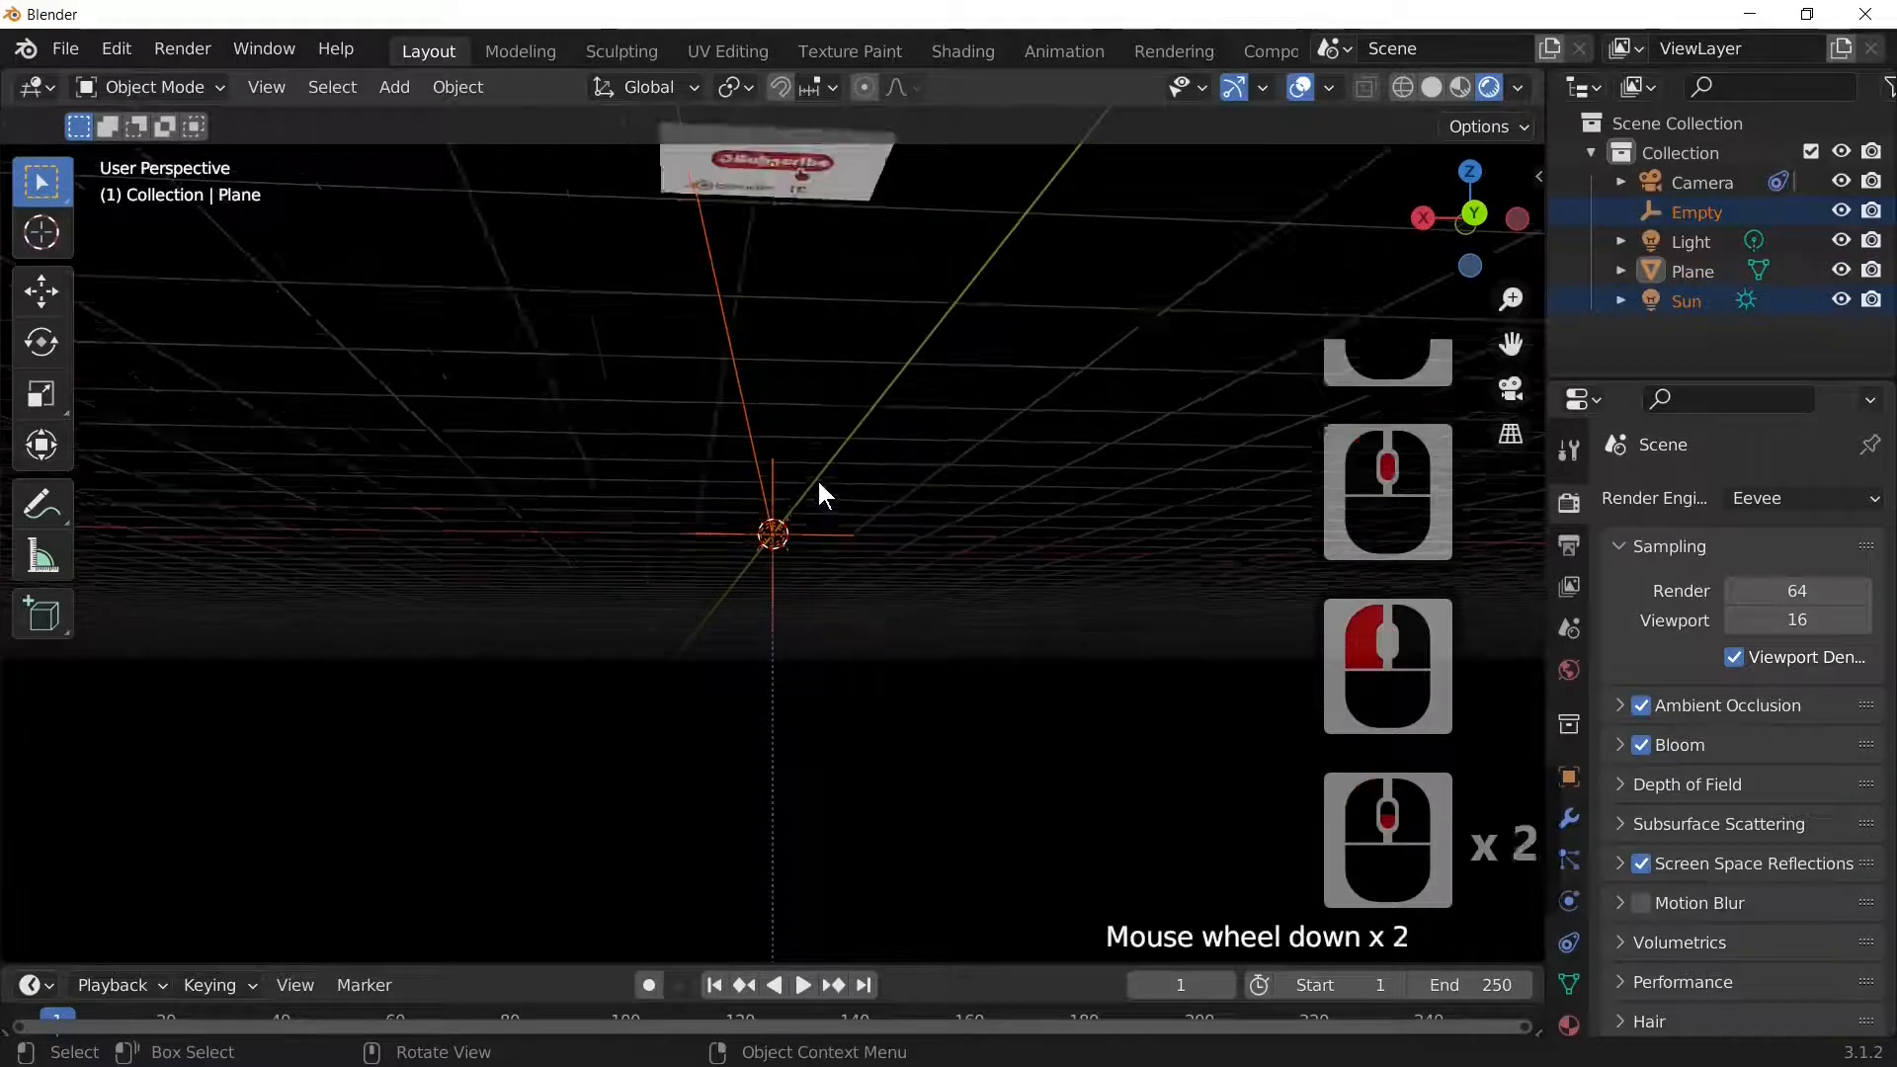
pyautogui.scroll(3, 819, 489)
pyautogui.scroll(-4, 818, 480)
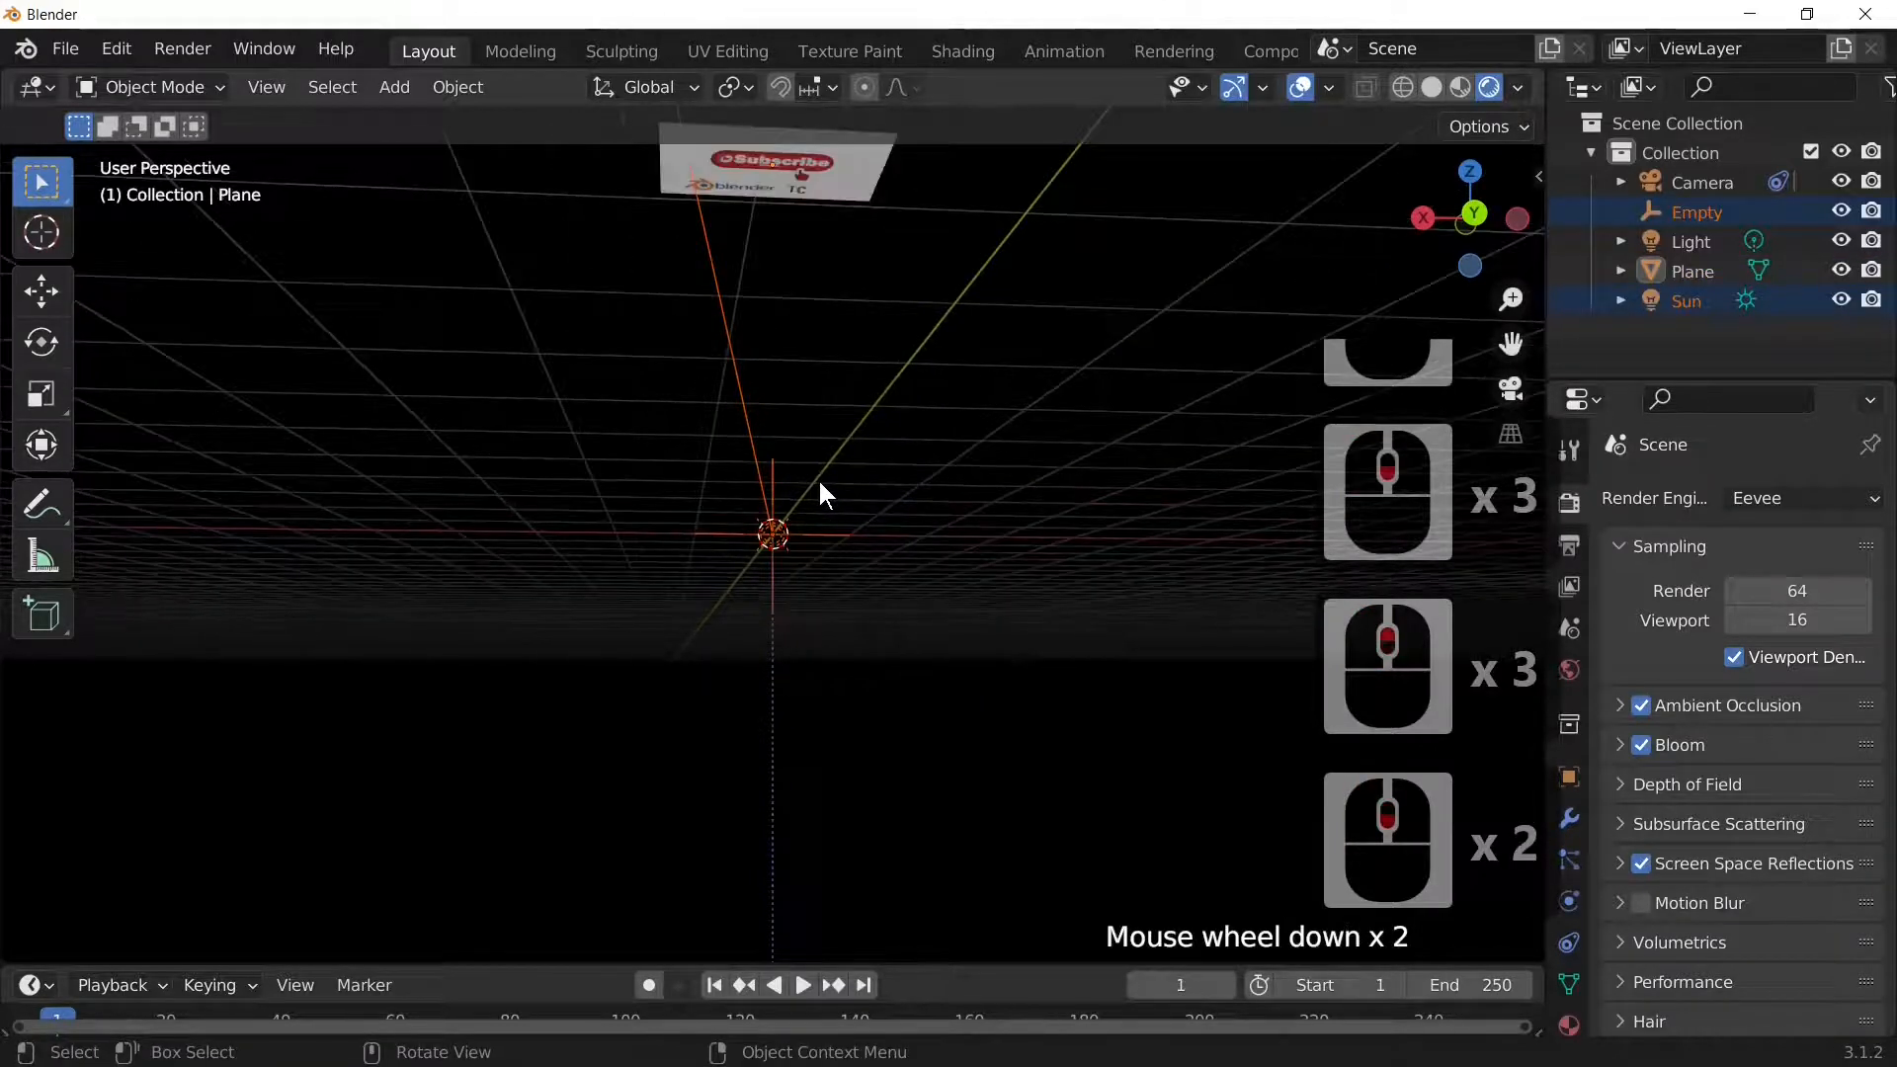
pyautogui.click(799, 262)
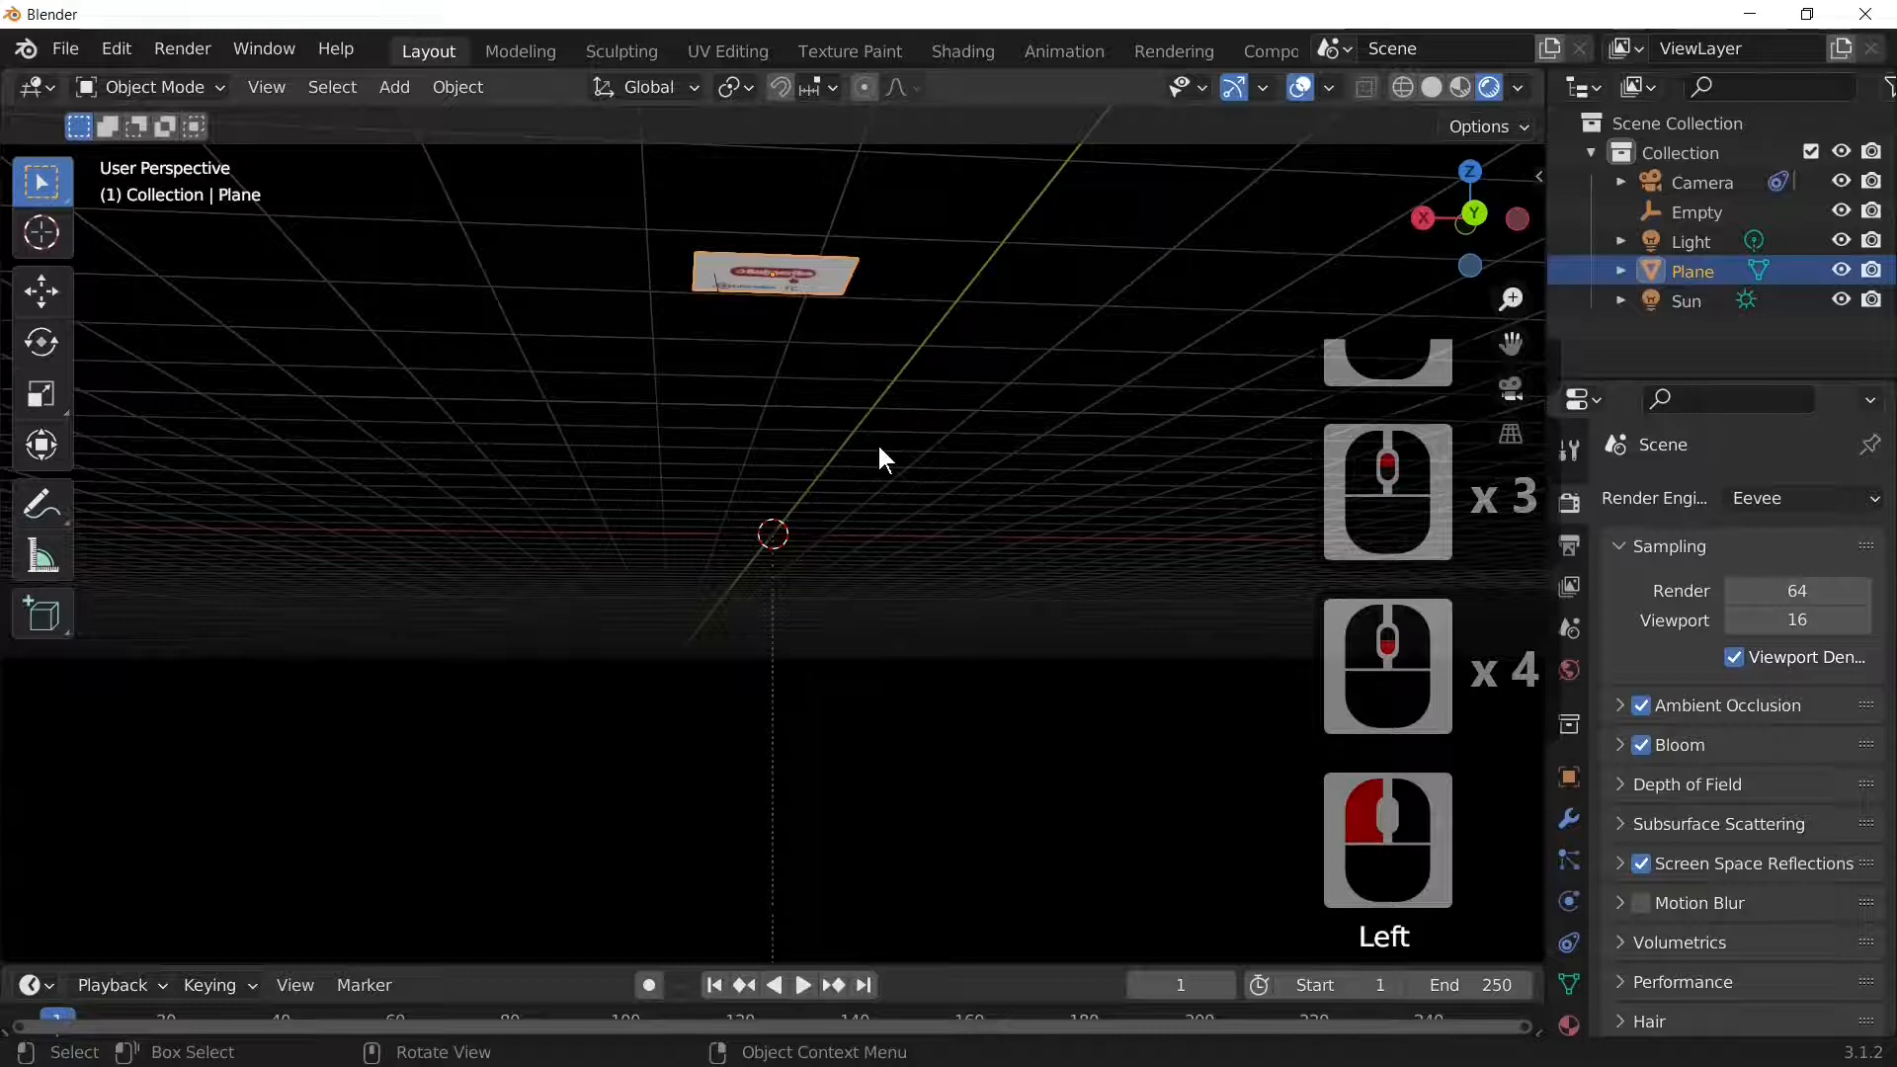
pyautogui.scroll(2, 878, 445)
pyautogui.scroll(-3, 877, 442)
pyautogui.moveTo(878, 443); pyautogui.dragTo(867, 274, button='middle')
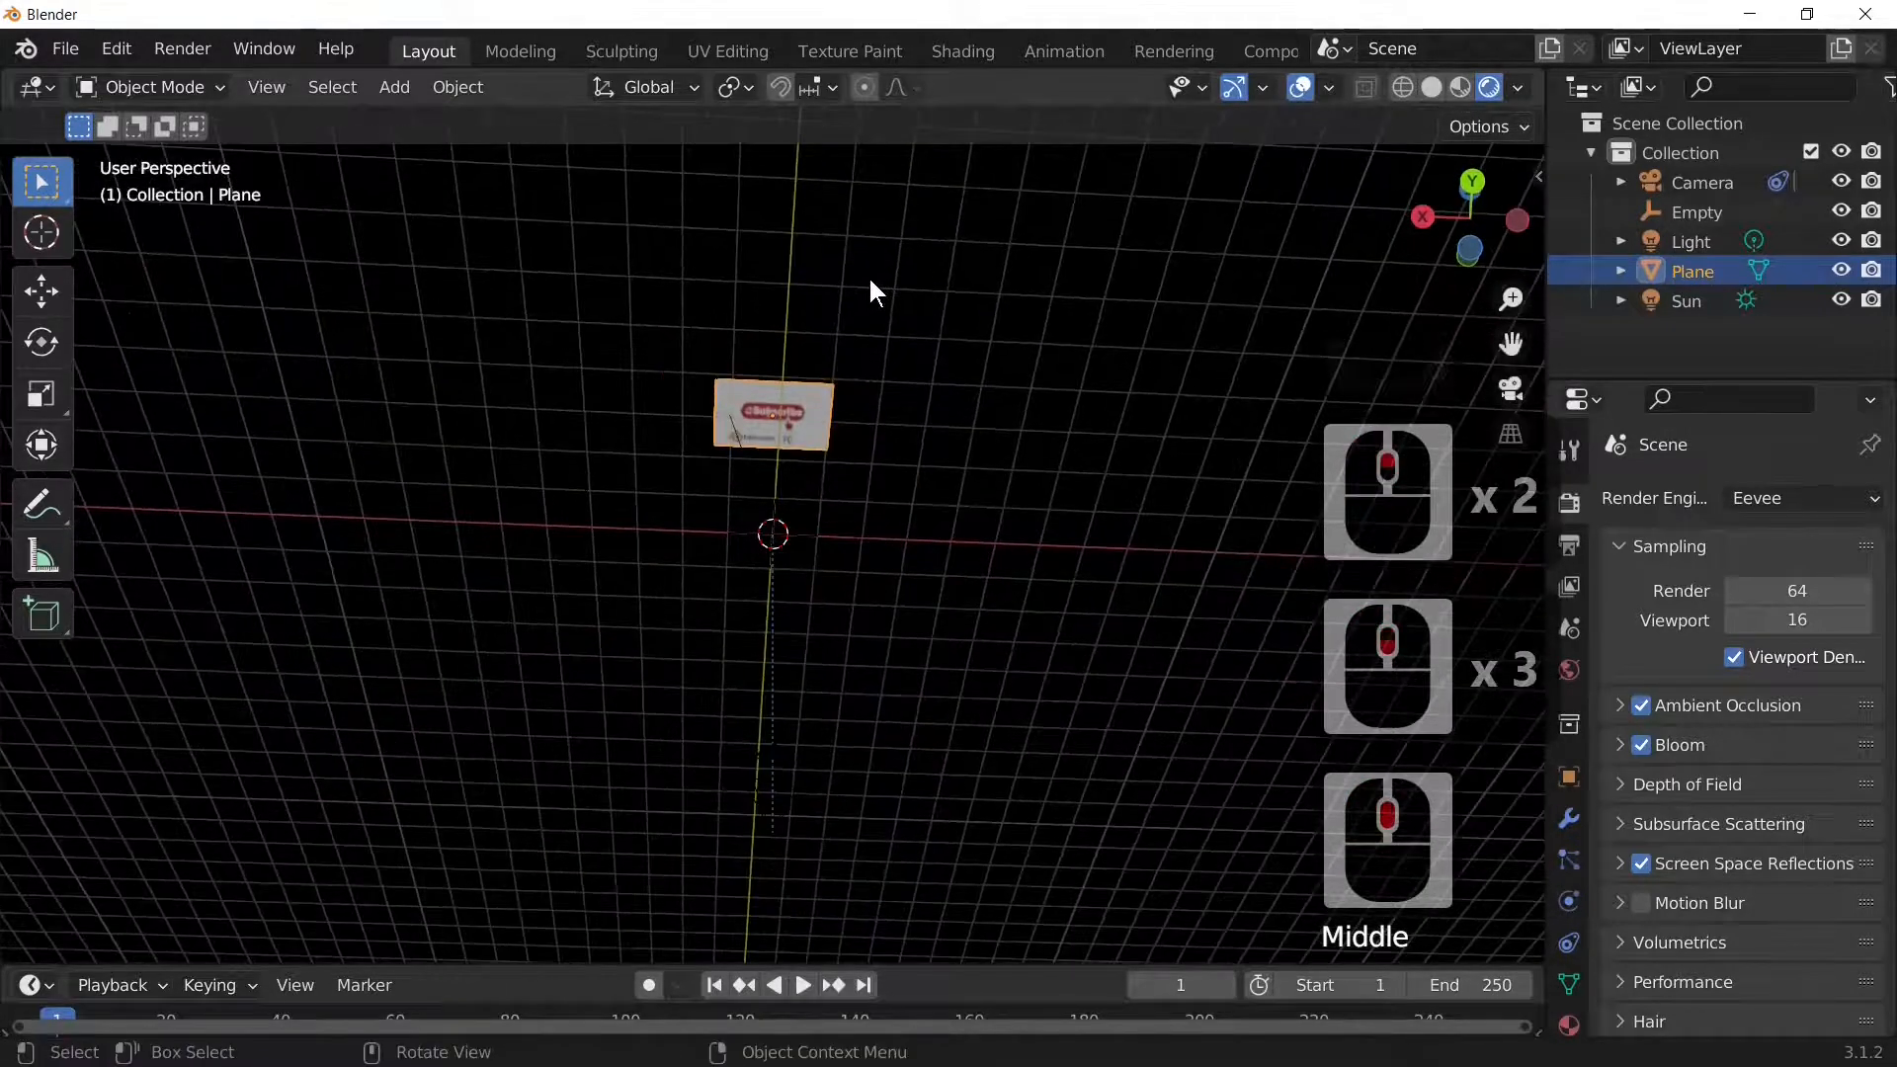
pyautogui.press('KP_0')
pyautogui.press('space')
pyautogui.hotkey('shift', 'Left')
# Step: Reframe the view so the plane sits lower and select the image plane again
pyautogui.moveTo(885, 868); pyautogui.dragTo(917, 224, button='middle')
pyautogui.scroll(-7, 905, 220)
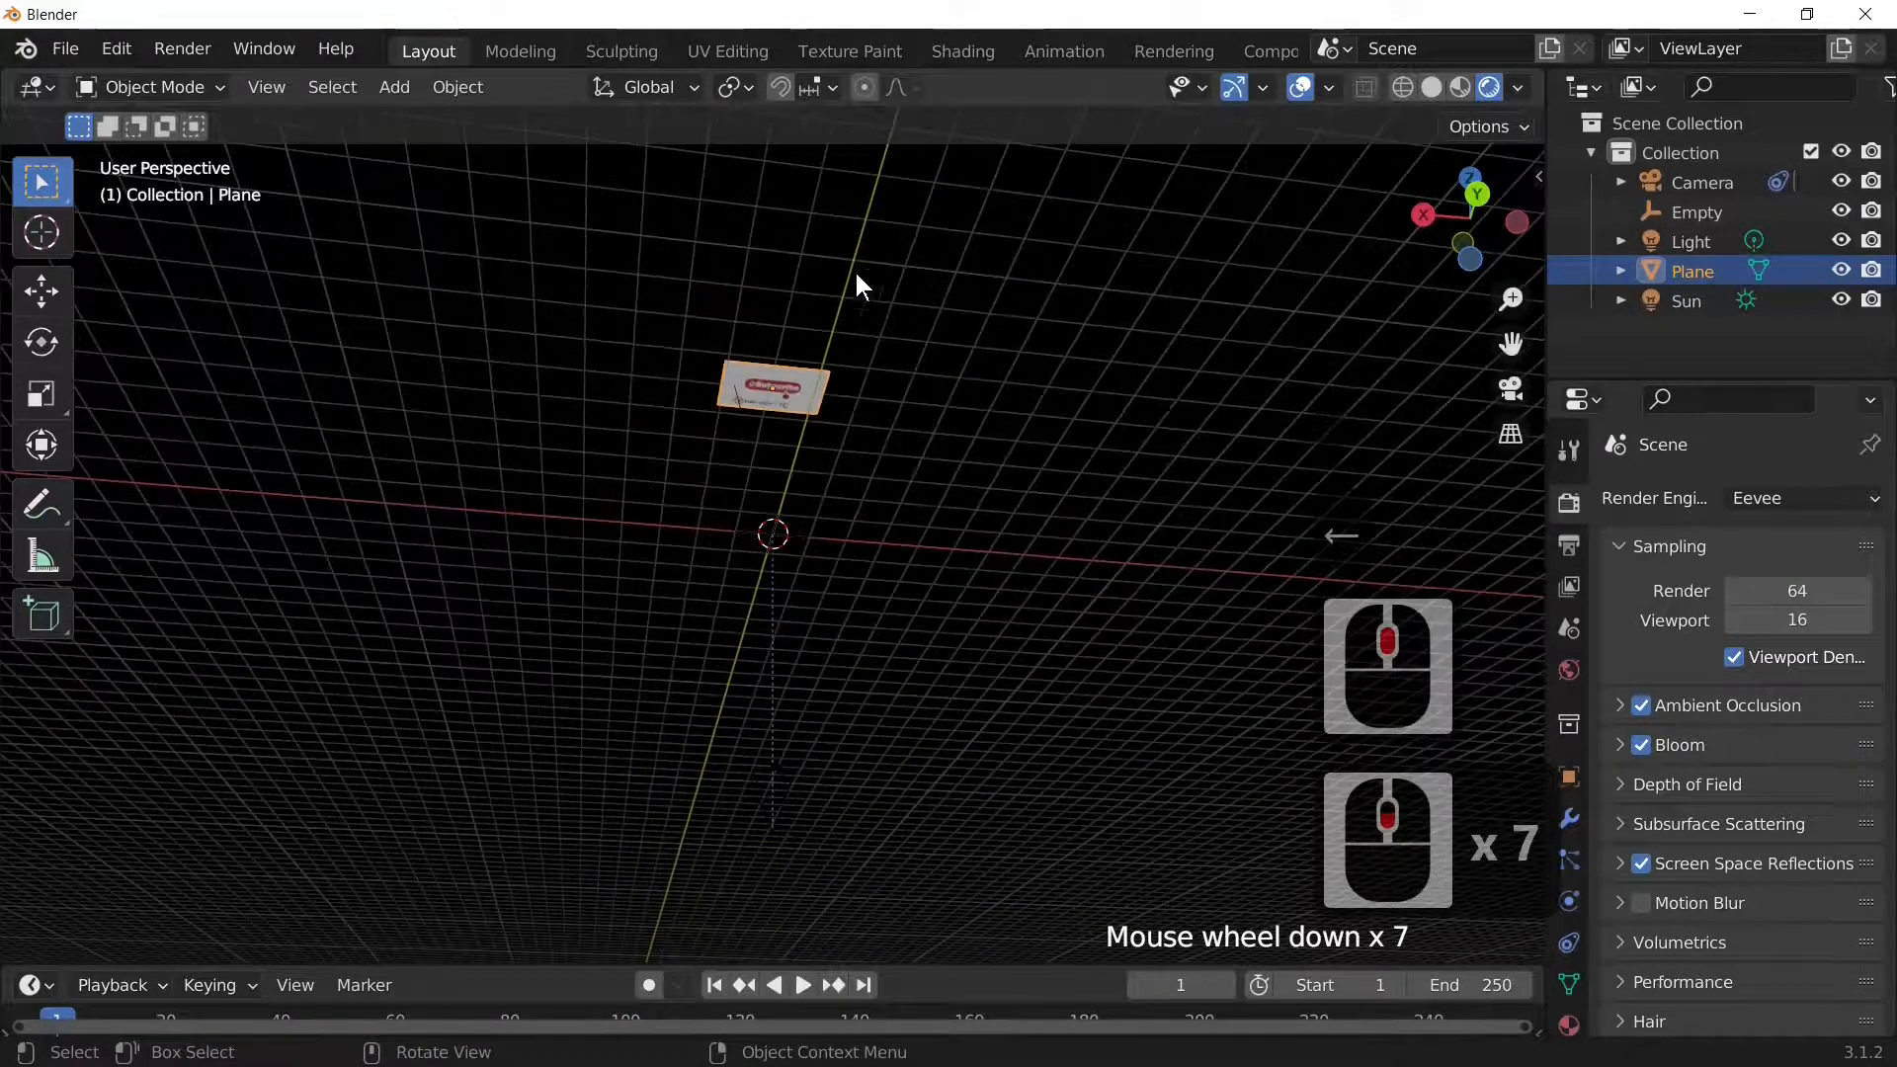
pyautogui.scroll(3, 830, 395)
pyautogui.keyDown('shift'); pyautogui.moveTo(837, 353); pyautogui.dragTo(896, 528, button='middle'); pyautogui.keyUp('shift')
pyautogui.click(874, 437)
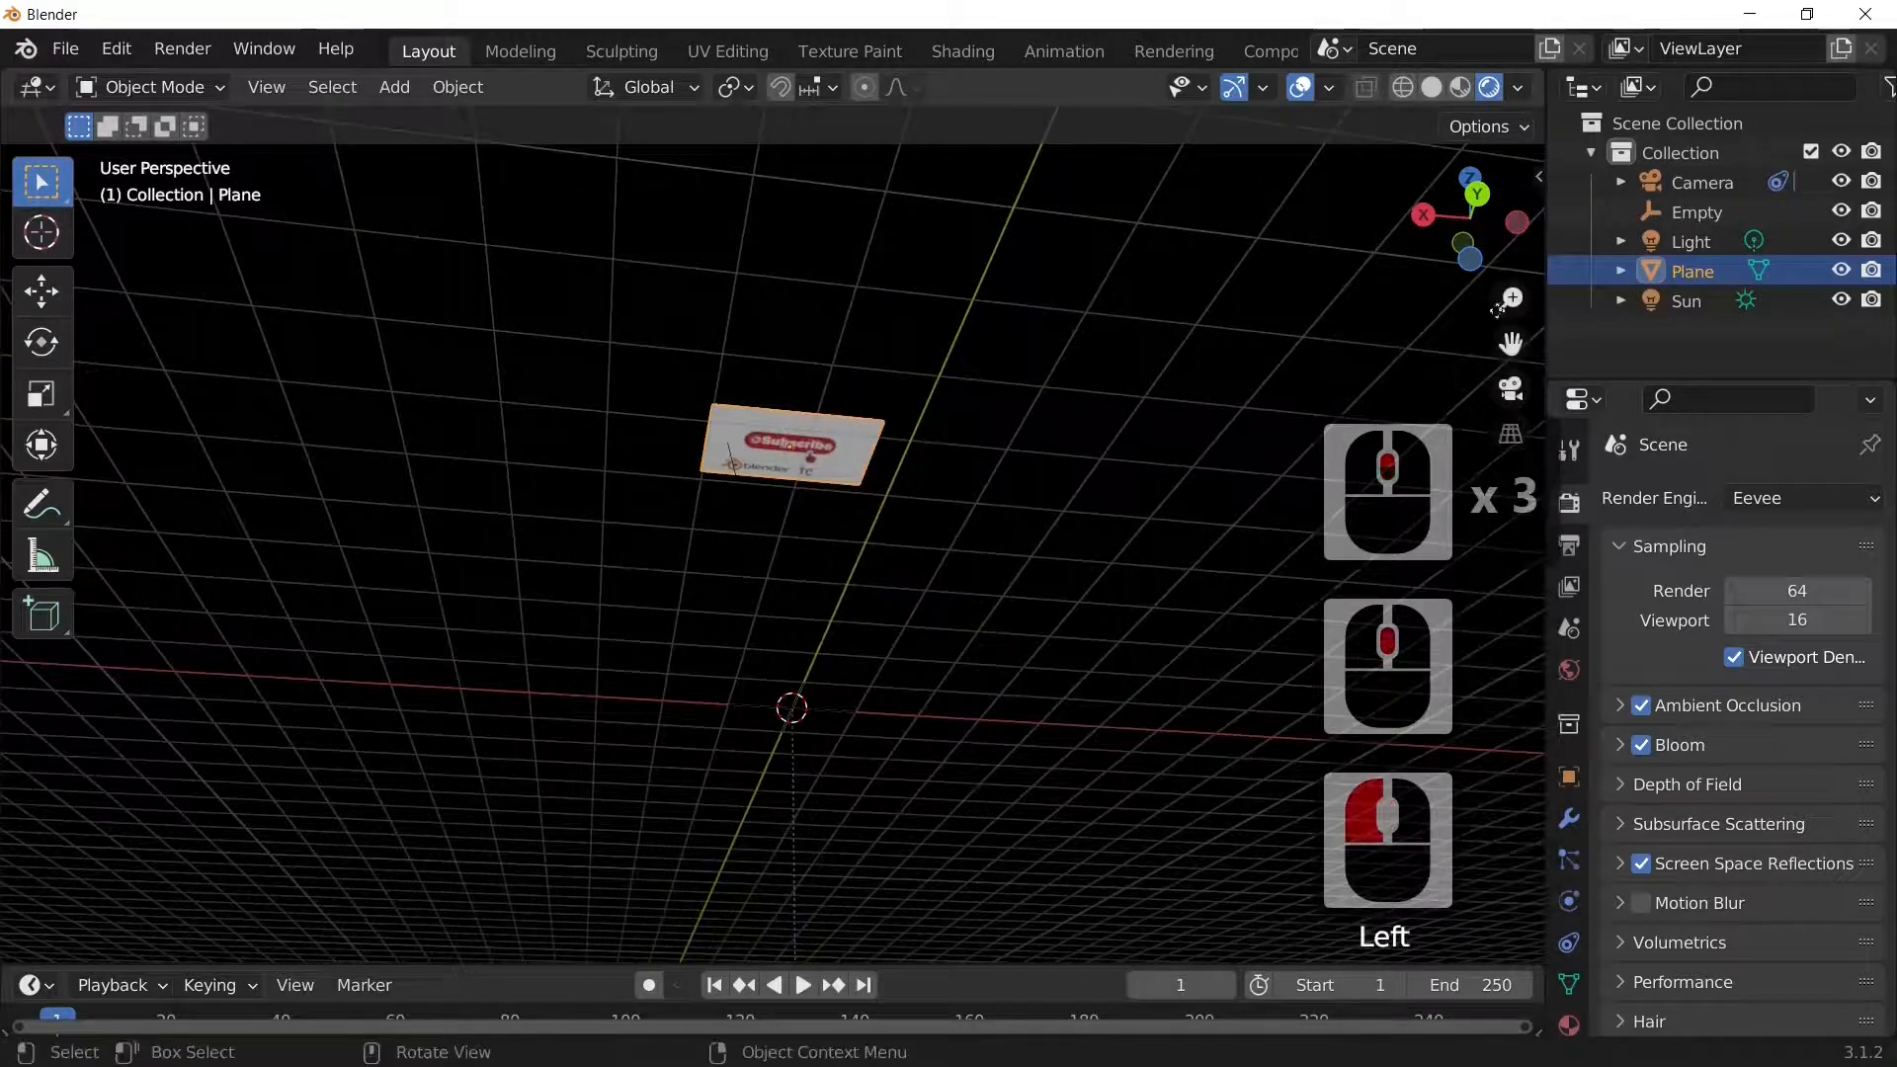
pyautogui.click(400, 88)
pyautogui.moveTo(436, 114)
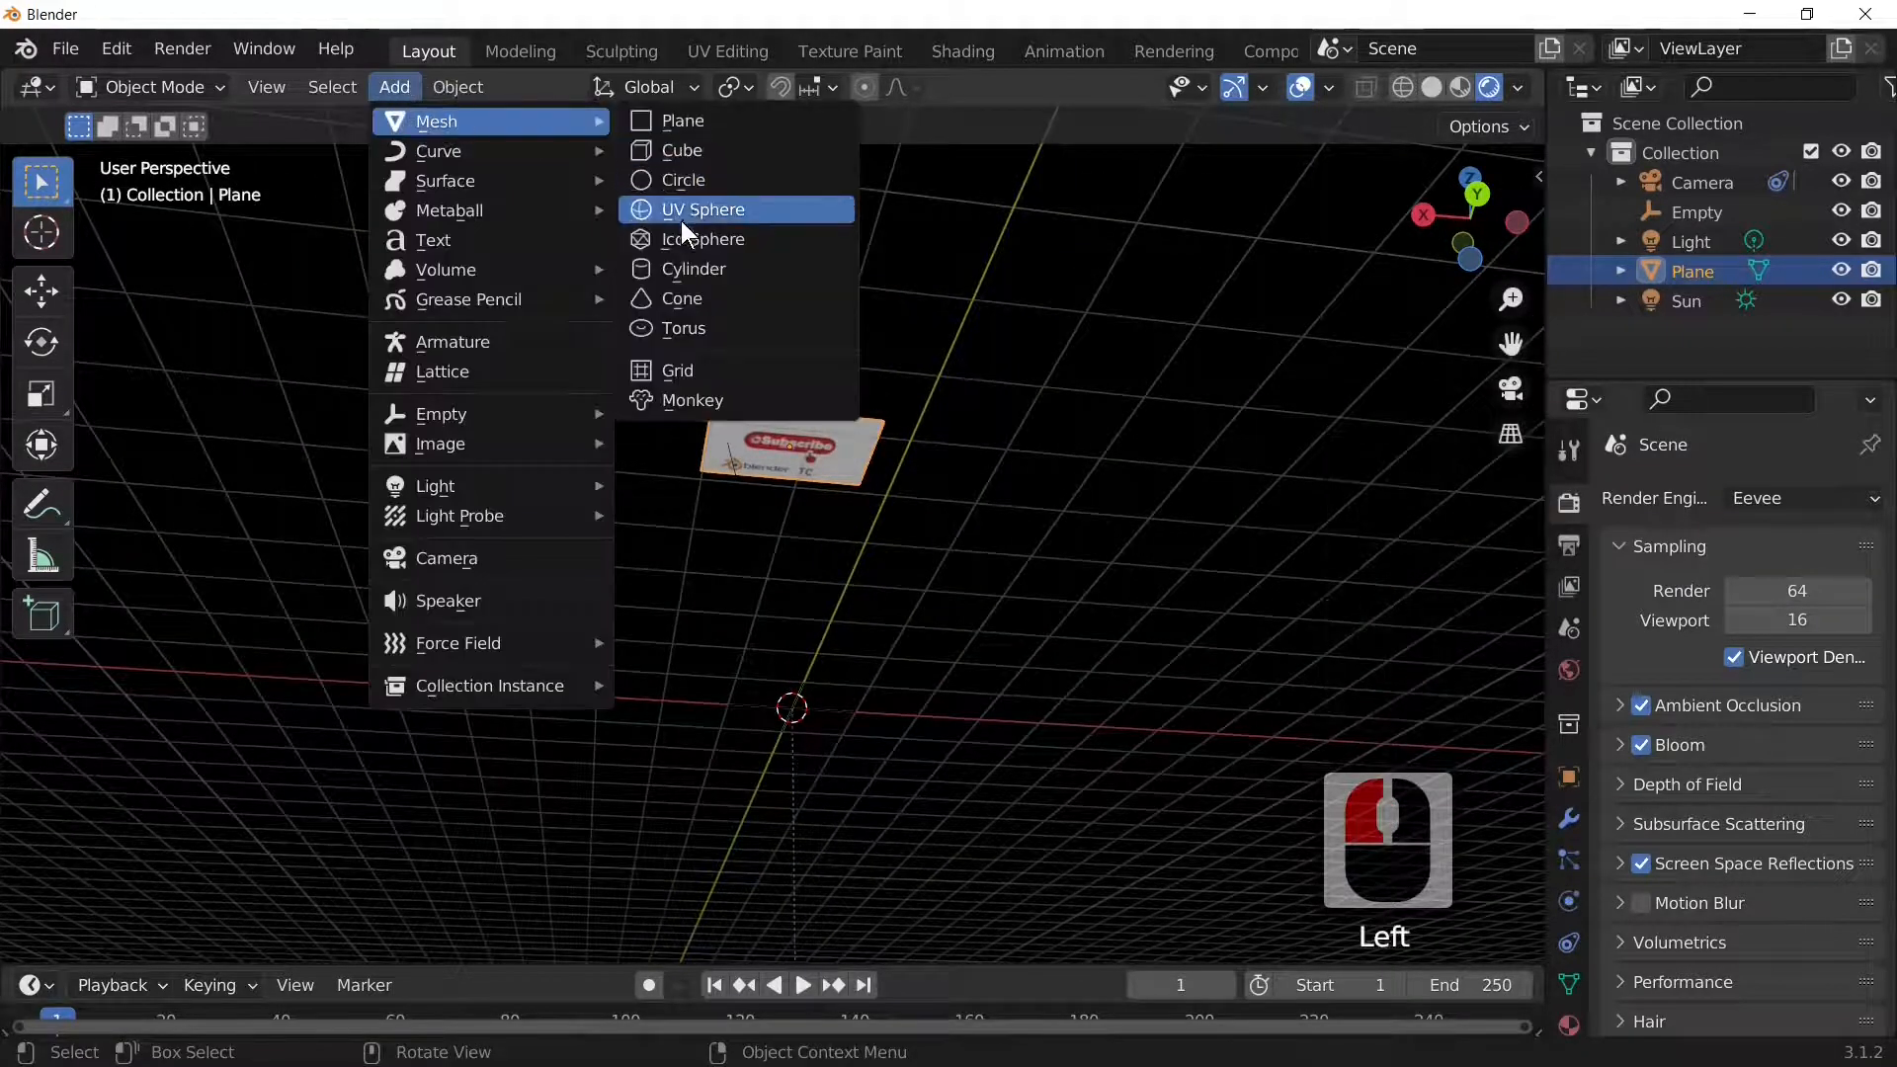
# Step: Add a cone mesh and move it along Z to sit below the image plane
pyautogui.click(682, 295)
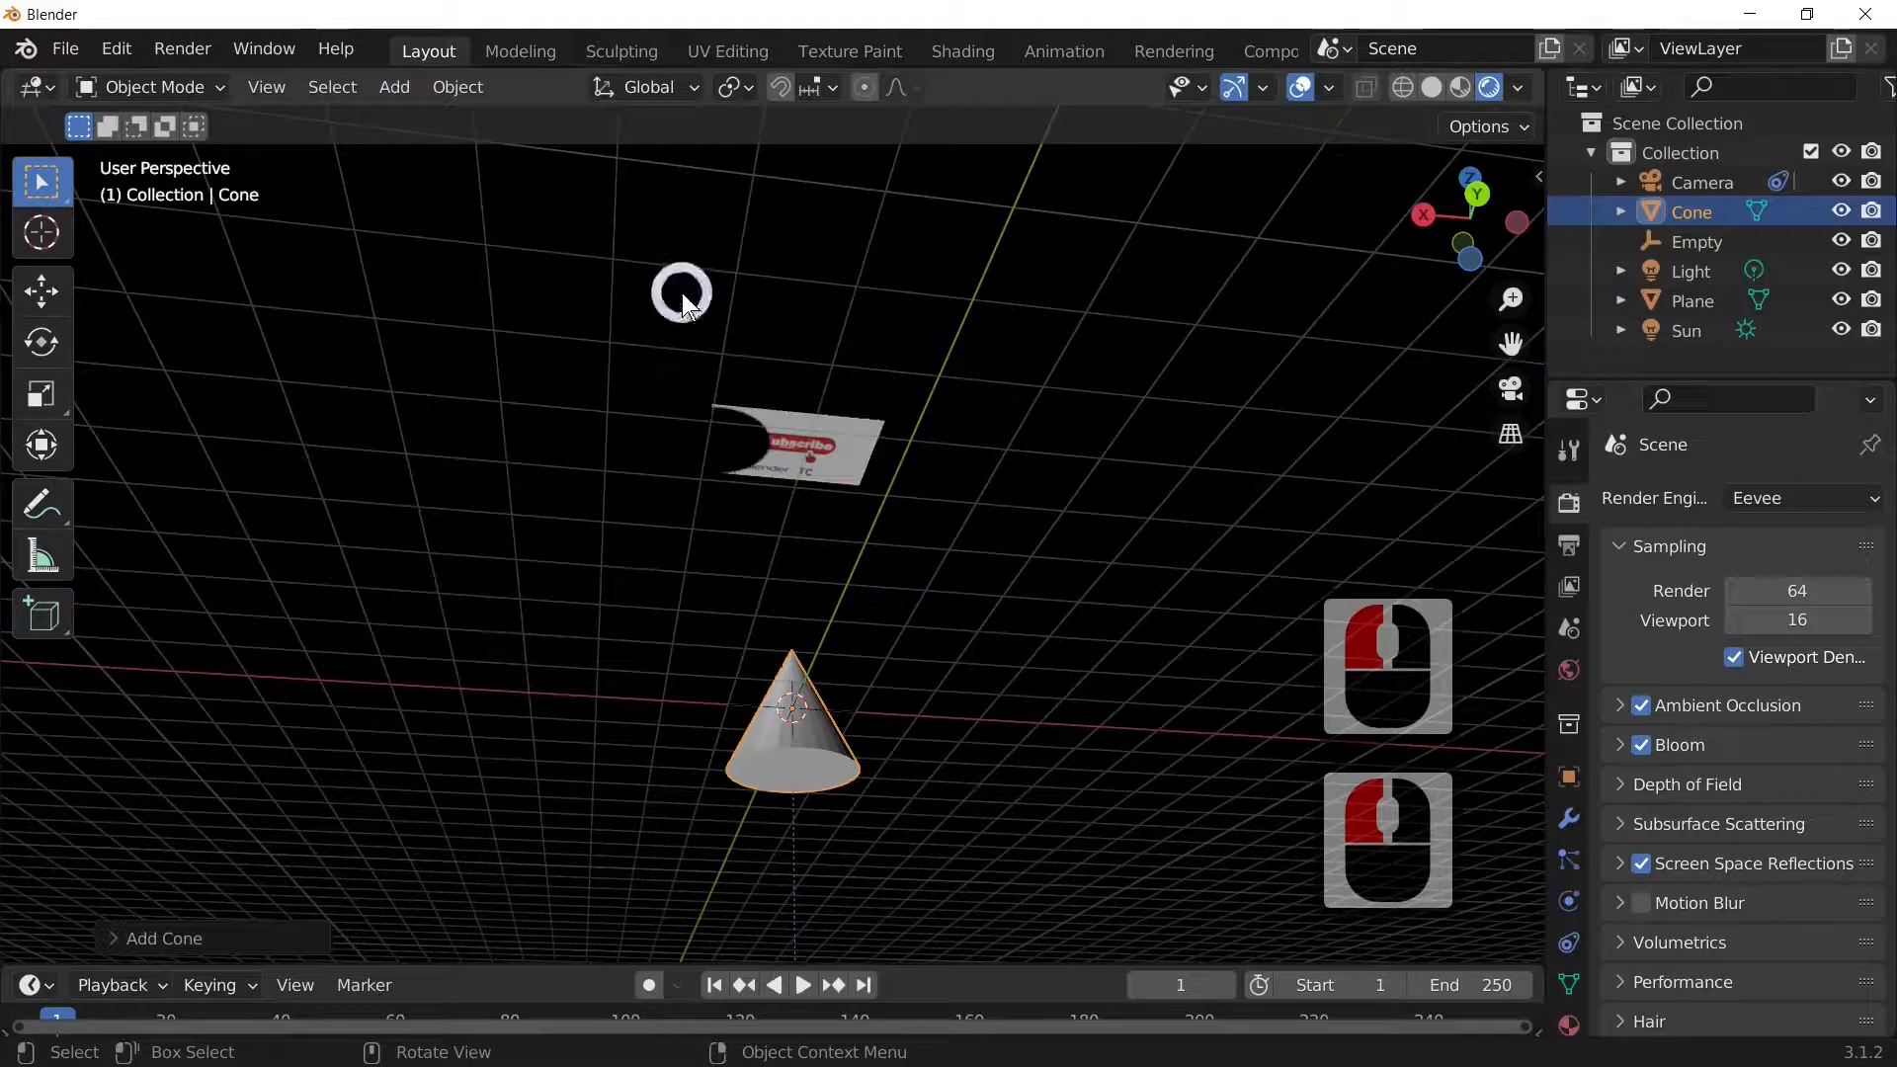
pyautogui.moveTo(875, 769); pyautogui.dragTo(878, 816, button='middle')
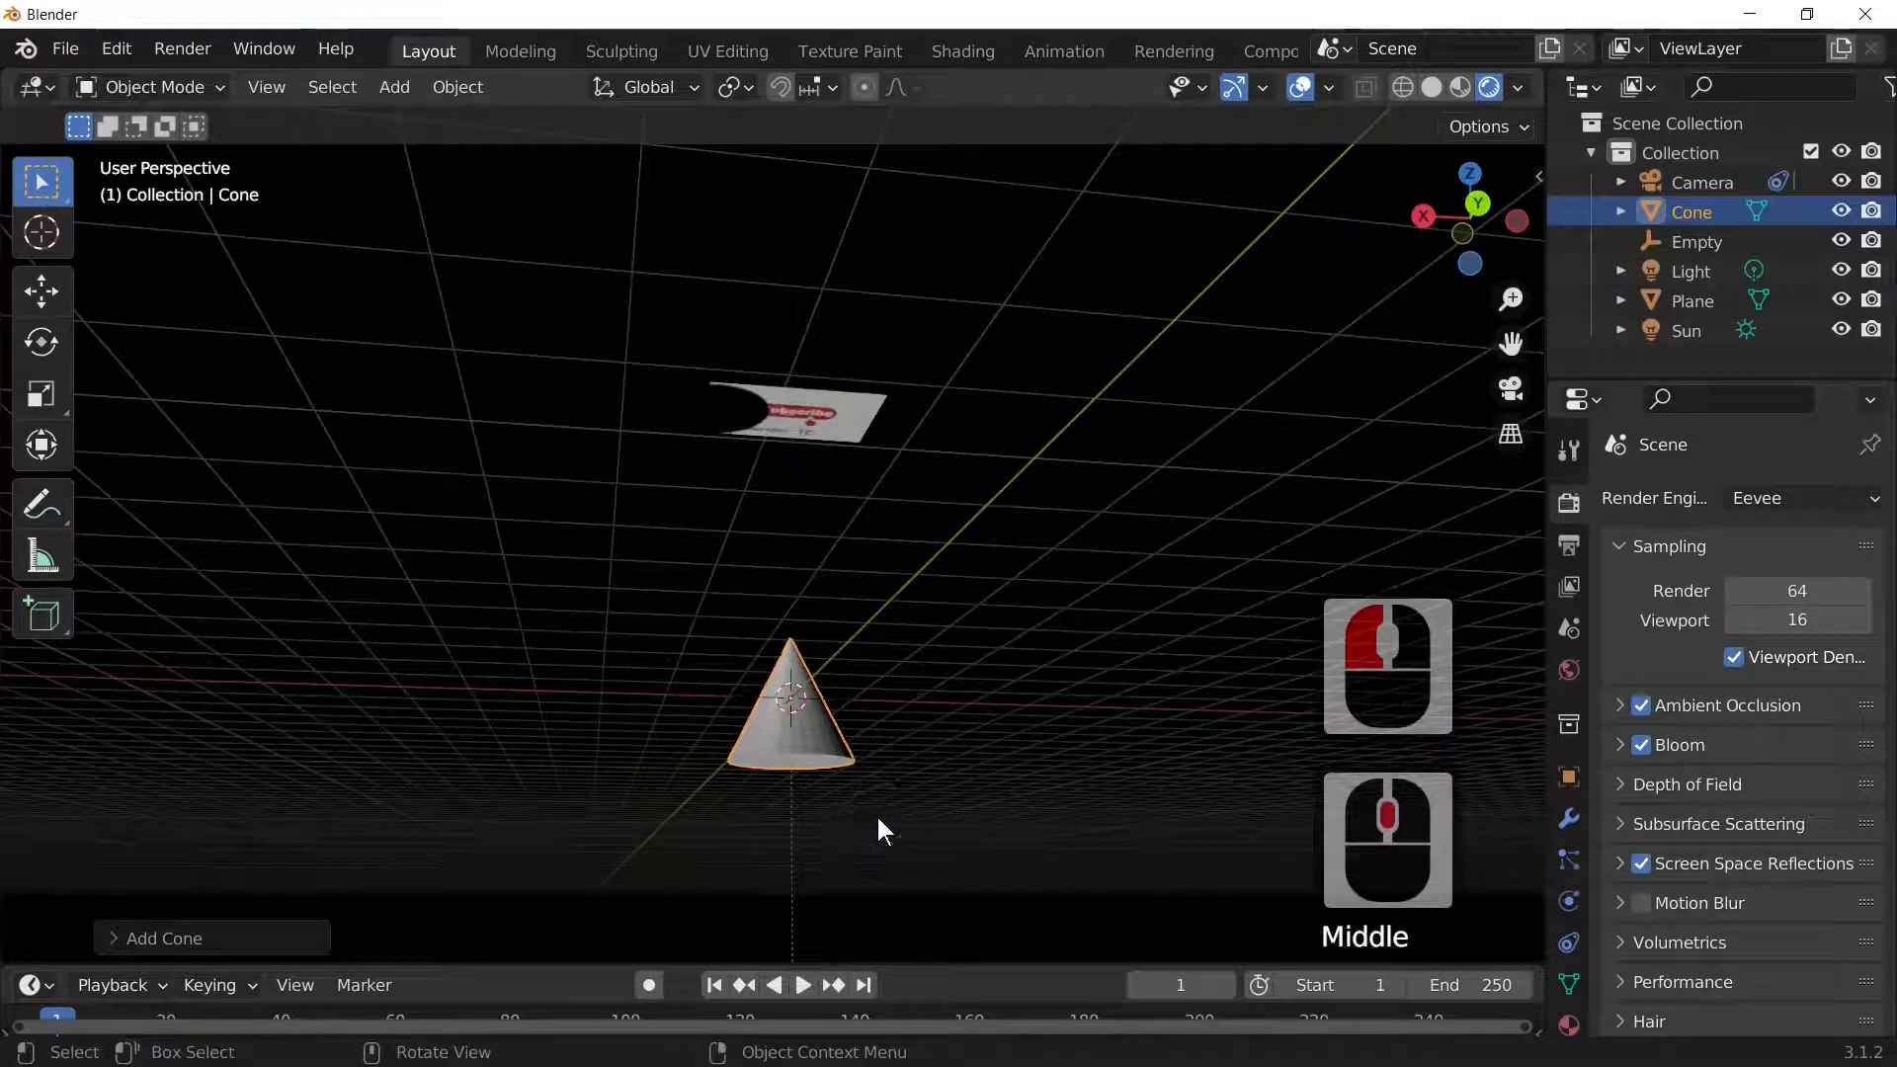
pyautogui.press('g')
pyautogui.press('z')
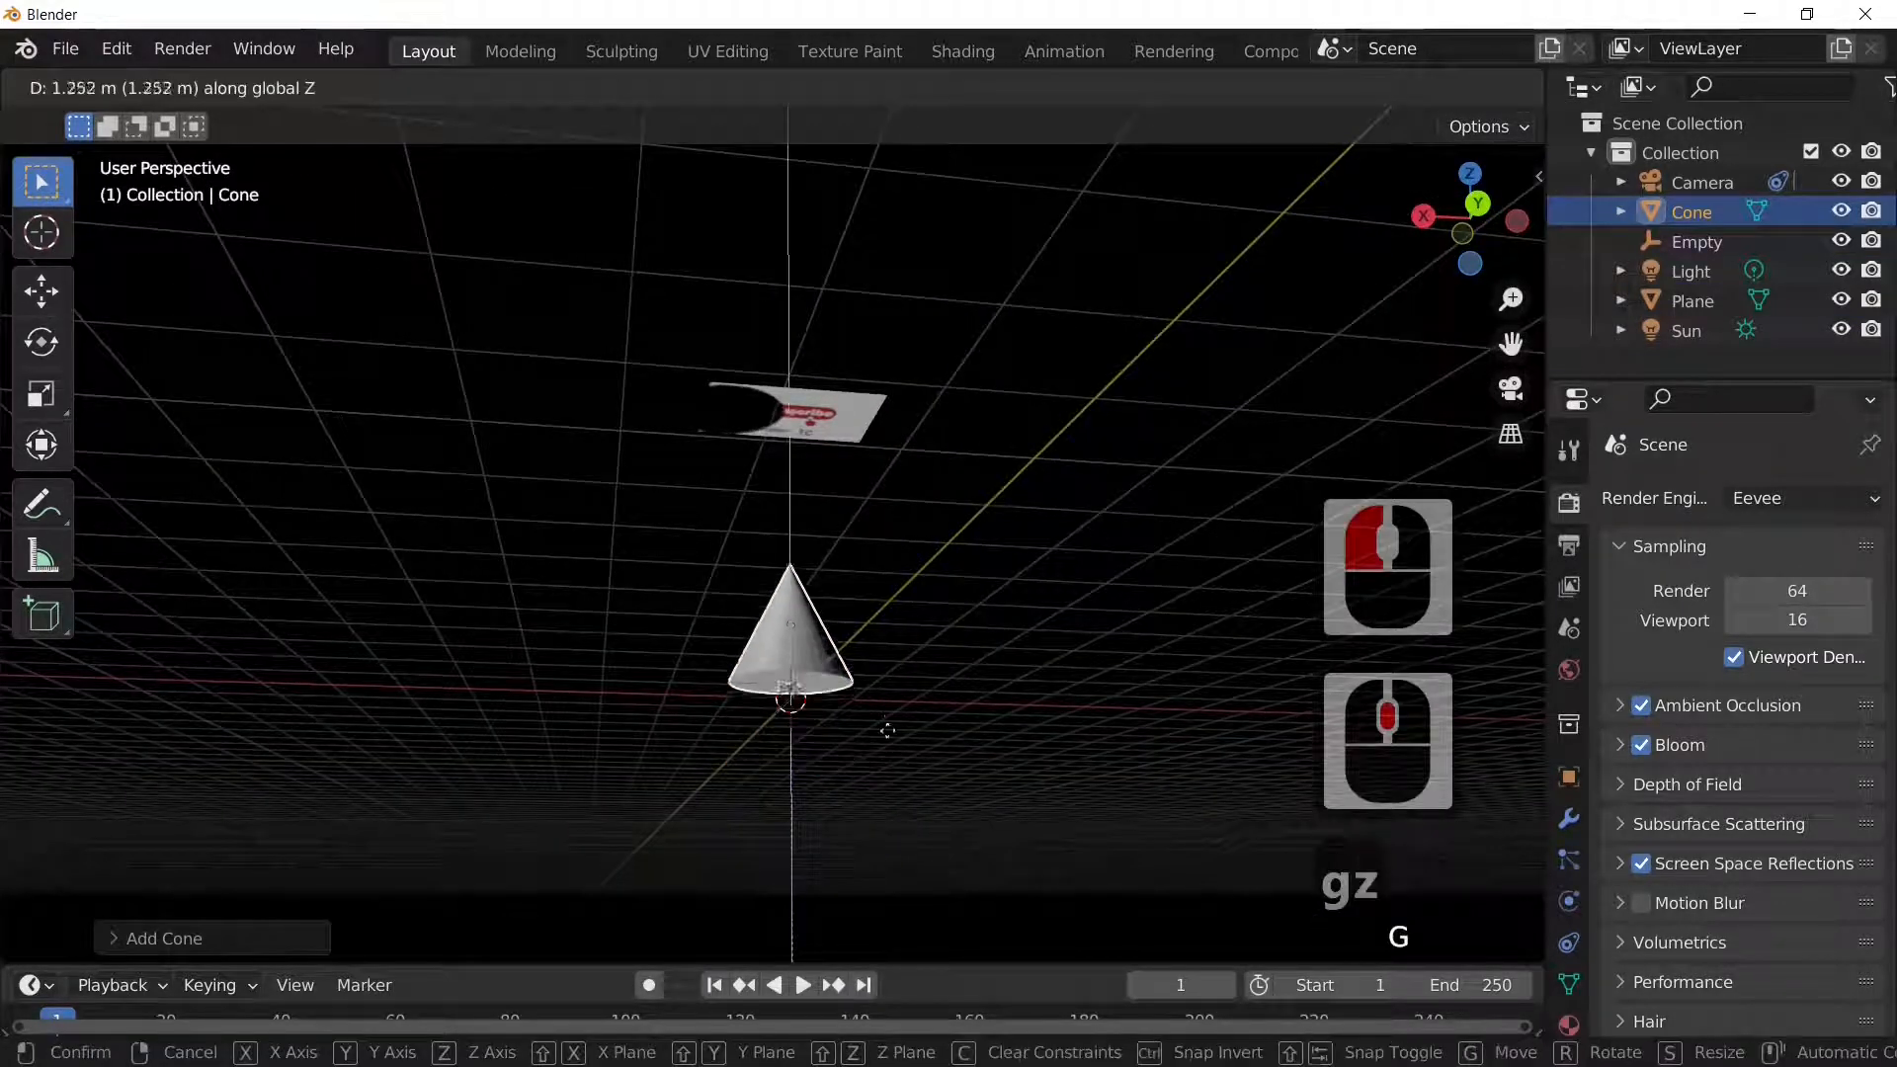
pyautogui.click(903, 670)
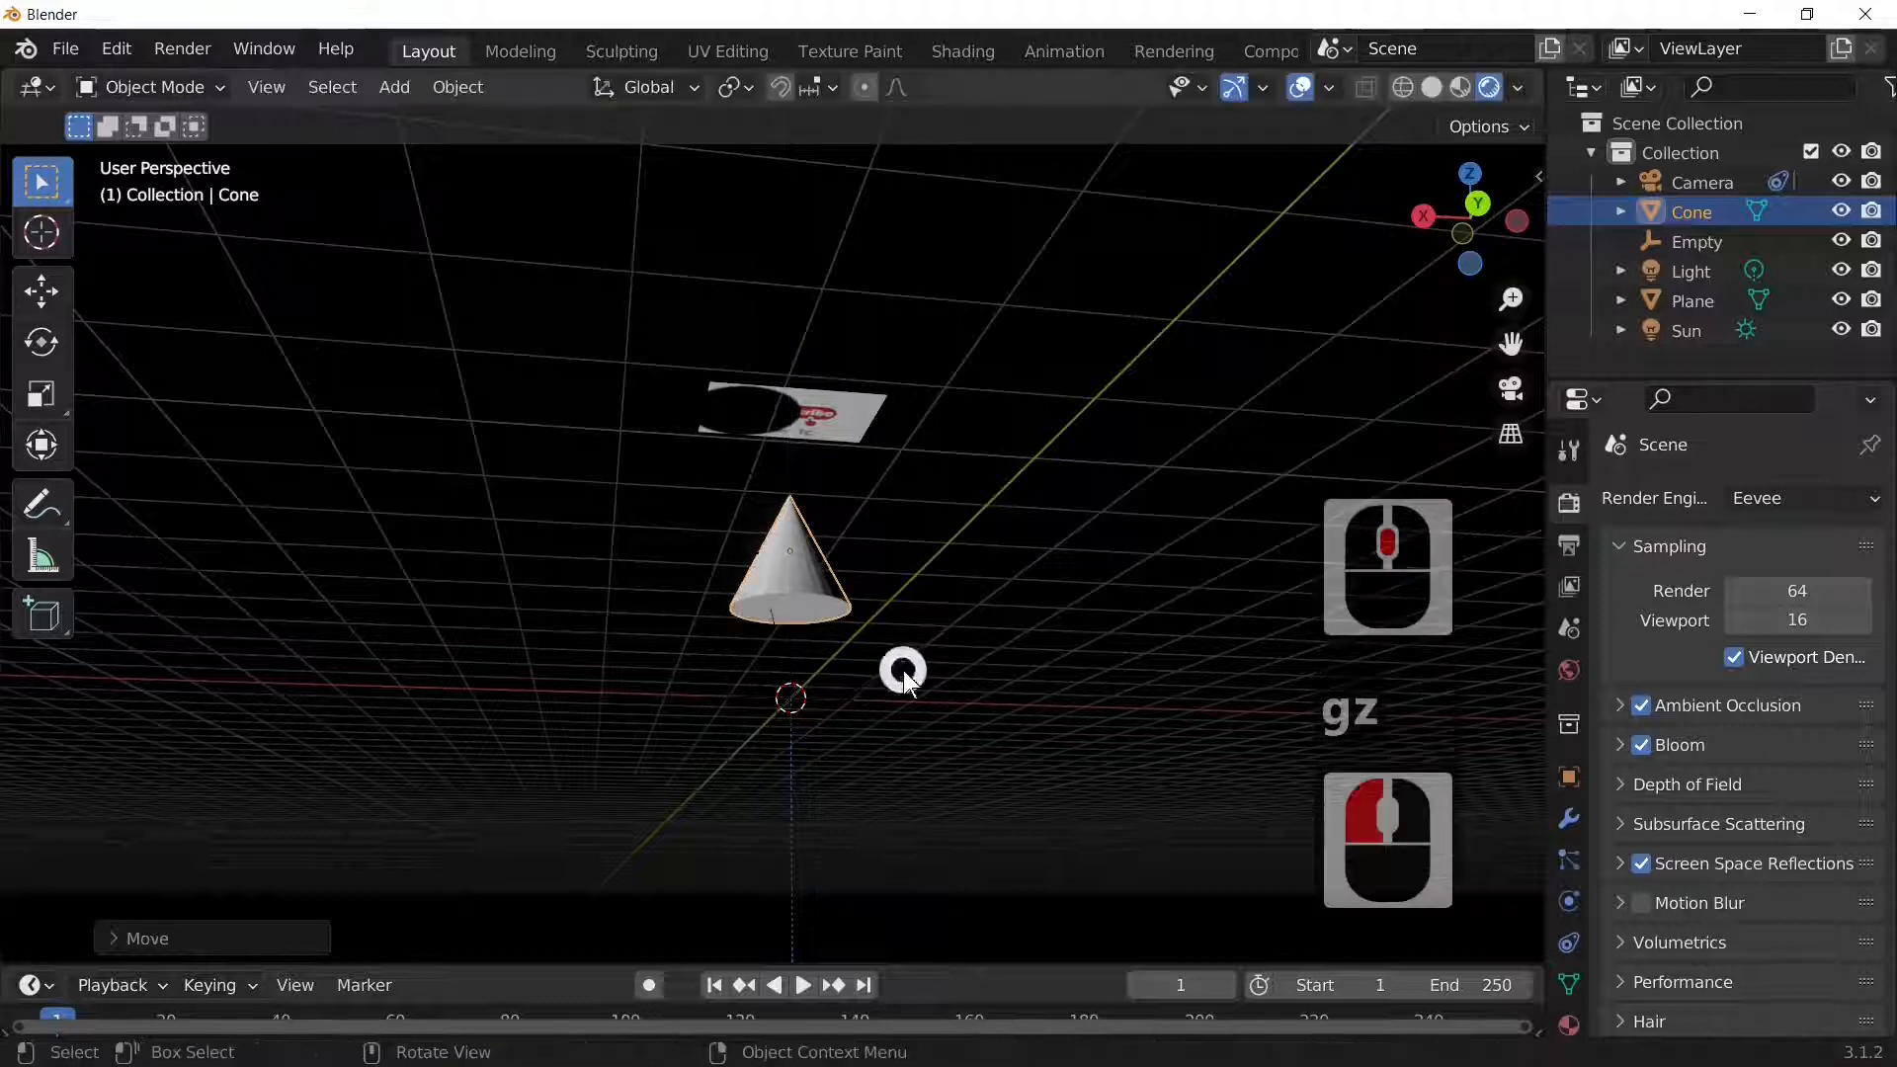
pyautogui.scroll(-5, 903, 694)
pyautogui.scroll(-2, 903, 694)
pyautogui.scroll(4, 907, 707)
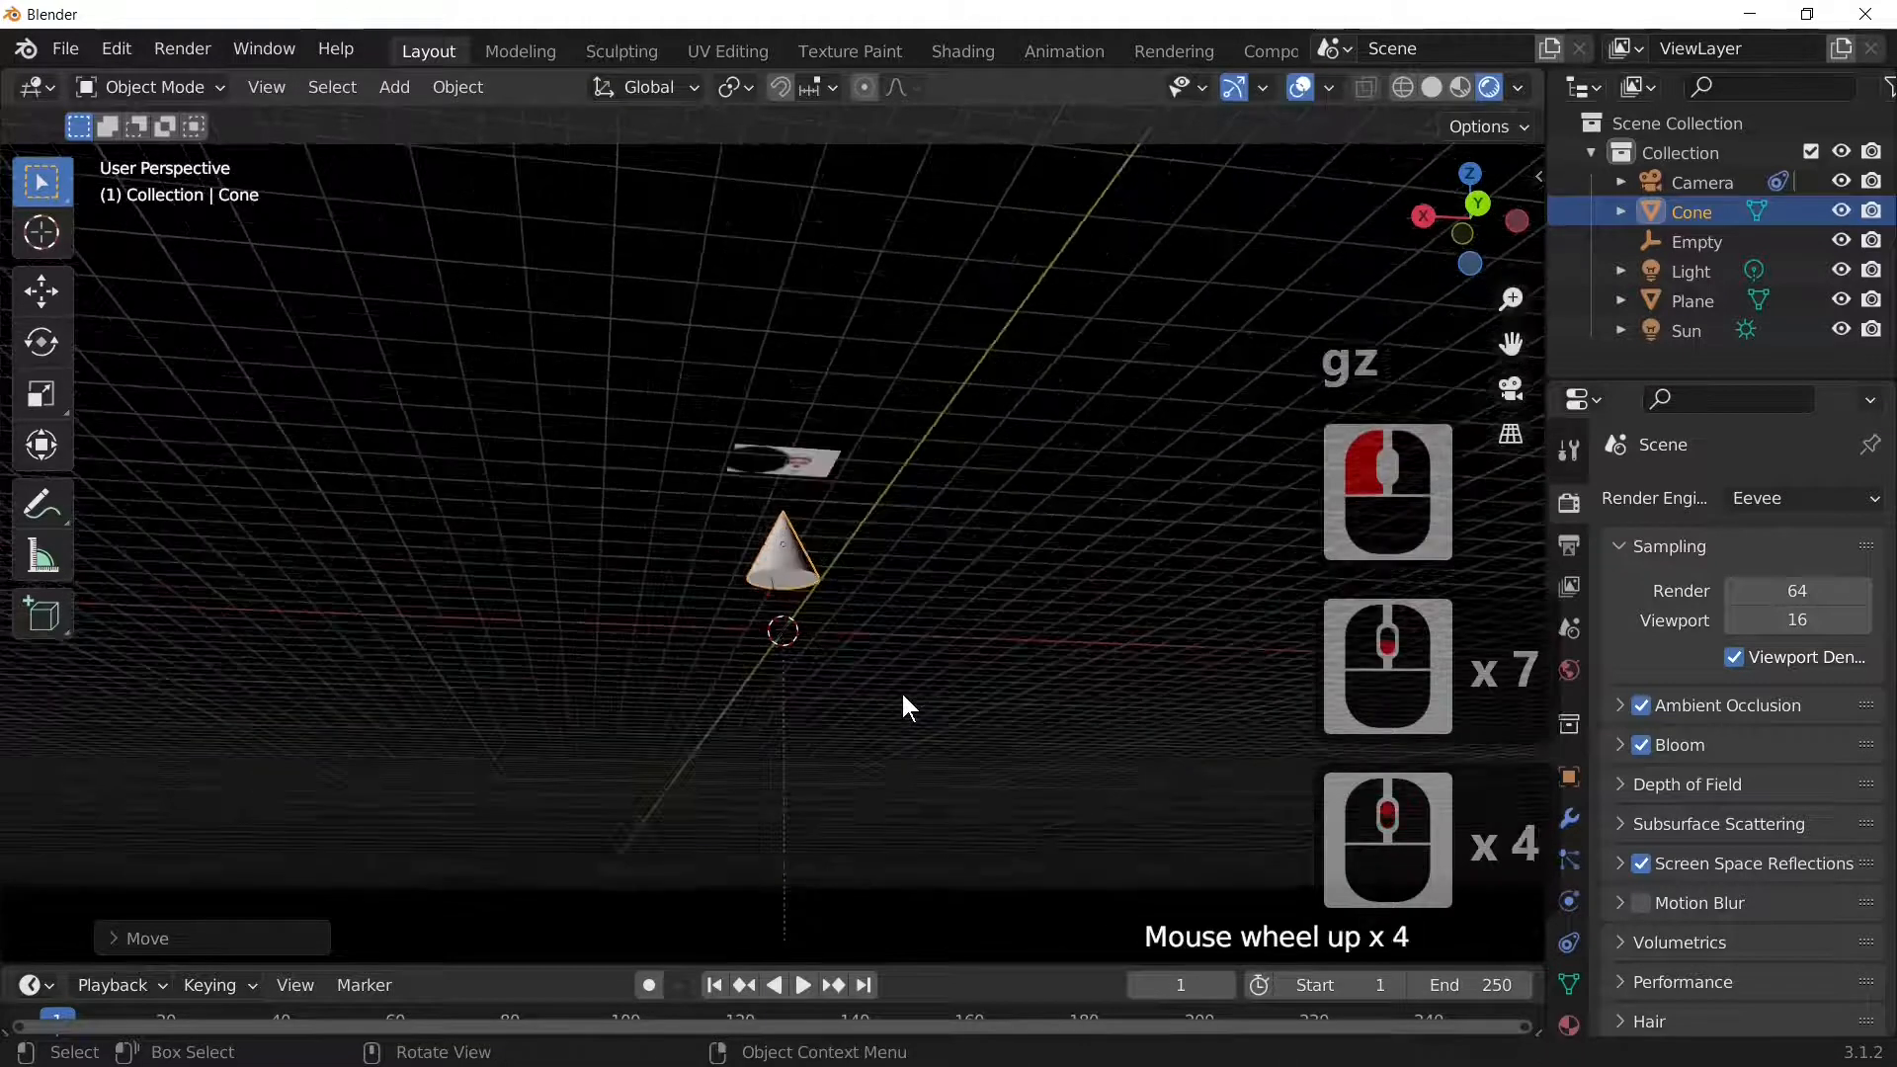
pyautogui.press('g')
pyautogui.press('z')
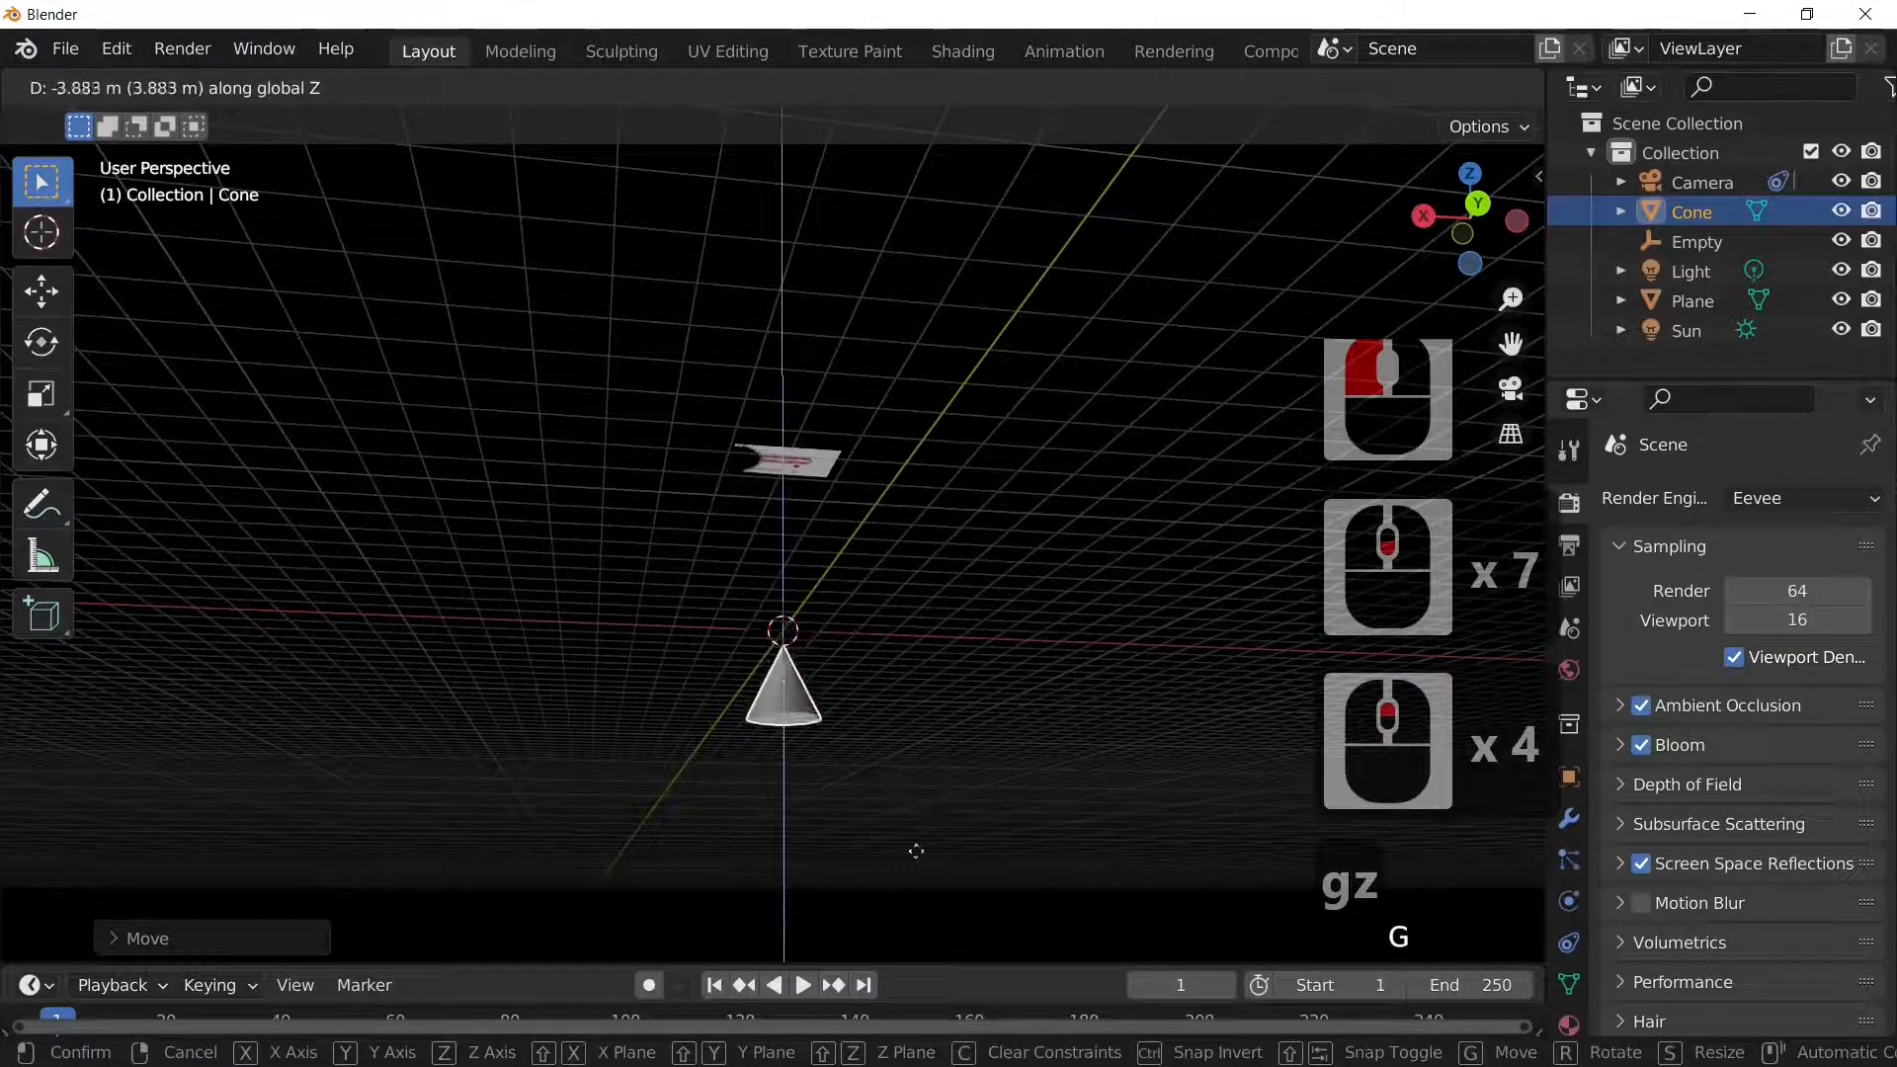
pyautogui.click(921, 909)
# Step: Select the cone and turn off its viewport and render visibility in the Outliner
pyautogui.moveTo(976, 768); pyautogui.dragTo(870, 650, button='middle')
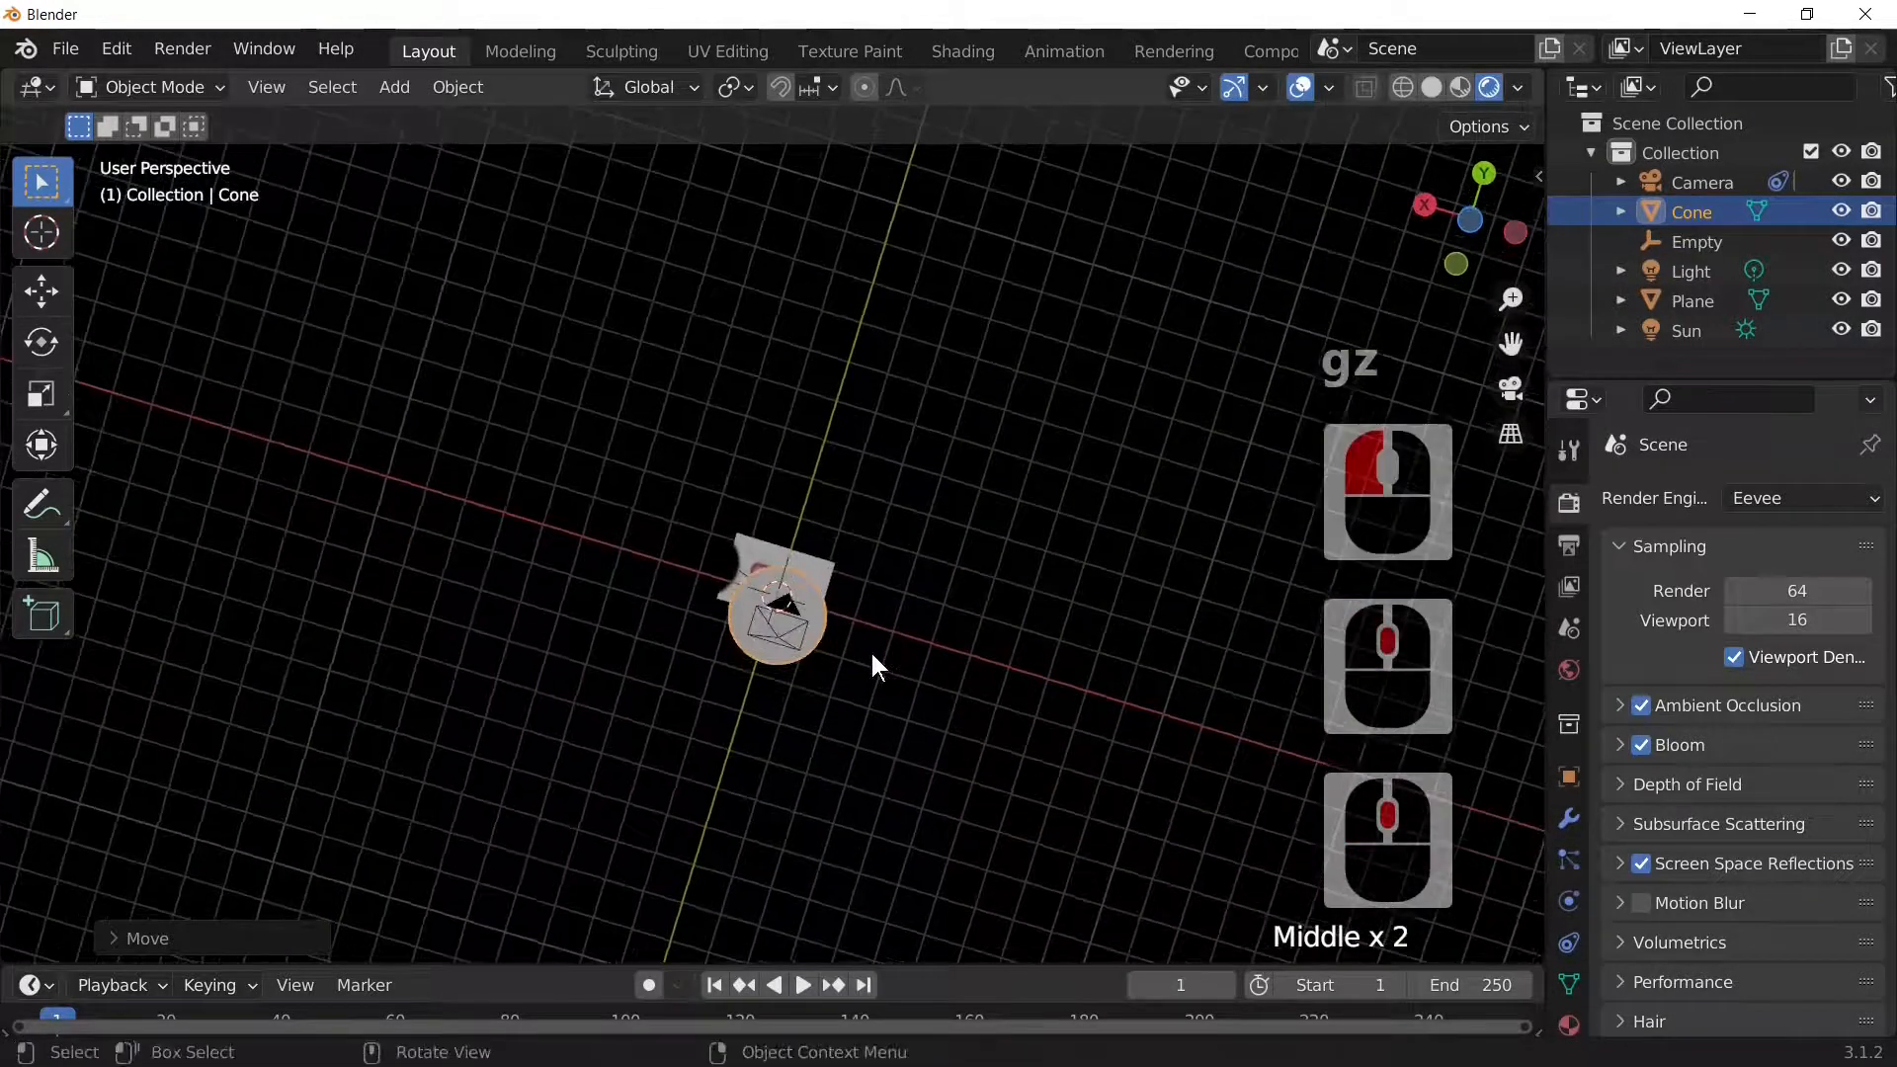
pyautogui.click(814, 615)
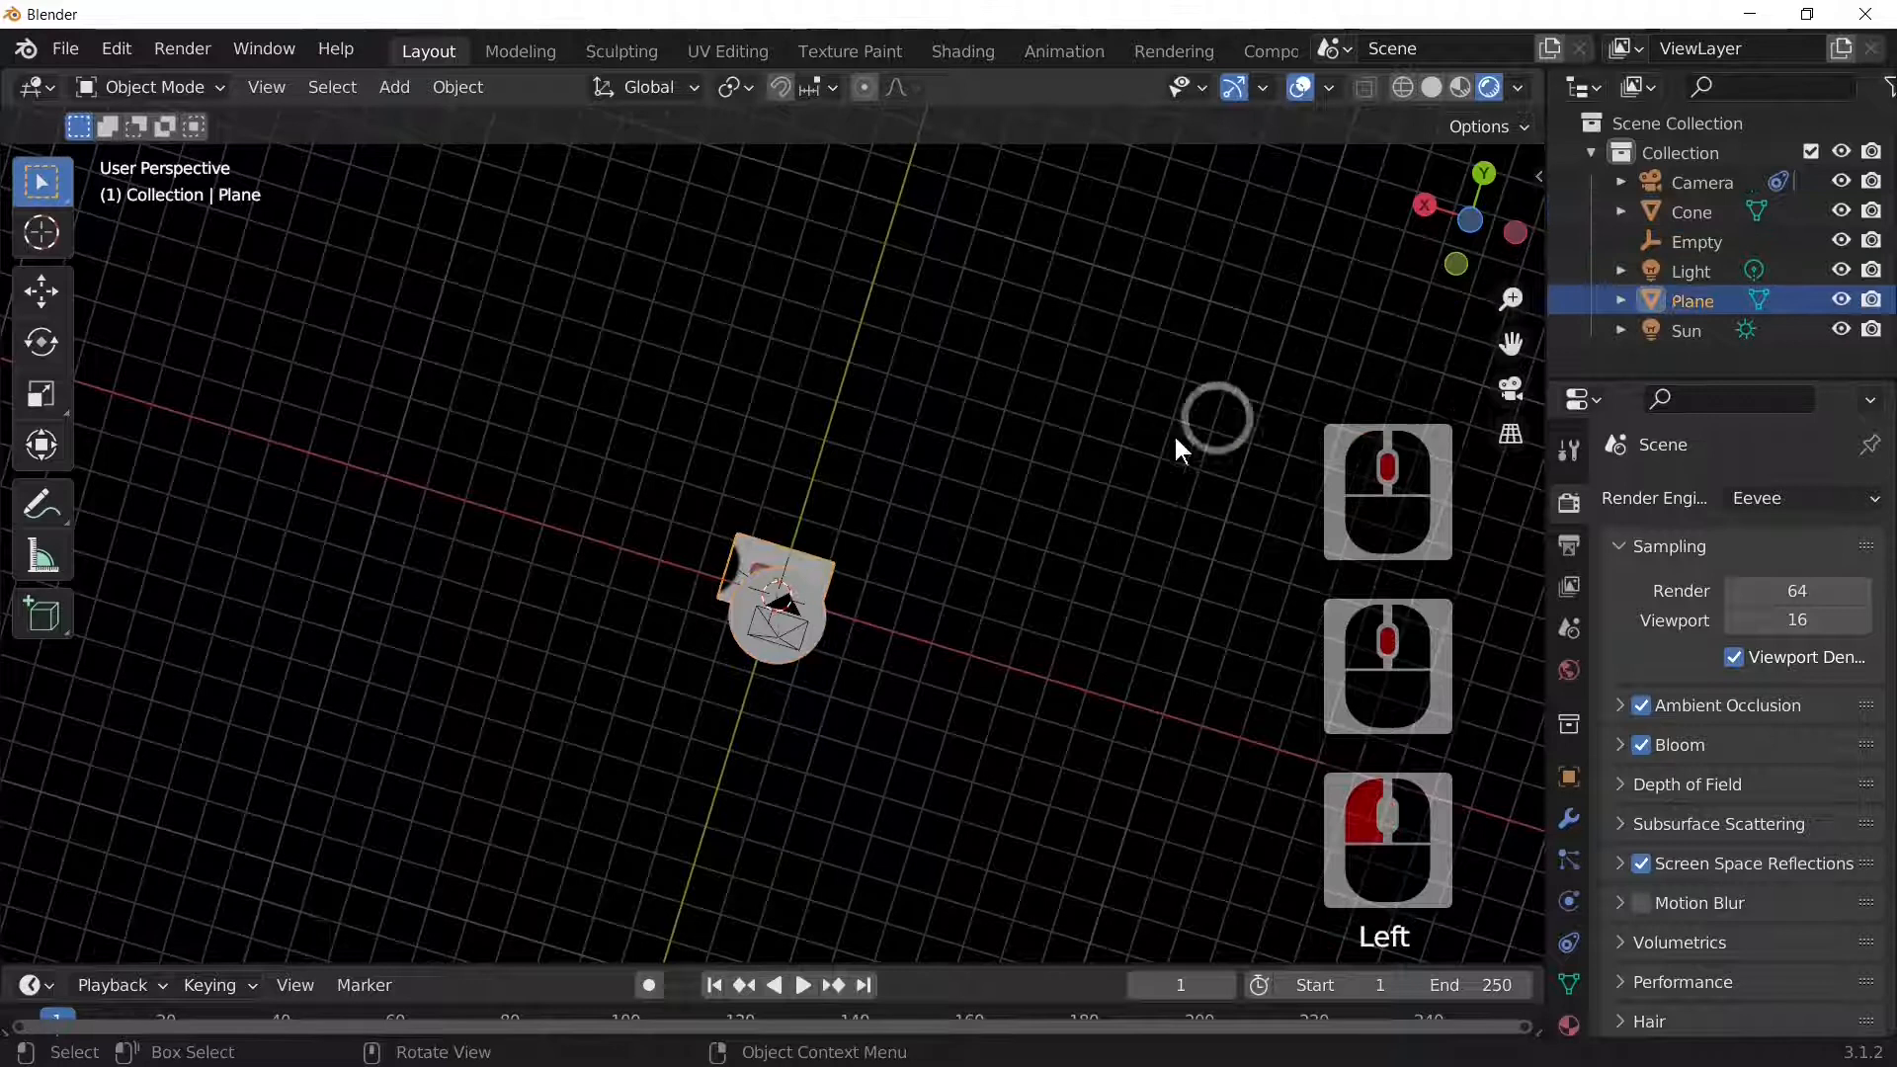
pyautogui.click(814, 598)
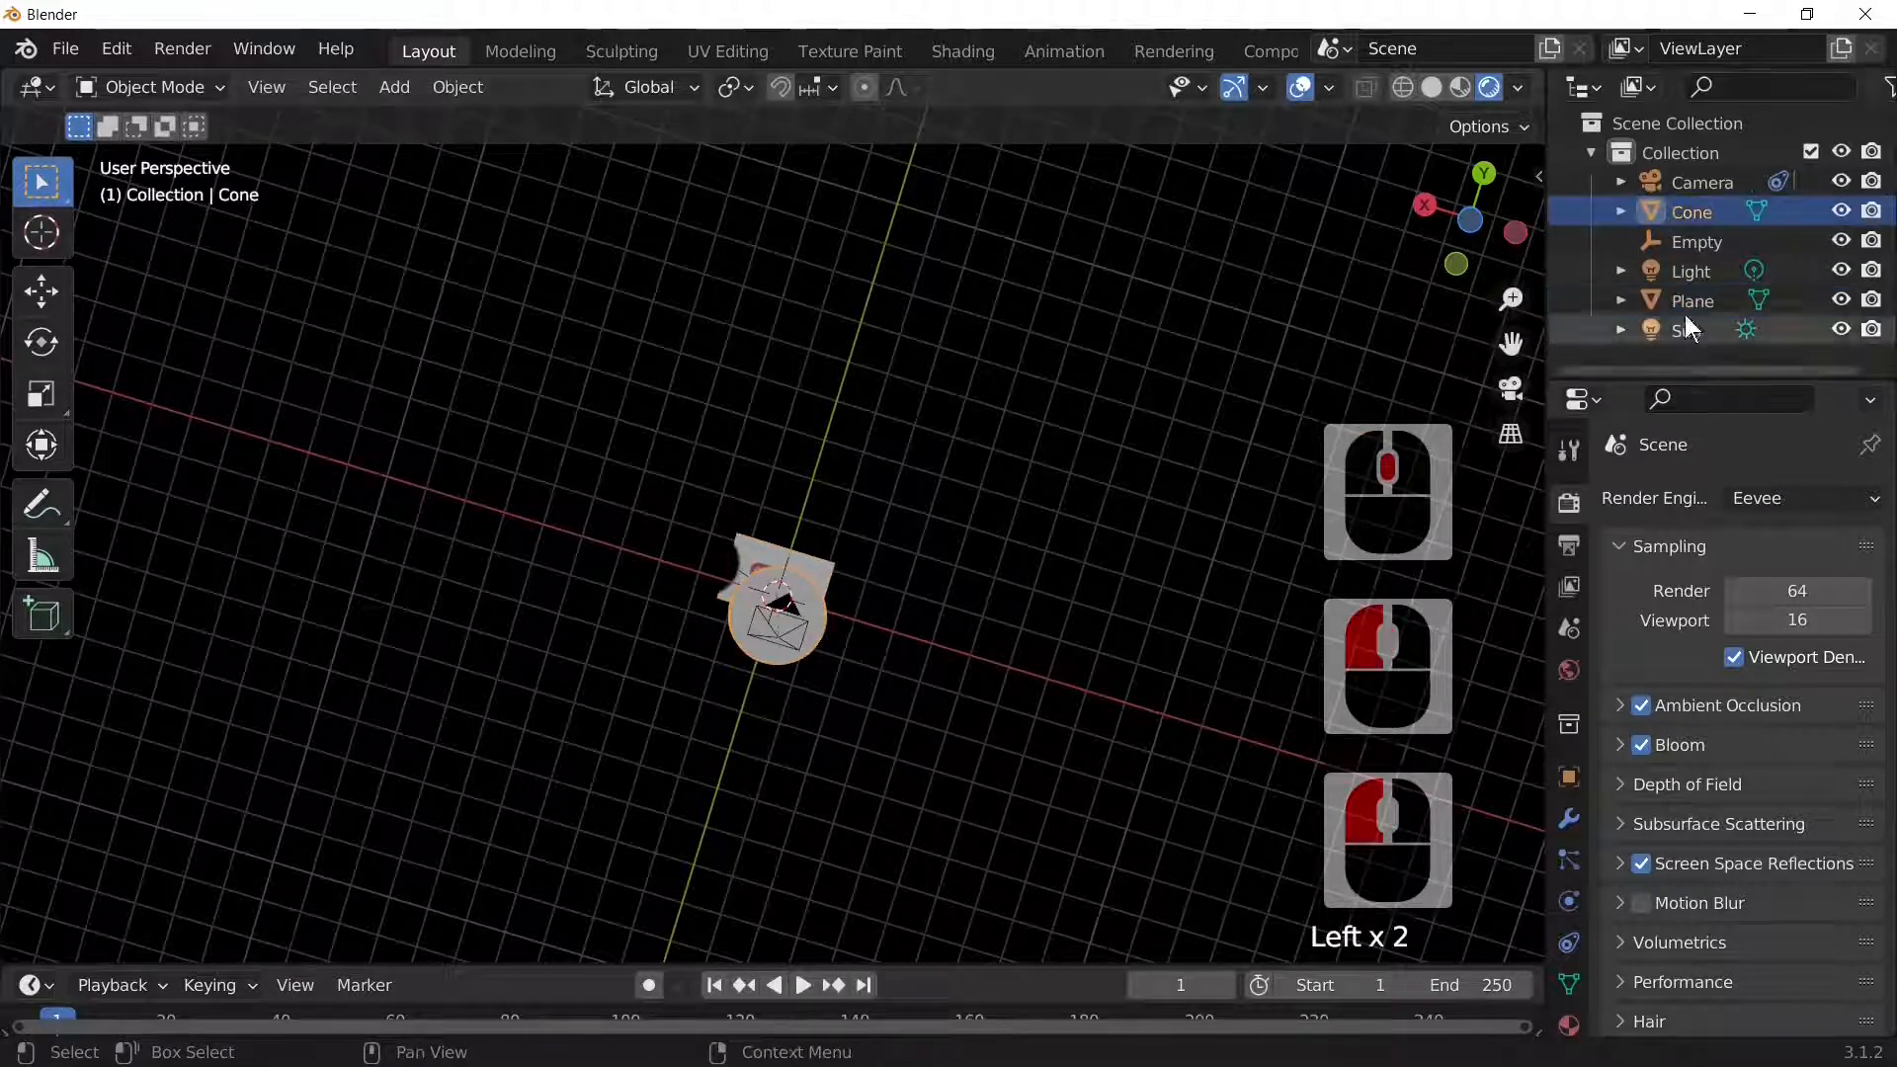
pyautogui.click(1840, 211)
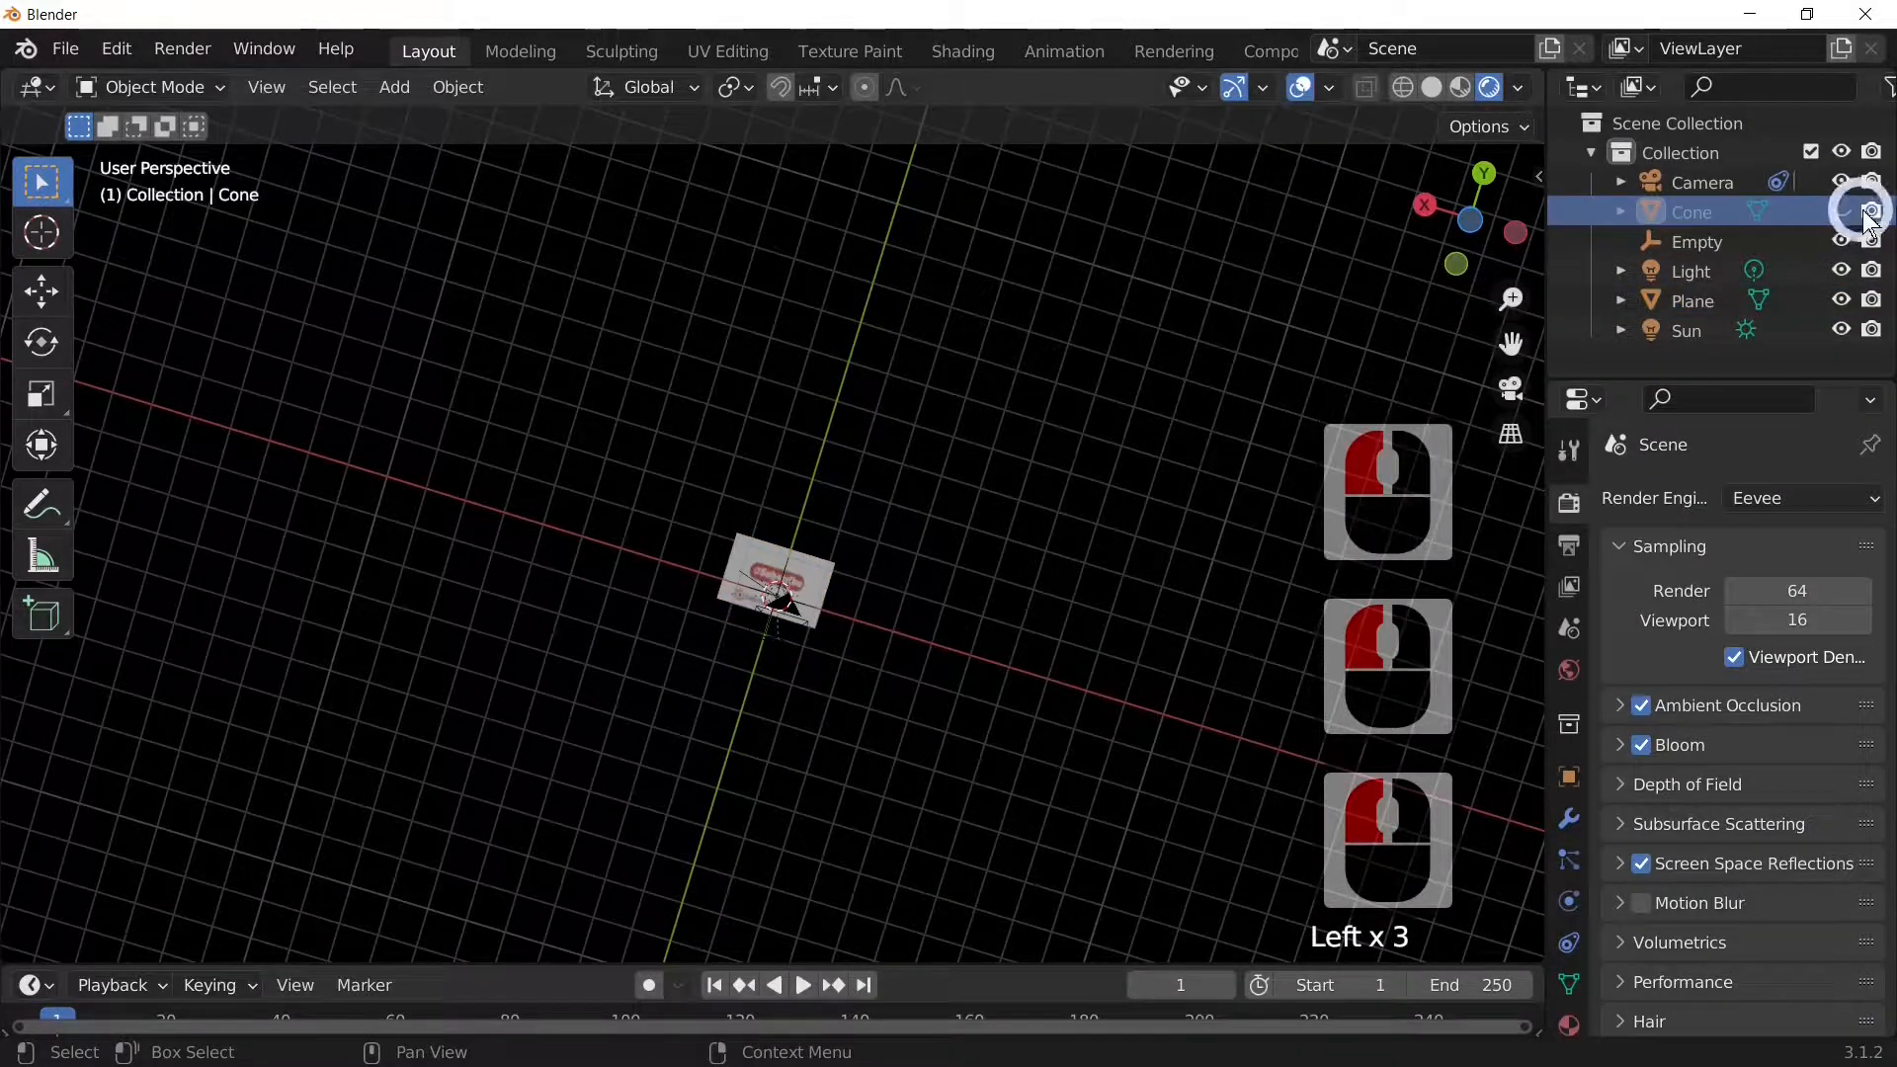
pyautogui.click(1870, 210)
# Step: Orbit back to a side angle and select the image plane
pyautogui.moveTo(1097, 613); pyautogui.dragTo(1019, 768, button='middle')
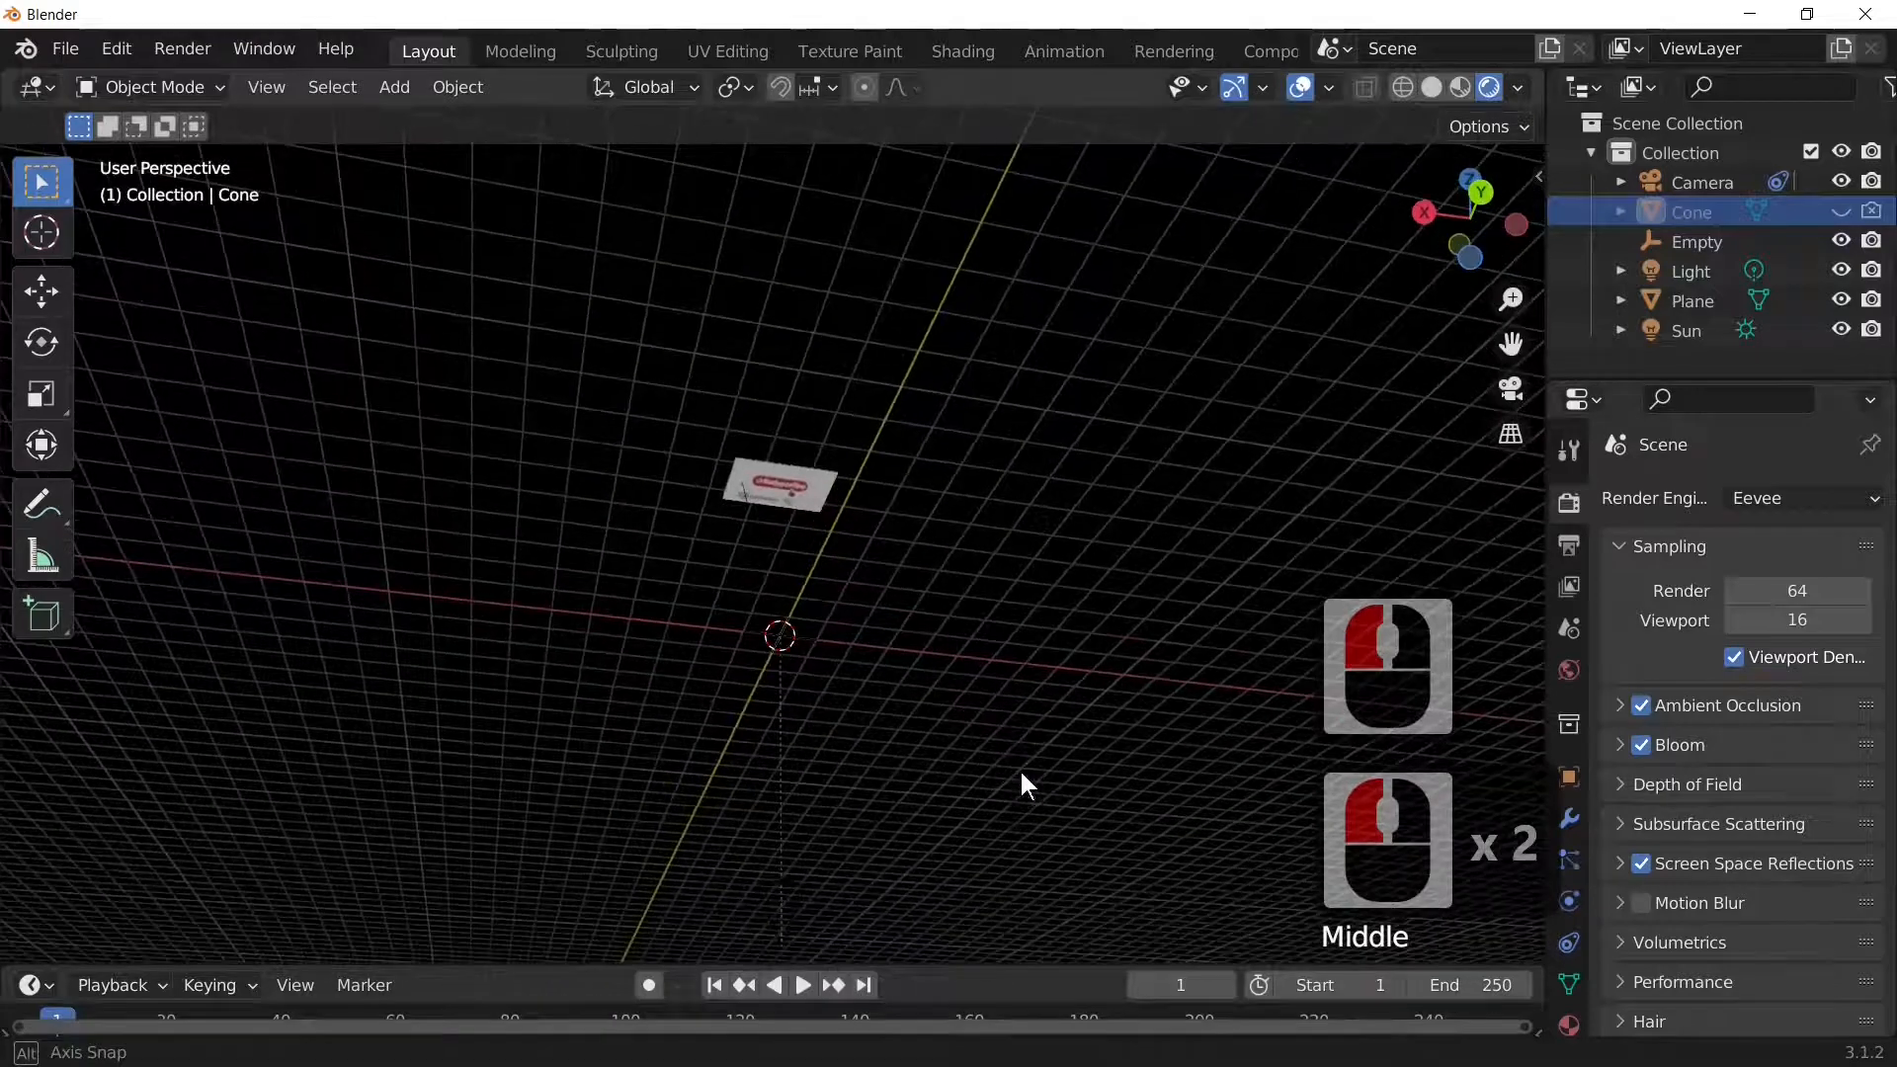
pyautogui.scroll(2, 975, 737)
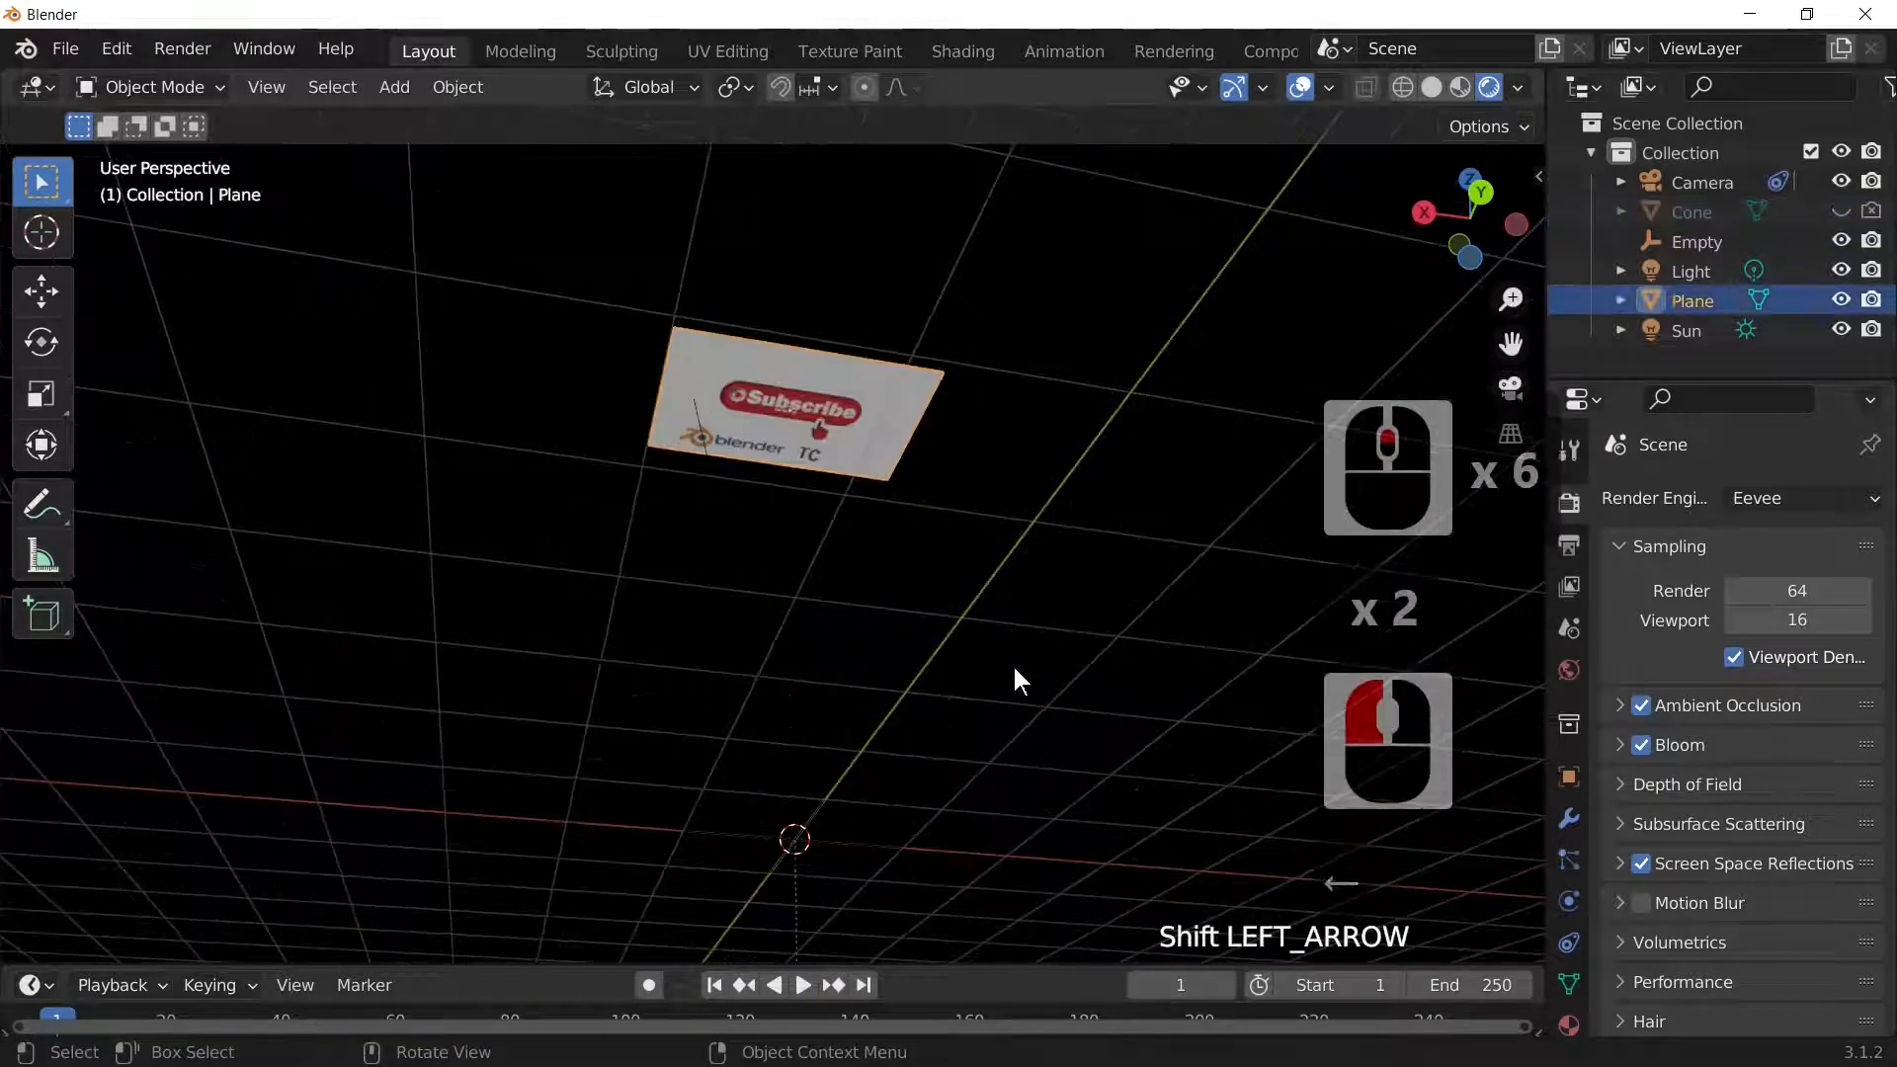
pyautogui.scroll(-4, 1012, 666)
pyautogui.moveTo(1000, 726); pyautogui.dragTo(981, 769, button='middle')
pyautogui.scroll(4, 978, 763)
pyautogui.scroll(-1, 978, 763)
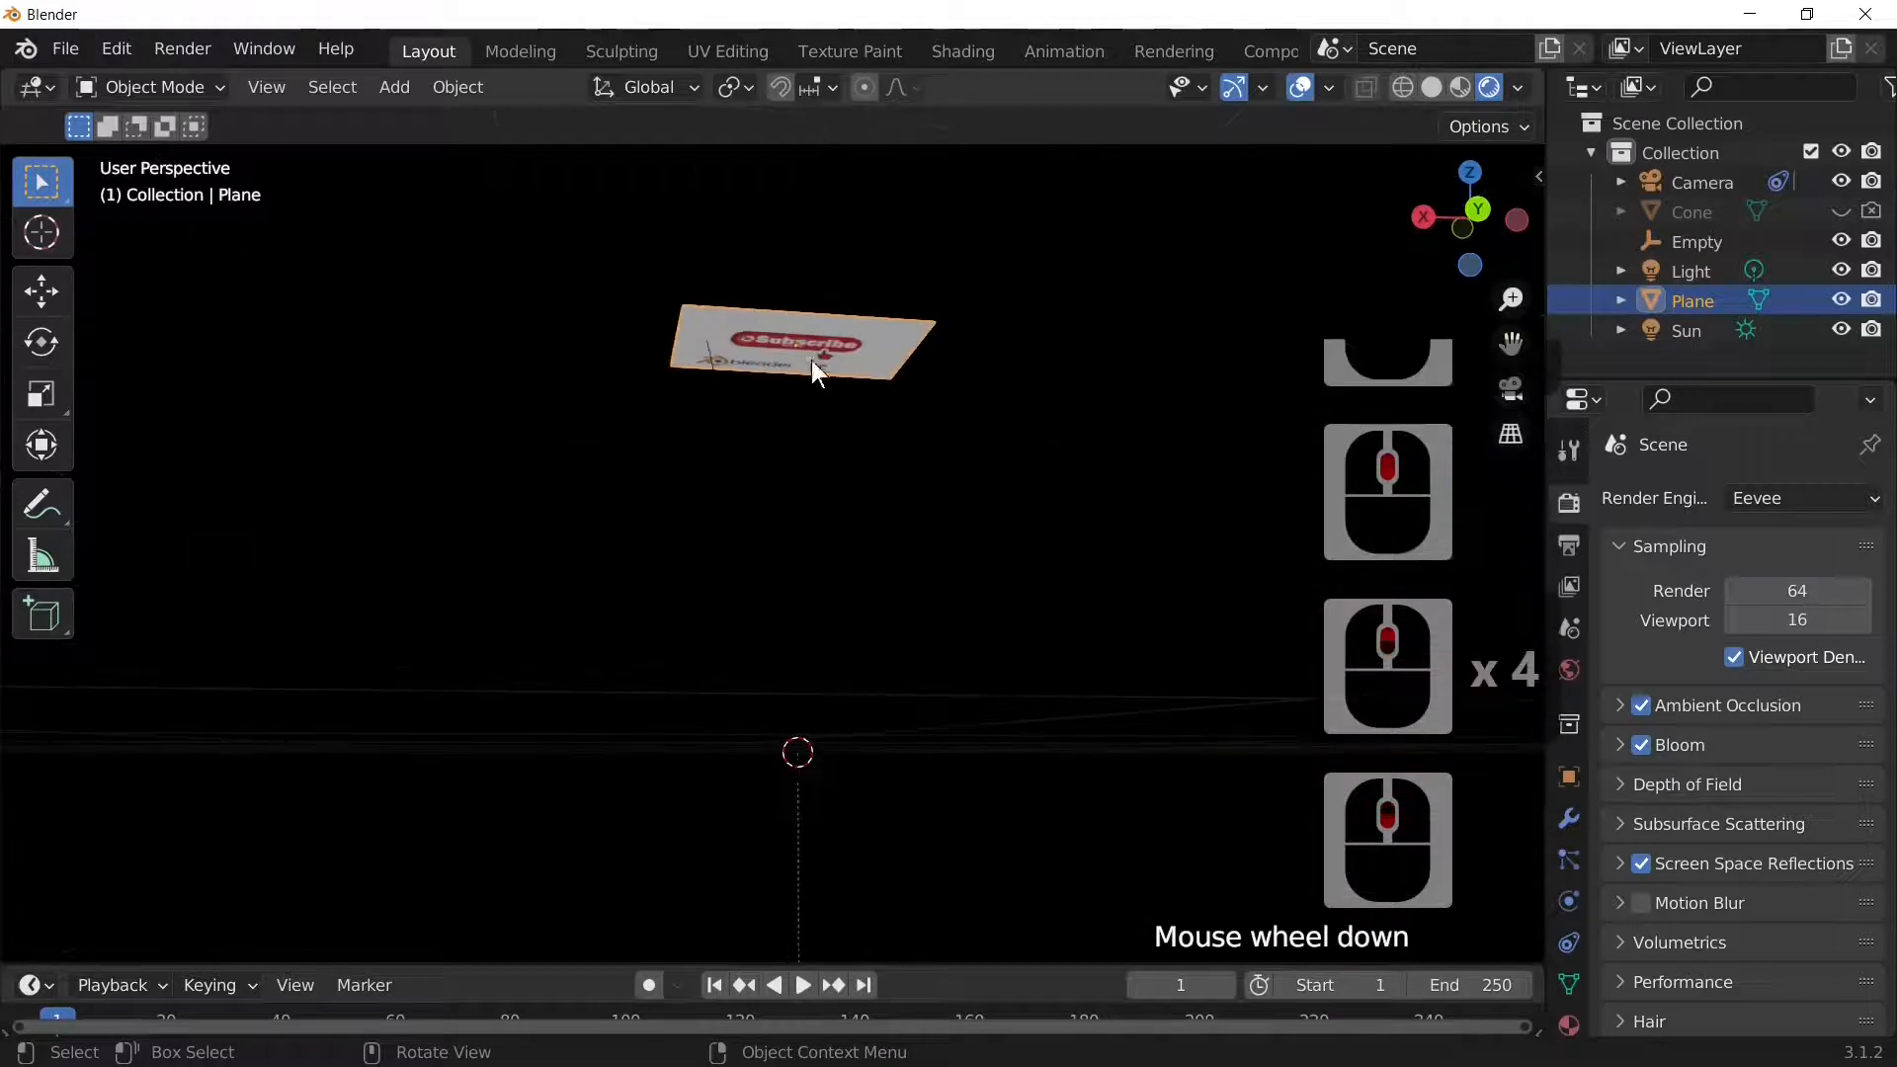
pyautogui.click(828, 335)
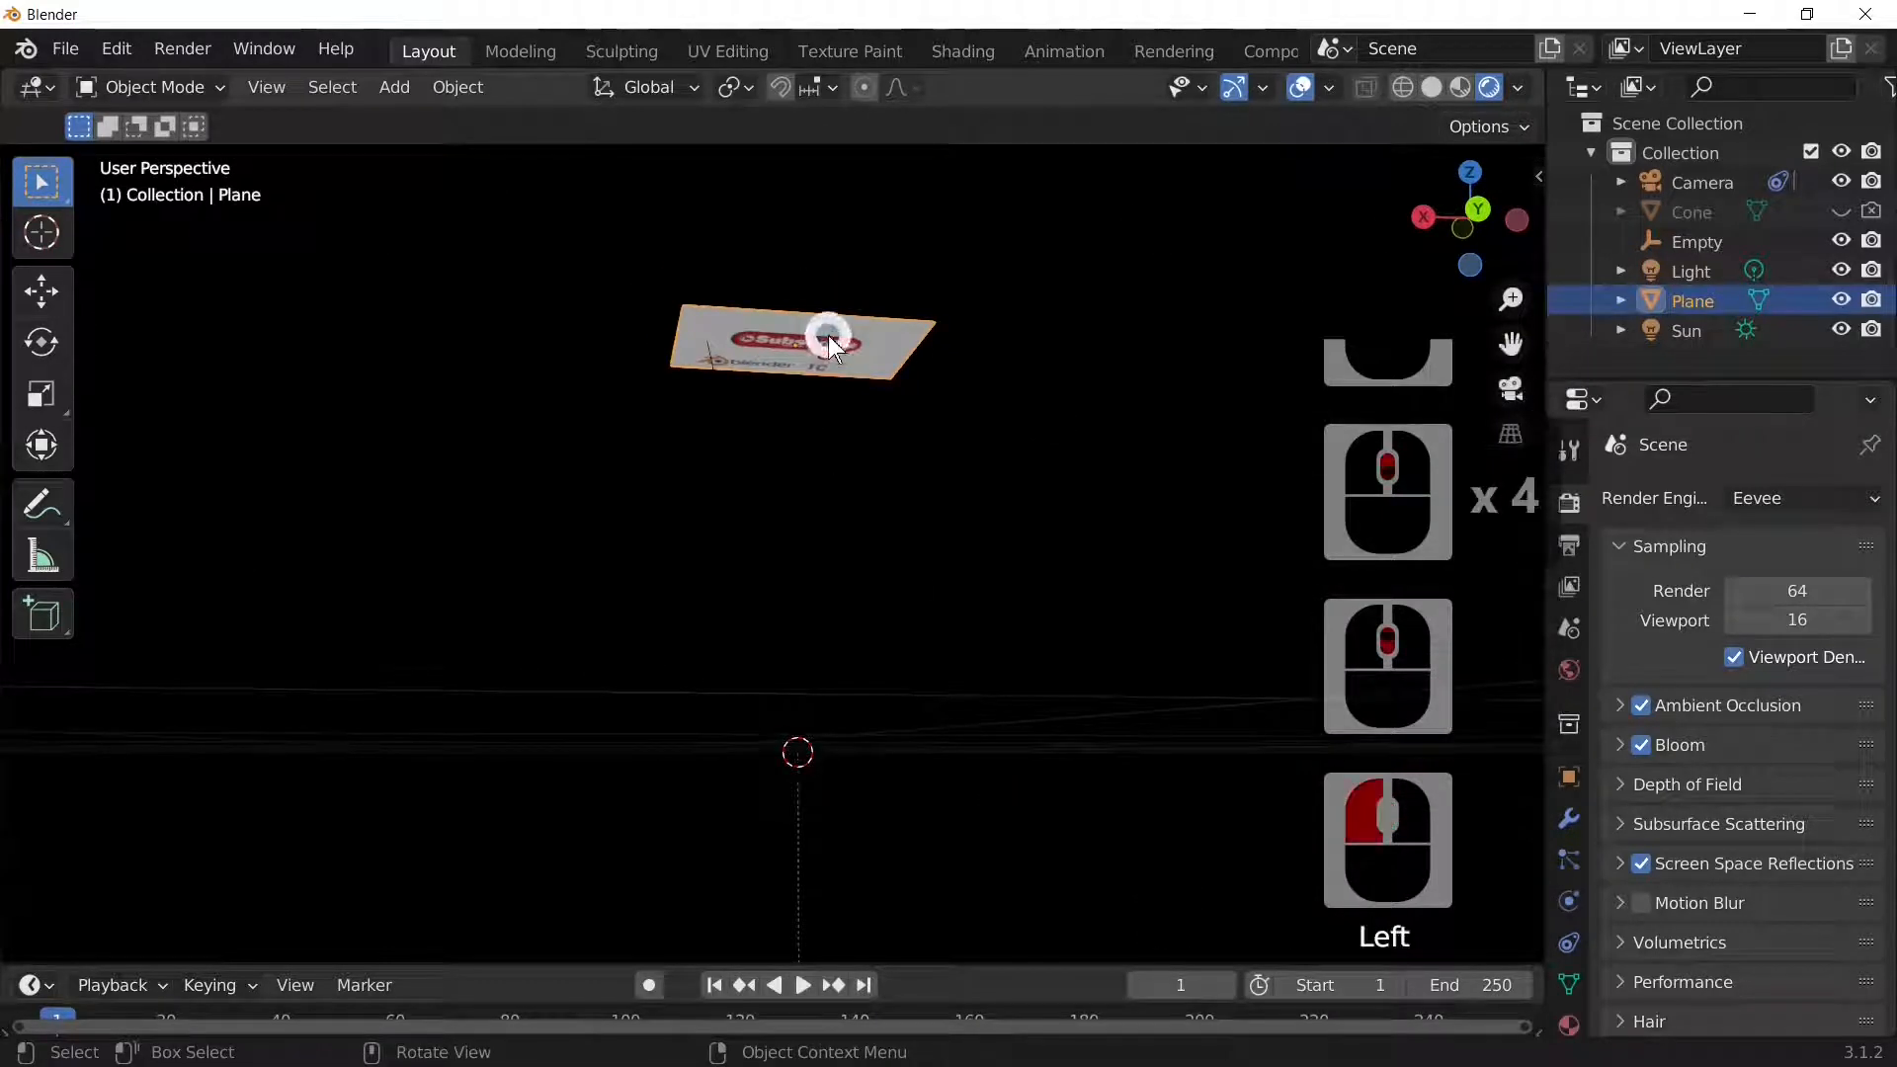
# Step: Give the image plane Active rigid body physics, test the fall, and rewind to frame 1
pyautogui.click(1571, 899)
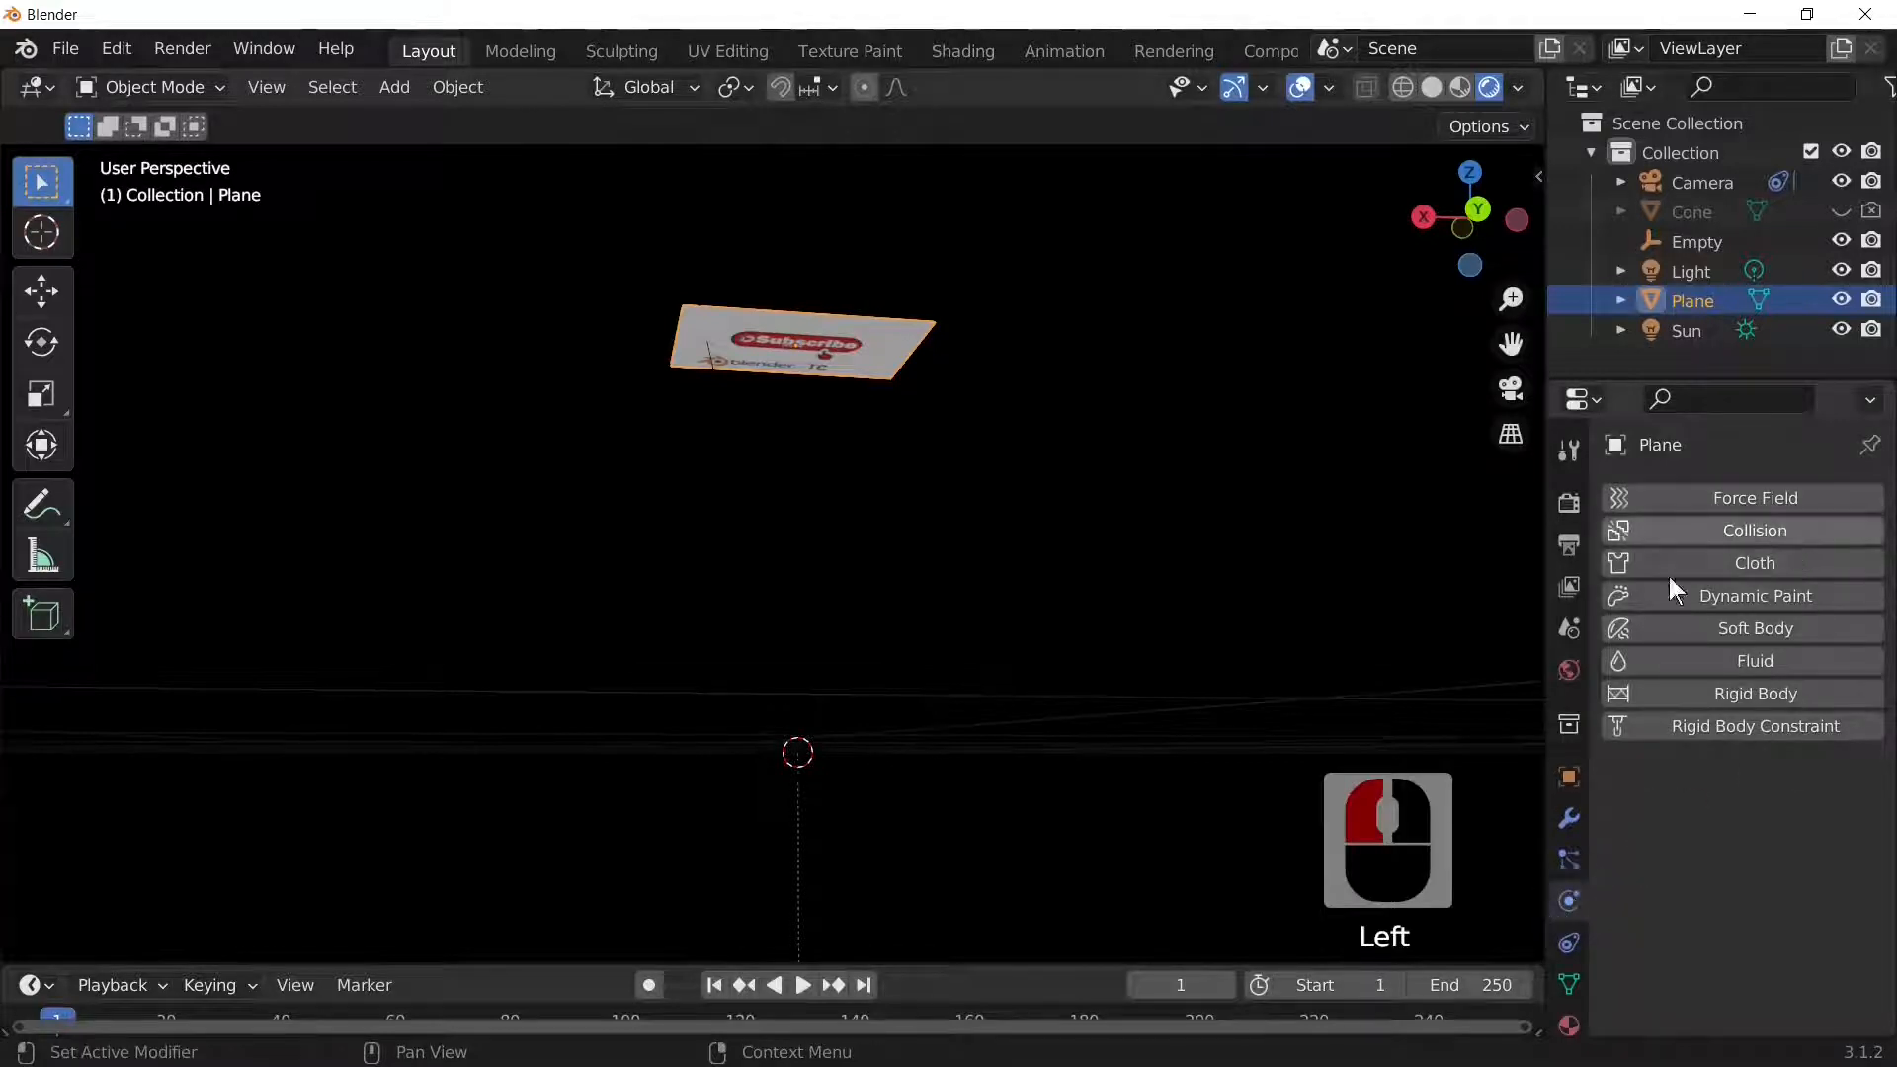
pyautogui.click(1721, 691)
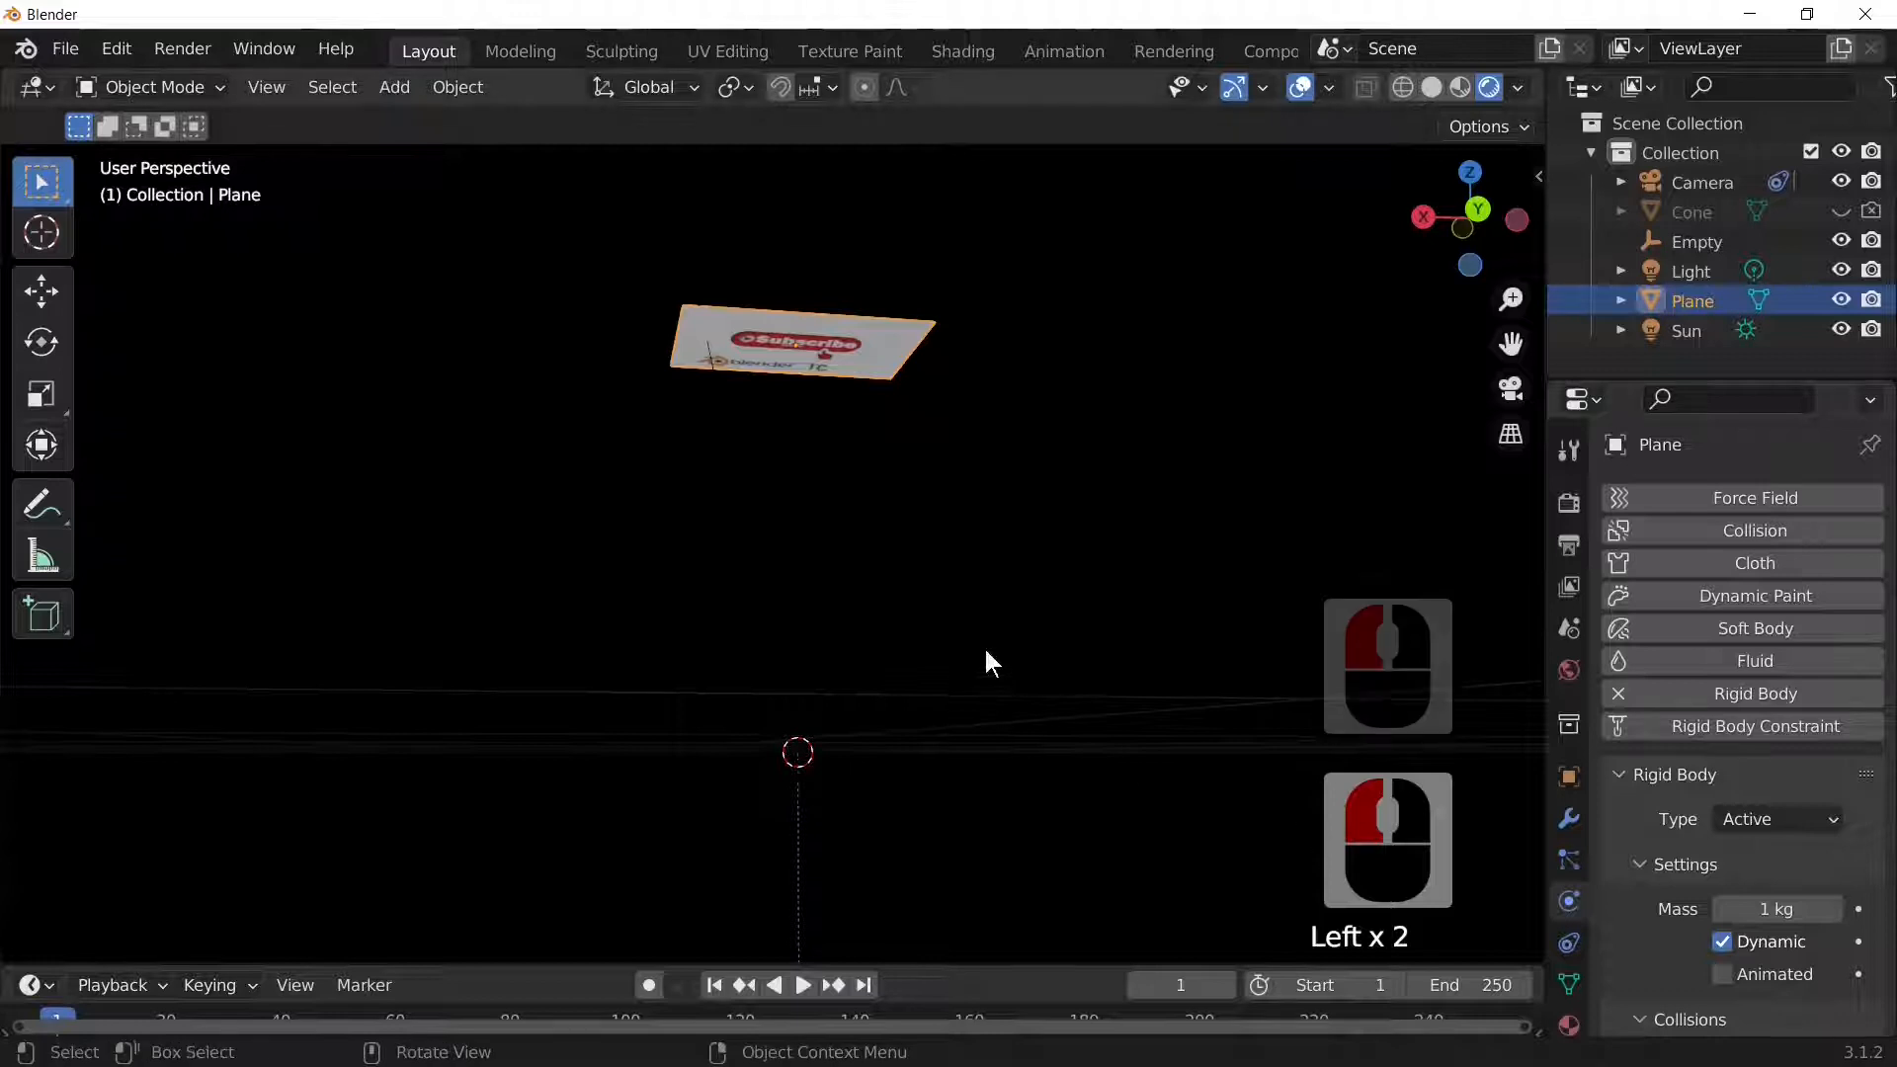
pyautogui.press('space')
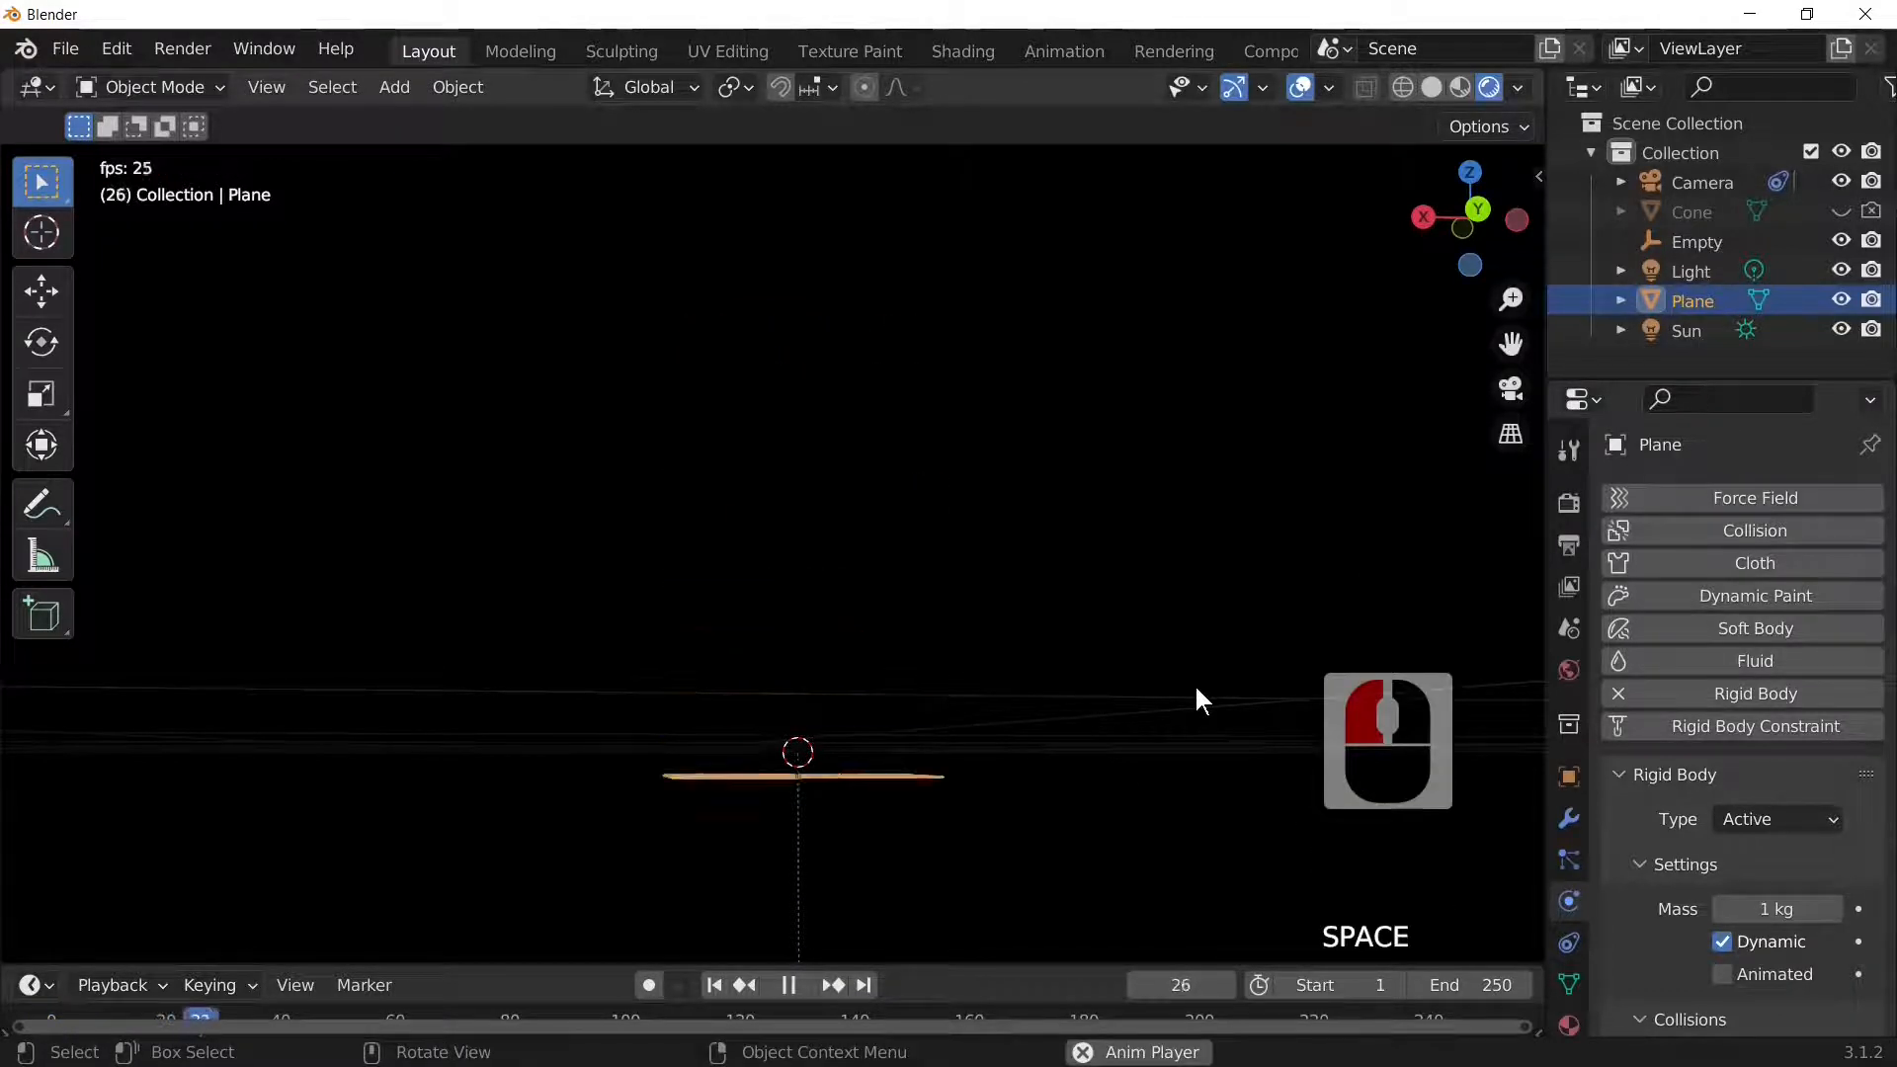
pyautogui.press('space')
pyautogui.hotkey('shift', 'Left')
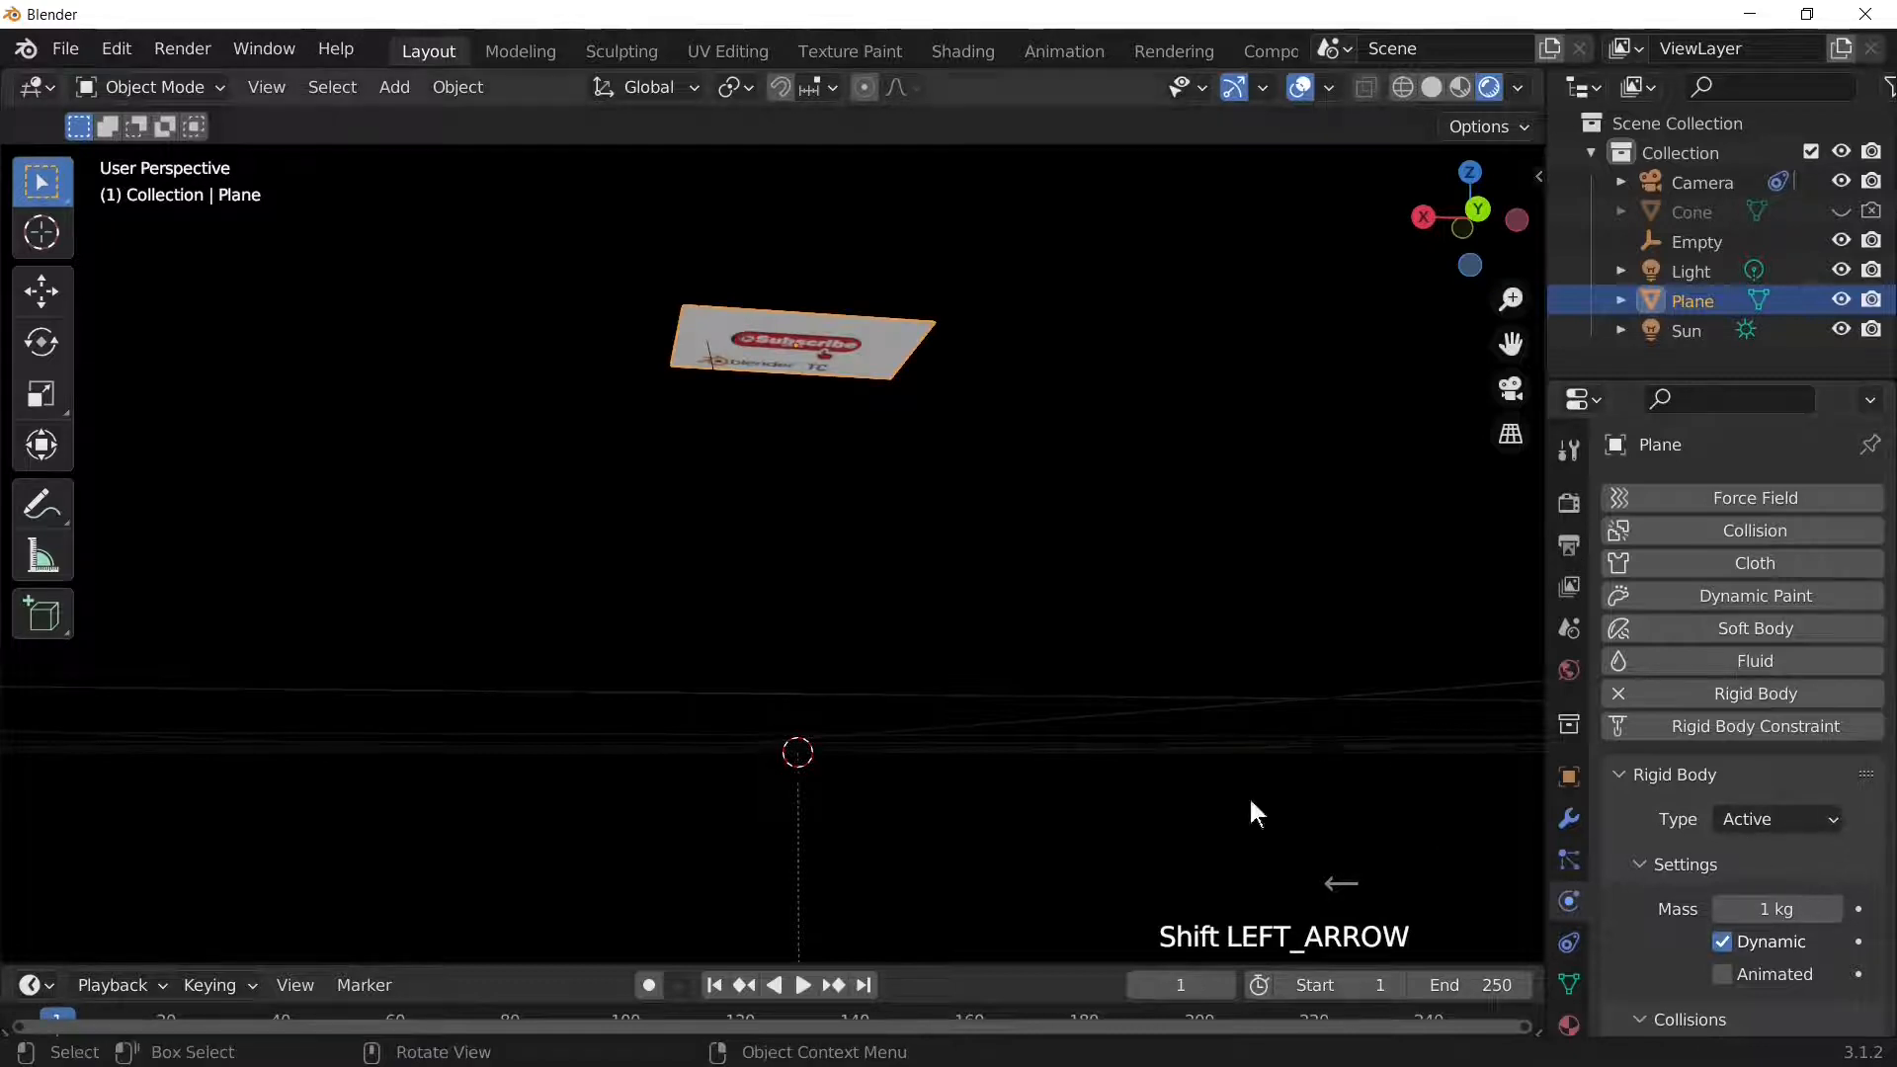
# Step: Turn the cone's viewport and render visibility back on in the Outliner
pyautogui.click(851, 644)
pyautogui.click(832, 619)
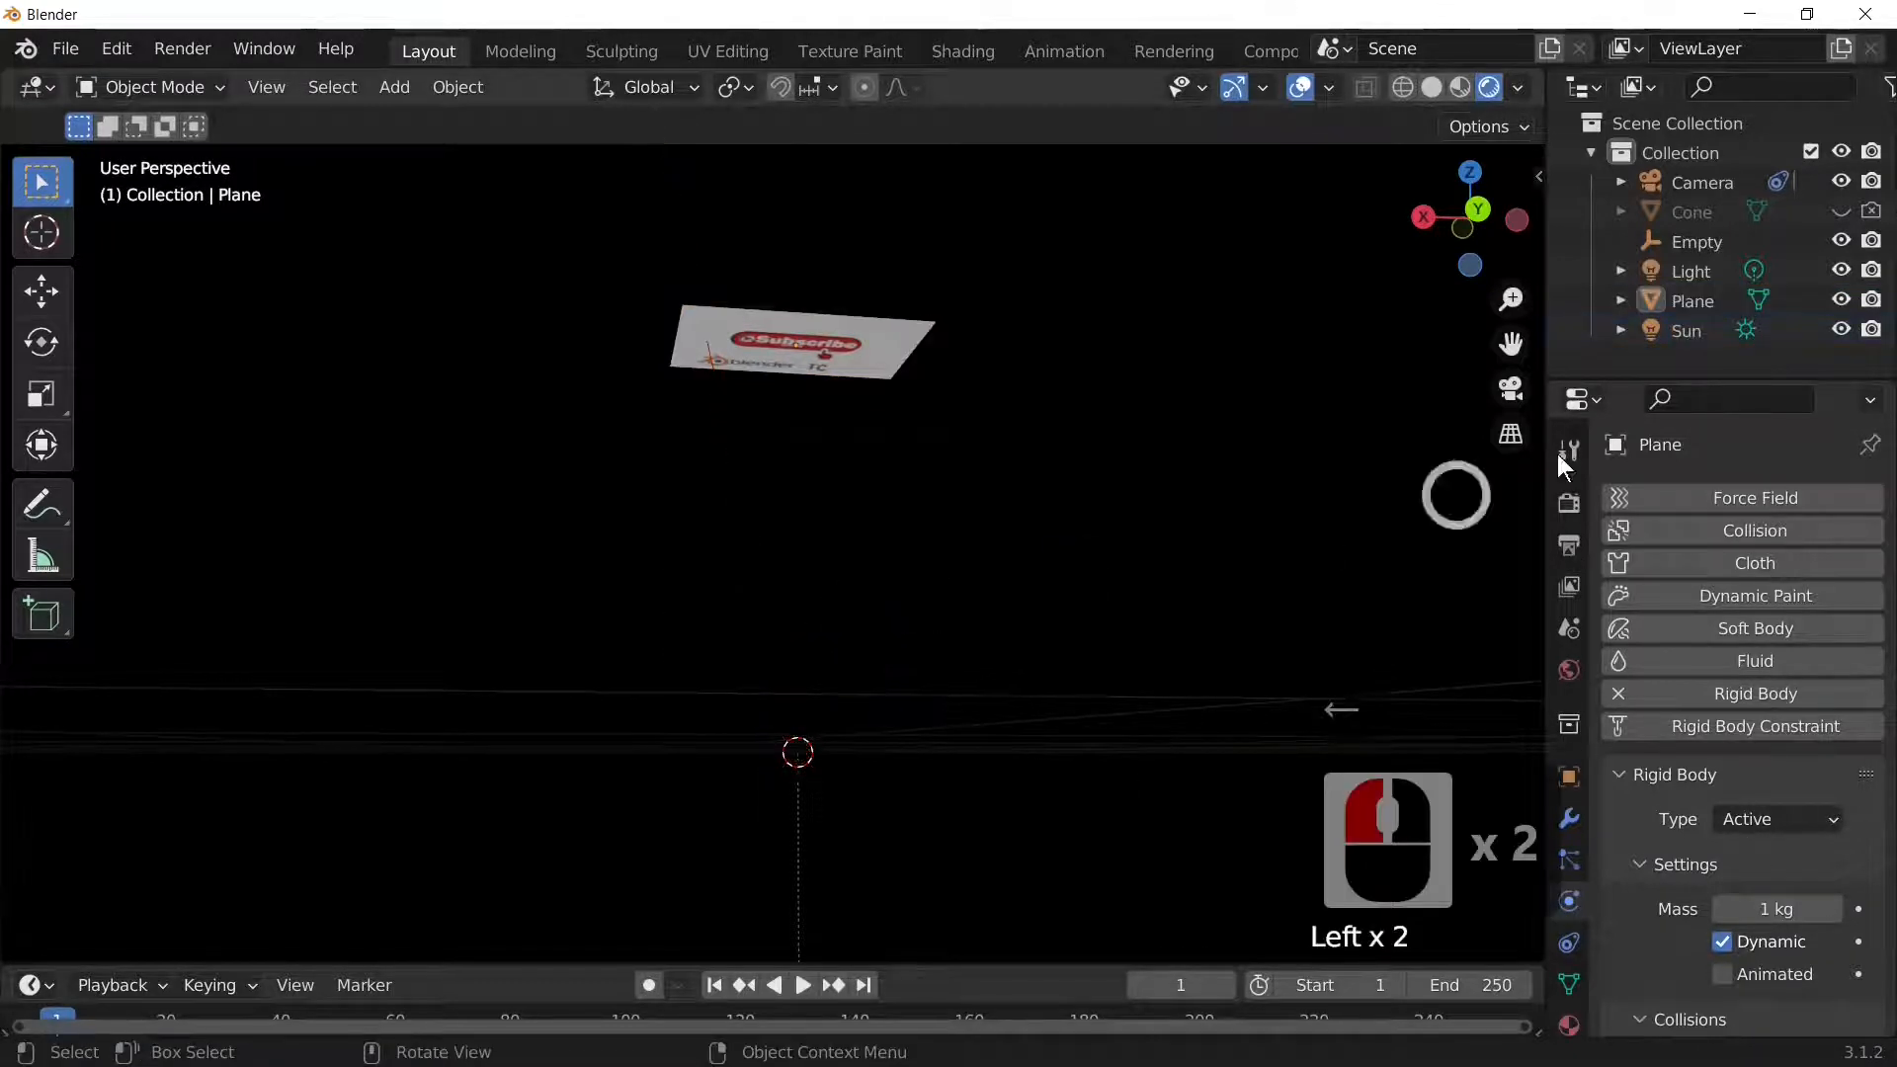
pyautogui.scroll(-1, 966, 721)
pyautogui.scroll(-6, 962, 711)
pyautogui.click(856, 778)
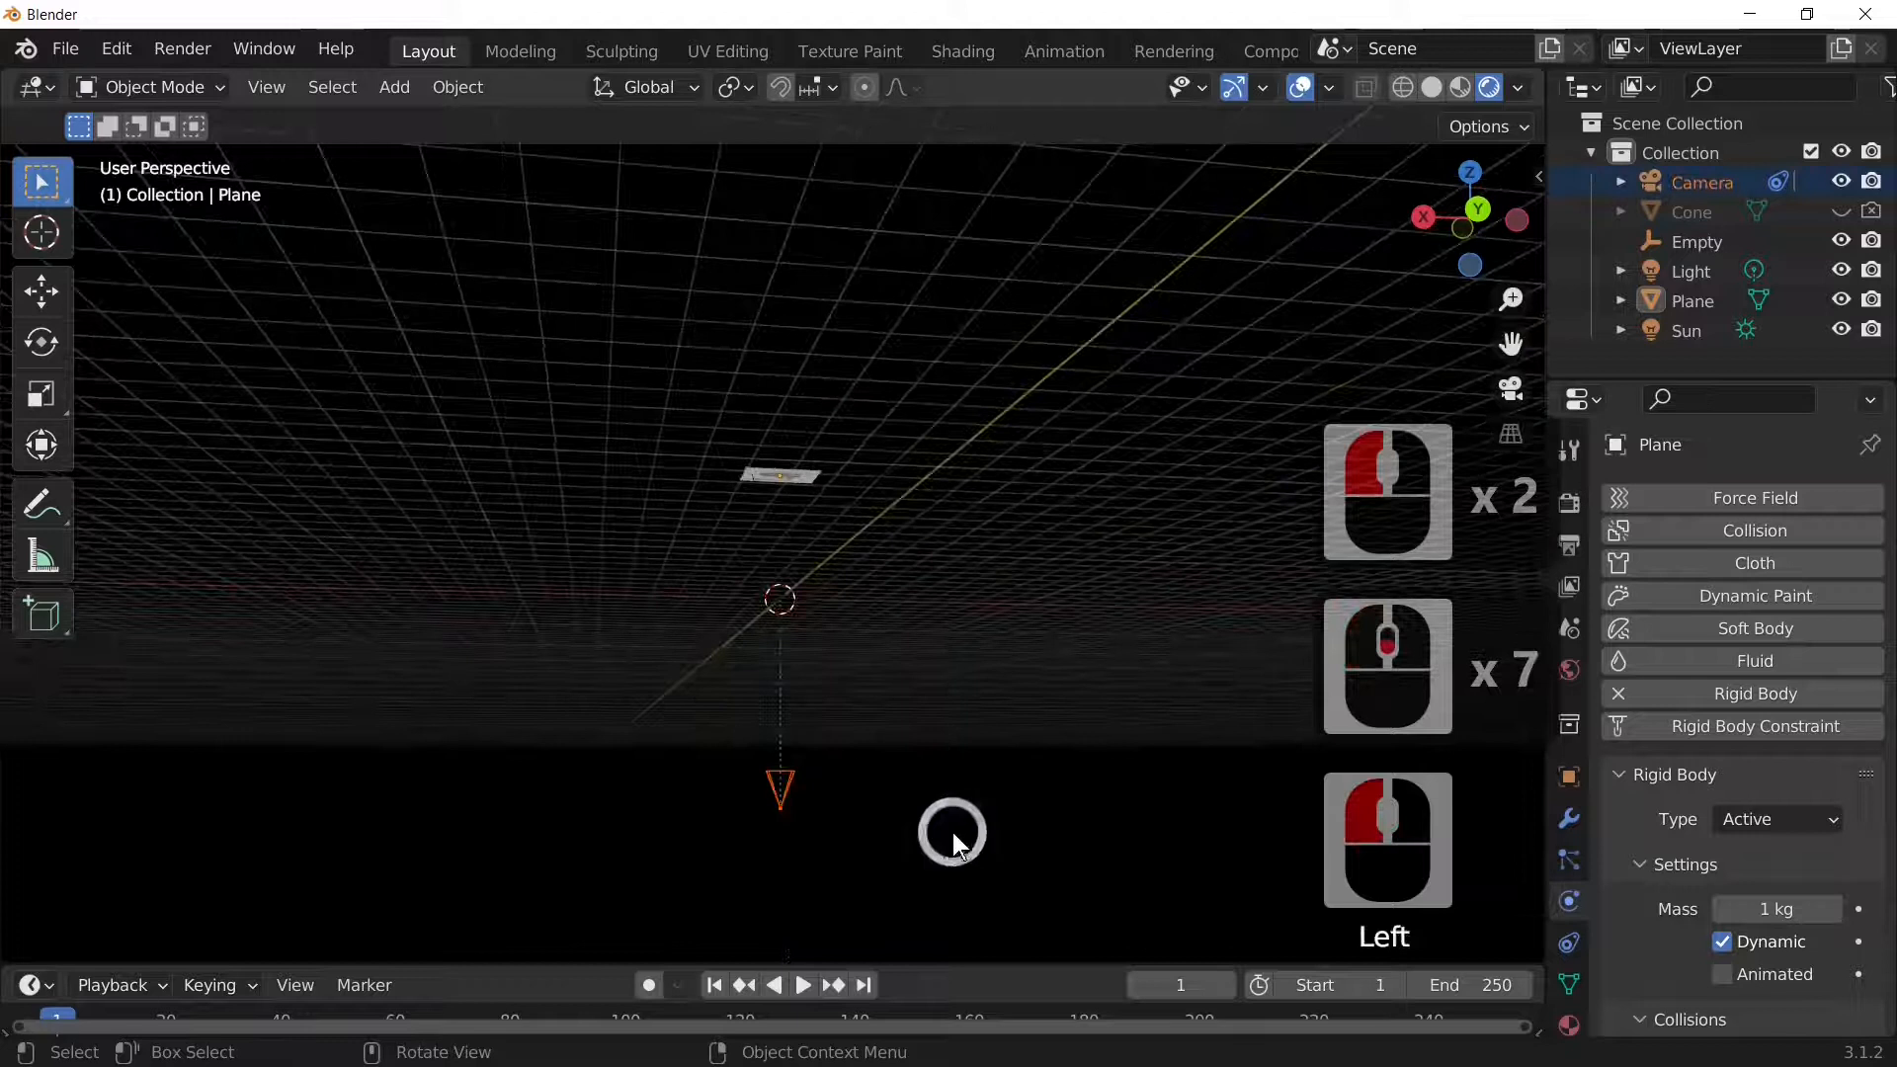
pyautogui.scroll(3, 952, 830)
pyautogui.moveTo(578, 544); pyautogui.dragTo(939, 778)
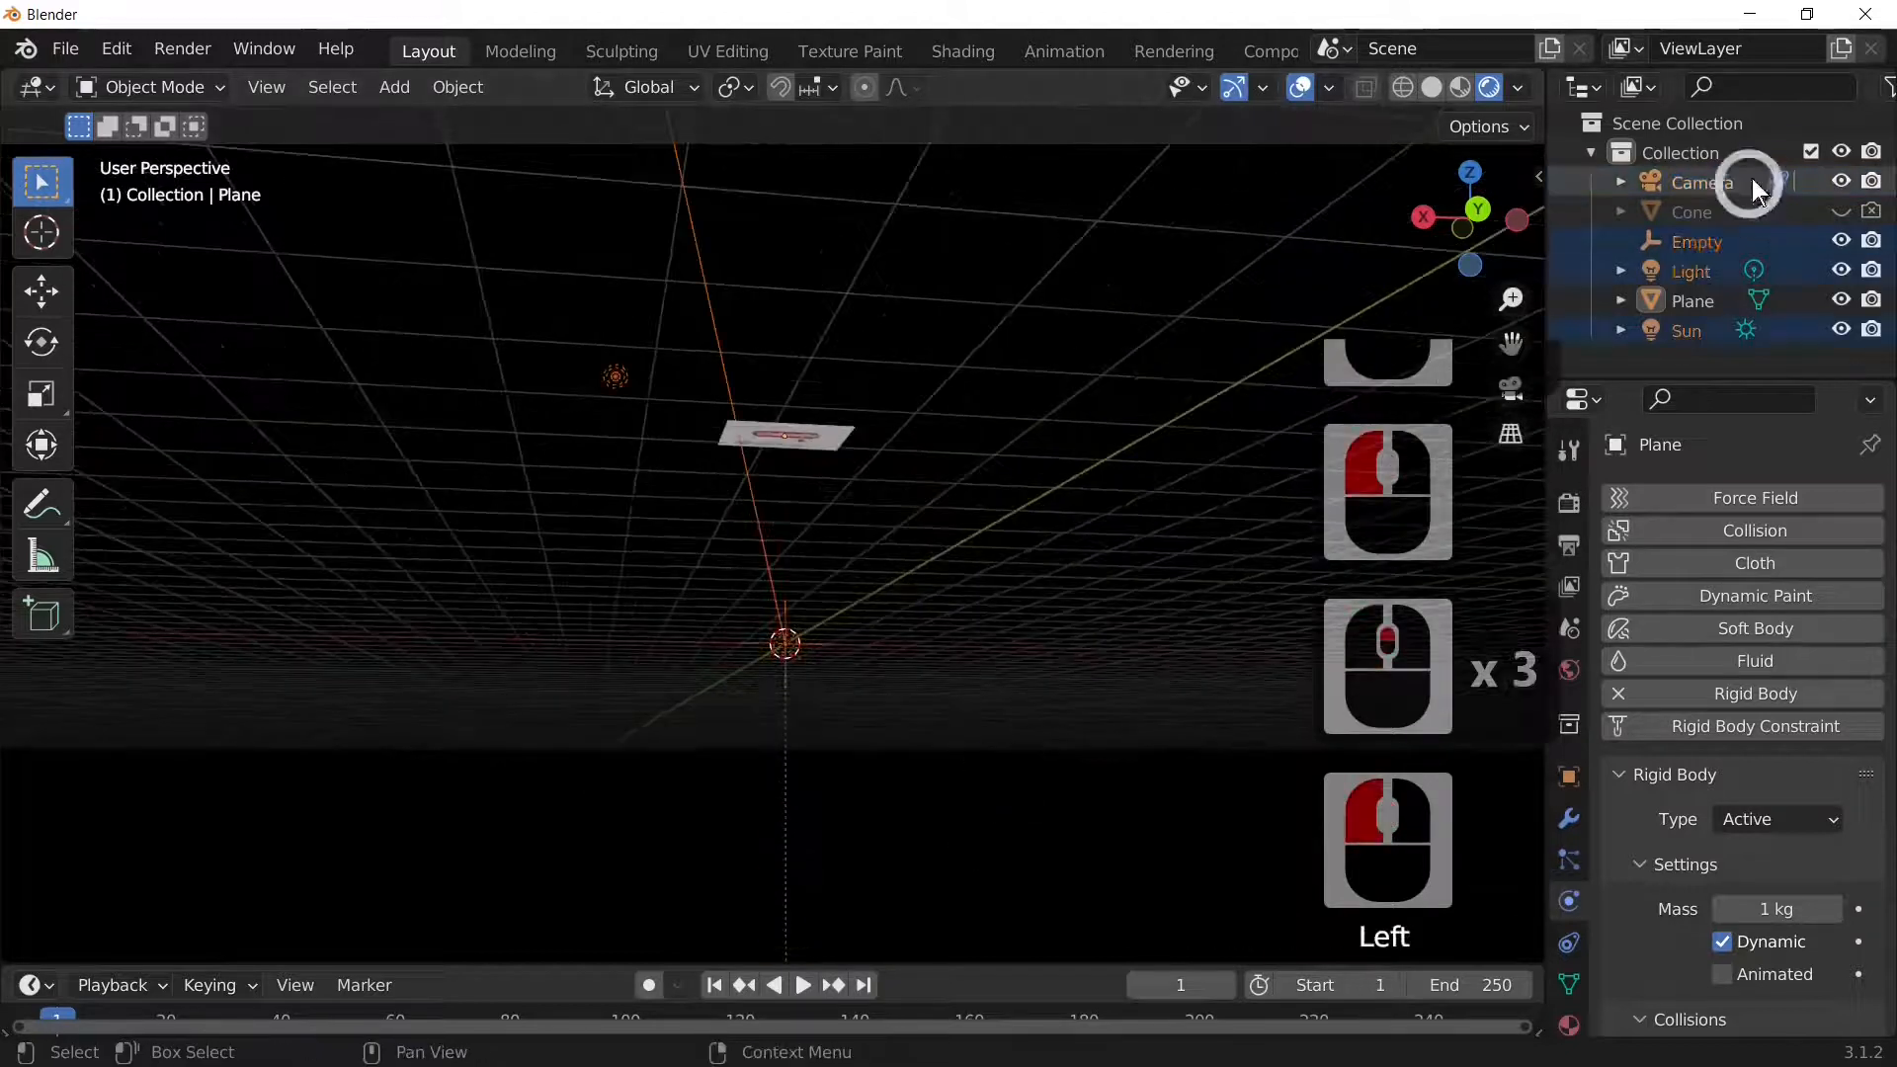
pyautogui.click(1841, 211)
pyautogui.click(1873, 211)
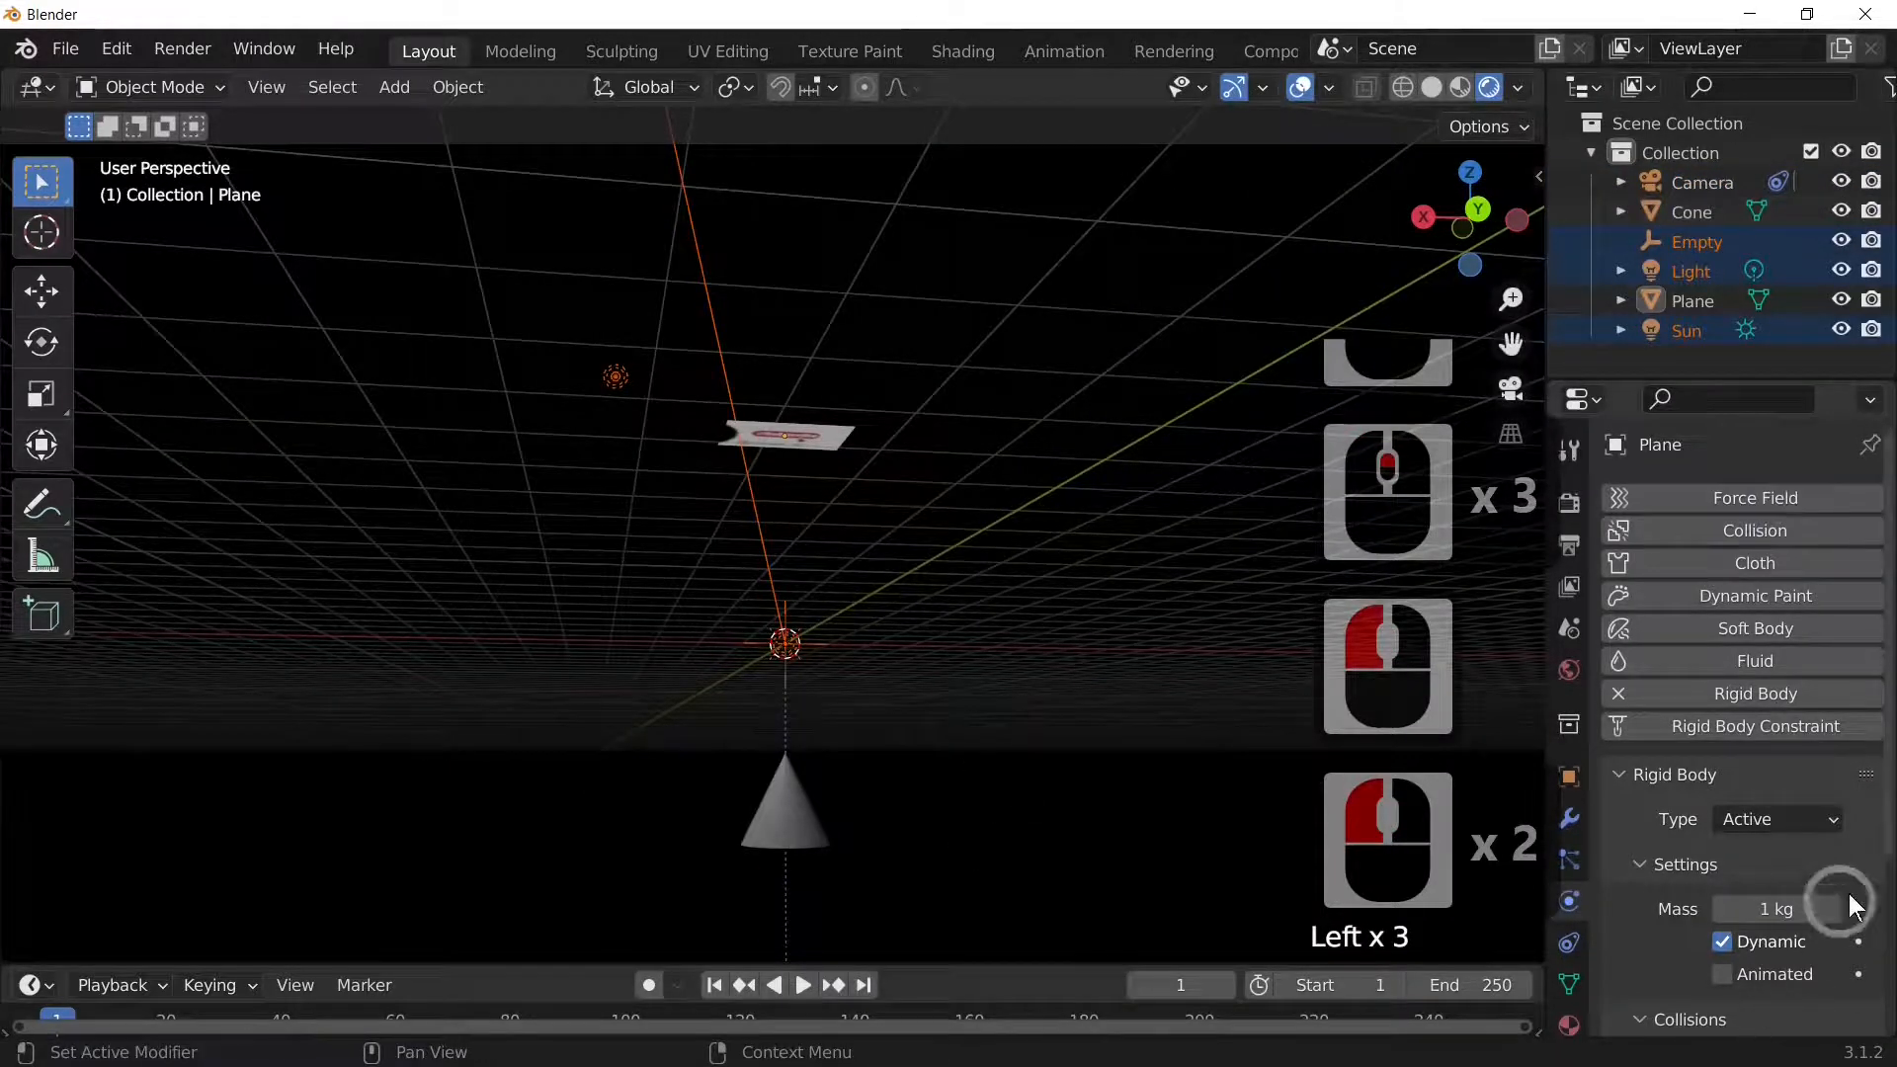
# Step: Select the cone and add rigid body physics with Type set to Passive
pyautogui.click(1790, 819)
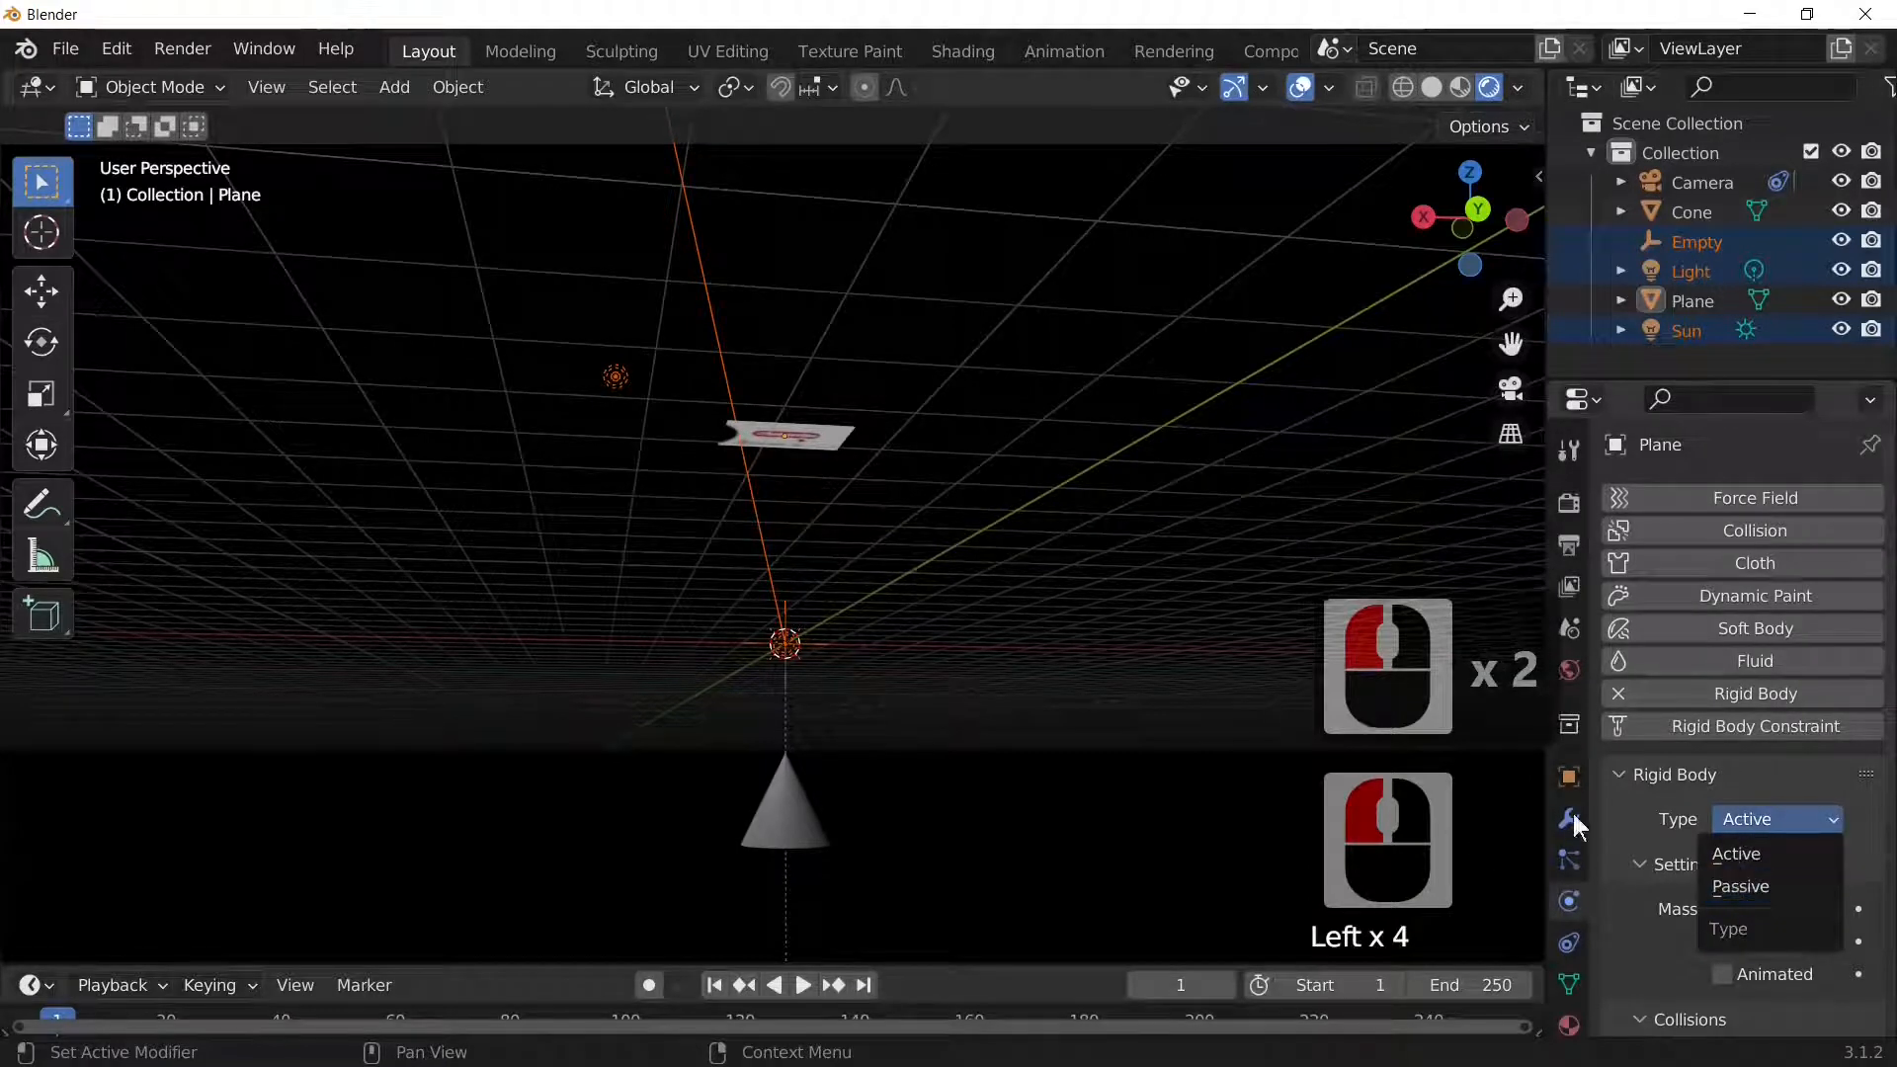
pyautogui.click(766, 802)
pyautogui.click(768, 803)
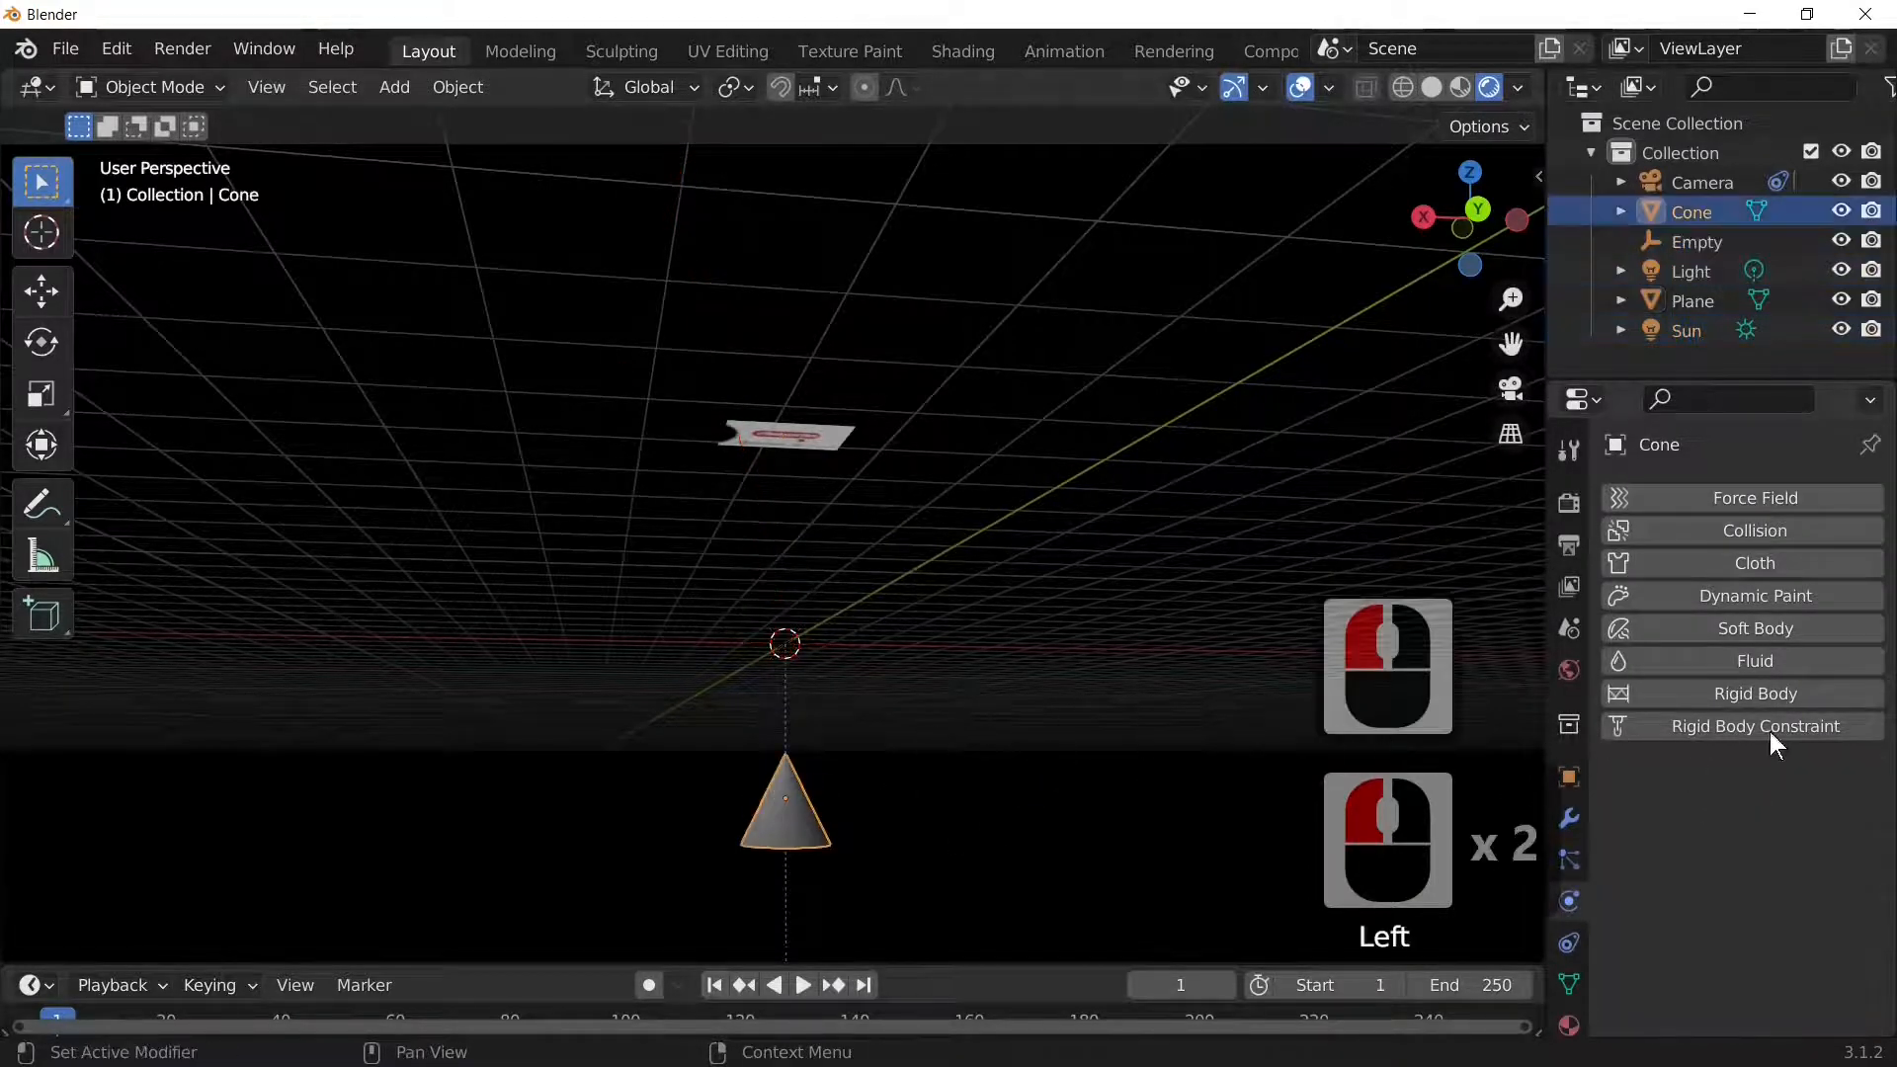
pyautogui.click(1755, 693)
pyautogui.click(1790, 823)
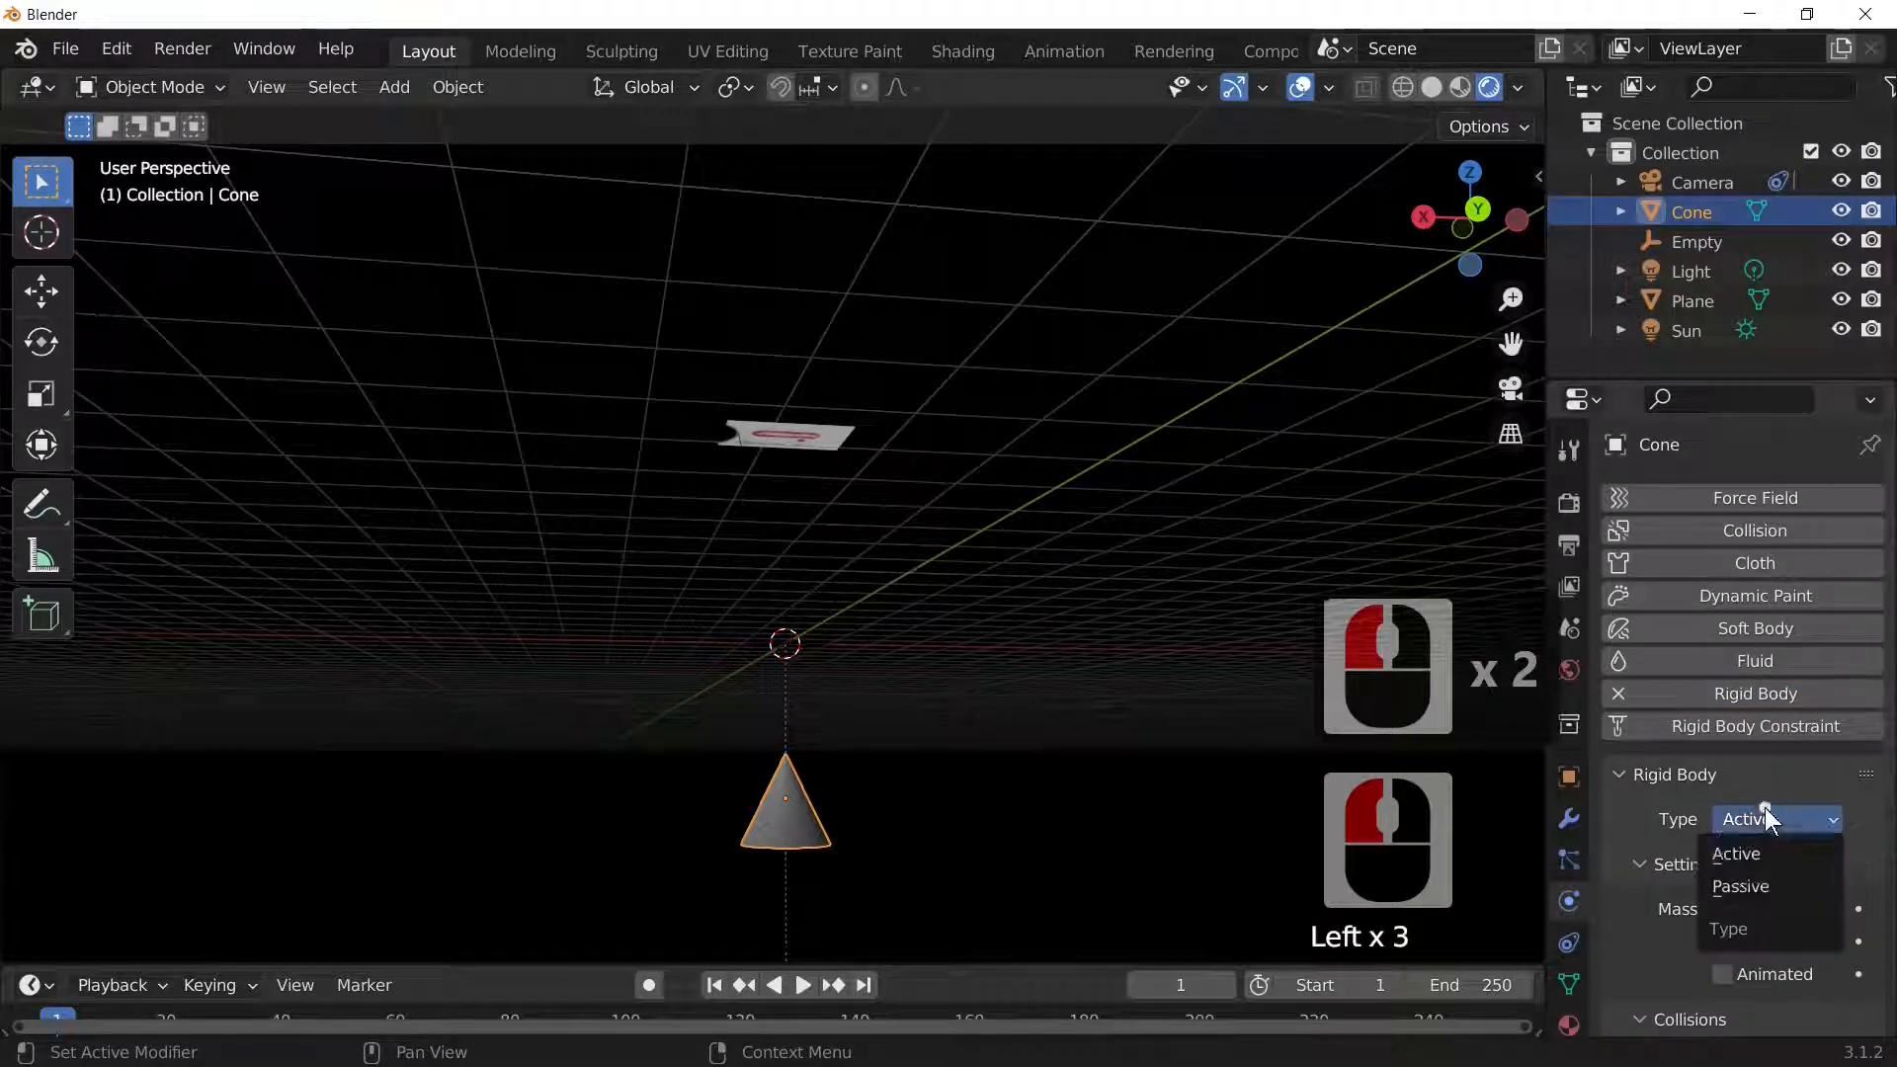
pyautogui.click(1739, 882)
# Step: Play the animation to watch the plane land on the cone, then rewind to frame 1
pyautogui.press('space')
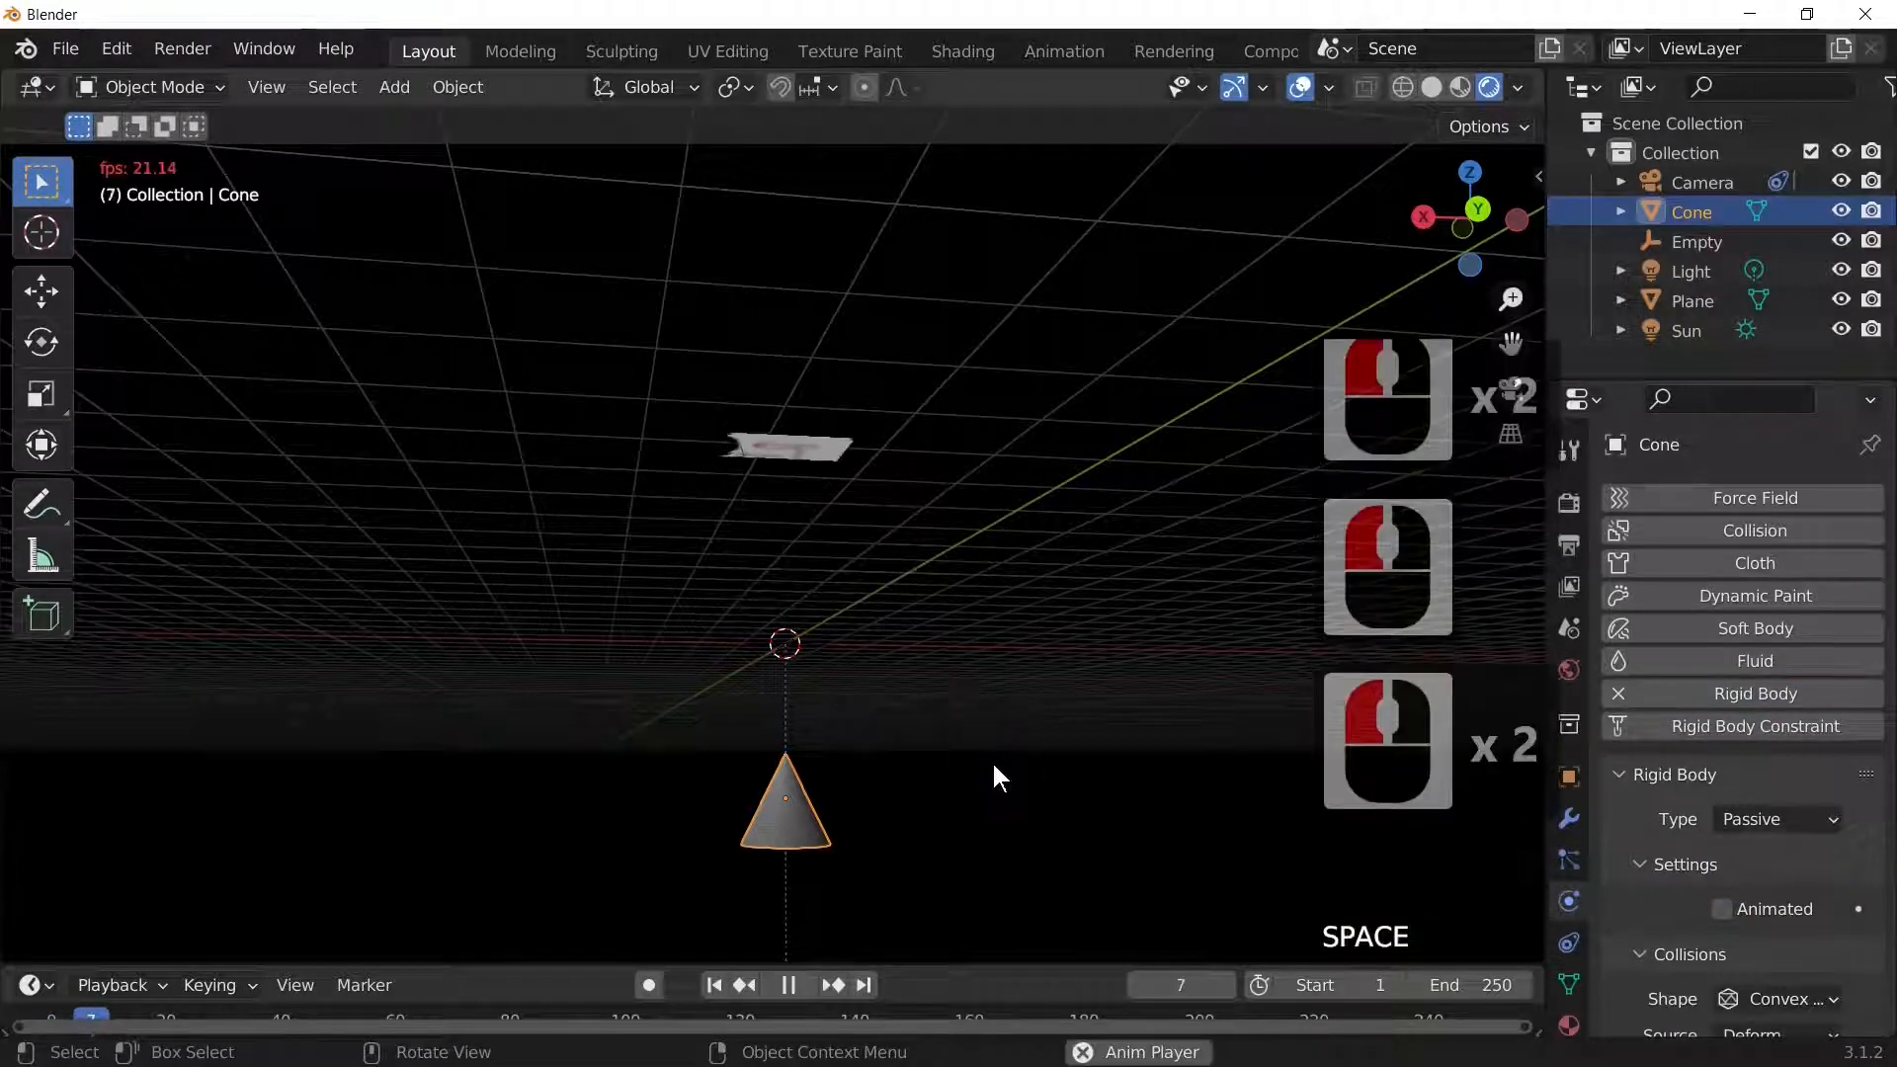
pyautogui.moveTo(994, 768); pyautogui.dragTo(1004, 813, button='middle')
pyautogui.press('space')
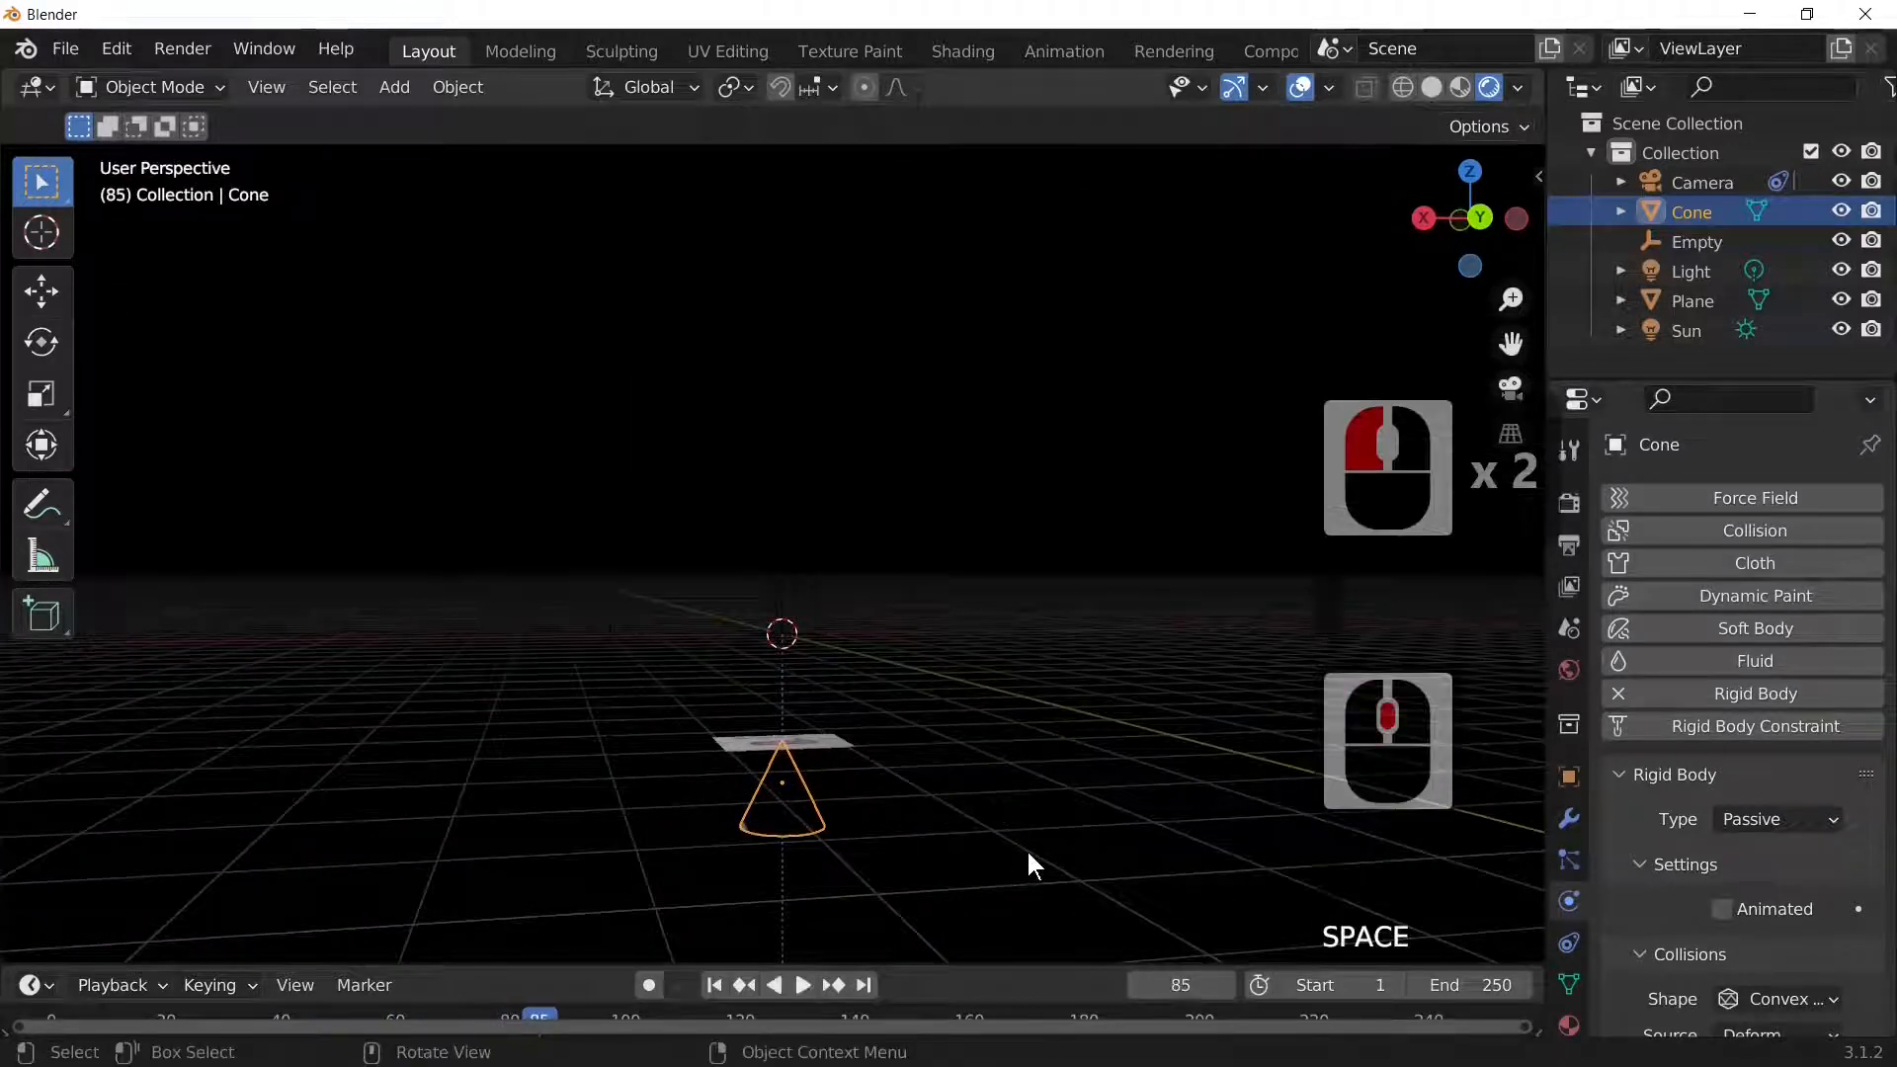
pyautogui.hotkey('shift', 'Left')
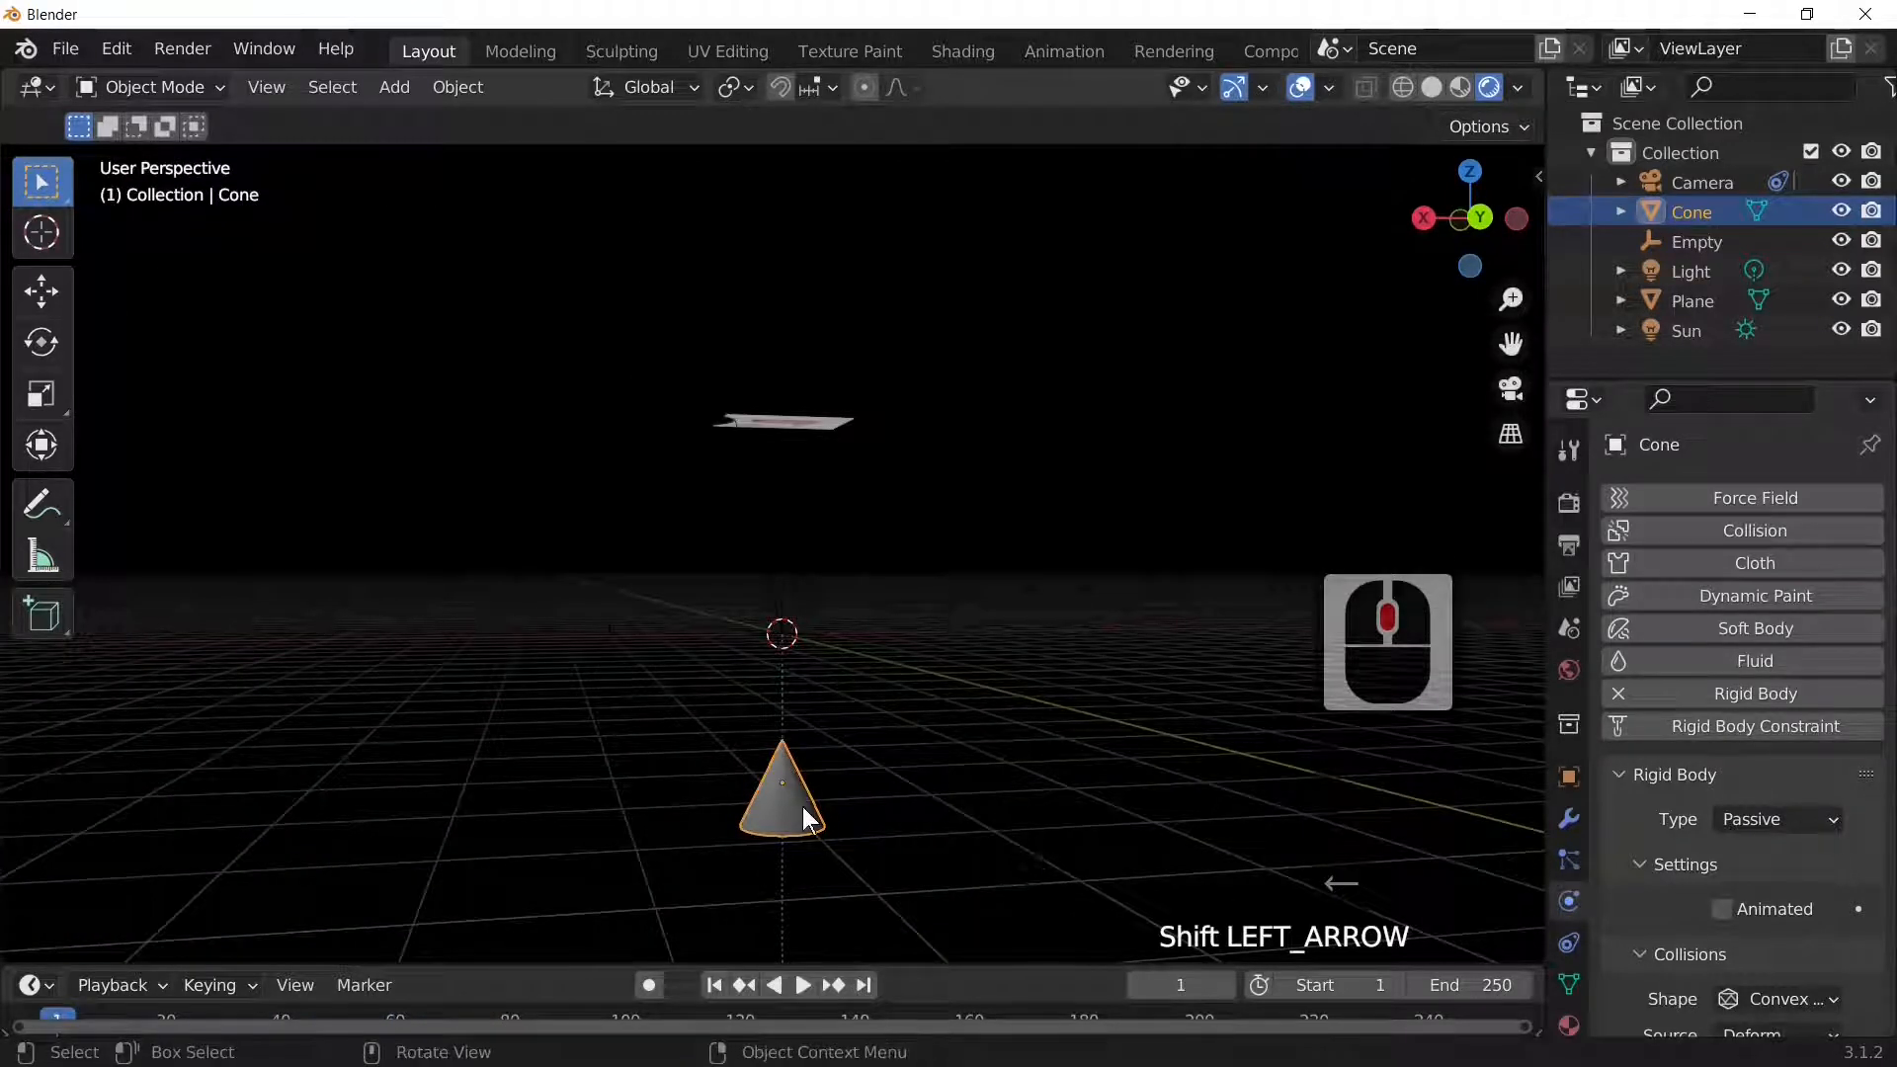
# Step: Hide the cone in the viewport and select the Plane object
pyautogui.click(757, 401)
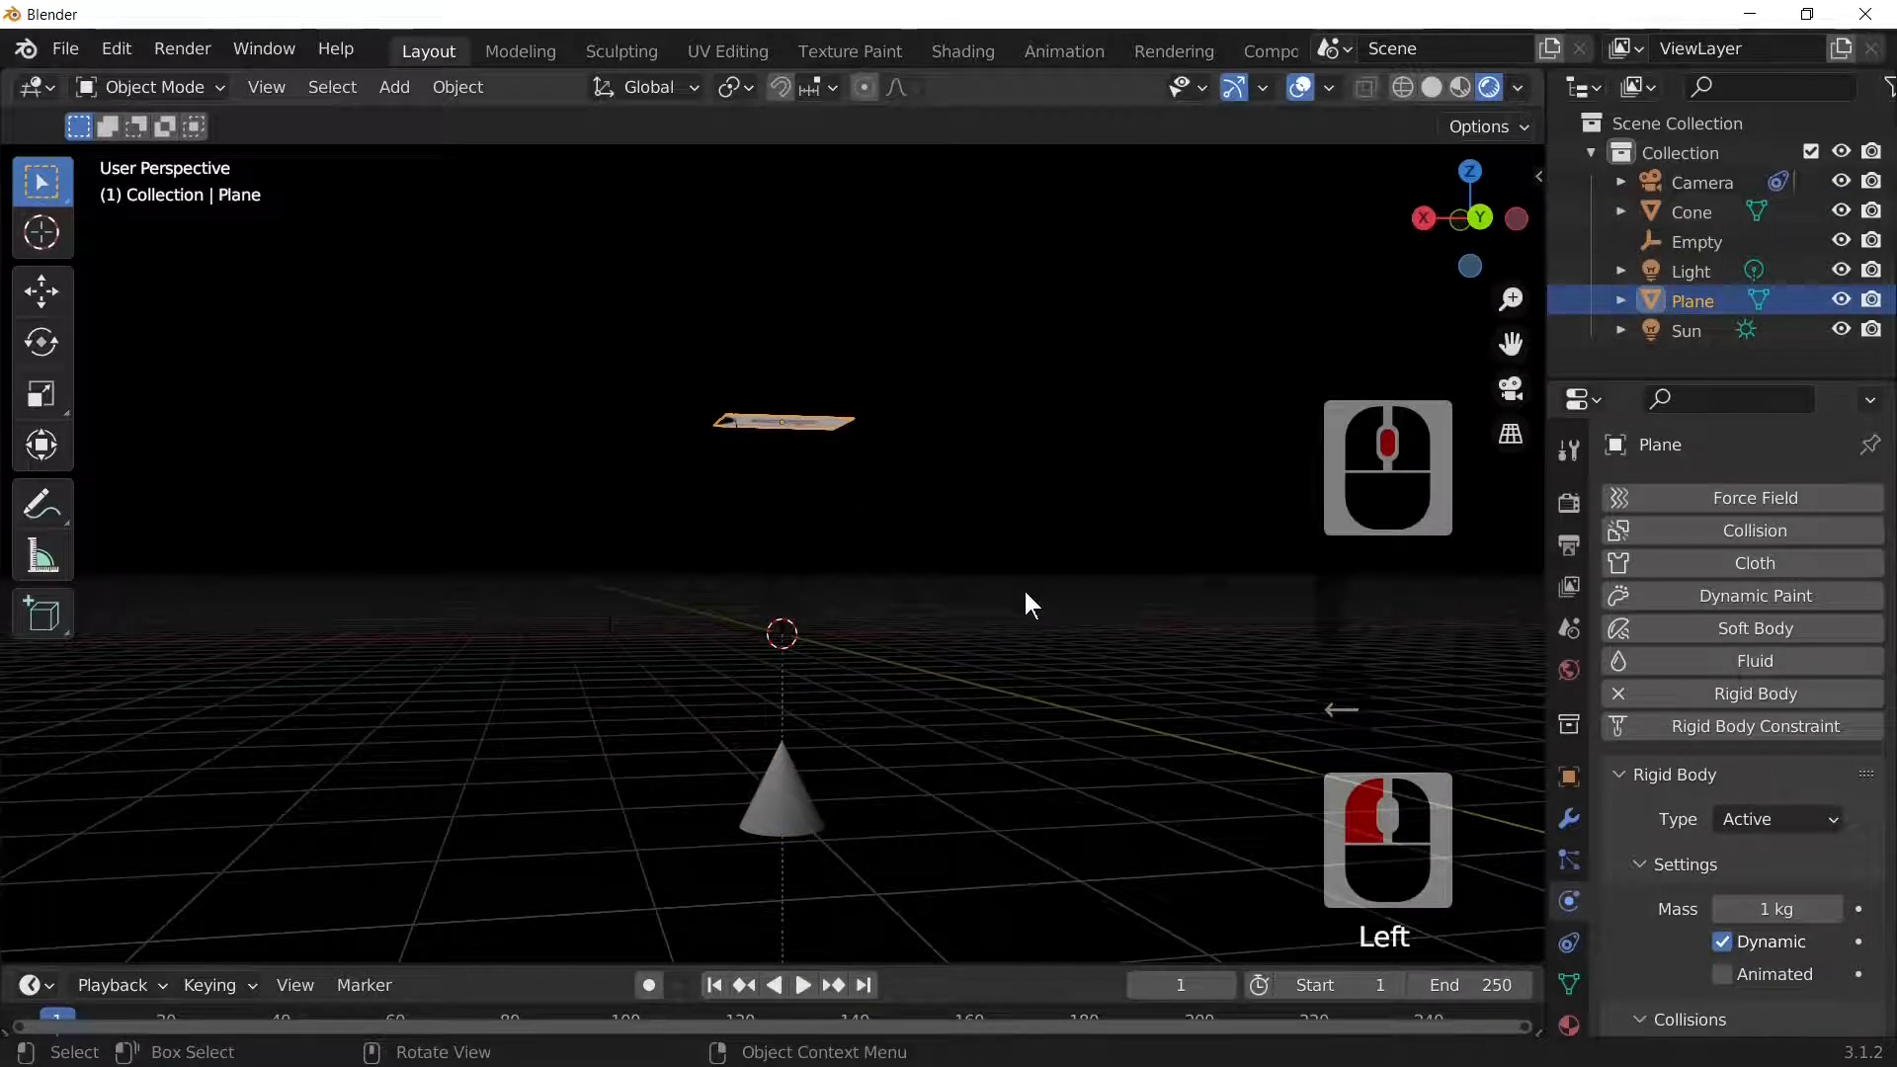
pyautogui.click(825, 766)
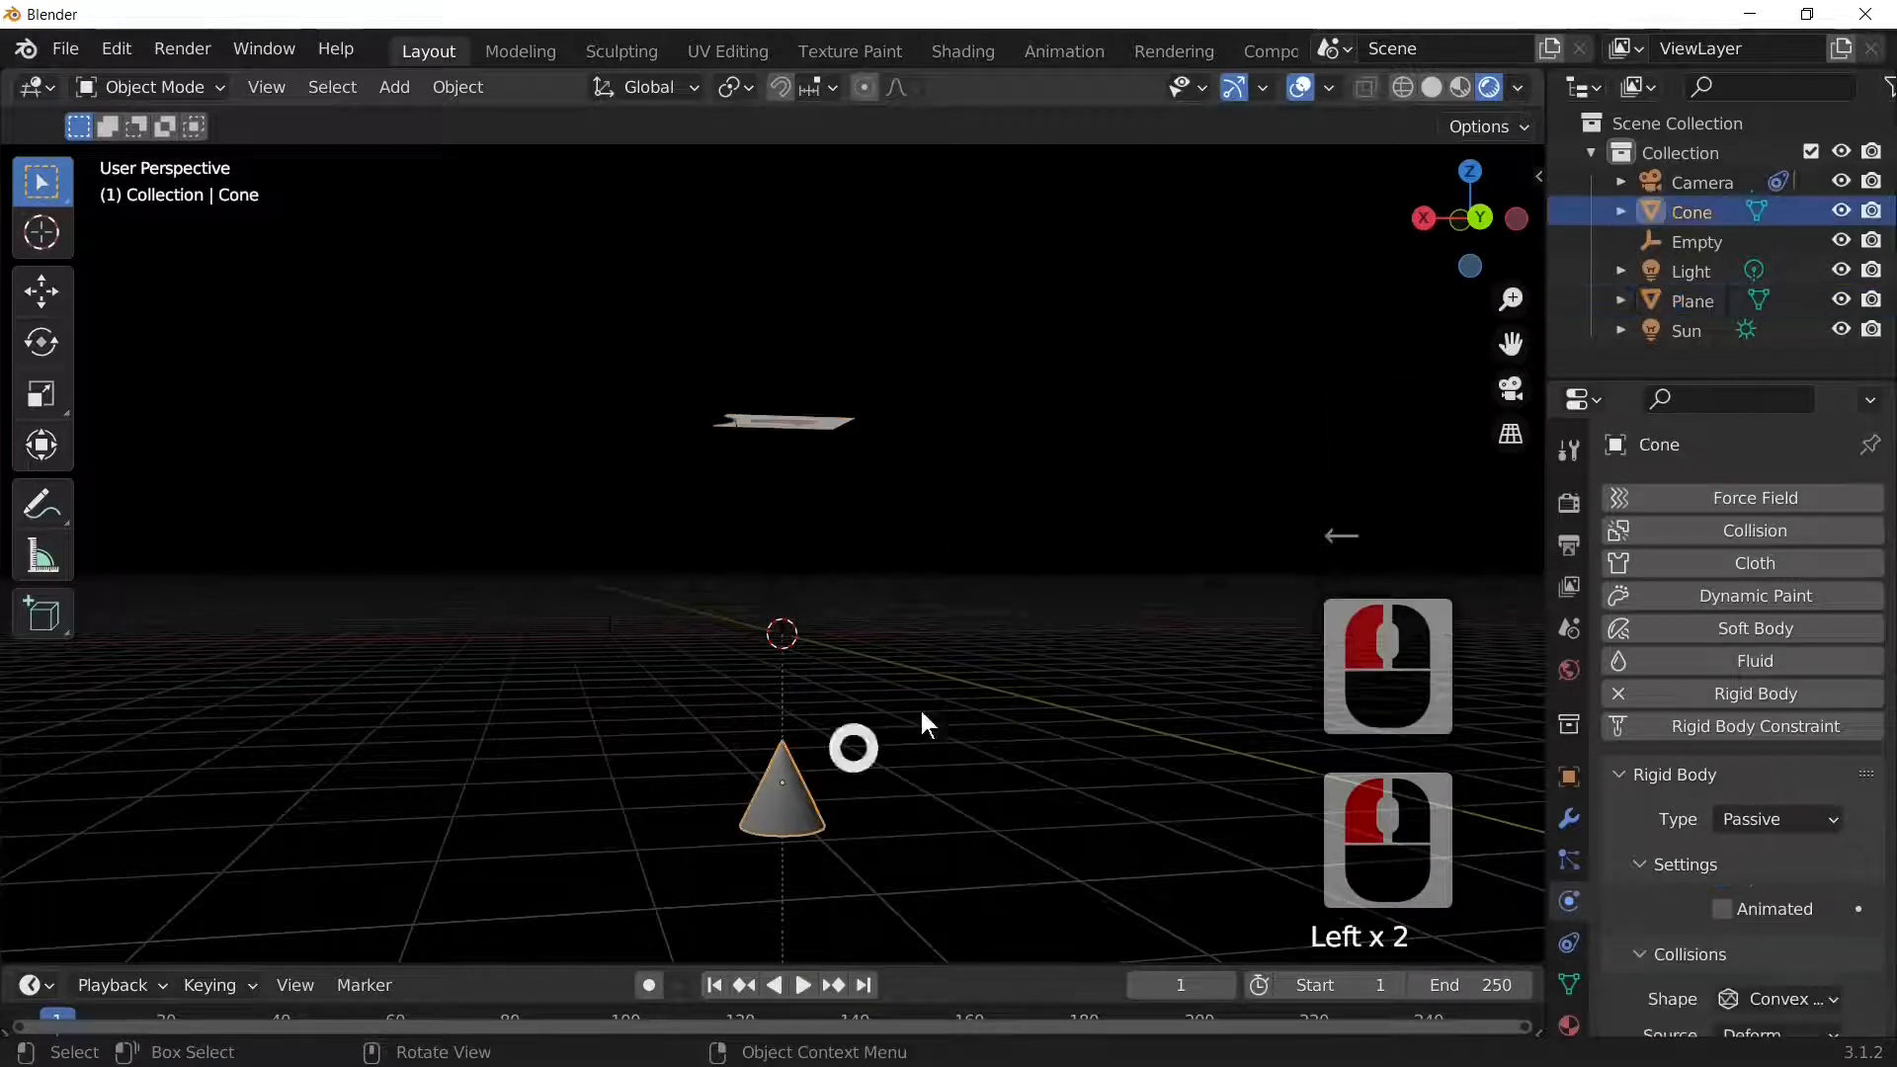
pyautogui.click(1841, 211)
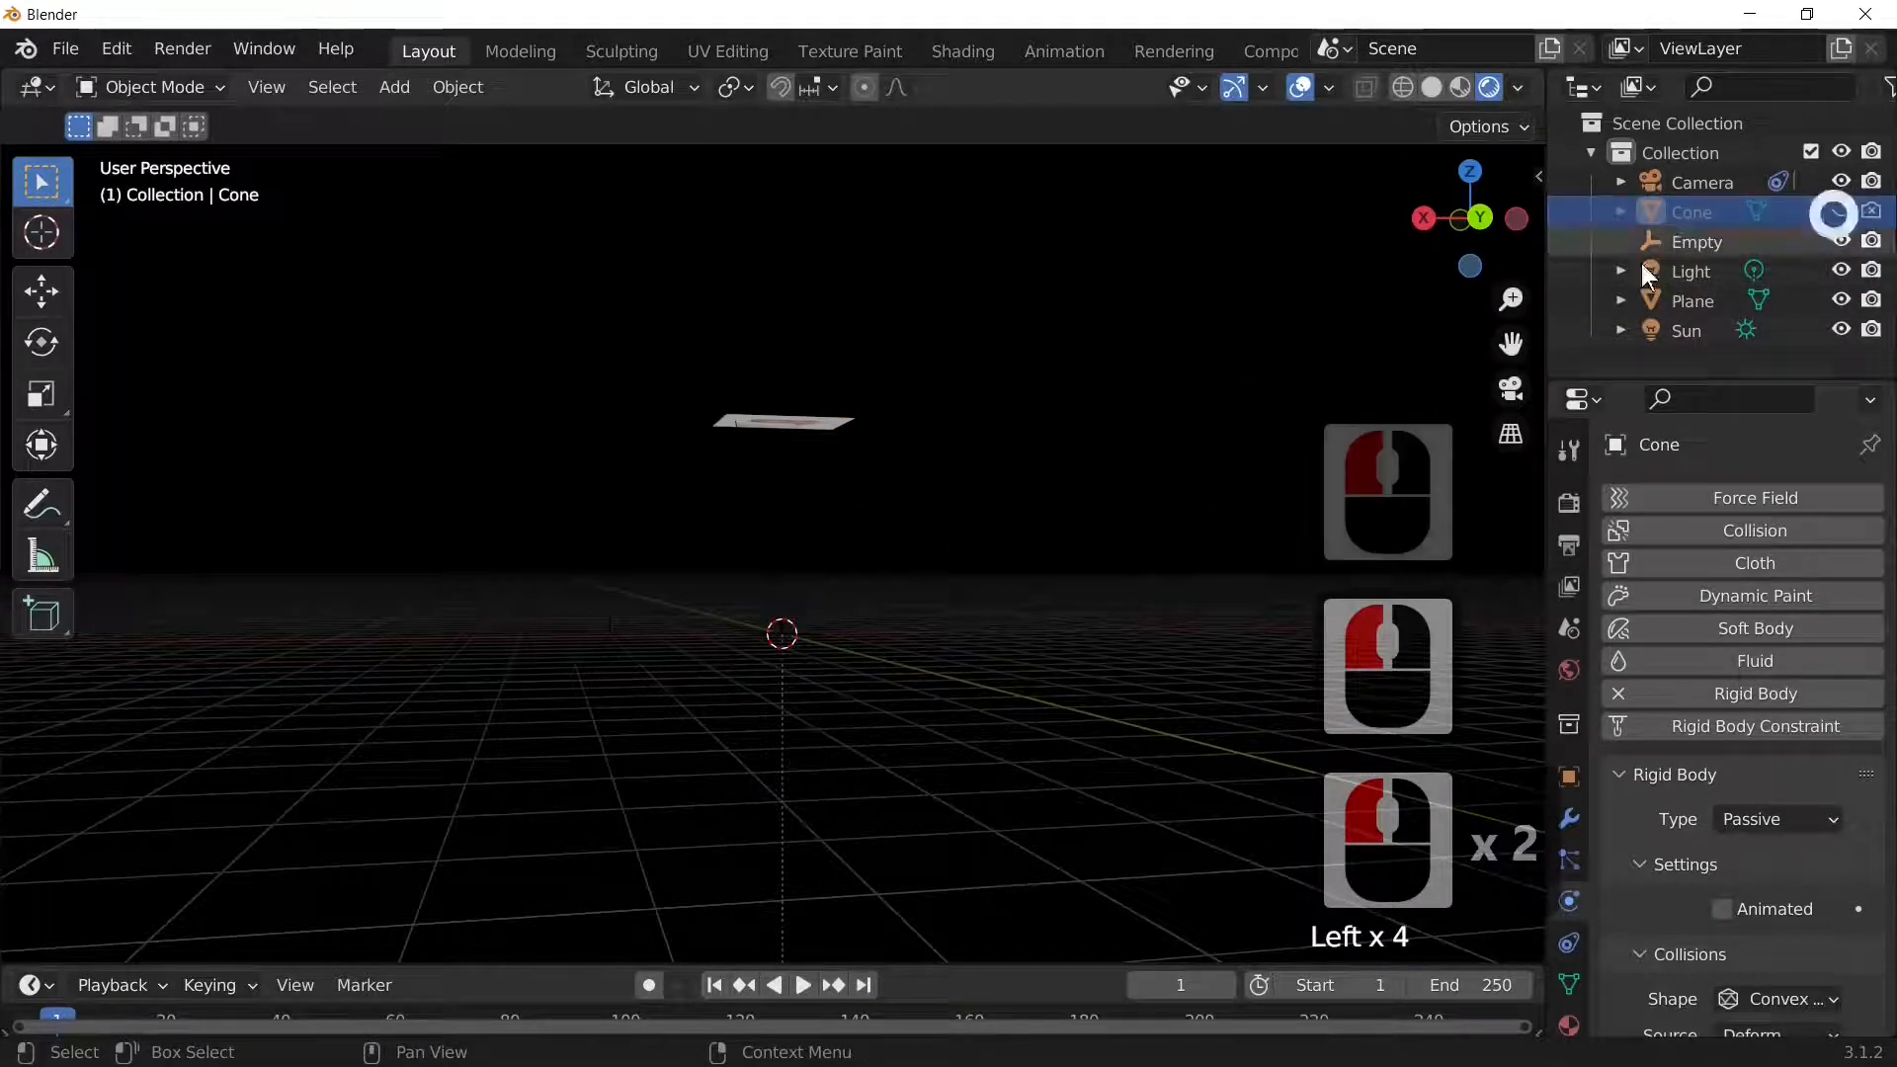
pyautogui.click(793, 425)
# Step: In Edit Mode, subdivide the plane's mesh with Number of Cuts set to 20
pyautogui.scroll(3, 976, 701)
pyautogui.moveTo(977, 701); pyautogui.dragTo(826, 454, button='middle')
pyautogui.rightClick(826, 454)
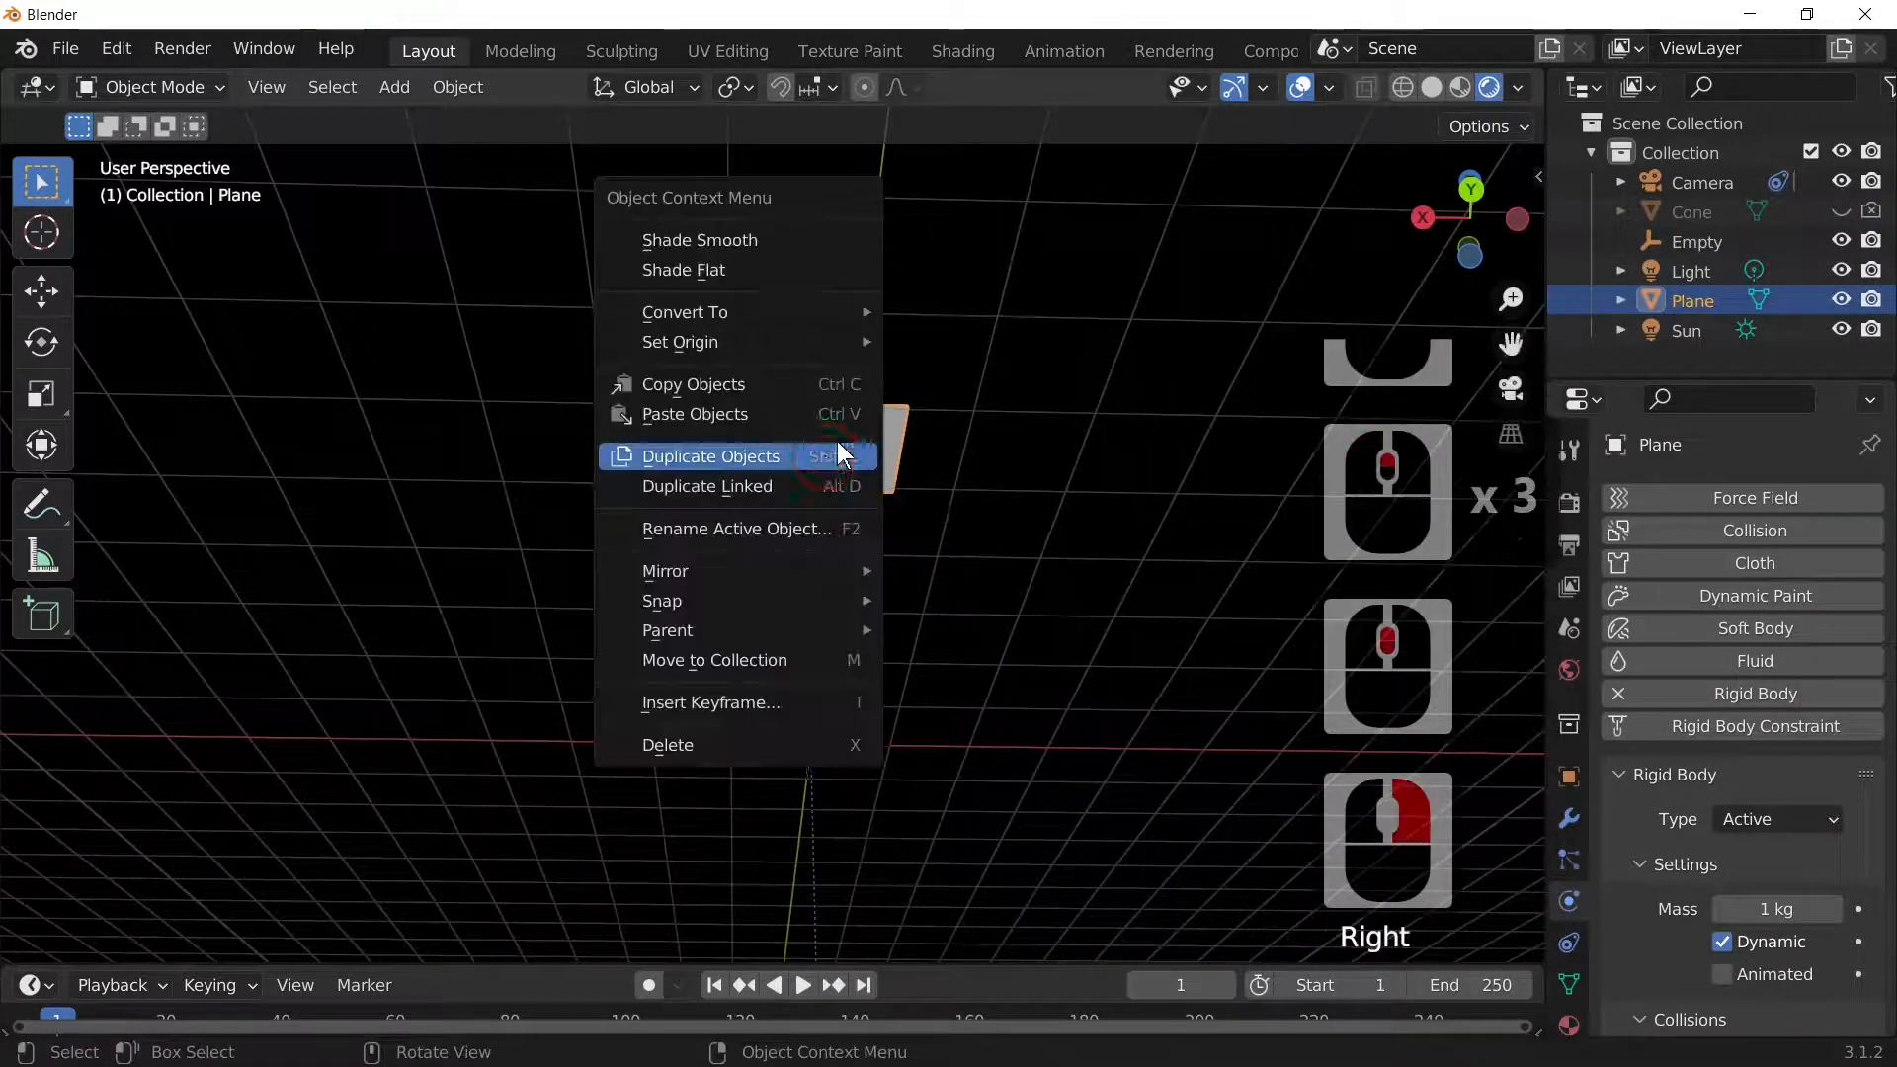
pyautogui.press('Tab')
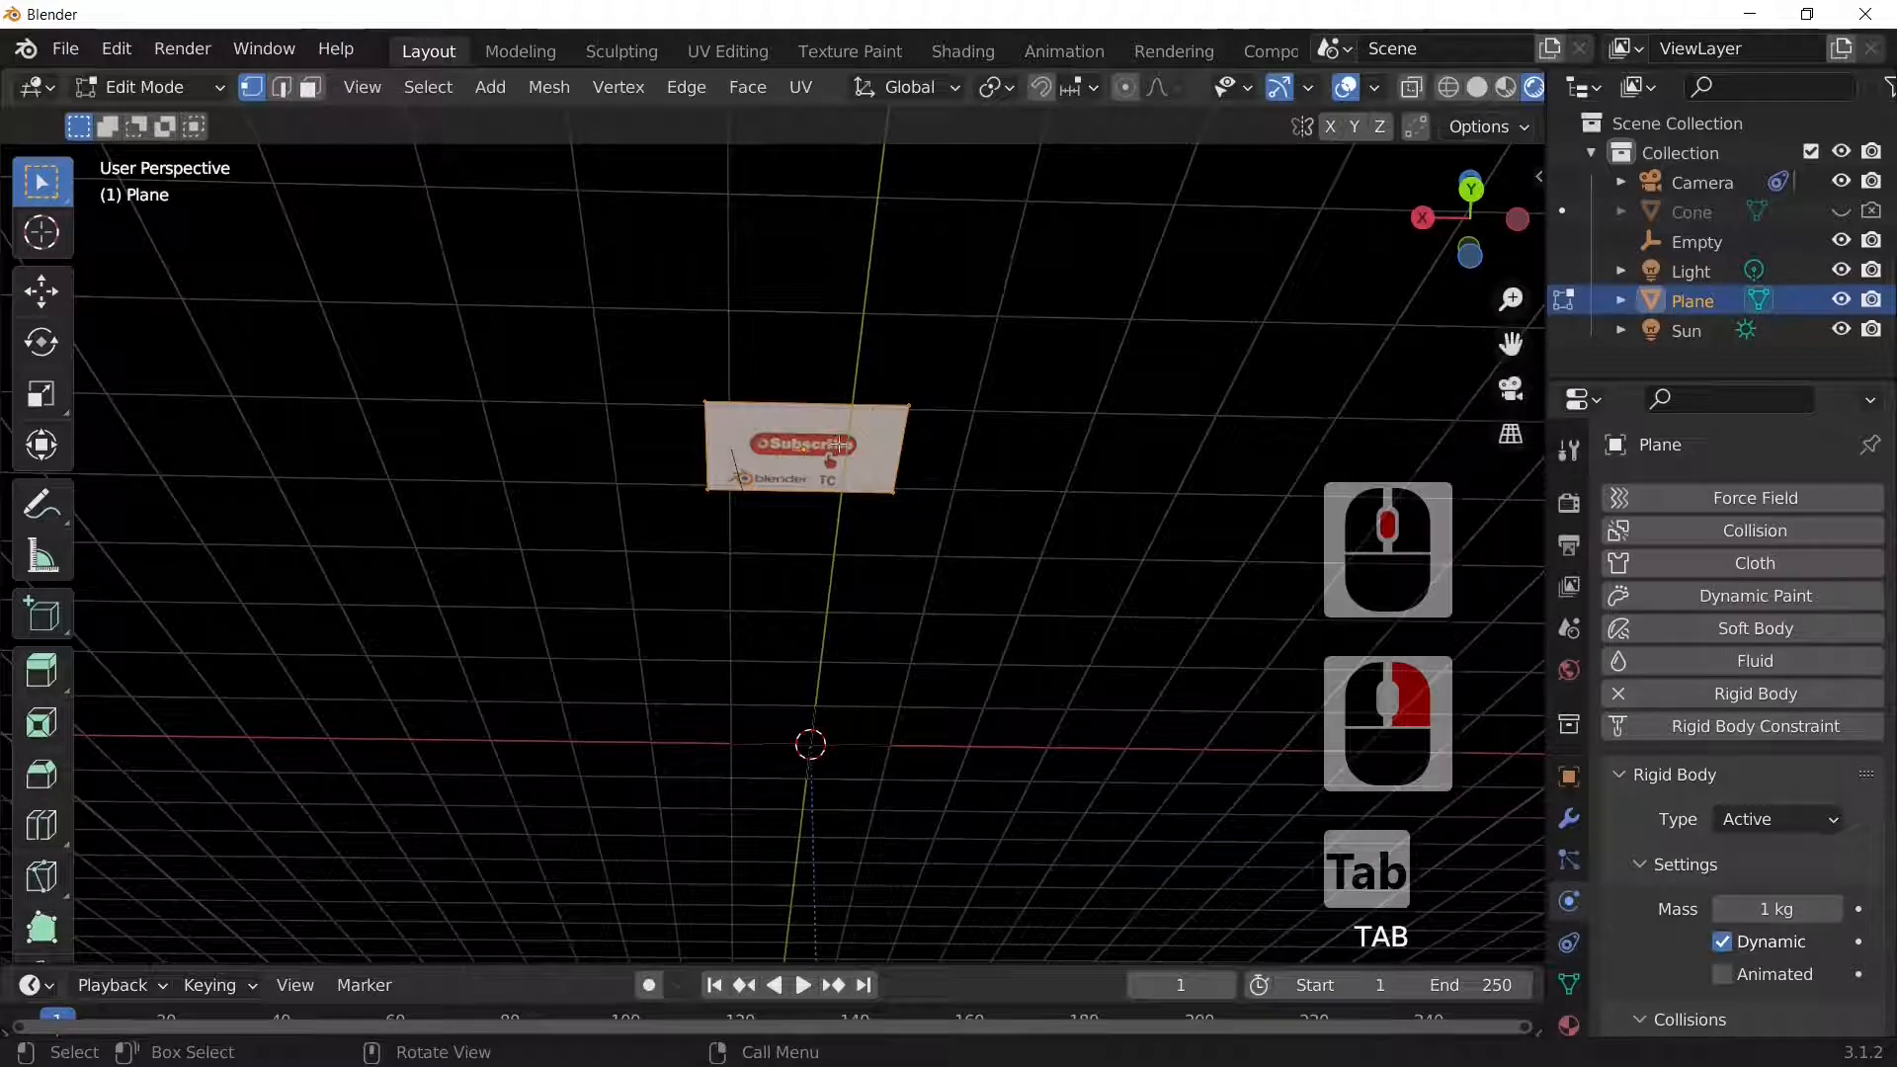
pyautogui.rightClick(734, 424)
pyautogui.click(613, 417)
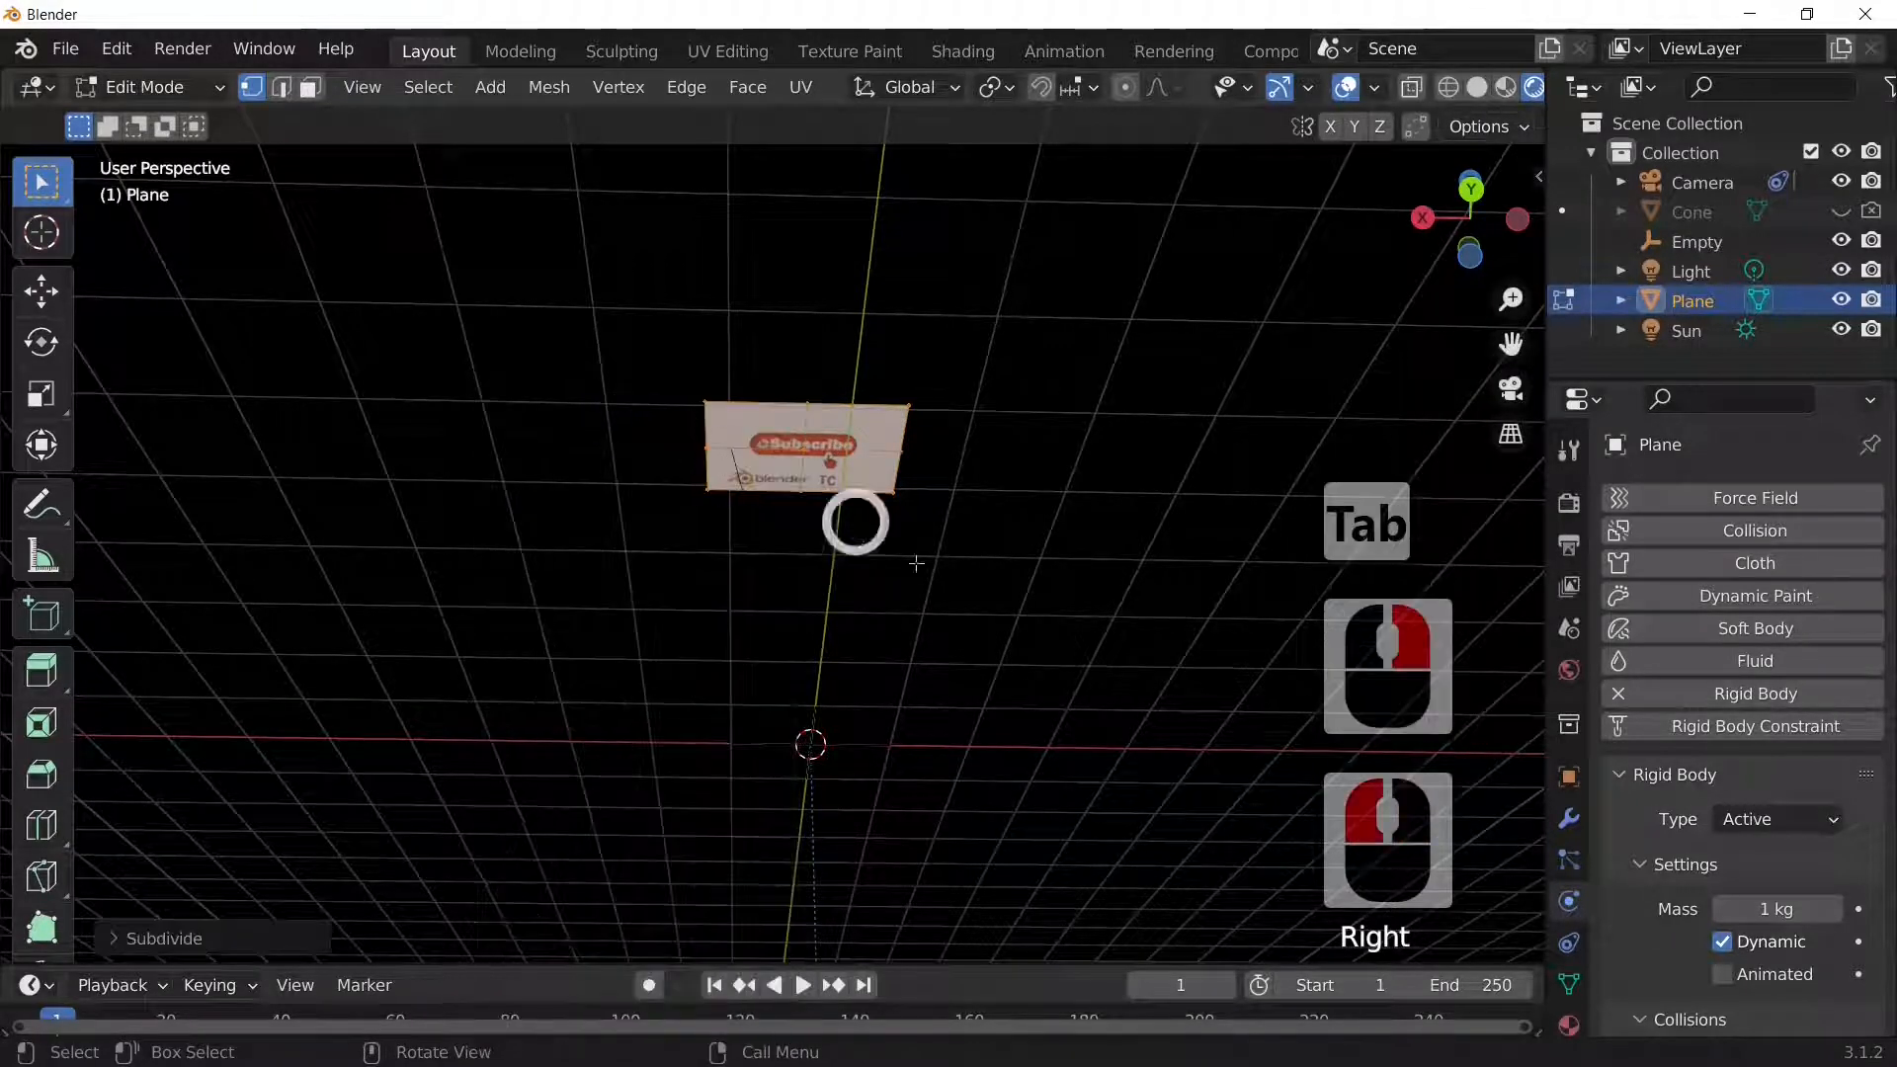
pyautogui.click(149, 939)
pyautogui.doubleClick(388, 736)
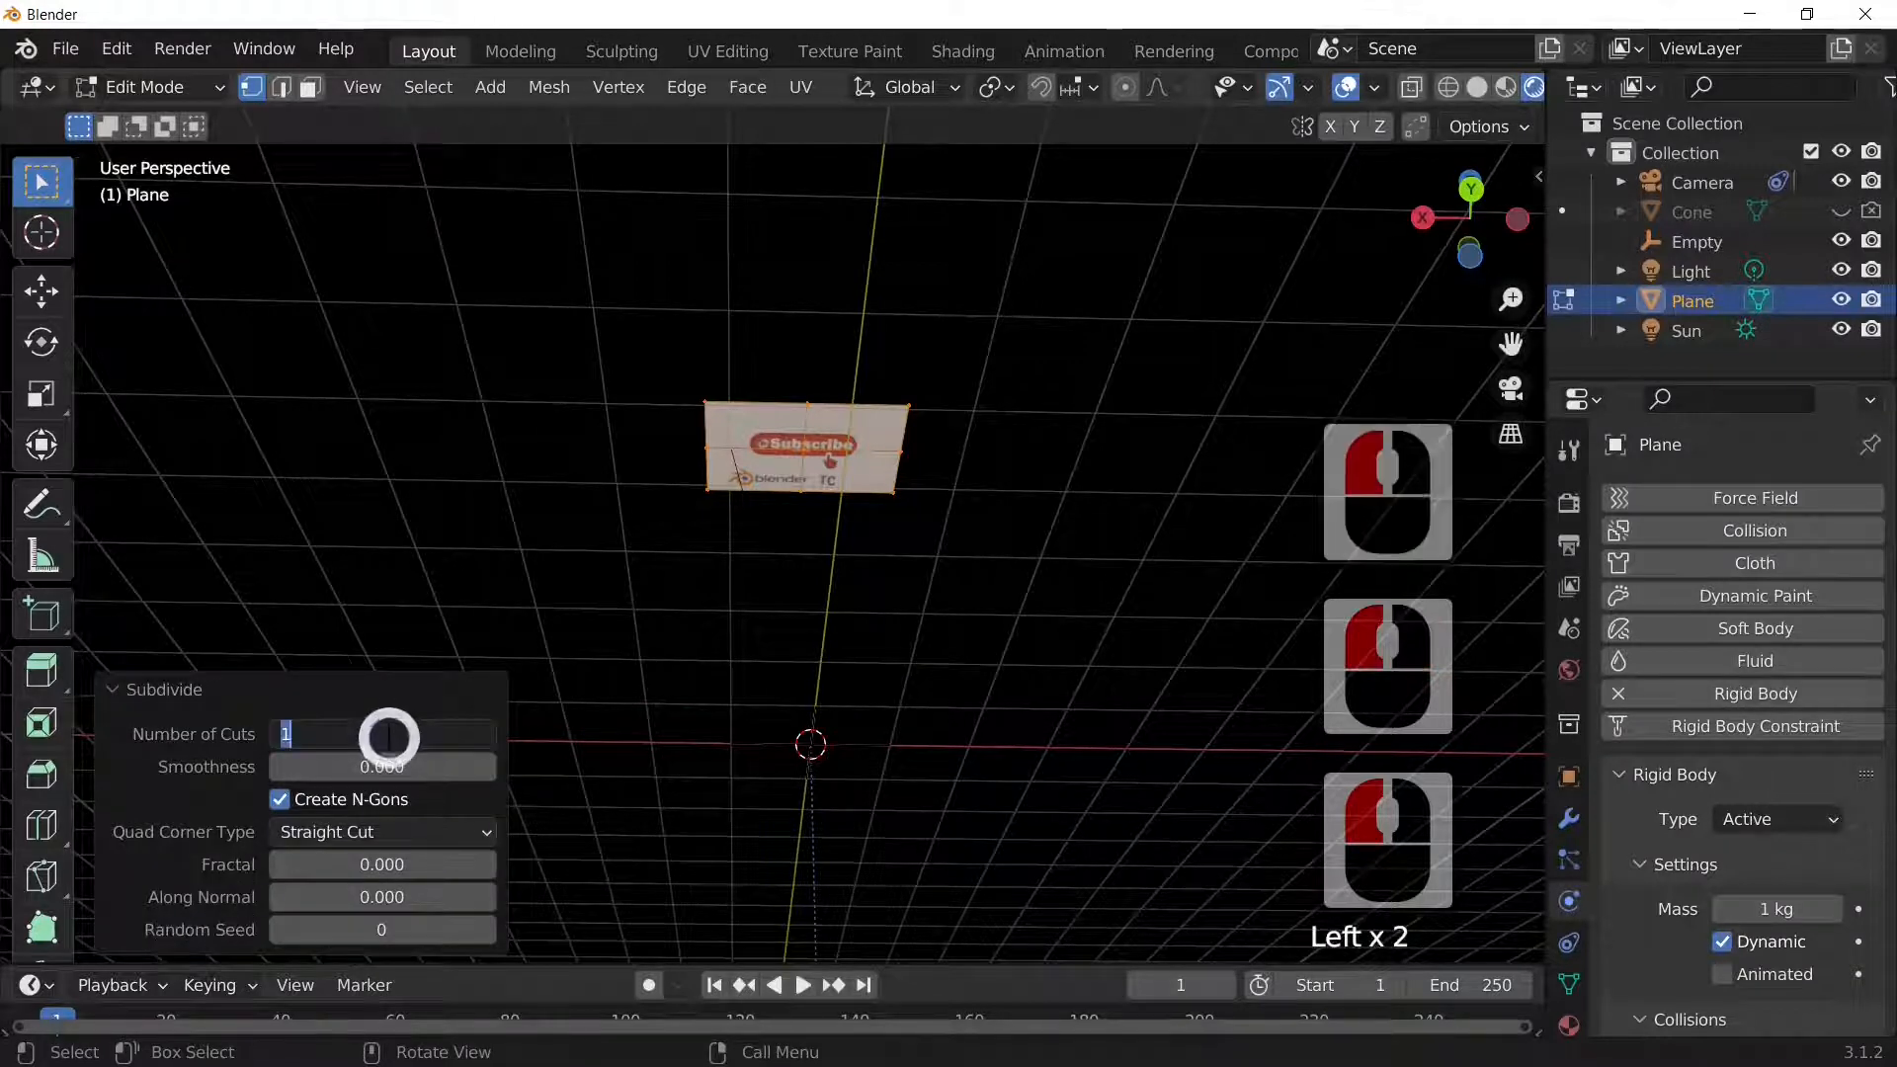
pyautogui.write('20')
pyautogui.press('Return')
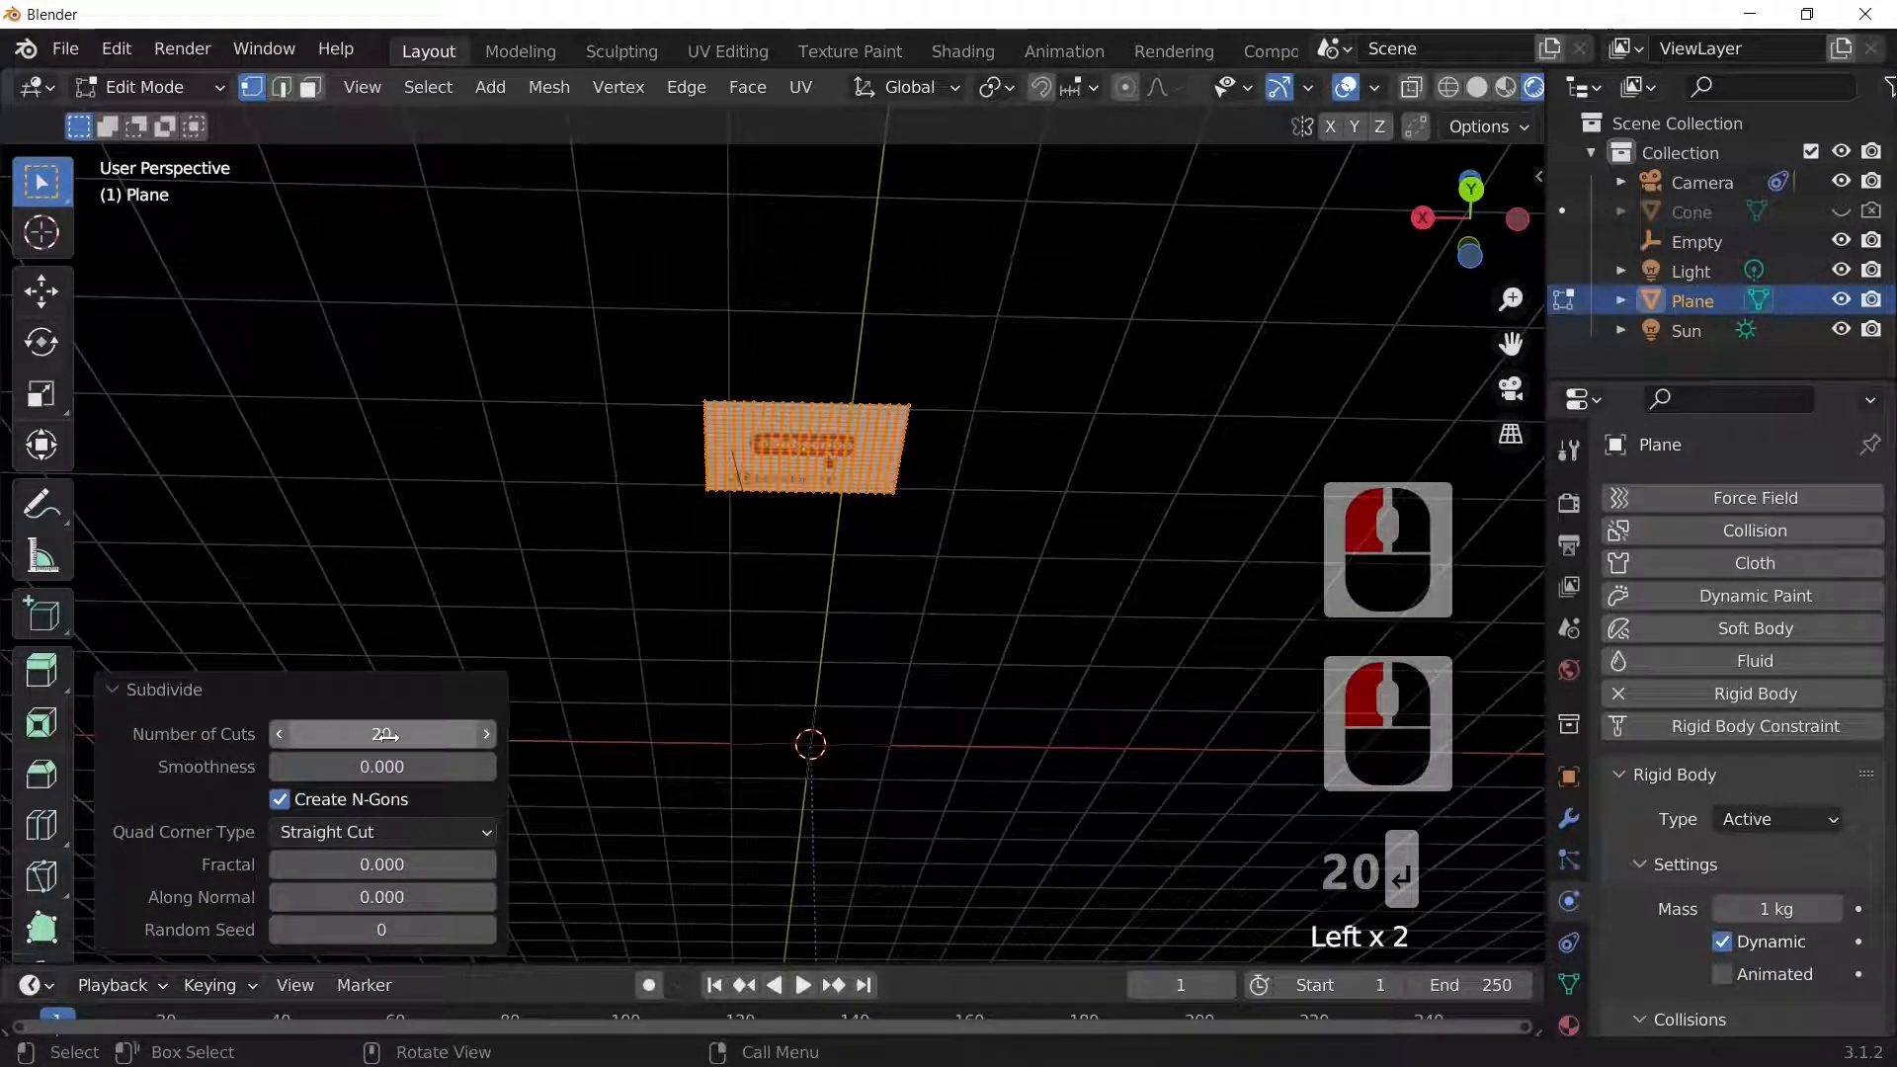
# Step: Return to Object Mode, reselect the image plane and re-enter Edit Mode
pyautogui.scroll(2, 973, 728)
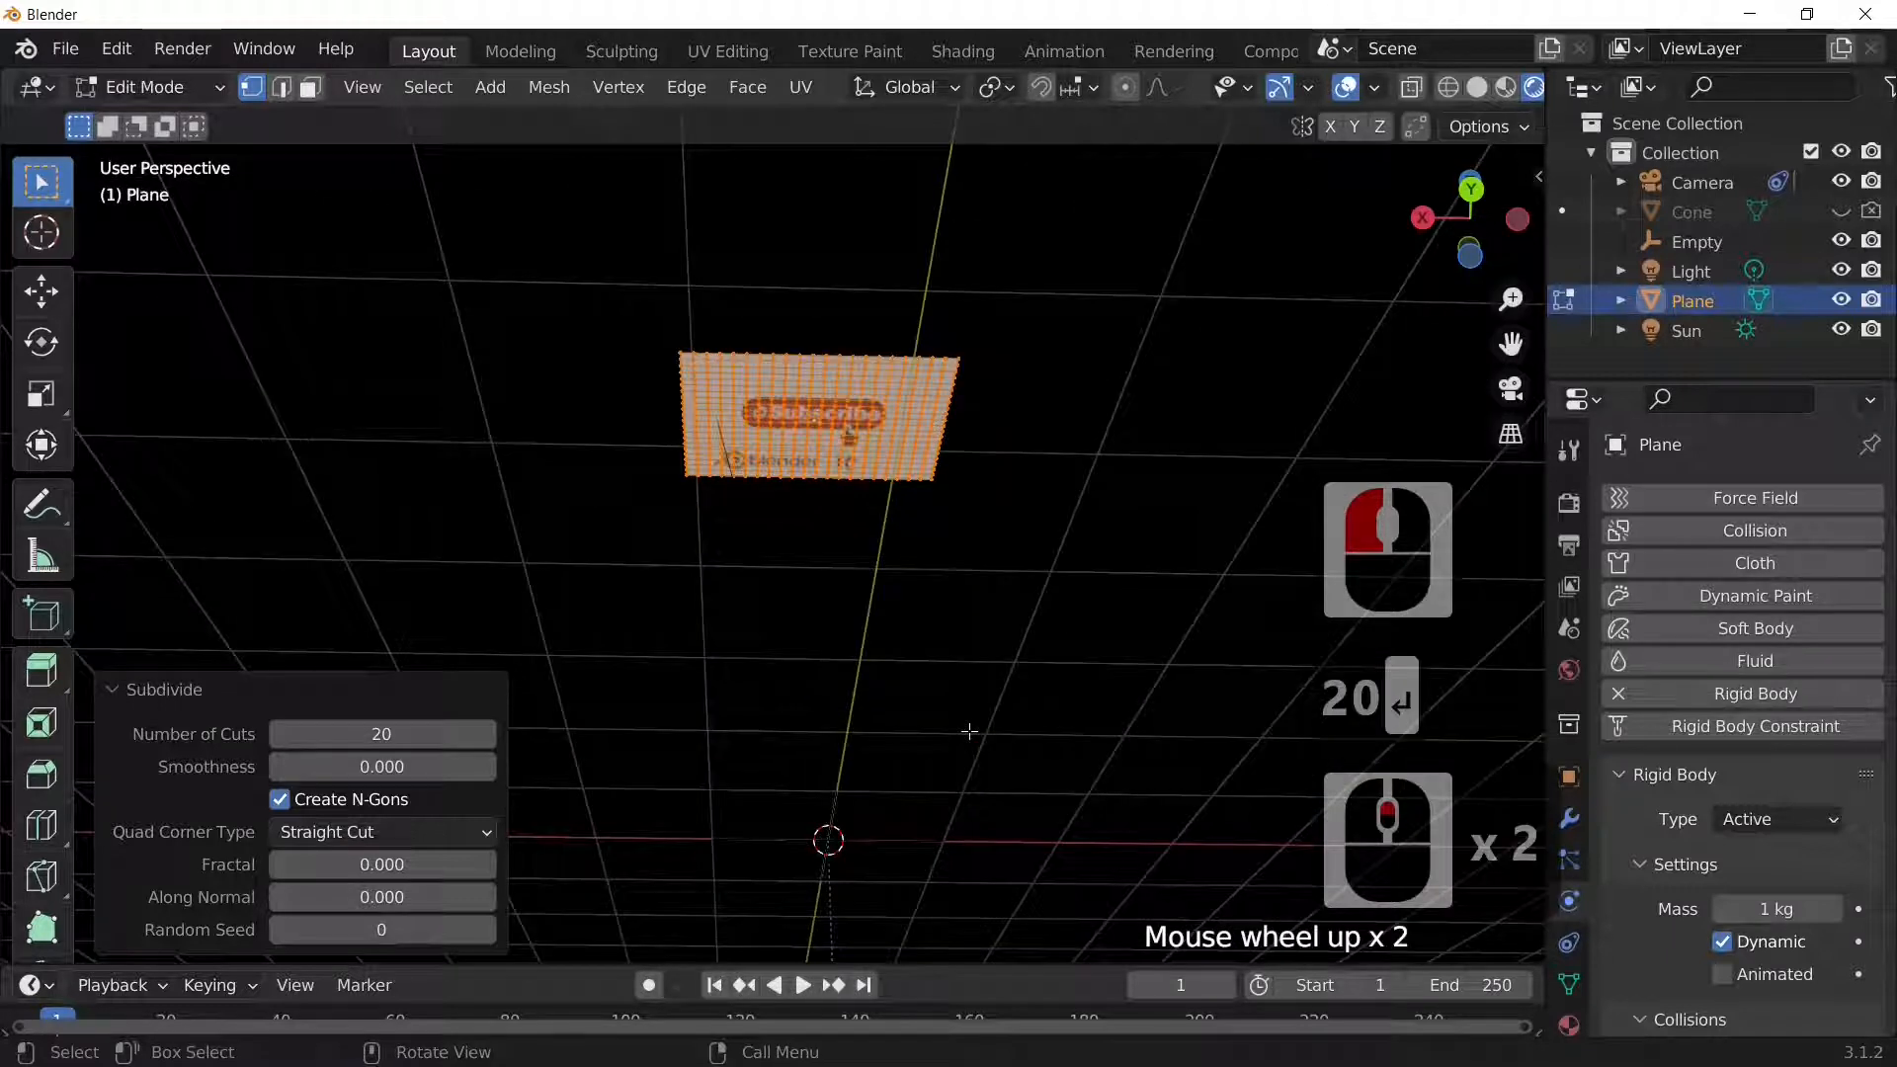
pyautogui.press('Tab')
pyautogui.press('Tab')
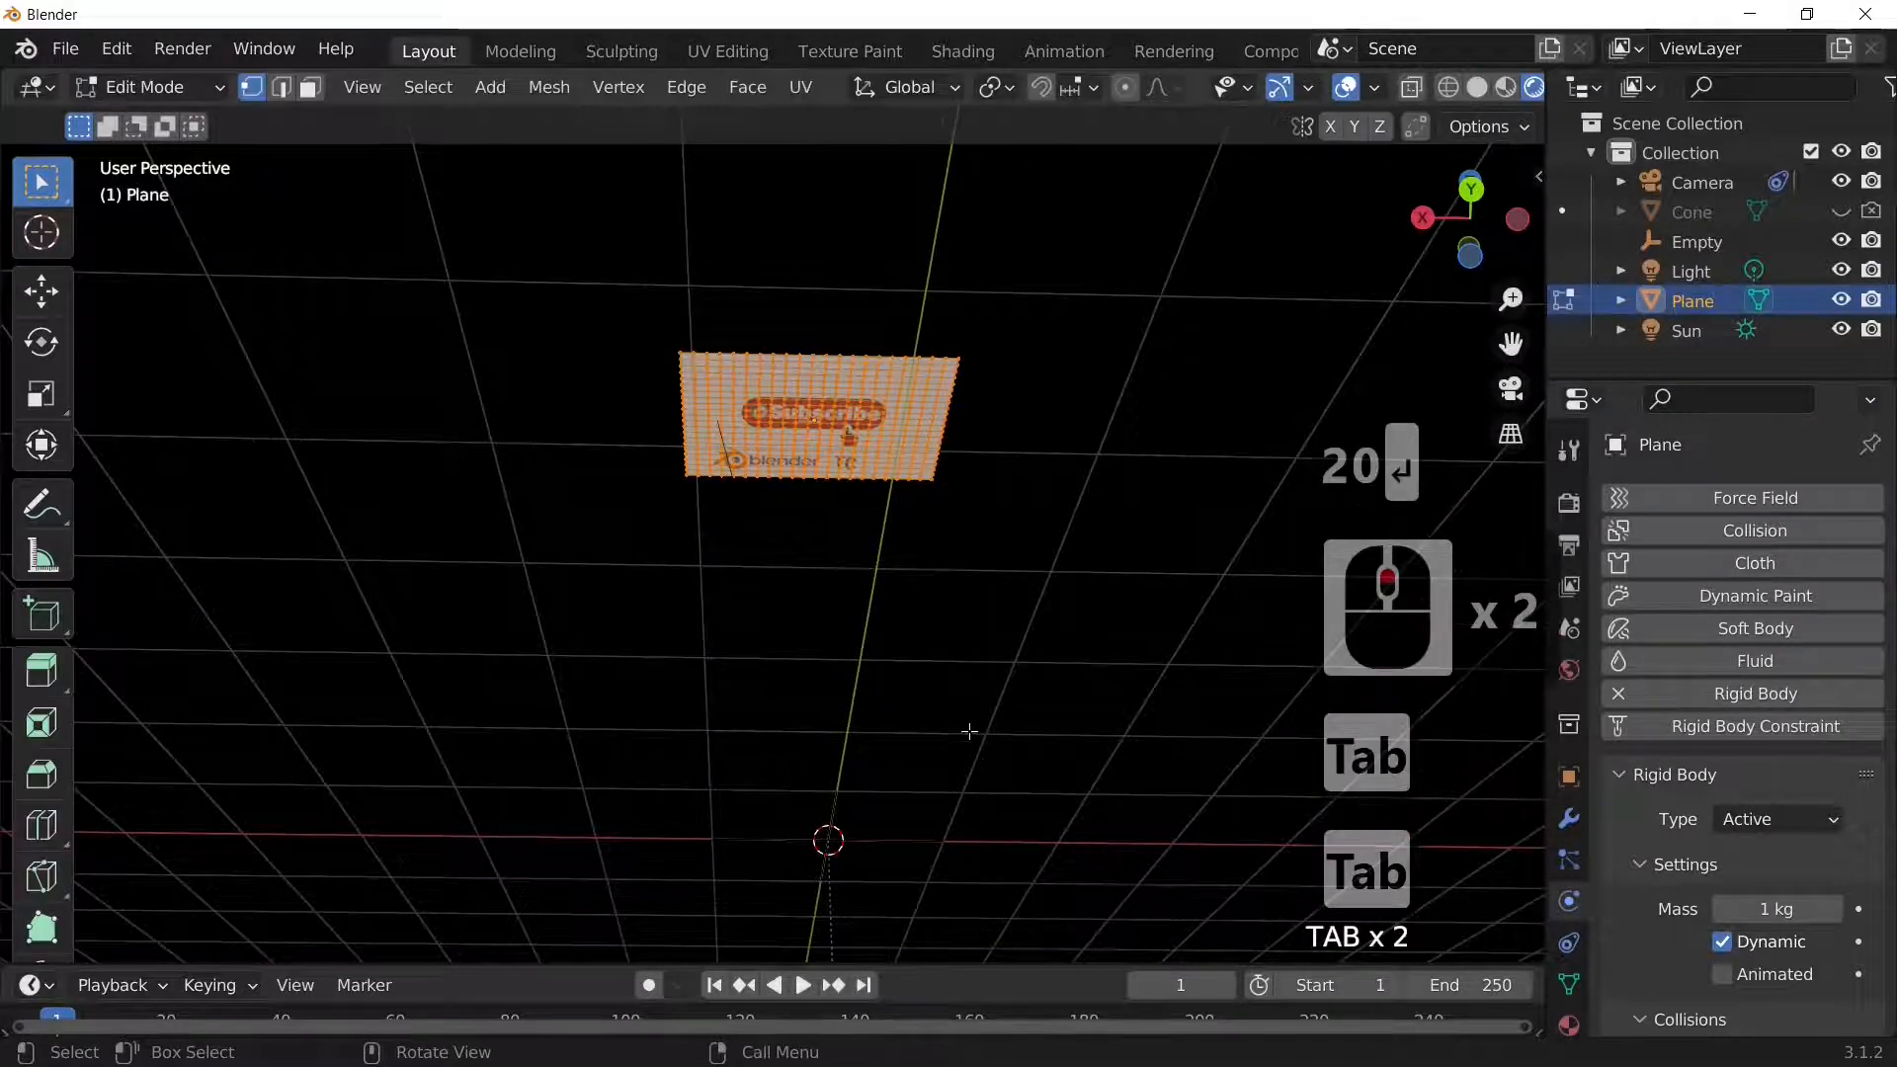
pyautogui.press('Tab')
pyautogui.click(873, 411)
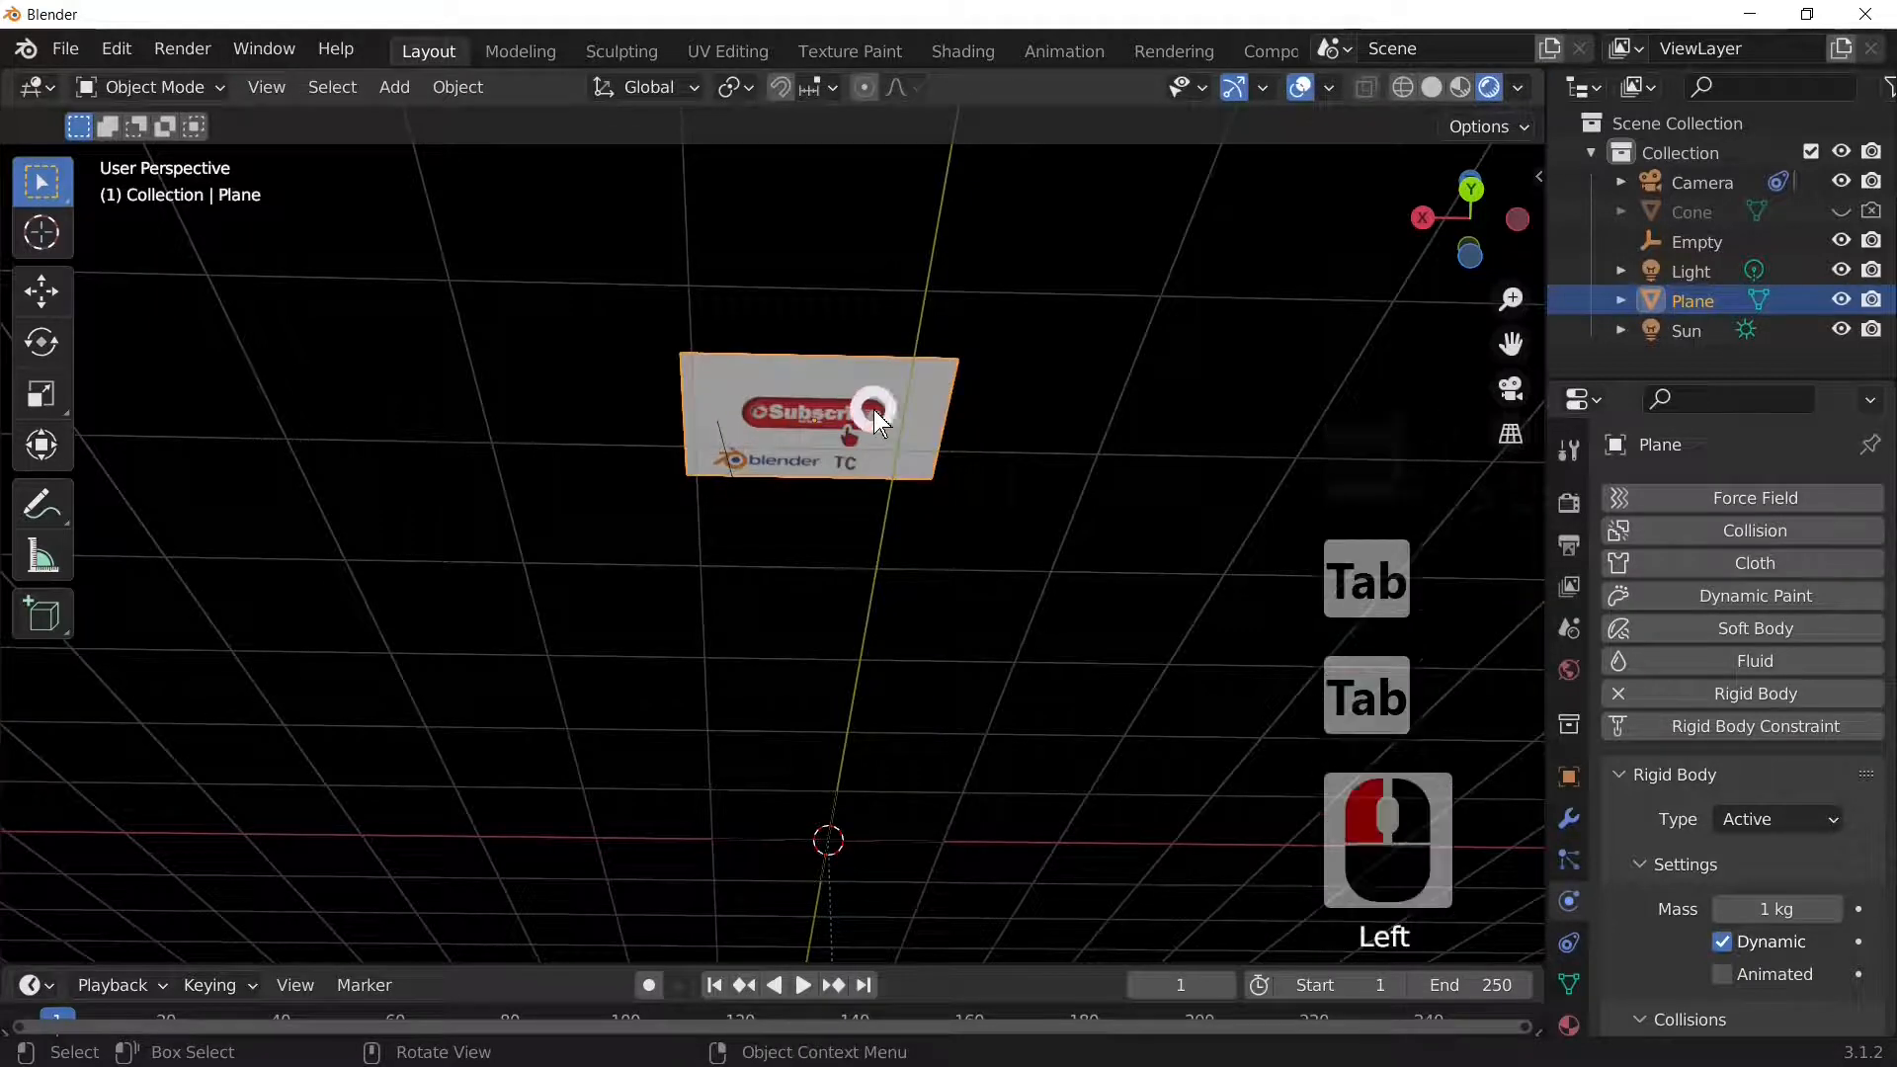
pyautogui.press('Tab')
pyautogui.press('Tab')
pyautogui.press('Tab')
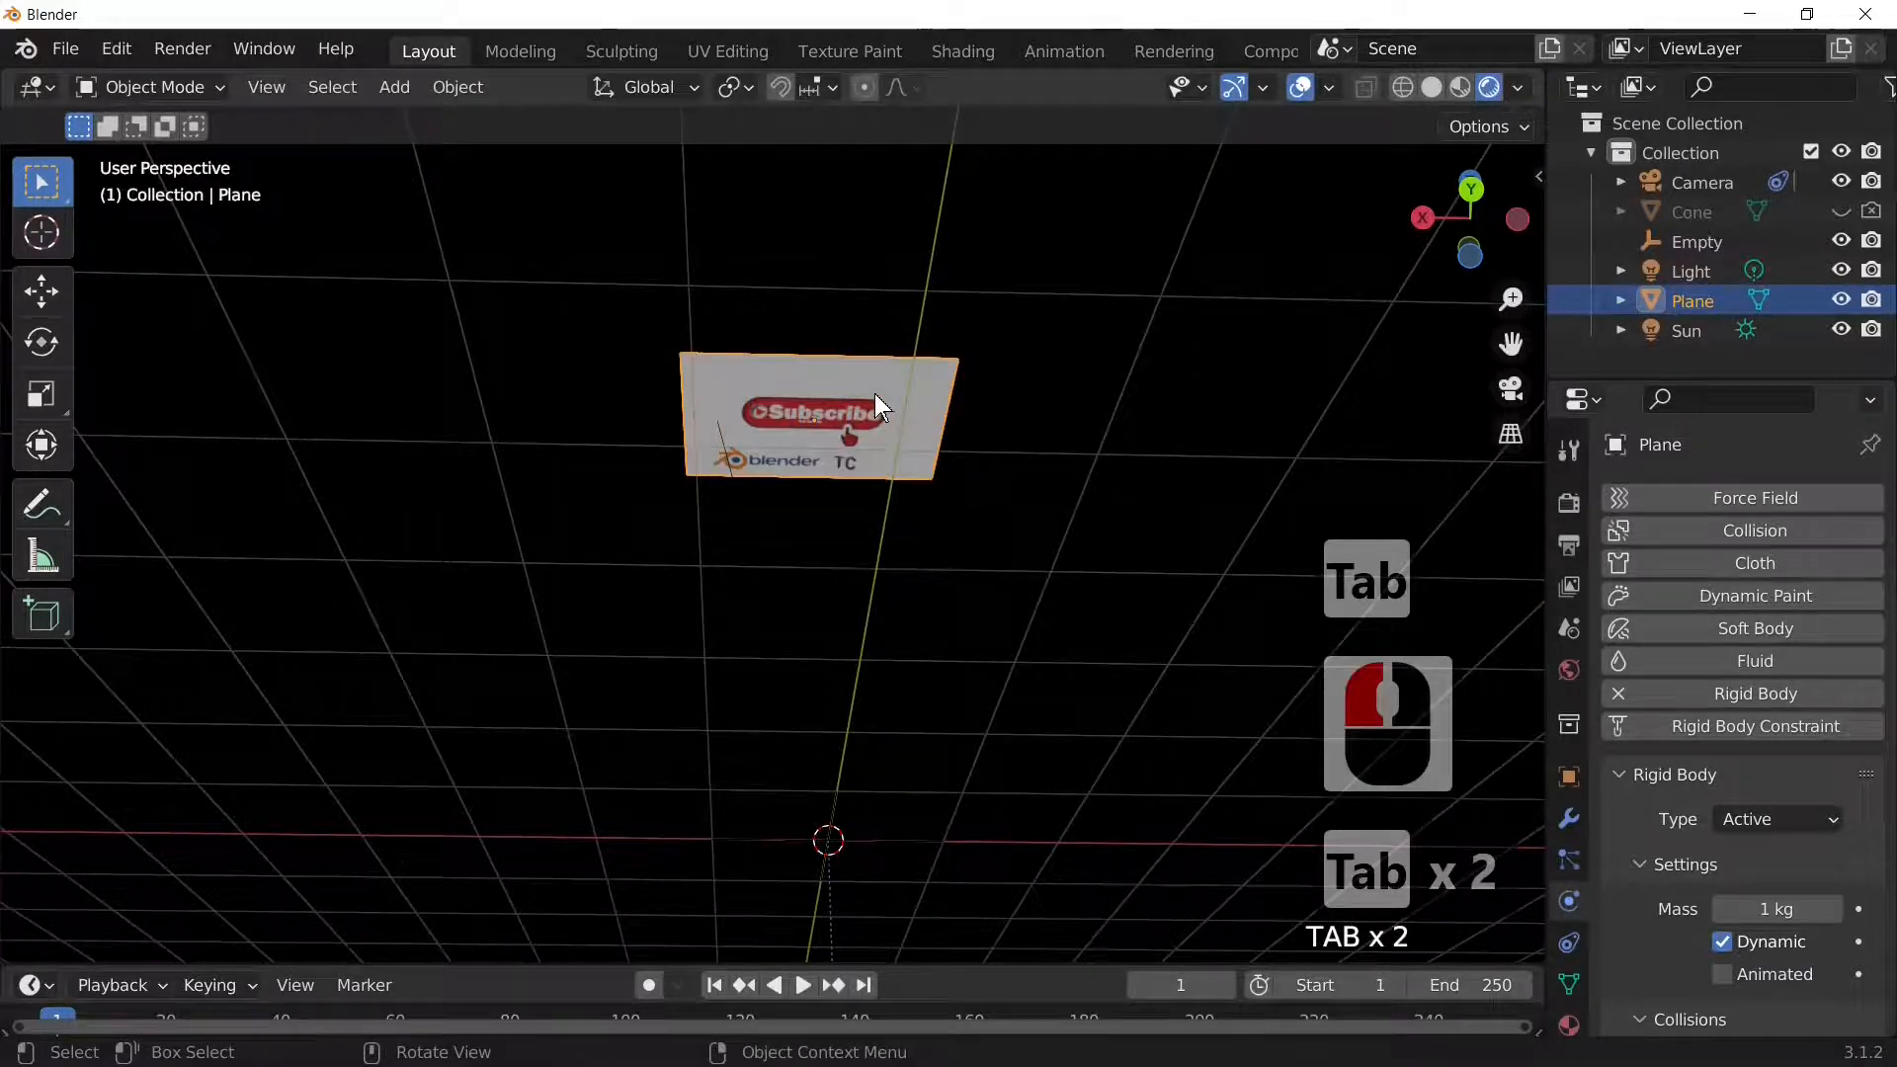
# Step: Select the whole plane mesh, split Faces by Edges, separate By Loose Parts, and exit to Object Mode
pyautogui.click(550, 87)
pyautogui.click(978, 341)
pyautogui.press('a')
pyautogui.press('a')
pyautogui.press('a')
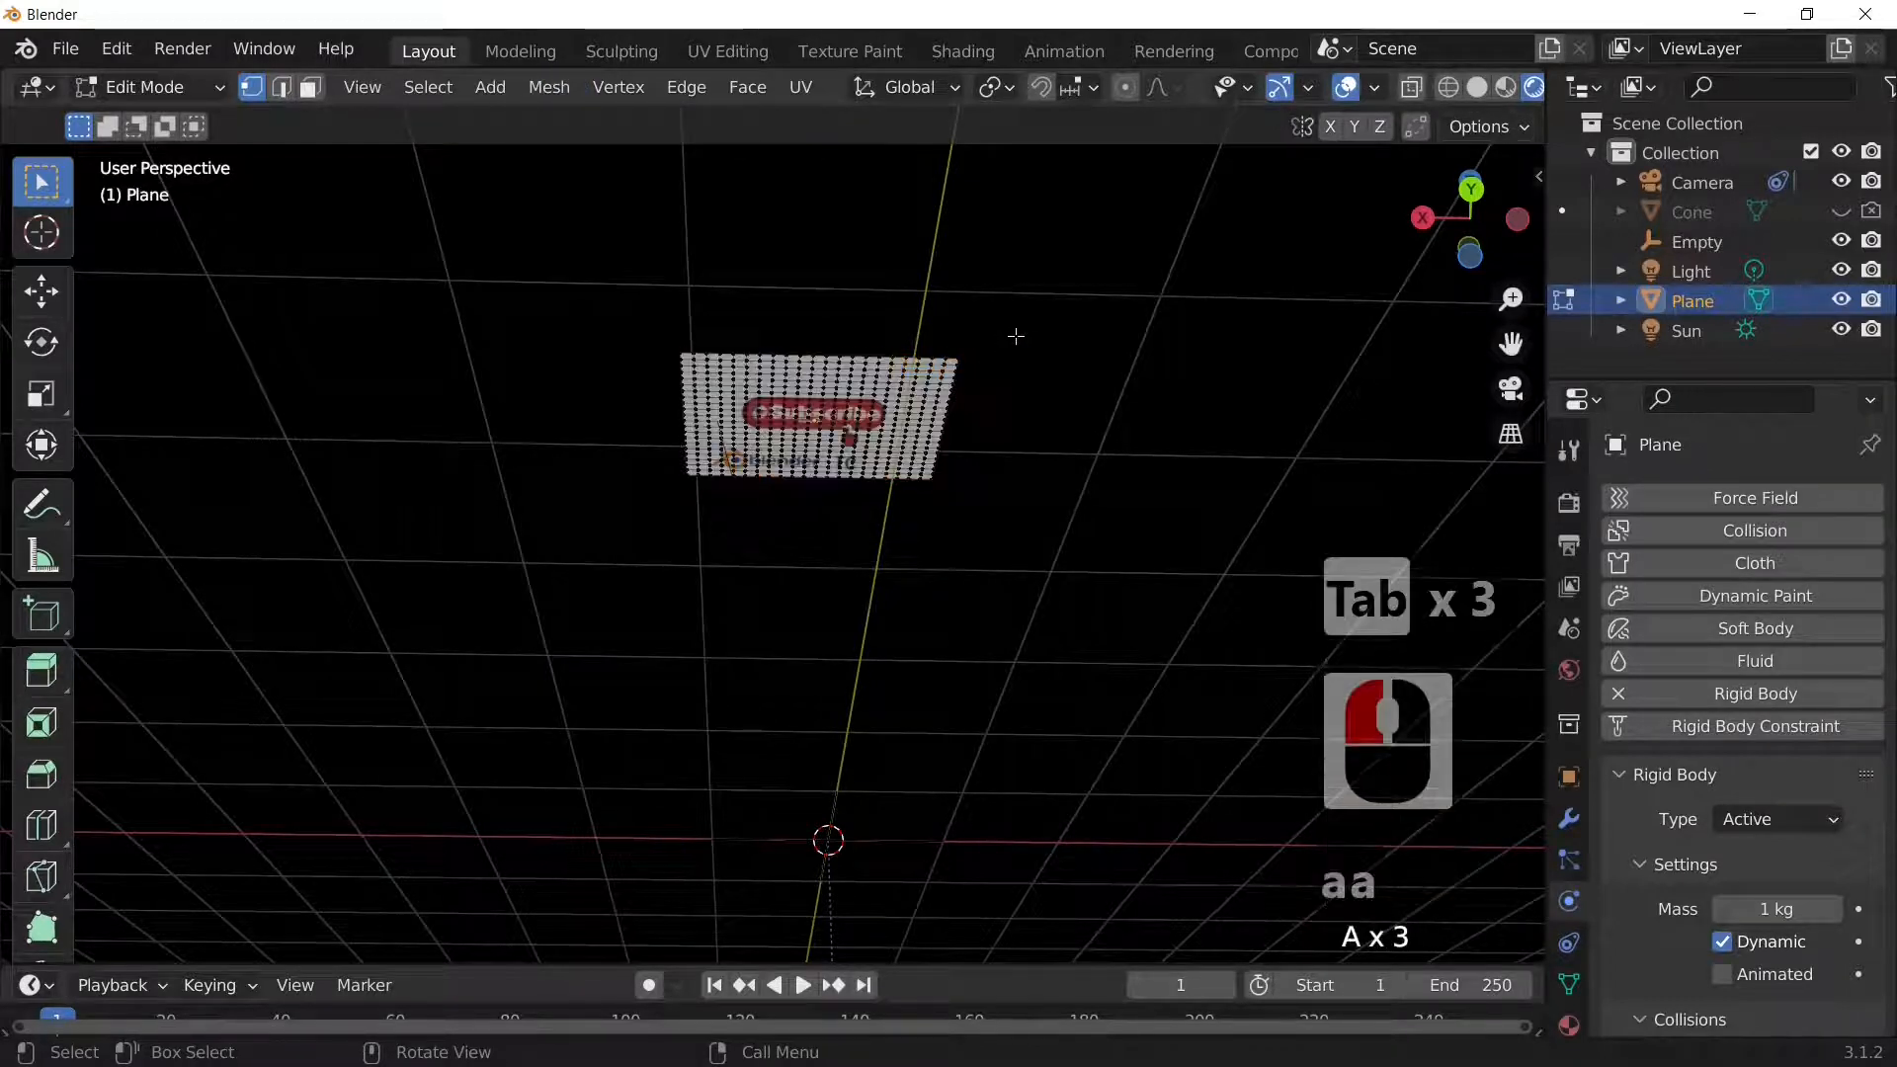
pyautogui.press('a')
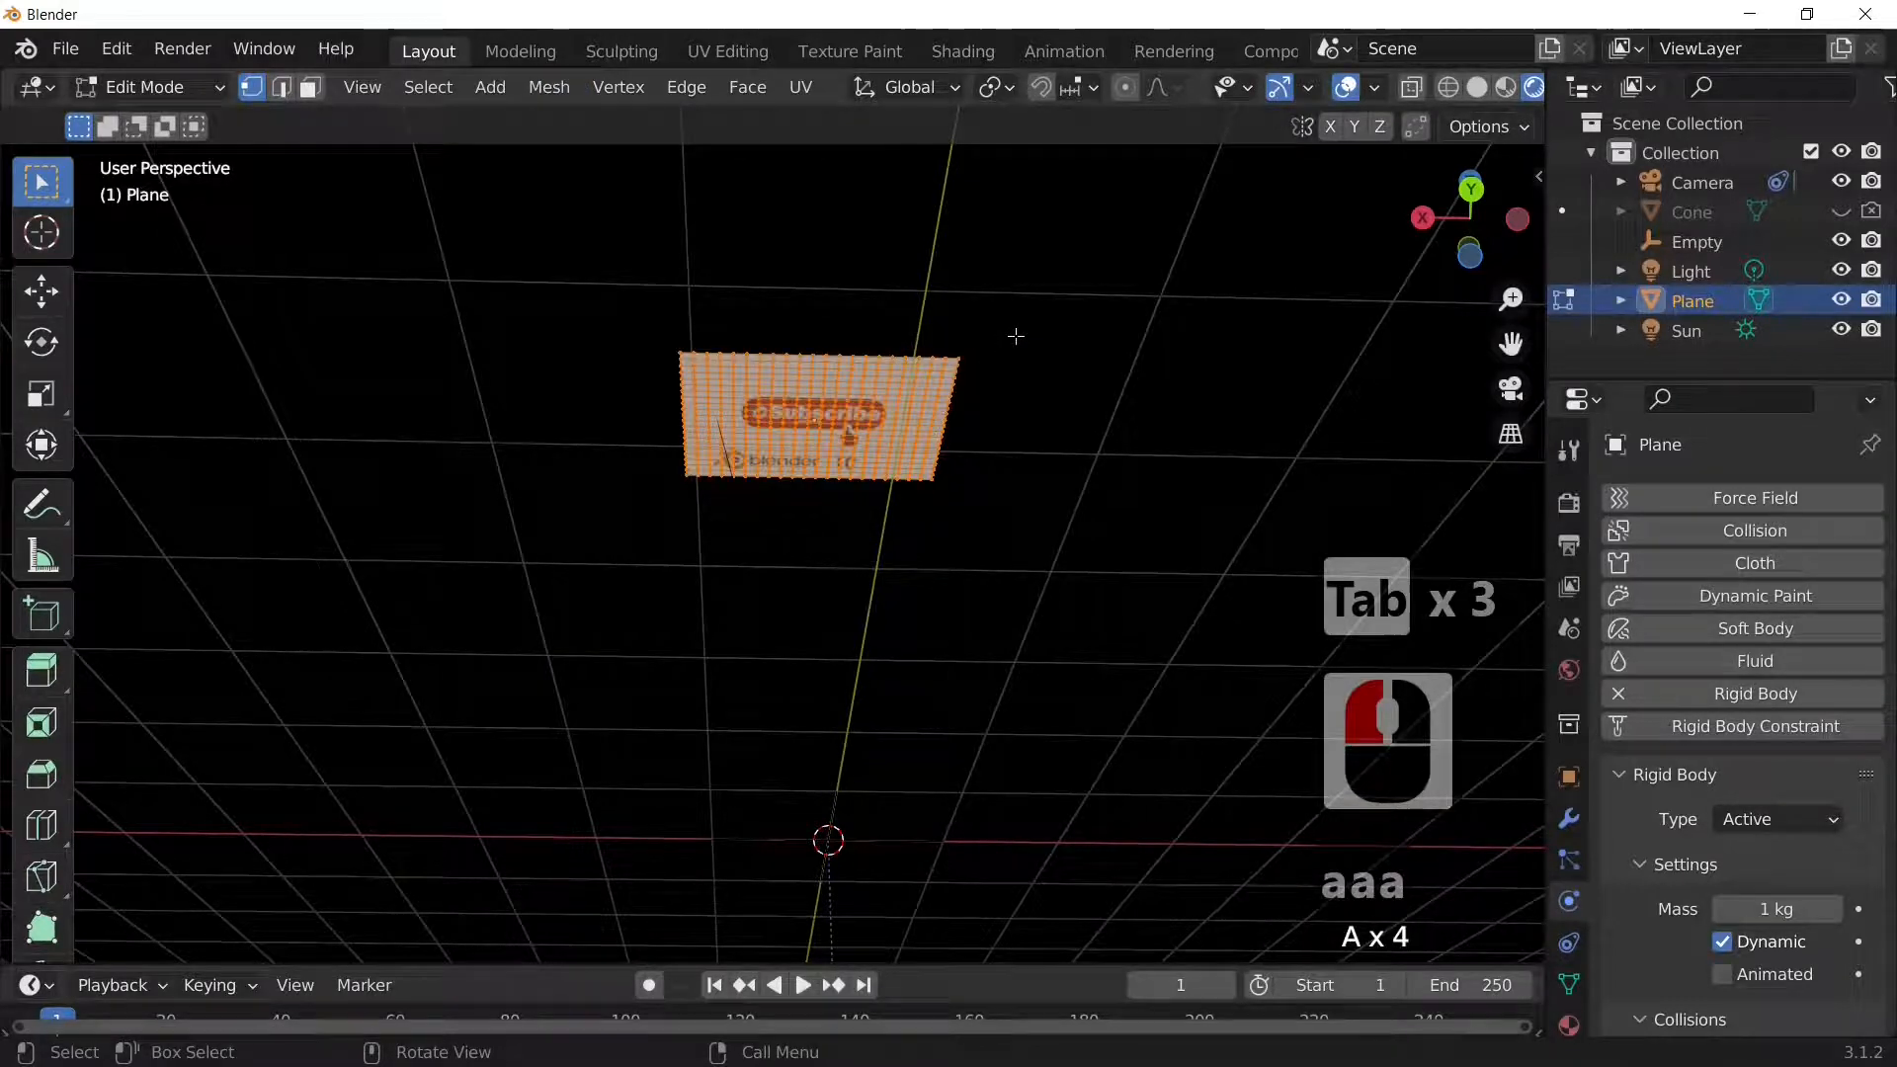
pyautogui.click(550, 87)
pyautogui.moveTo(612, 324)
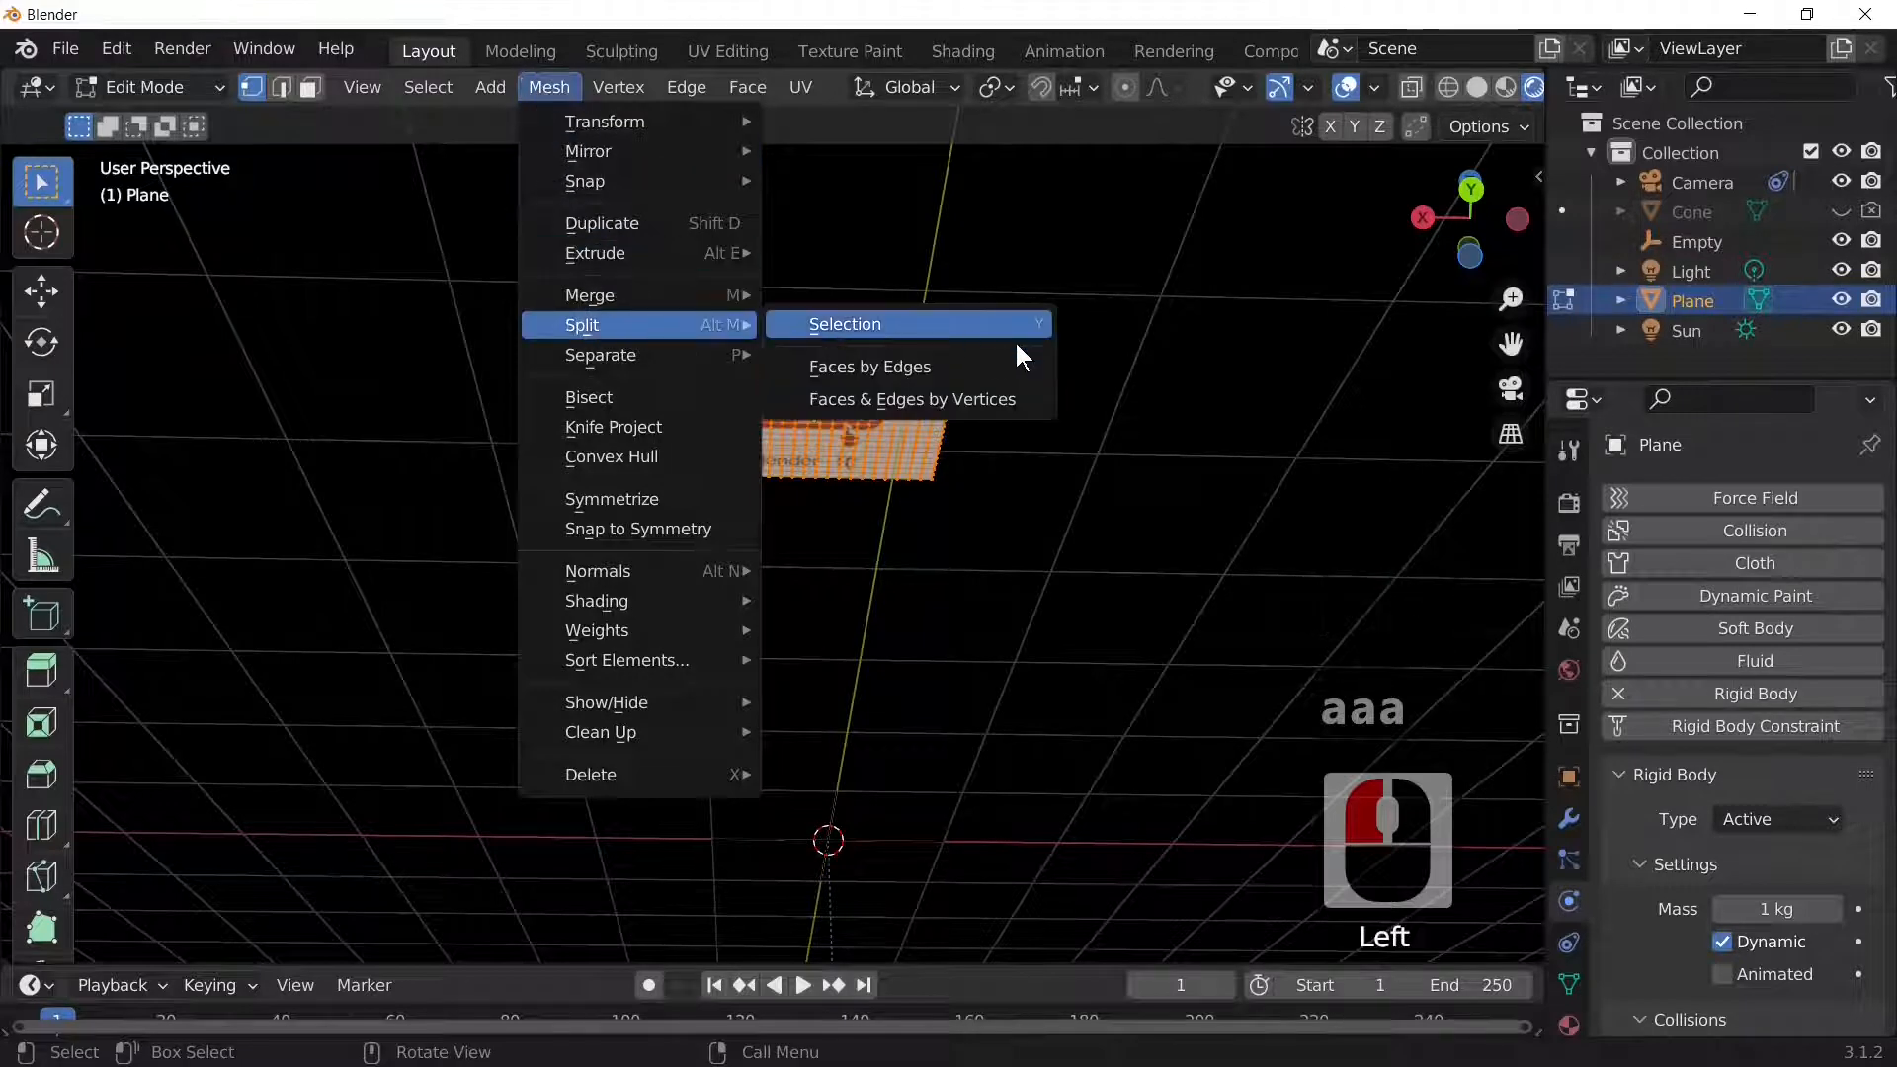
pyautogui.click(889, 366)
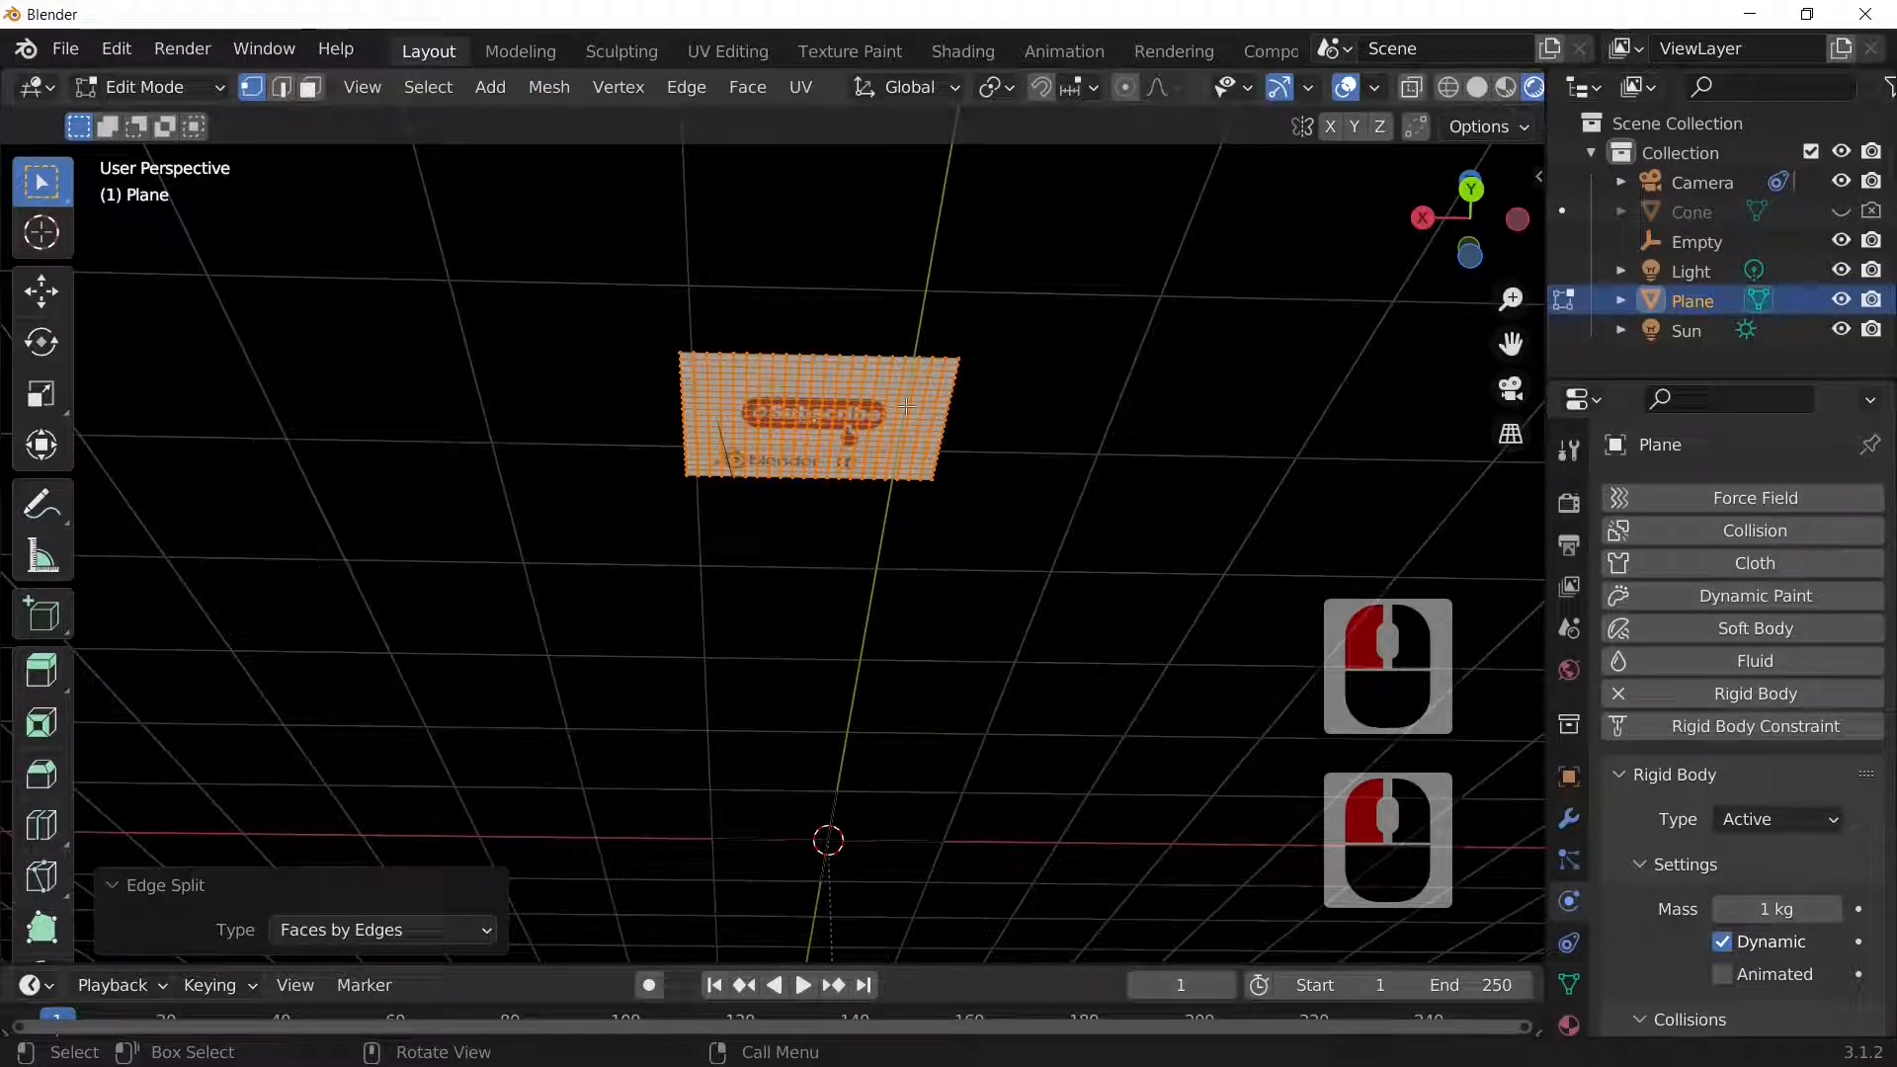
pyautogui.press('p')
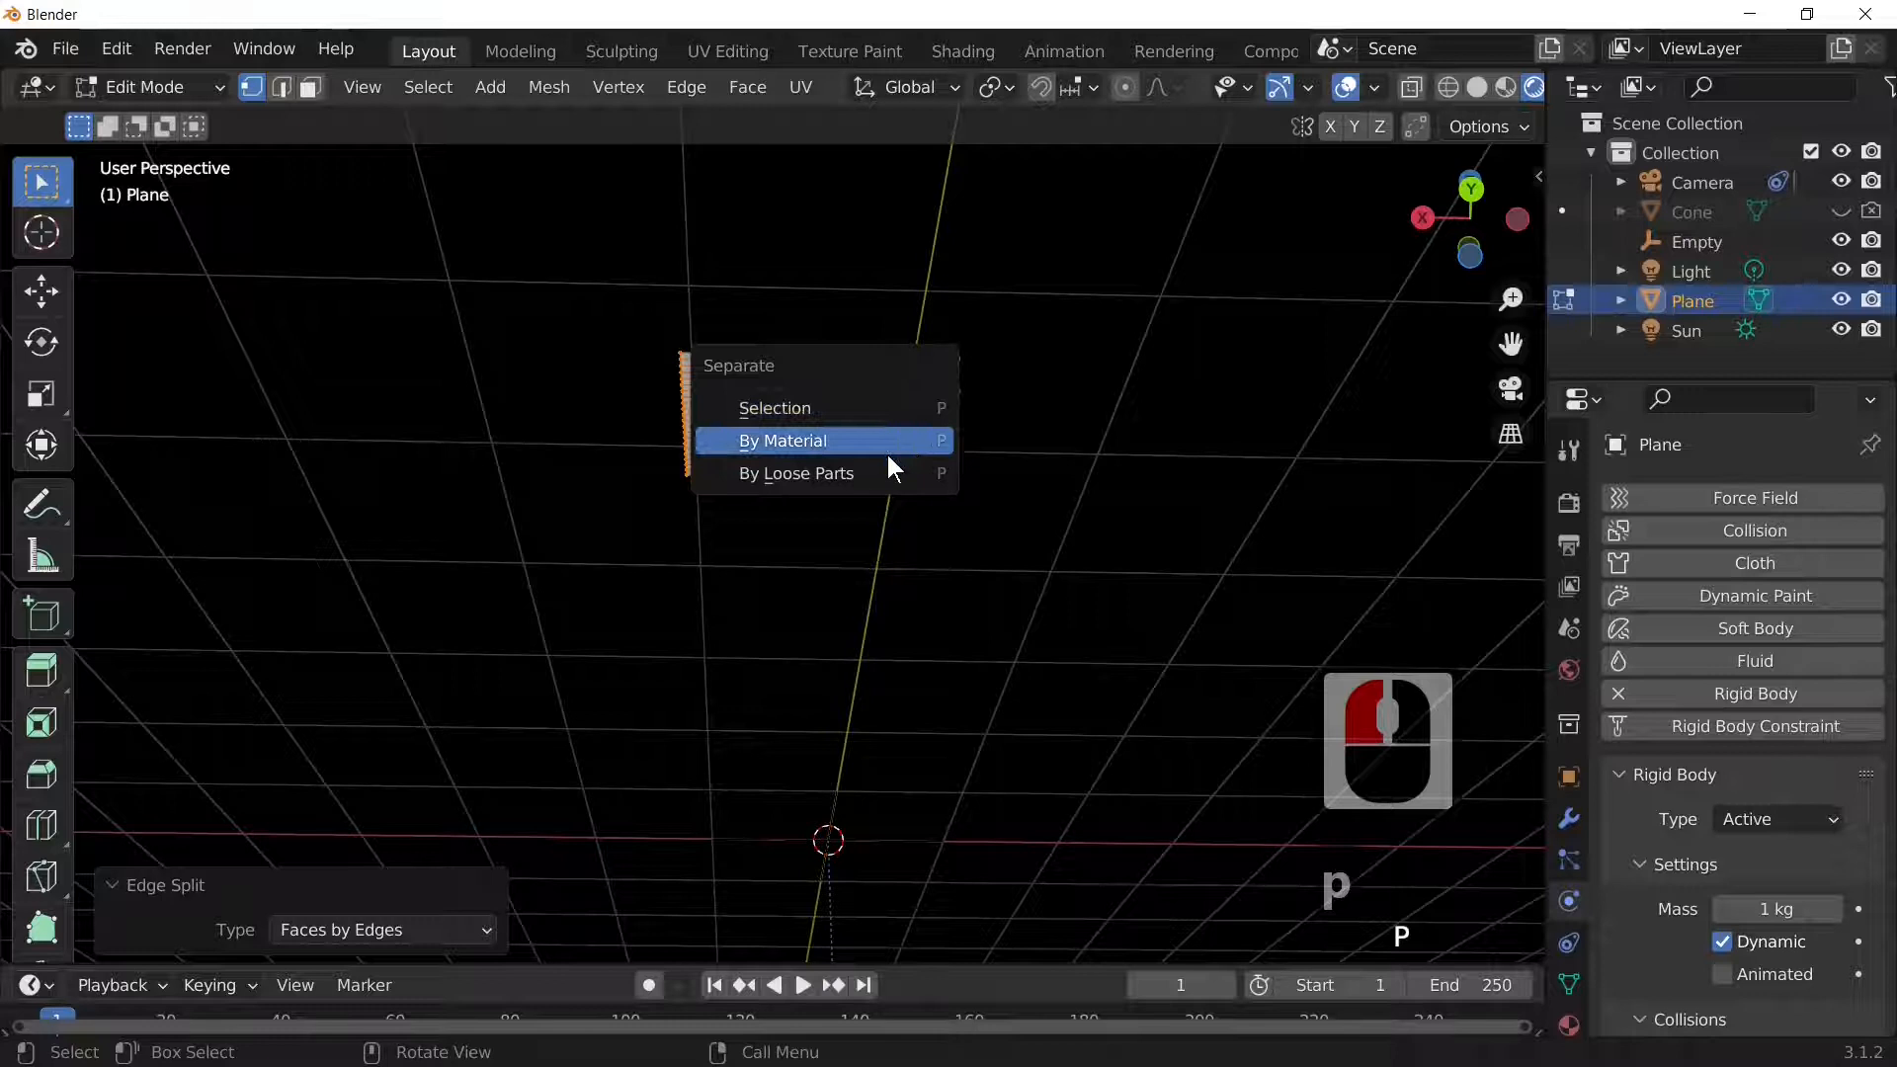
pyautogui.click(844, 470)
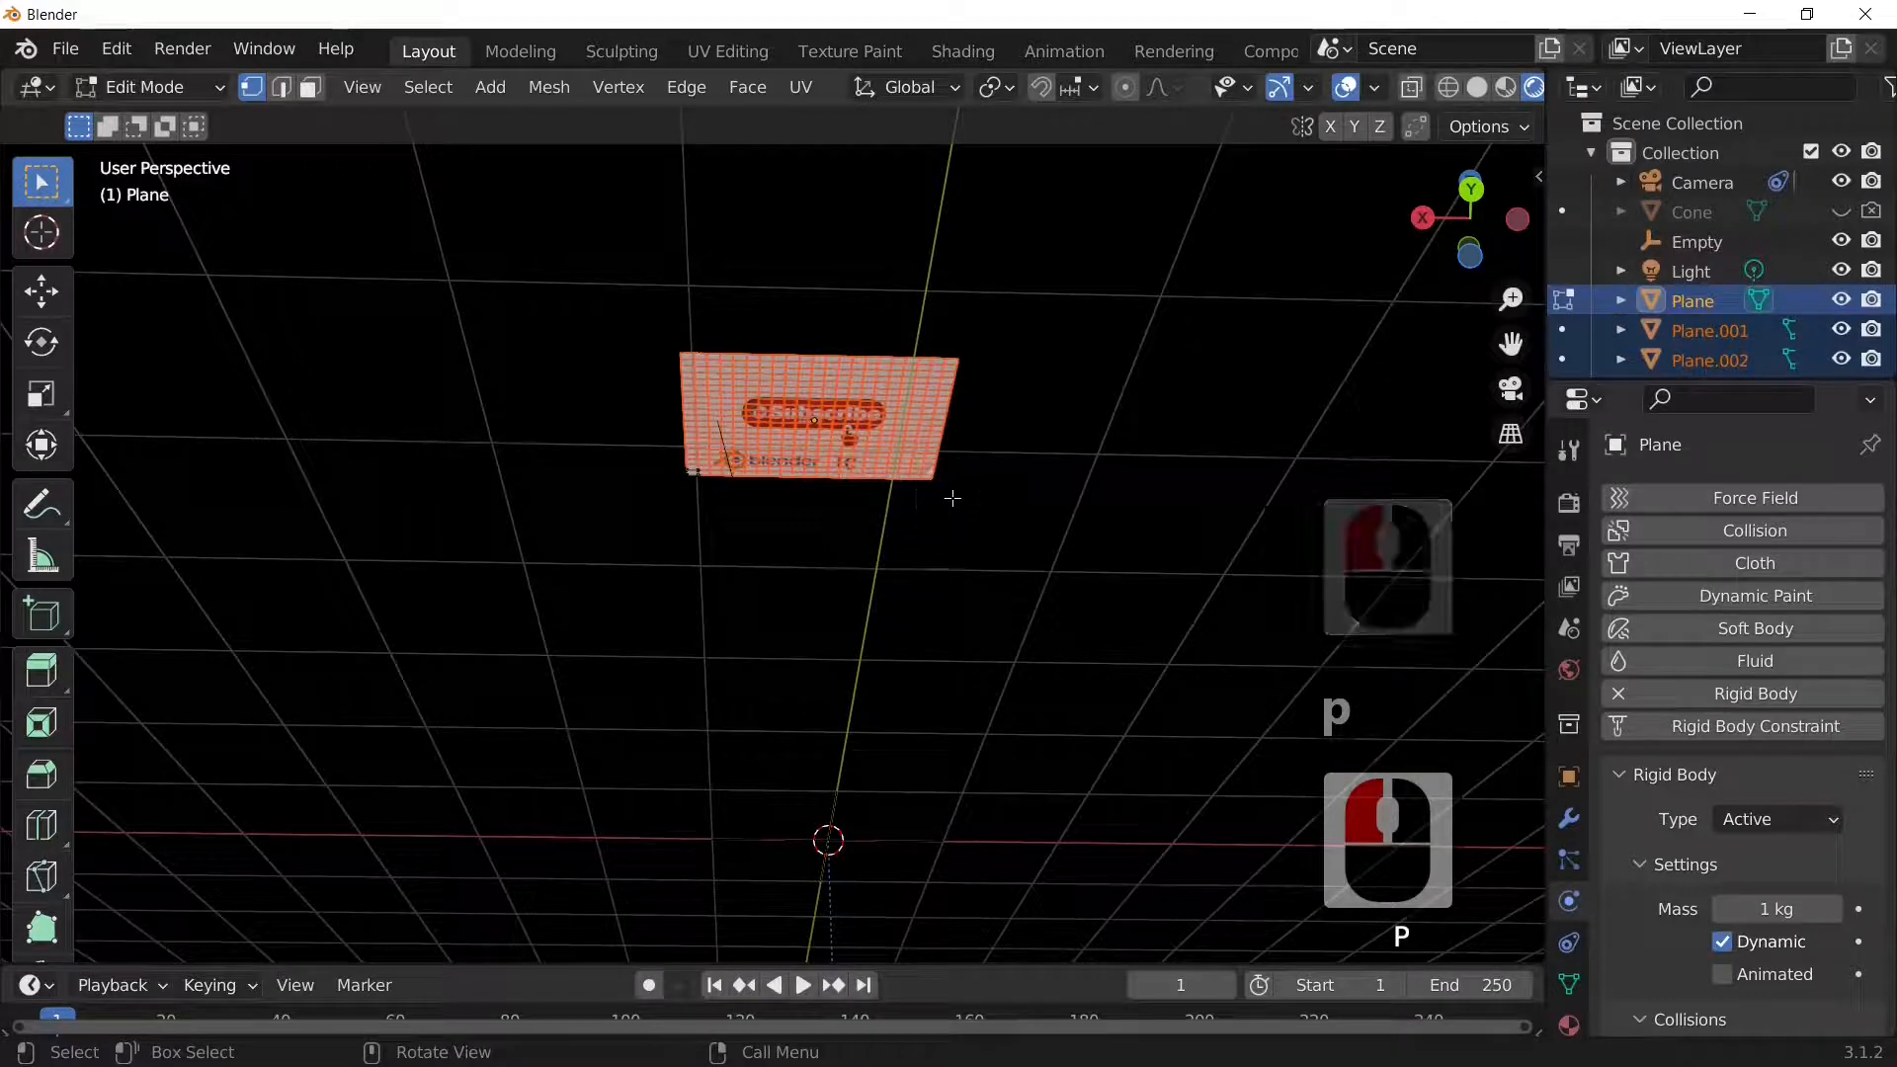
pyautogui.press('Tab')
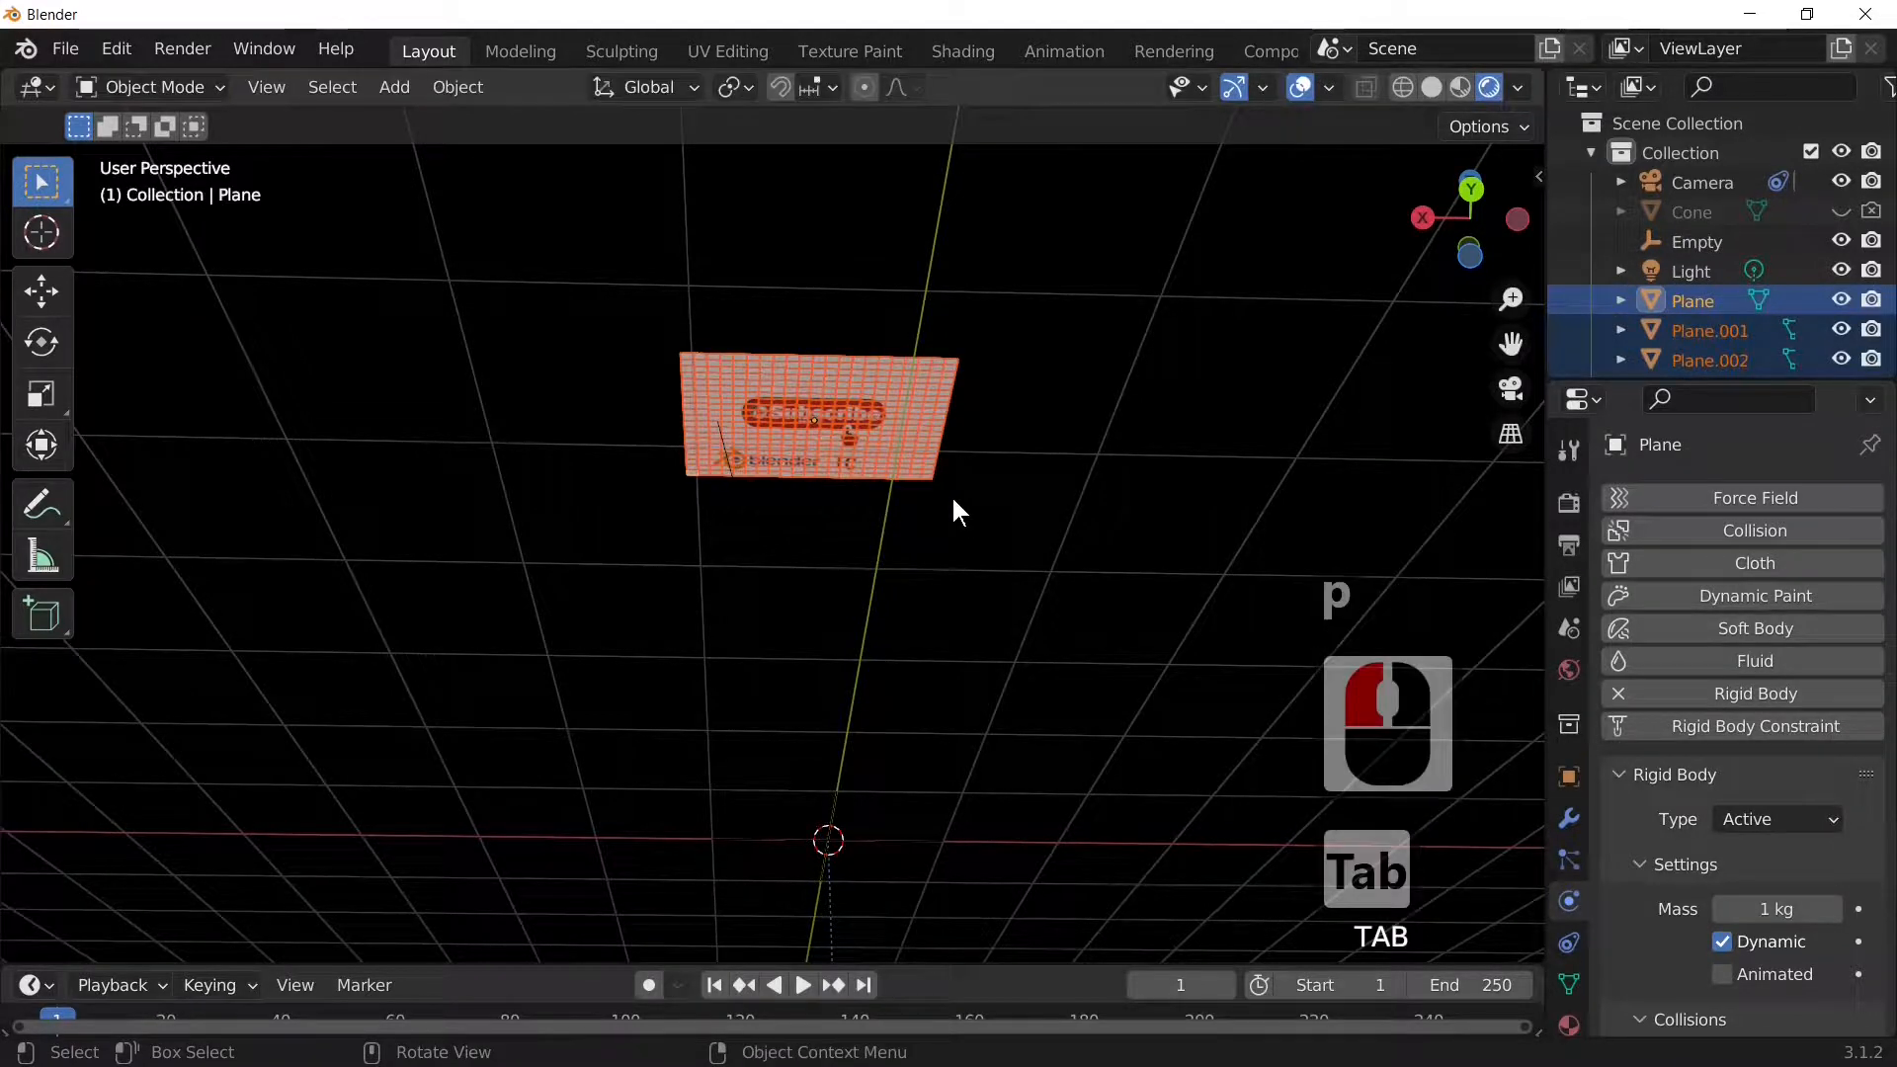
# Step: Play the animation to watch the pieces fall, then view through the camera at frame 1
pyautogui.press('space')
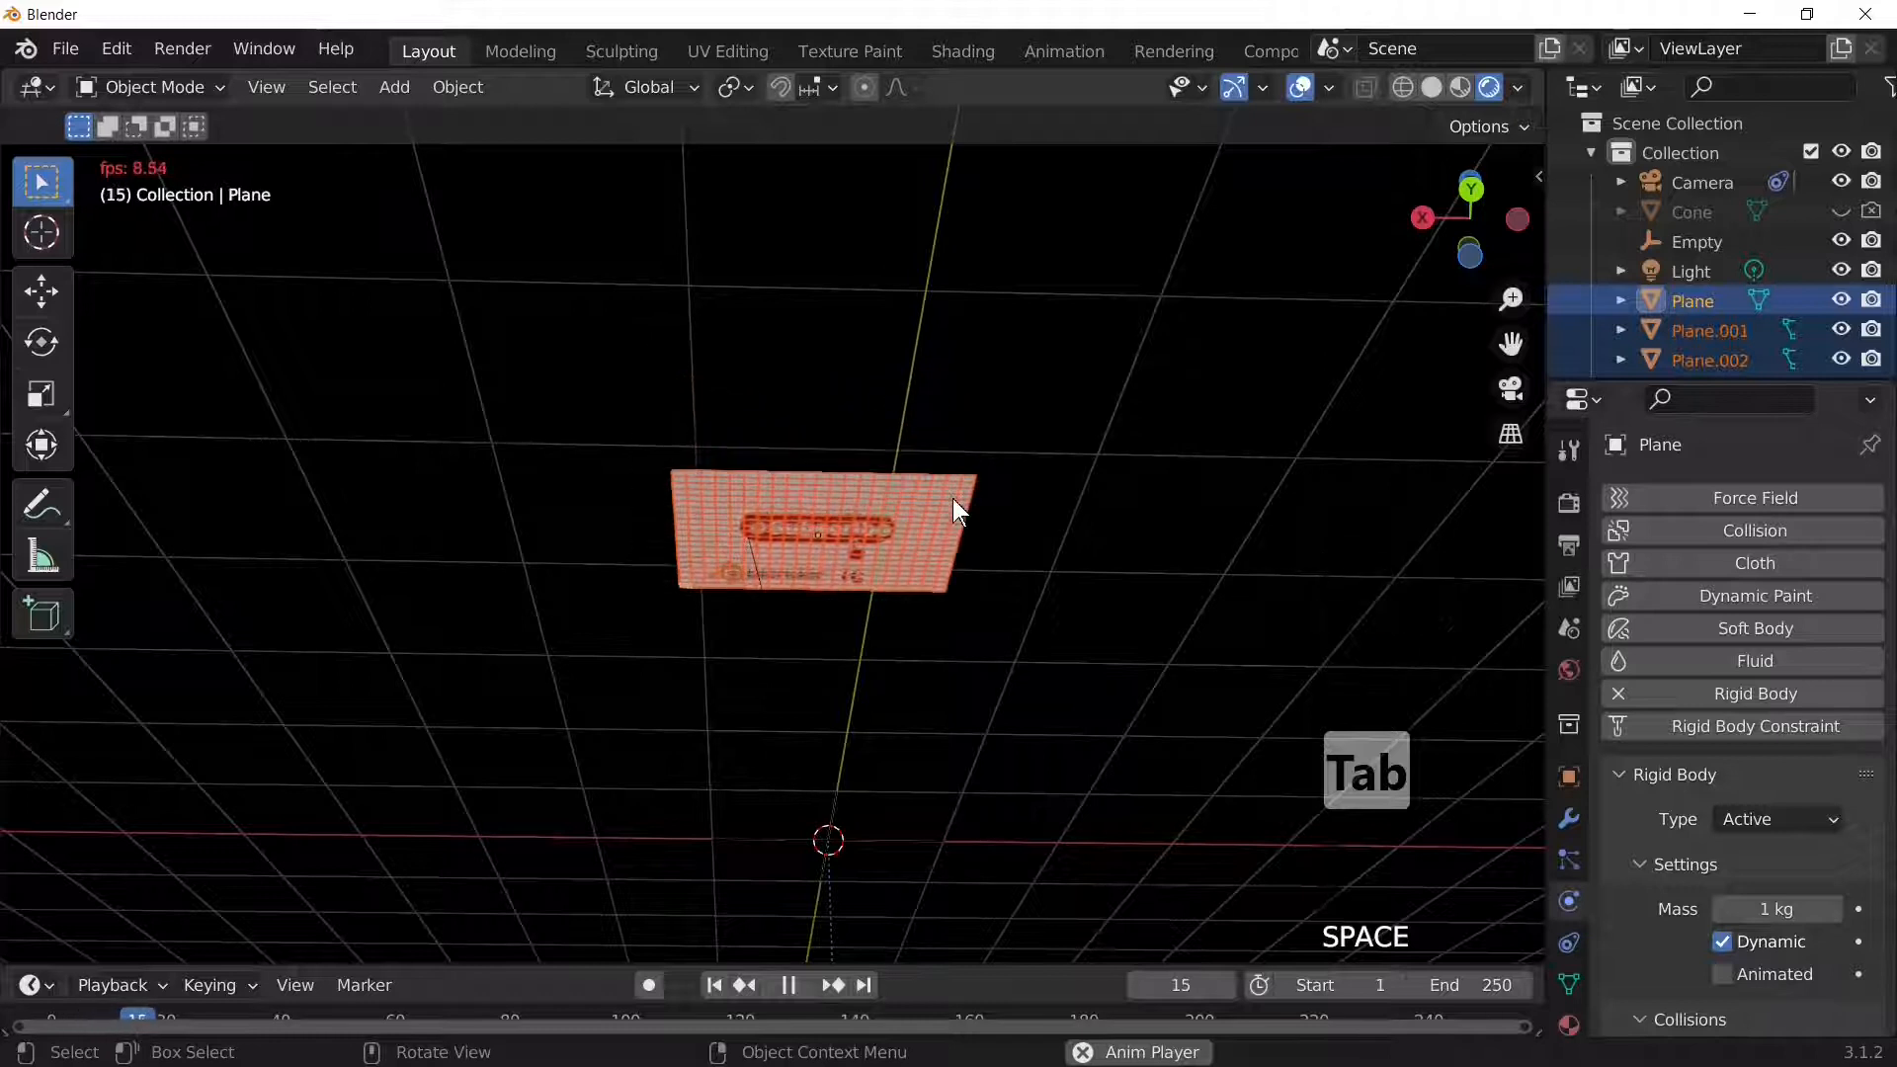
pyautogui.scroll(-4, 951, 495)
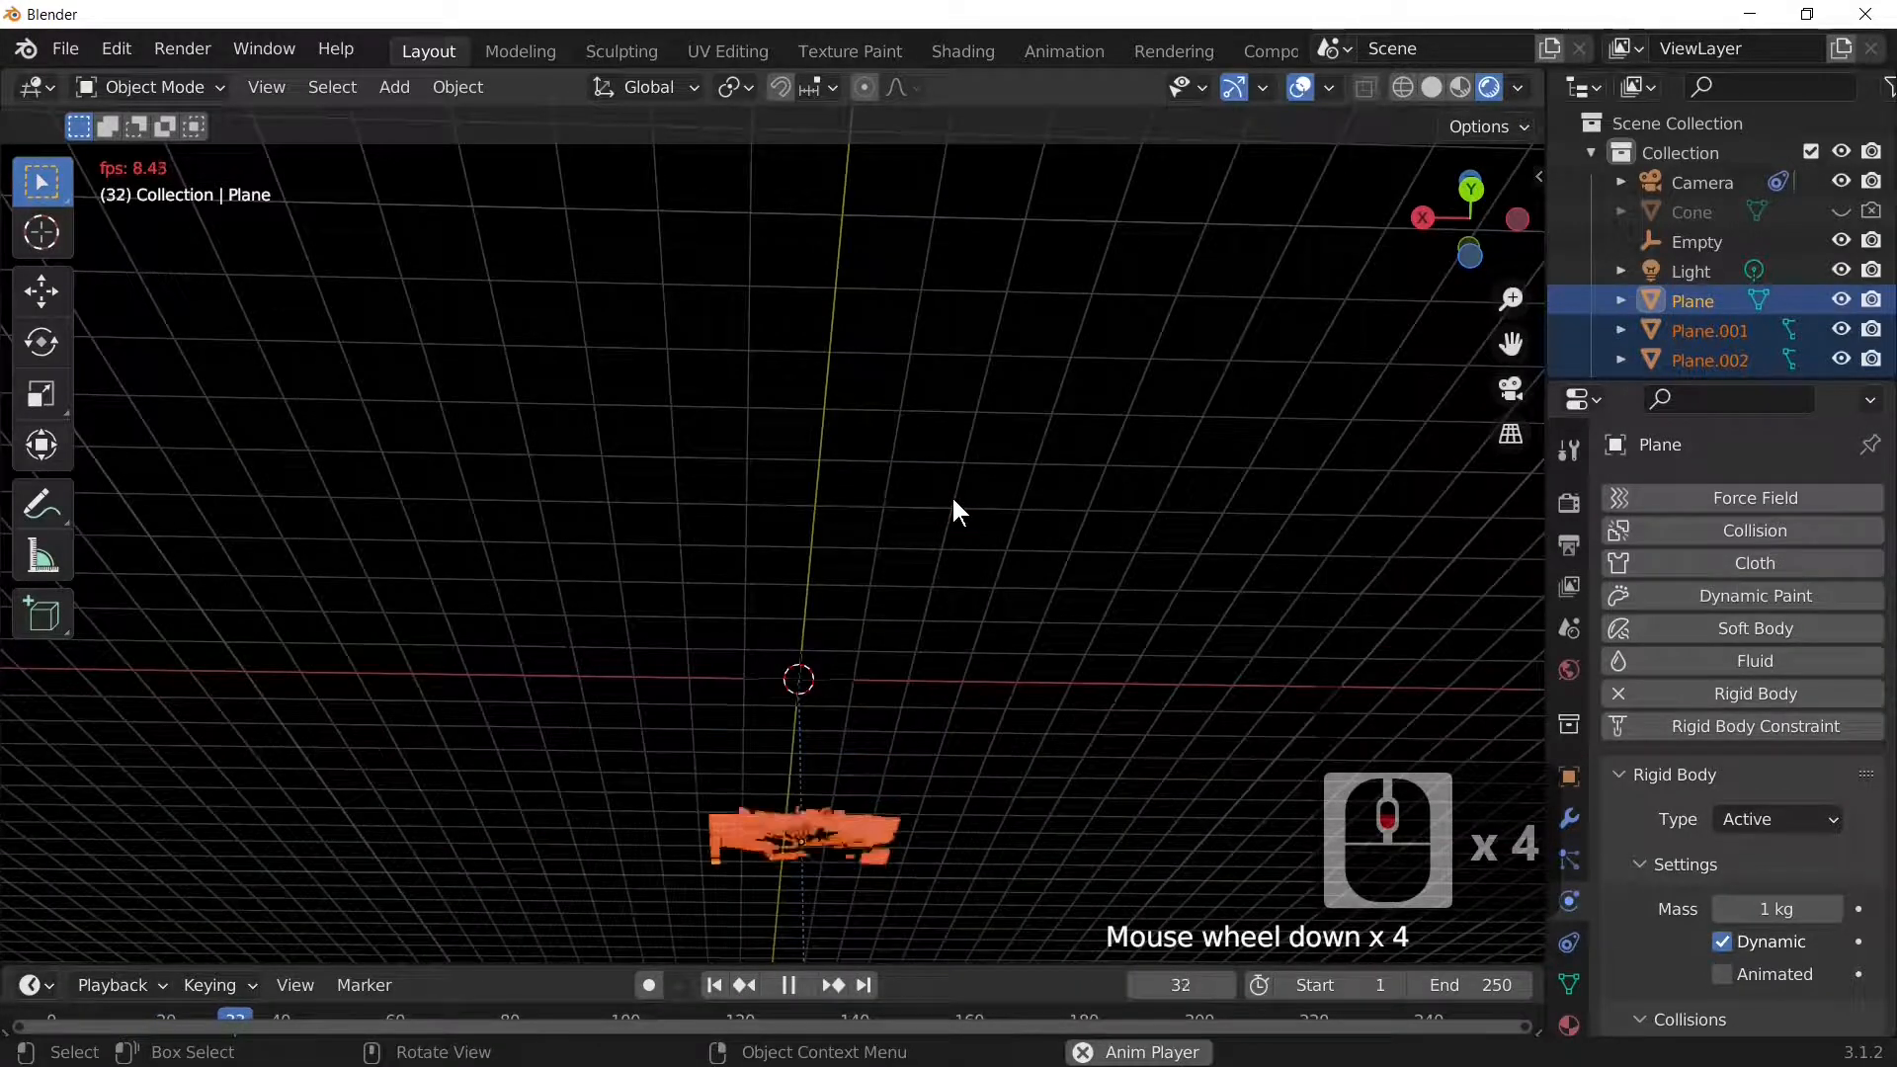
pyautogui.scroll(-3, 953, 500)
pyautogui.press('space')
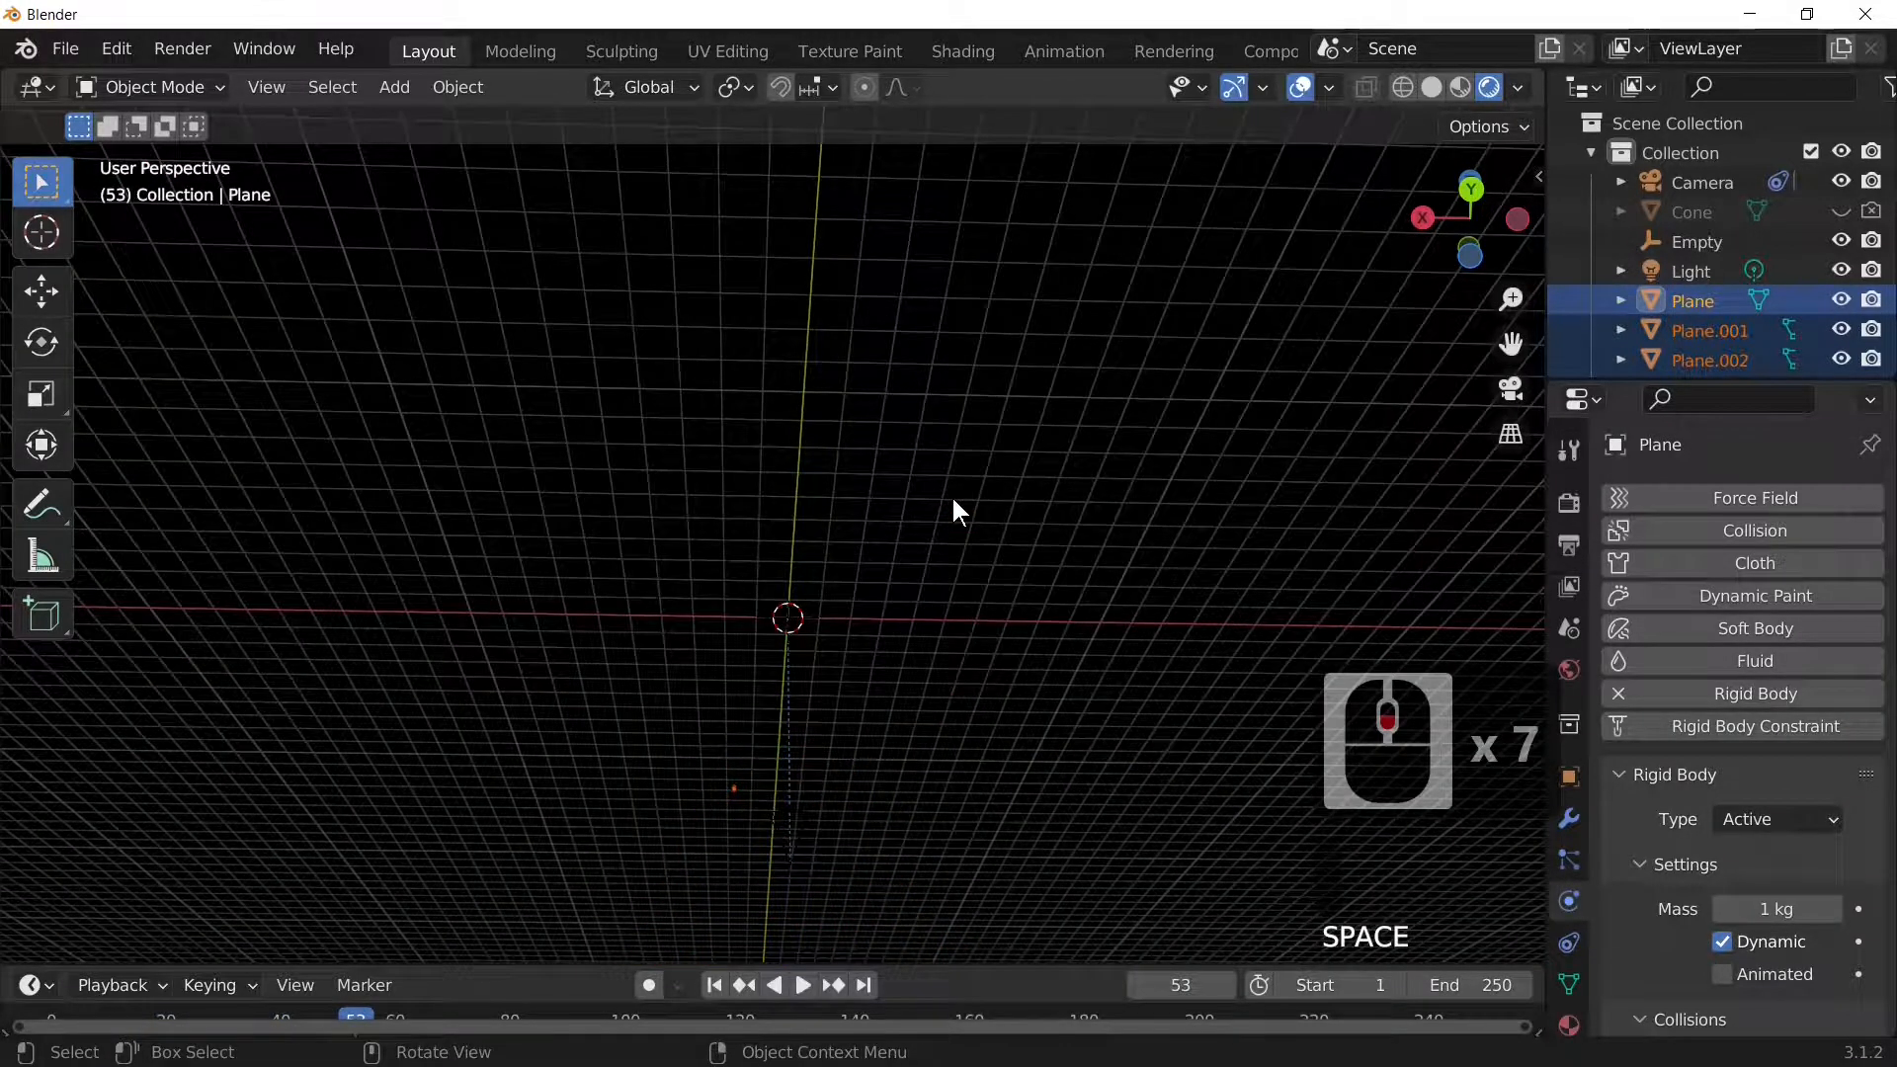
pyautogui.press('KP_0')
pyautogui.hotkey('shift', 'Left')
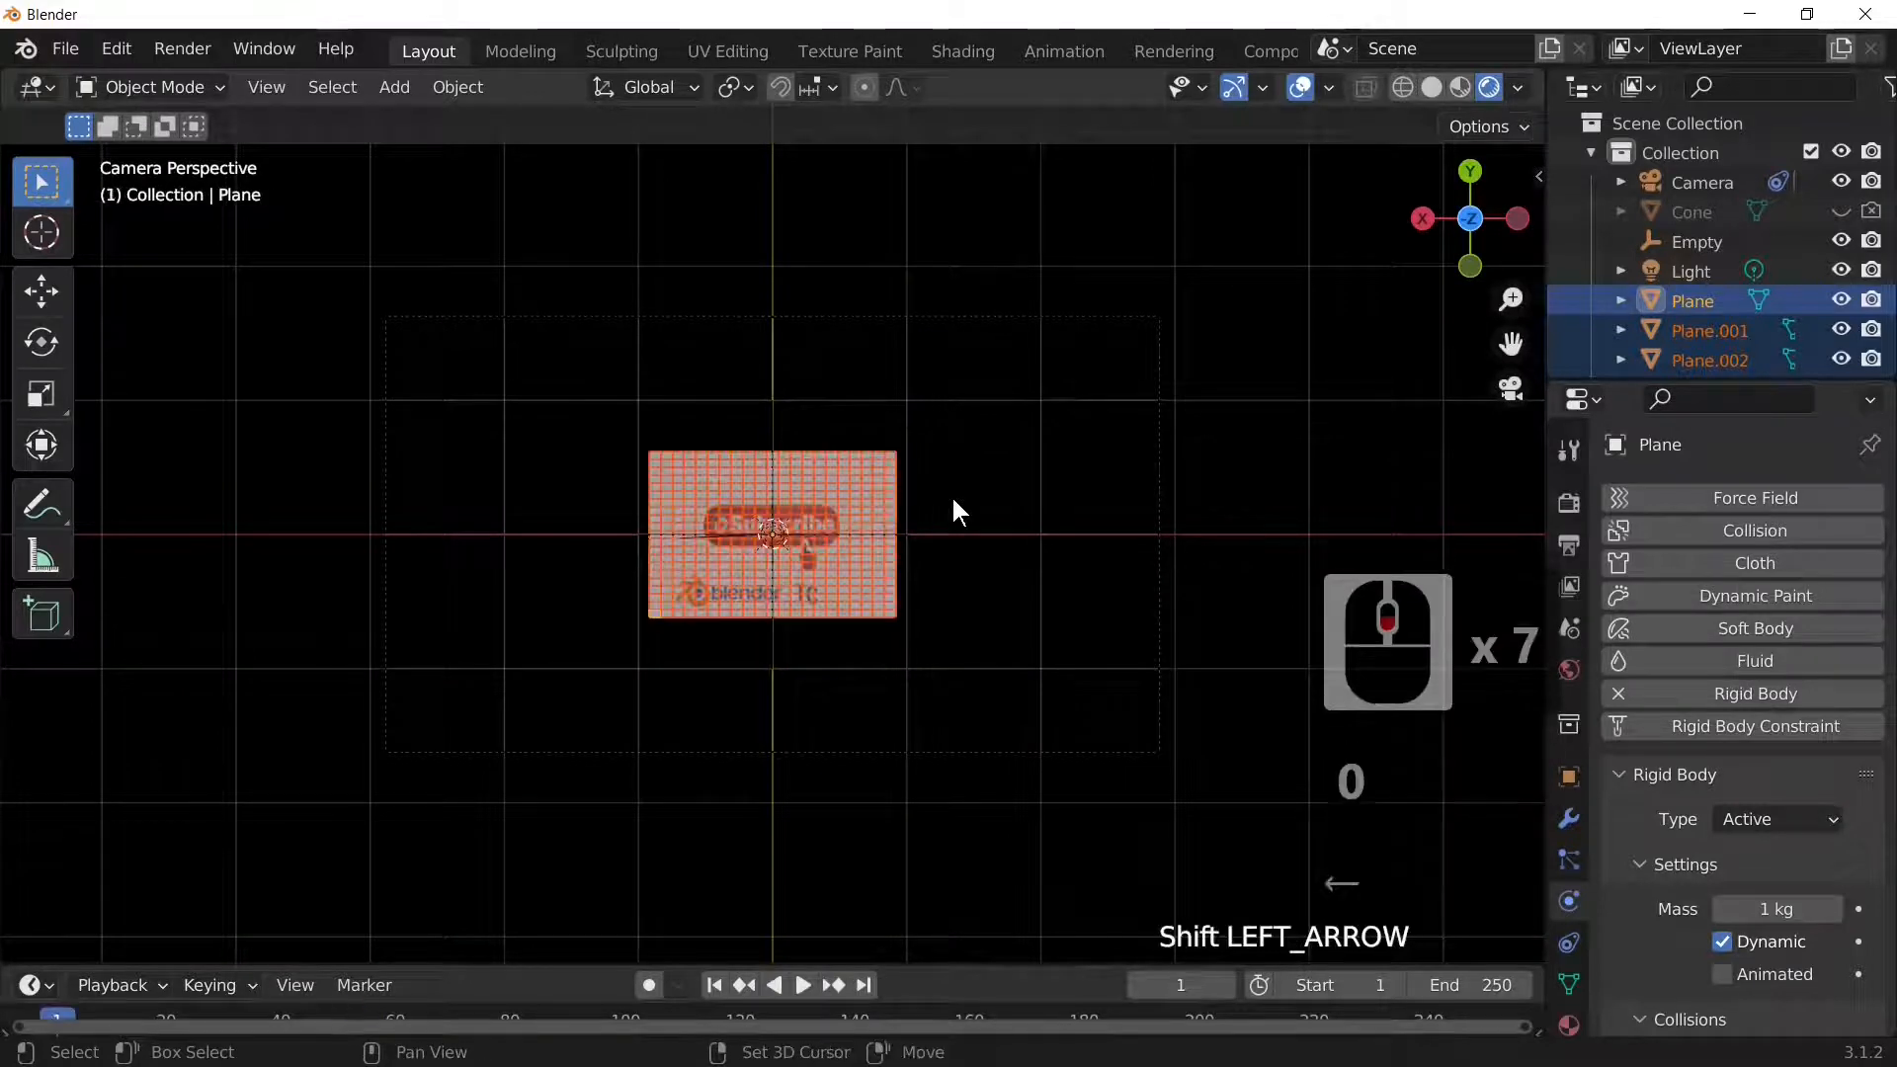
# Step: Replay the shatter twice from frame 1 through the camera, then orbit out to re-centre the plane
pyautogui.press('space')
pyautogui.press('space')
pyautogui.hotkey('shift', 'Left')
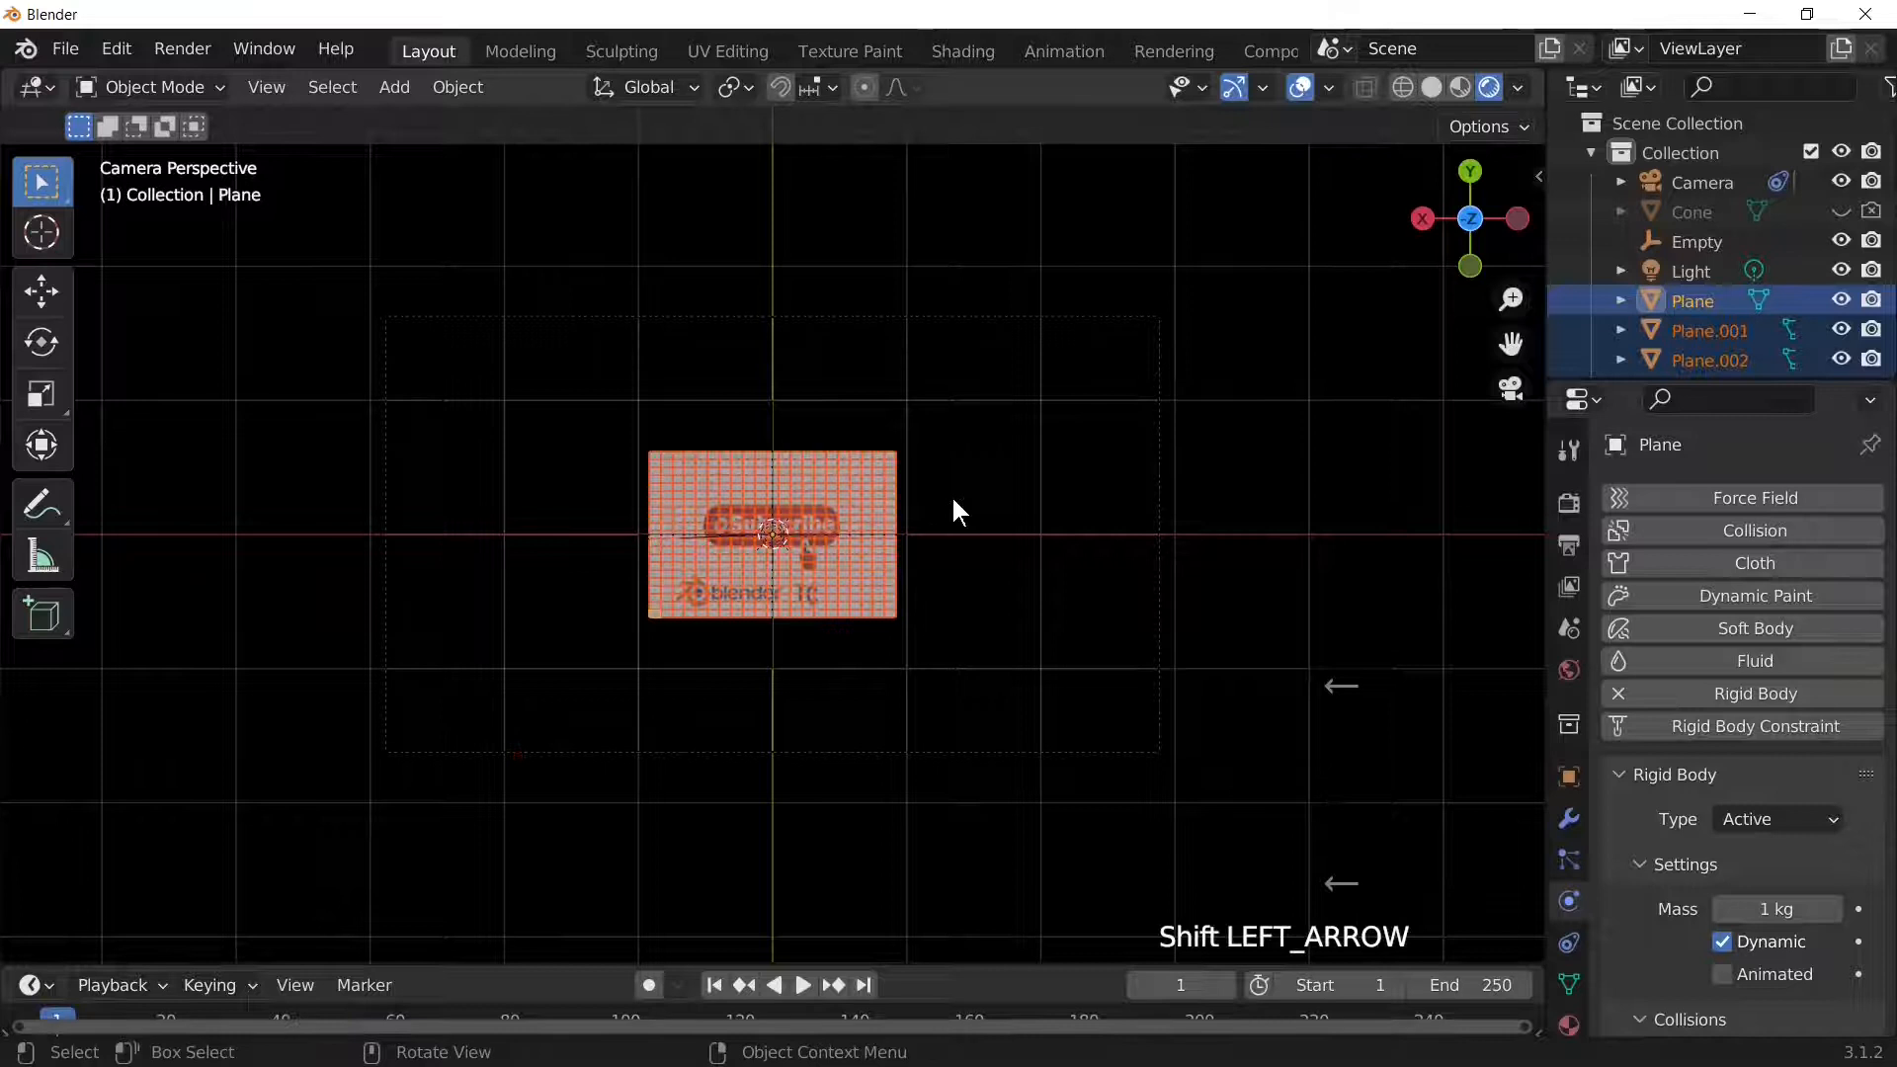
pyautogui.press('space')
pyautogui.press('space')
pyautogui.hotkey('shift', 'Left')
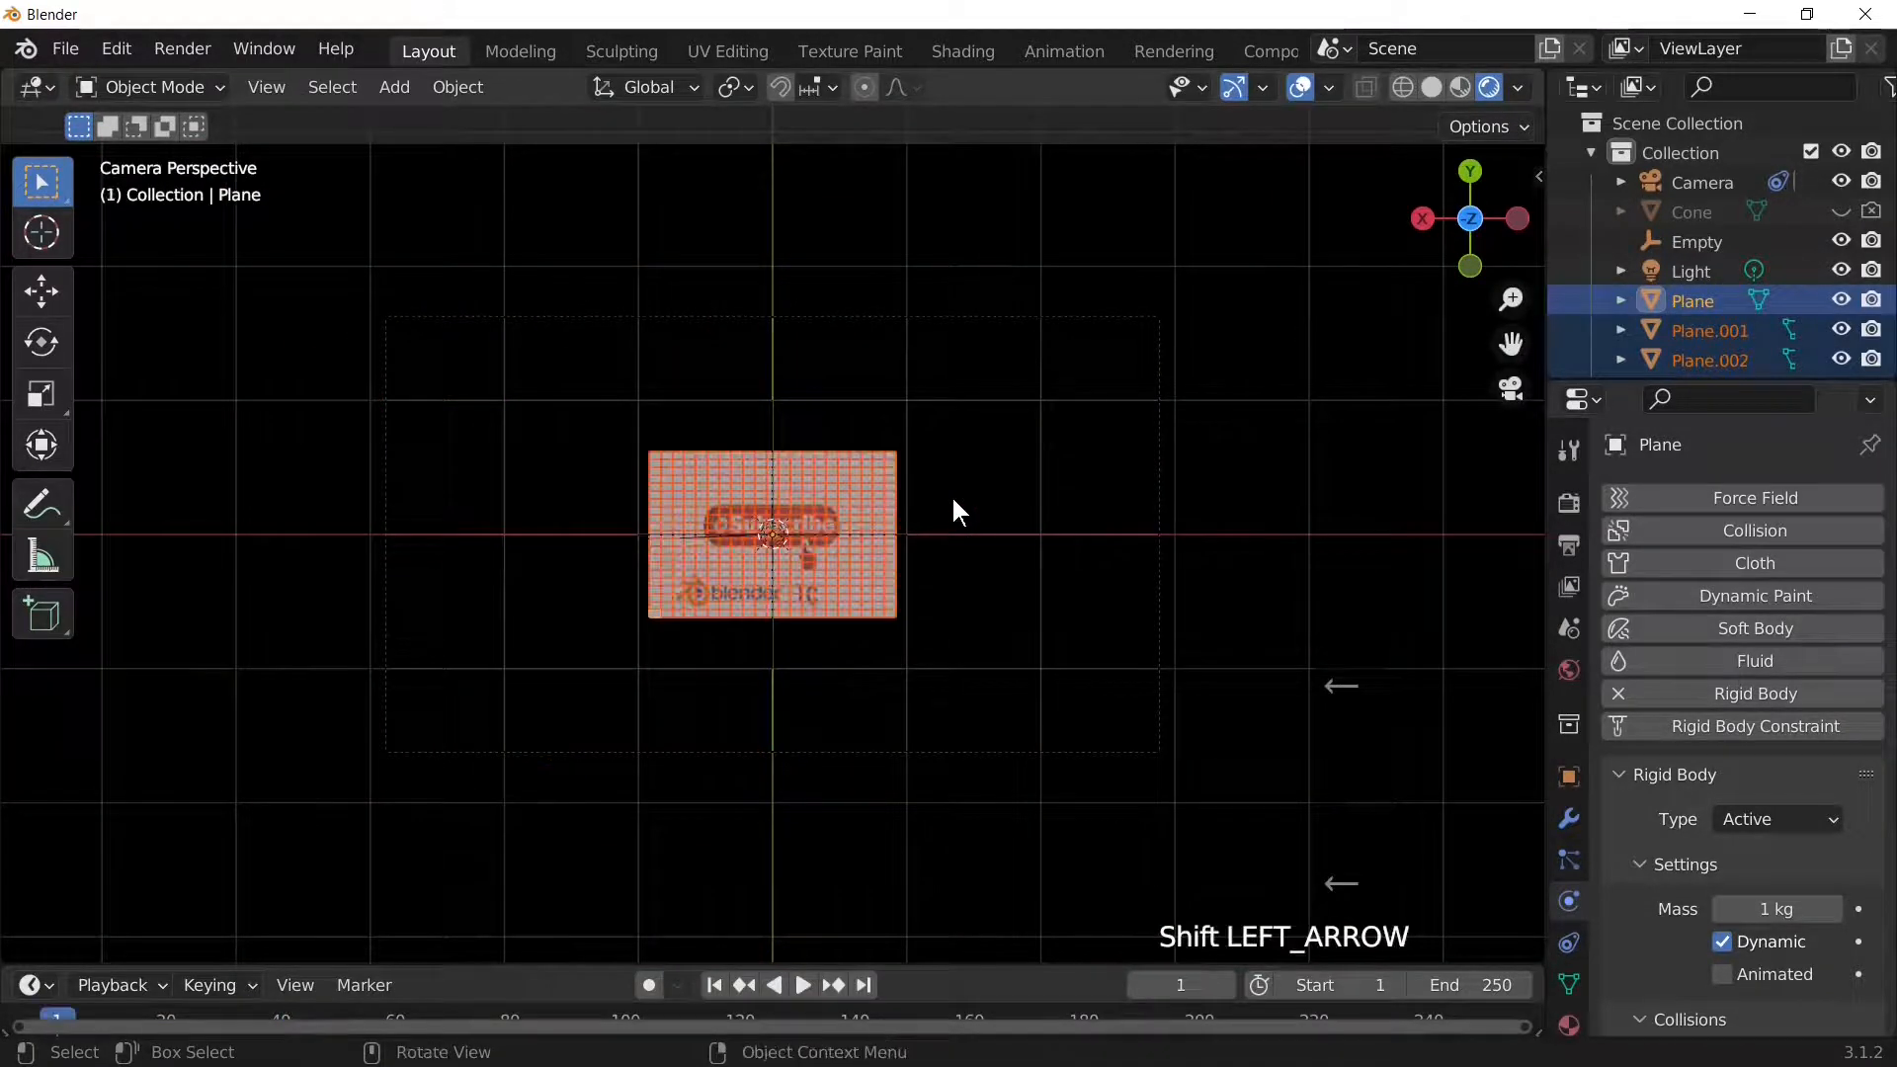
pyautogui.moveTo(948, 547); pyautogui.dragTo(916, 857, button='middle')
pyautogui.scroll(-3, 929, 790)
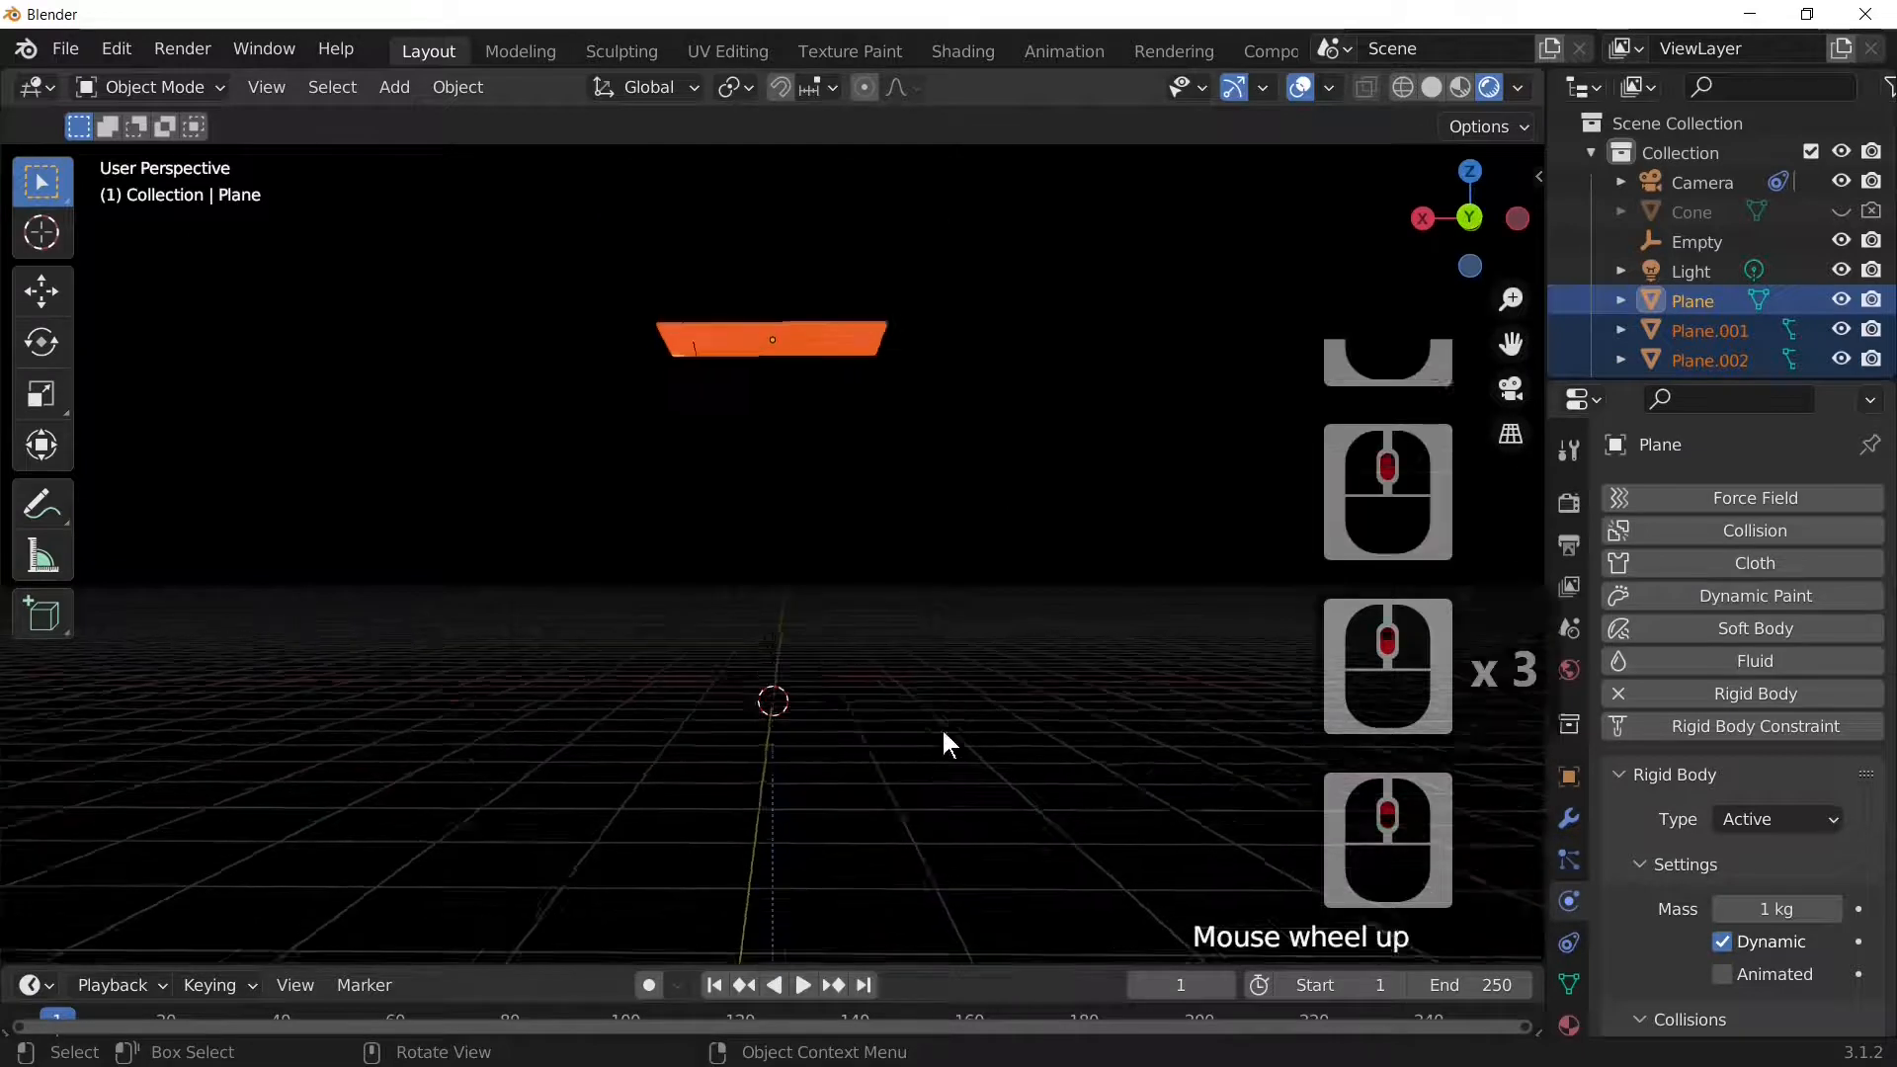
pyautogui.moveTo(941, 736); pyautogui.dragTo(935, 524, button='middle')
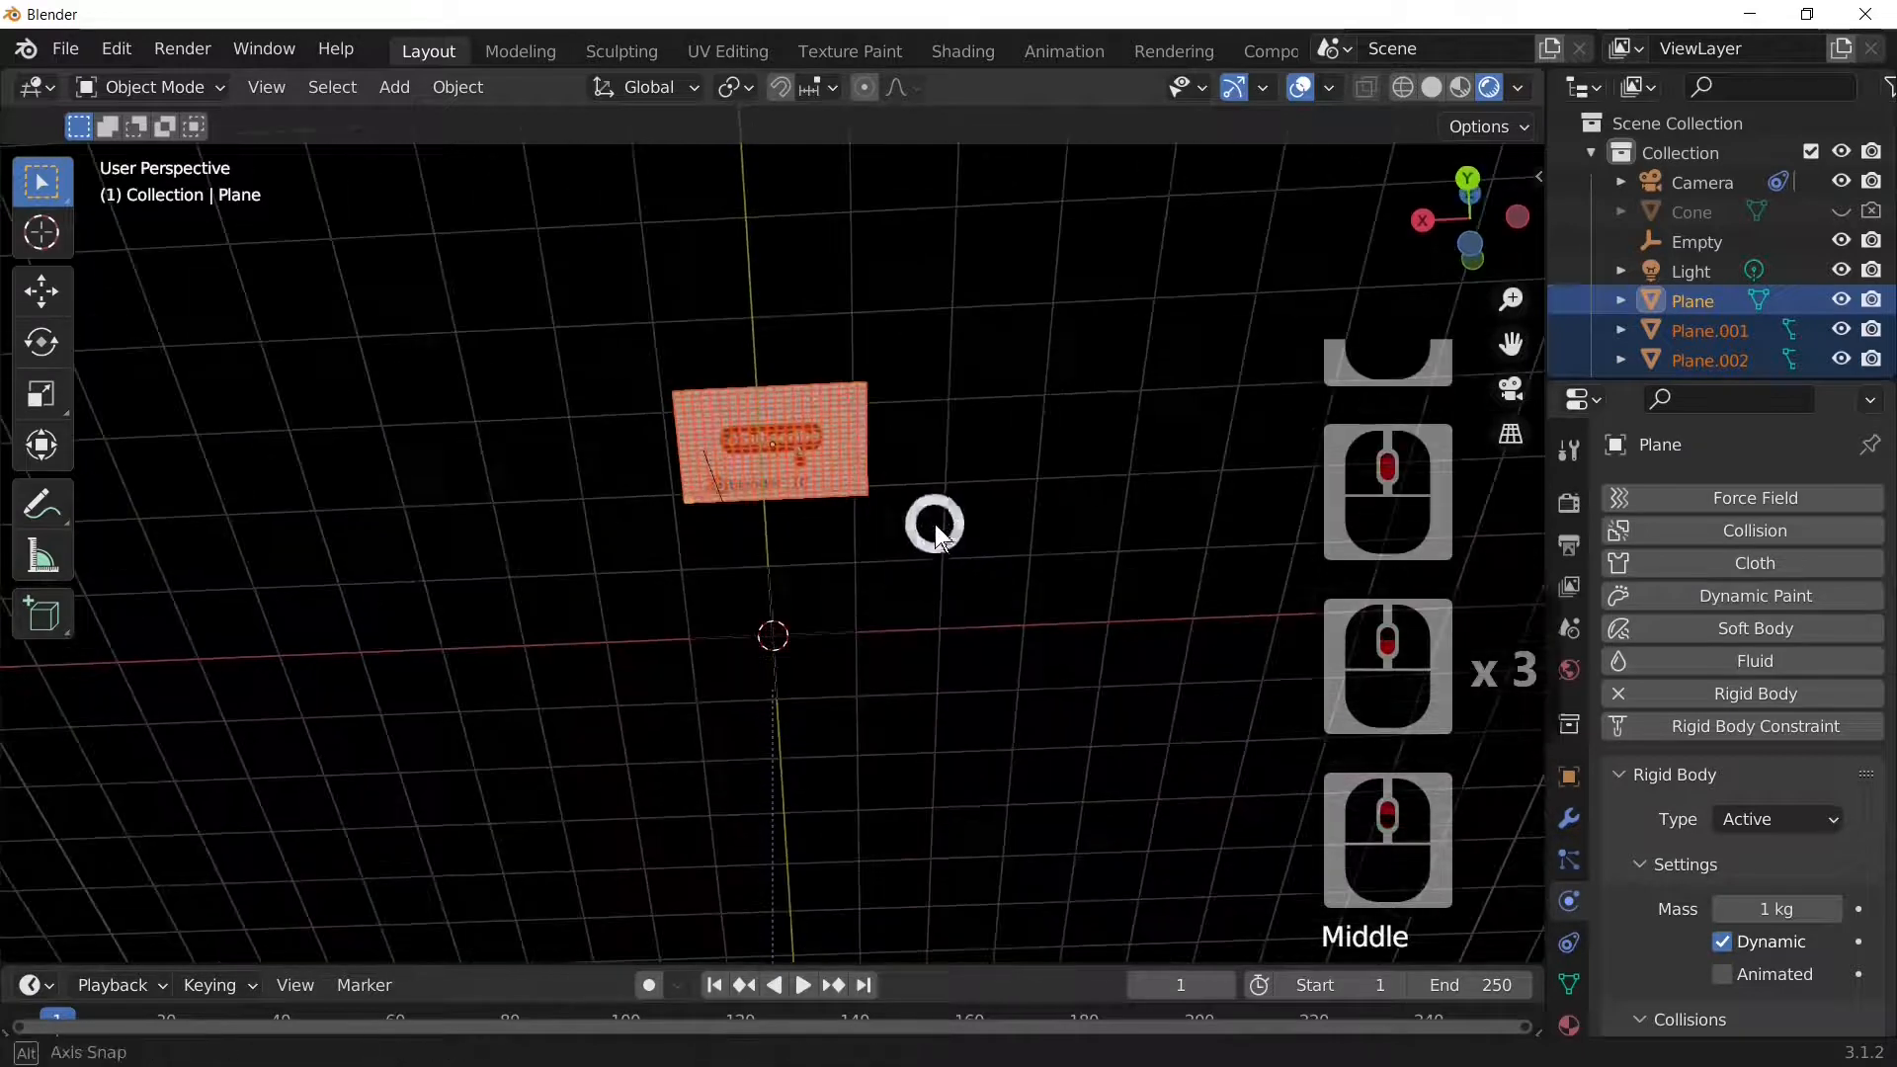
# Step: Set the selected pieces' origins with Object > Set Origin > Origin to 3D Cursor
pyautogui.click(480, 87)
pyautogui.moveTo(578, 154)
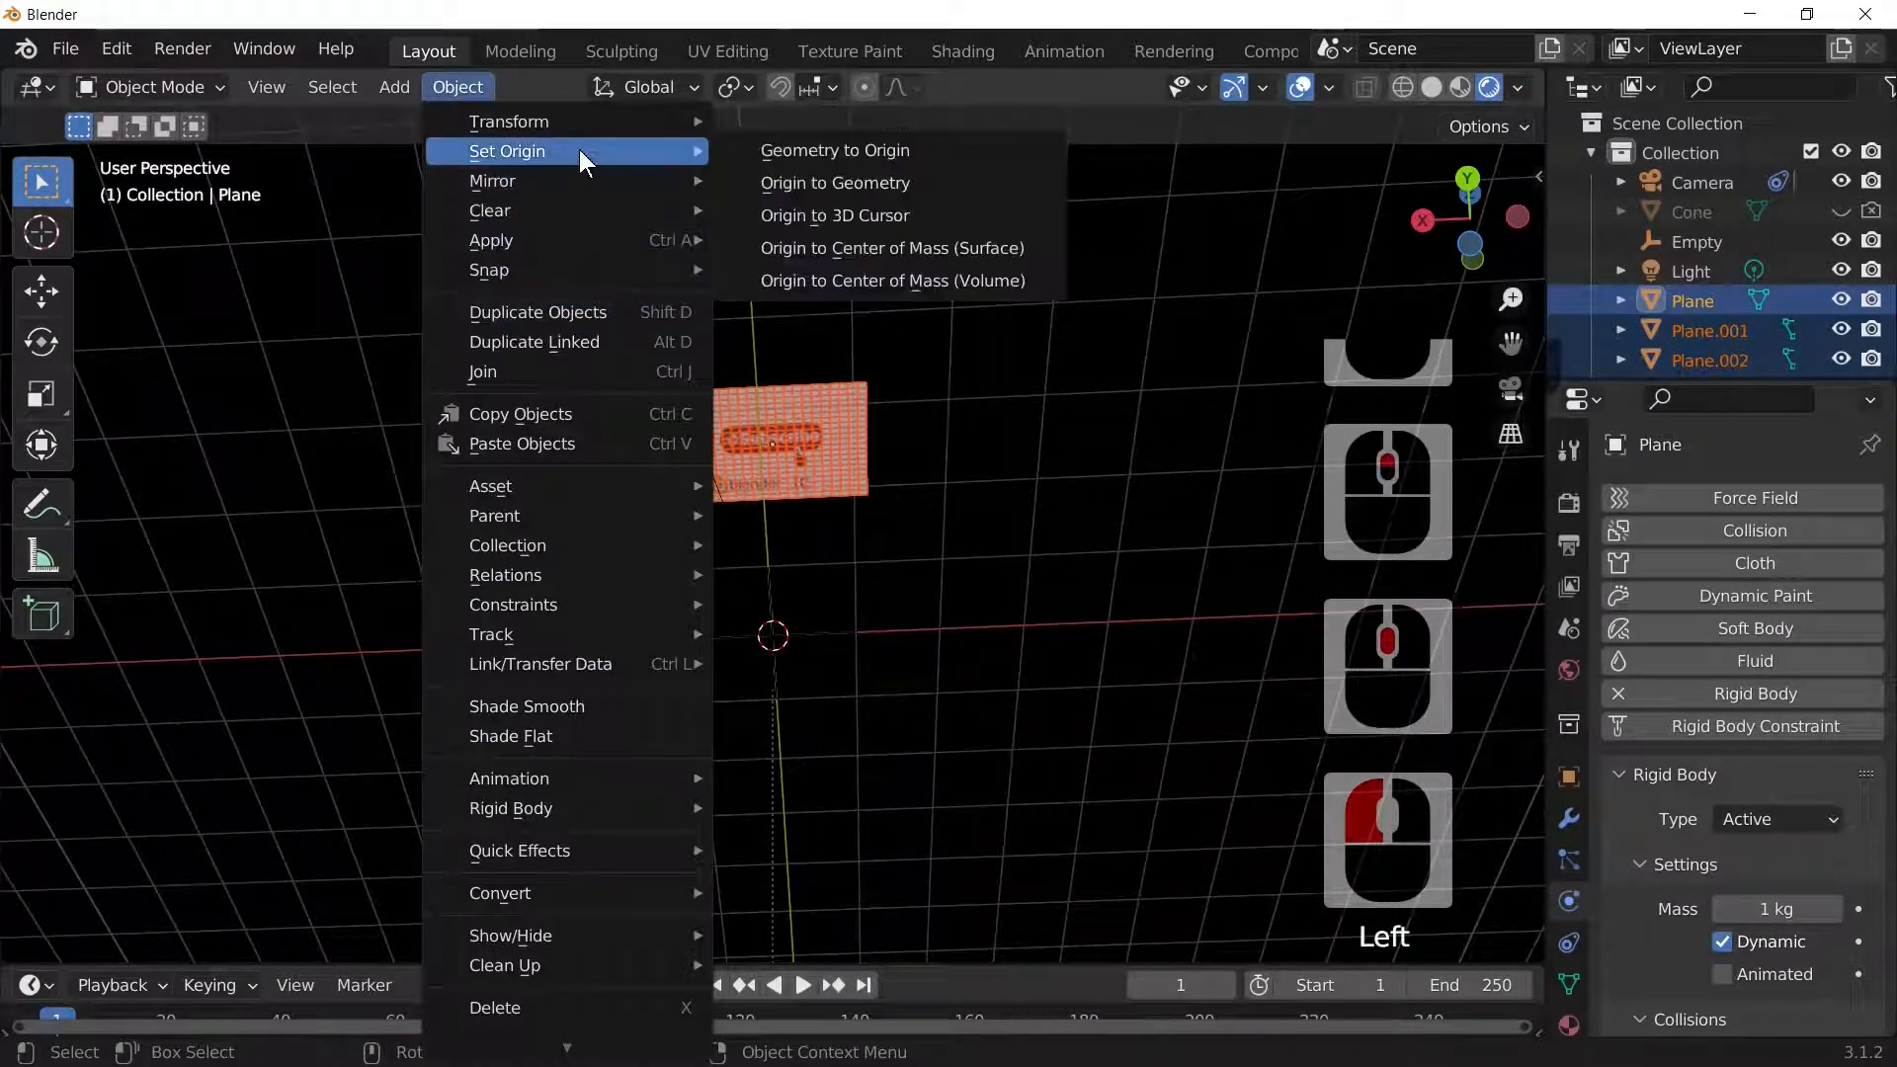
pyautogui.click(881, 216)
# Step: Box-select the plane and both split pieces, then click through objects at the centre to reach the Sun
pyautogui.click(996, 454)
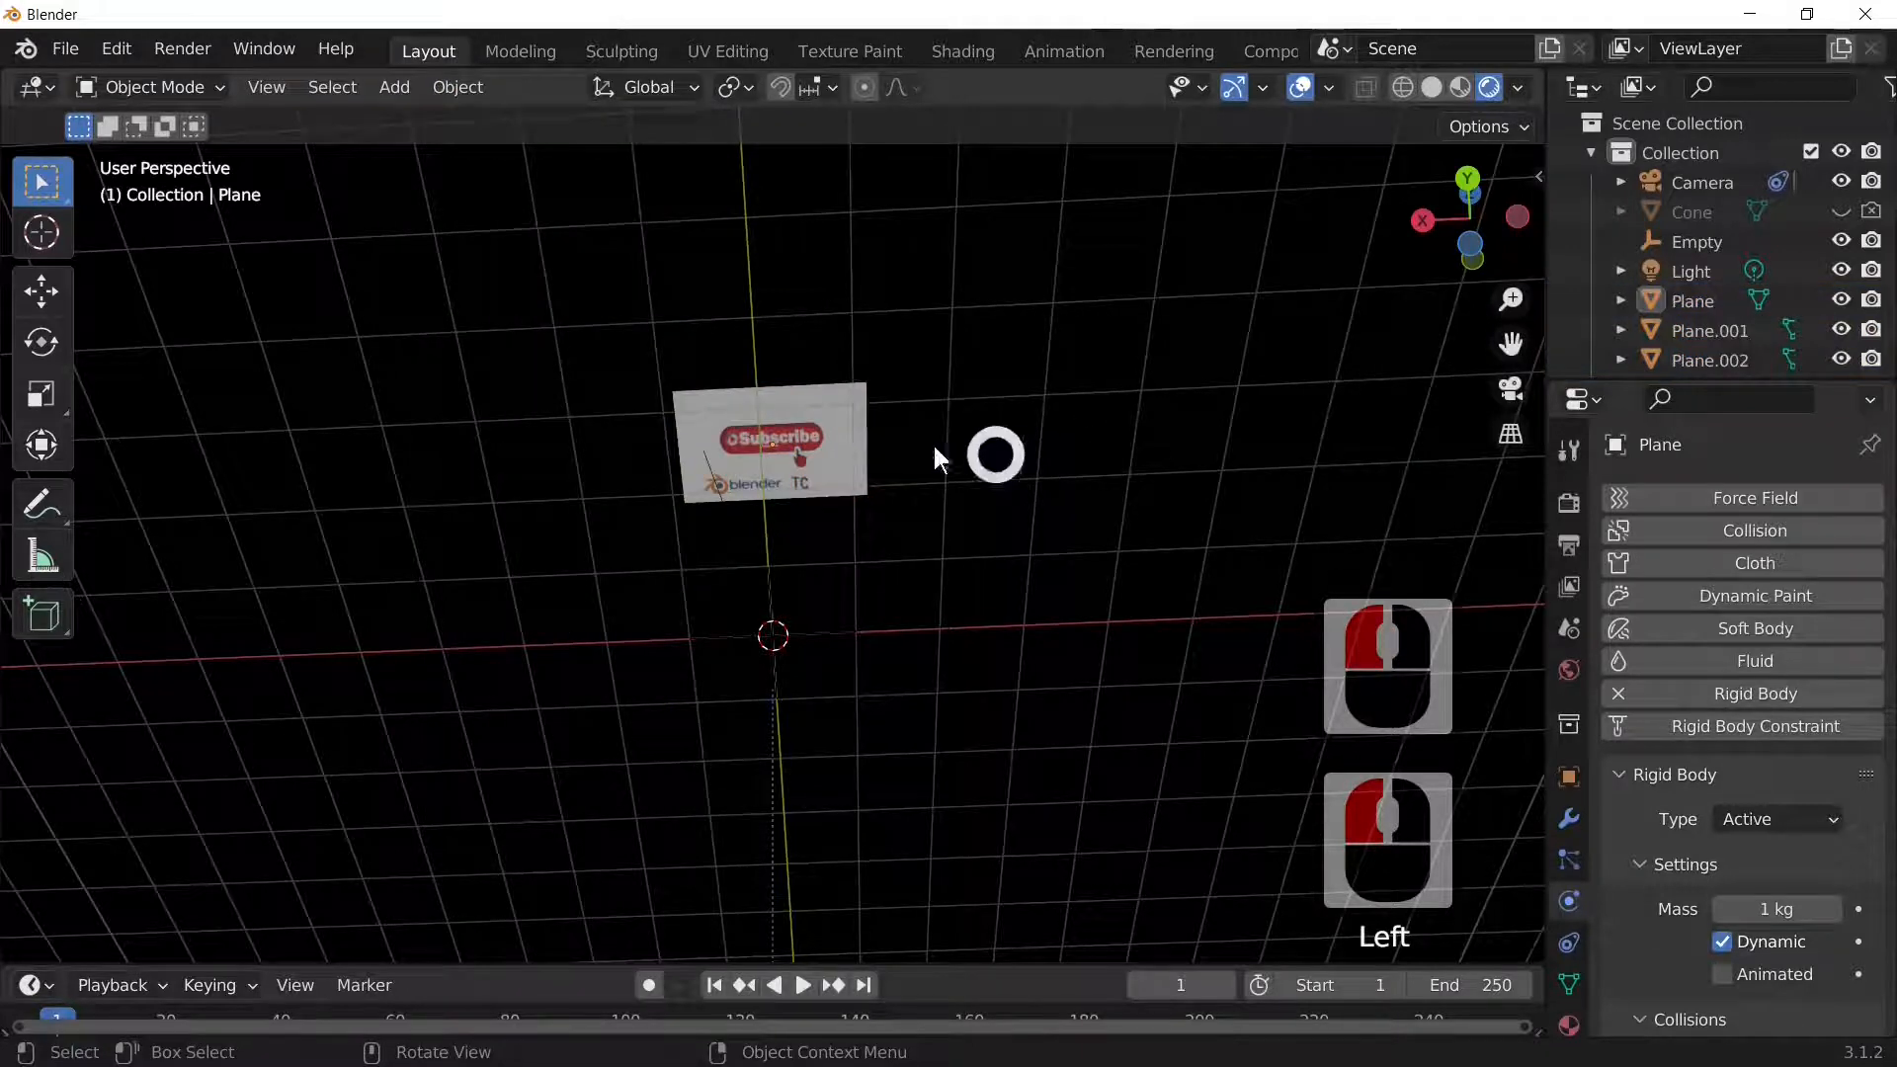
pyautogui.moveTo(689, 352); pyautogui.dragTo(952, 489)
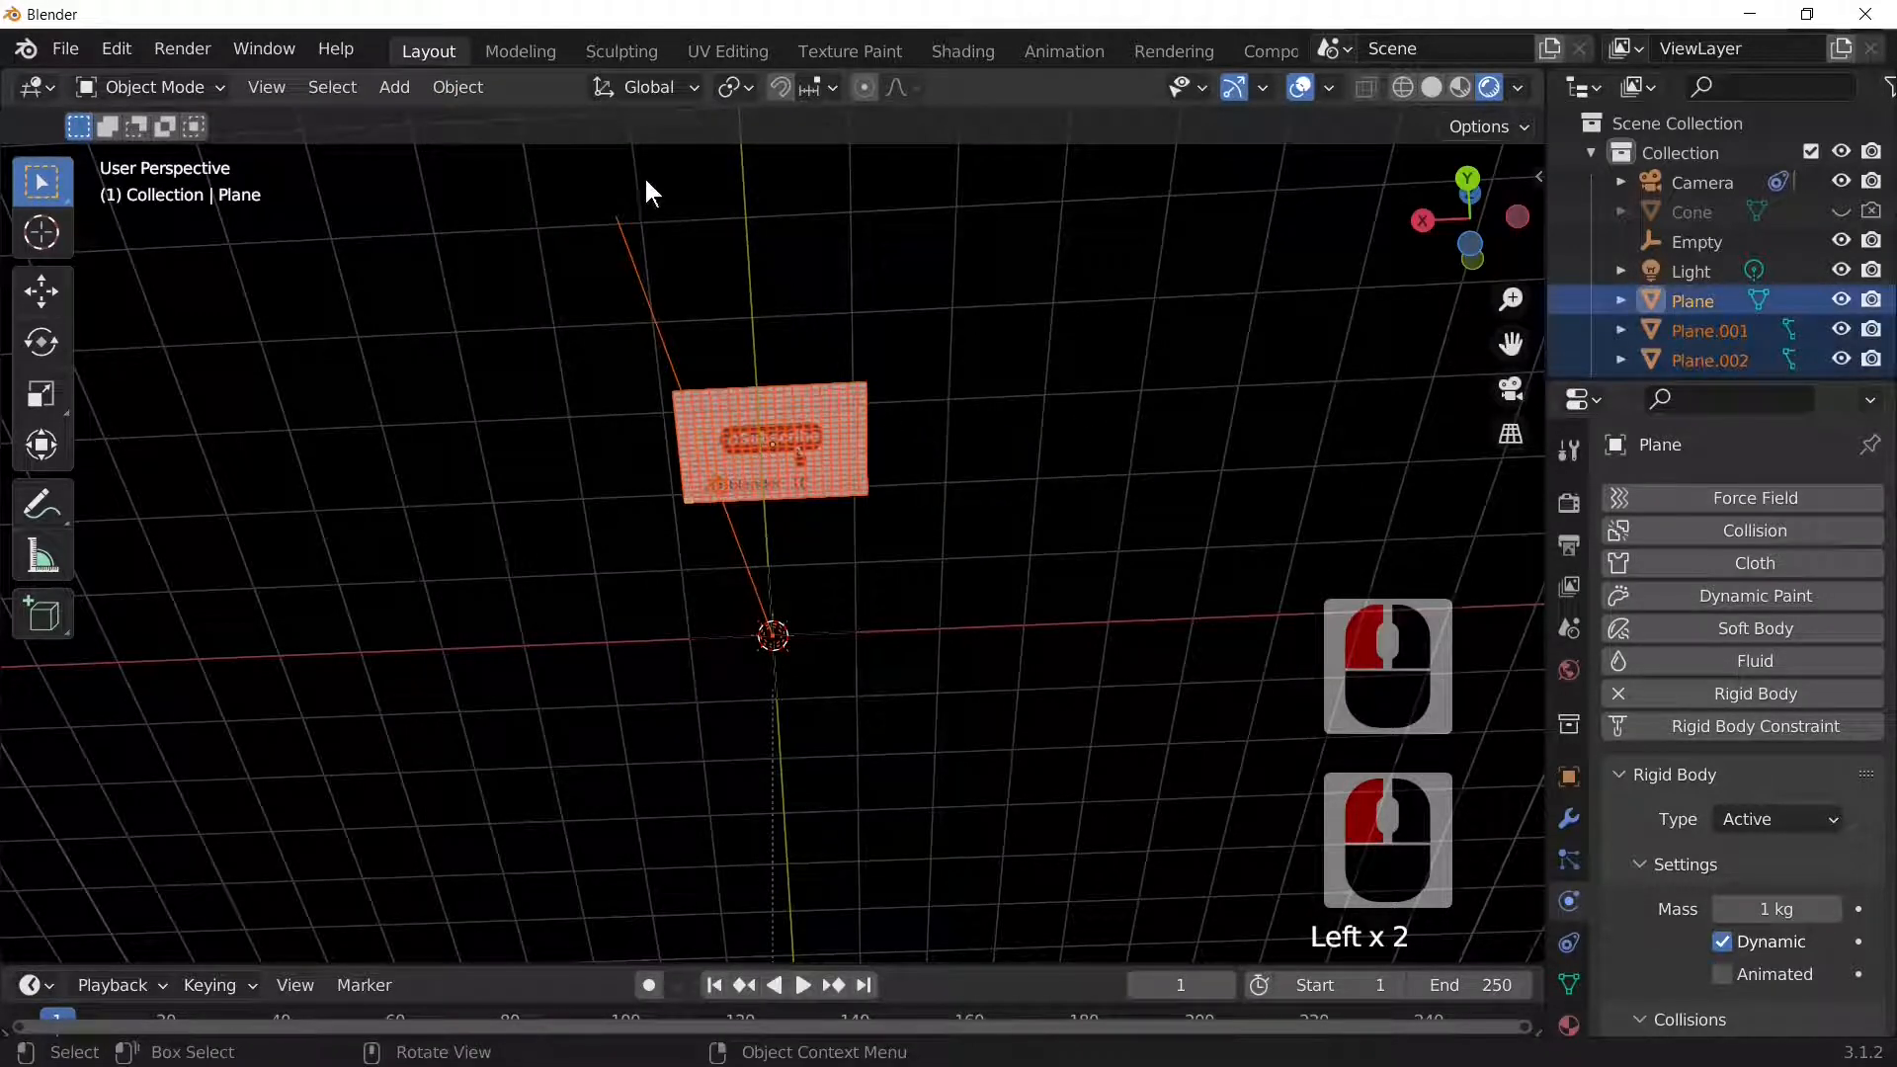
pyautogui.click(892, 537)
pyautogui.click(778, 633)
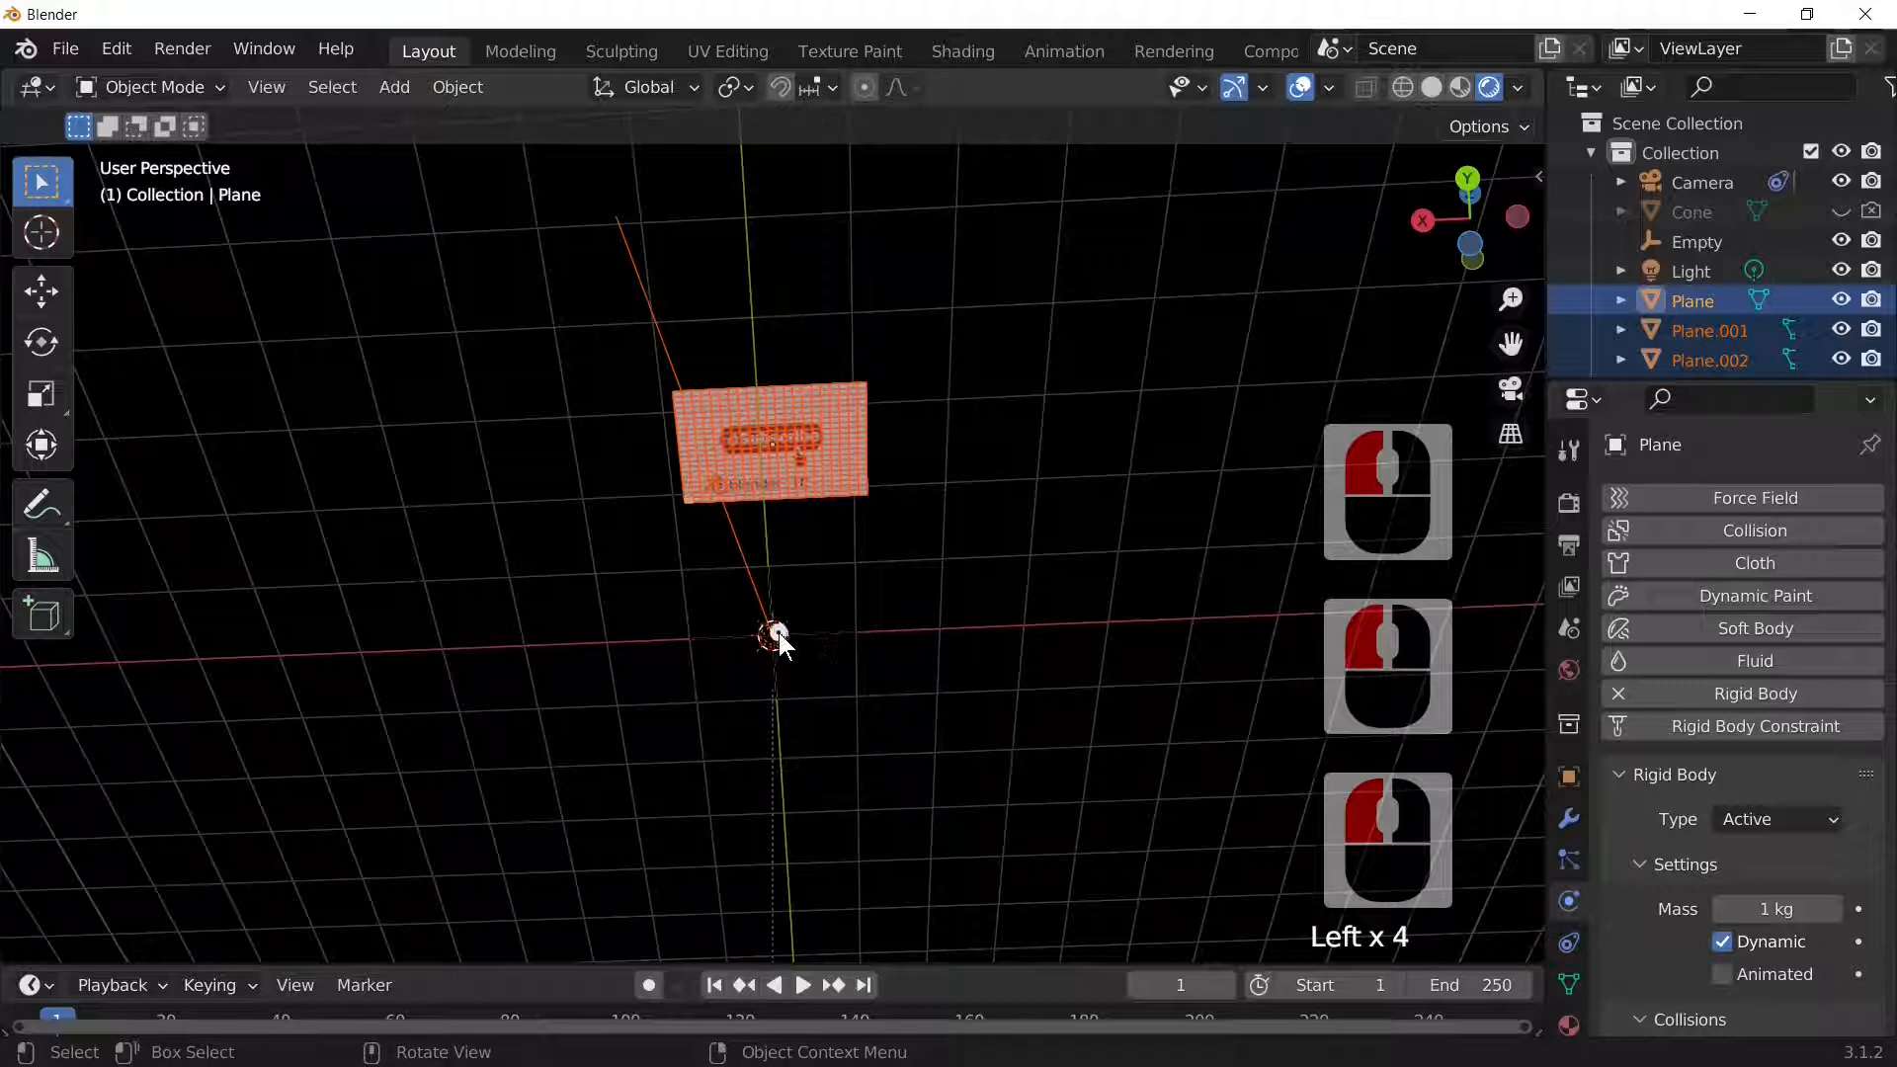
pyautogui.click(779, 632)
pyautogui.moveTo(921, 526)
pyautogui.mouseDown(button='middle')
pyautogui.moveTo(902, 563)
pyautogui.moveTo(809, 580)
pyautogui.moveTo(906, 643)
pyautogui.moveTo(940, 553)
pyautogui.mouseUp(button='middle')
# Step: Select the Sun and enable the Selectable toggles in the Outliner filter
pyautogui.click(781, 682)
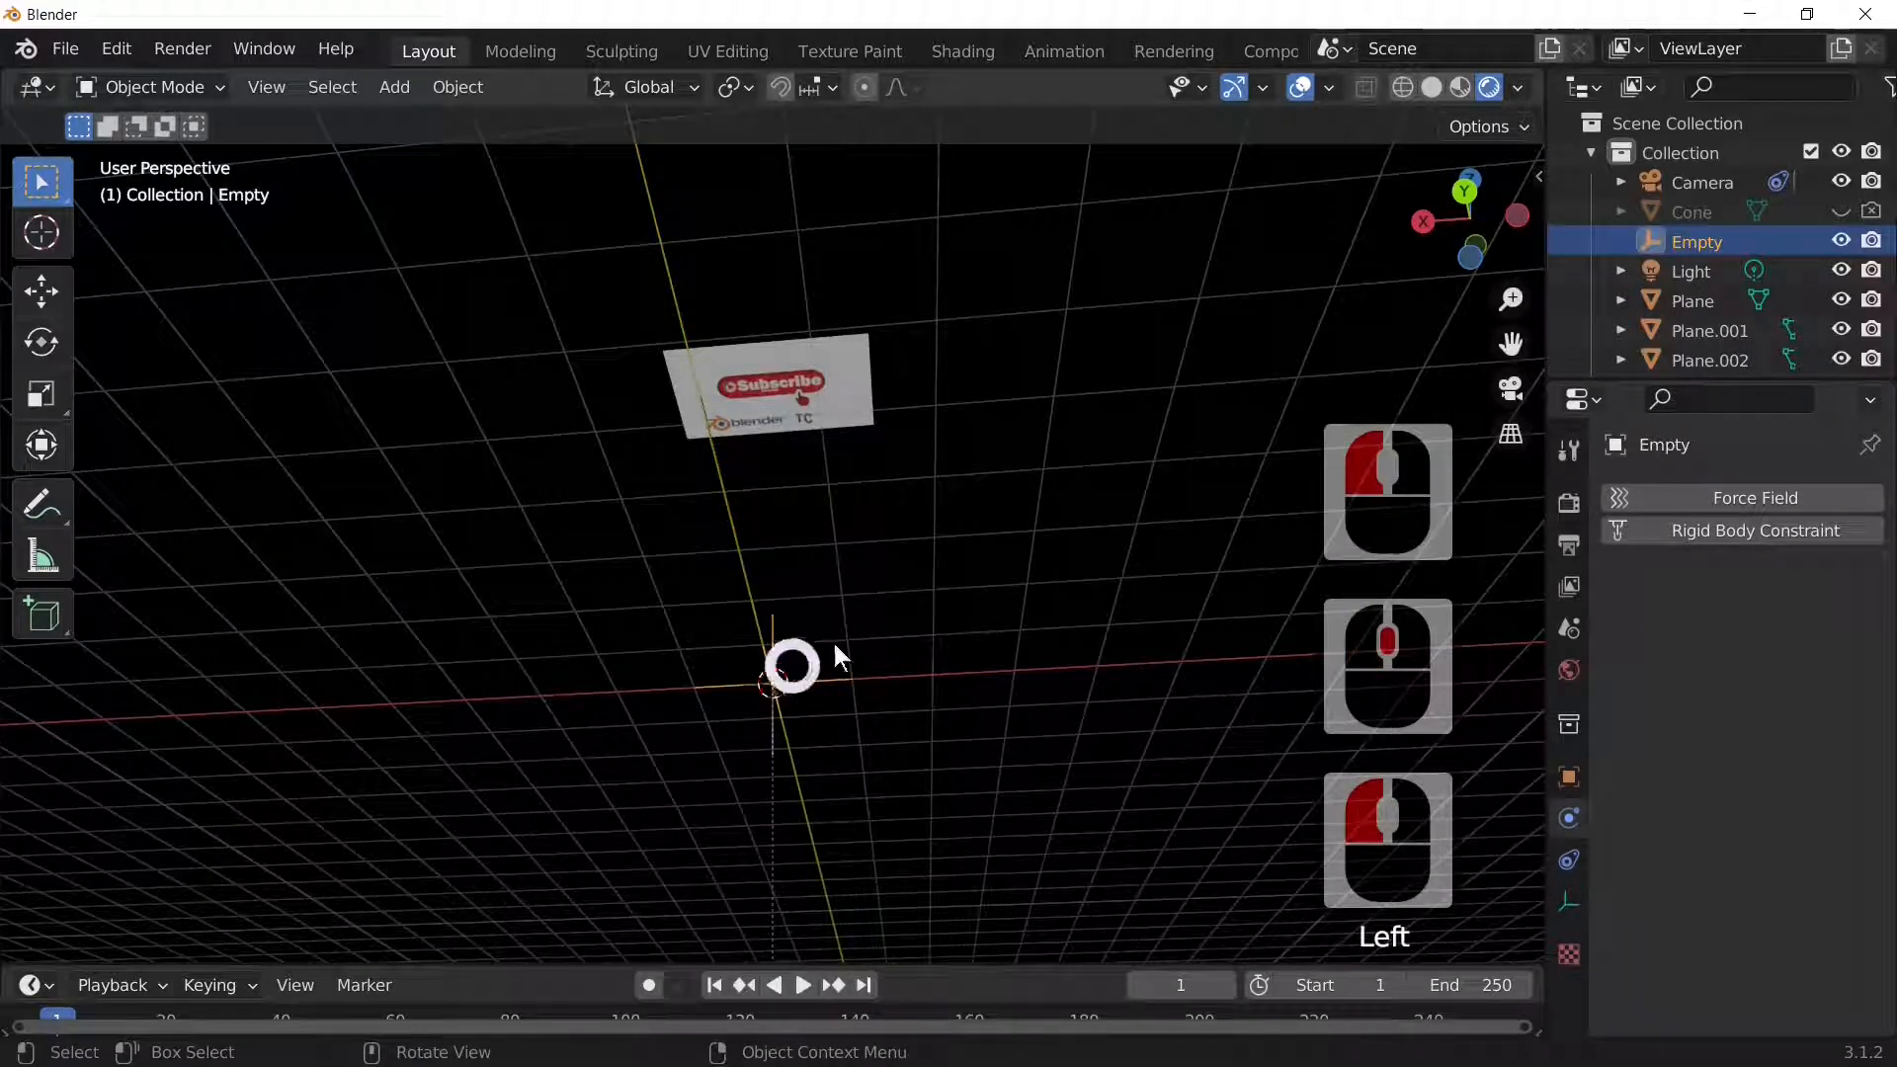
pyautogui.doubleClick(772, 686)
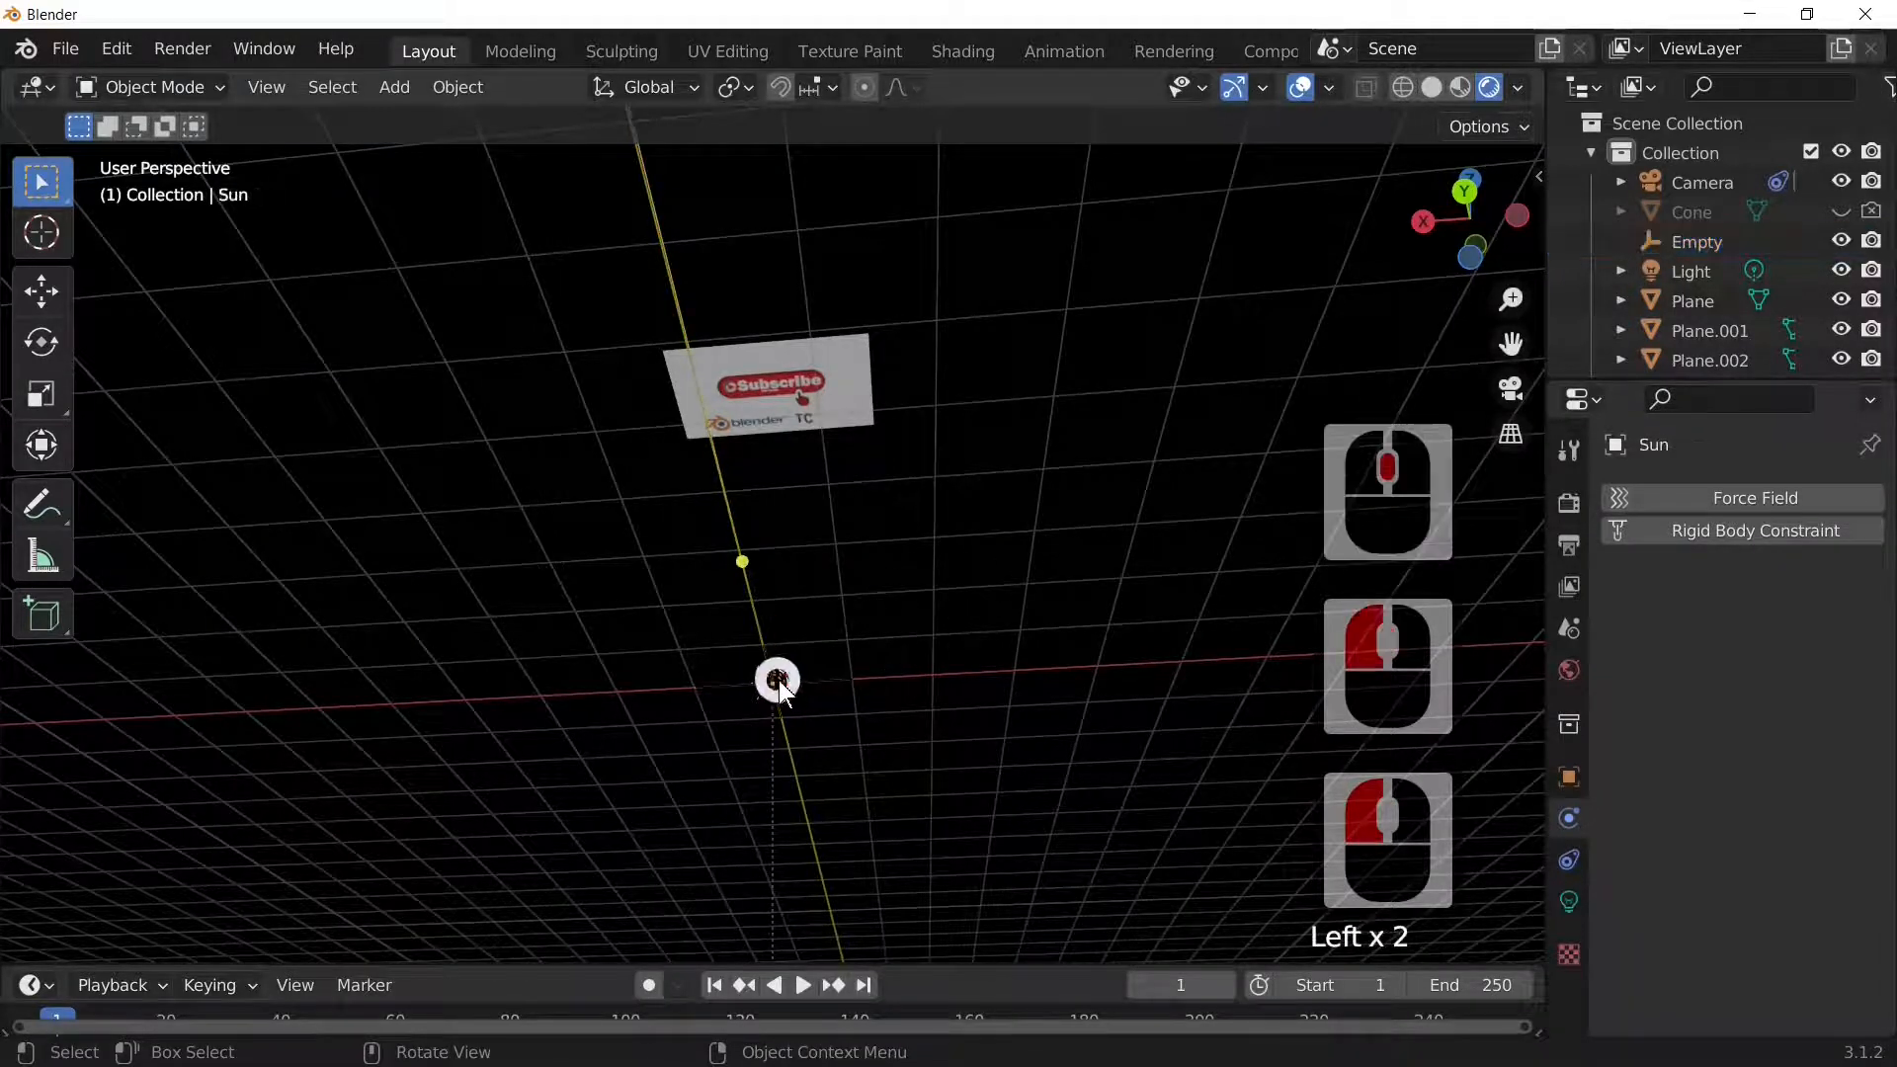
pyautogui.moveTo(1556, 291); pyautogui.dragTo(1437, 289)
pyautogui.click(1845, 88)
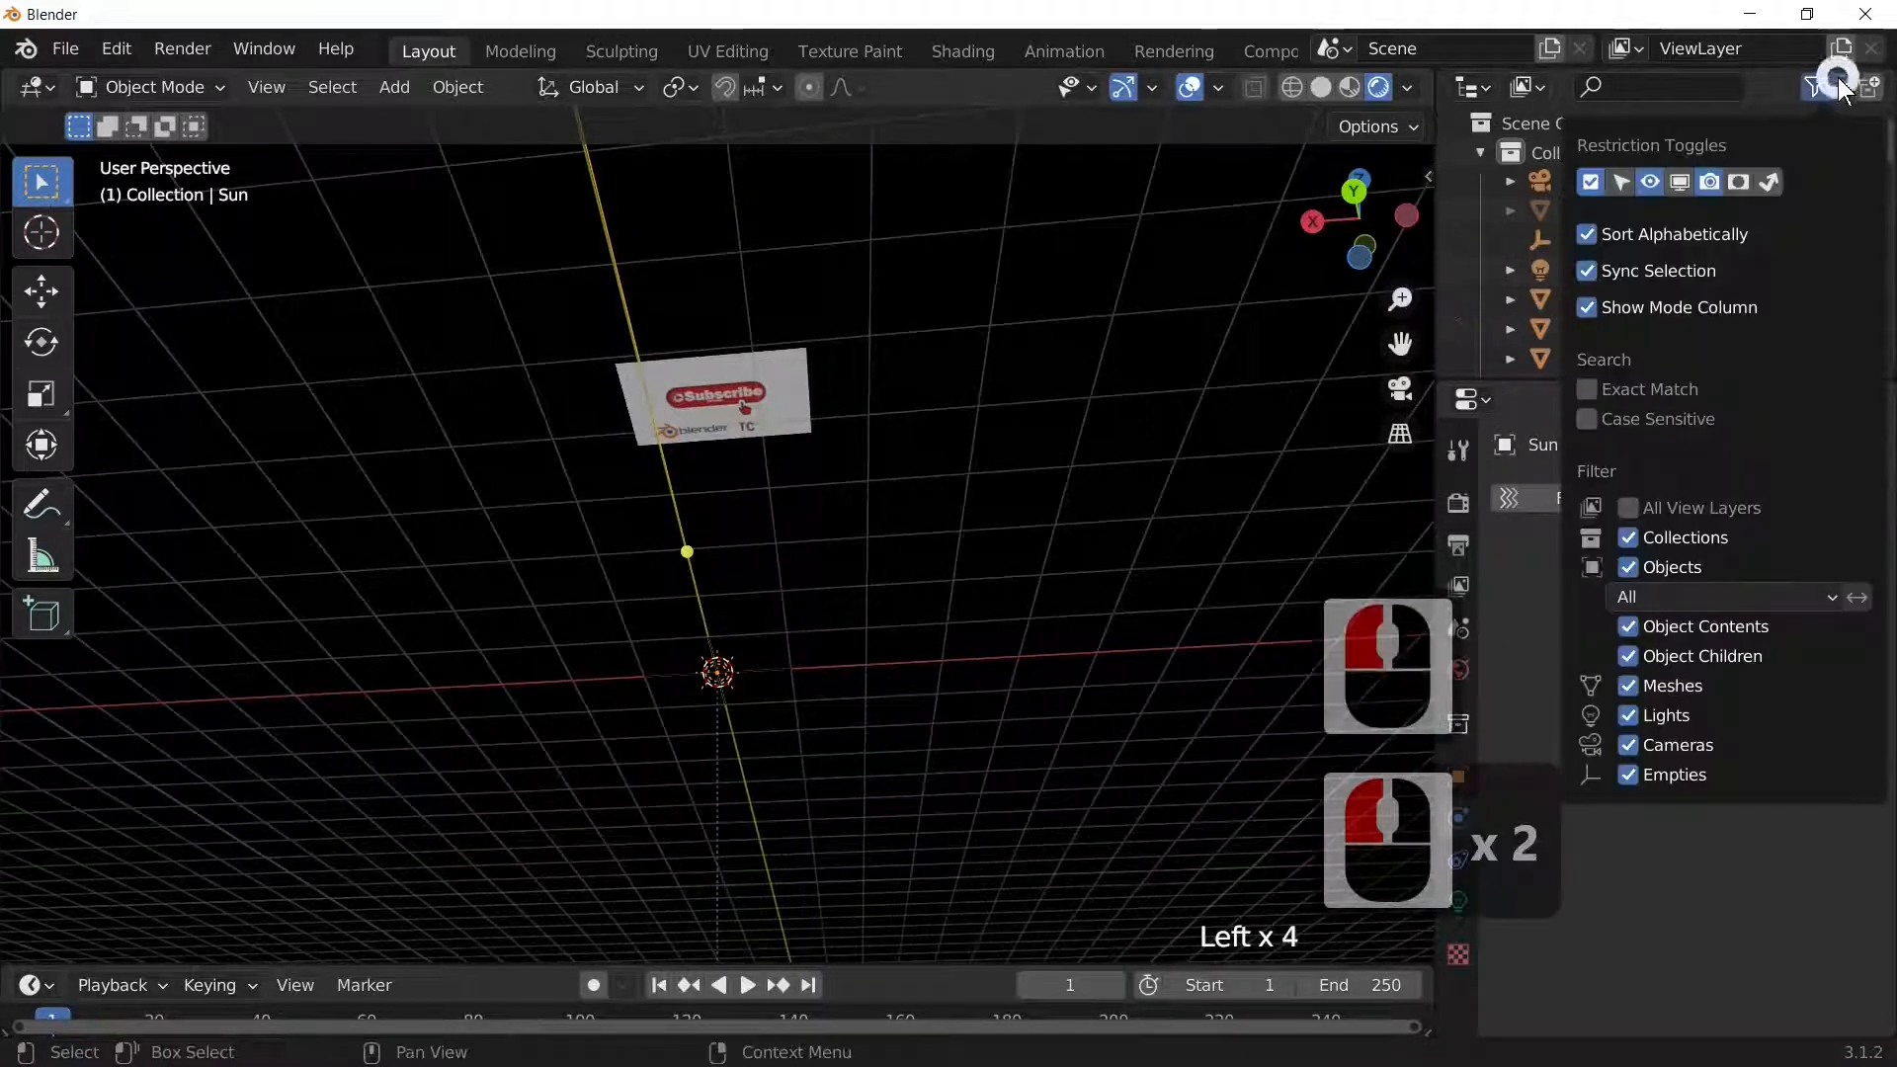
pyautogui.click(1620, 188)
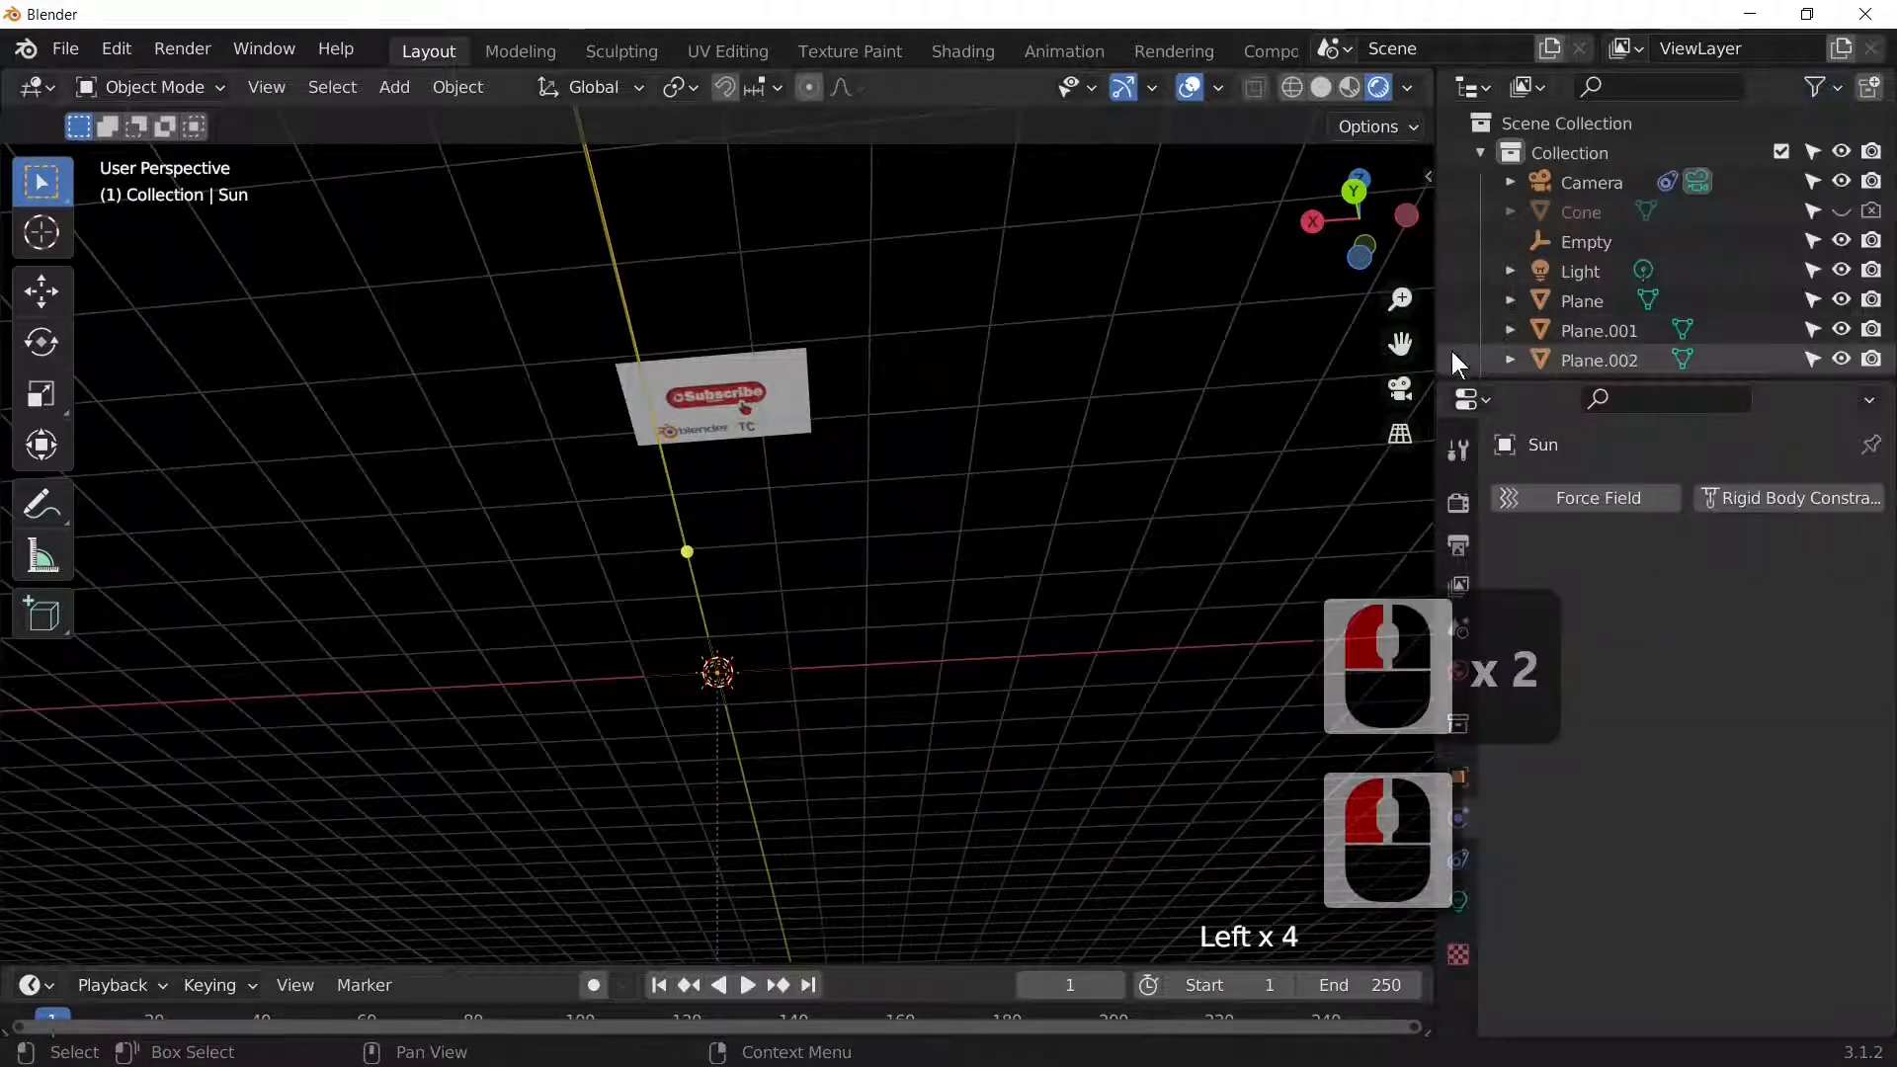
pyautogui.moveTo(1438, 335); pyautogui.dragTo(1517, 321)
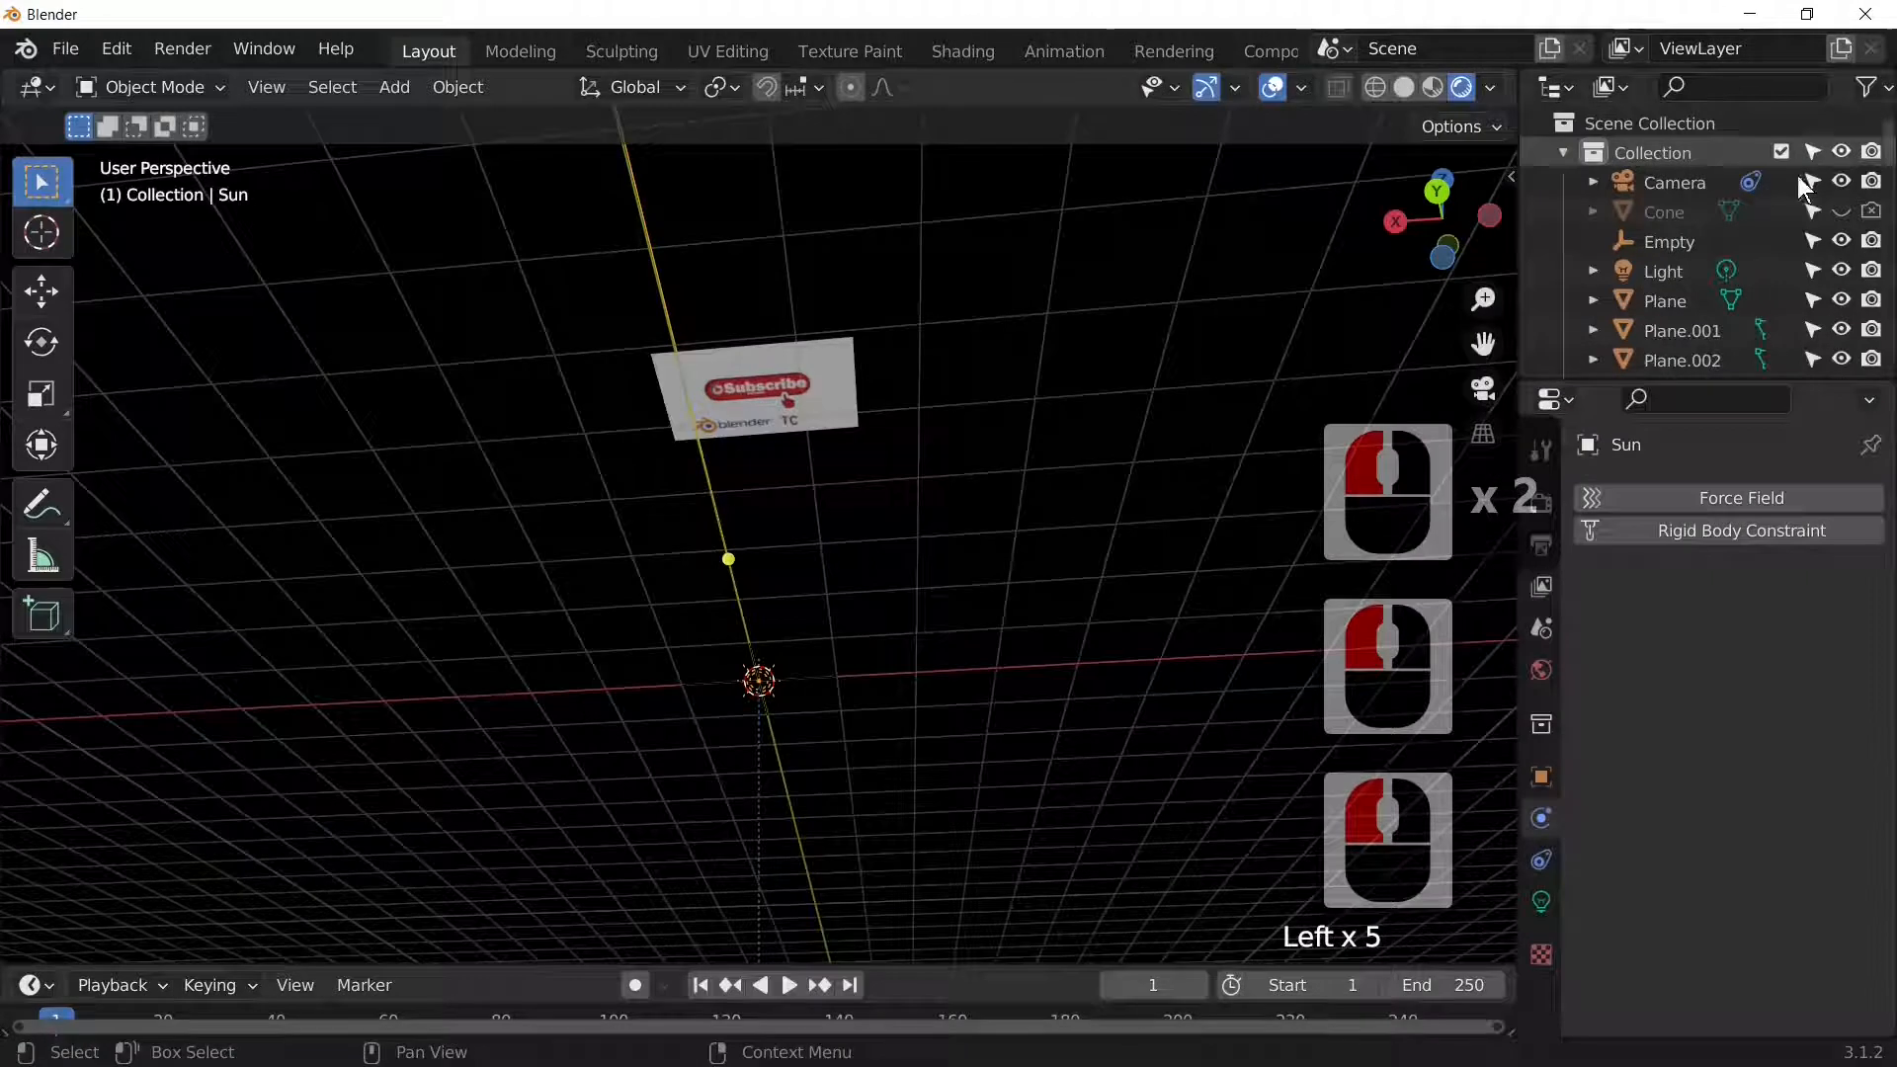
# Step: Search the Outliner for 'su', make the Sun unselectable, clear the search, and box-select the sign pieces
pyautogui.scroll(-15, 1823, 267)
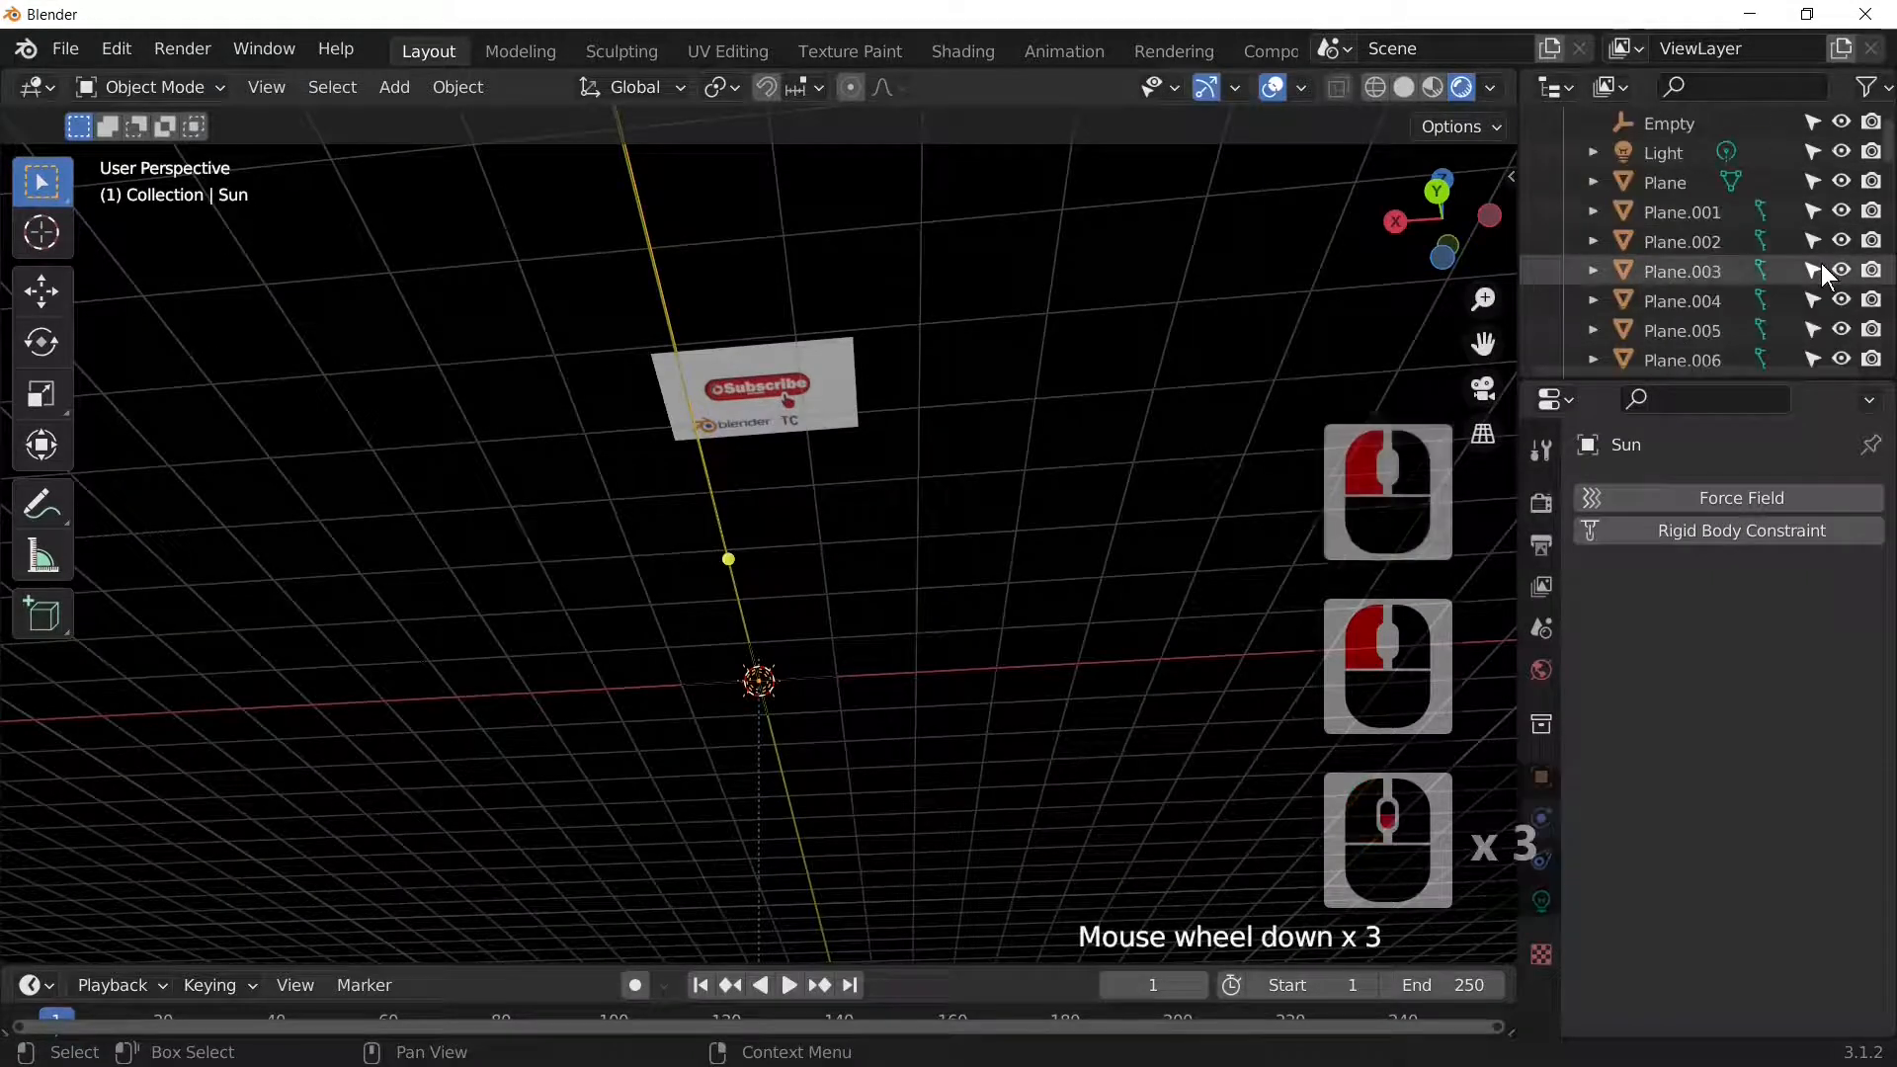
pyautogui.click(1764, 87)
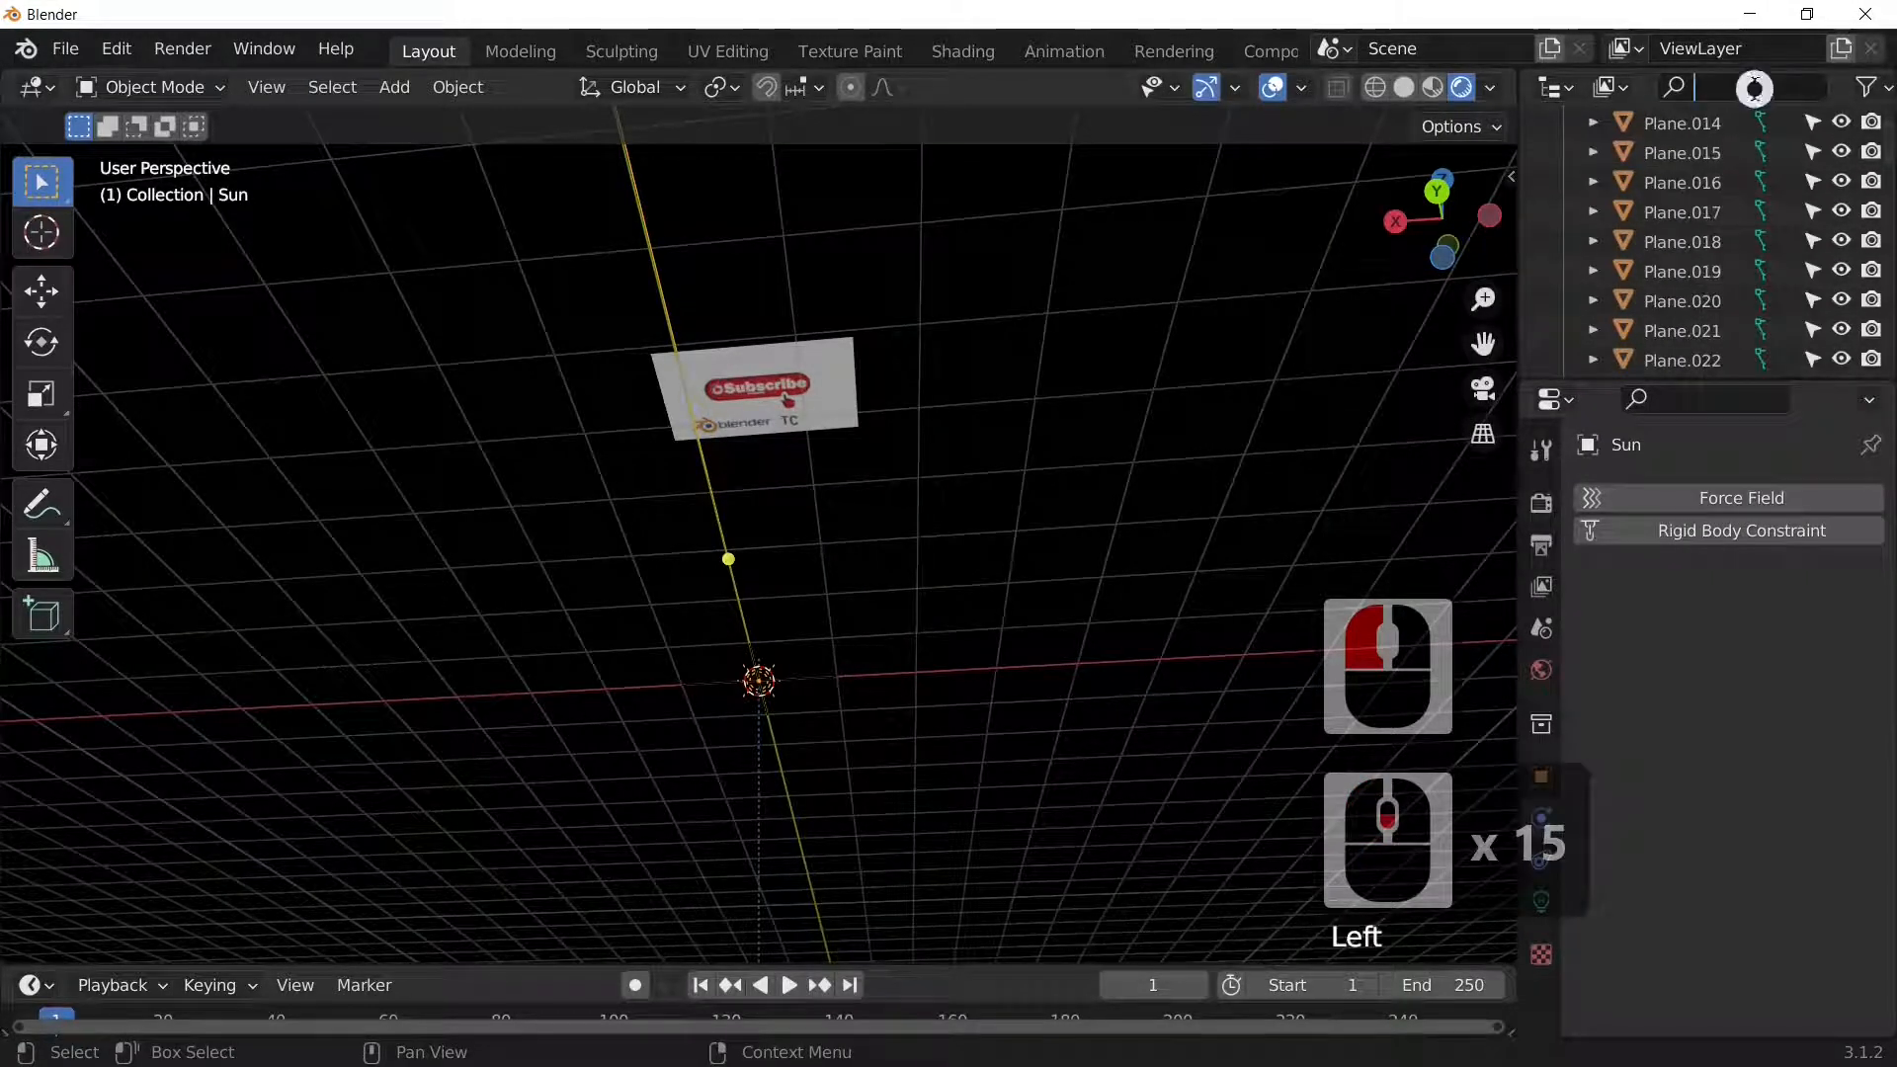
pyautogui.write('su')
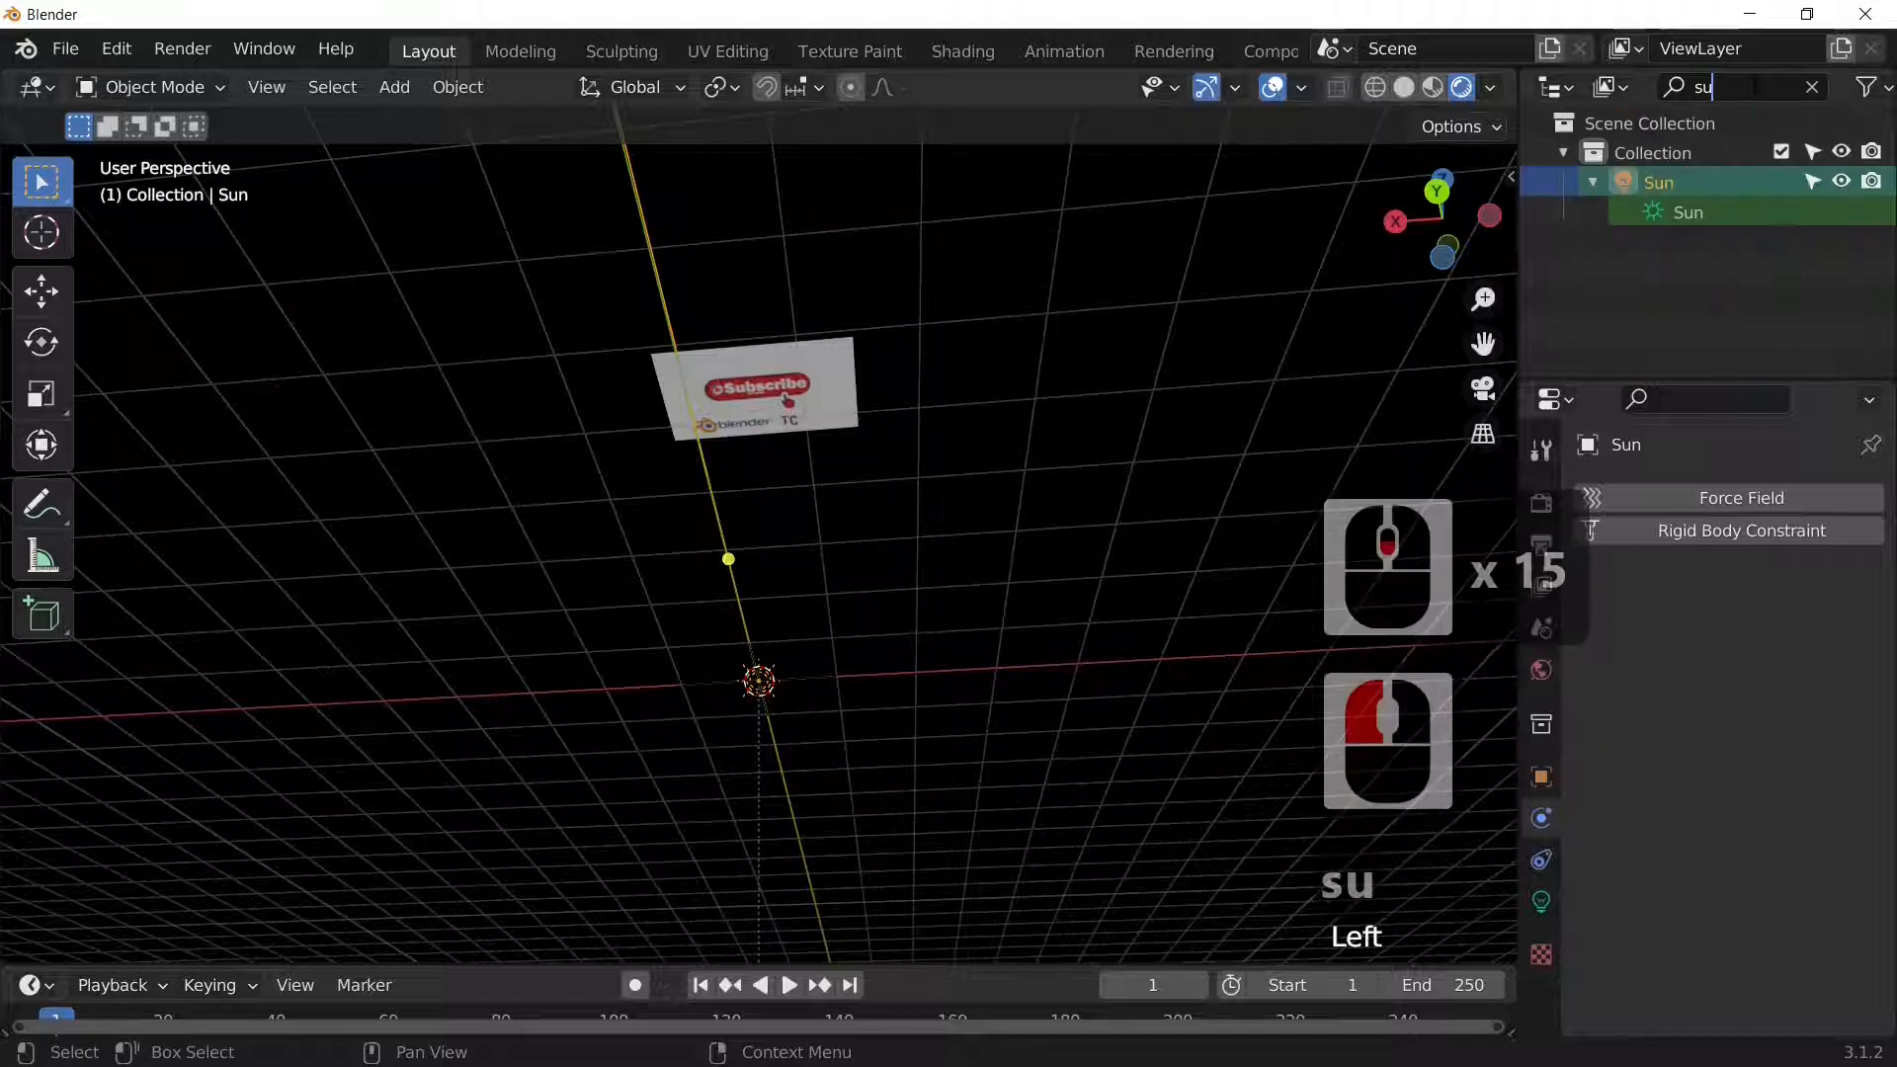
pyautogui.click(1810, 182)
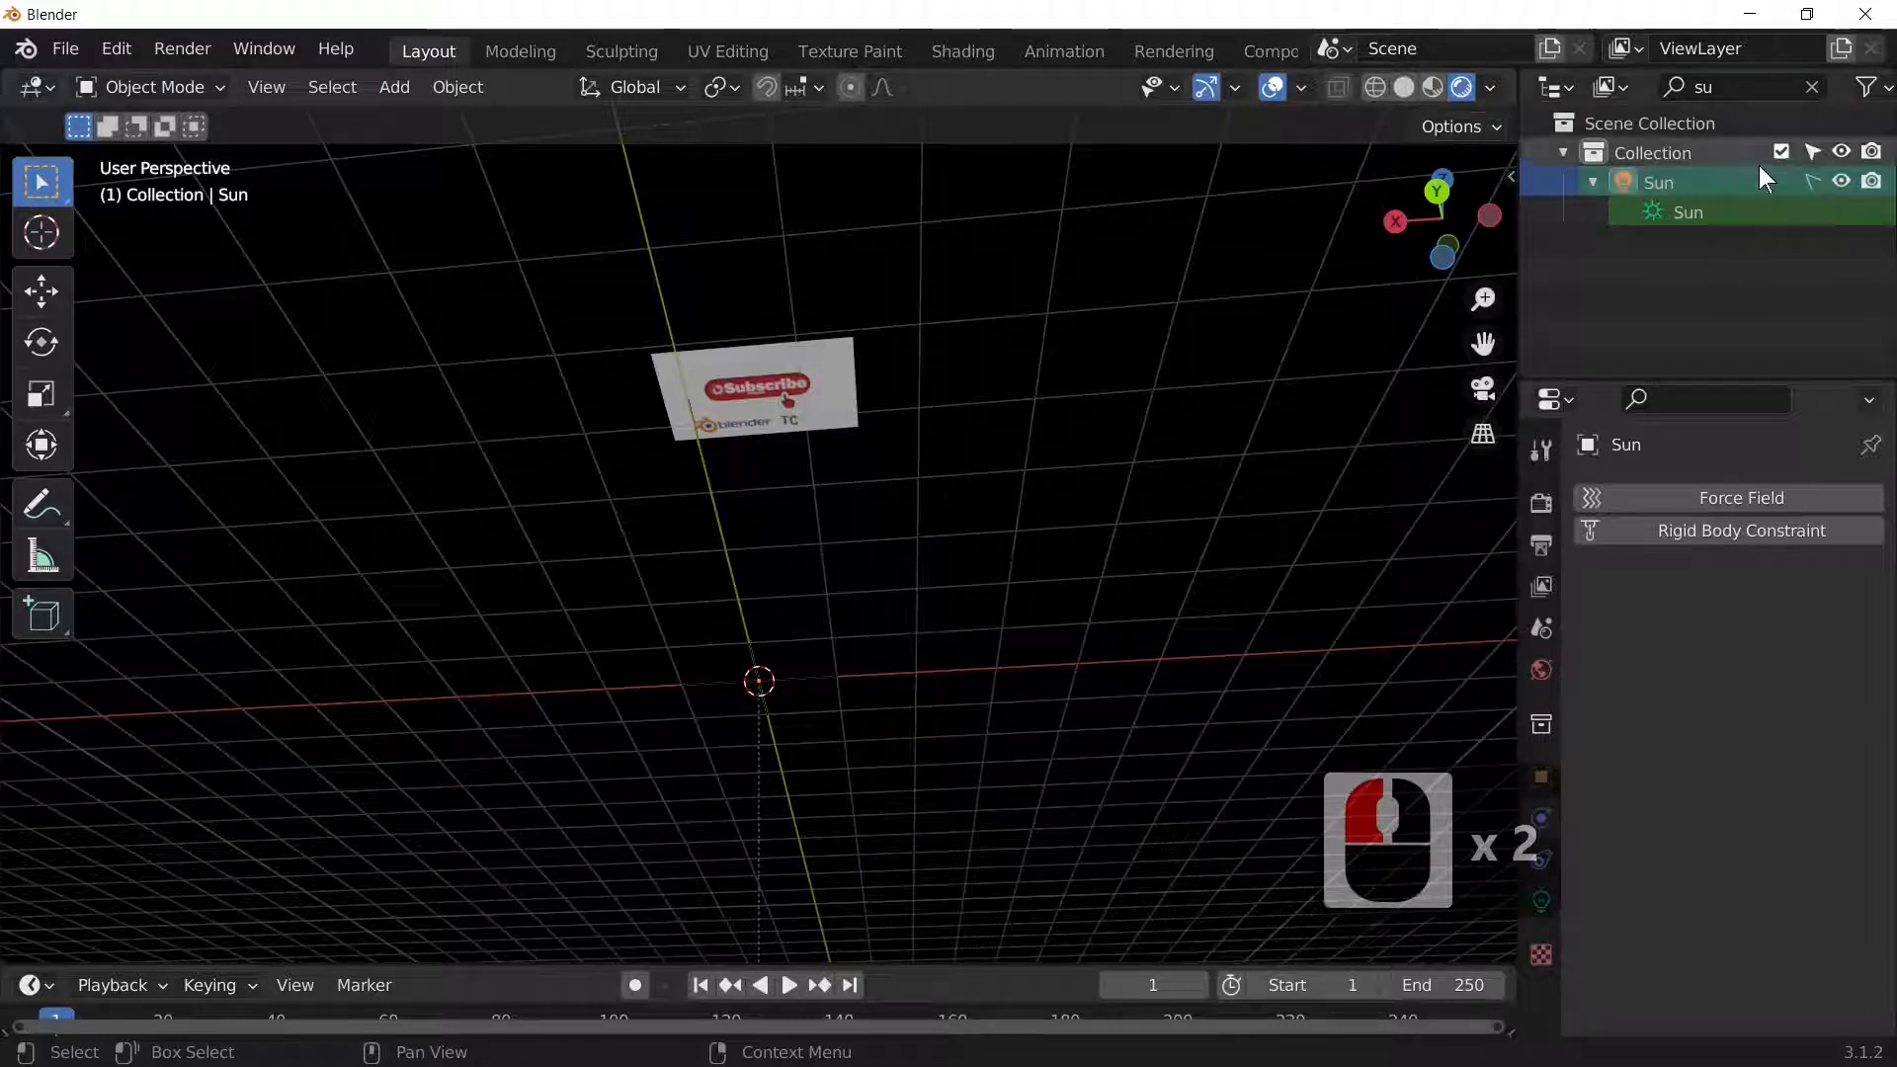
pyautogui.click(1640, 87)
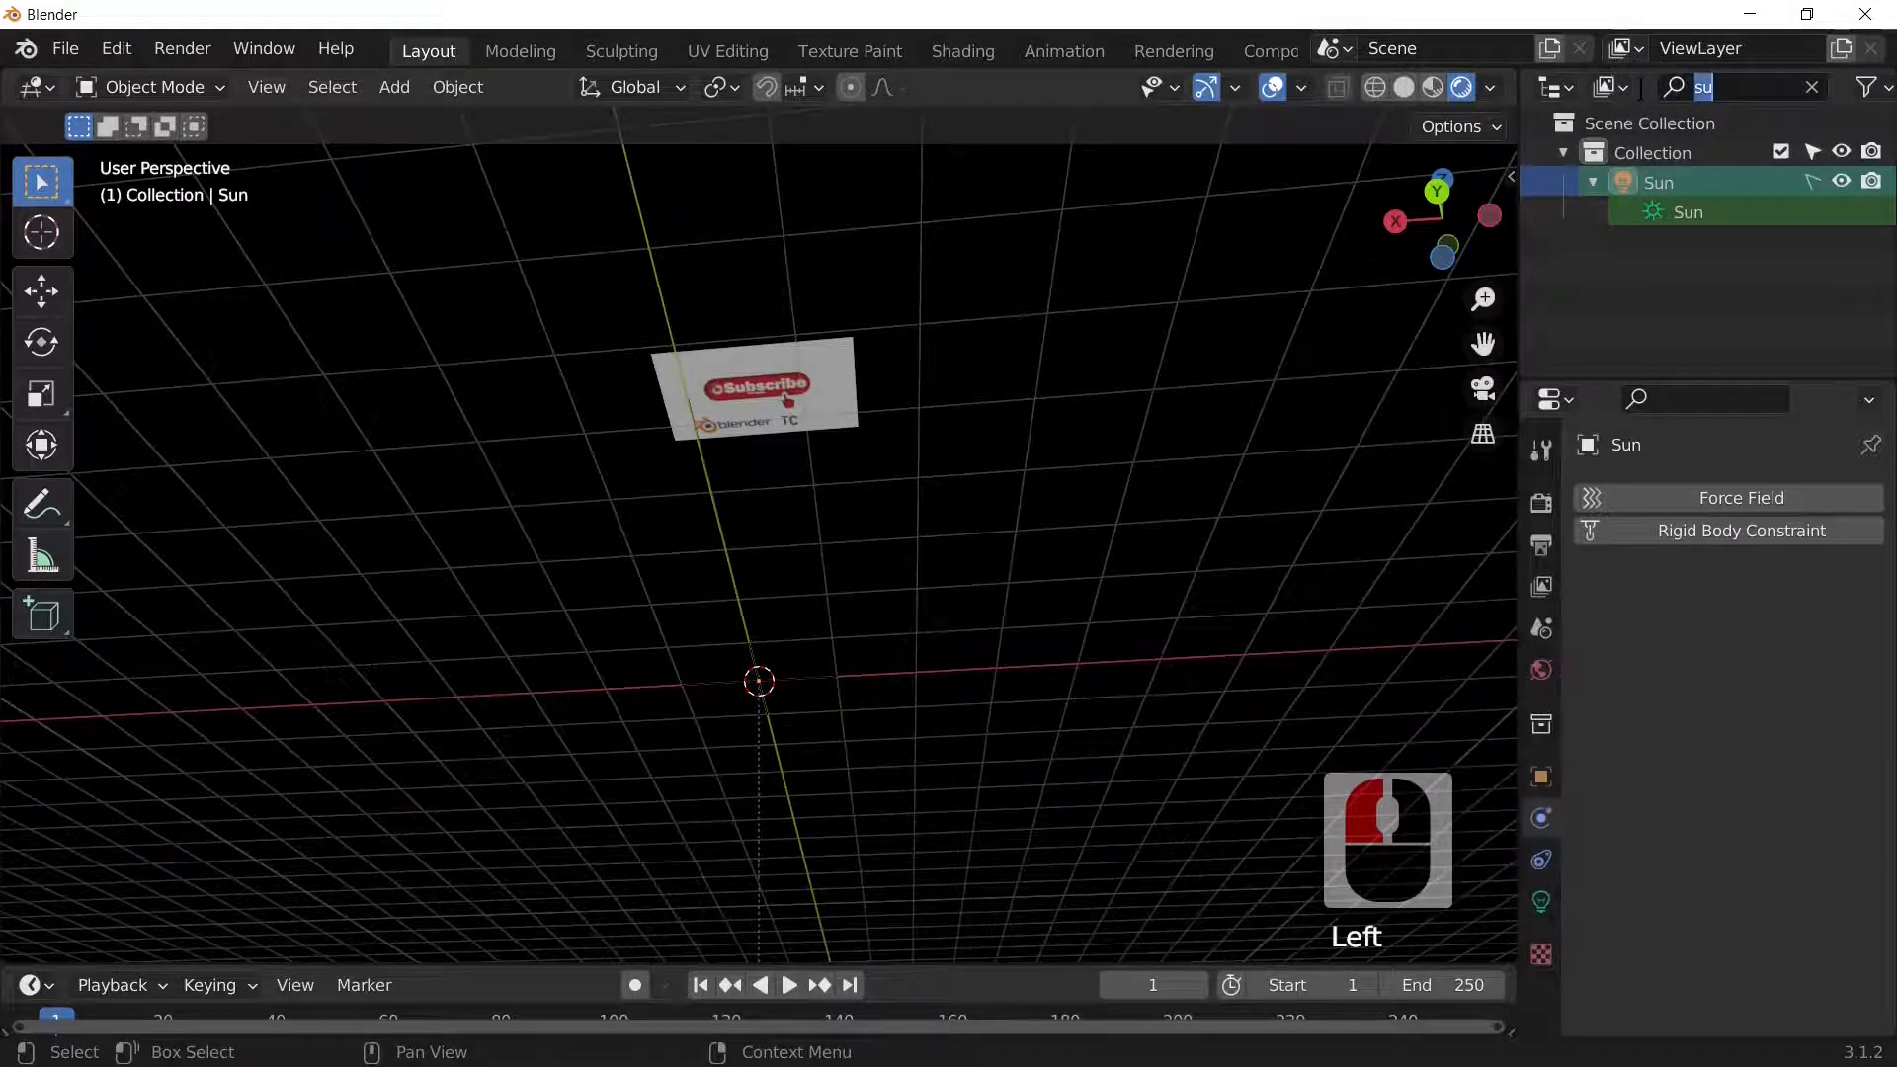
pyautogui.press('Delete')
pyautogui.moveTo(656, 339); pyautogui.dragTo(936, 474)
pyautogui.moveTo(935, 474); pyautogui.dragTo(968, 436, button='middle')
# Step: Set each shattered sign piece's origin to its own geometry
pyautogui.click(476, 92)
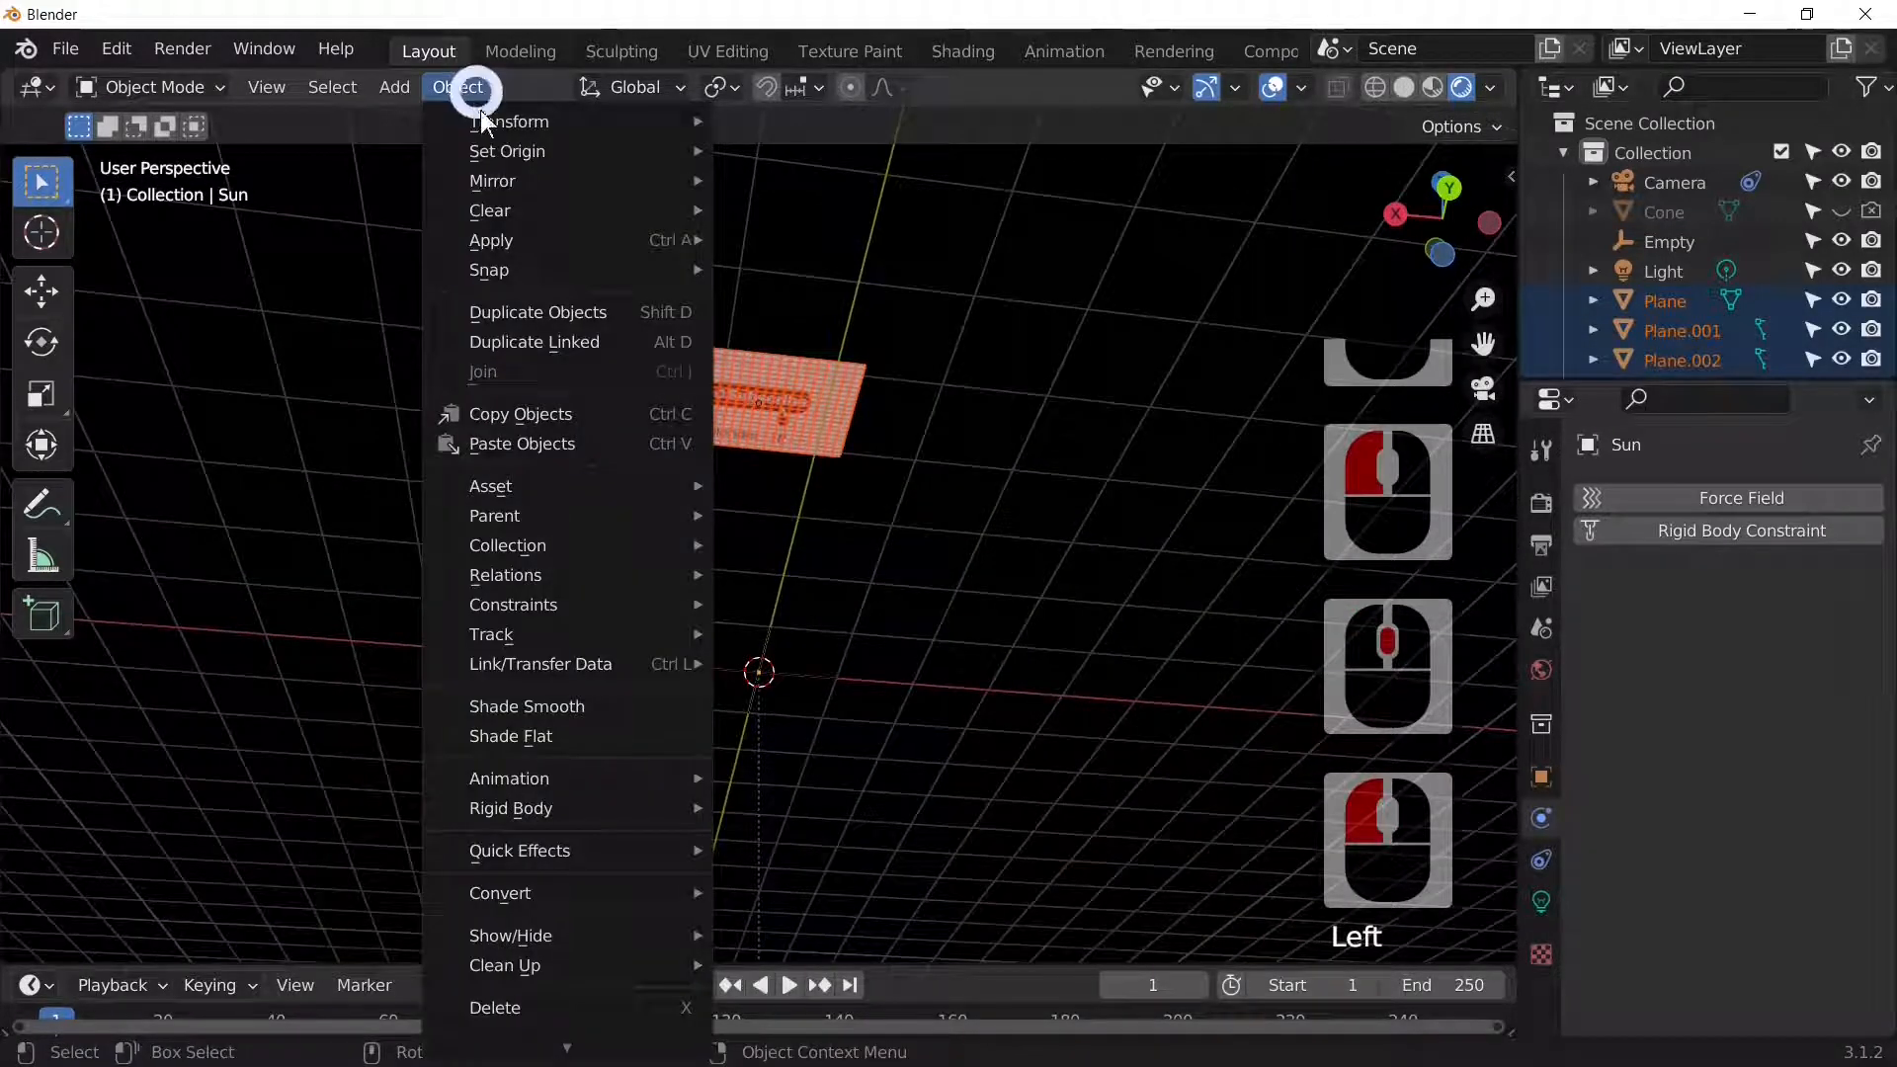
pyautogui.moveTo(613, 152)
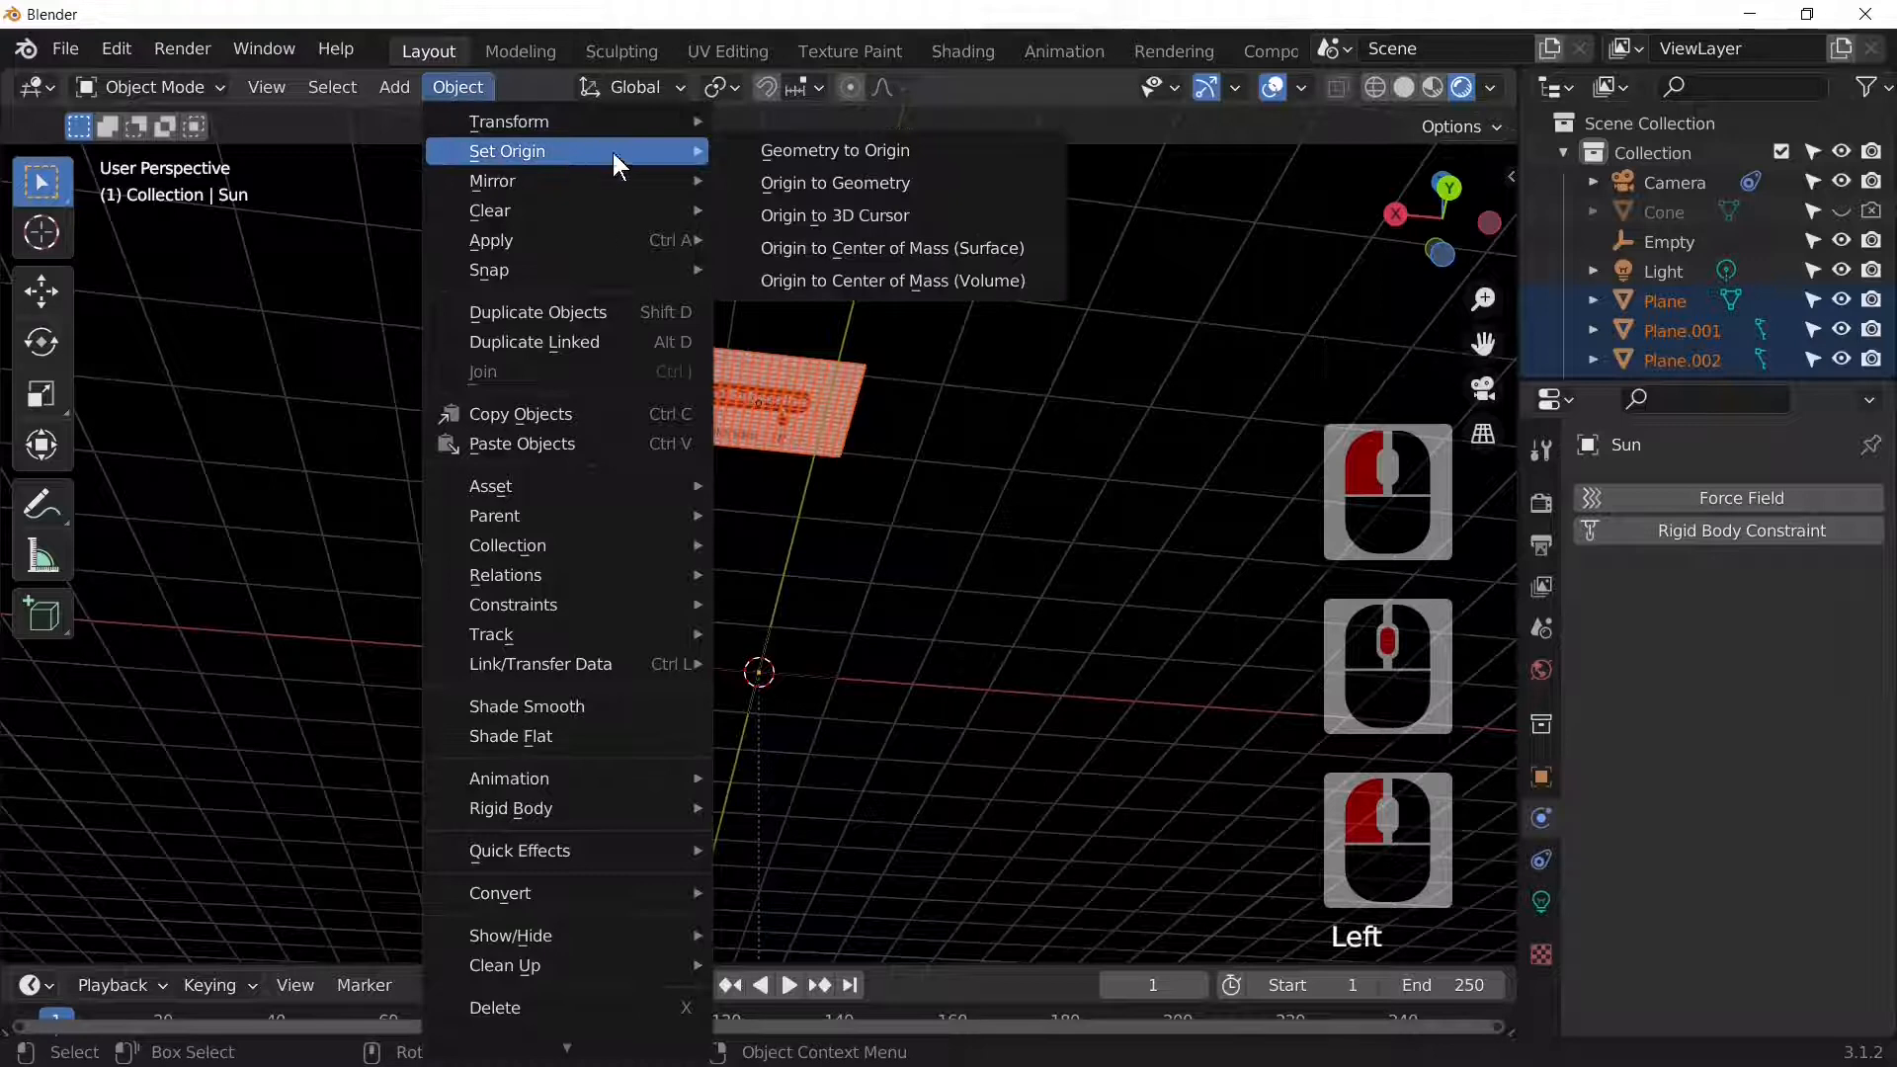
pyautogui.click(890, 181)
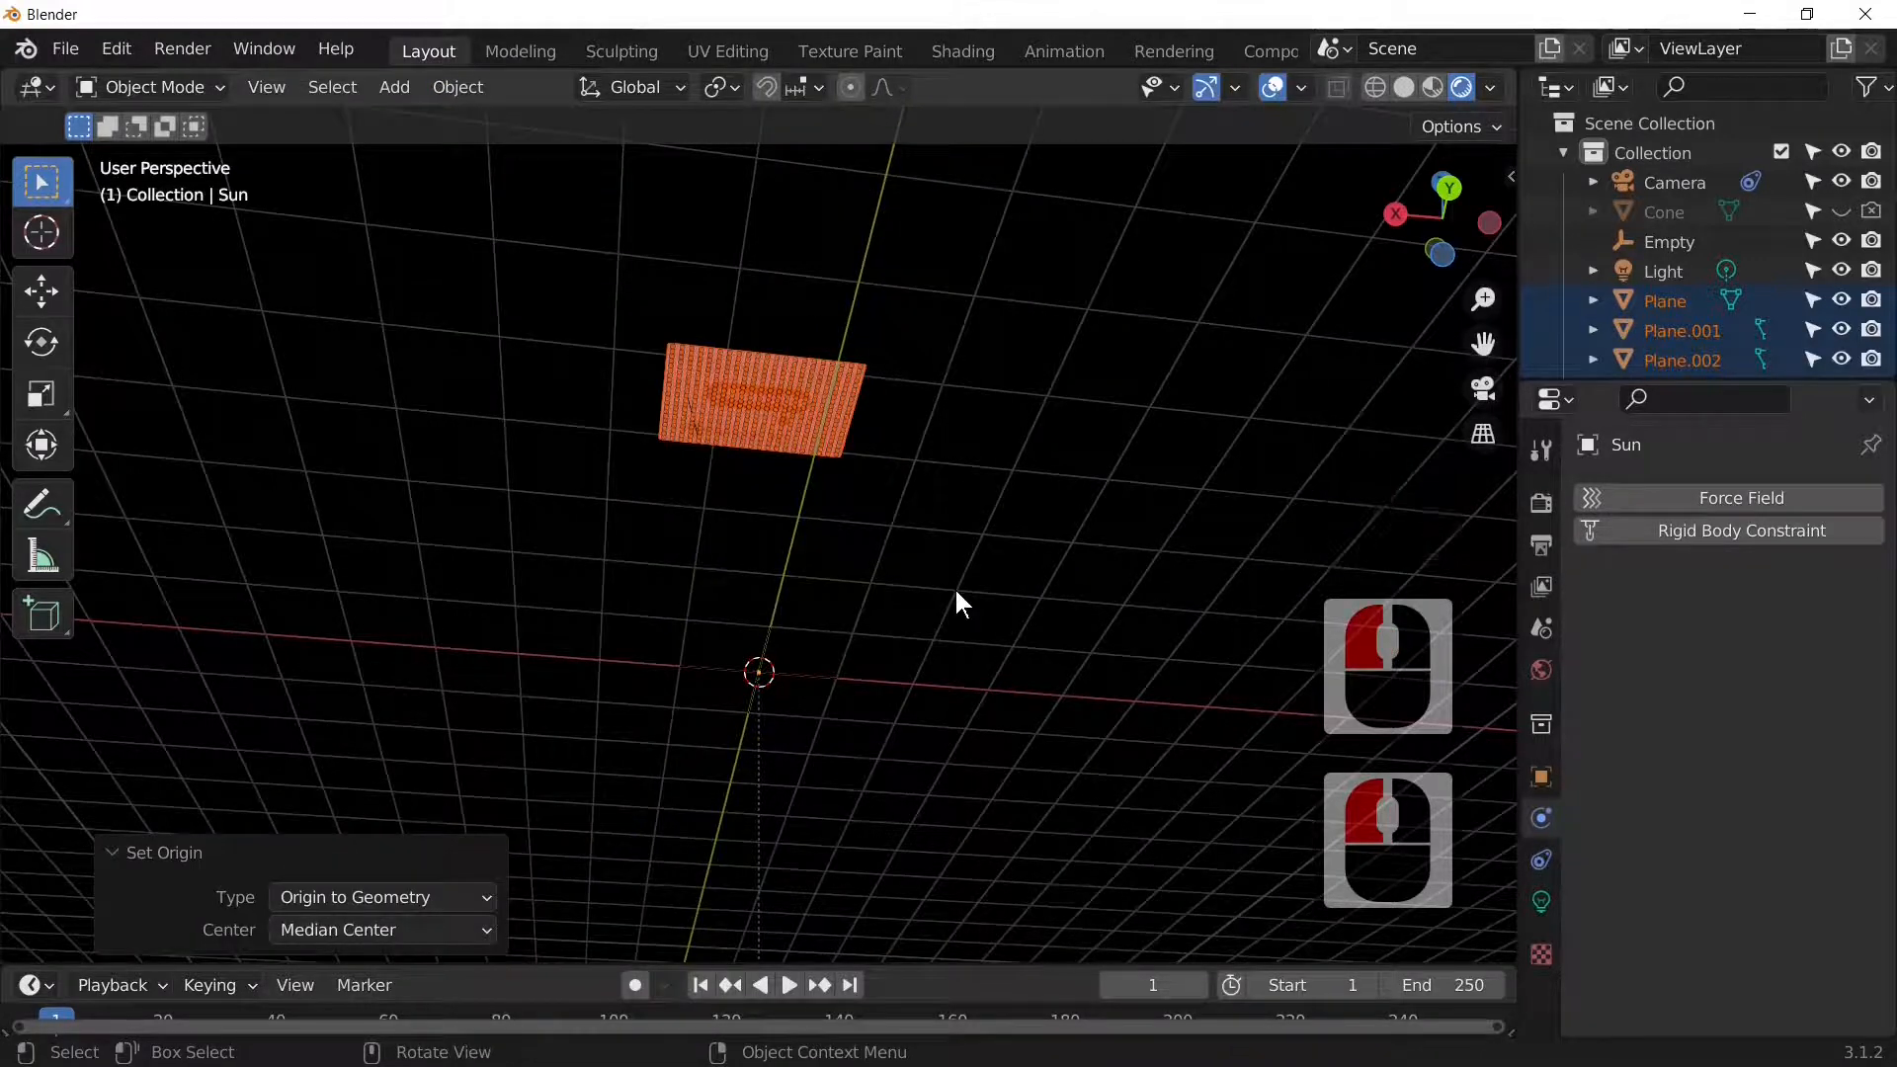
pyautogui.press('Tab')
# Step: Turn the Cone's viewport and render visibility back on in the Outliner
pyautogui.moveTo(954, 586); pyautogui.dragTo(951, 761, button='middle')
pyautogui.scroll(-4, 927, 718)
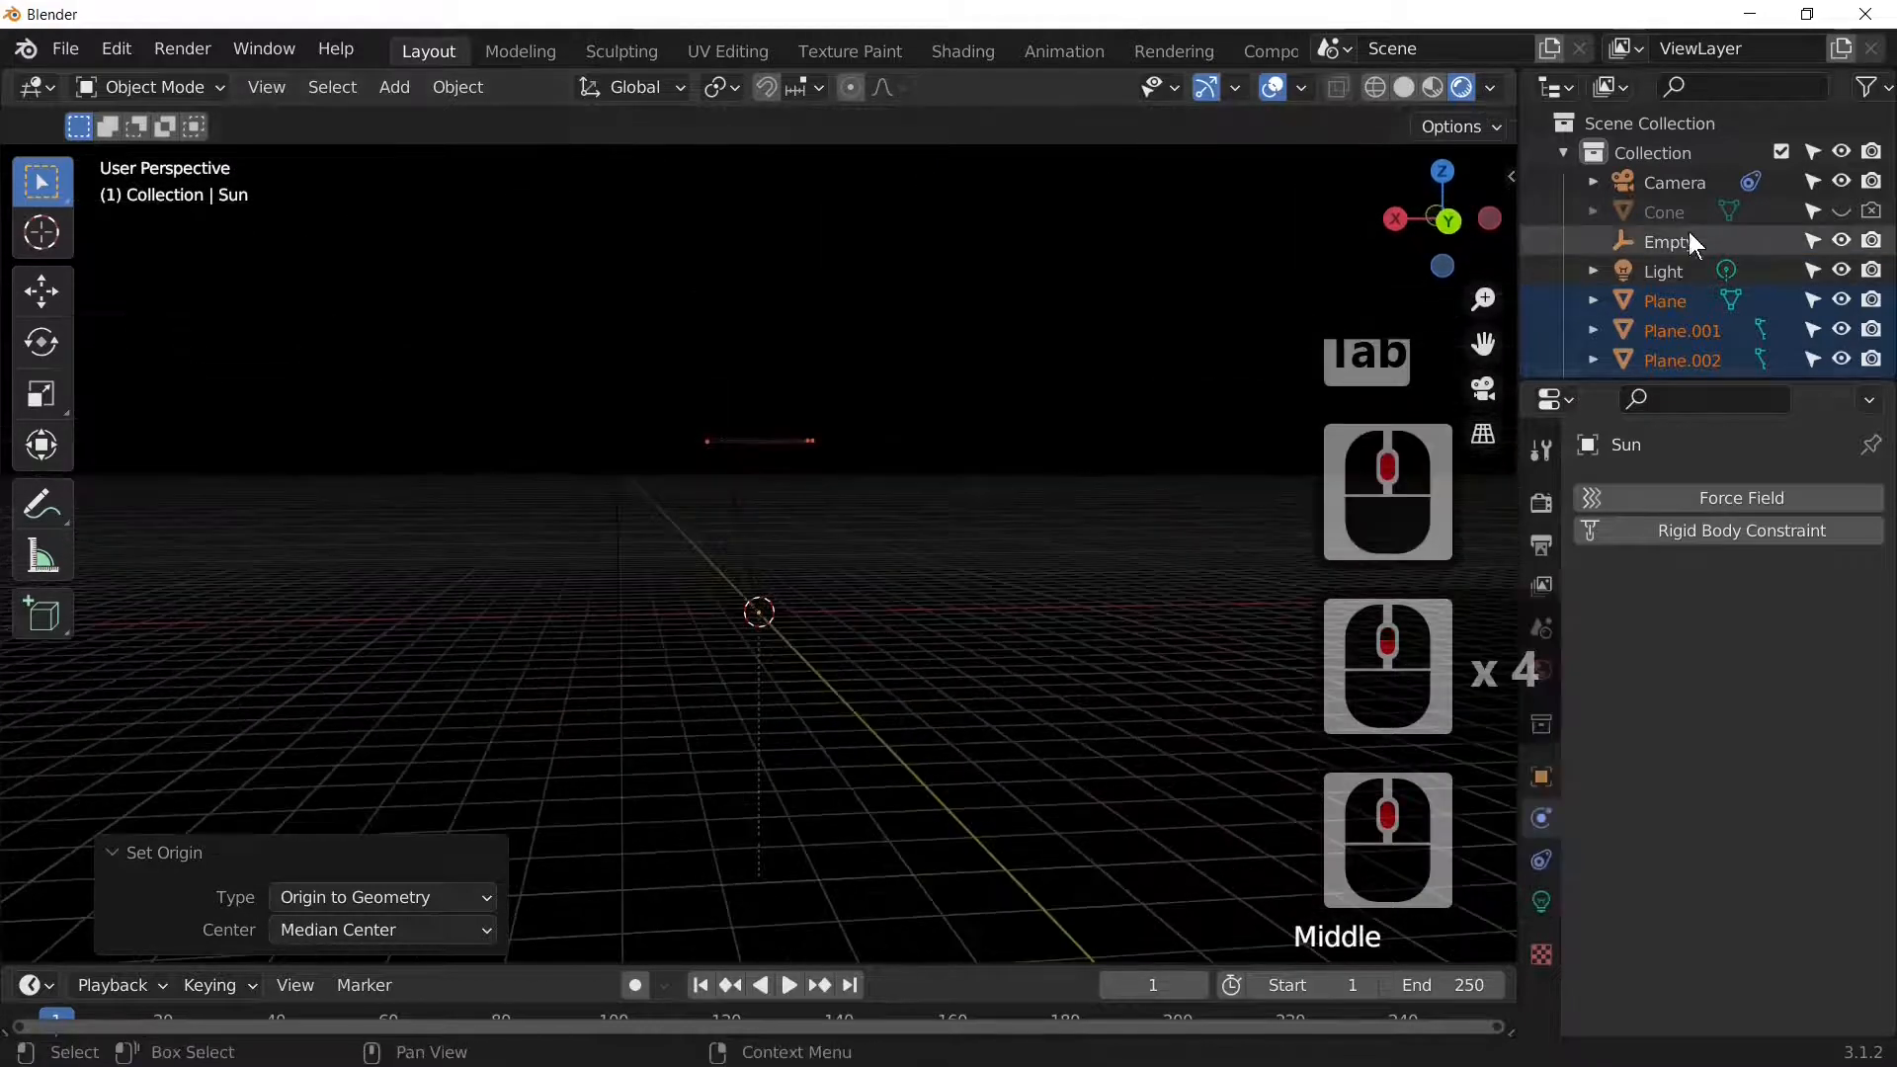
pyautogui.click(1842, 211)
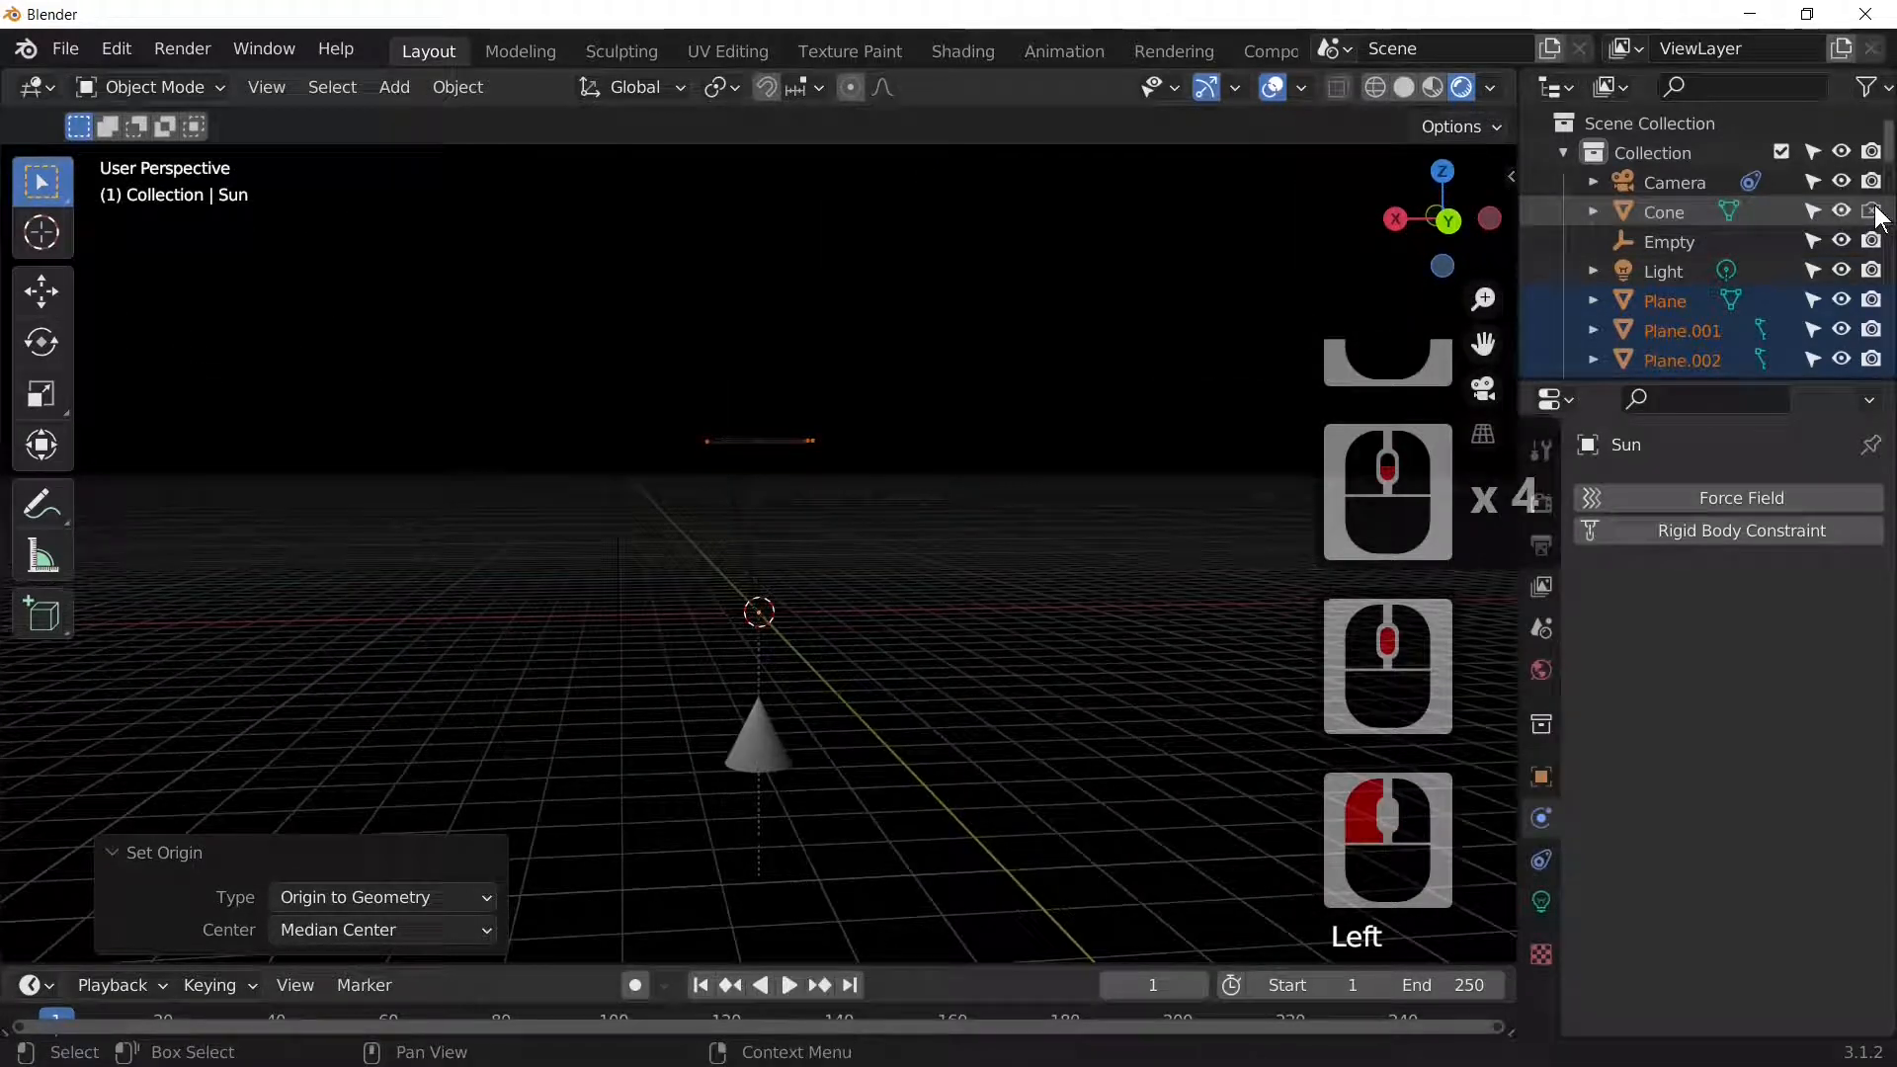
pyautogui.click(1869, 210)
pyautogui.scroll(4, 755, 562)
pyautogui.moveTo(755, 561); pyautogui.dragTo(677, 667, button='middle')
# Step: Play the animation and stop it at frame 45
pyautogui.press('space')
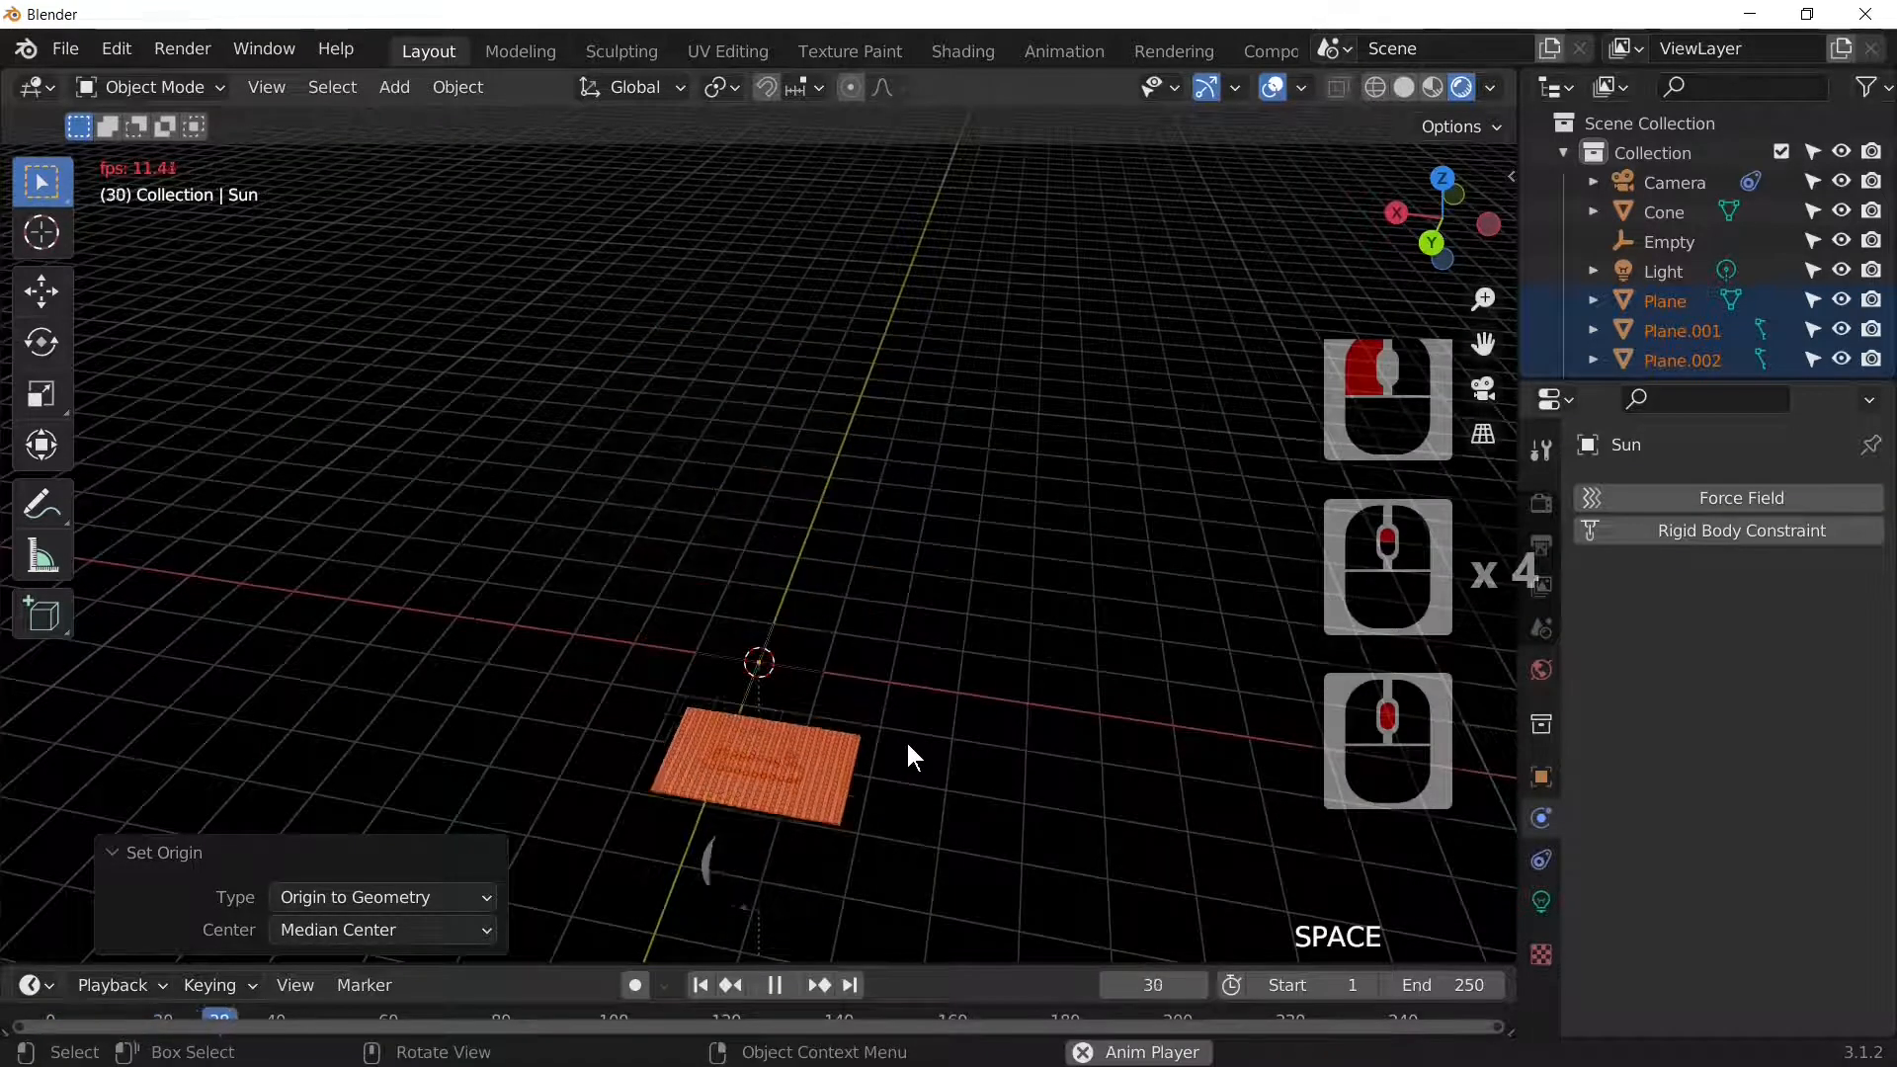
pyautogui.press('space')
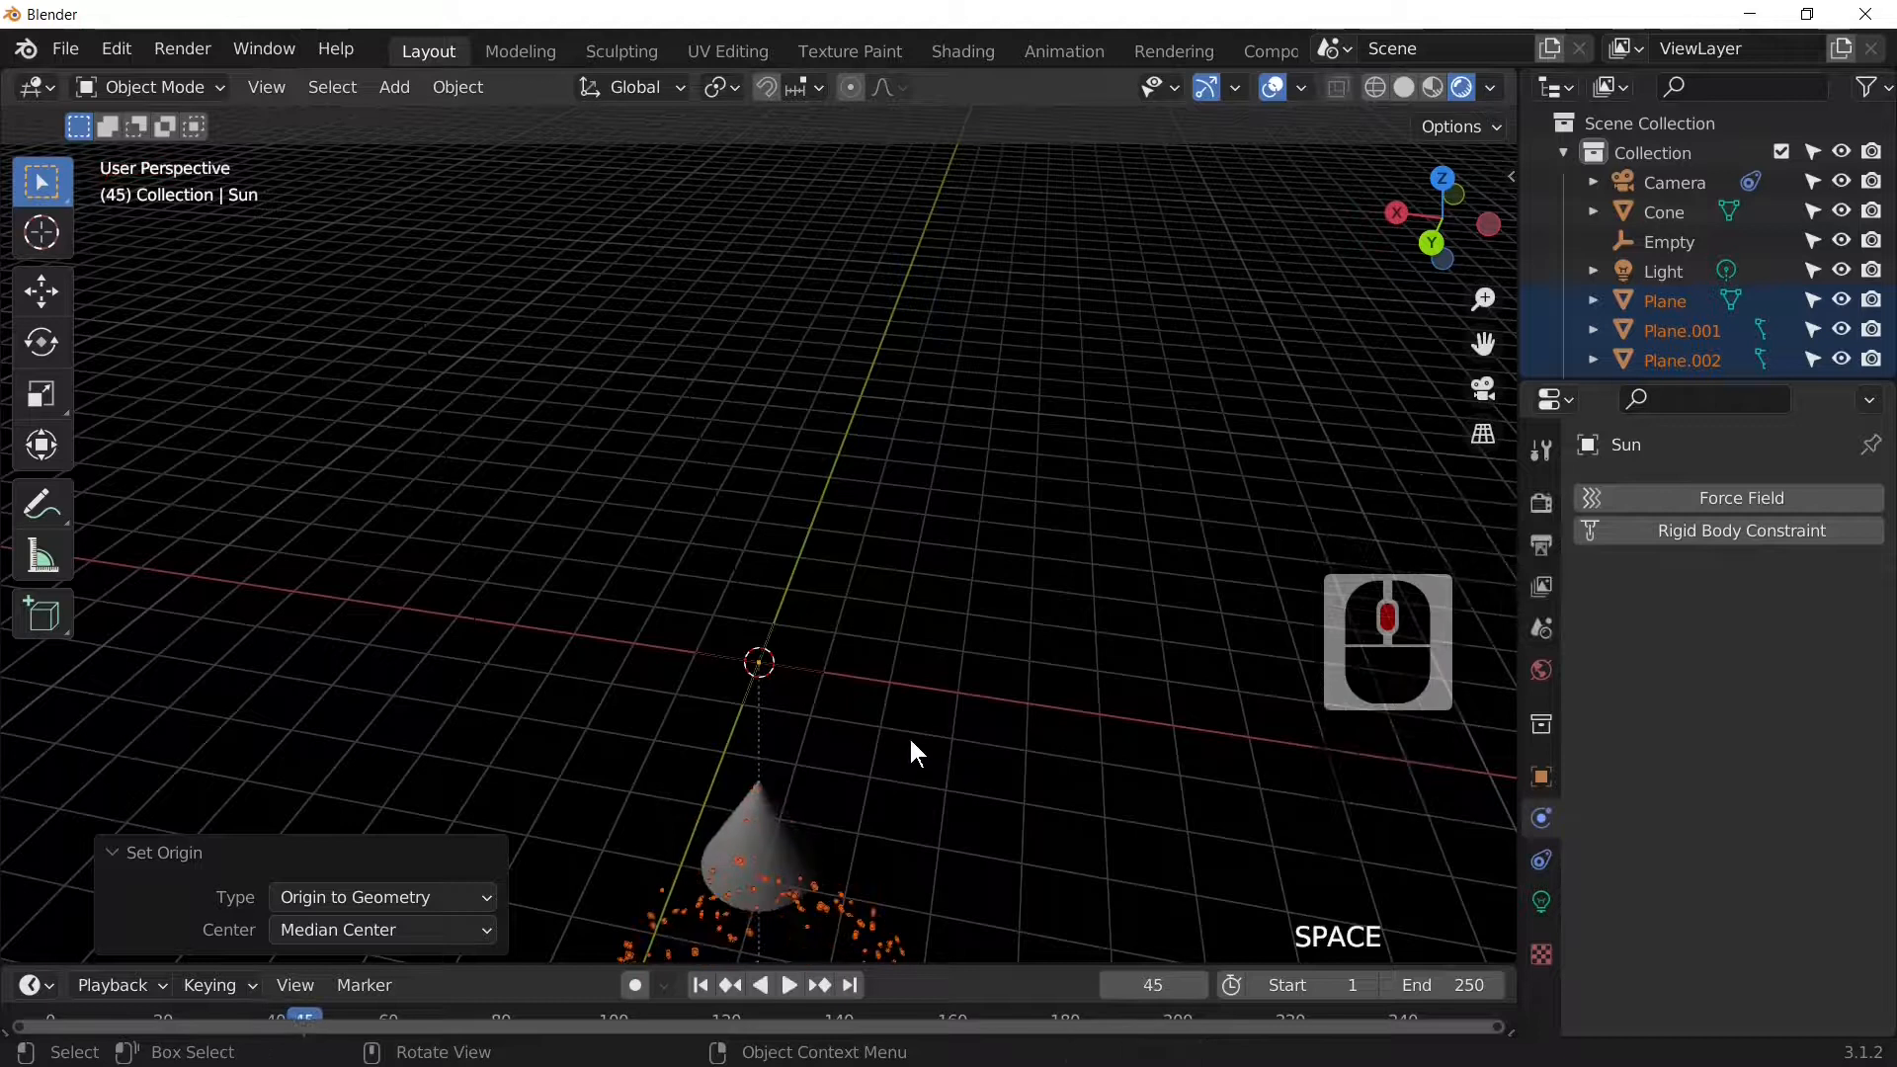
pyautogui.moveTo(1274, 370); pyautogui.dragTo(1111, 438, button='middle')
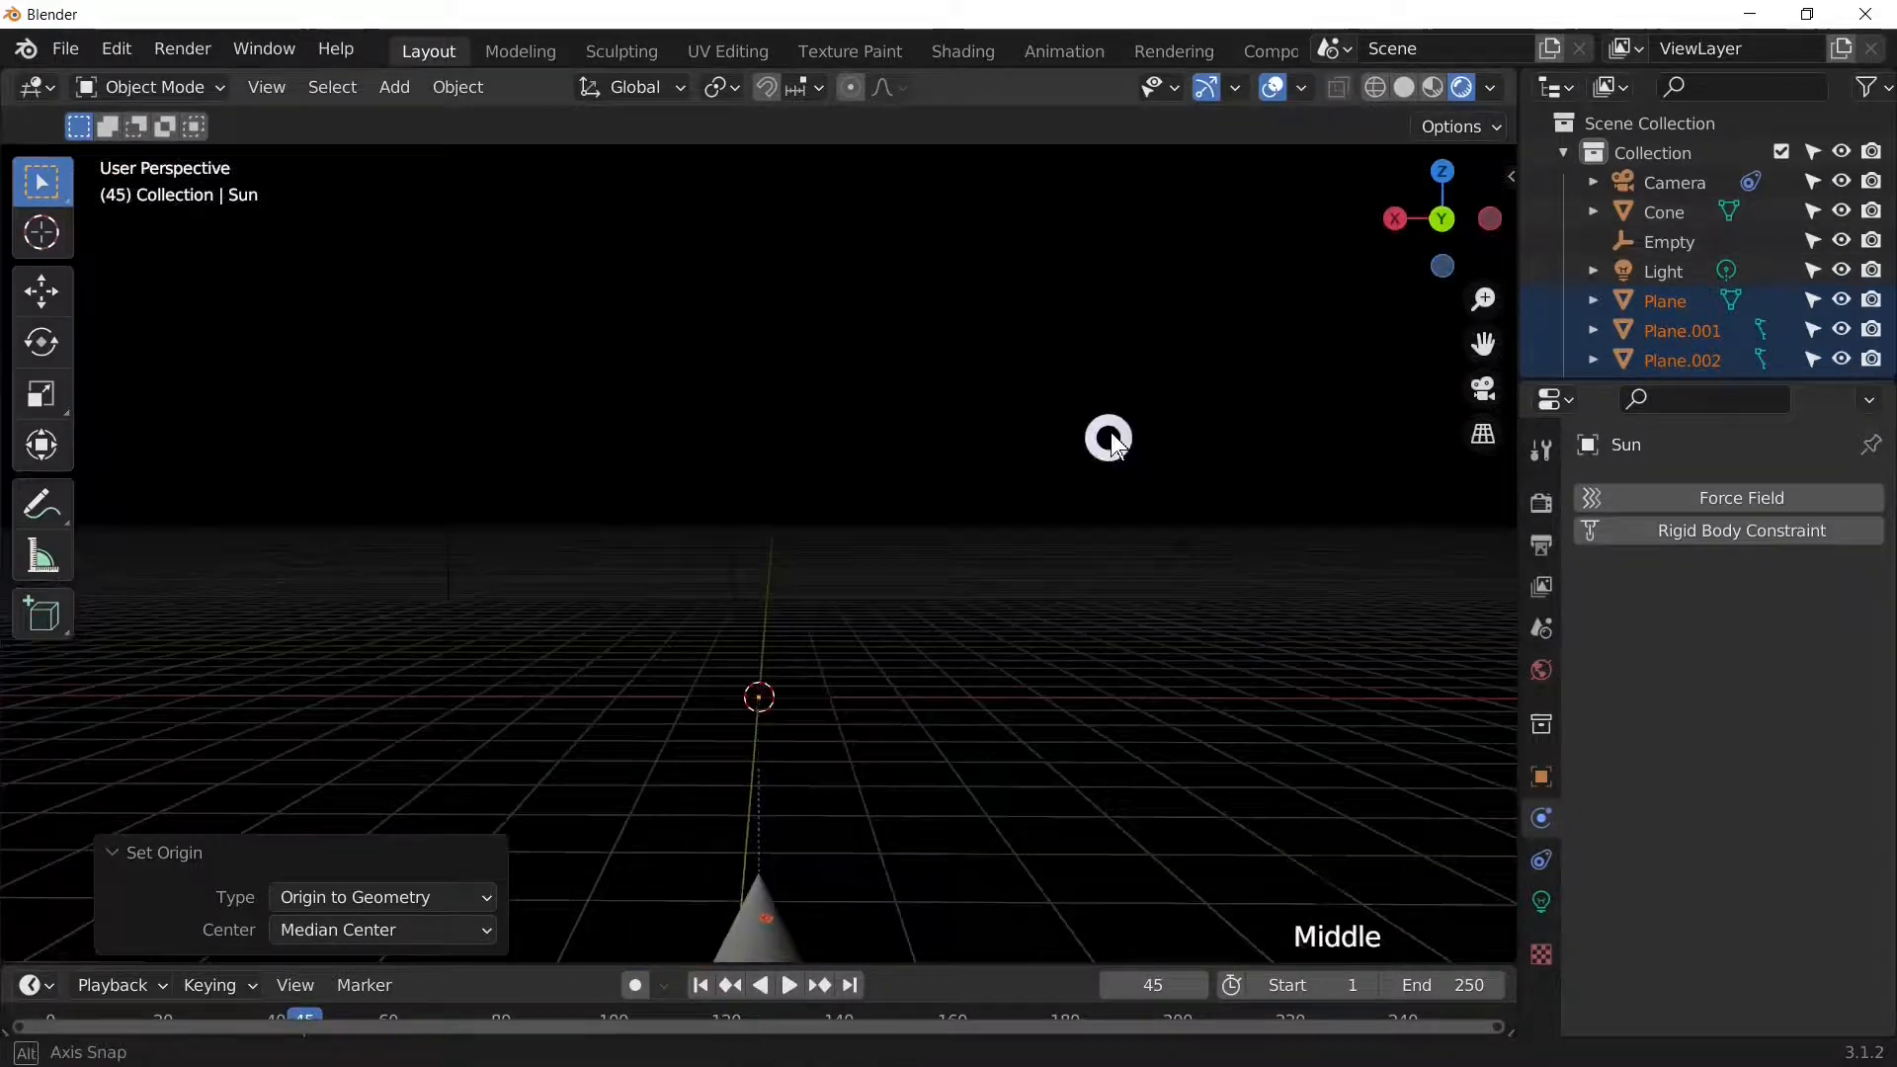
pyautogui.scroll(-4, 1107, 442)
# Step: Move the Cone up 3.6812 m along the Z axis
pyautogui.click(745, 750)
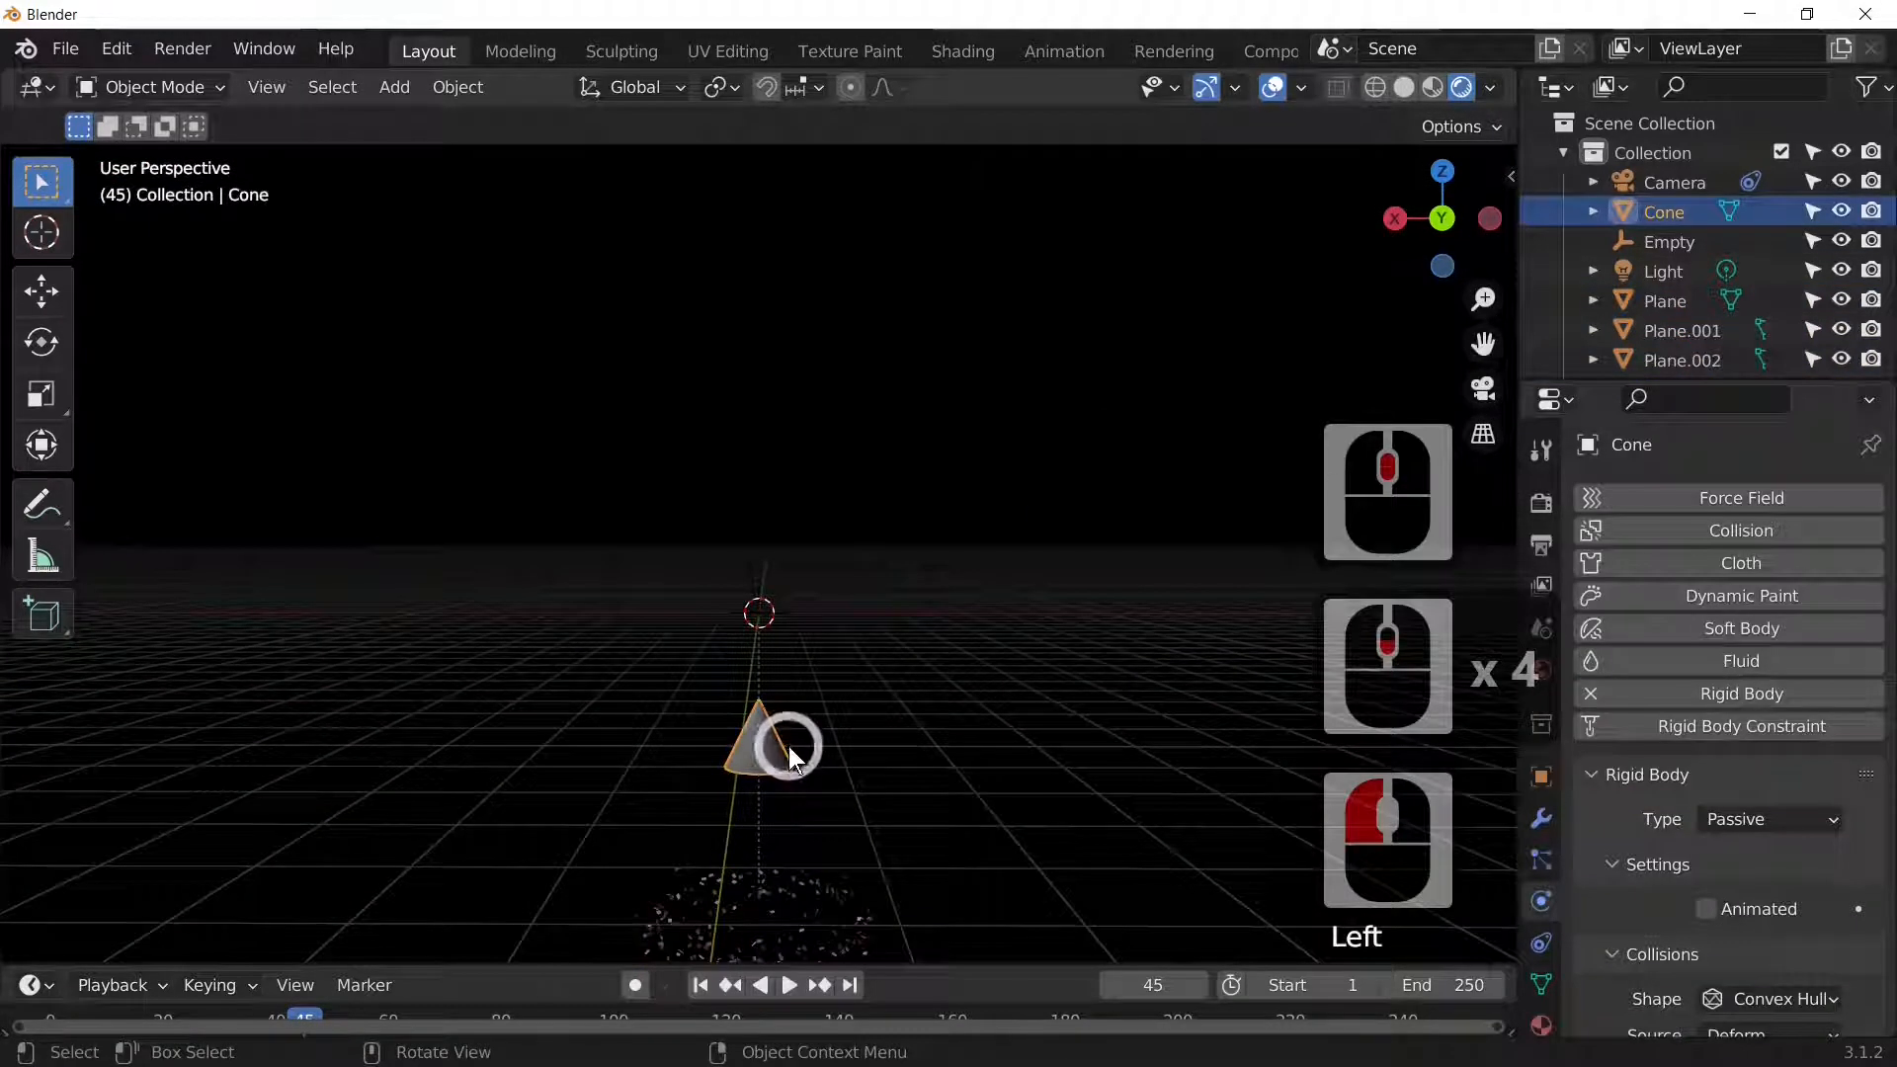
pyautogui.press('g')
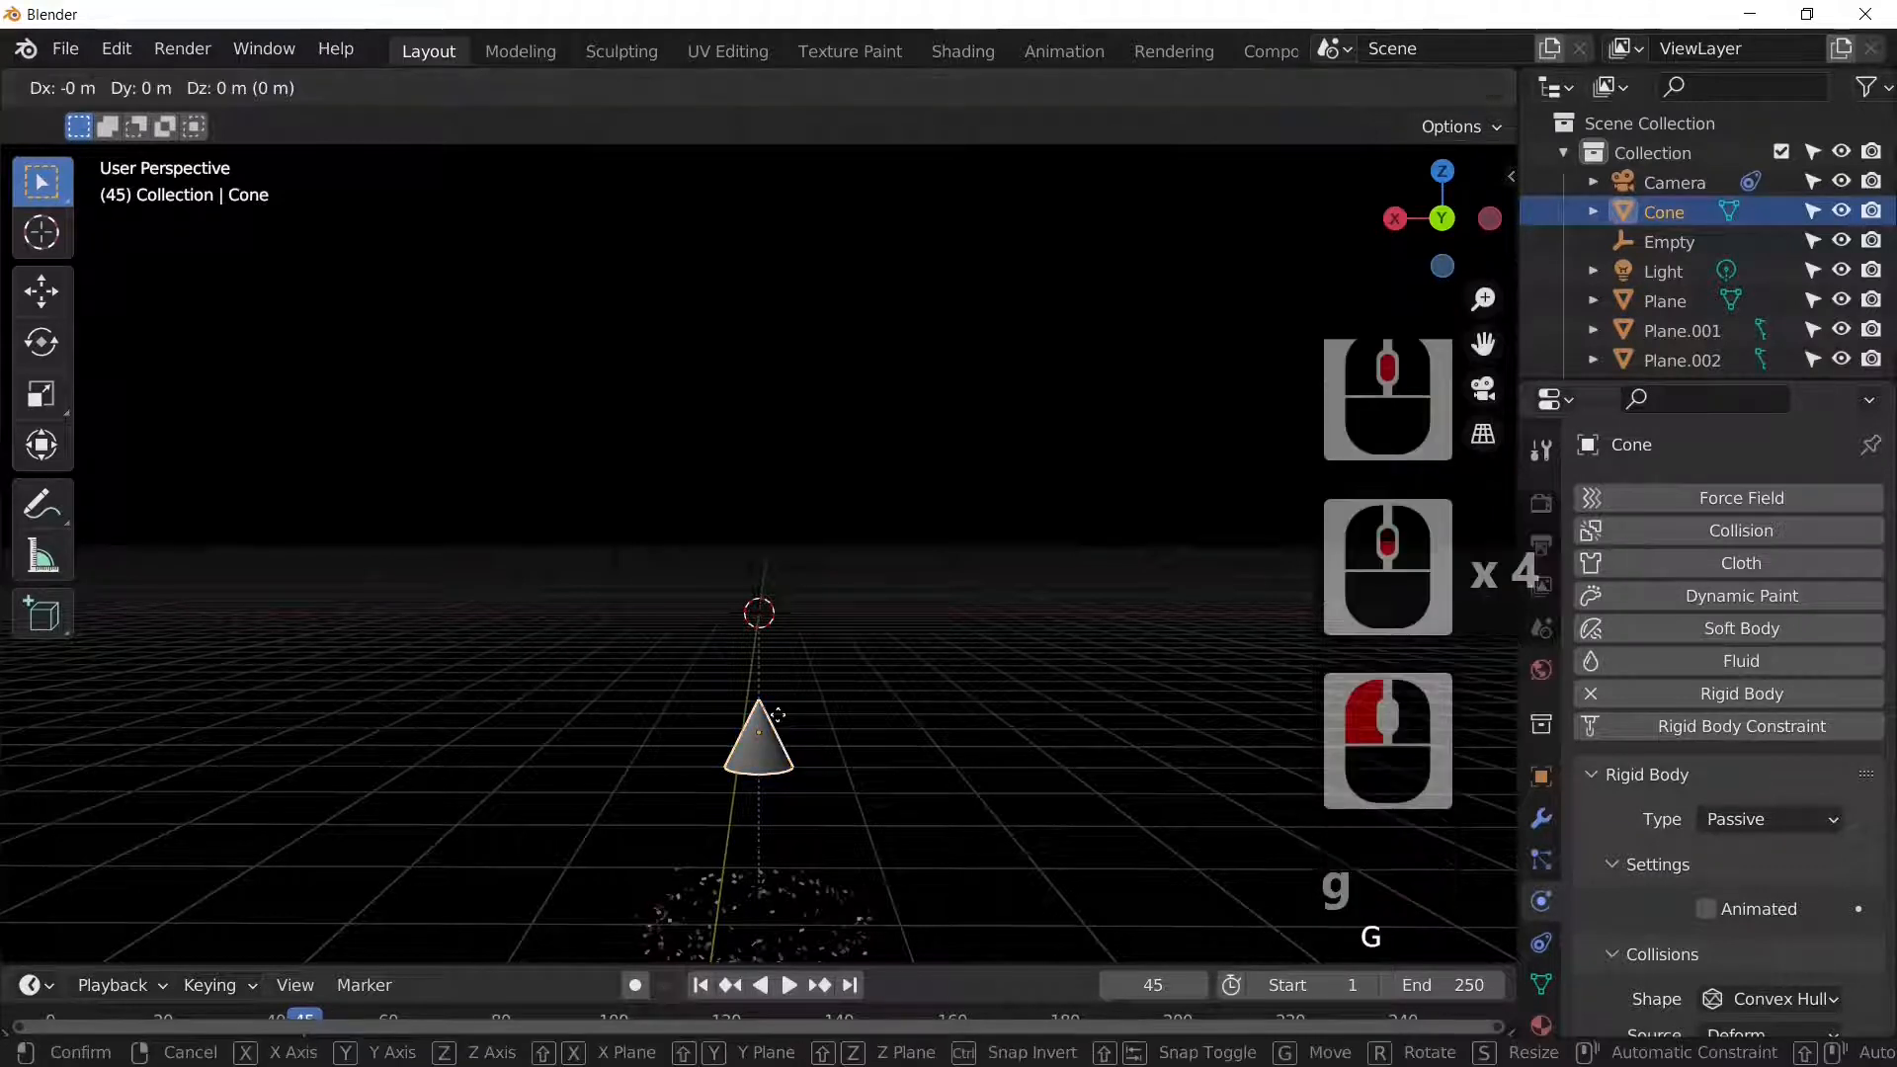
pyautogui.press('z')
pyautogui.click(819, 595)
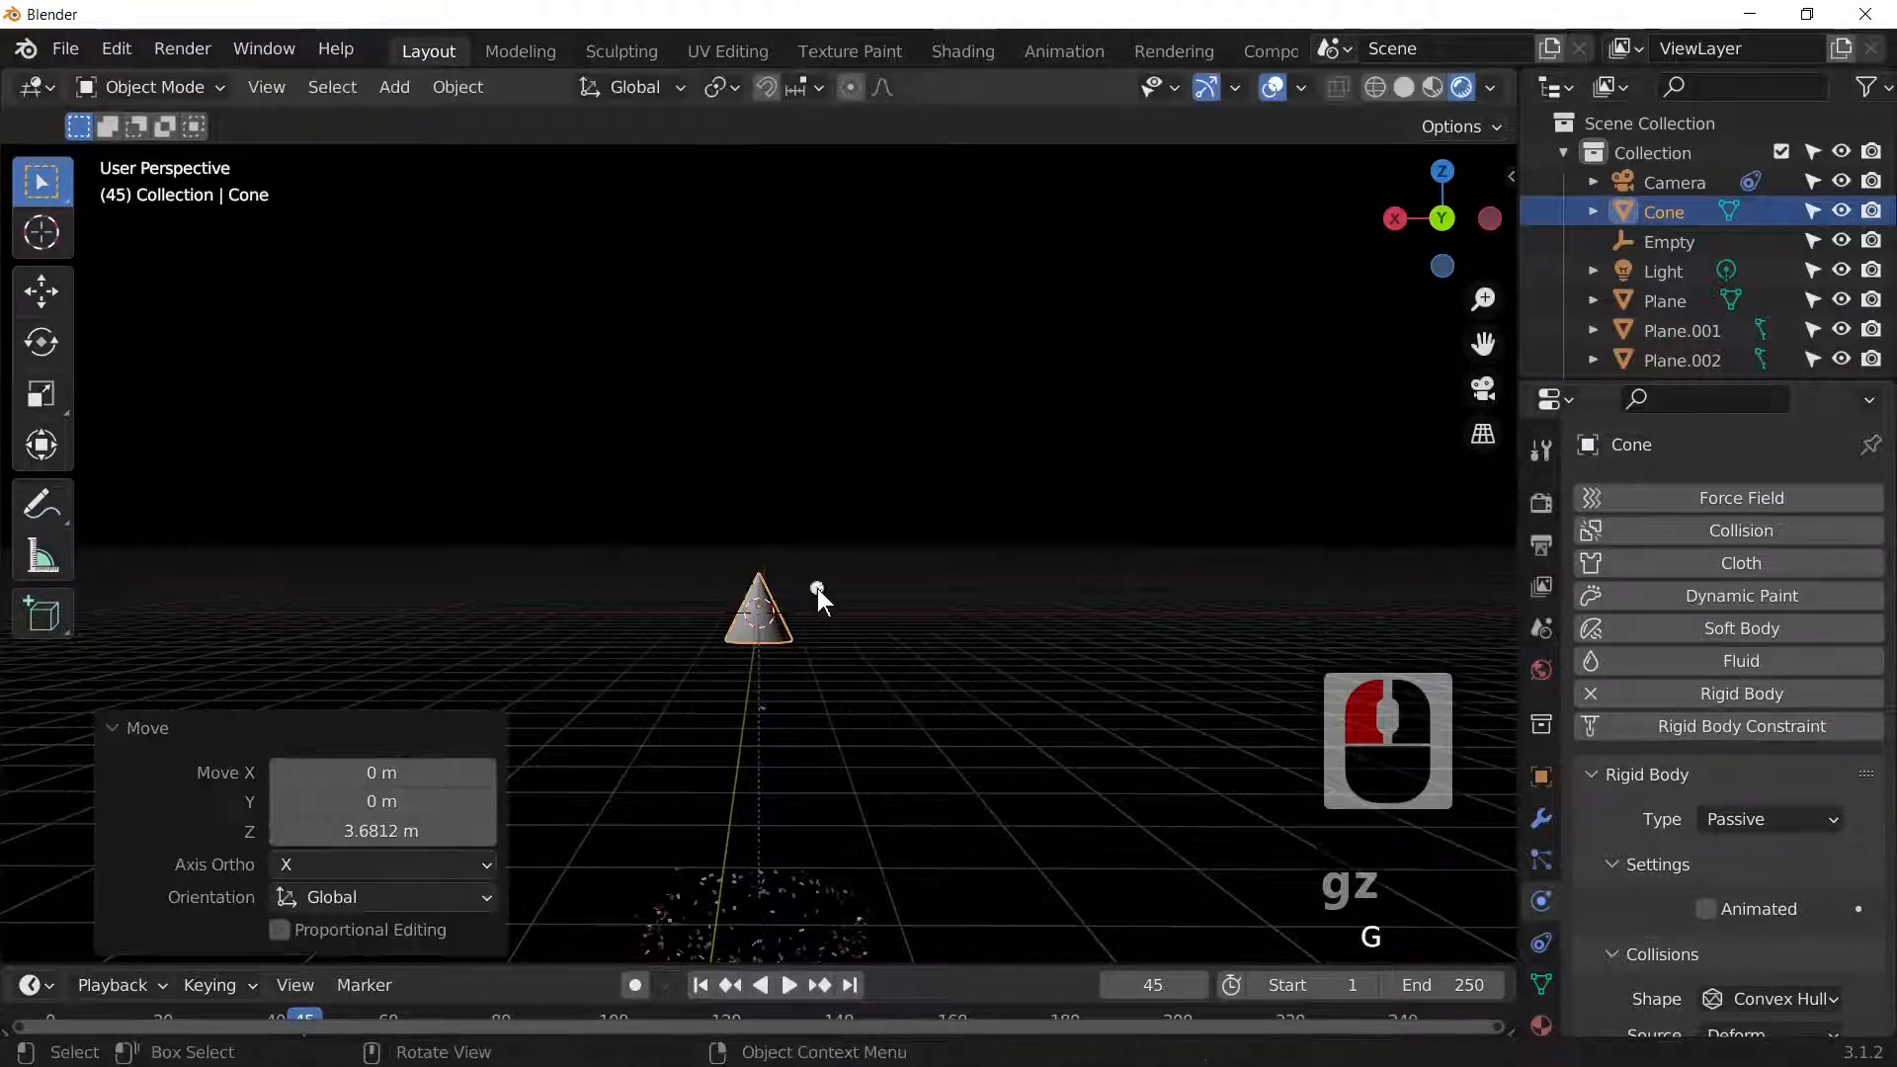
# Step: Hide the Cone again and switch to the camera view
pyautogui.click(1839, 214)
pyautogui.click(1838, 214)
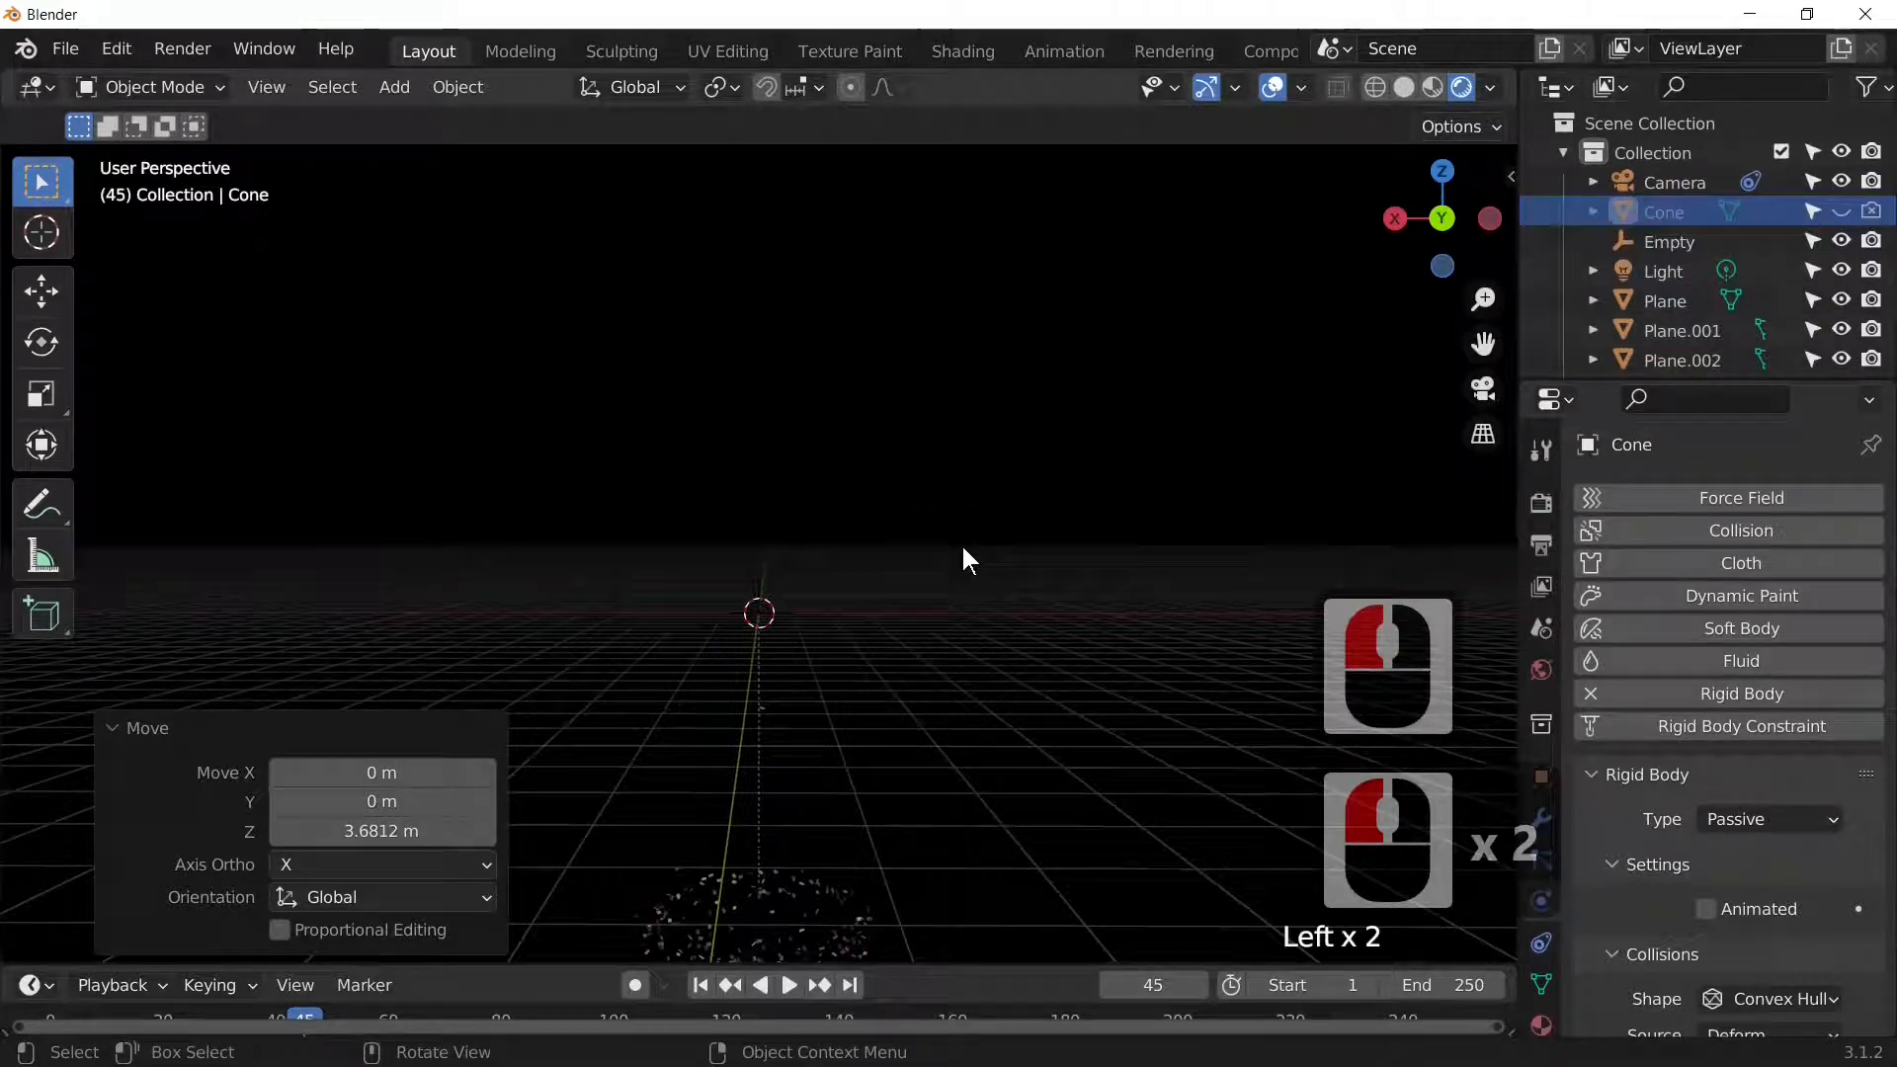
pyautogui.press('KP_0')
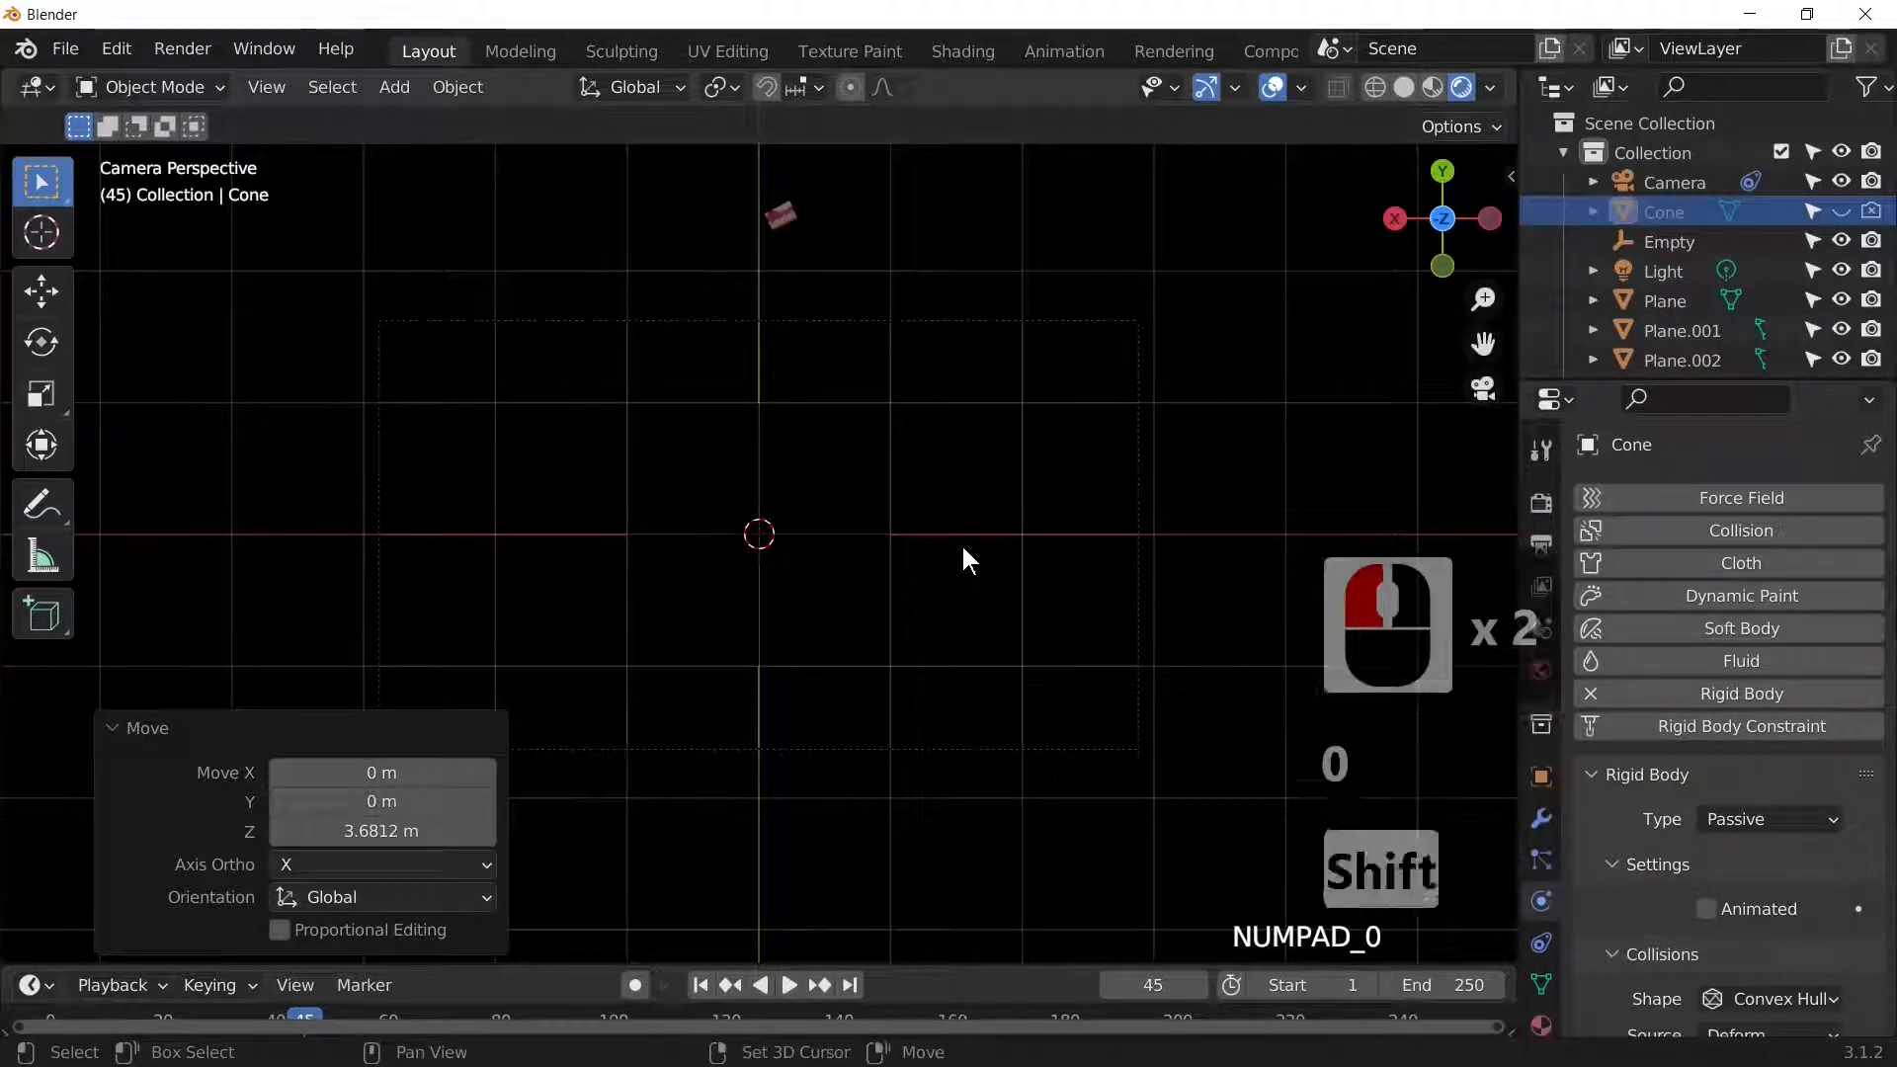
# Step: Replay the shatter from frame 1 several times, stopping at frames 66 and 42, then show Render Properties
pyautogui.hotkey('shift', 'Left')
pyautogui.press('space')
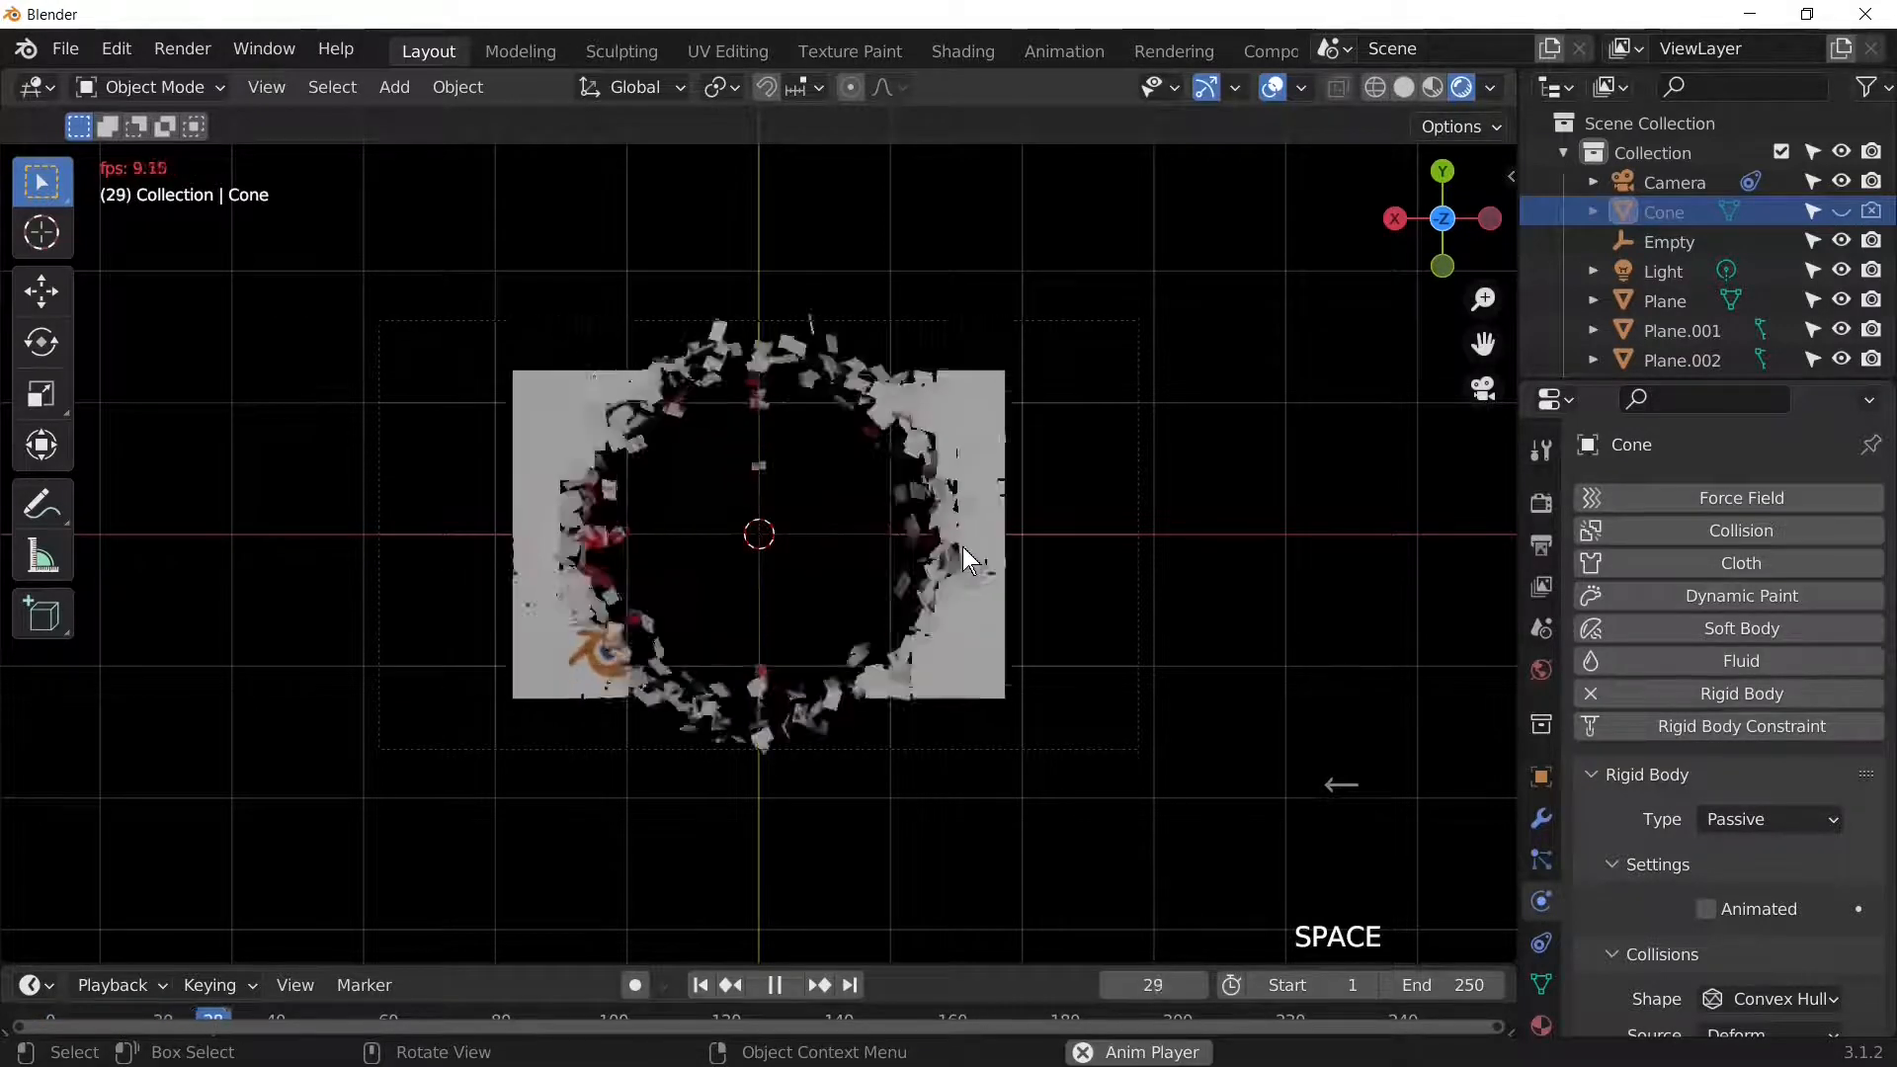
pyautogui.press('space')
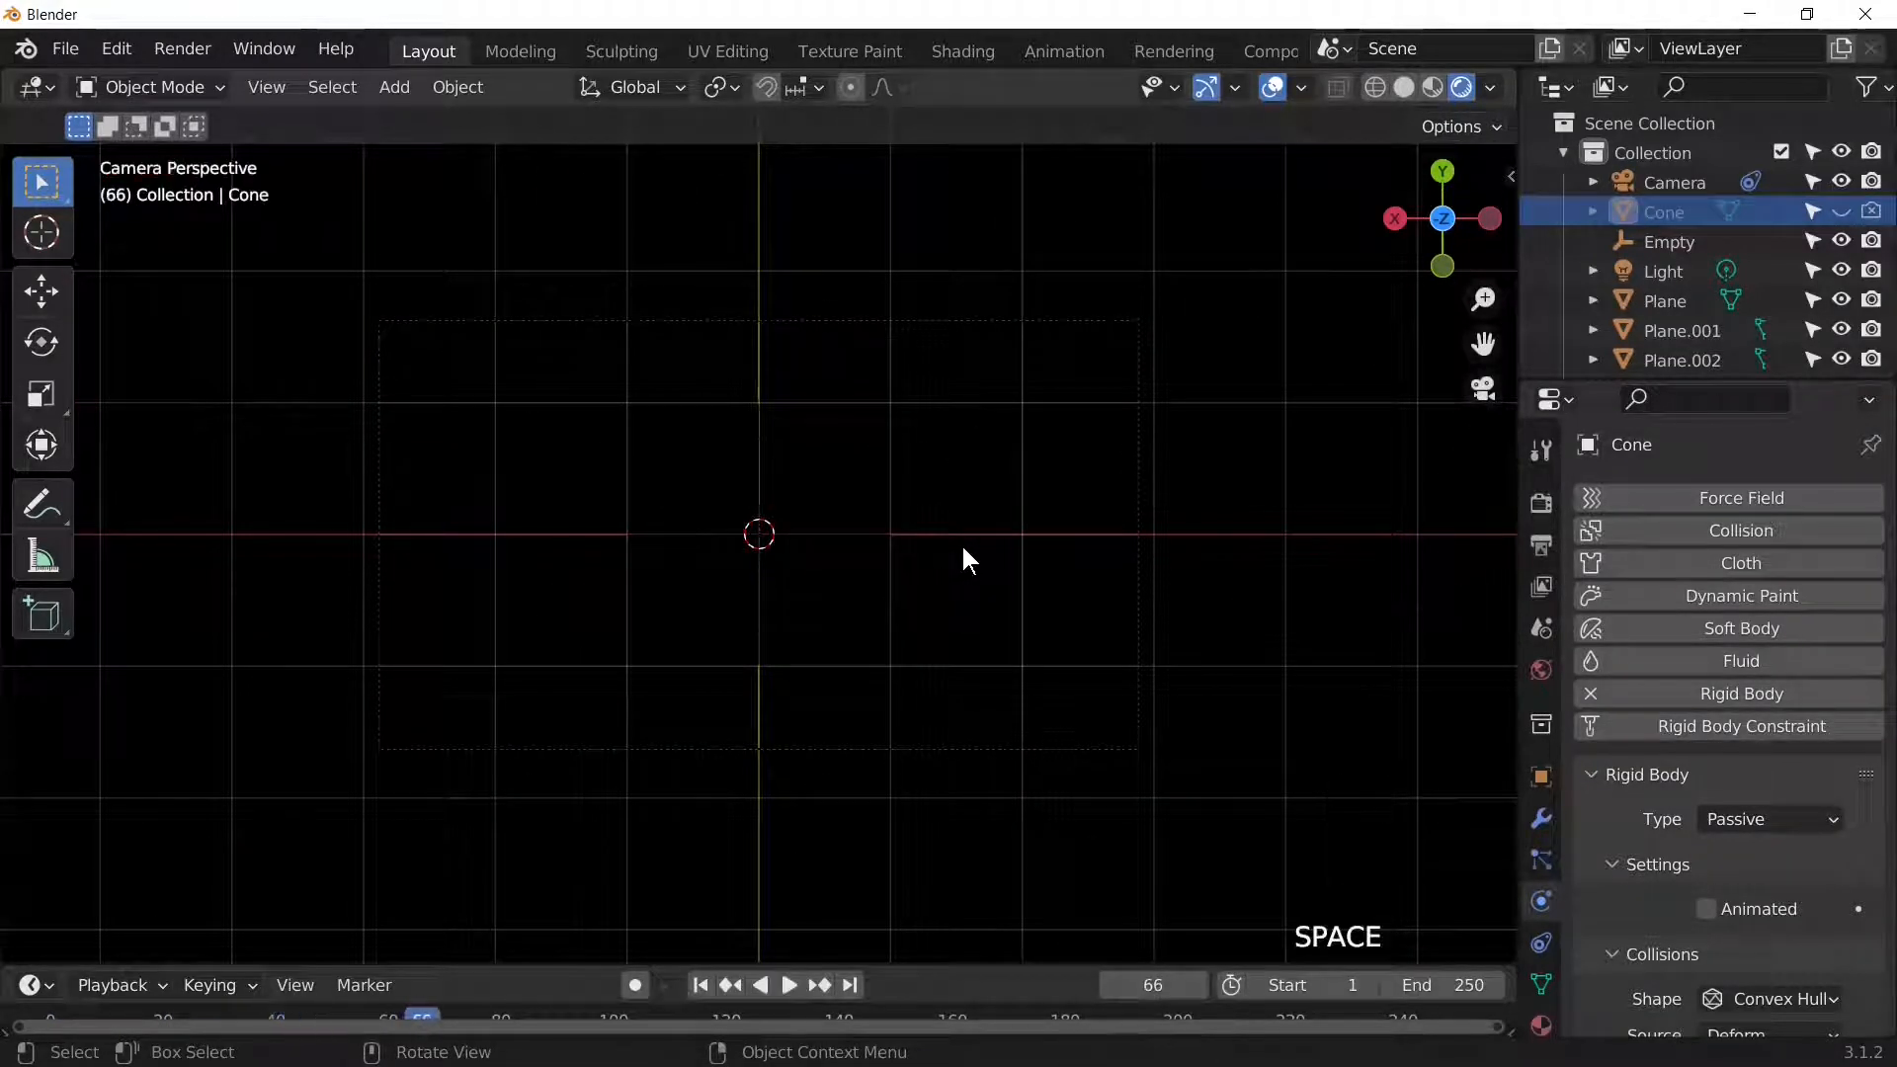
pyautogui.hotkey('shift', 'Left')
pyautogui.press('space')
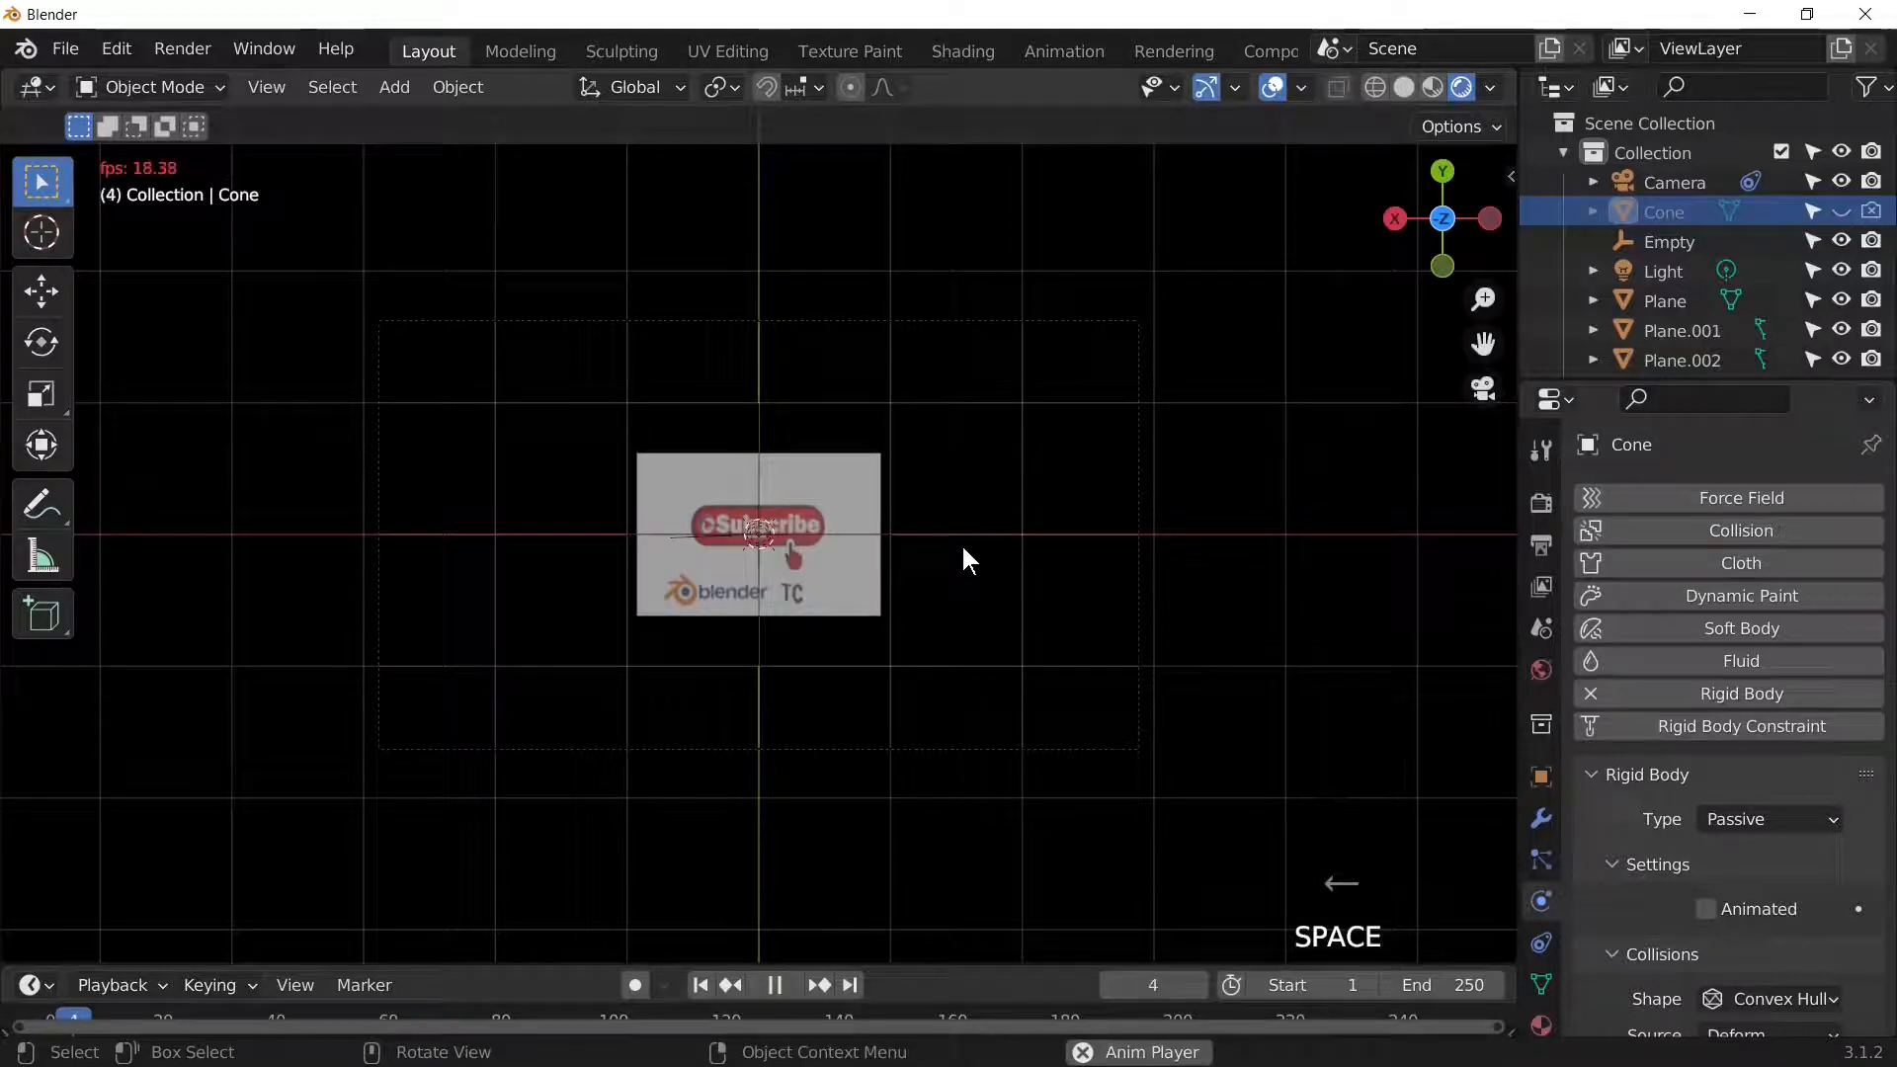
pyautogui.press('space')
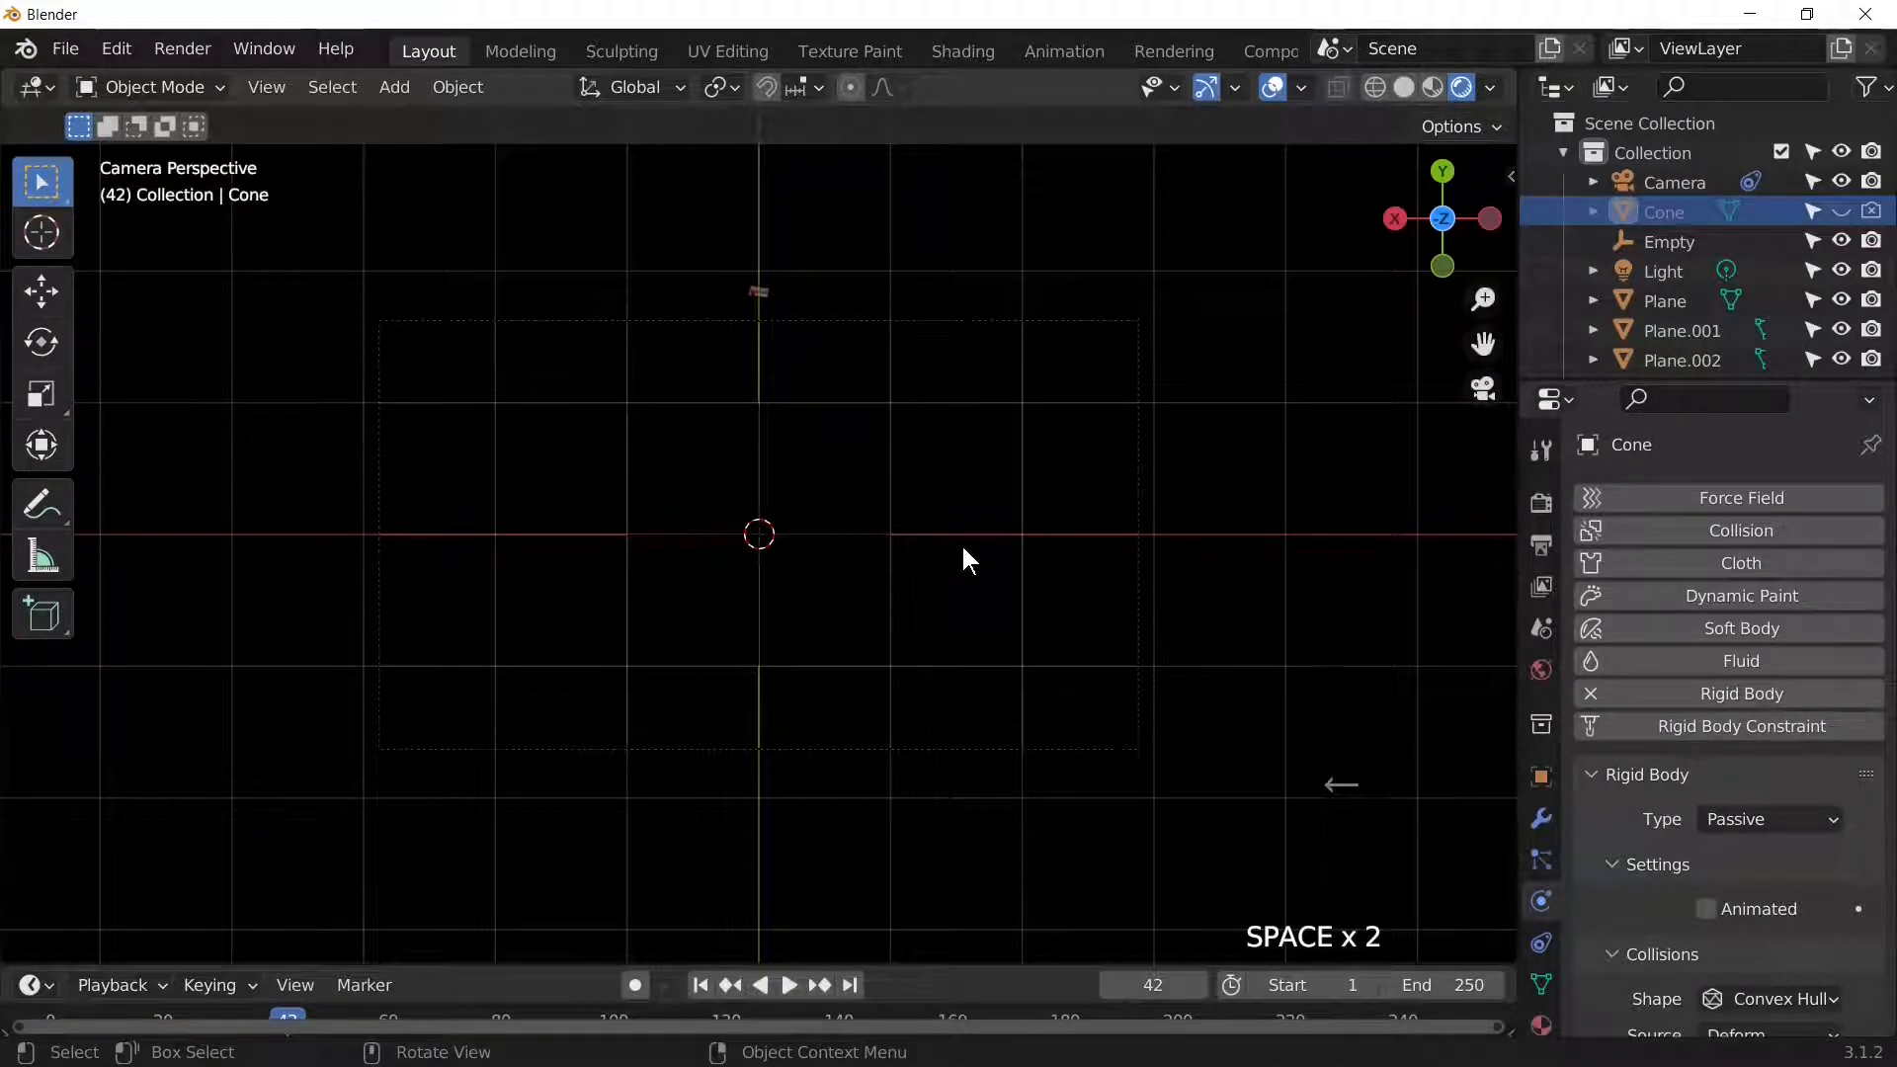
pyautogui.hotkey('shift', 'Left')
pyautogui.press('space')
pyautogui.press('space')
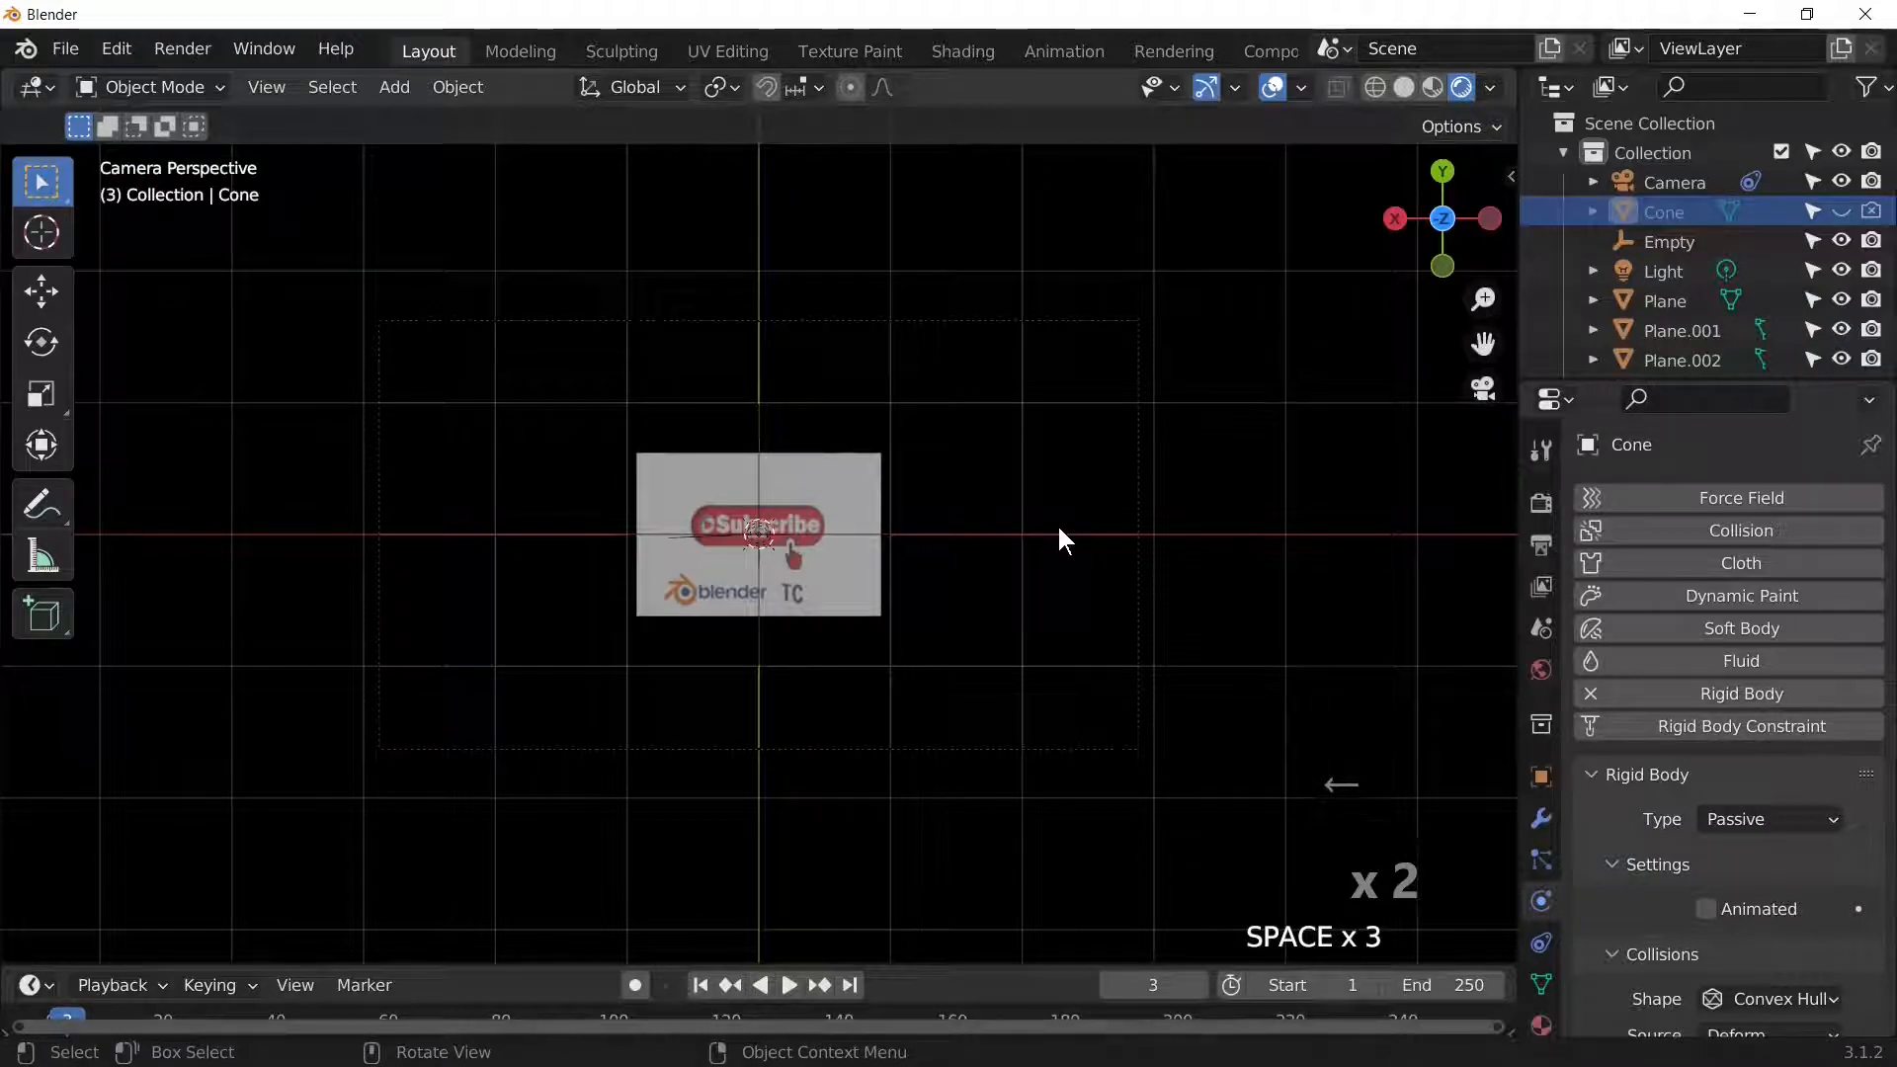
pyautogui.press('space')
pyautogui.press('space')
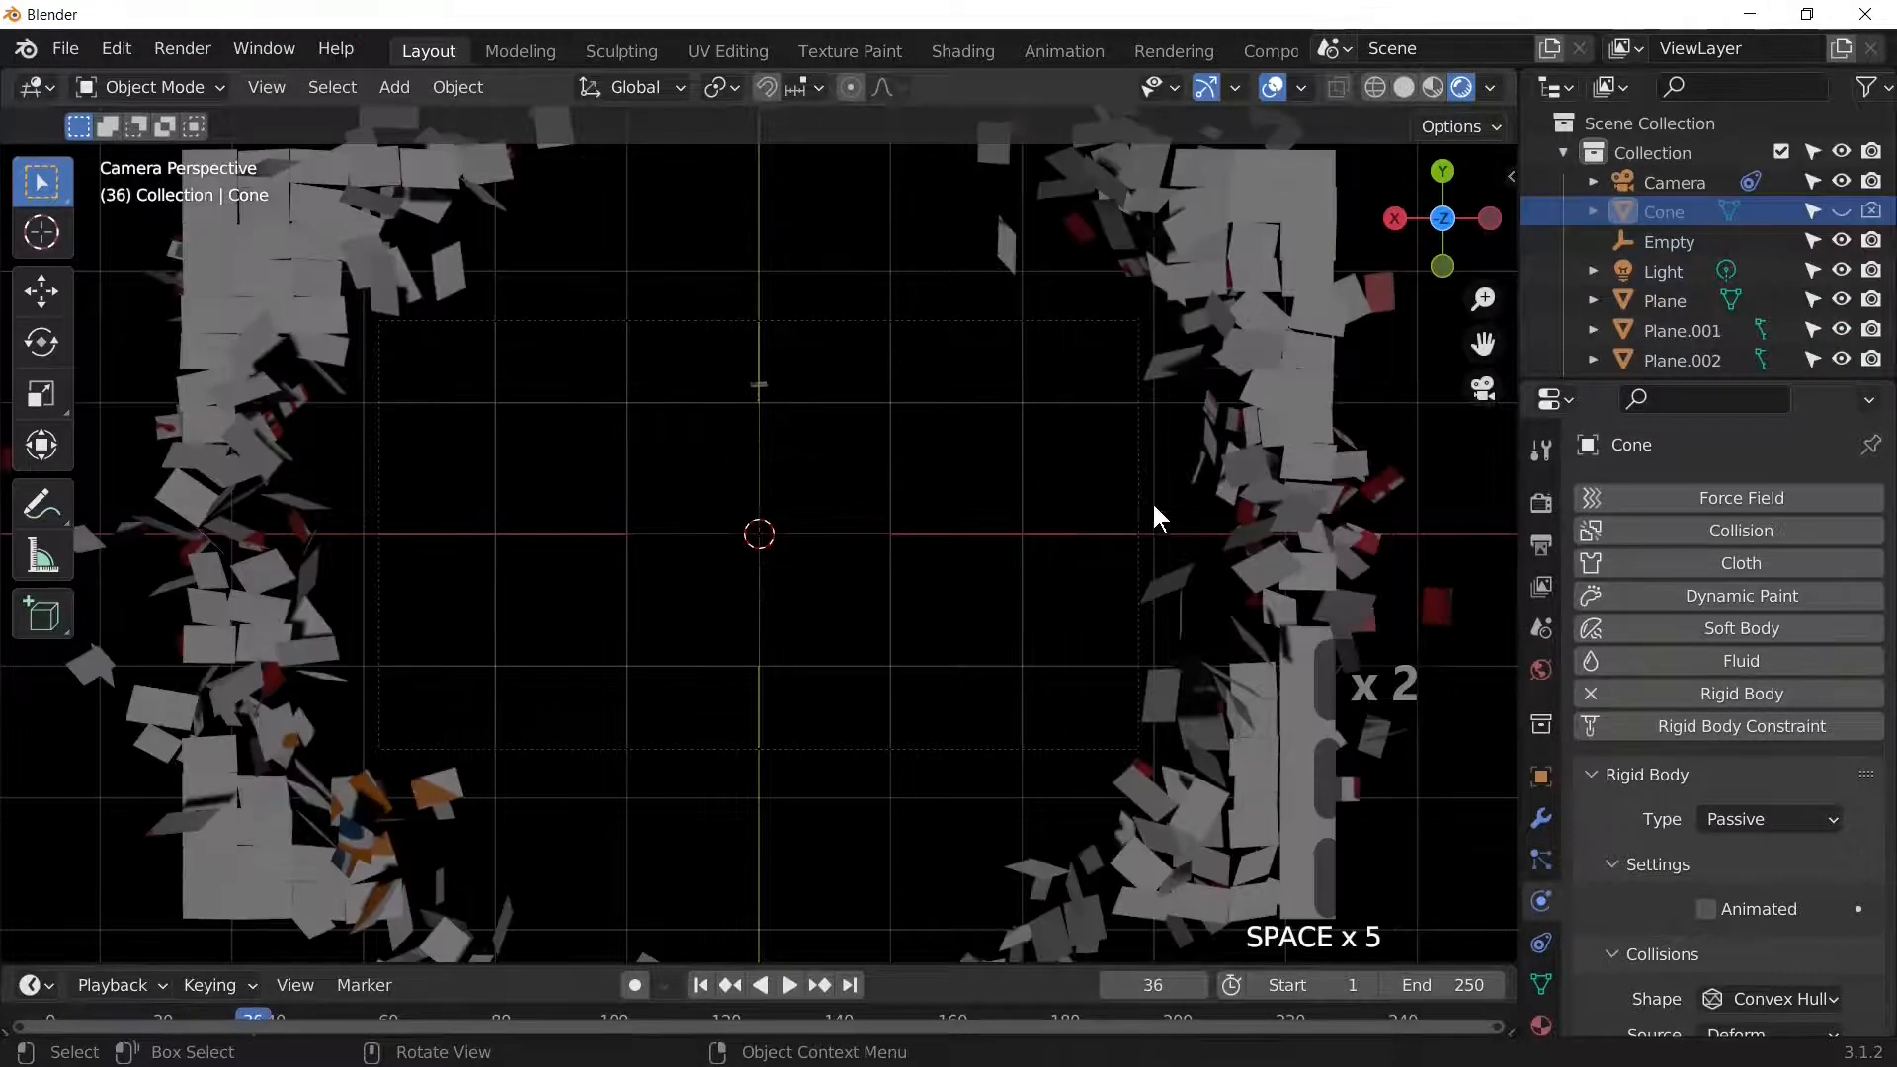
pyautogui.click(1537, 500)
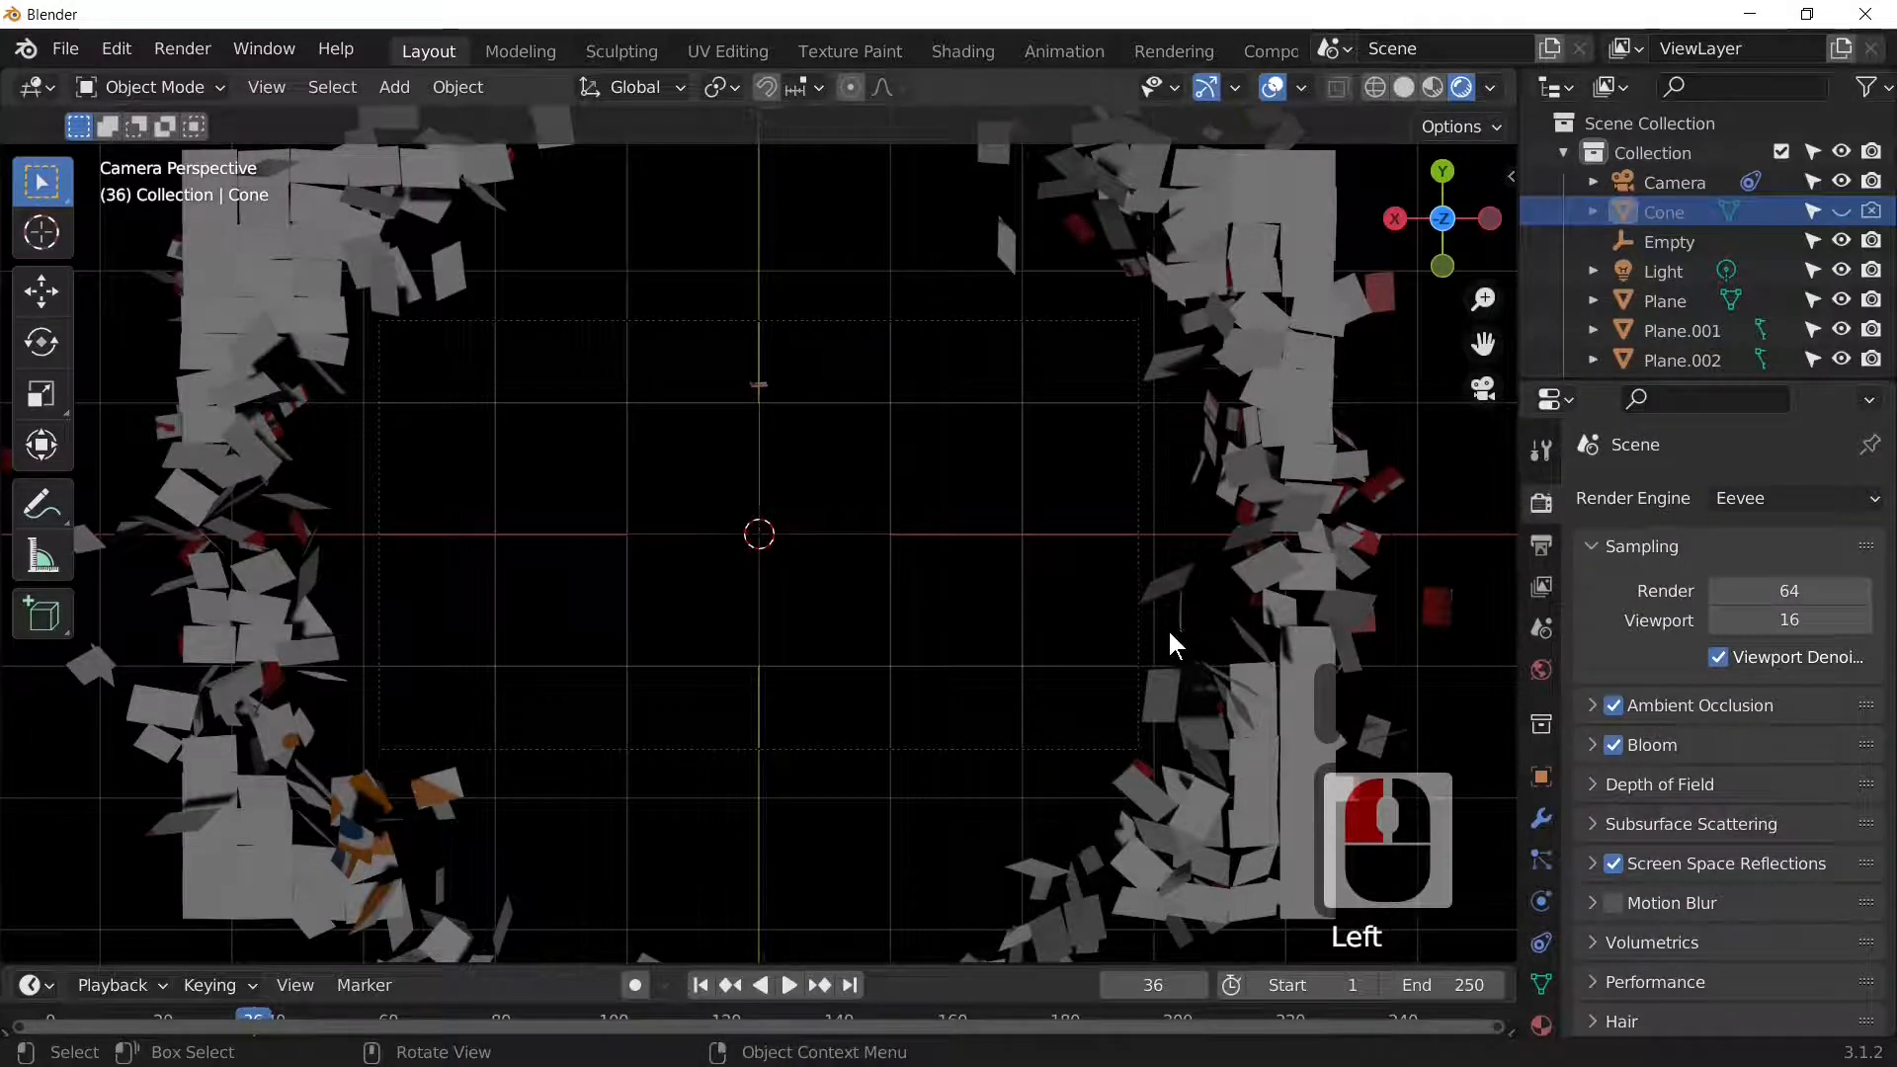
# Step: Set a shard's material to Metallic 0.875 and Roughness 0.100
pyautogui.scroll(-5, 1163, 628)
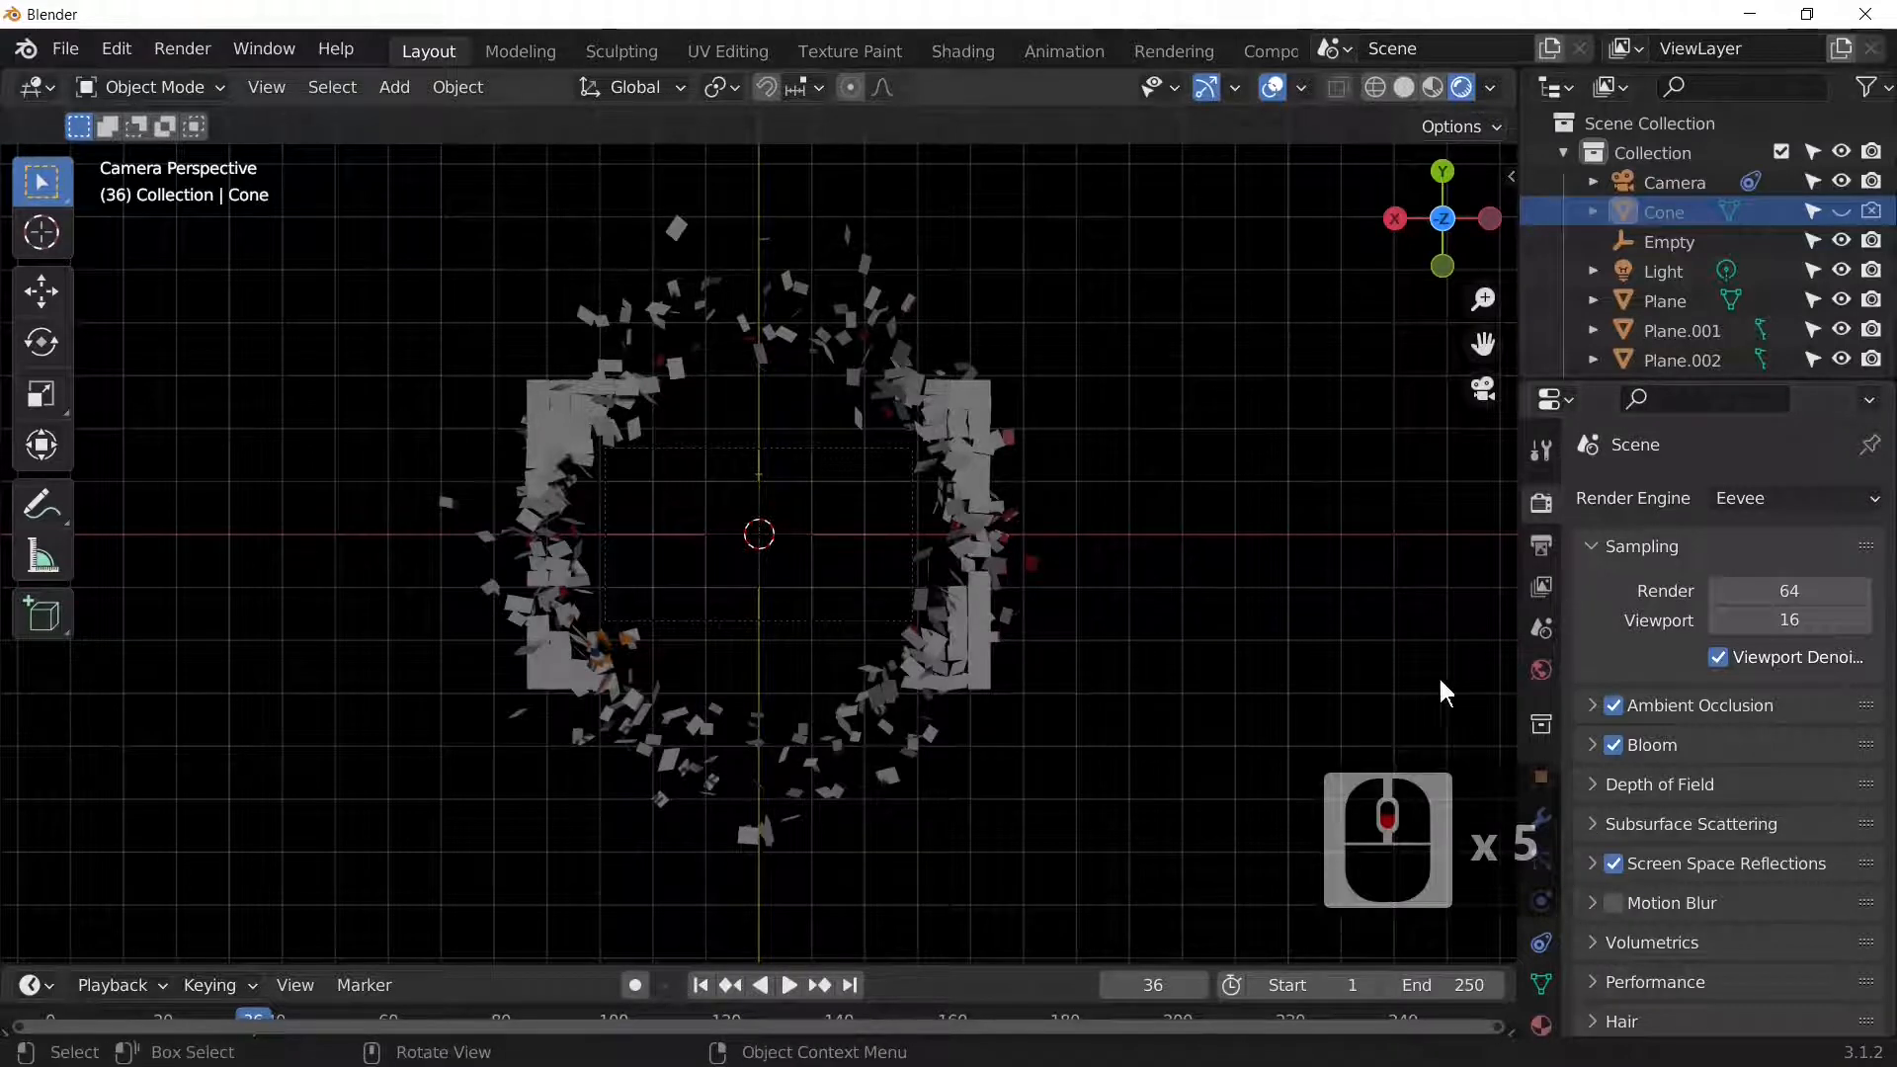
pyautogui.click(984, 607)
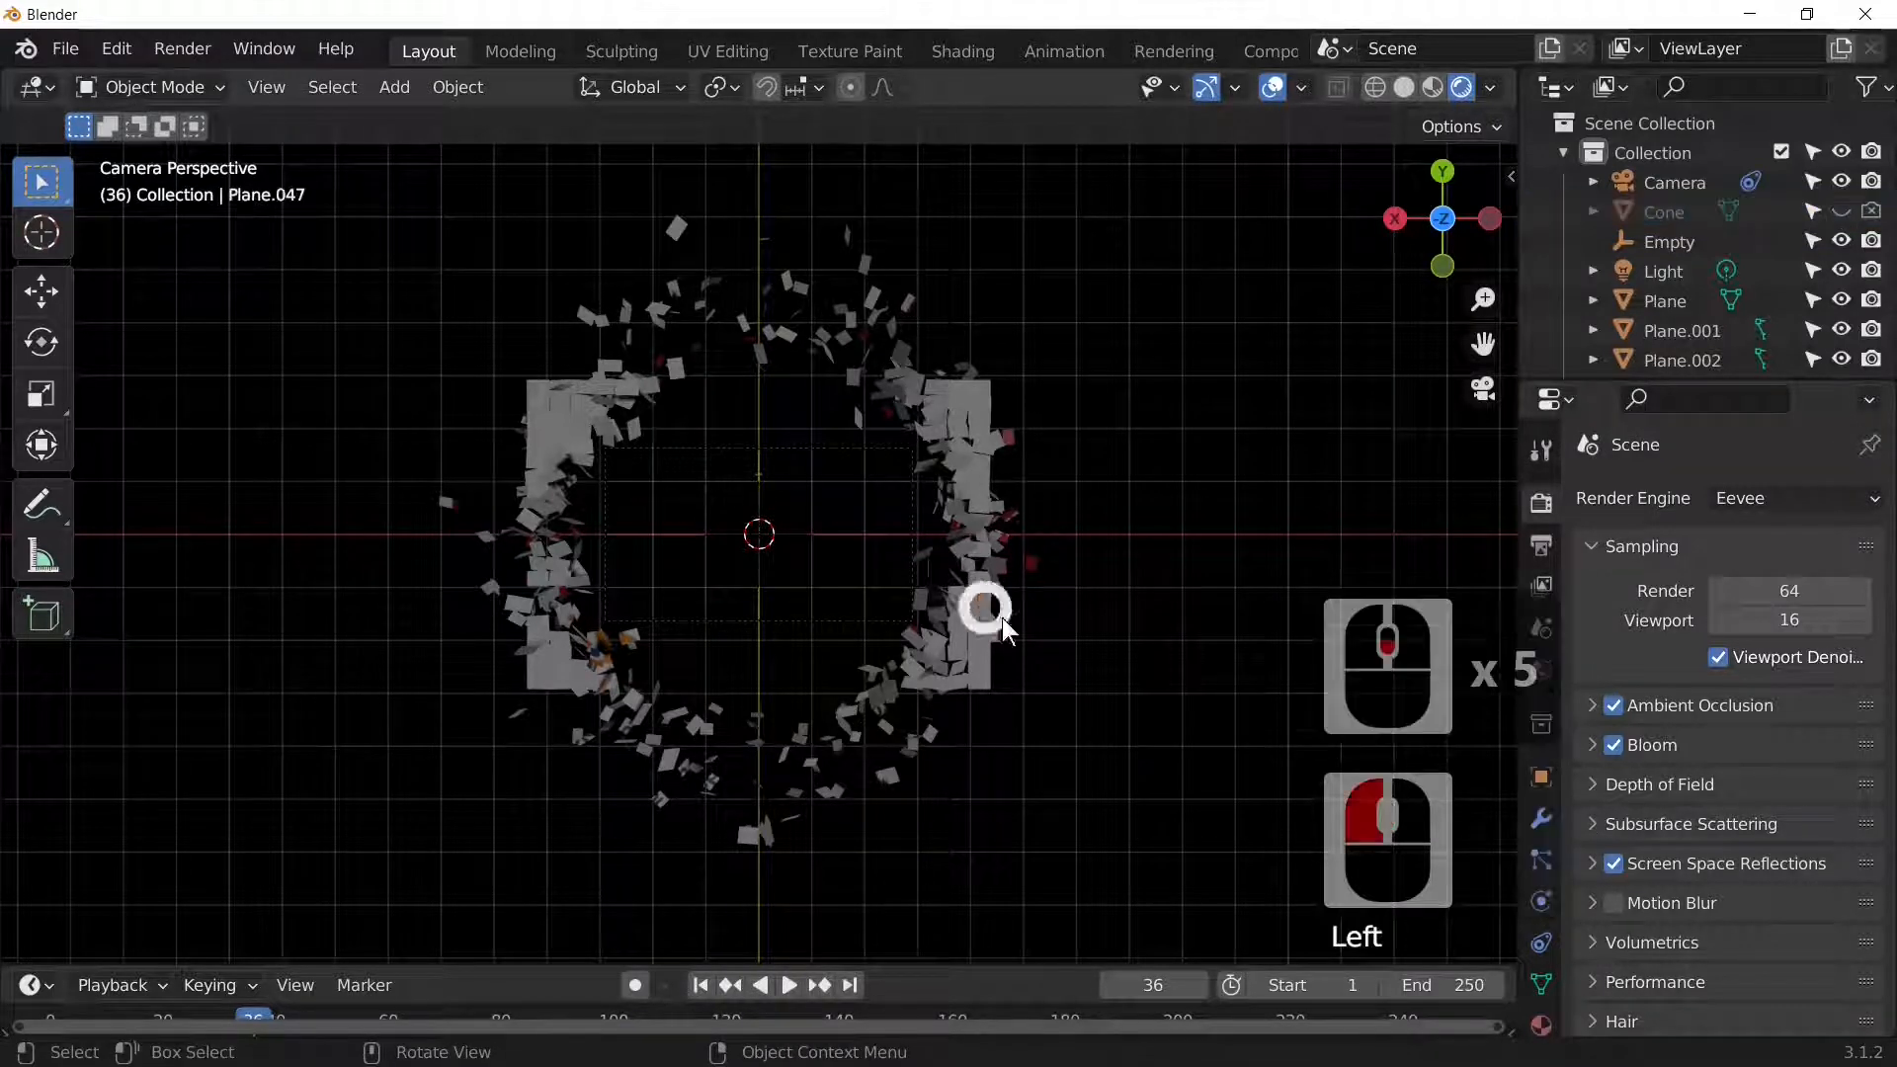
pyautogui.click(1540, 1023)
pyautogui.click(1539, 1024)
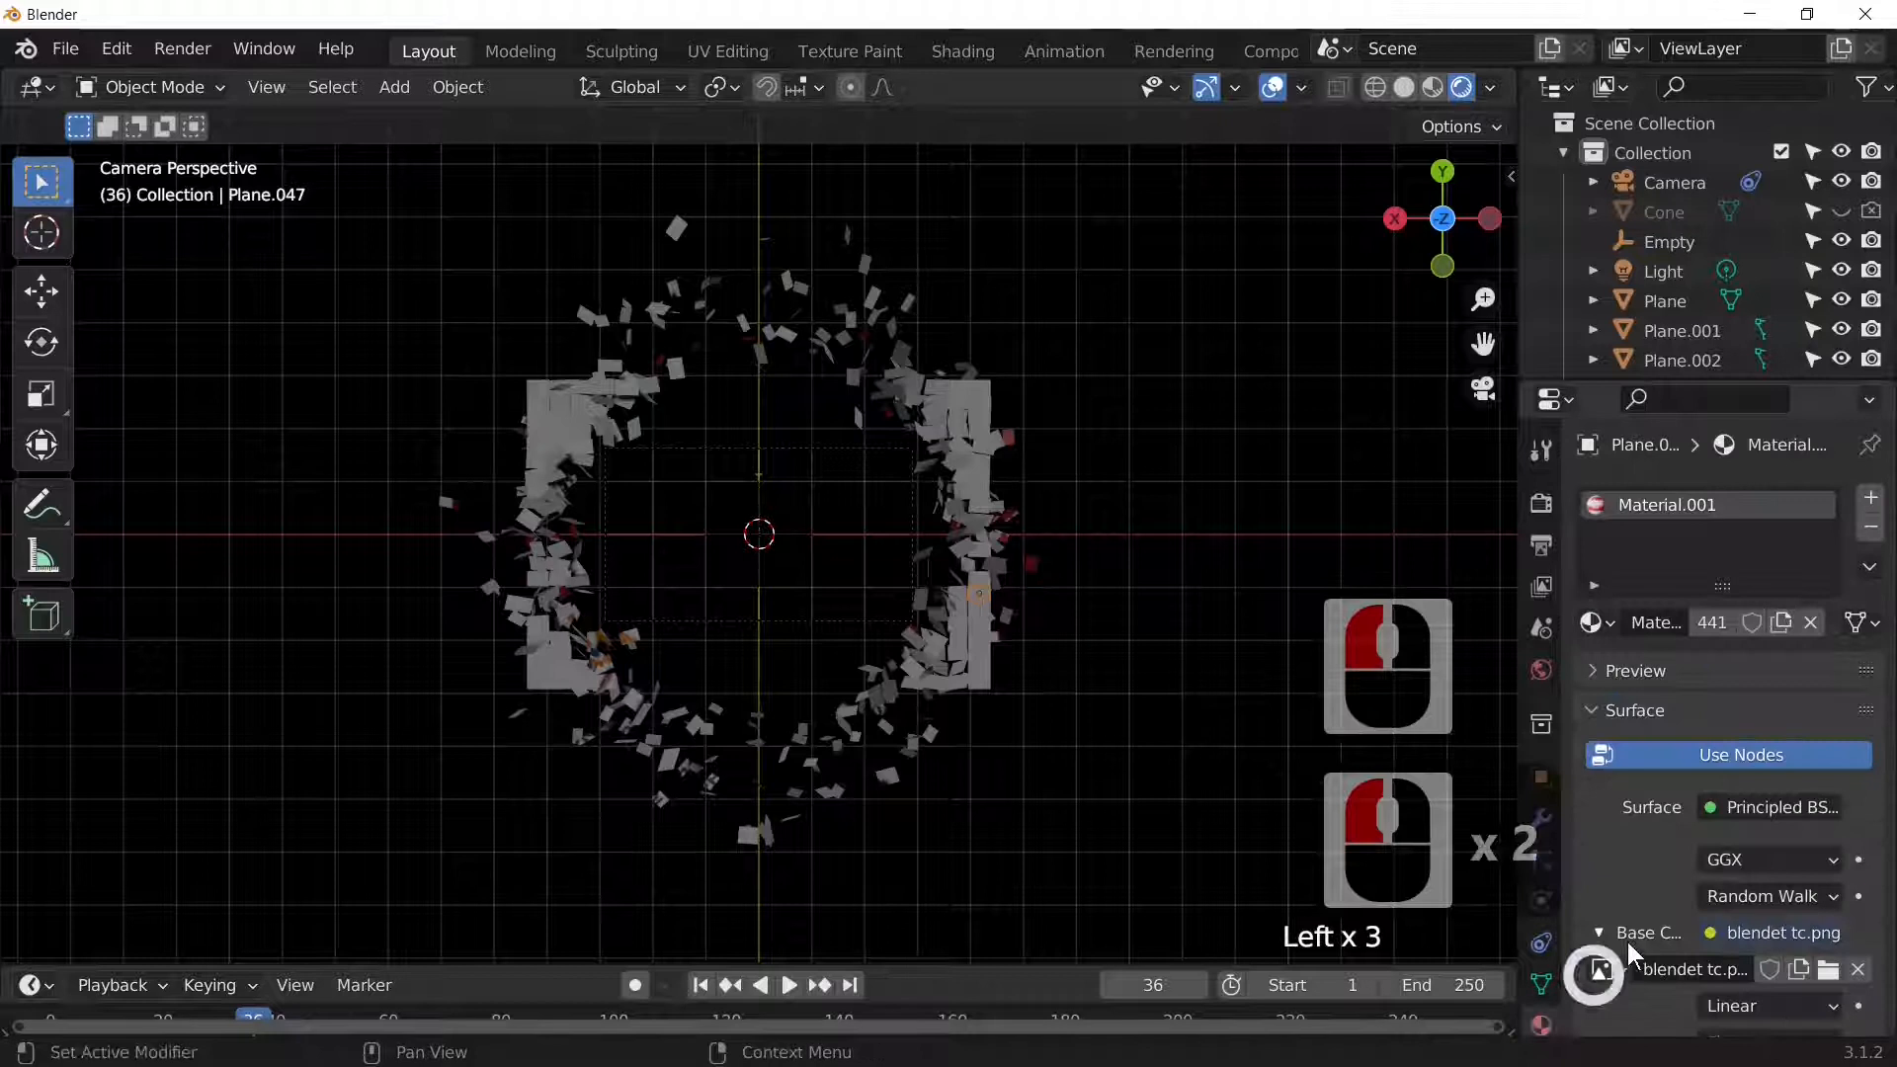
pyautogui.scroll(-10, 1818, 727)
pyautogui.scroll(-6, 1769, 810)
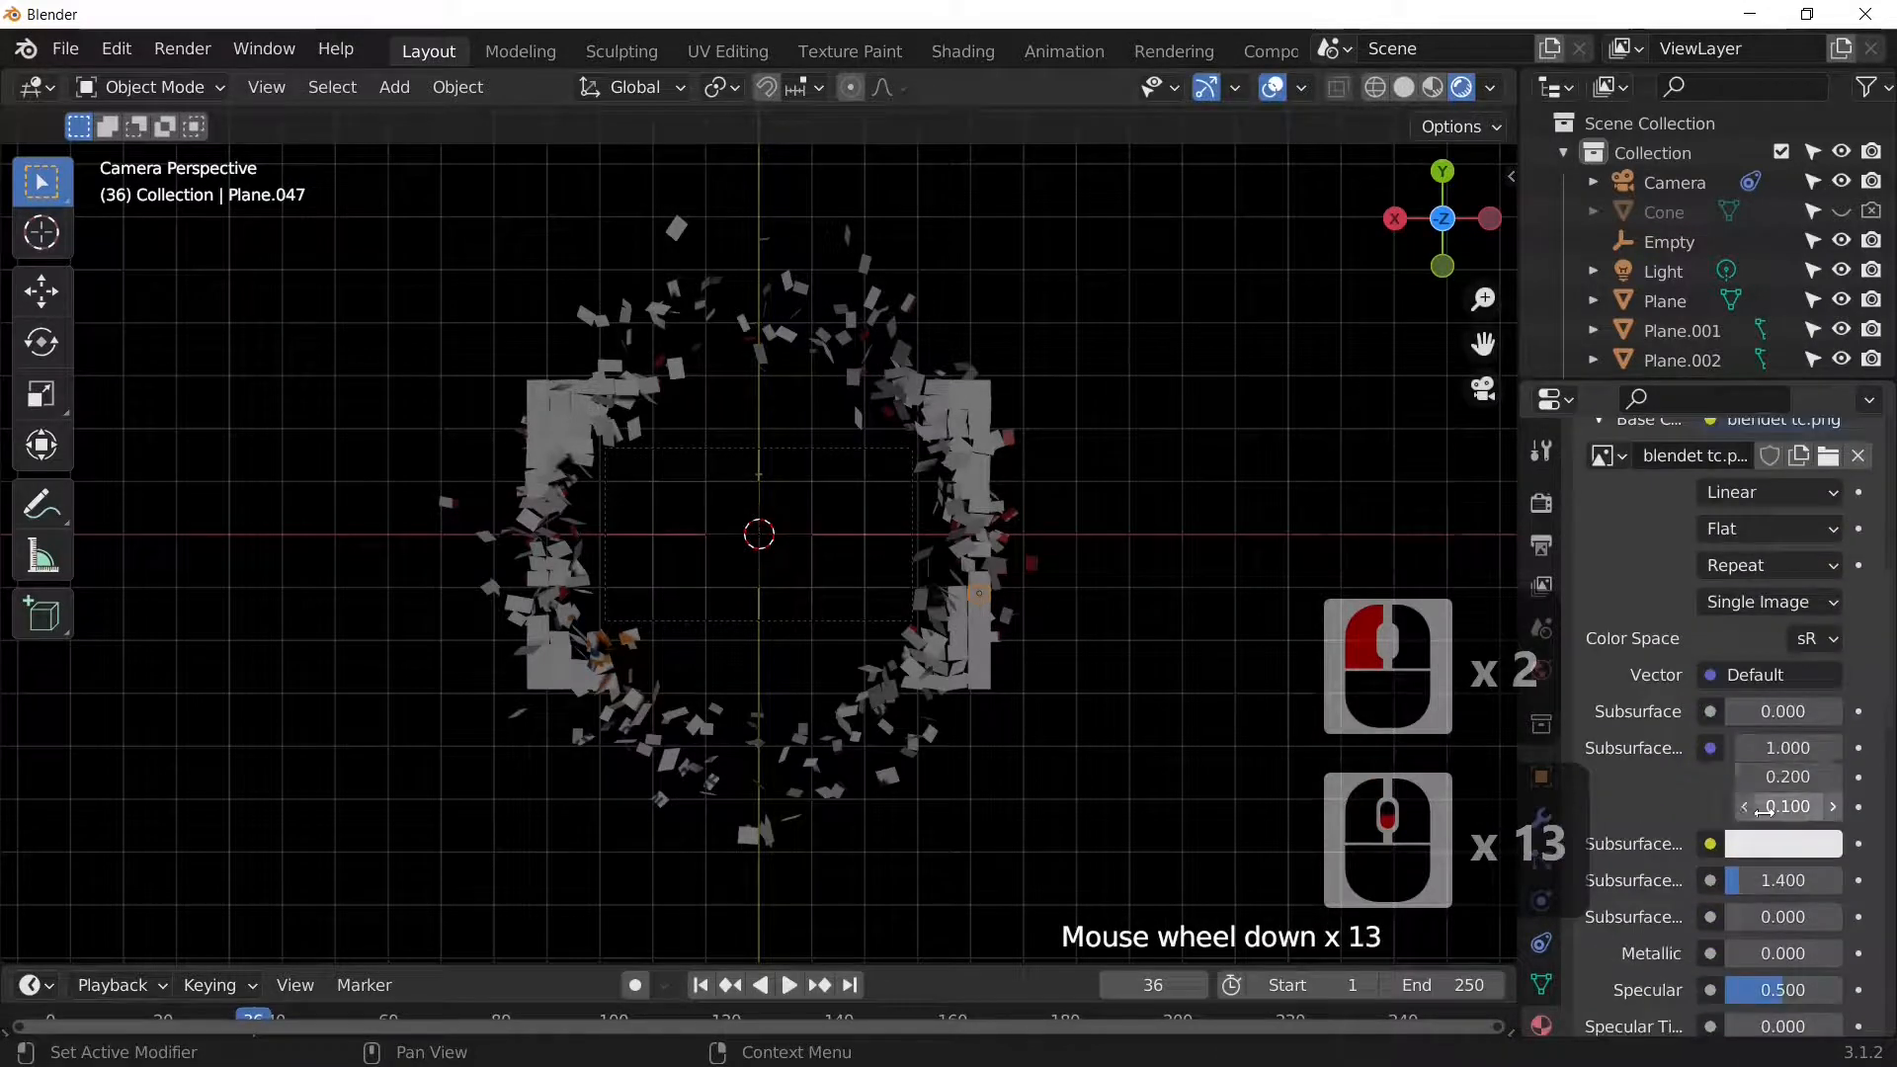
pyautogui.moveTo(1756, 828); pyautogui.dragTo(1820, 840)
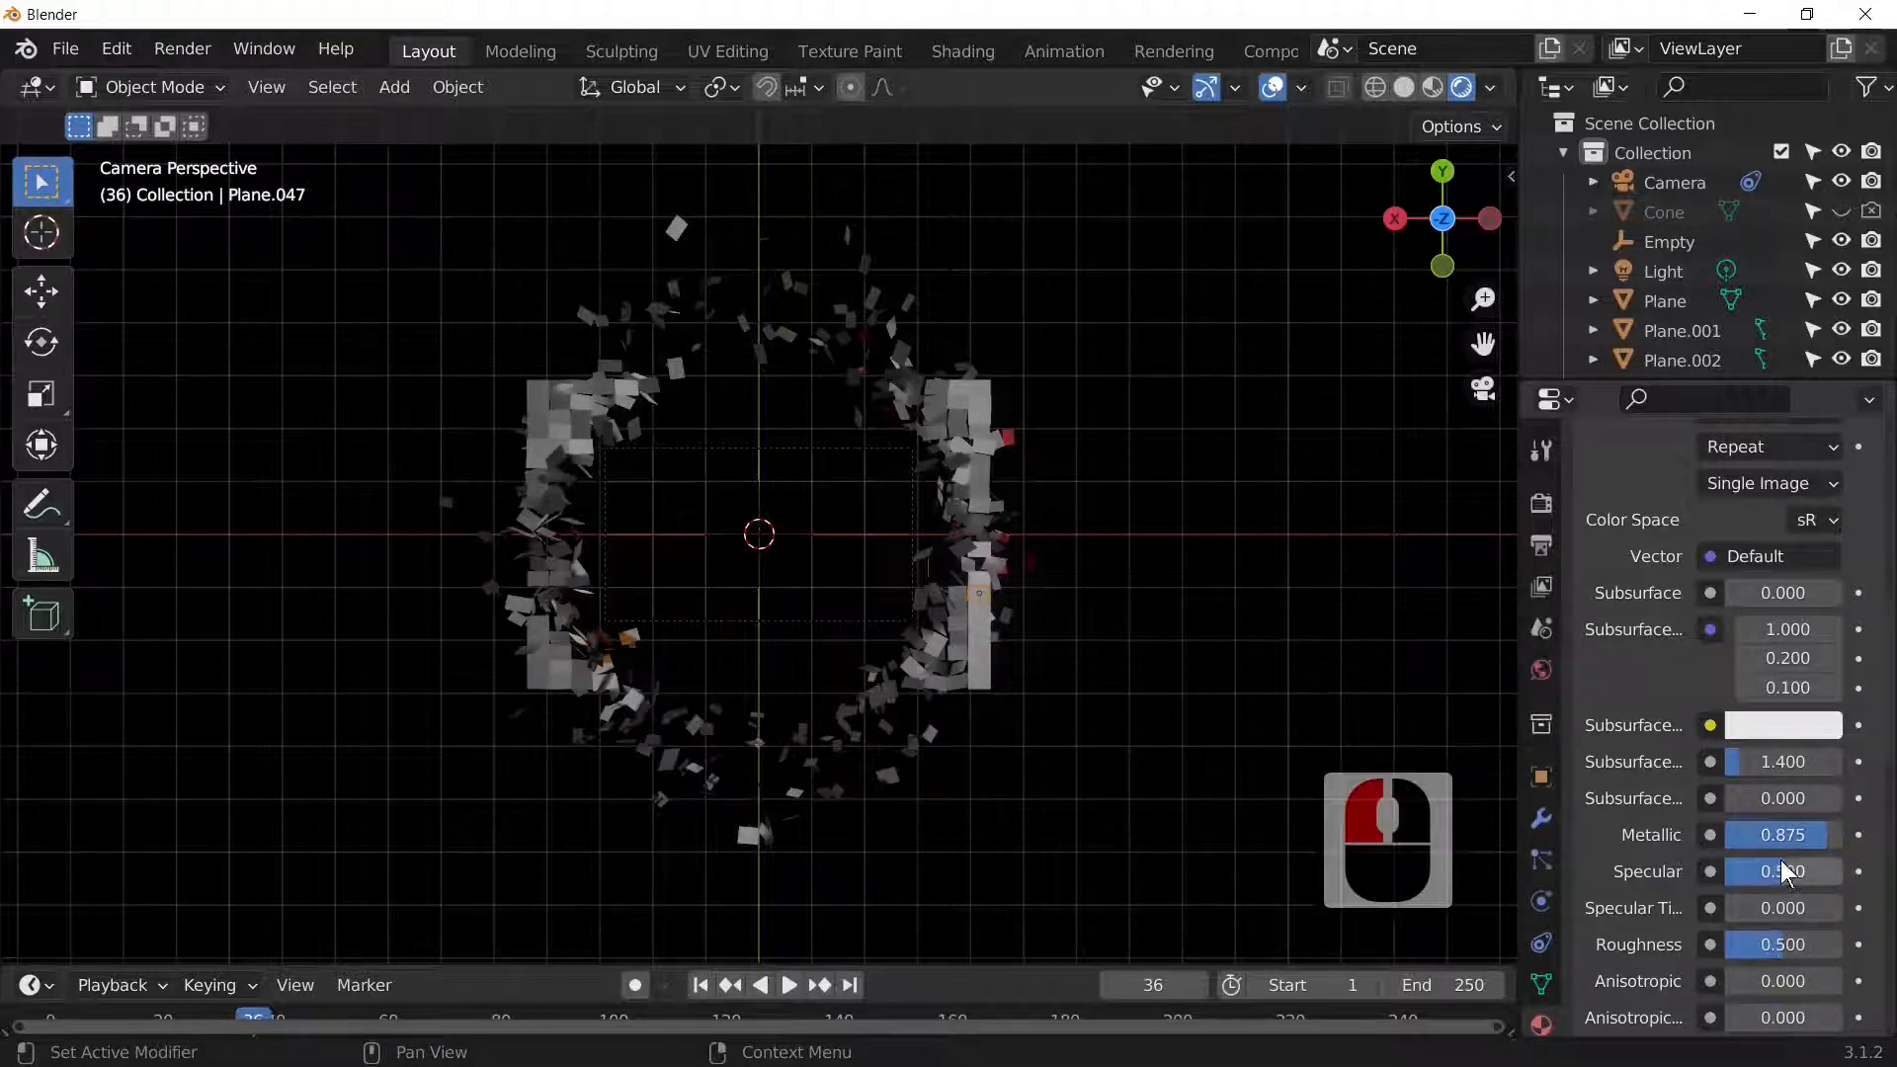
pyautogui.moveTo(1767, 944); pyautogui.dragTo(1736, 950)
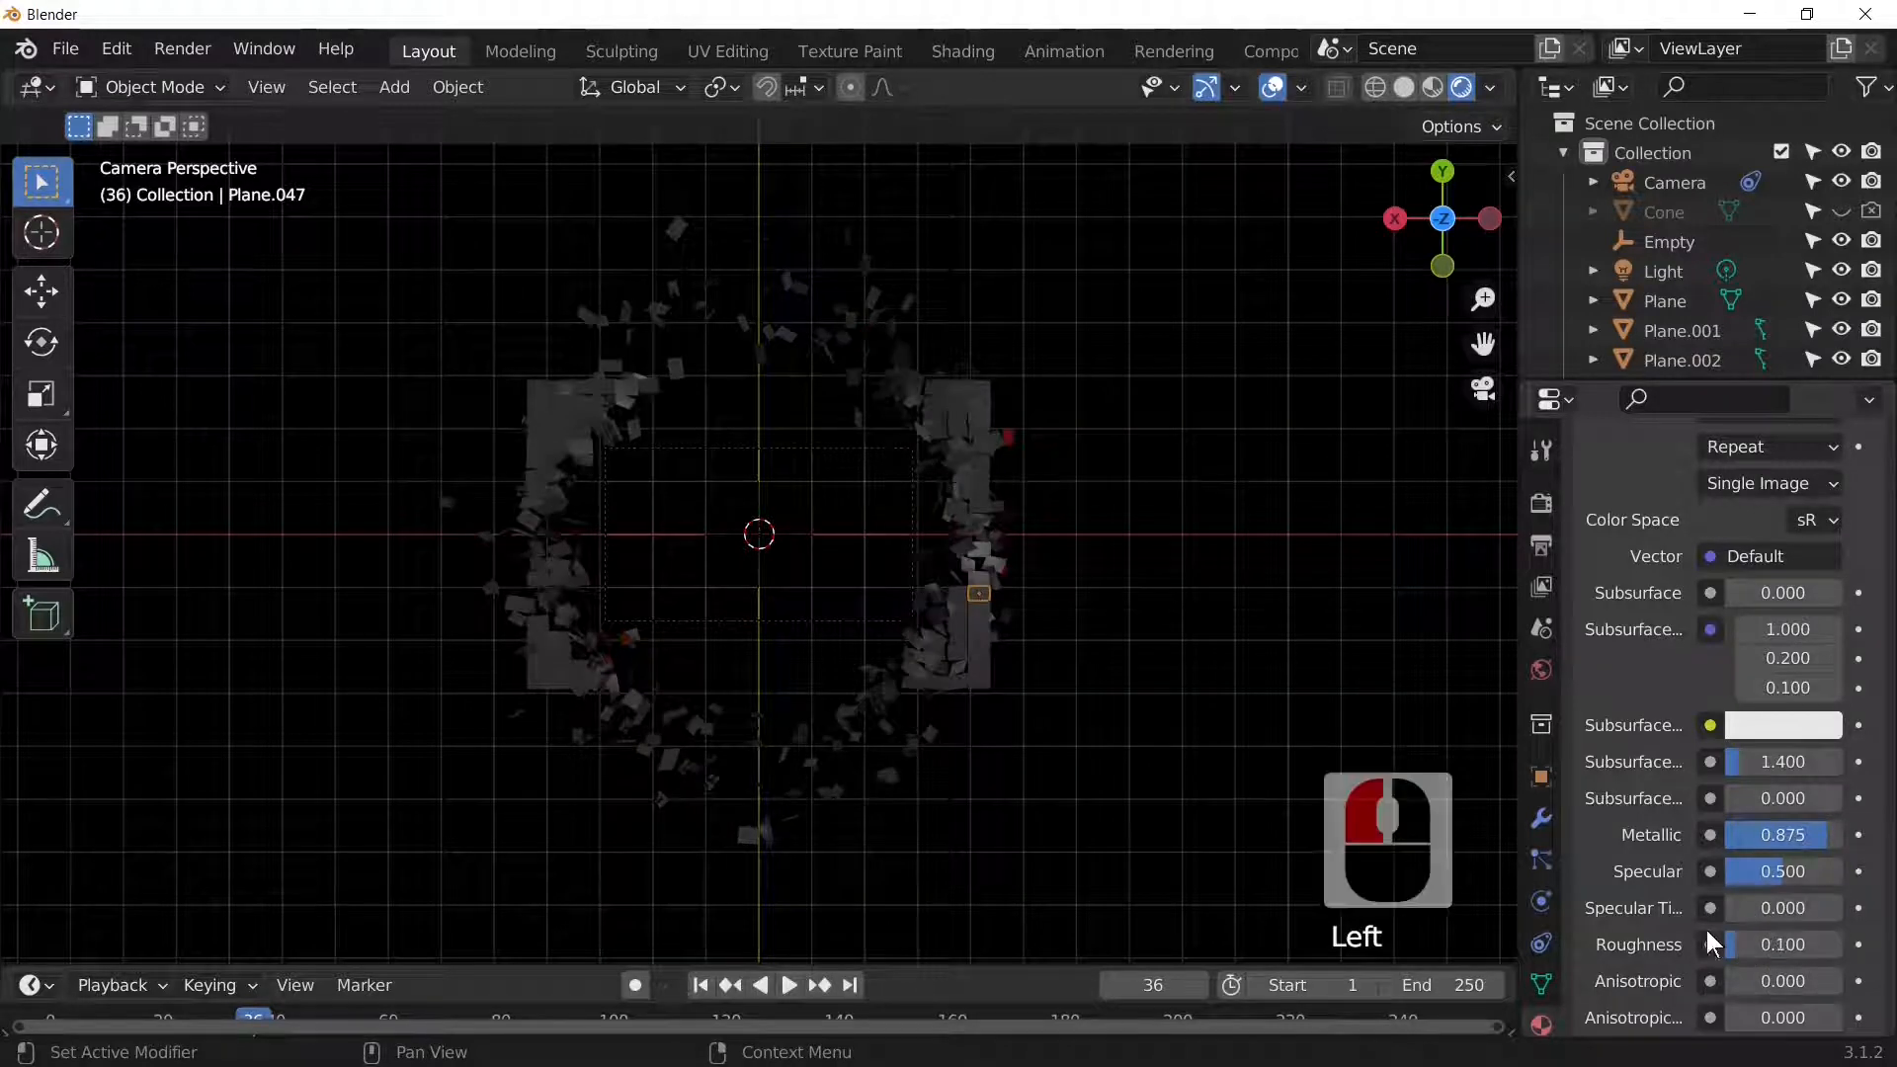
# Step: Replay the shatter from frame 1 and rewind to frame 1 again
pyautogui.hotkey('shift', 'Left')
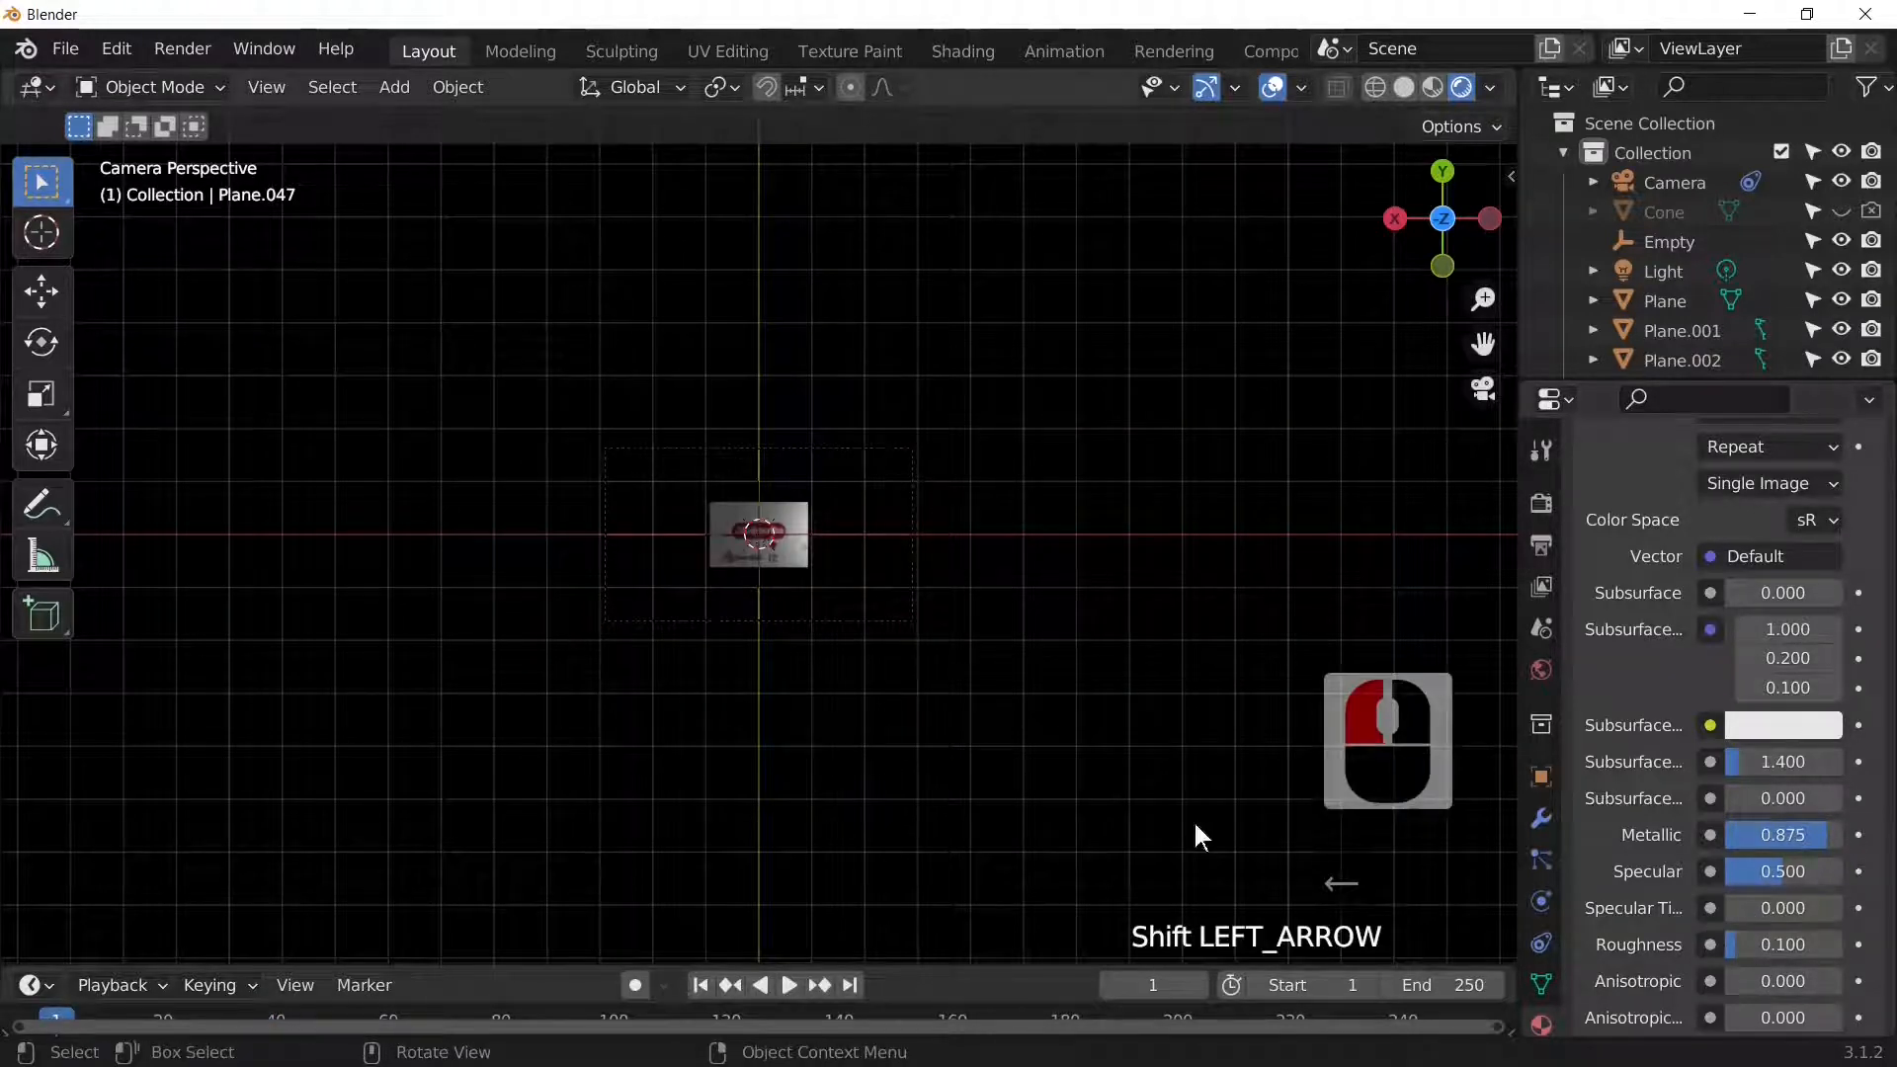
pyautogui.scroll(3, 976, 778)
pyautogui.press('space')
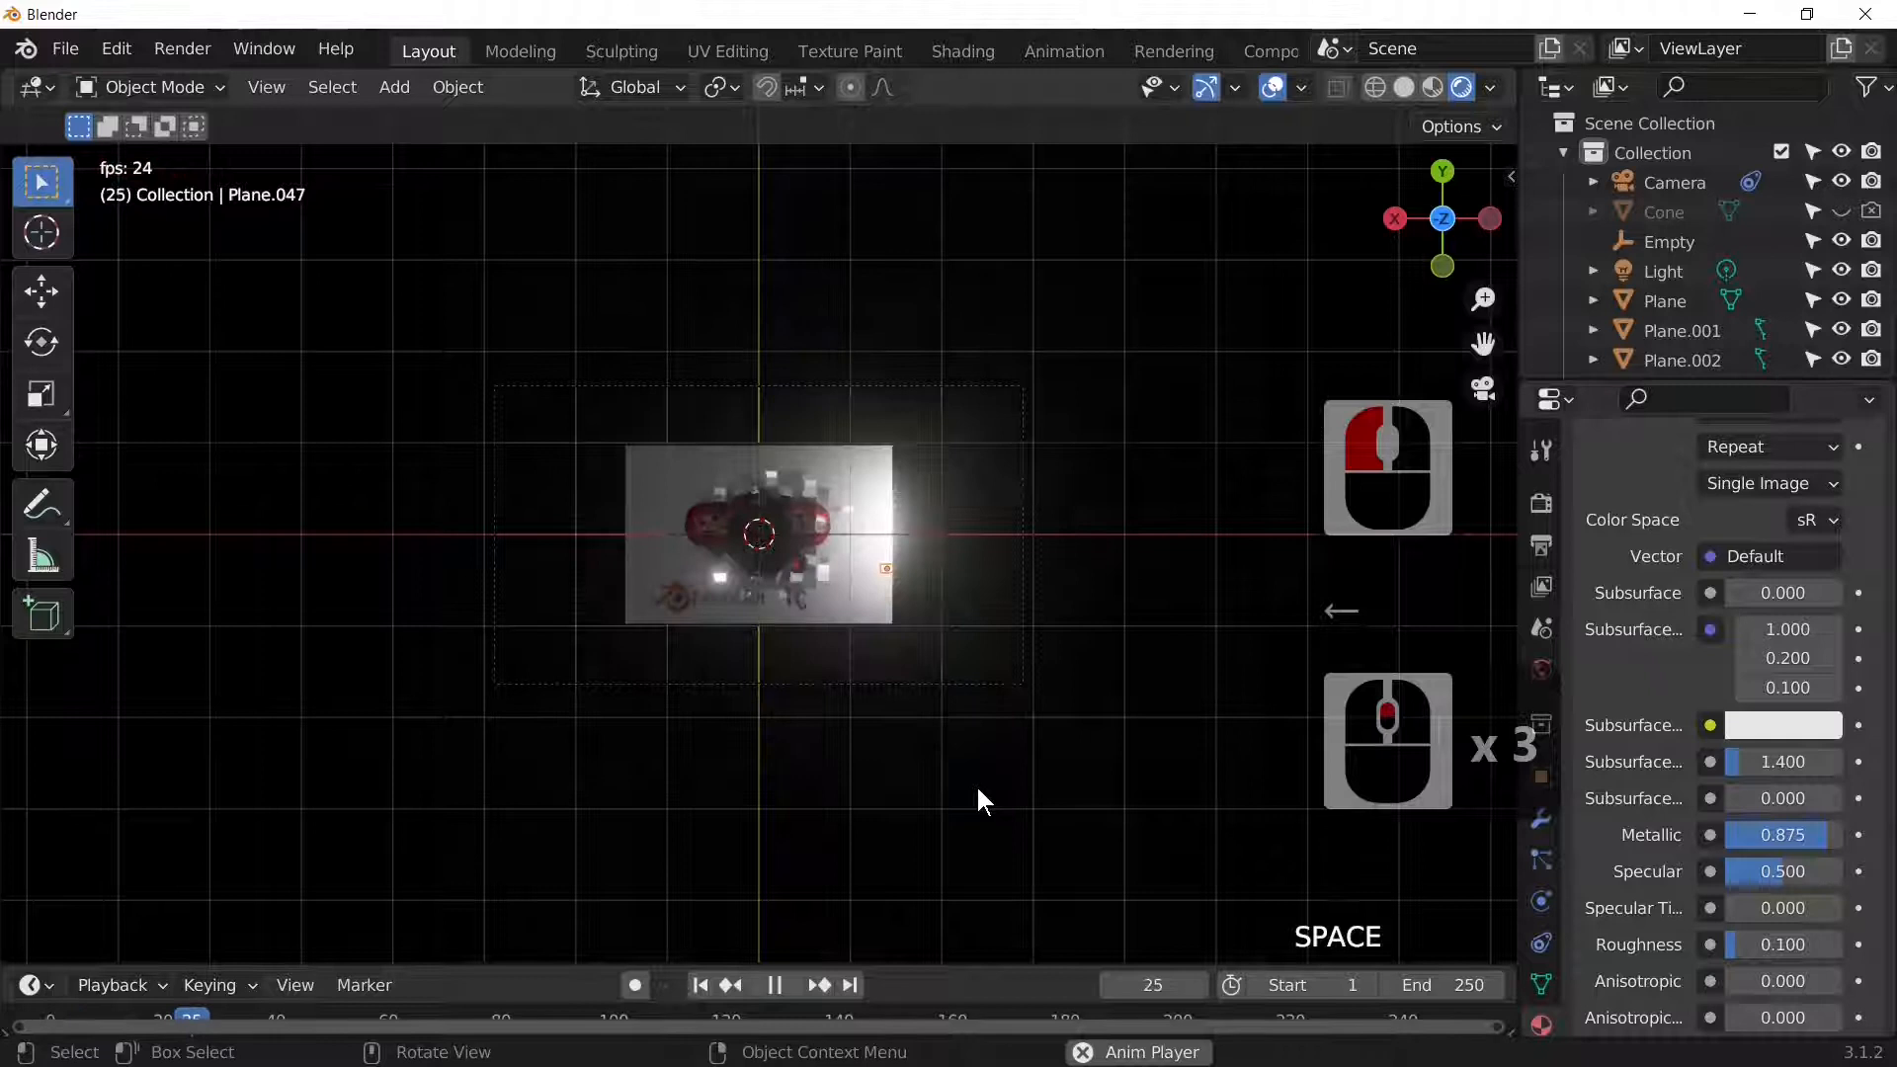
pyautogui.press('space')
pyautogui.press('space')
pyautogui.press('space')
pyautogui.press('space')
pyautogui.press('space')
pyautogui.press('space')
pyautogui.press('space')
pyautogui.press('space')
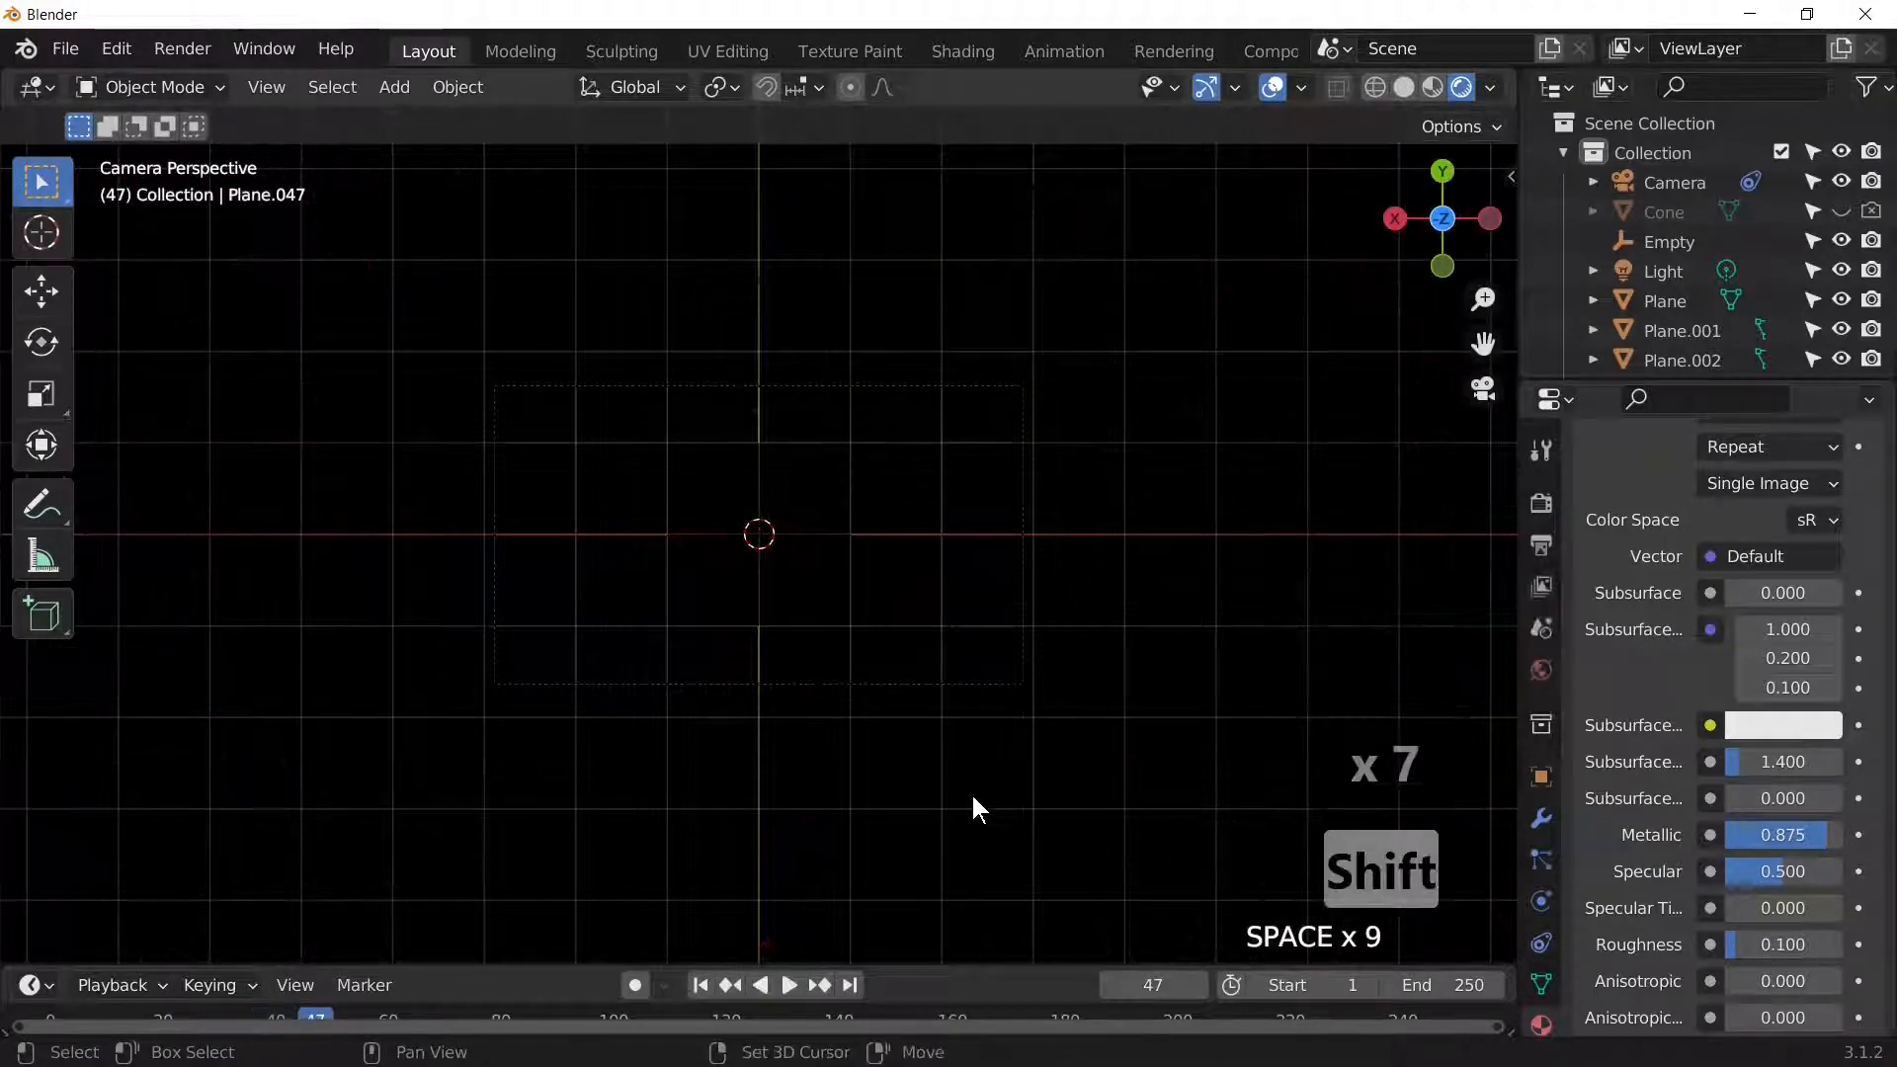
pyautogui.hotkey('shift', 'Left')
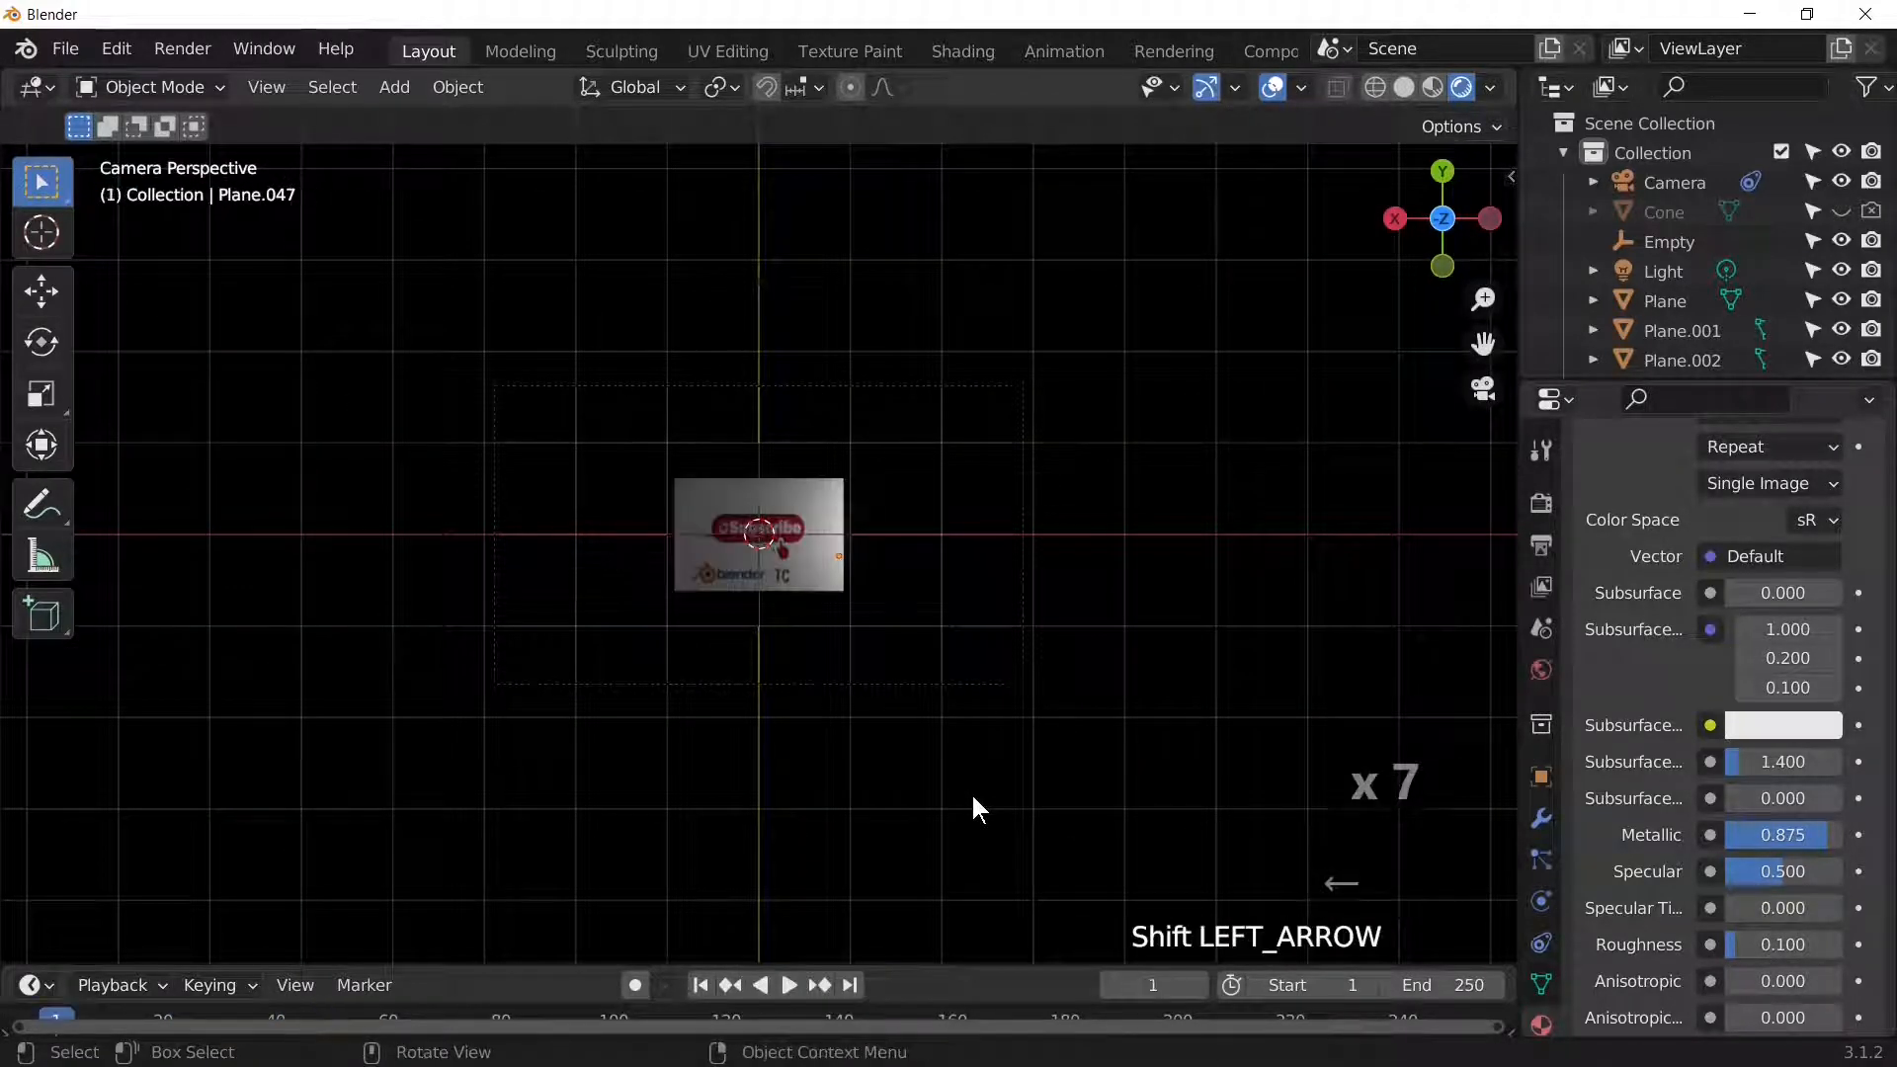
pyautogui.click(1542, 629)
# Step: Change the scene's Z gravity from -9.8 to -5 m/s²
pyautogui.click(1669, 697)
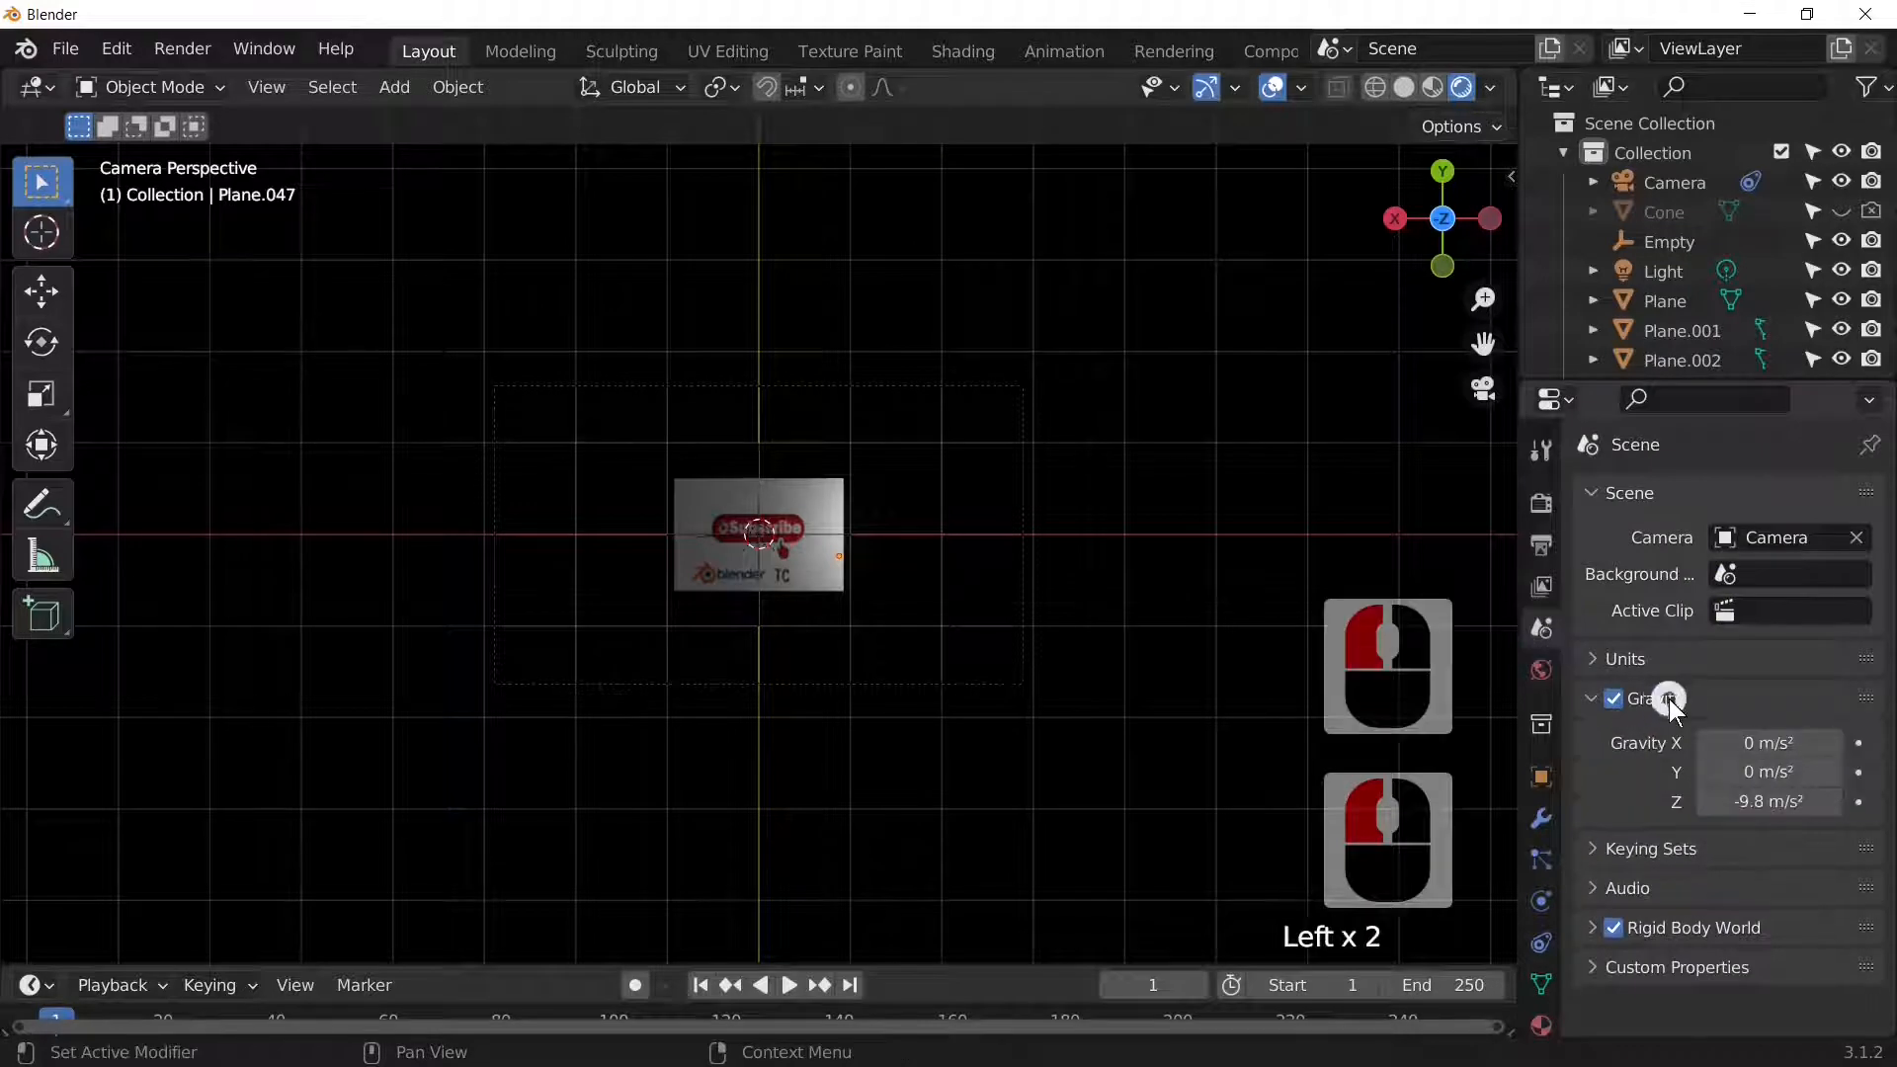
pyautogui.click(1768, 802)
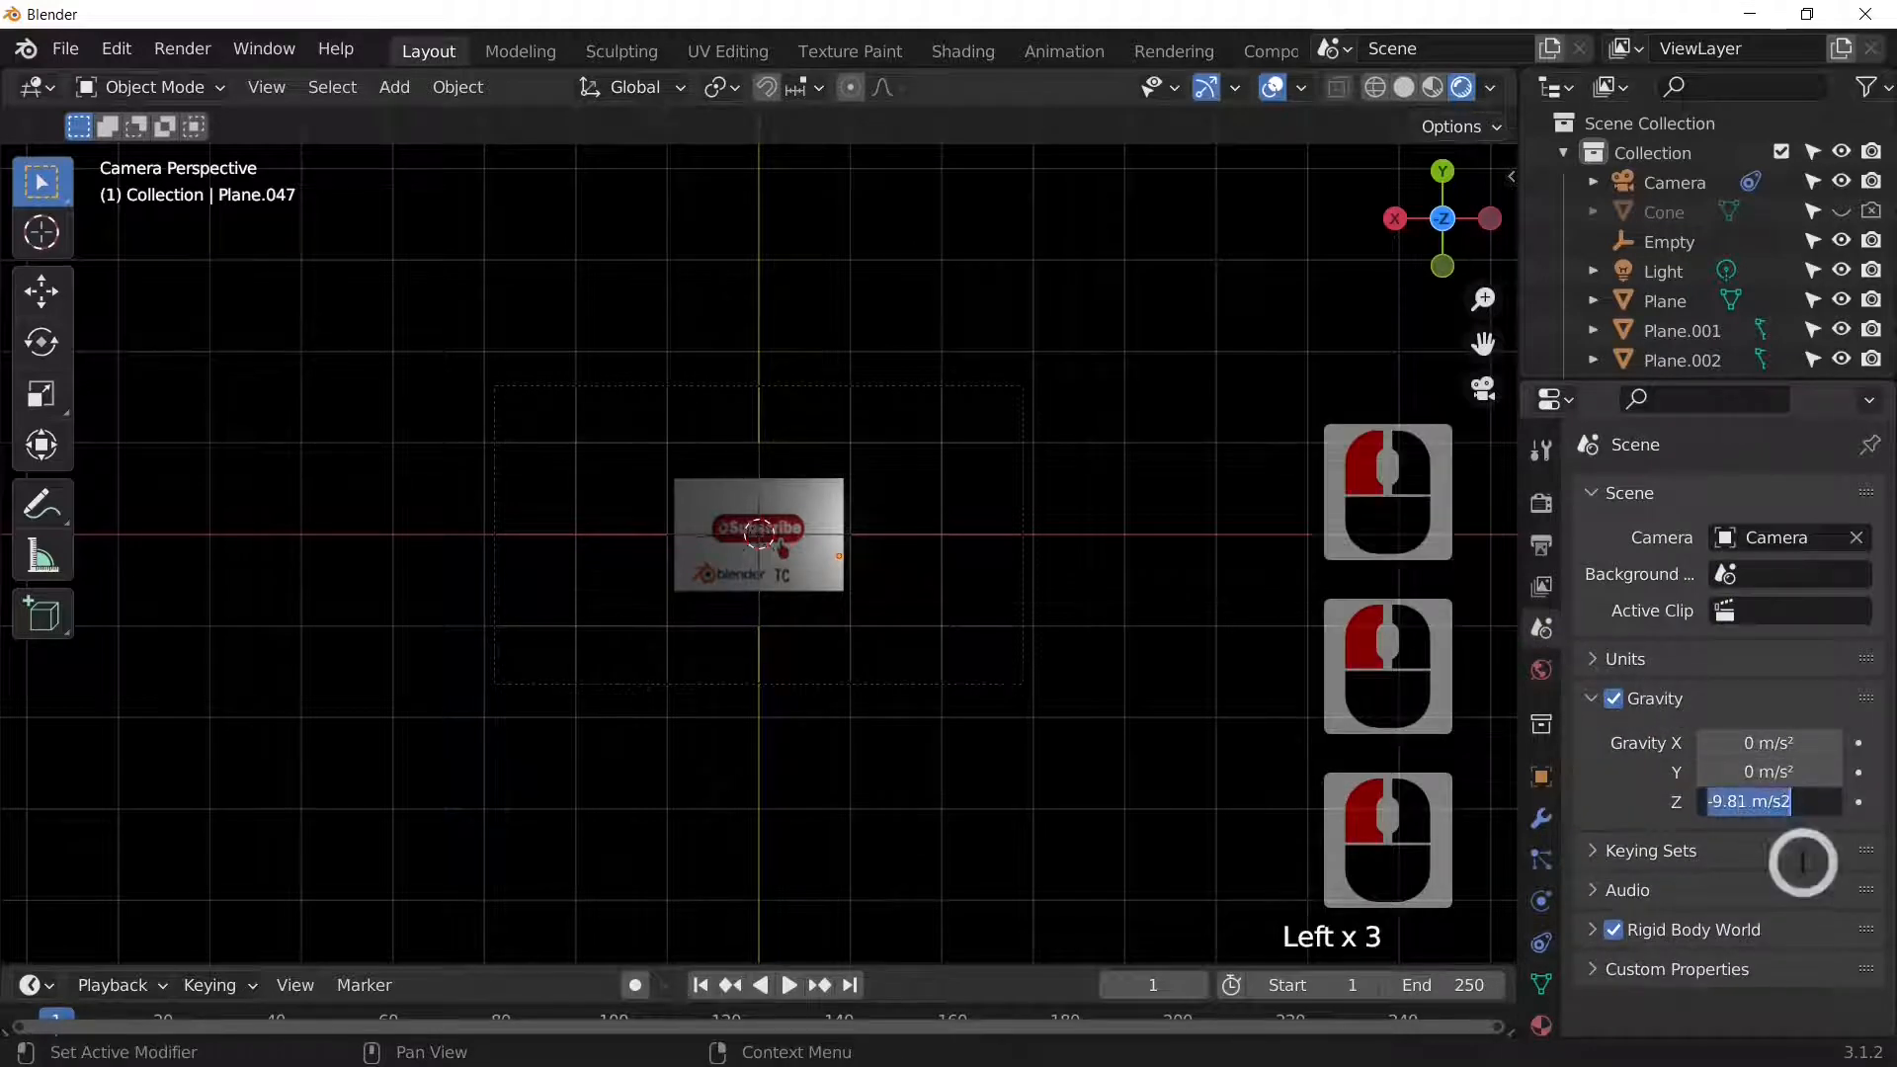
pyautogui.press('BackSpace')
pyautogui.write('-5')
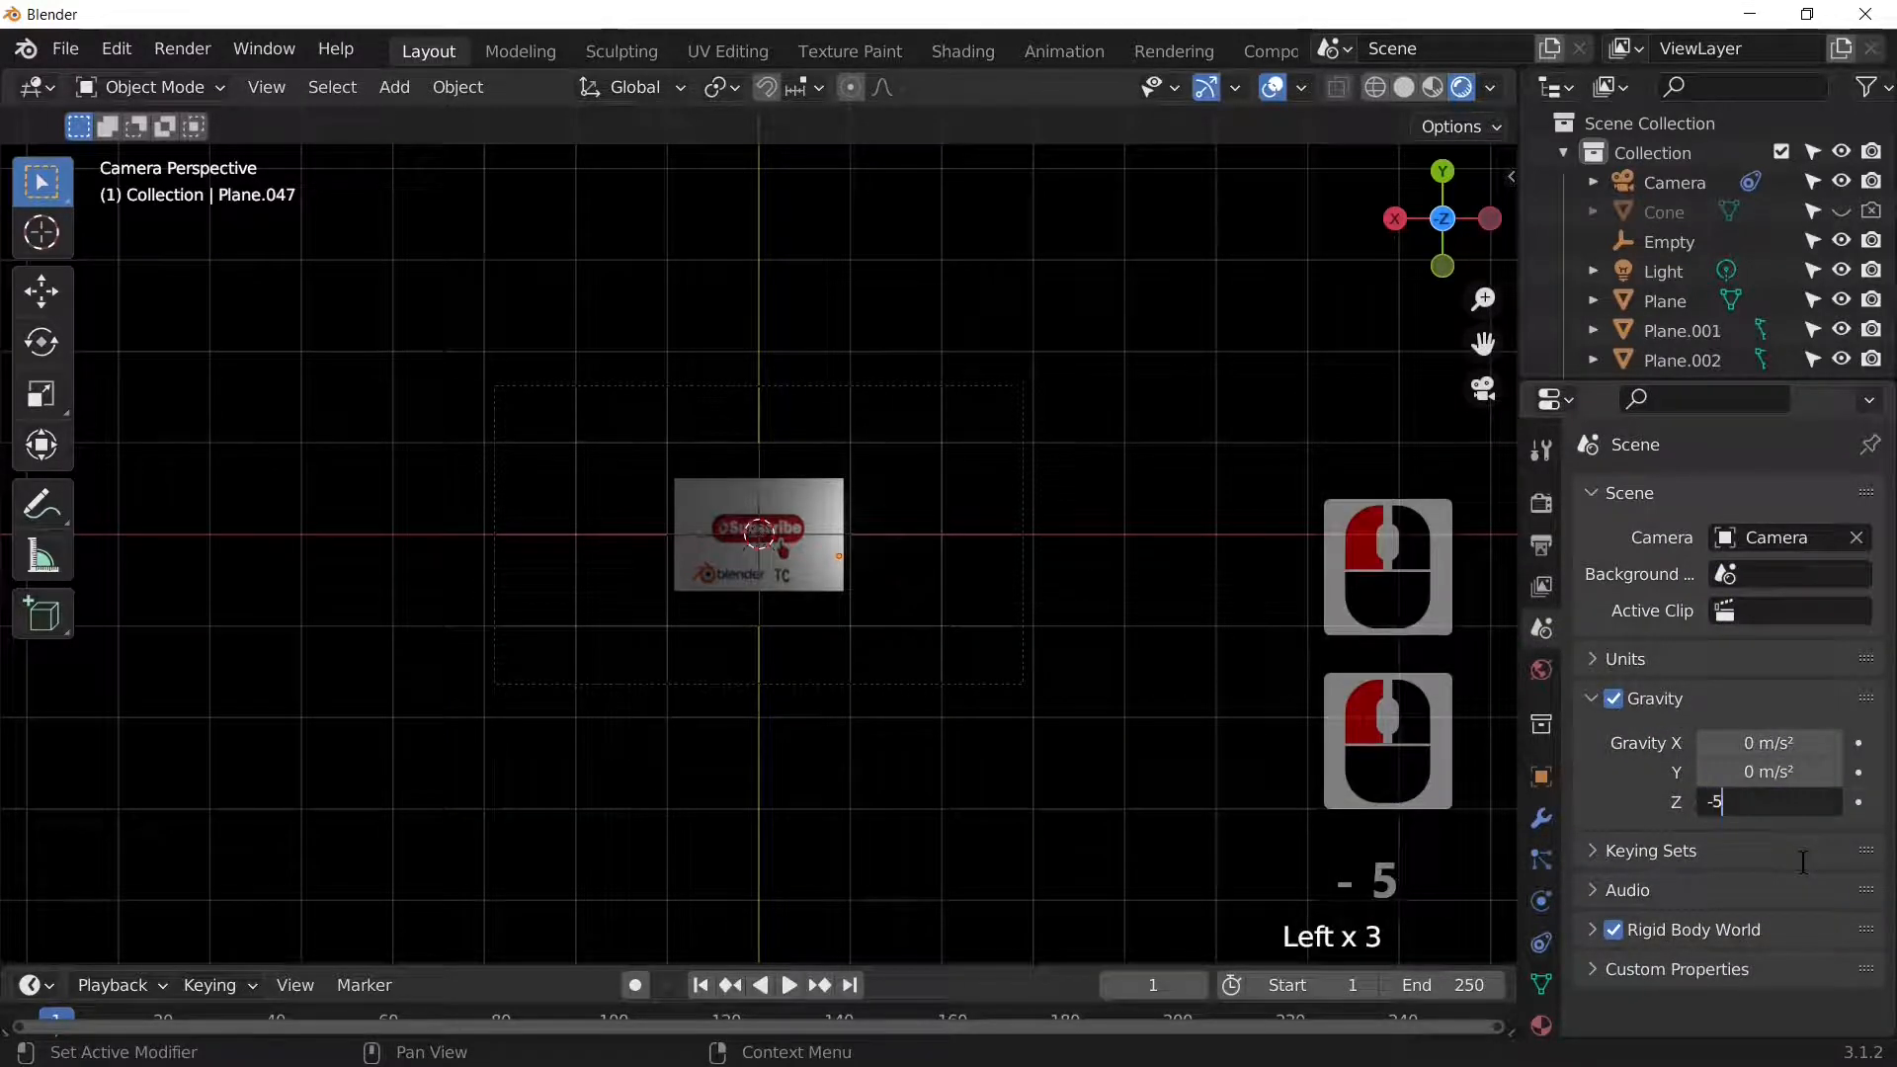
pyautogui.press('Return')
# Step: Replay the slower shatter twice, returning to frame 1 each time
pyautogui.press('space')
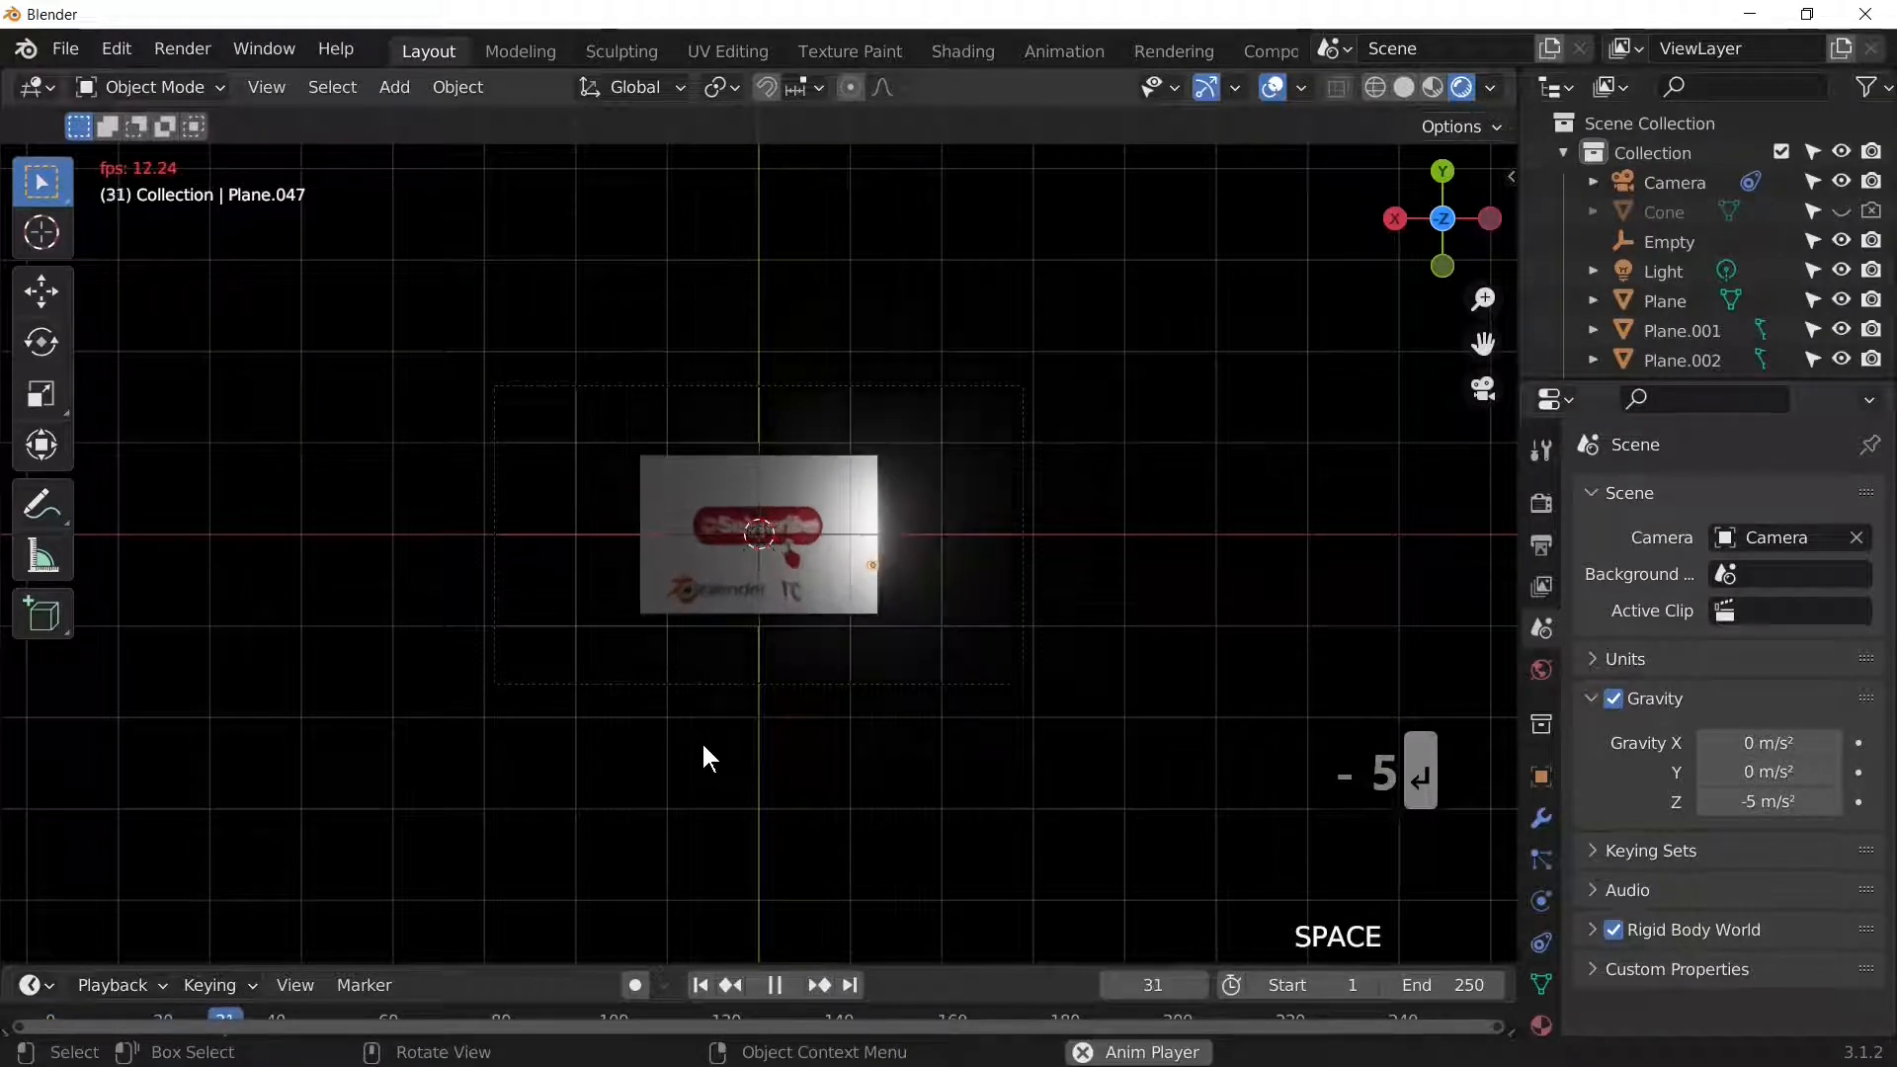
pyautogui.press('space')
pyautogui.press('space')
pyautogui.press('space')
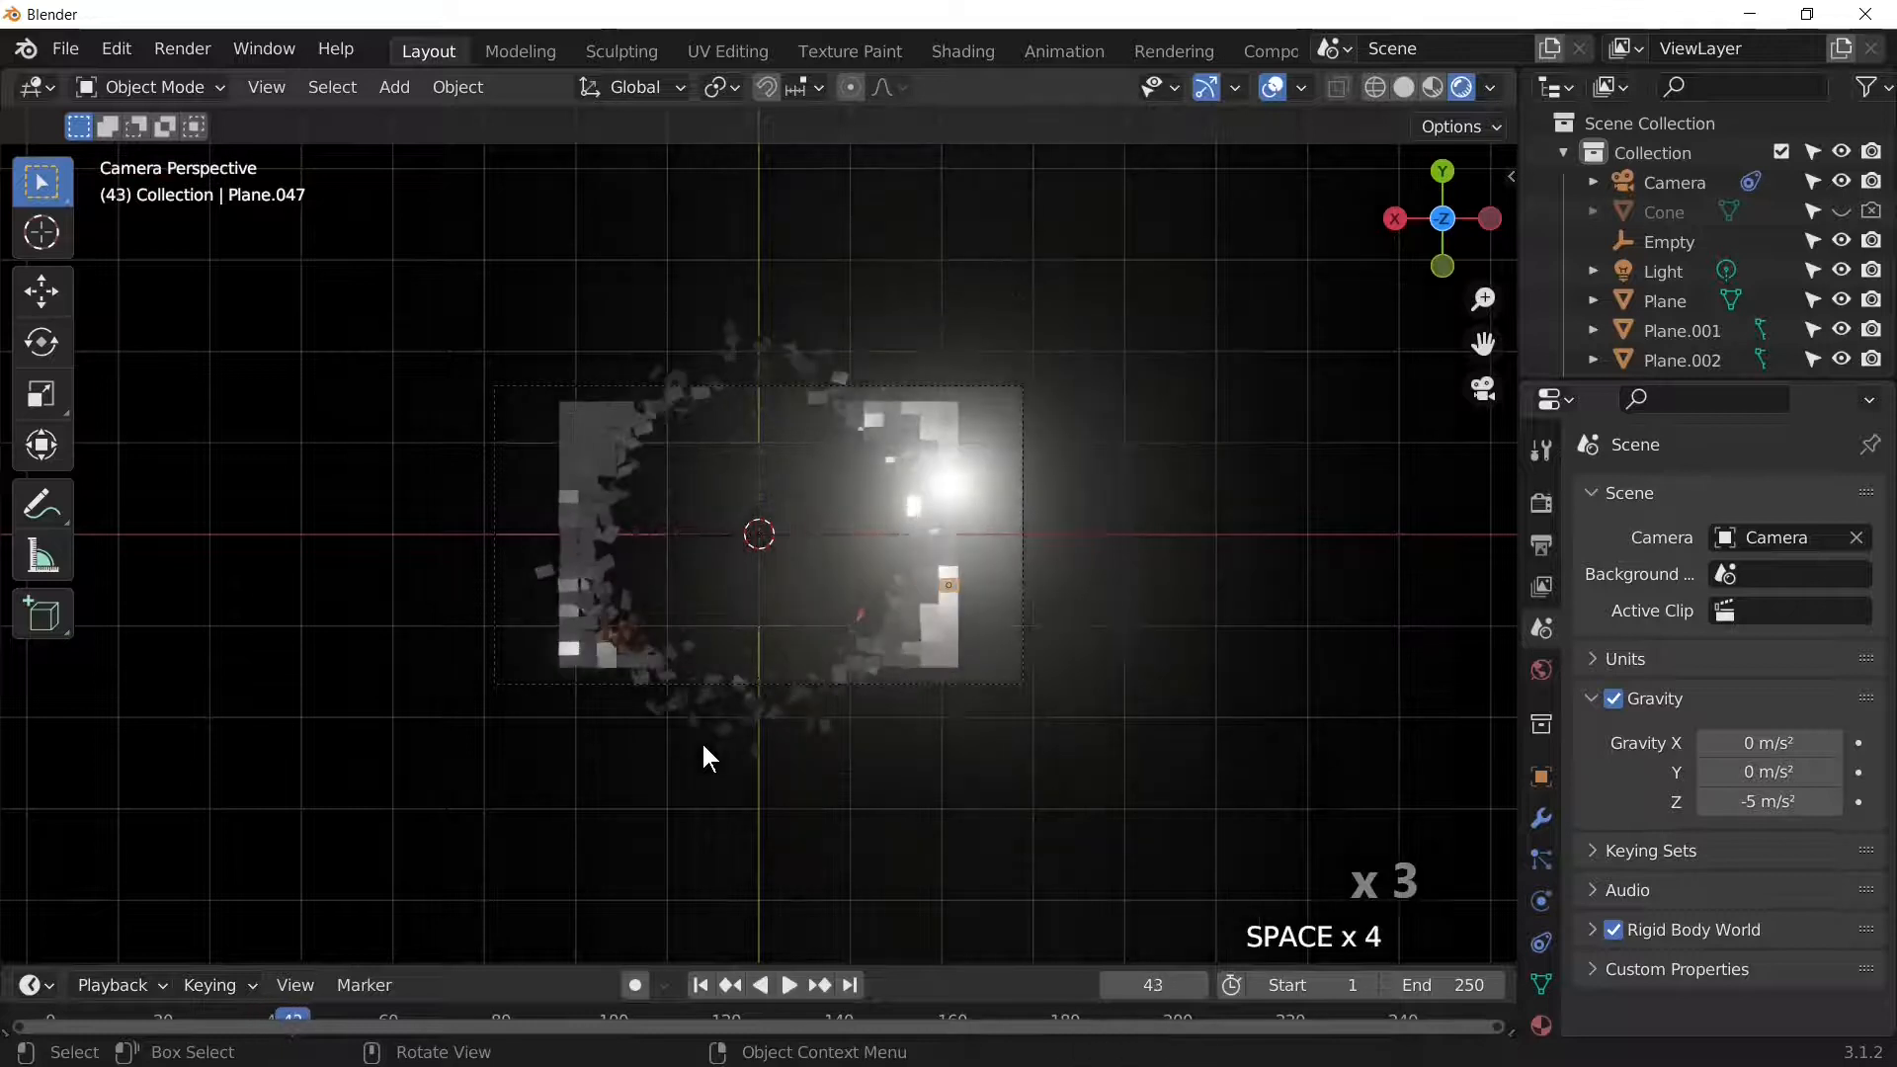
pyautogui.press('space')
pyautogui.press('space')
pyautogui.press('space')
pyautogui.press('space')
pyautogui.hotkey('shift', 'Left')
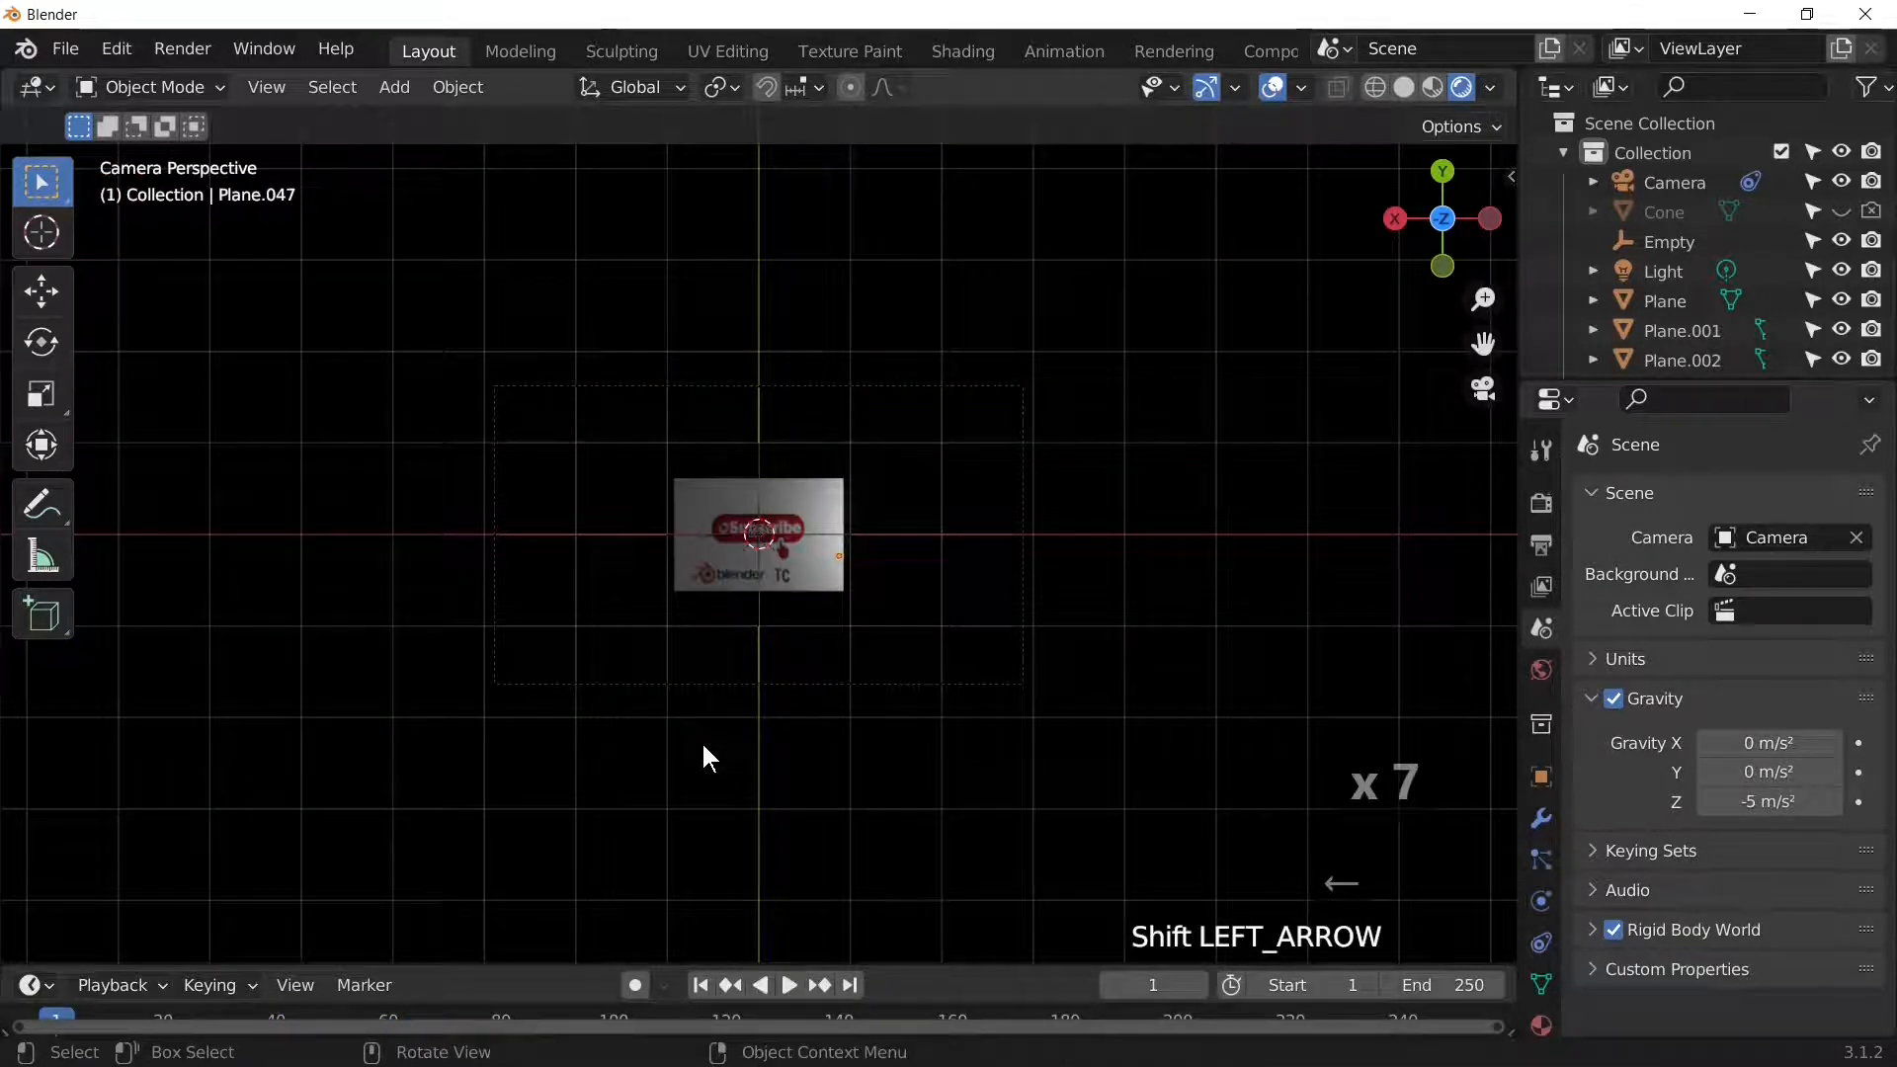
pyautogui.press('space')
pyautogui.press('space')
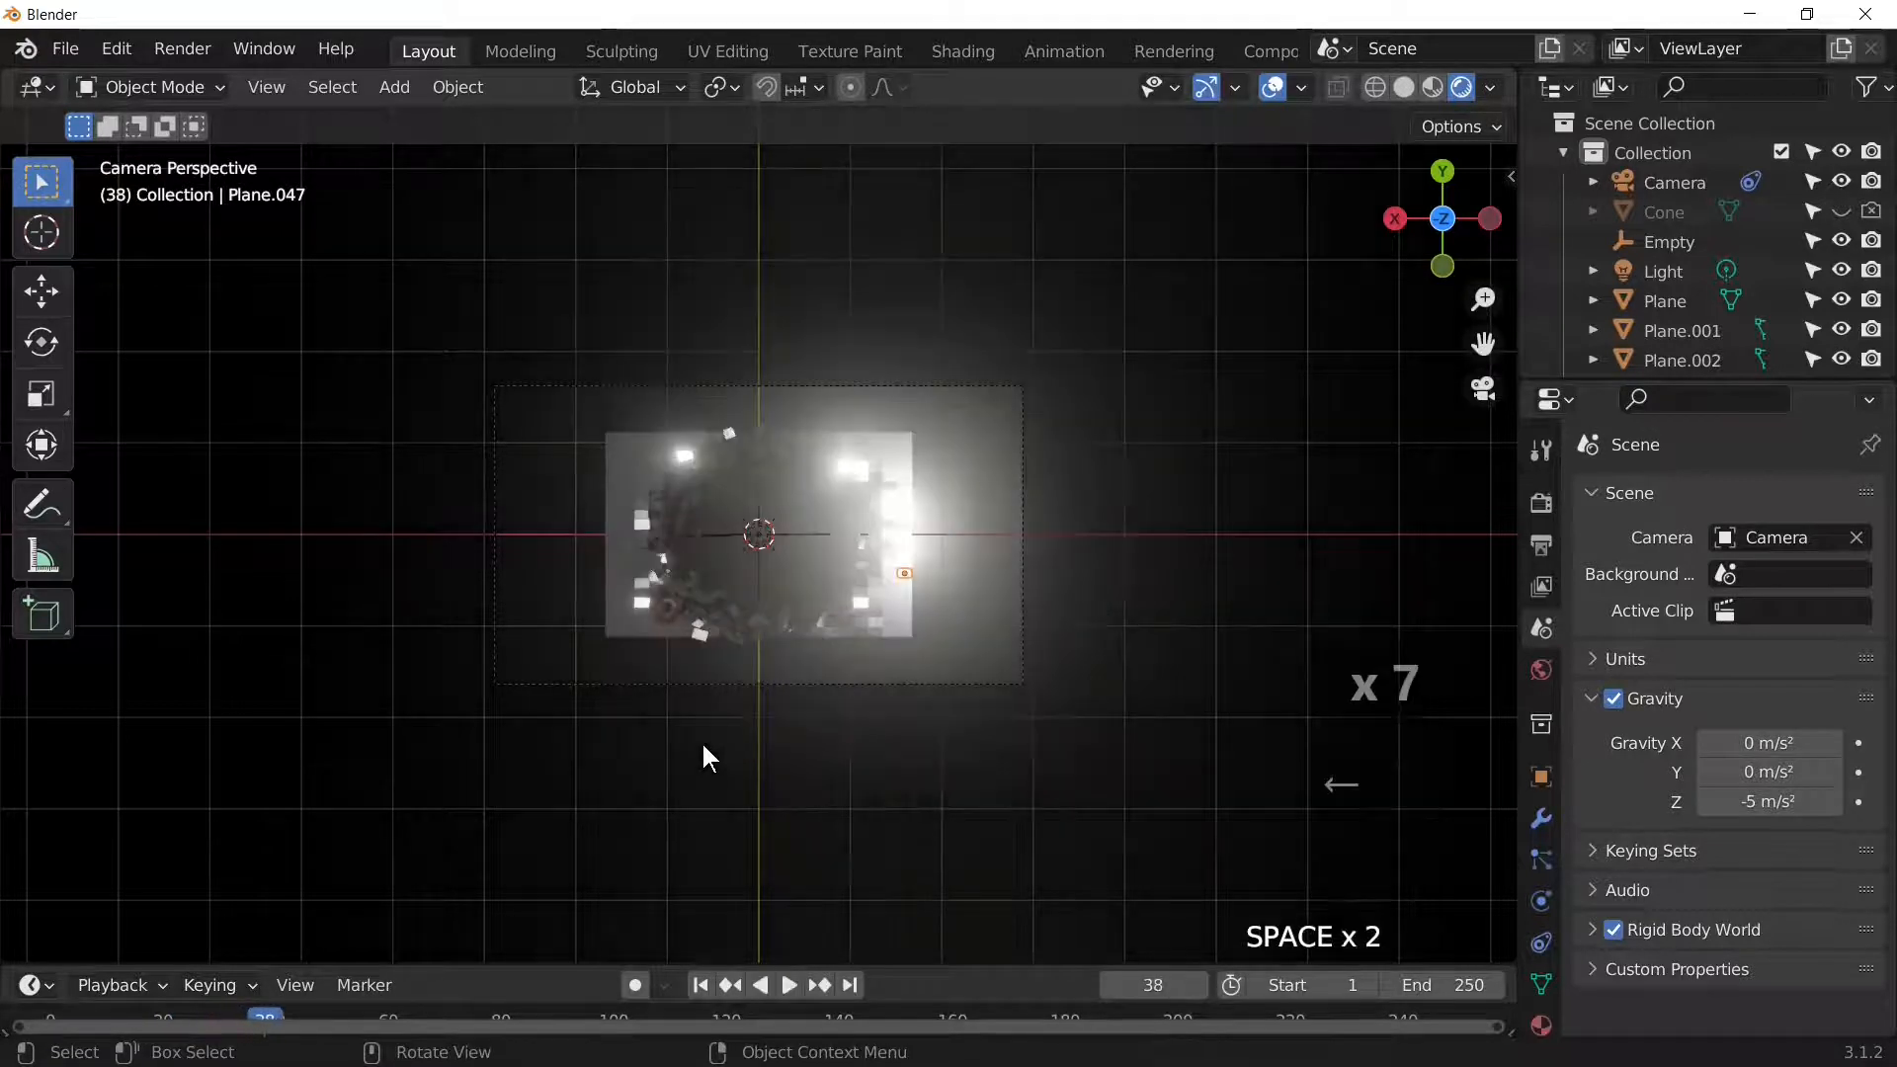
pyautogui.press('space')
pyautogui.press('space')
pyautogui.press('space')
pyautogui.press('space')
pyautogui.press('space')
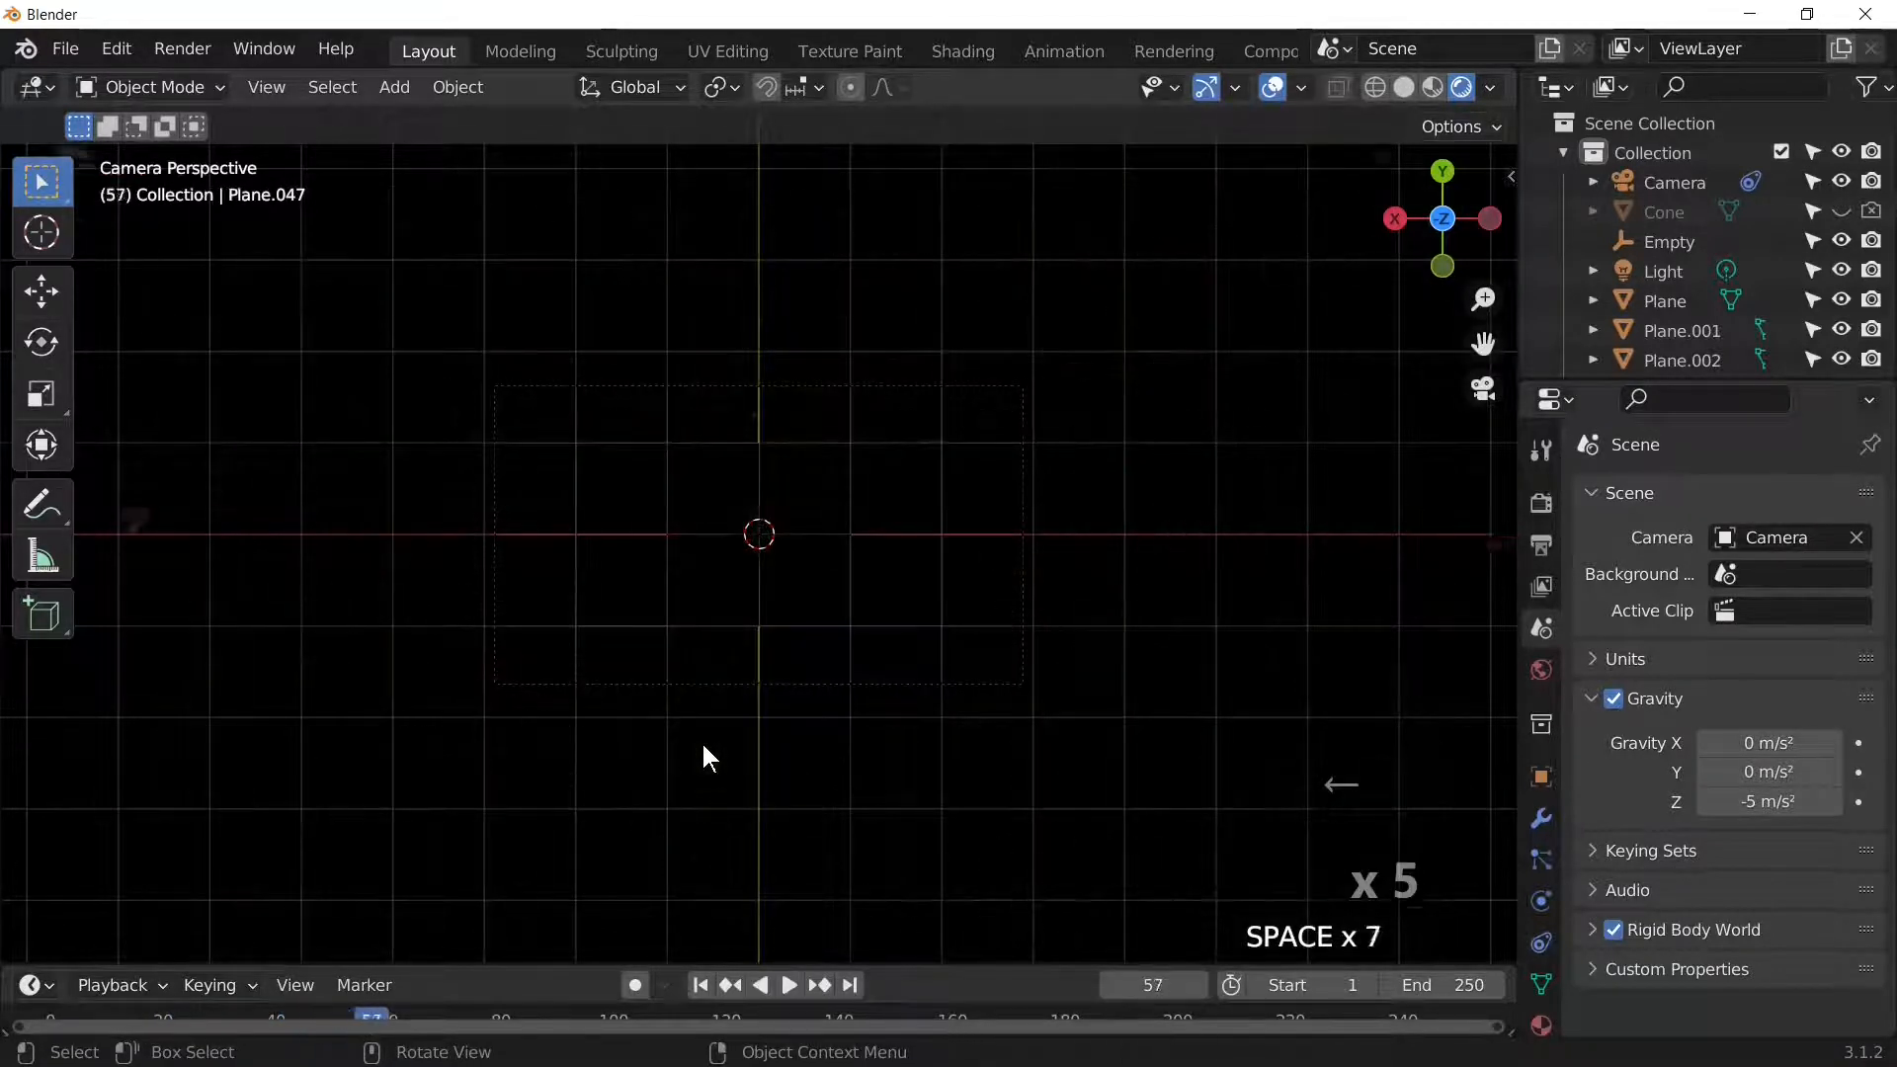
pyautogui.hotkey('shift', 'Left')
pyautogui.scroll(-3, 705, 748)
pyautogui.moveTo(705, 755); pyautogui.dragTo(784, 435, button='middle')
# Step: Unhide the Cone in the Outliner and select it
pyautogui.click(784, 425)
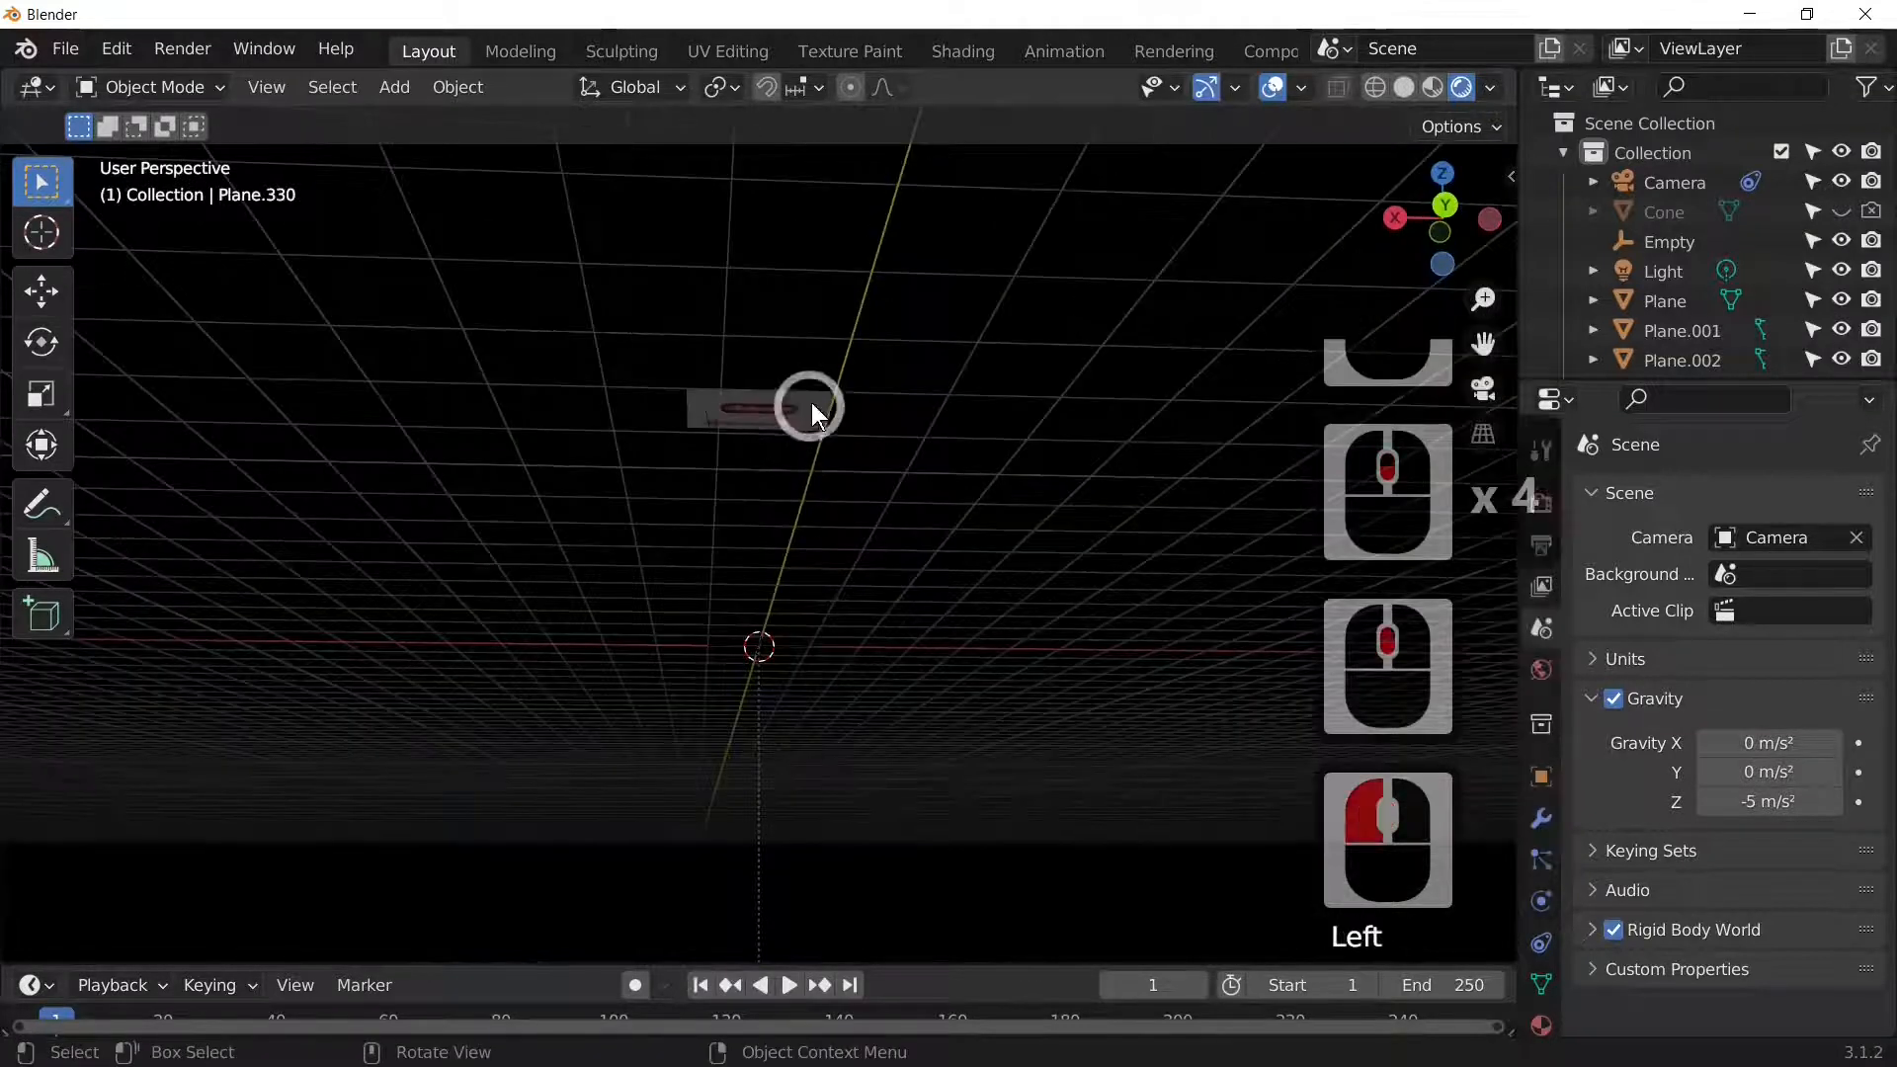
pyautogui.scroll(-2, 817, 691)
pyautogui.moveTo(837, 778); pyautogui.dragTo(884, 762, button='middle')
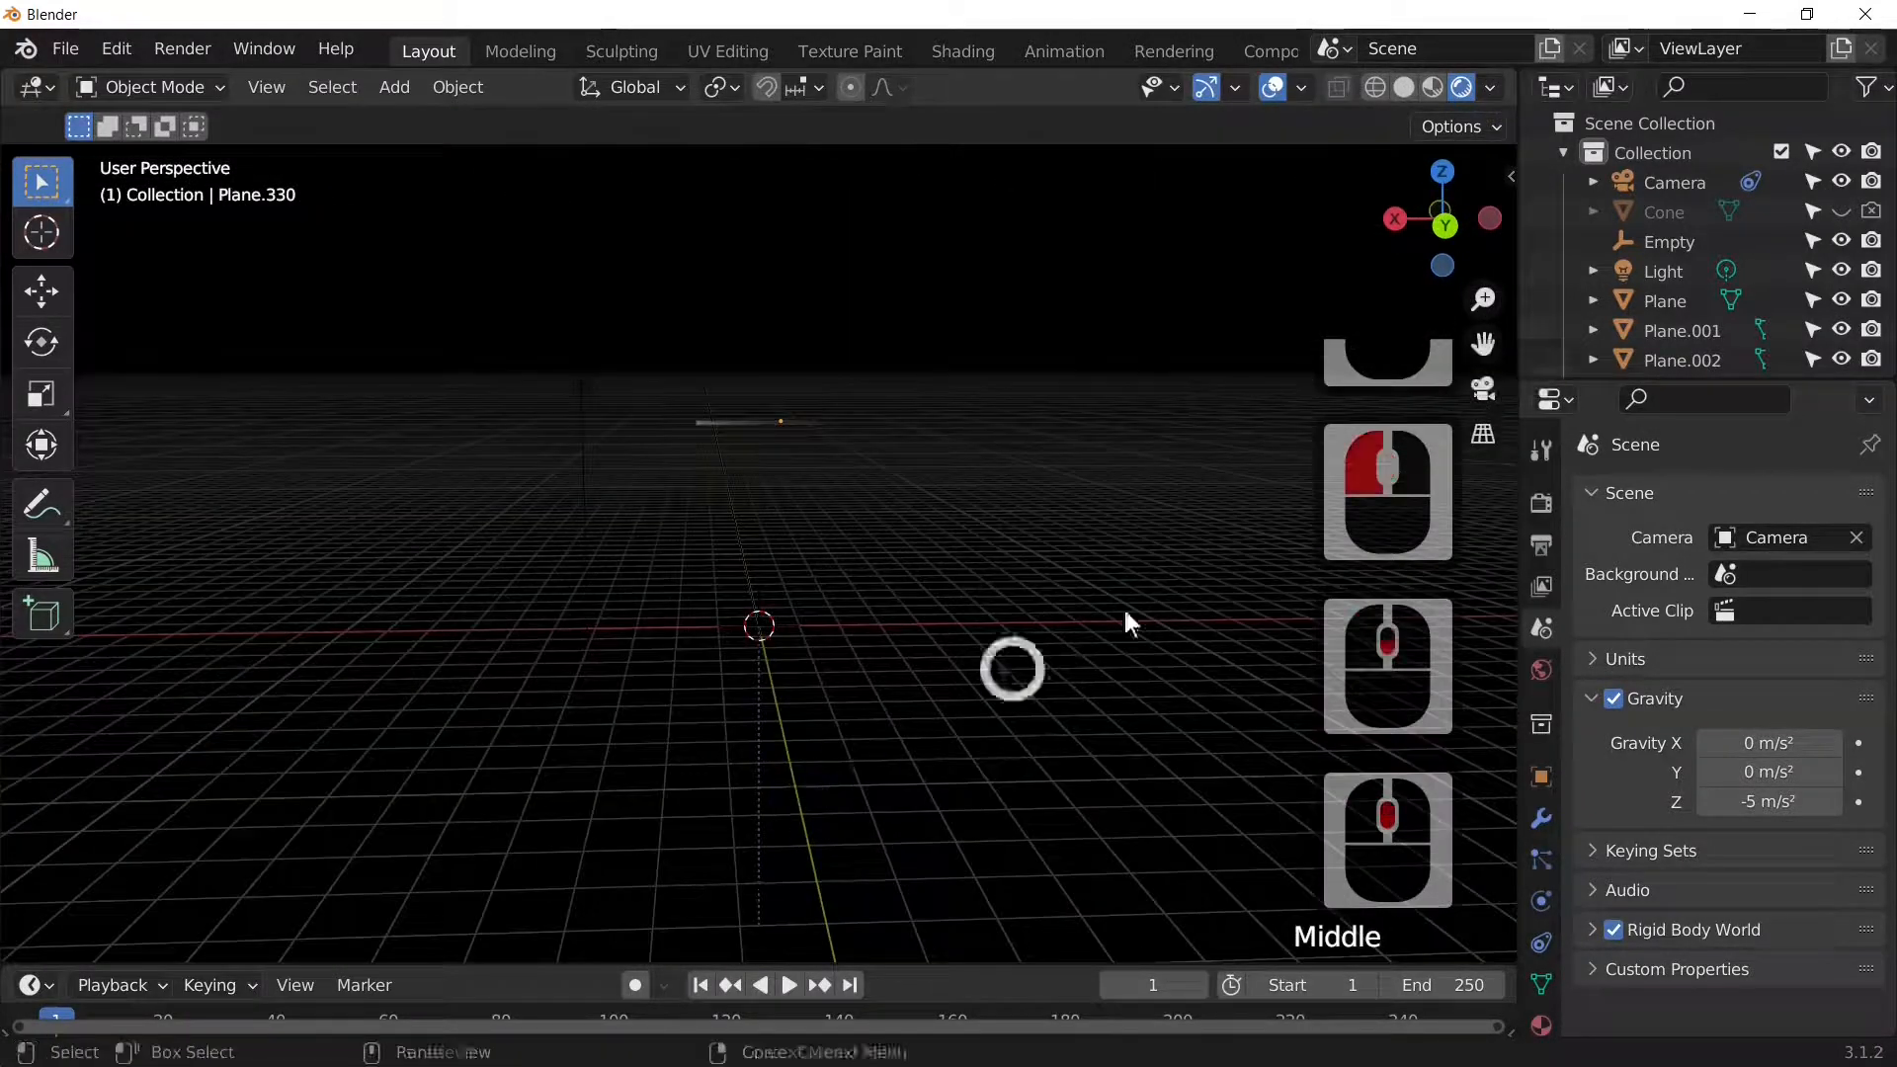
pyautogui.click(1839, 211)
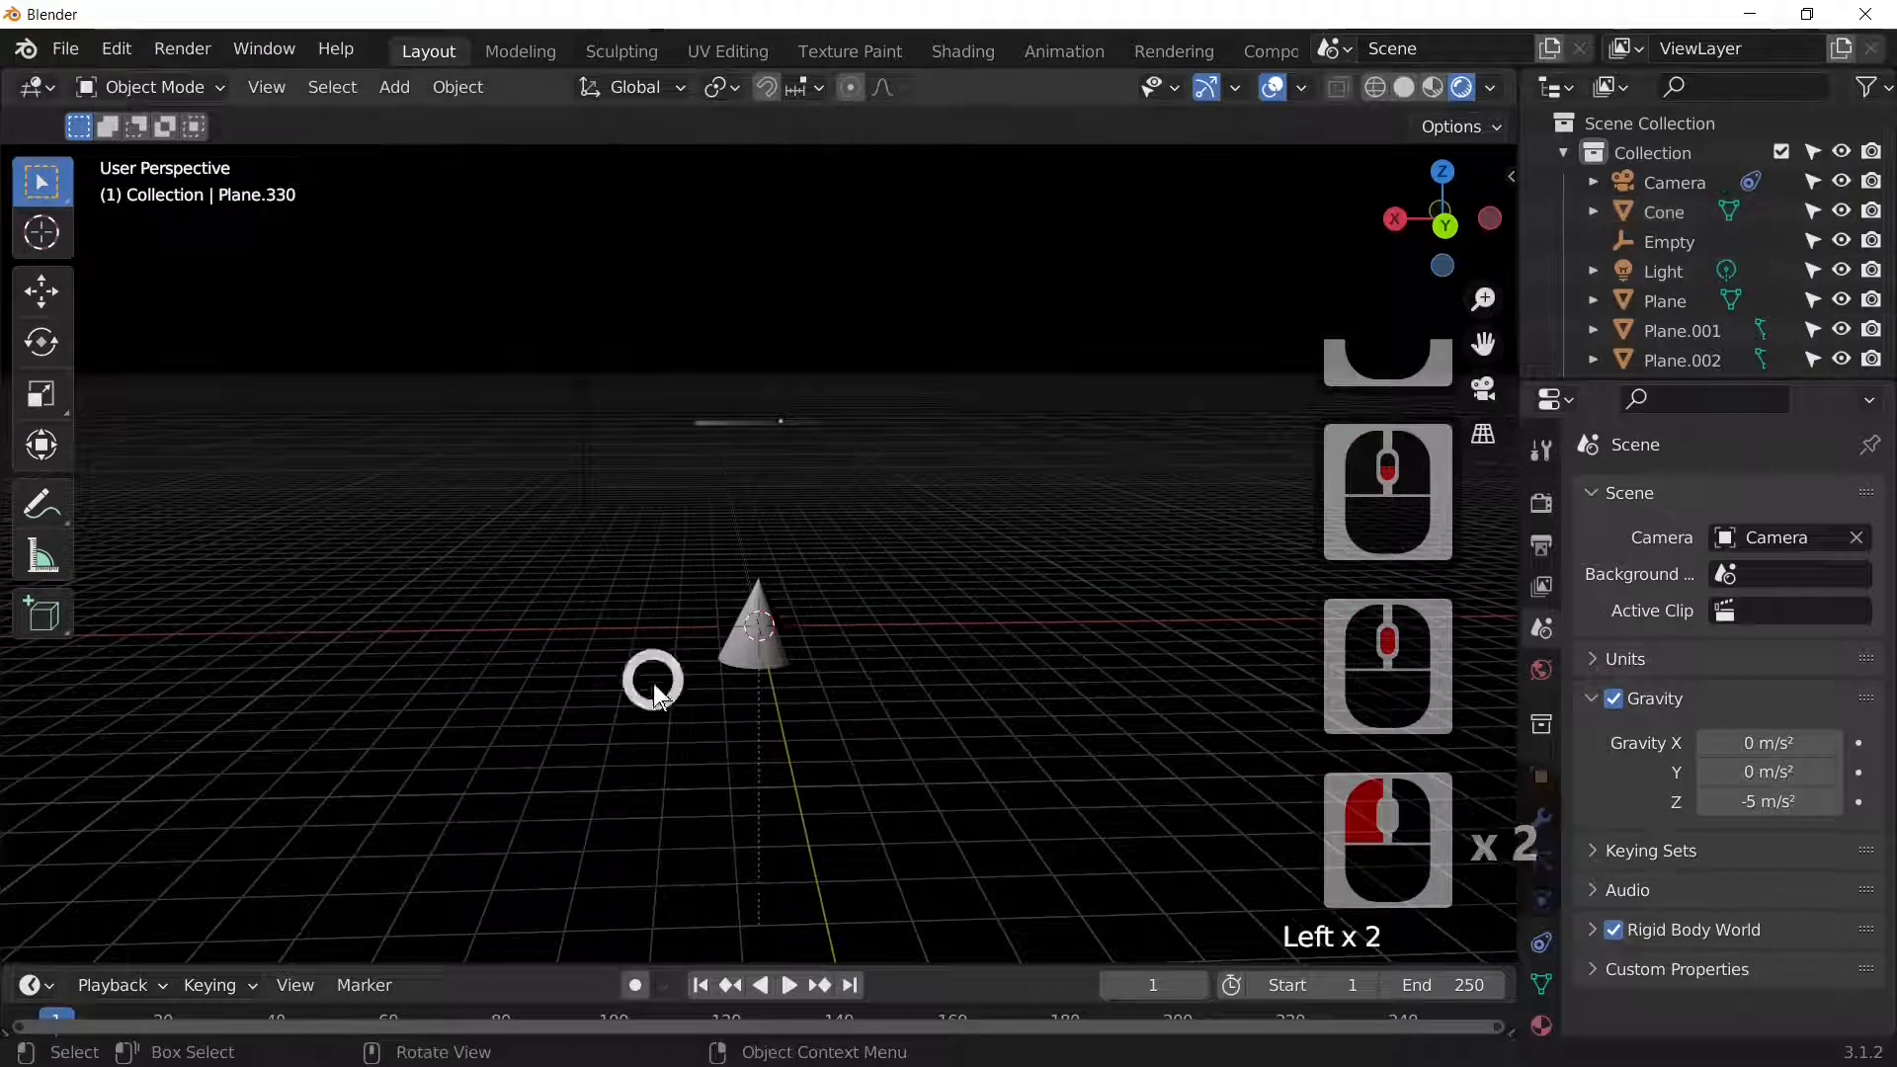
pyautogui.click(783, 640)
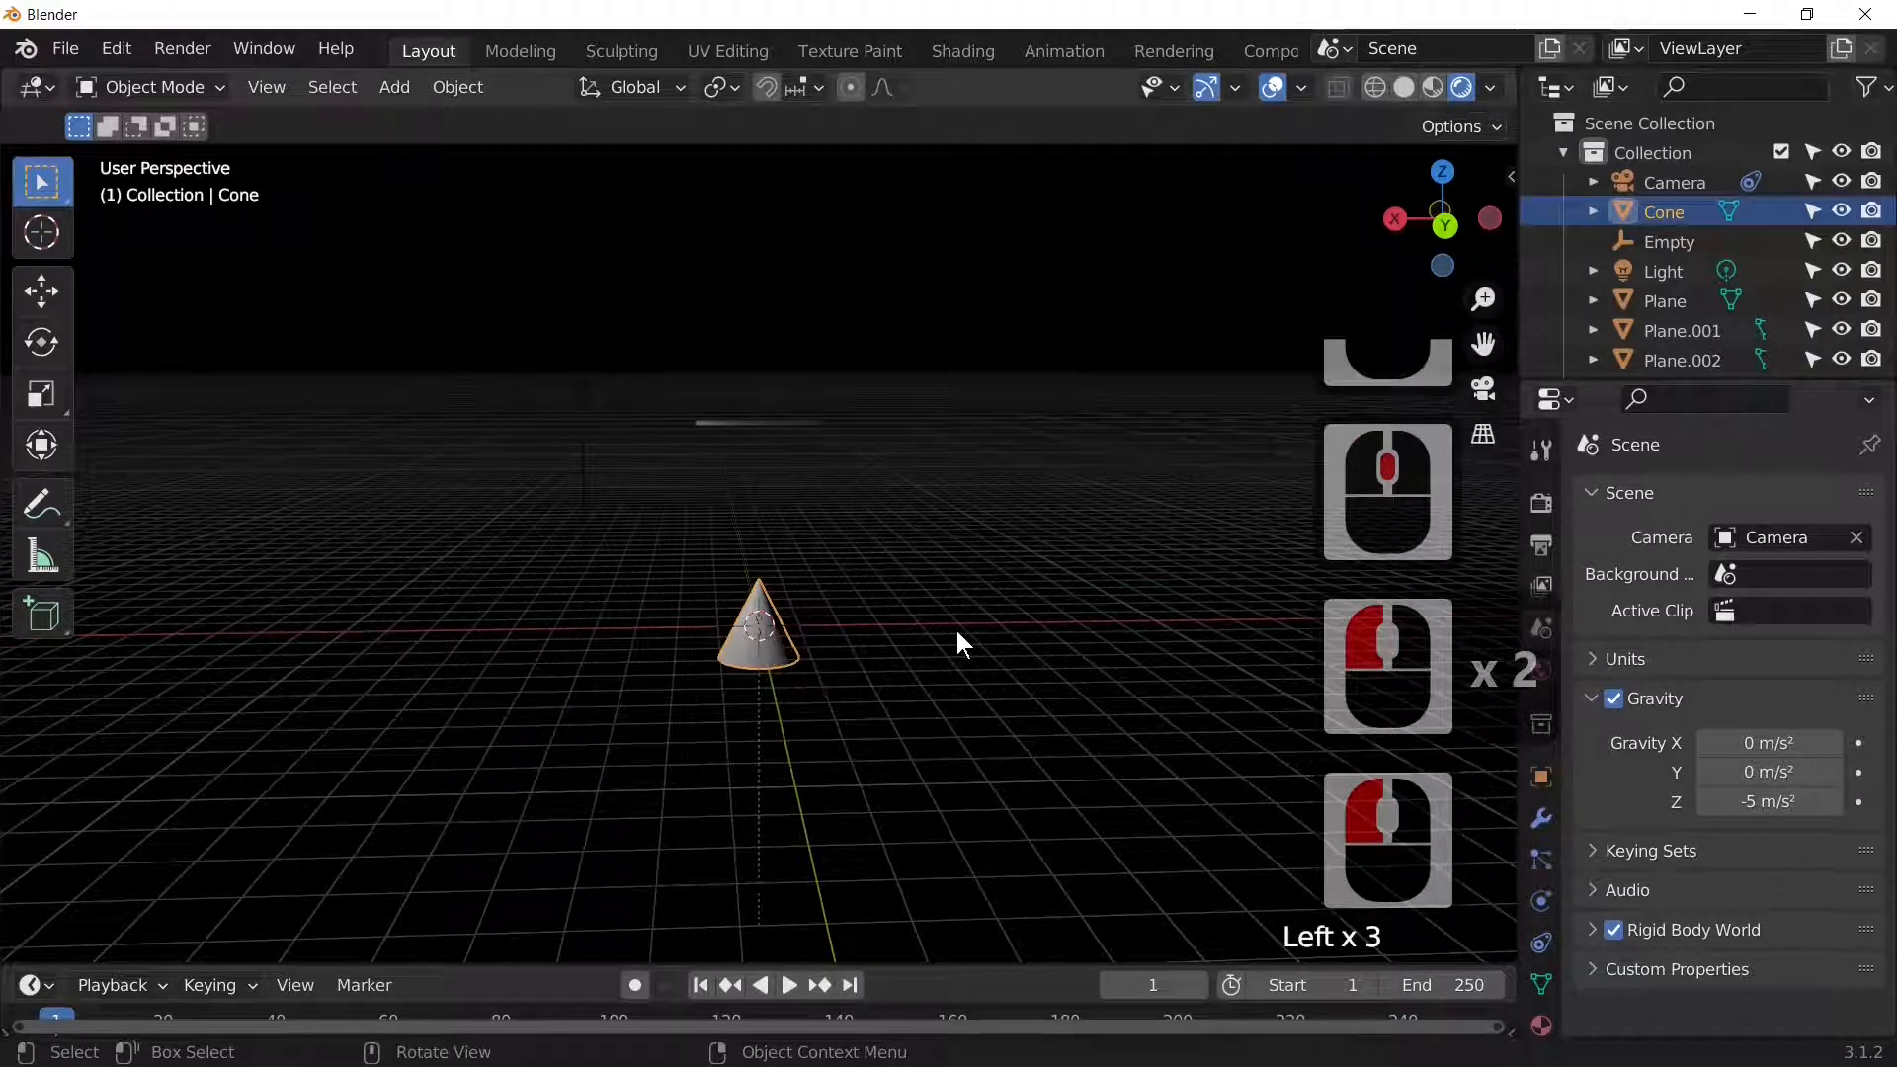
# Step: Scale the Cone up to 1.926, then flatten it to 0.419 along Z
pyautogui.press('s')
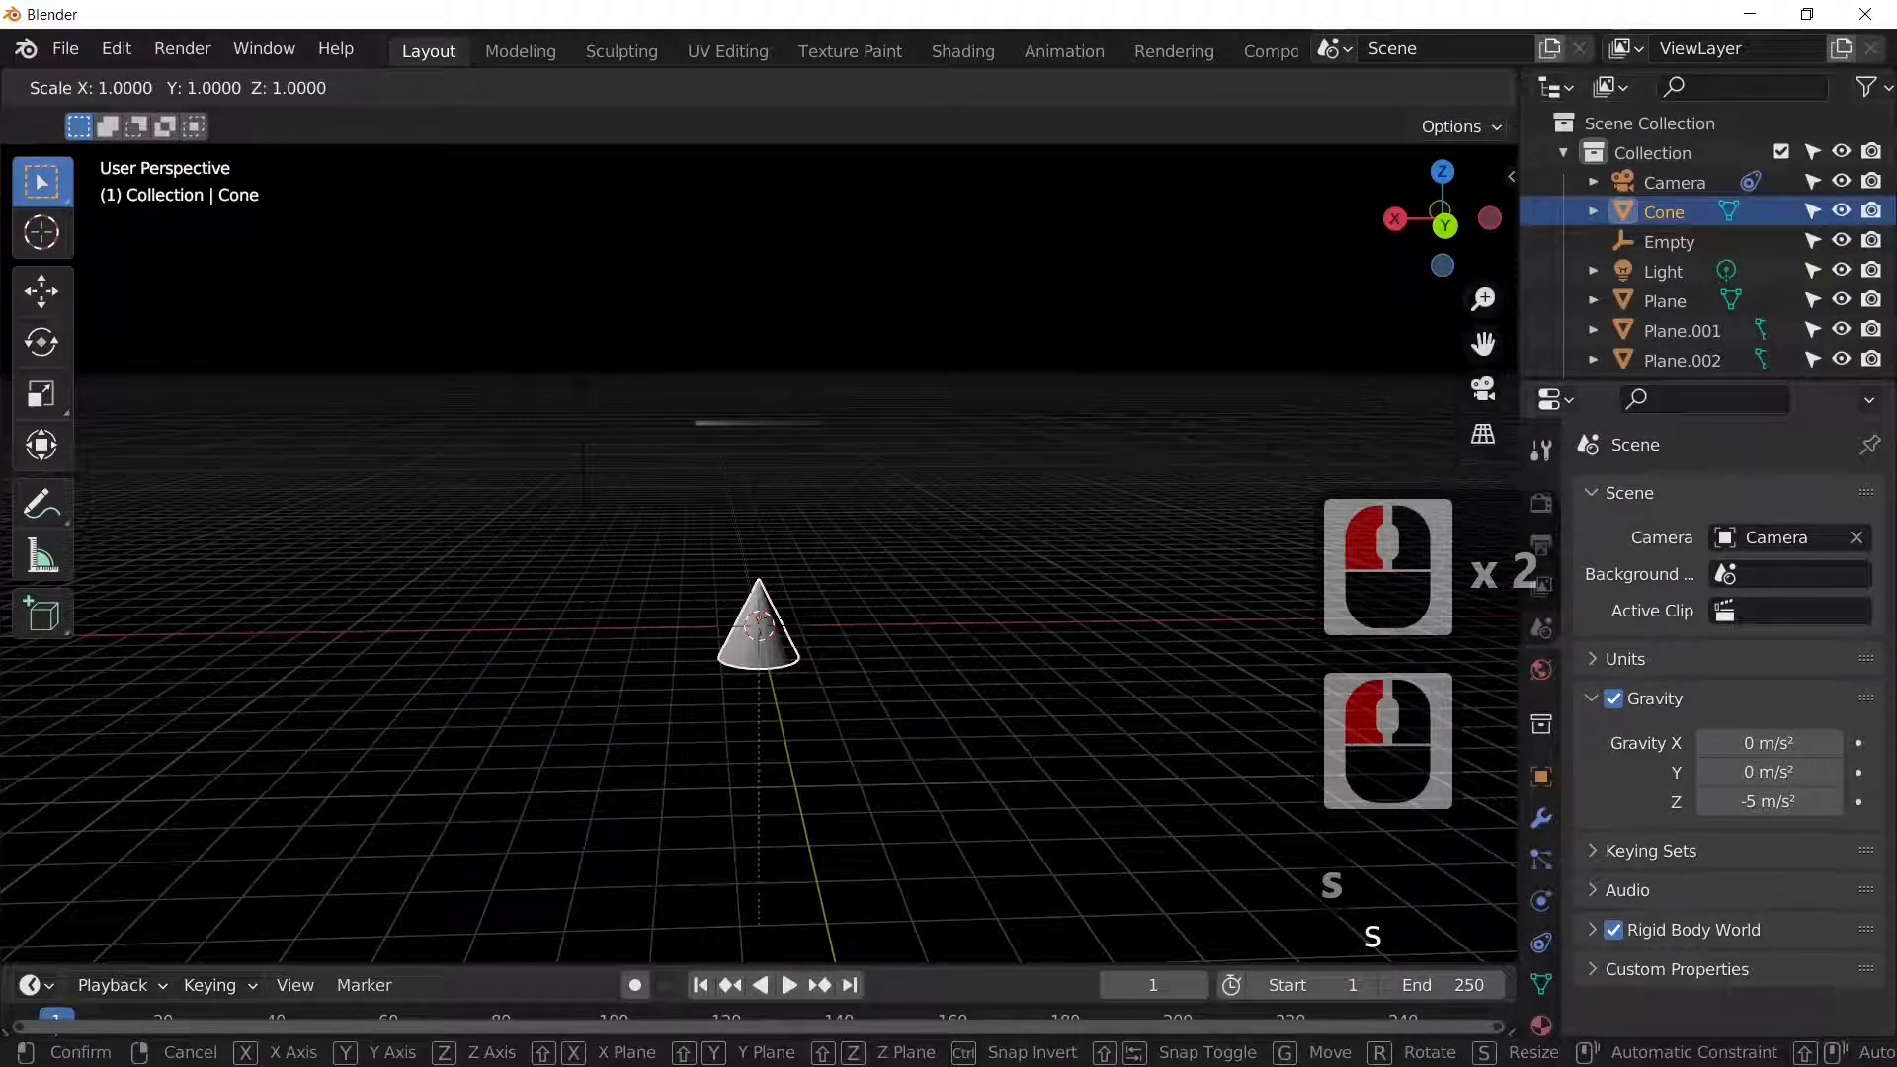
pyautogui.click(1140, 609)
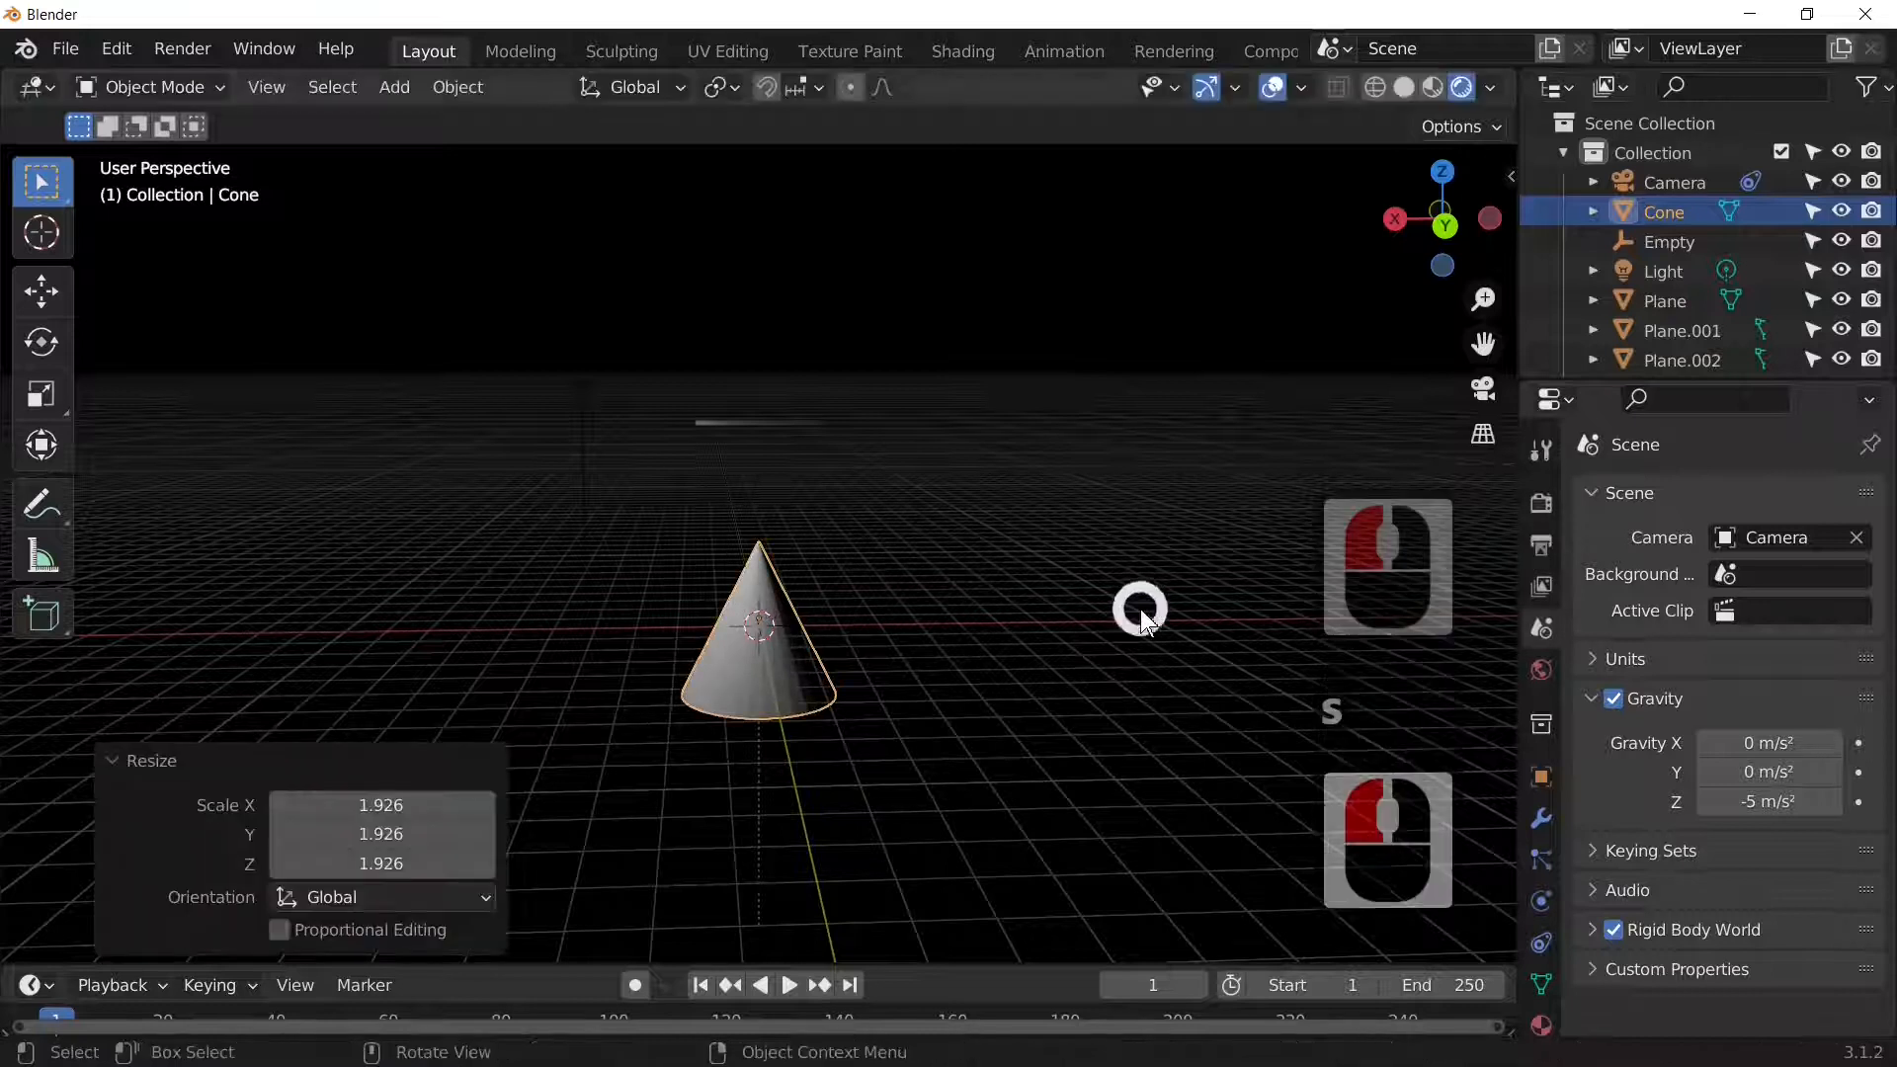
pyautogui.press('s')
pyautogui.press('z')
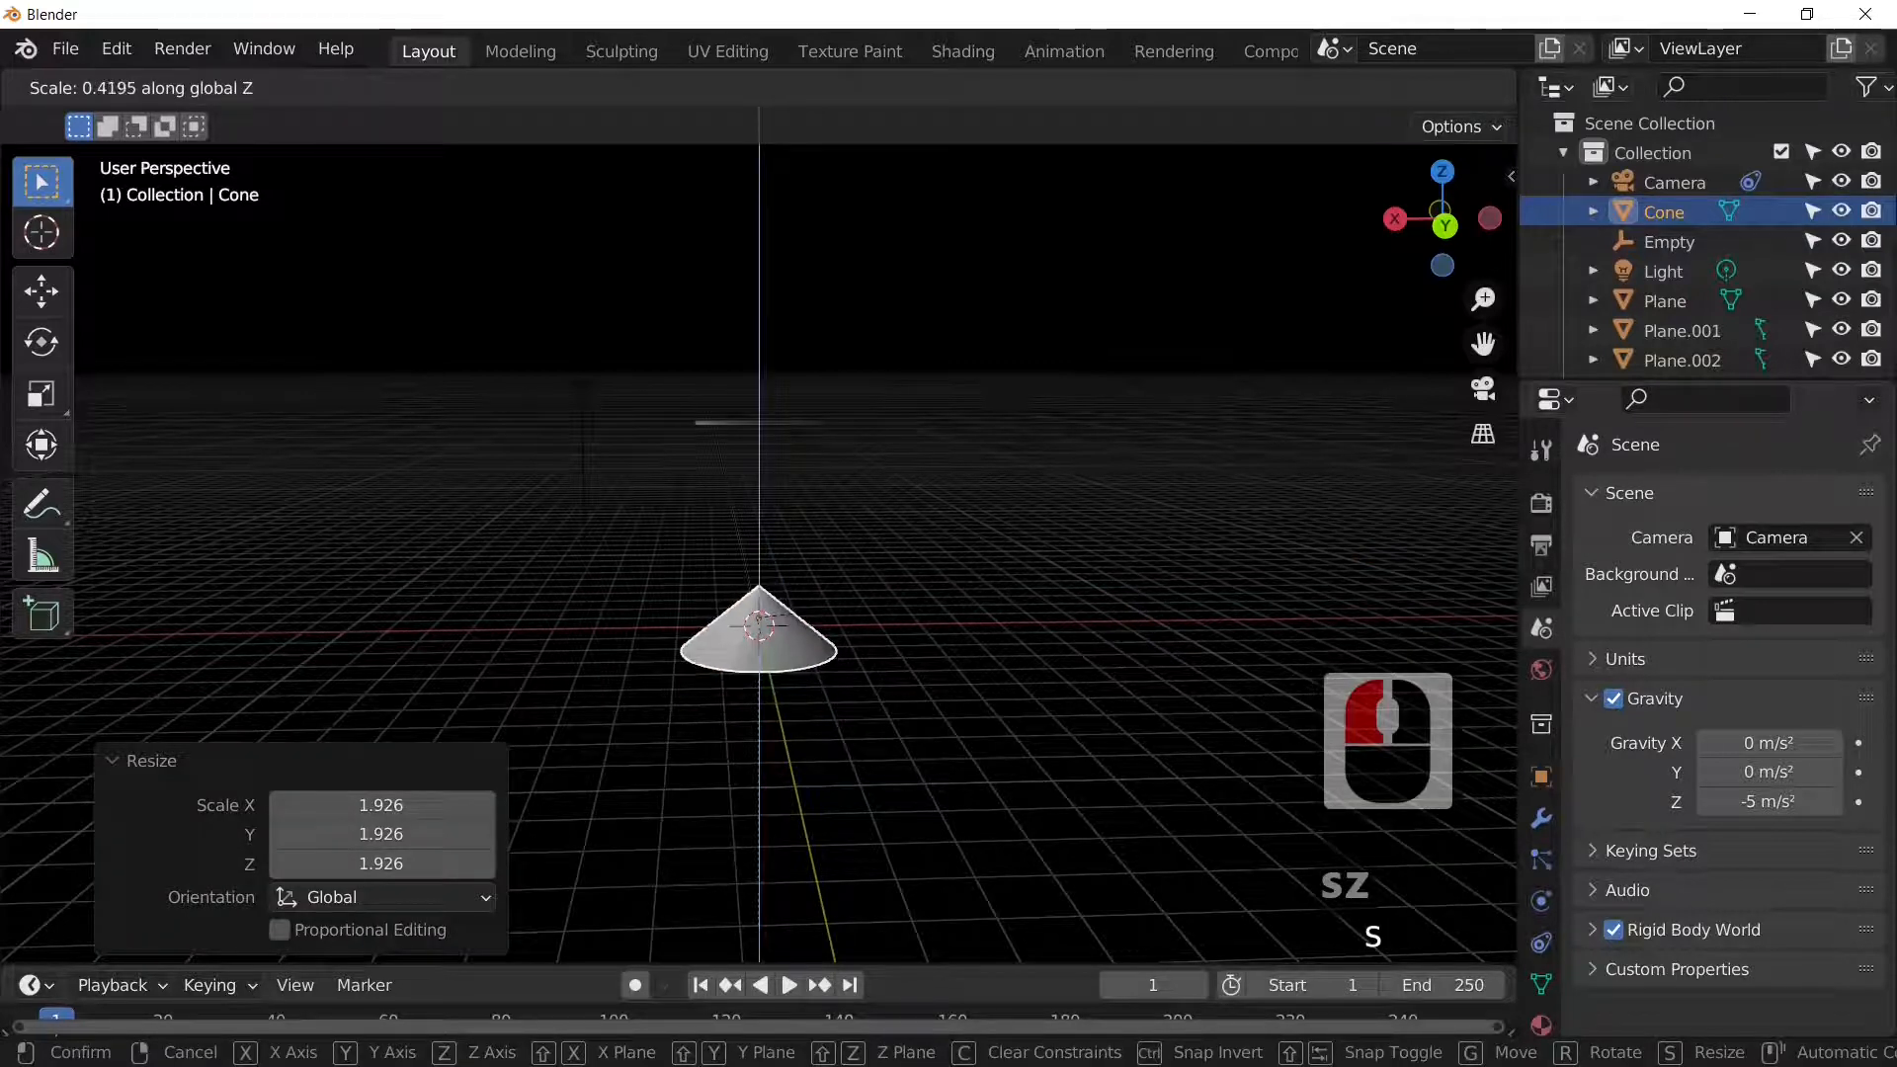
pyautogui.click(910, 600)
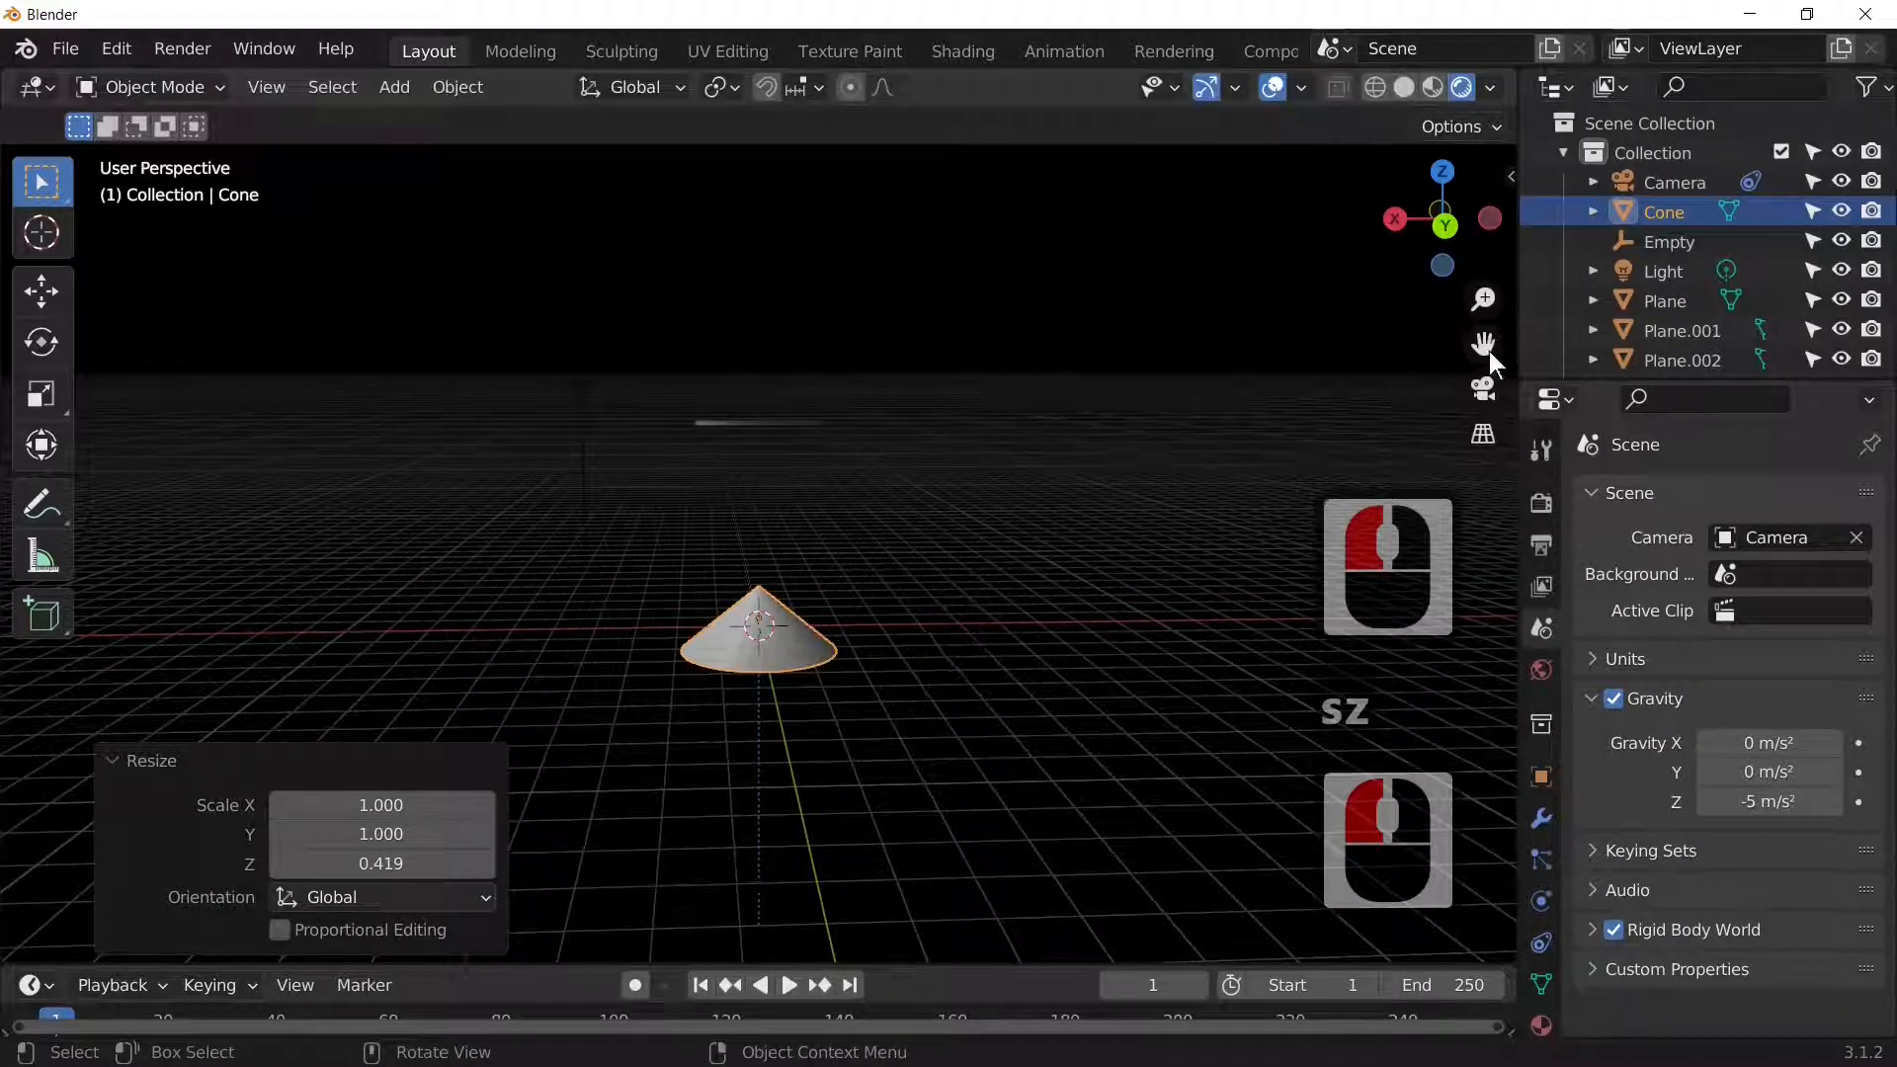
# Step: Hide the Cone again and play the animation through the camera view
pyautogui.click(1841, 211)
pyautogui.click(1530, 301)
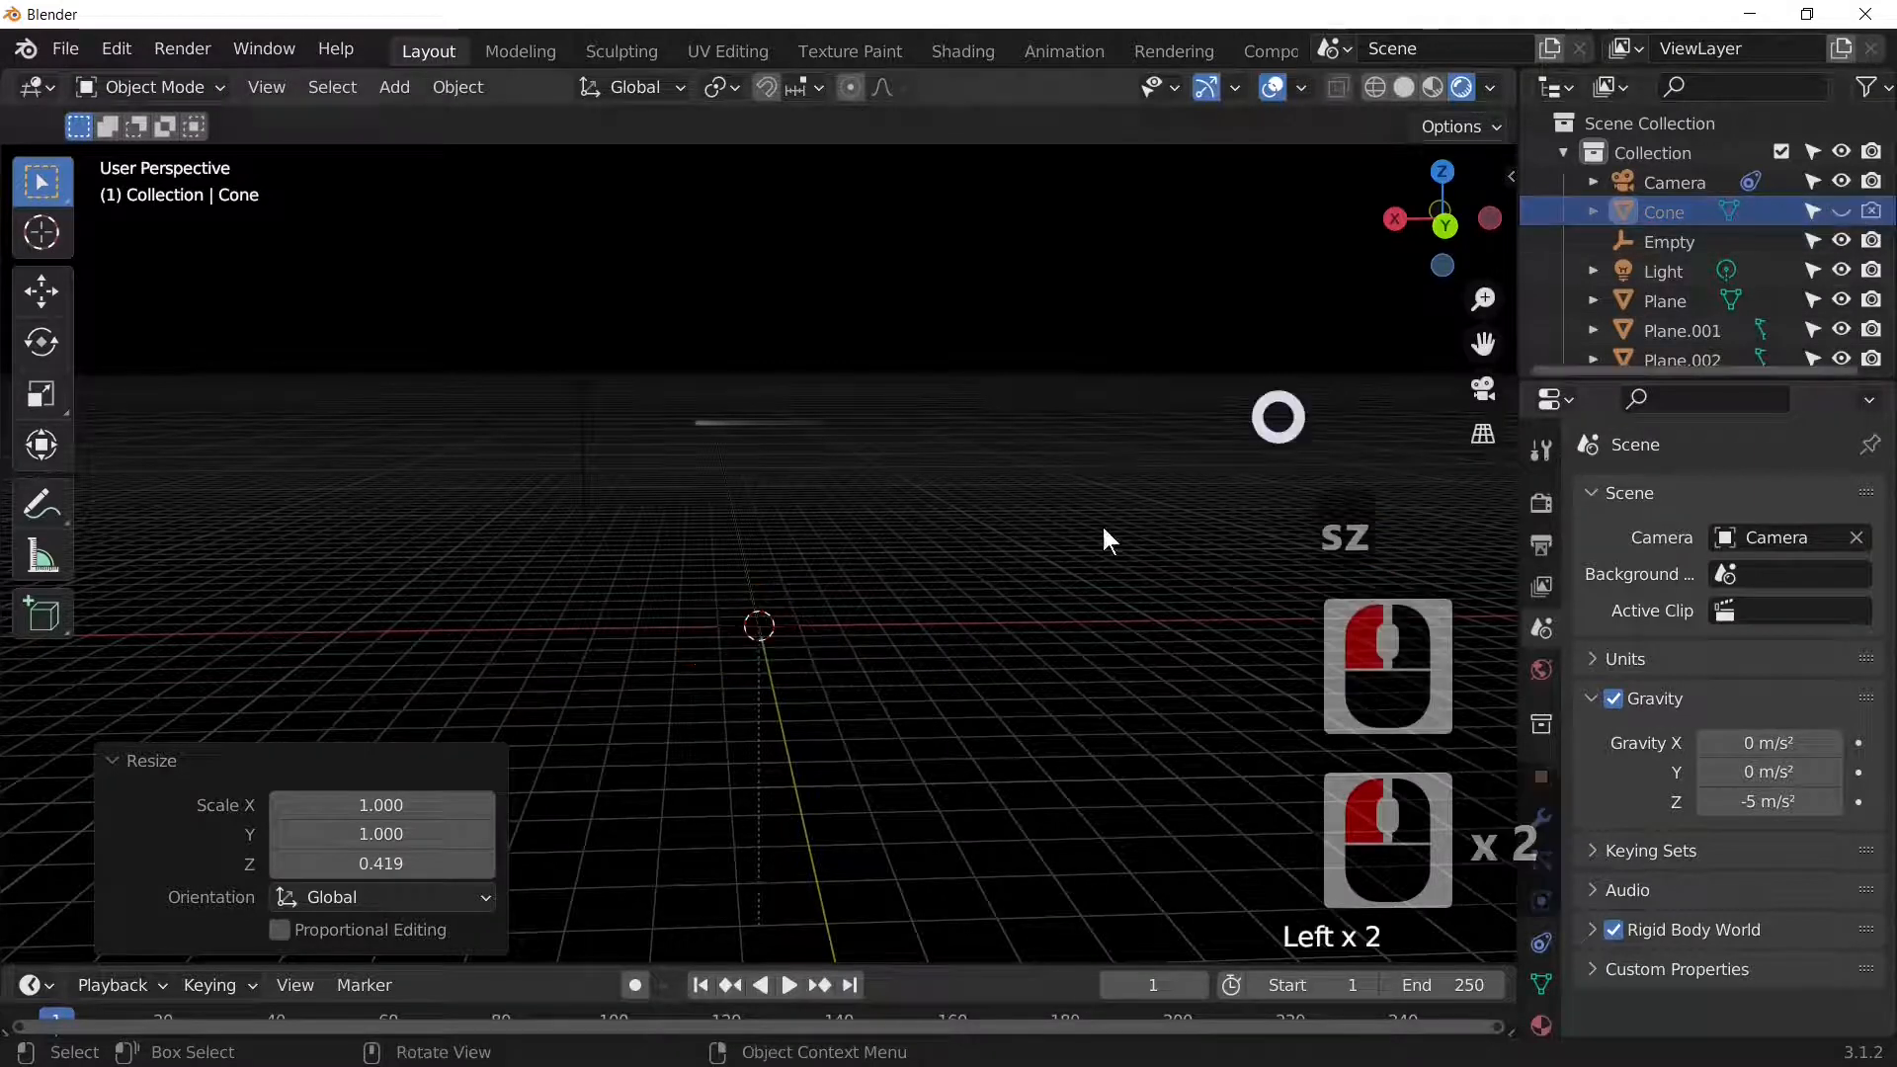
pyautogui.moveTo(1003, 728); pyautogui.dragTo(999, 589, button='middle')
pyautogui.press('0')
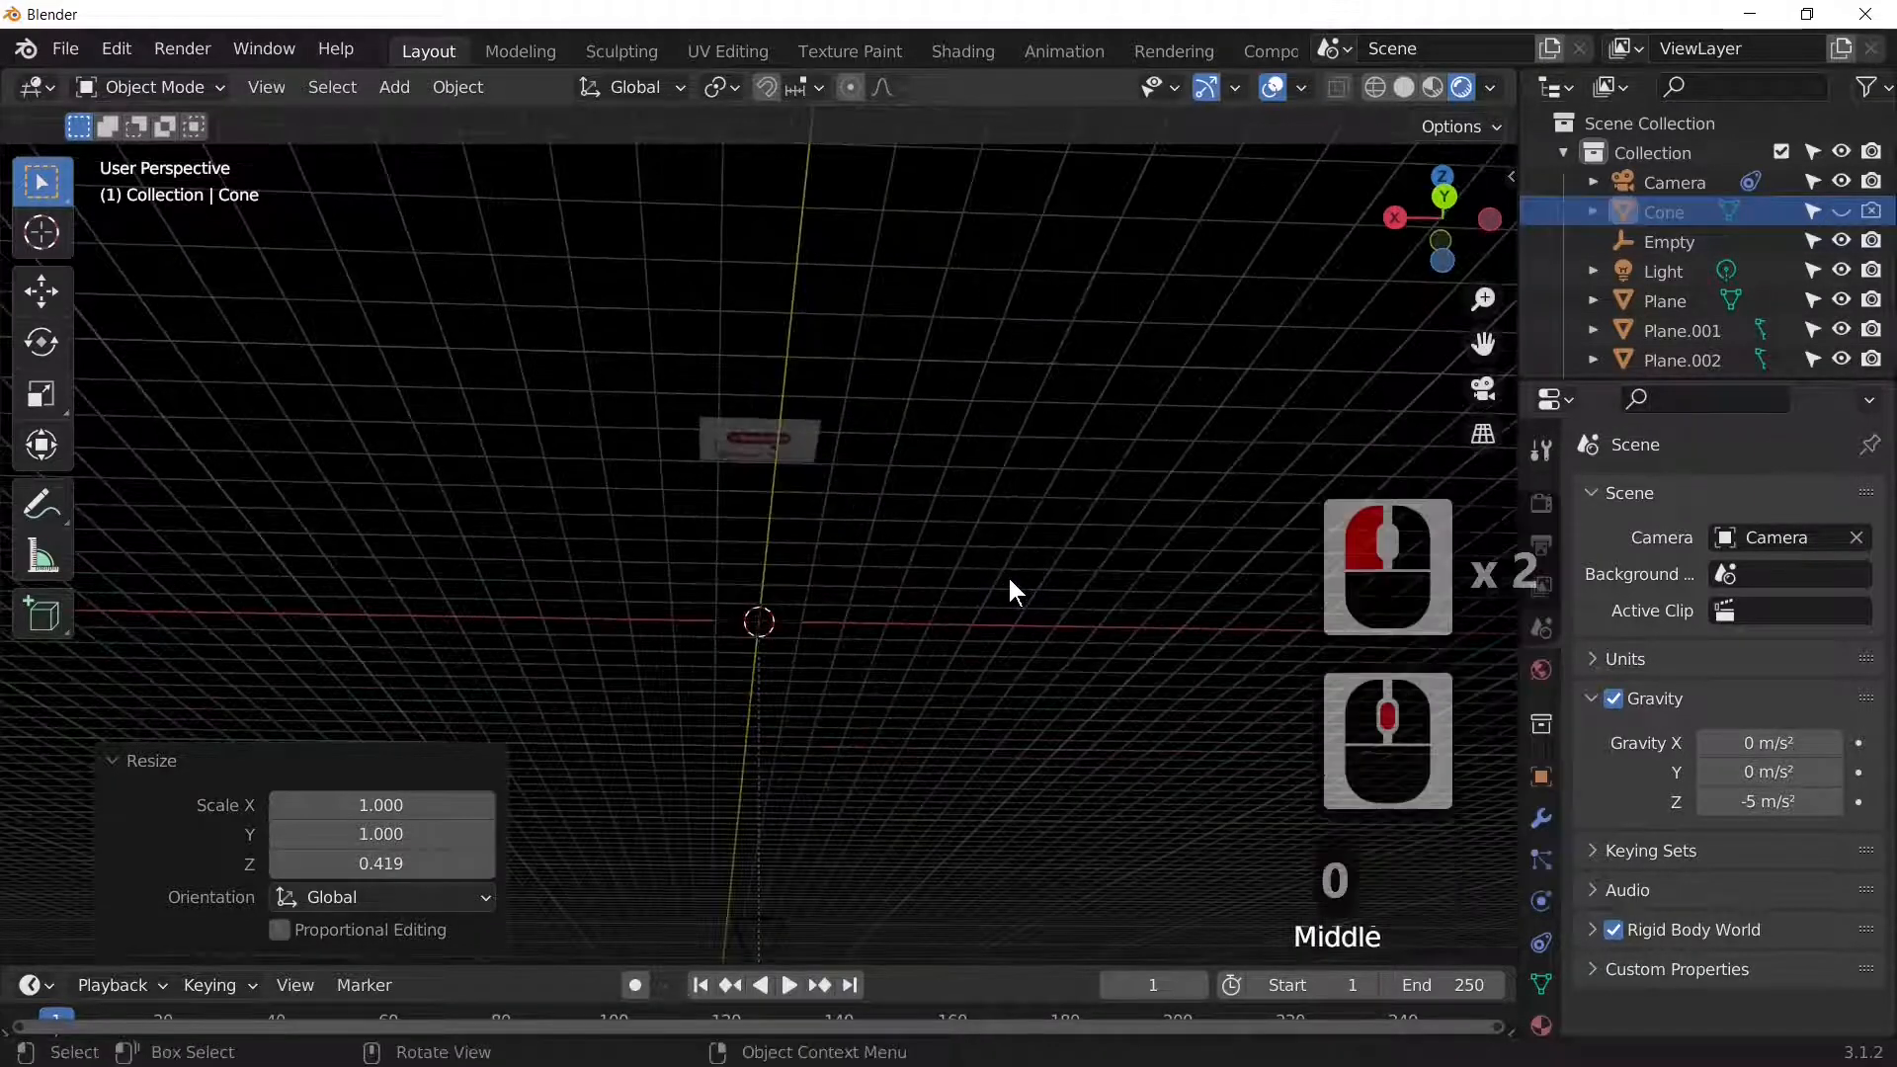
pyautogui.press('KP_0')
pyautogui.press('space')
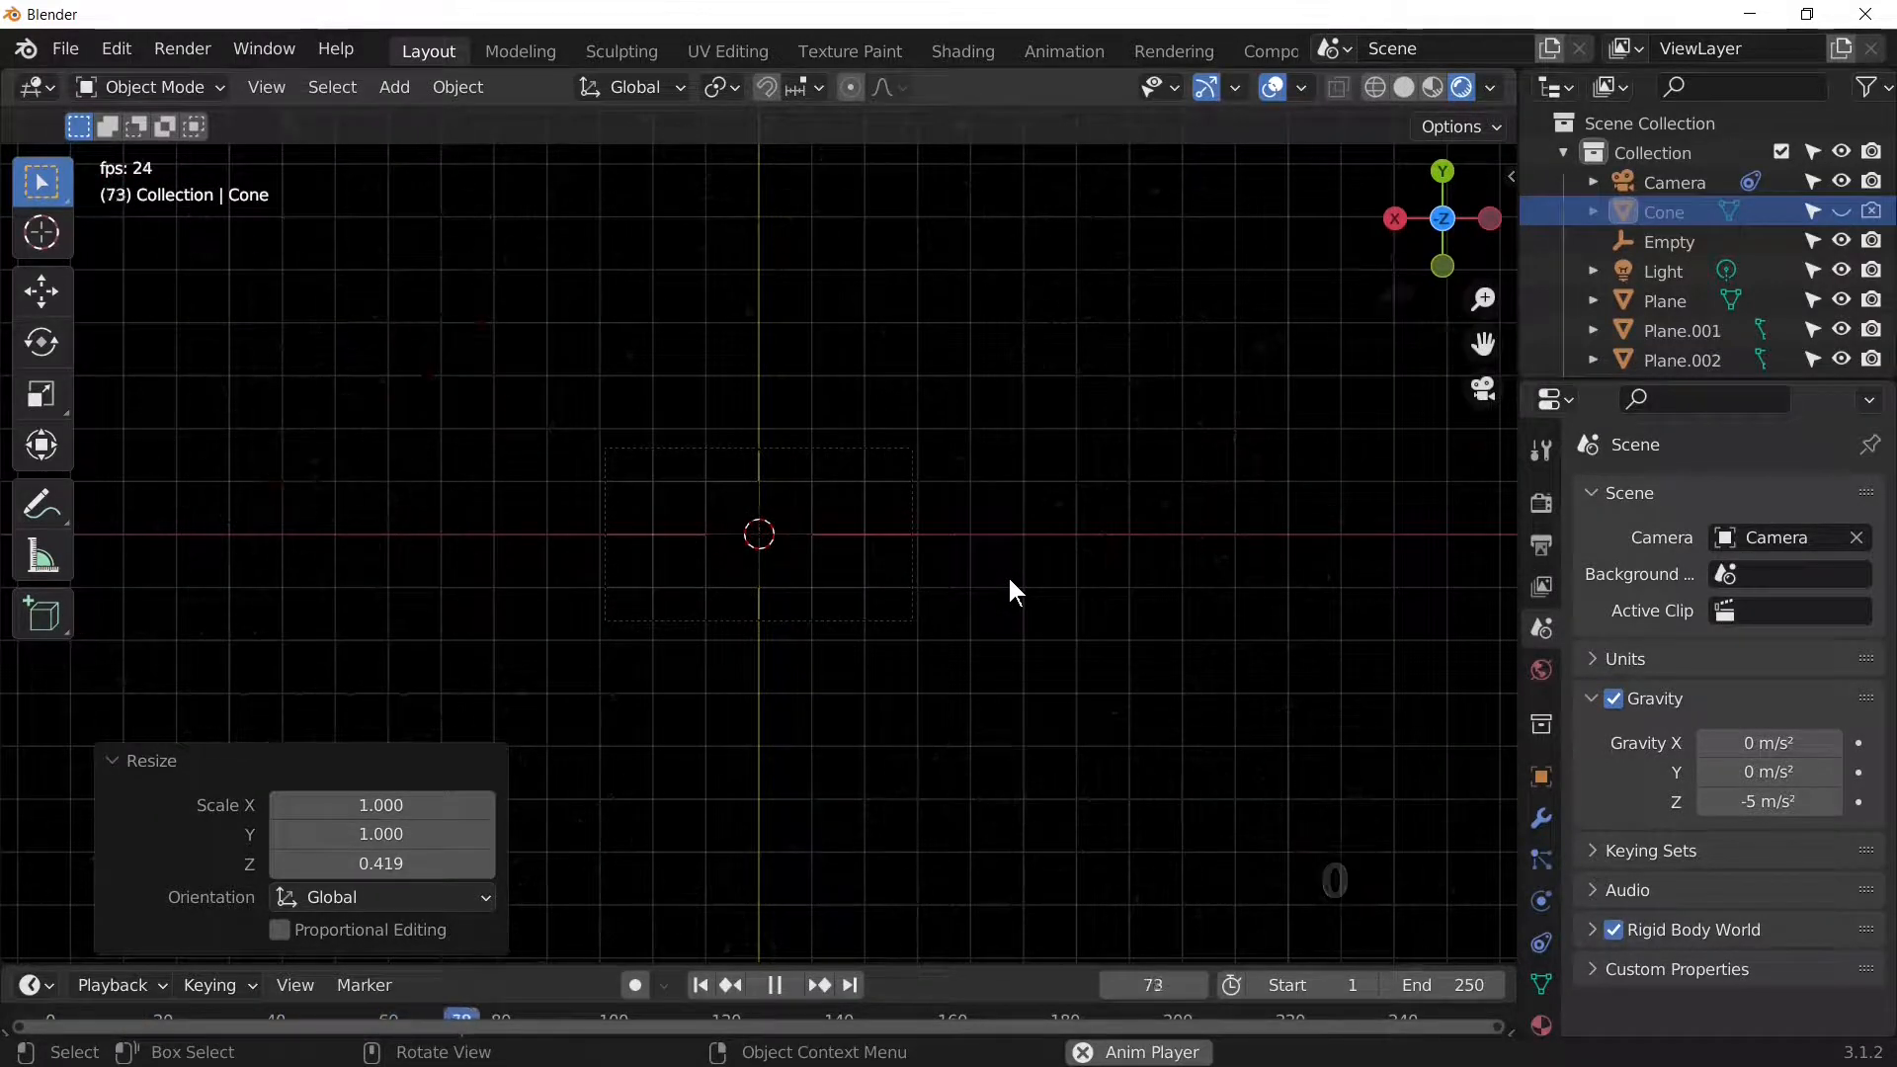
# Step: Rewind to frame 1 and replay the shatter in camera view until frame 88
pyautogui.press('space')
pyautogui.scroll(4, 1009, 582)
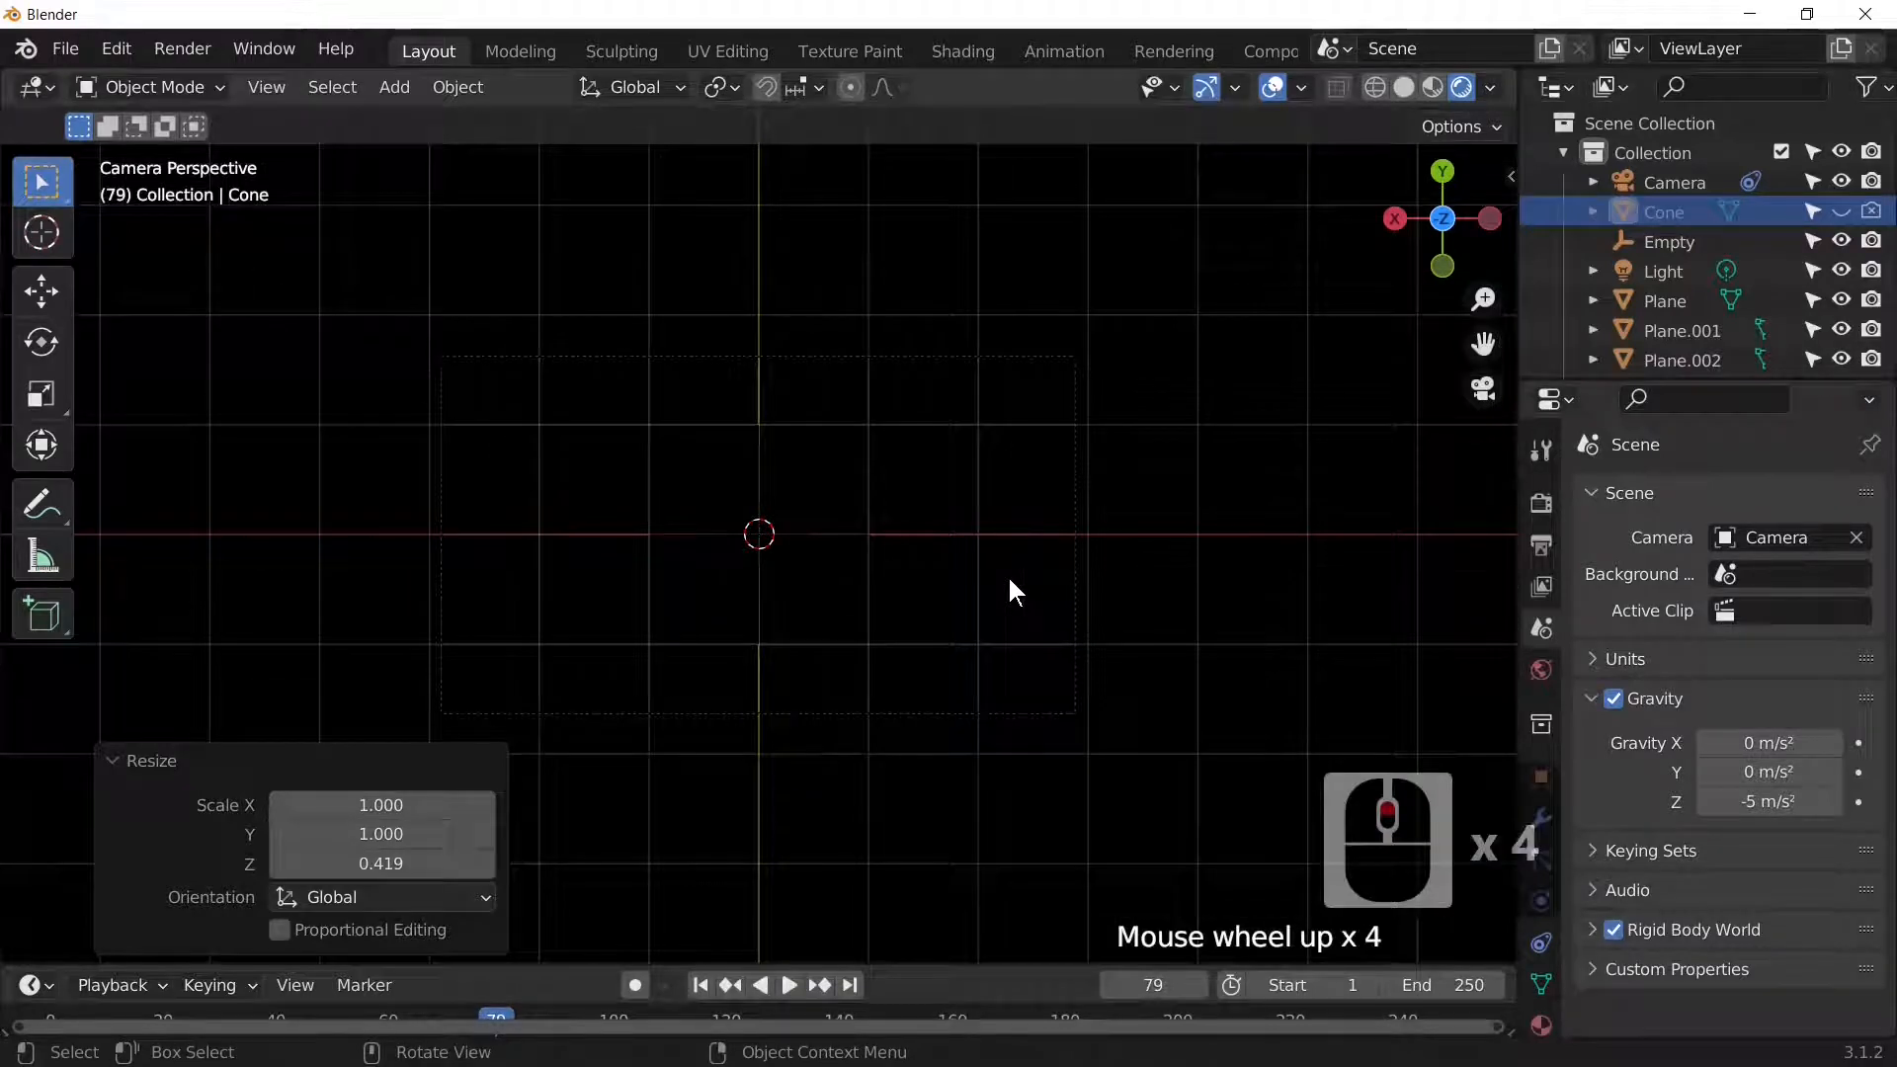
pyautogui.hotkey('shift', 'Left')
pyautogui.press('space')
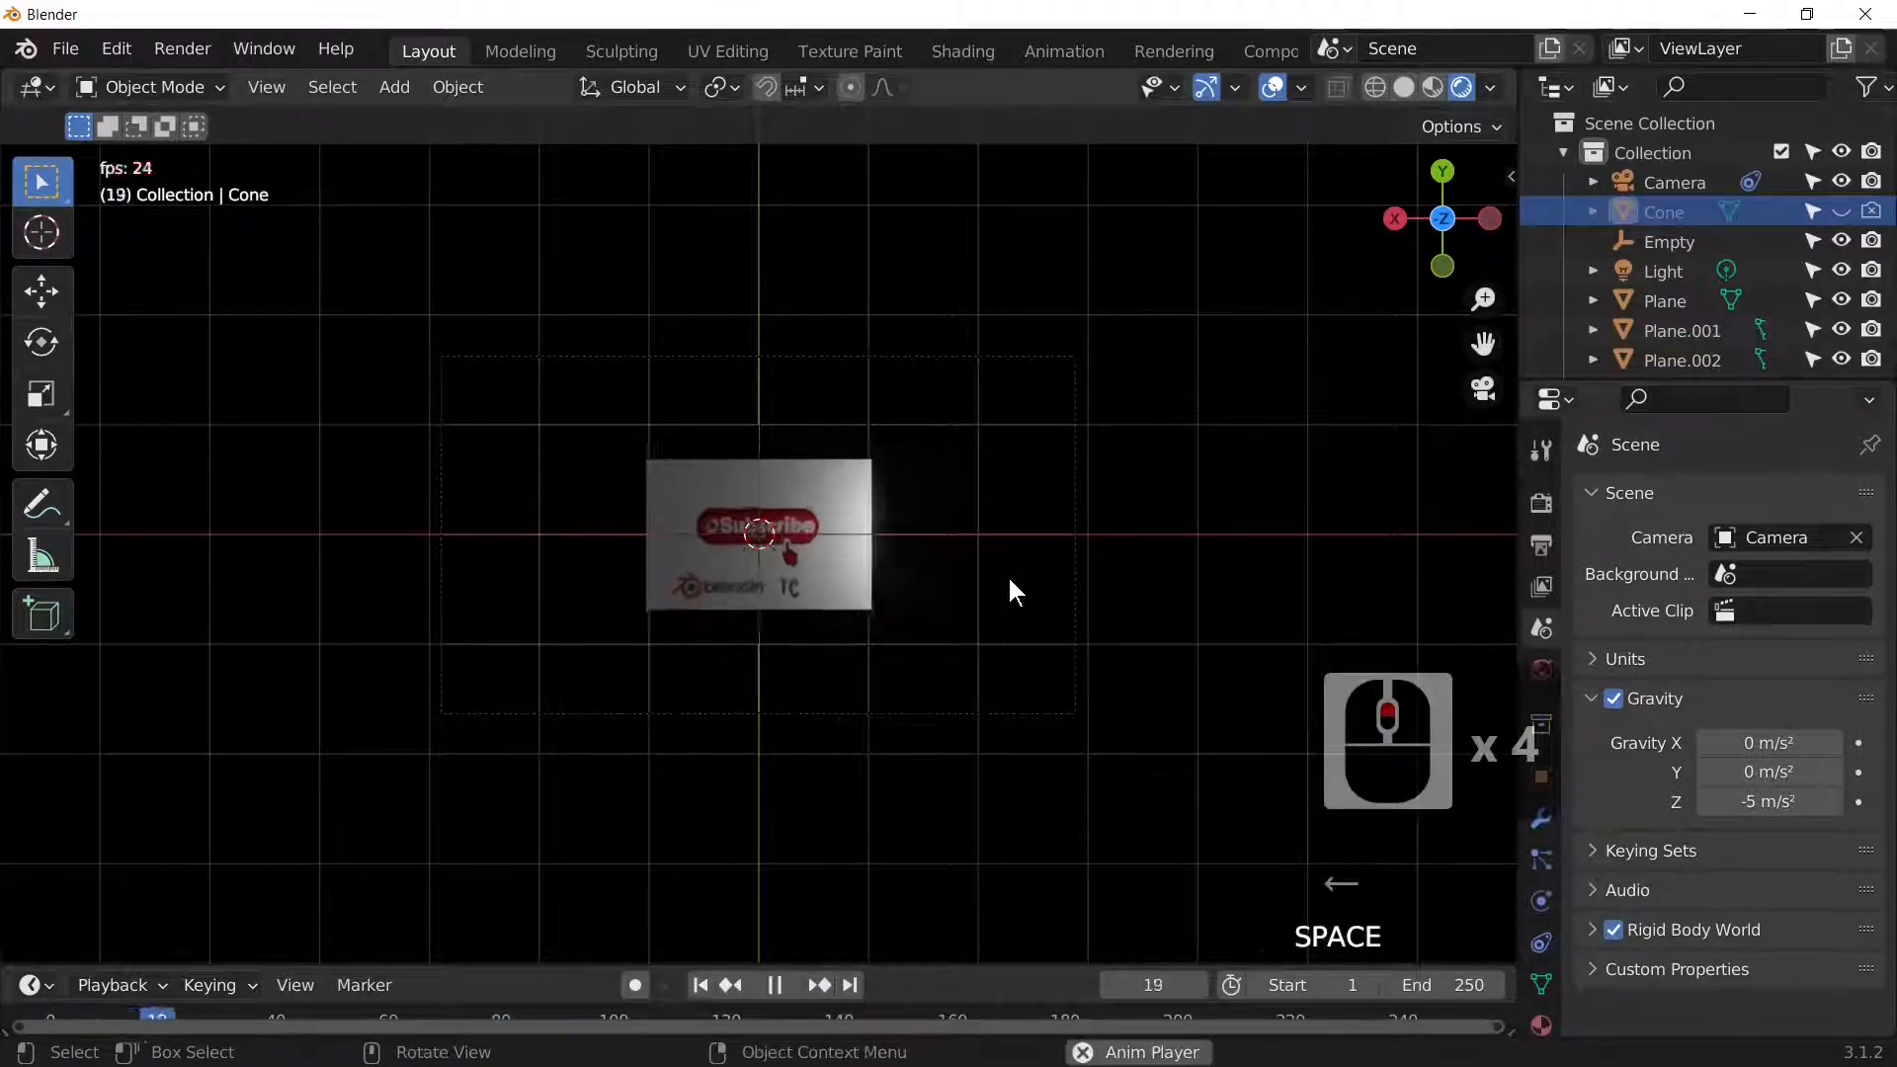
pyautogui.press('space')
pyautogui.press('space')
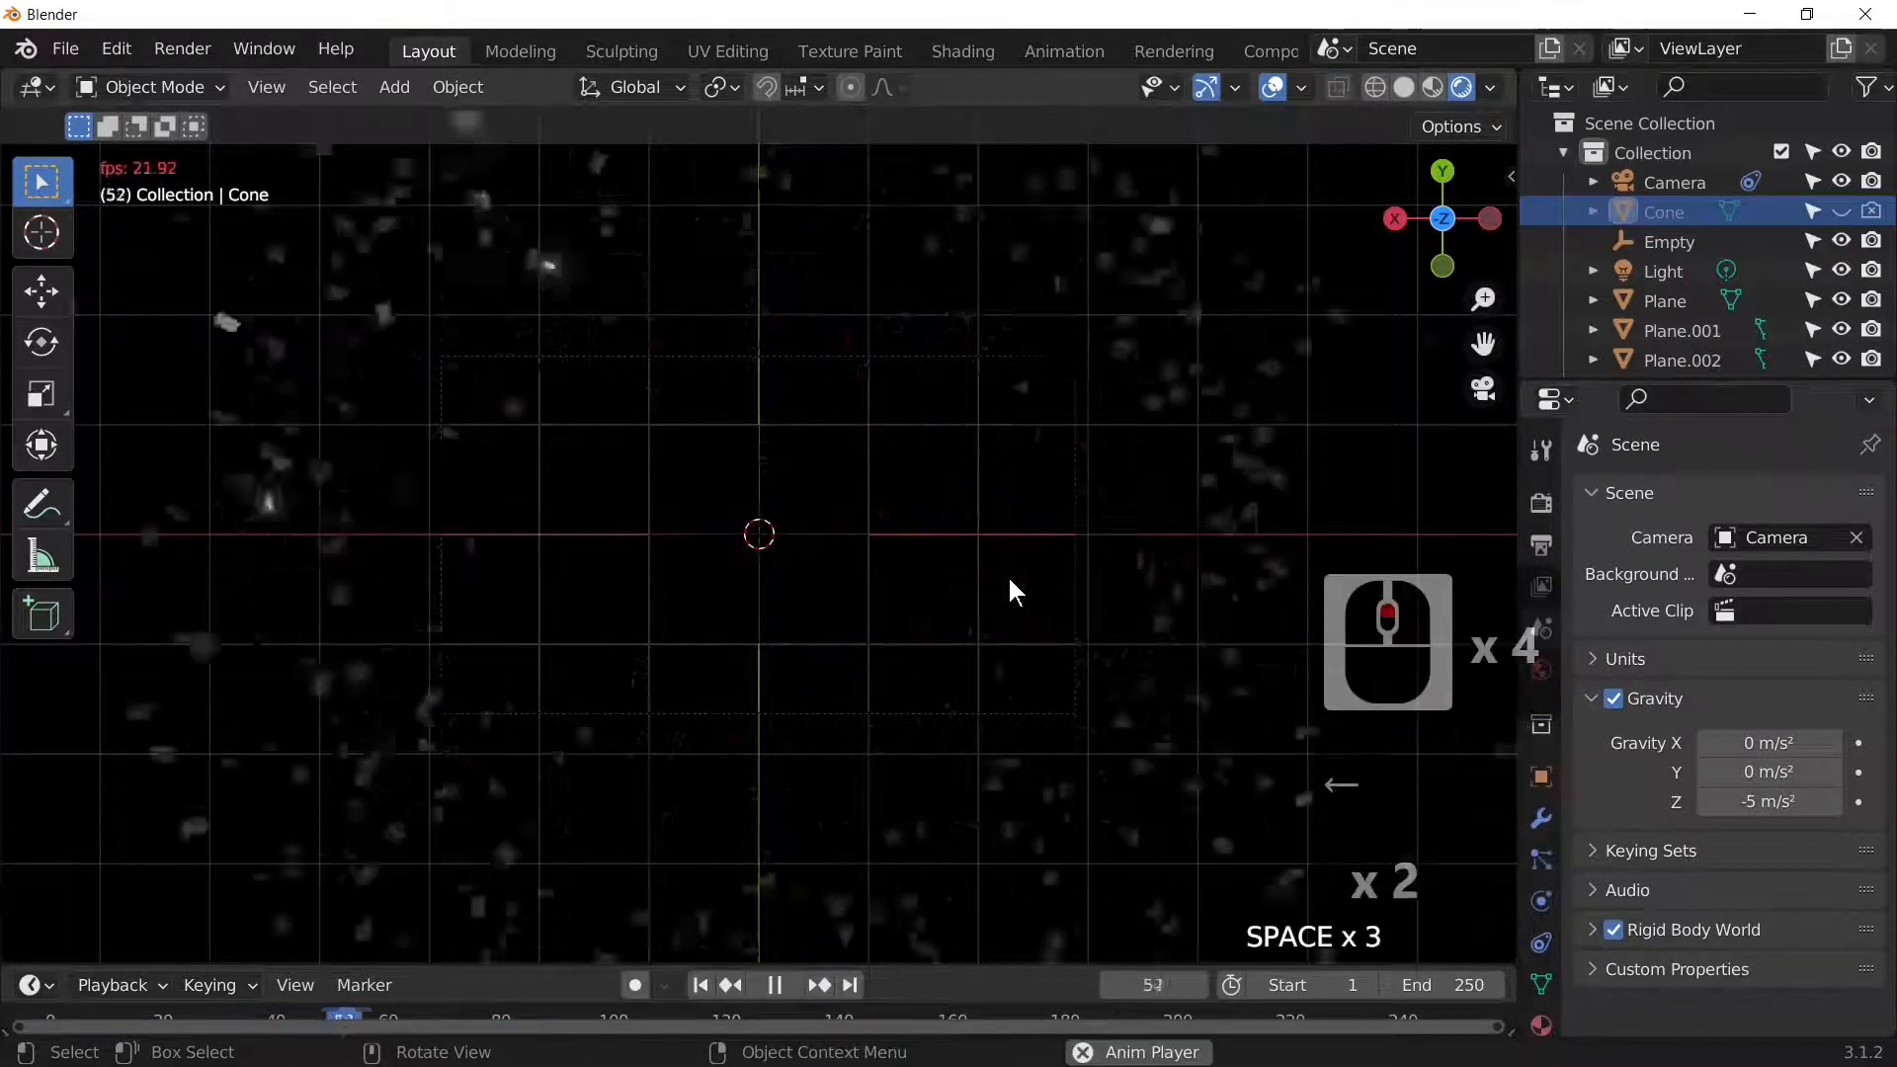
pyautogui.press('space')
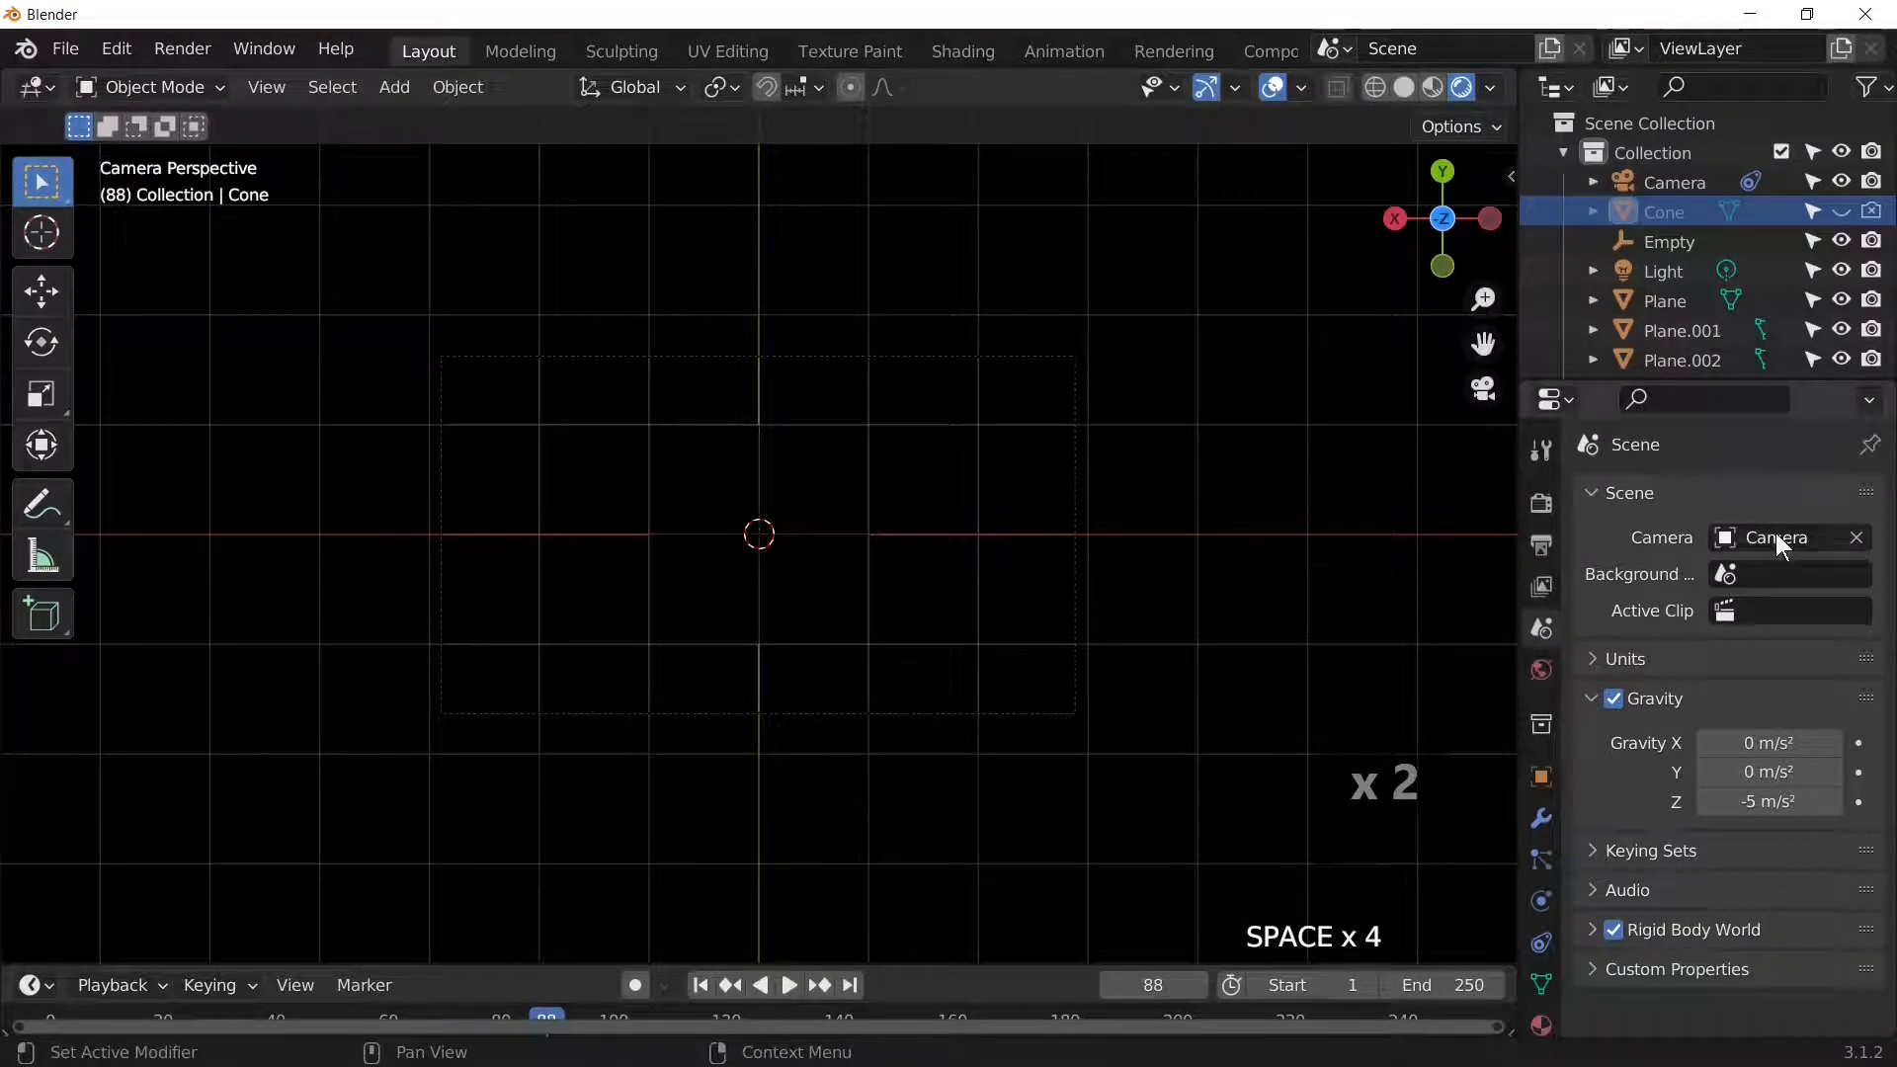
pyautogui.scroll(-2, 1632, 798)
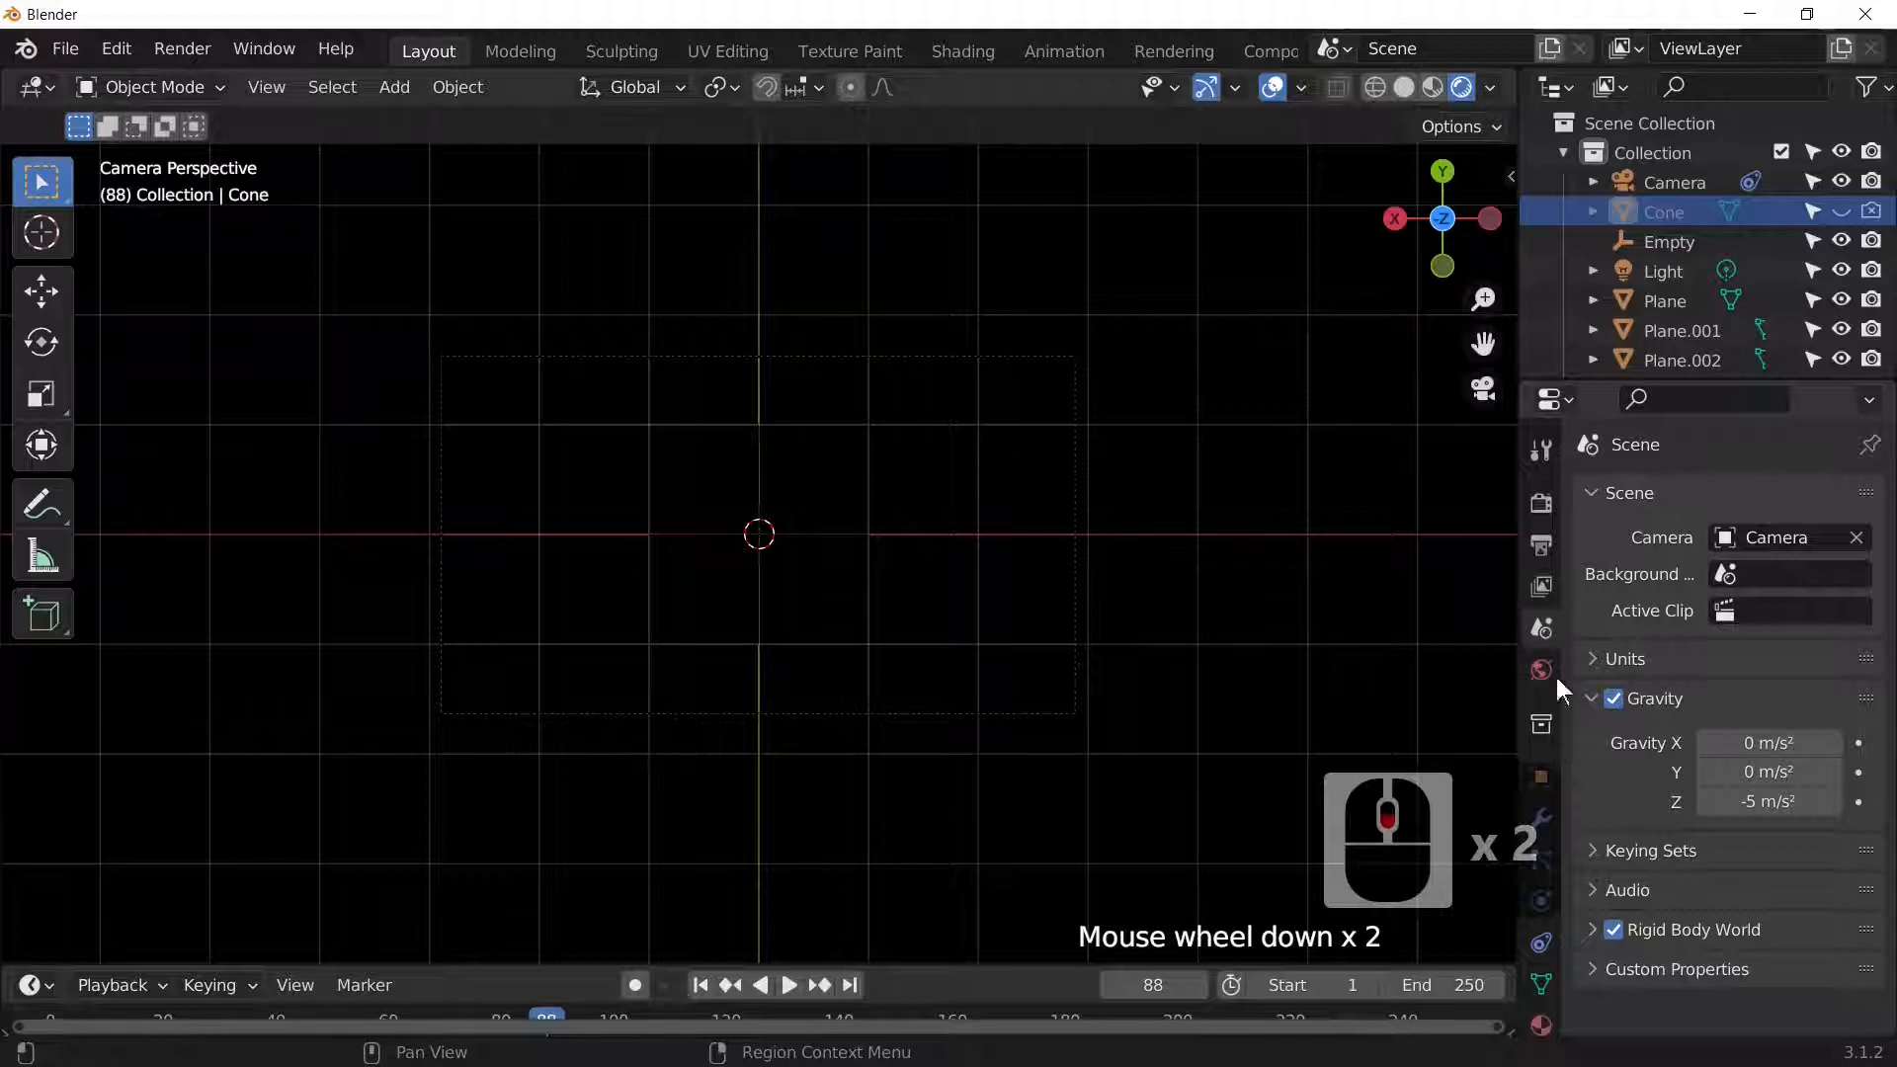
# Step: Point the render output path to 'render1.' inside the 0 cool effect folder
pyautogui.click(1543, 546)
pyautogui.scroll(-4, 1824, 916)
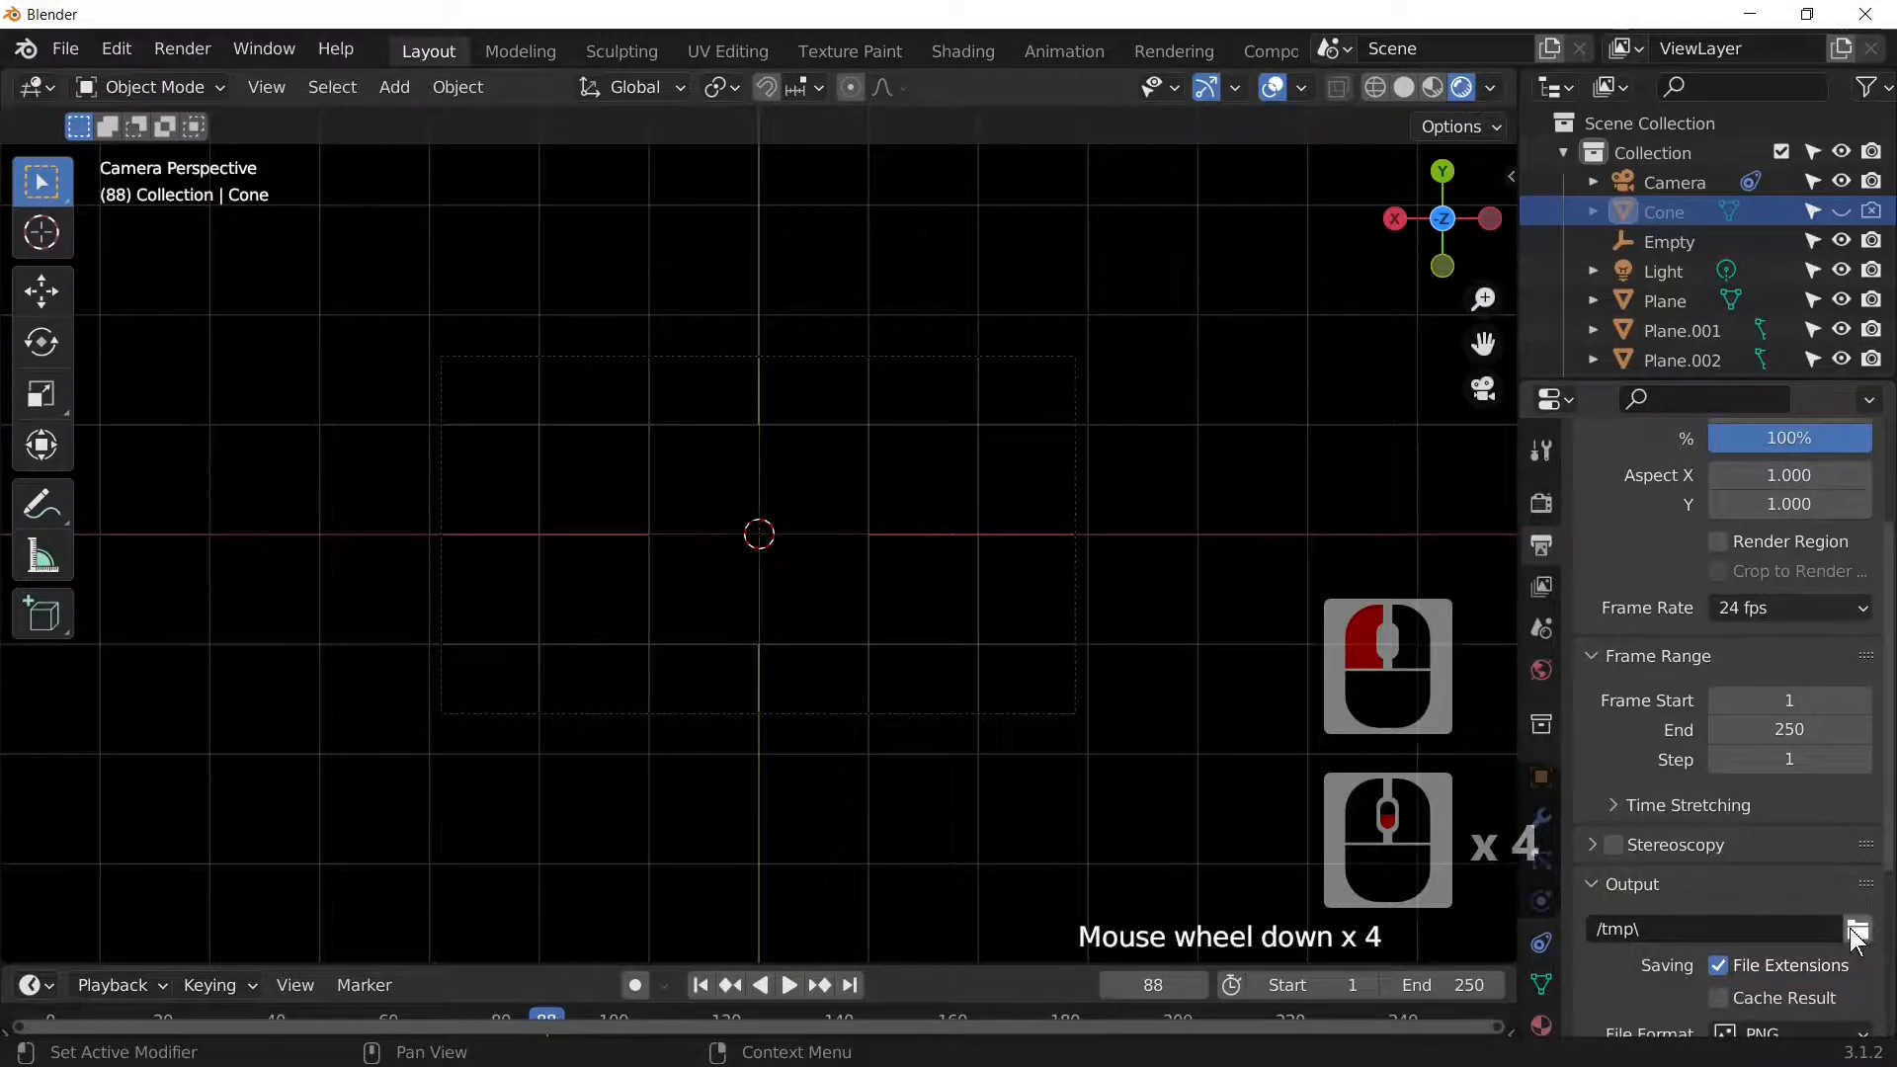
pyautogui.click(1858, 932)
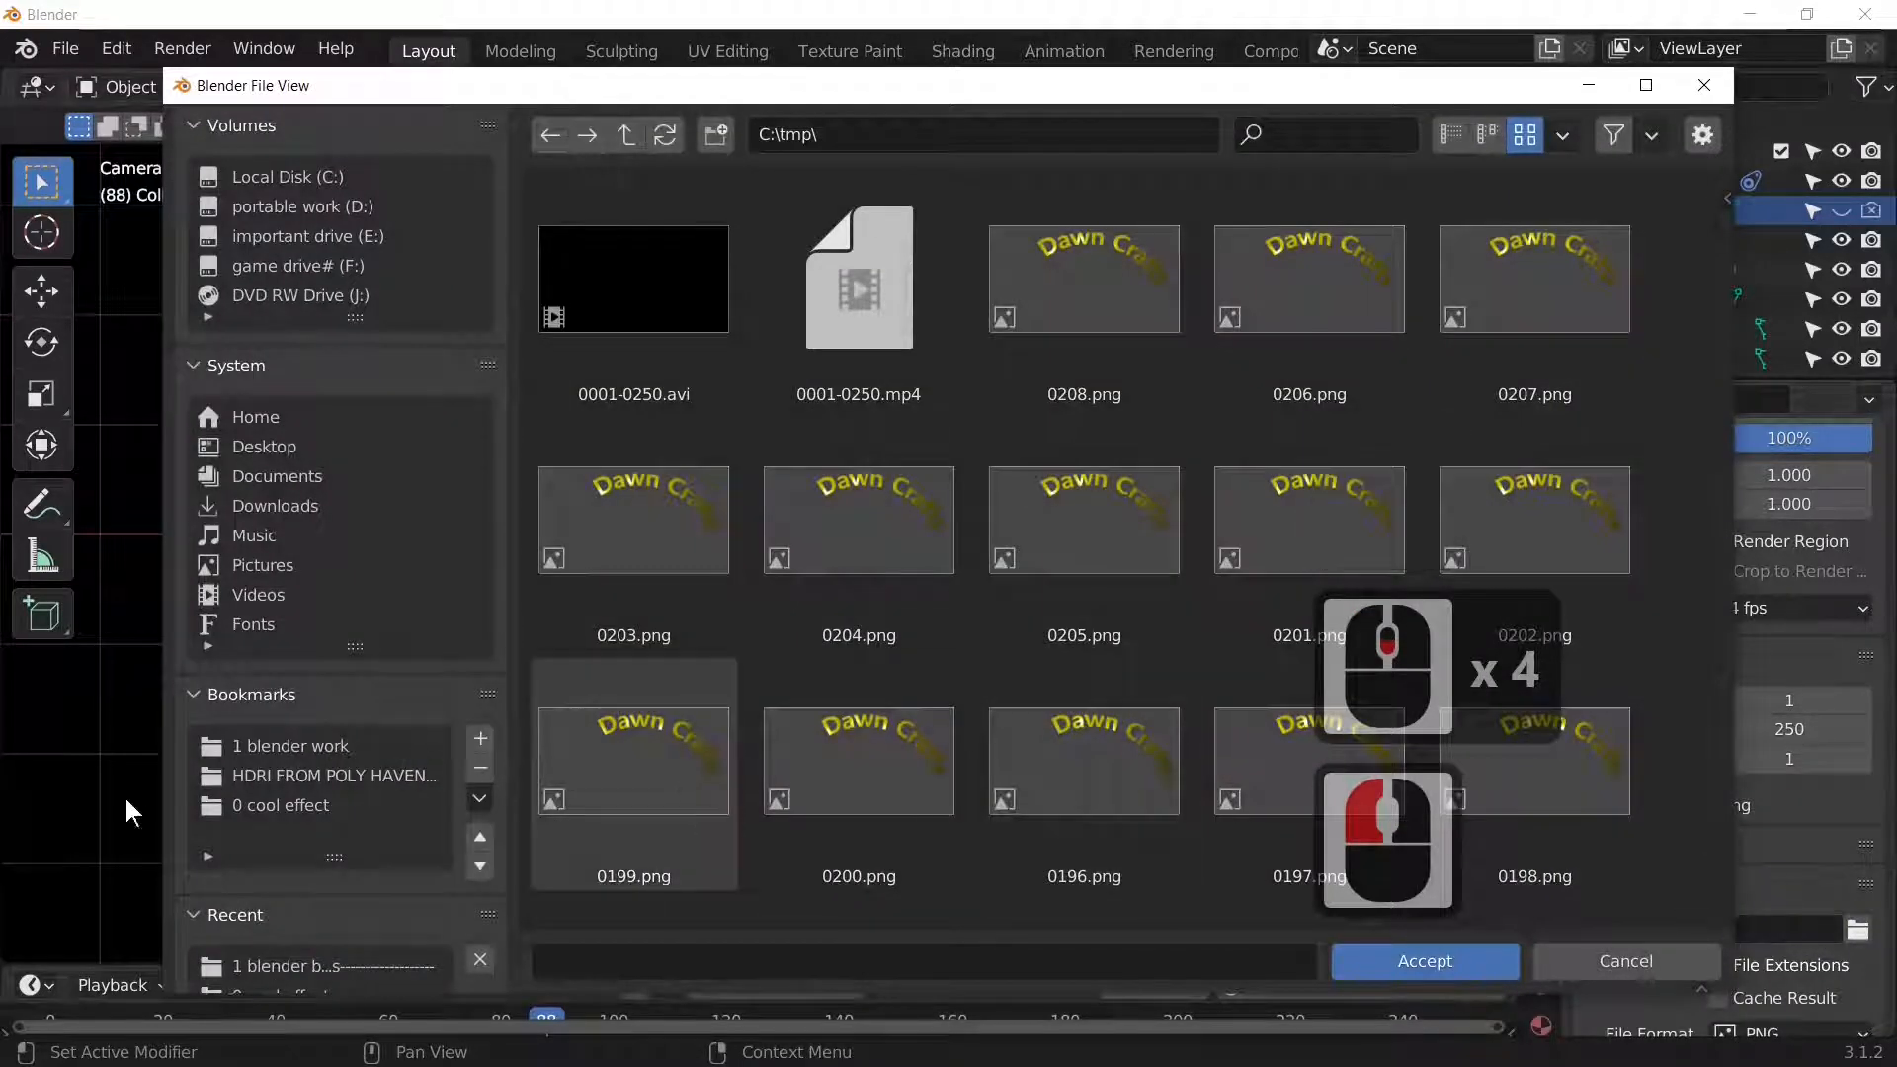
pyautogui.doubleClick(297, 805)
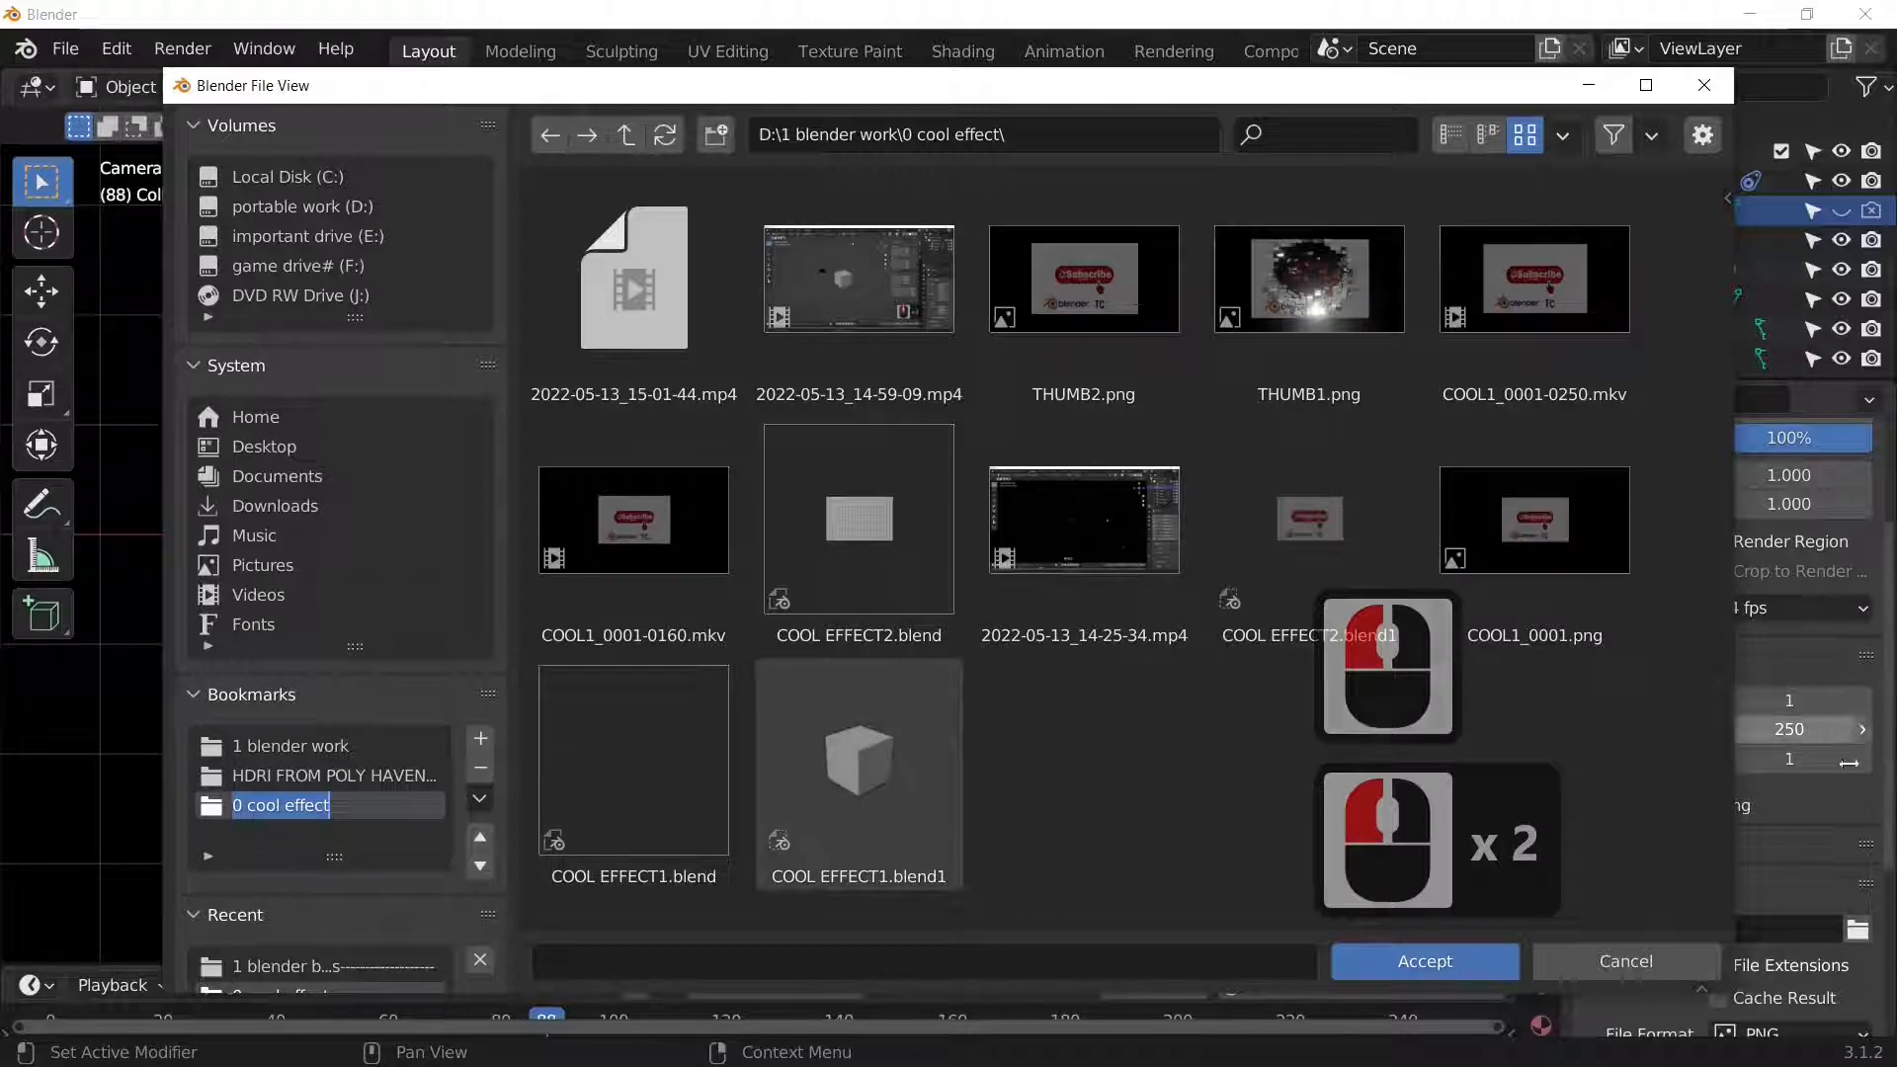
pyautogui.click(822, 960)
pyautogui.click(657, 958)
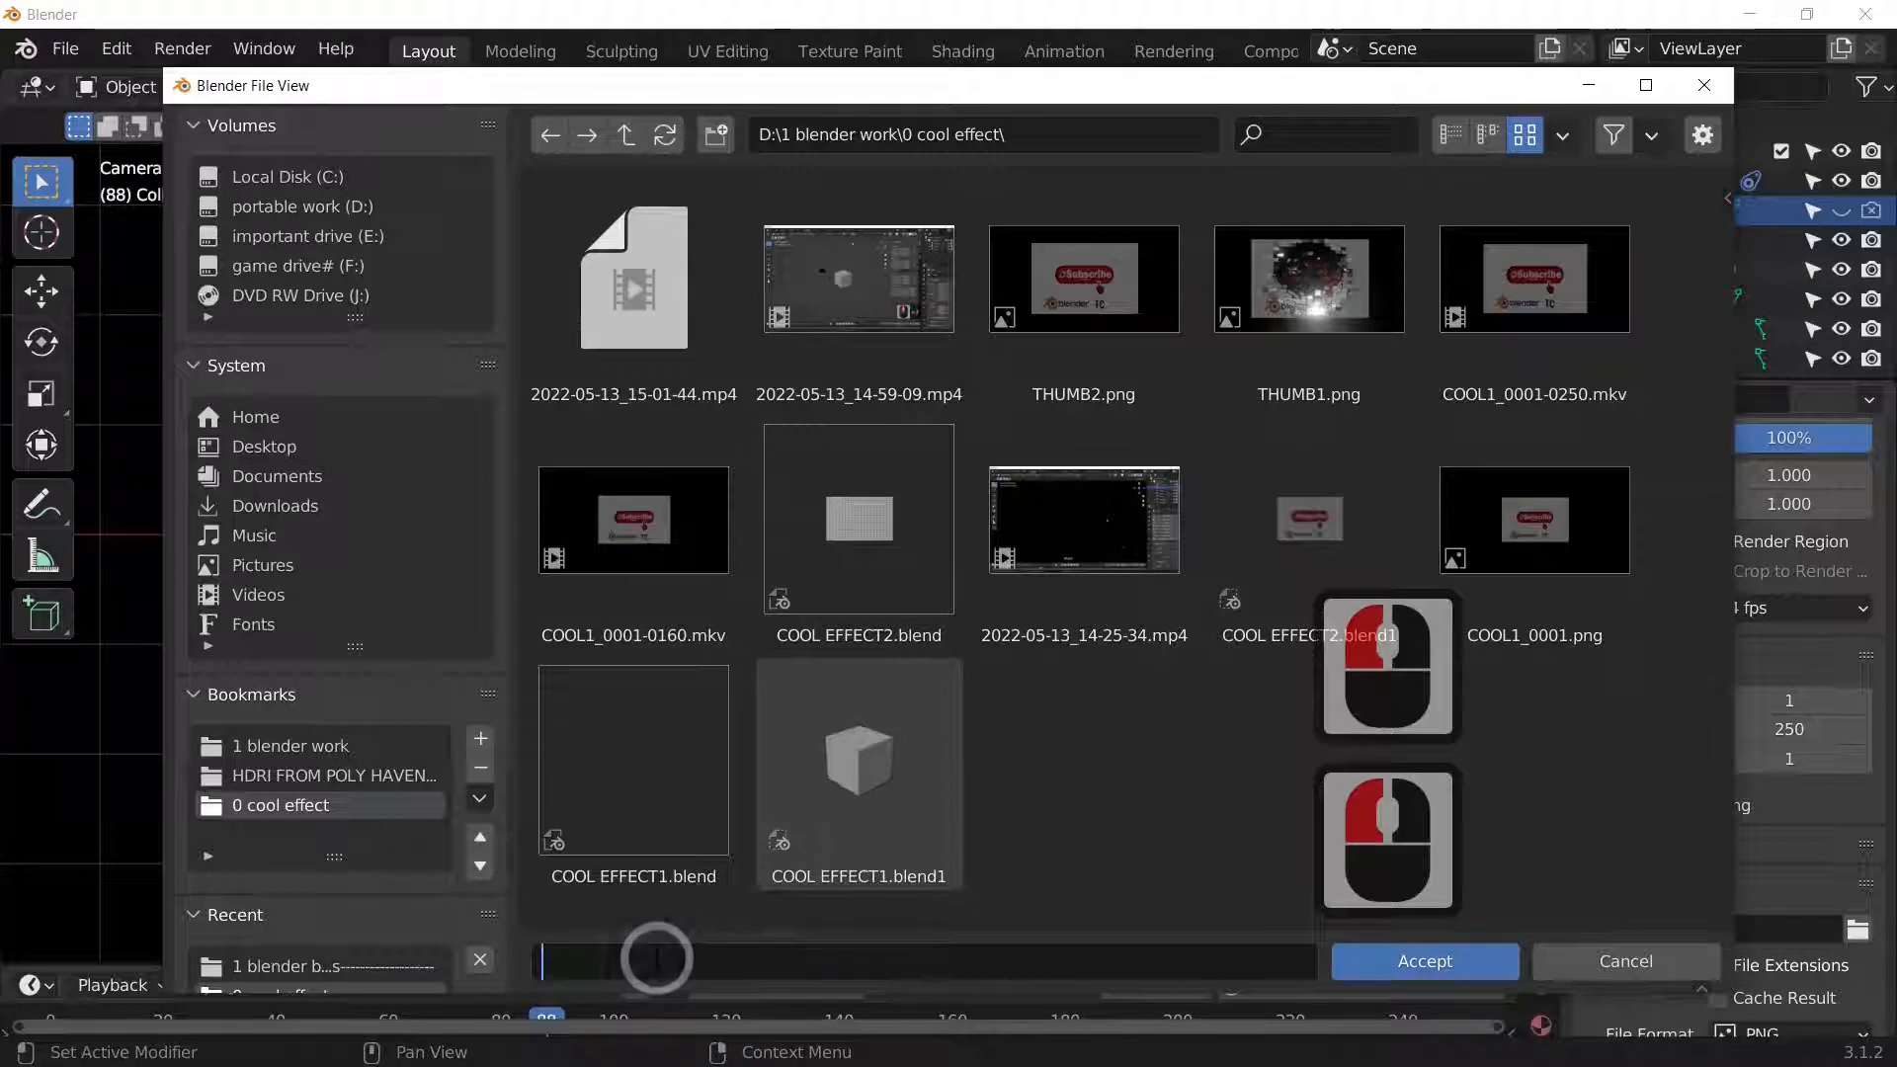
pyautogui.write('re')
pyautogui.write('nd')
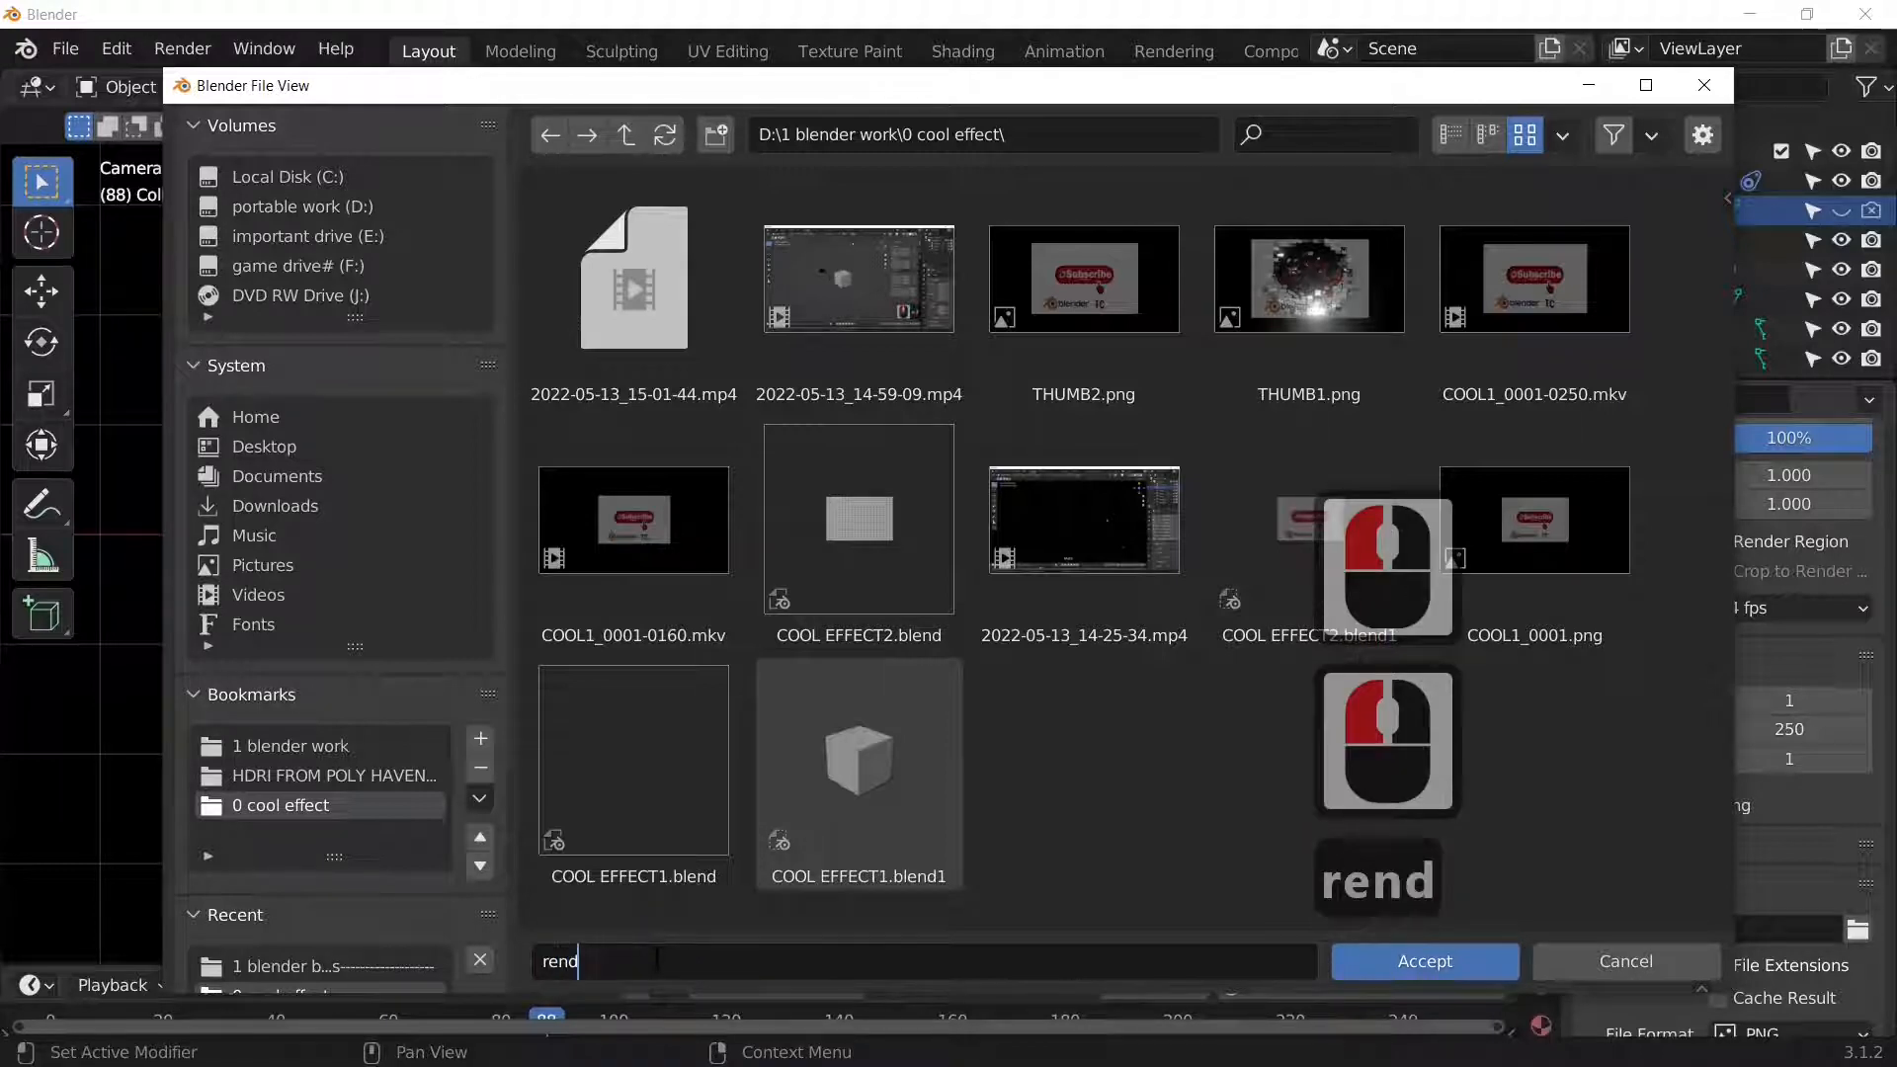
pyautogui.write('er1')
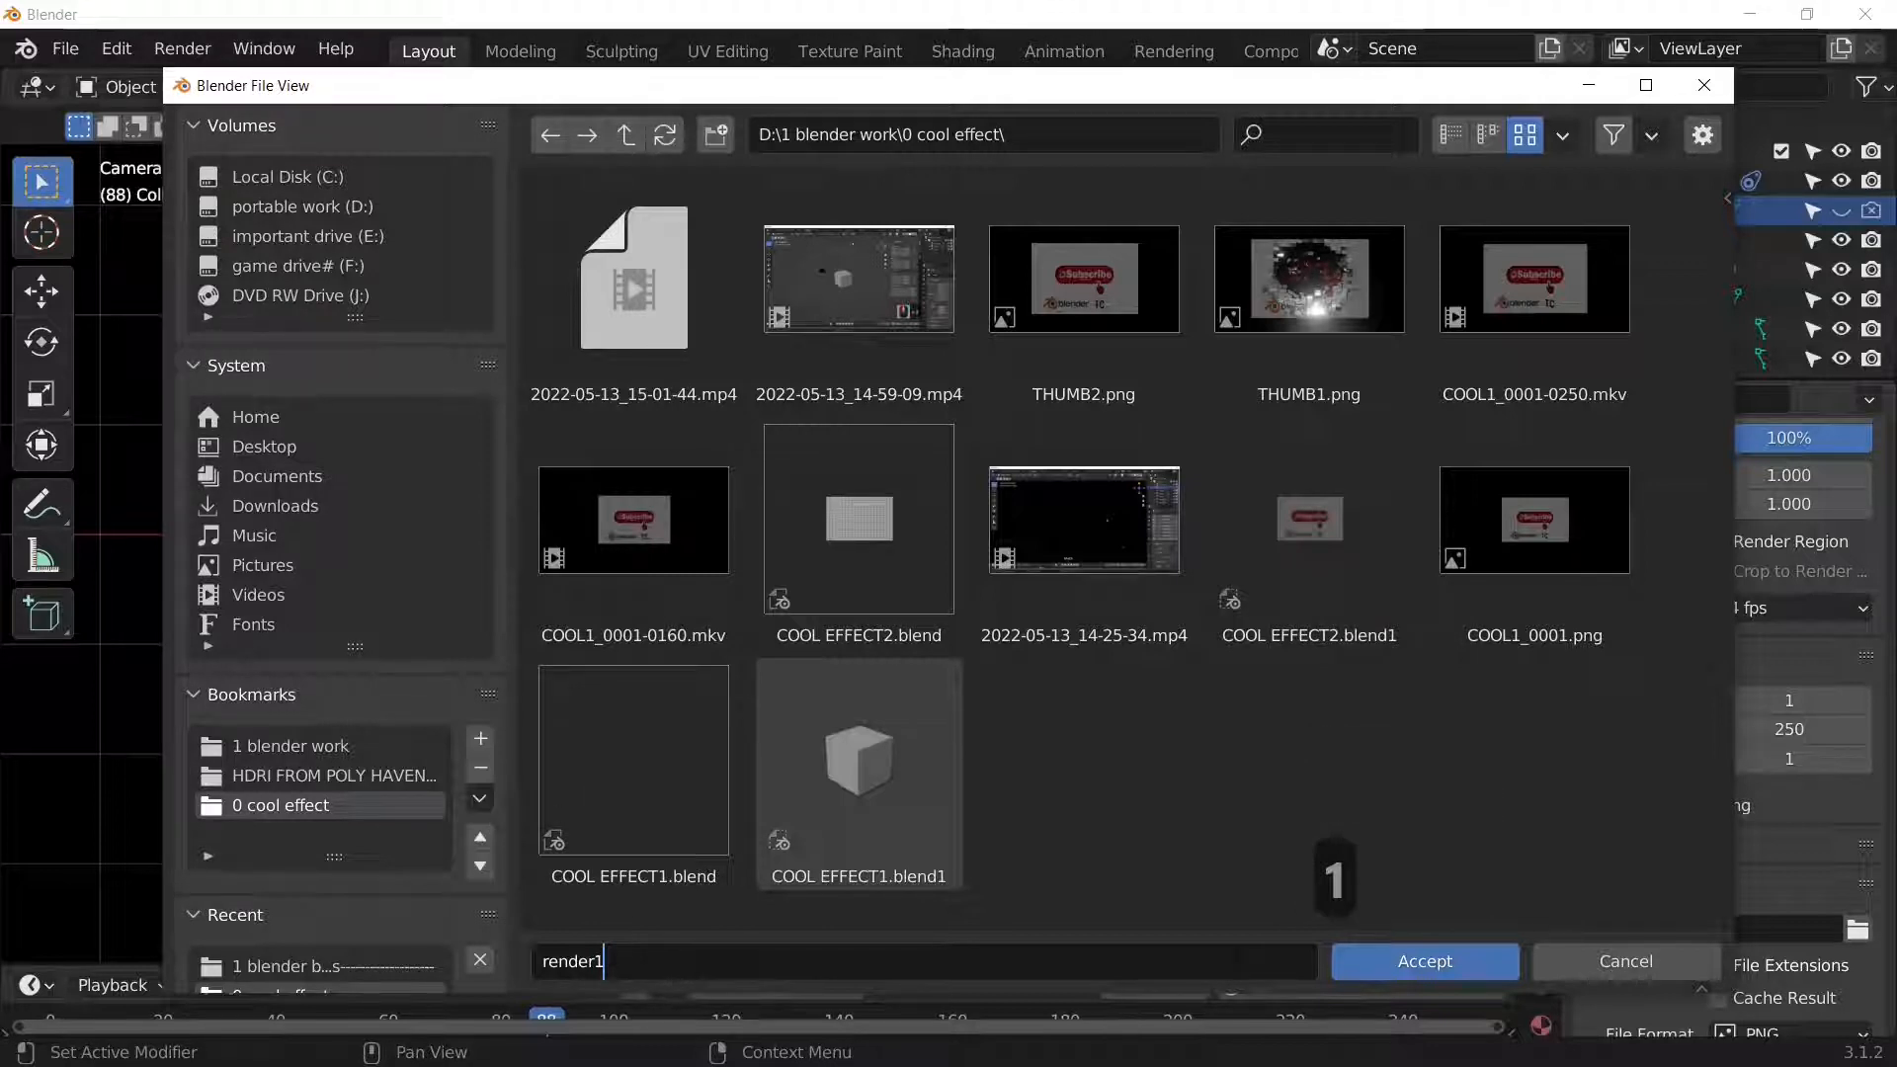
pyautogui.write('.')
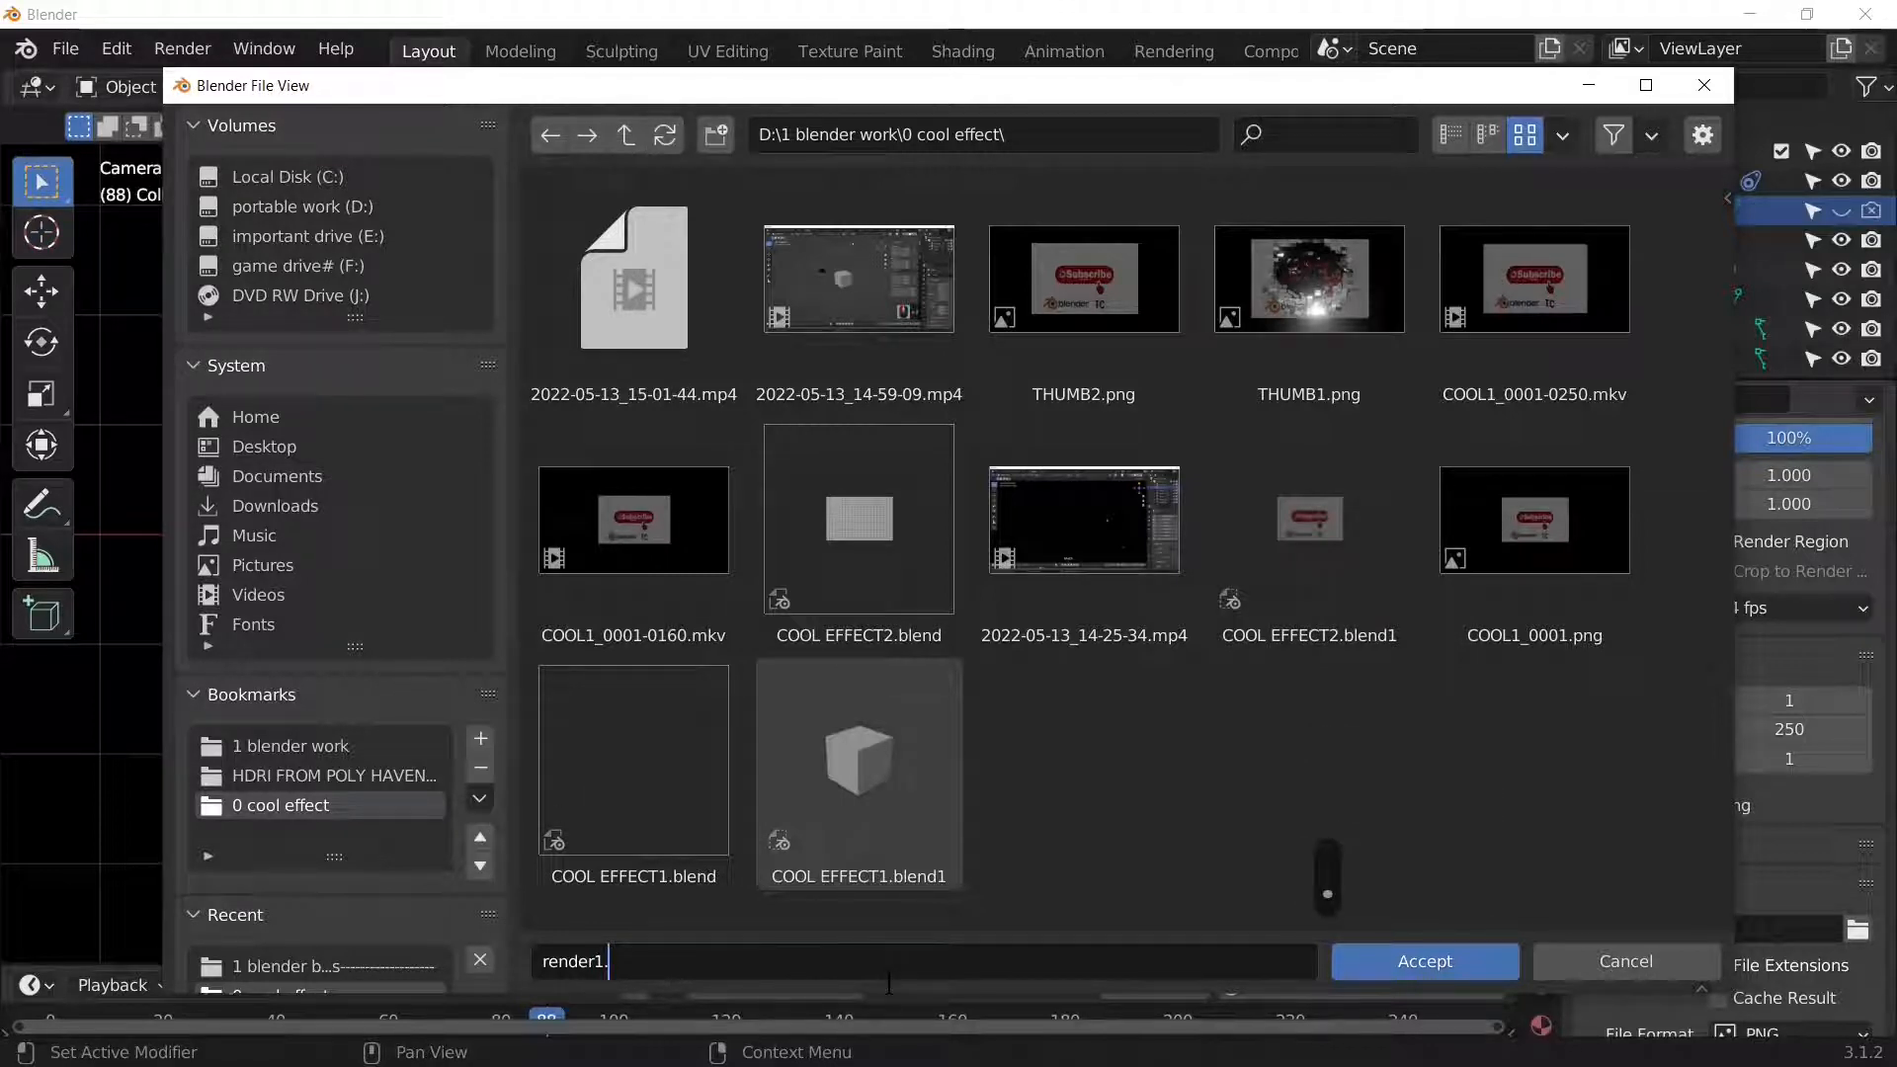
pyautogui.doubleClick(1421, 965)
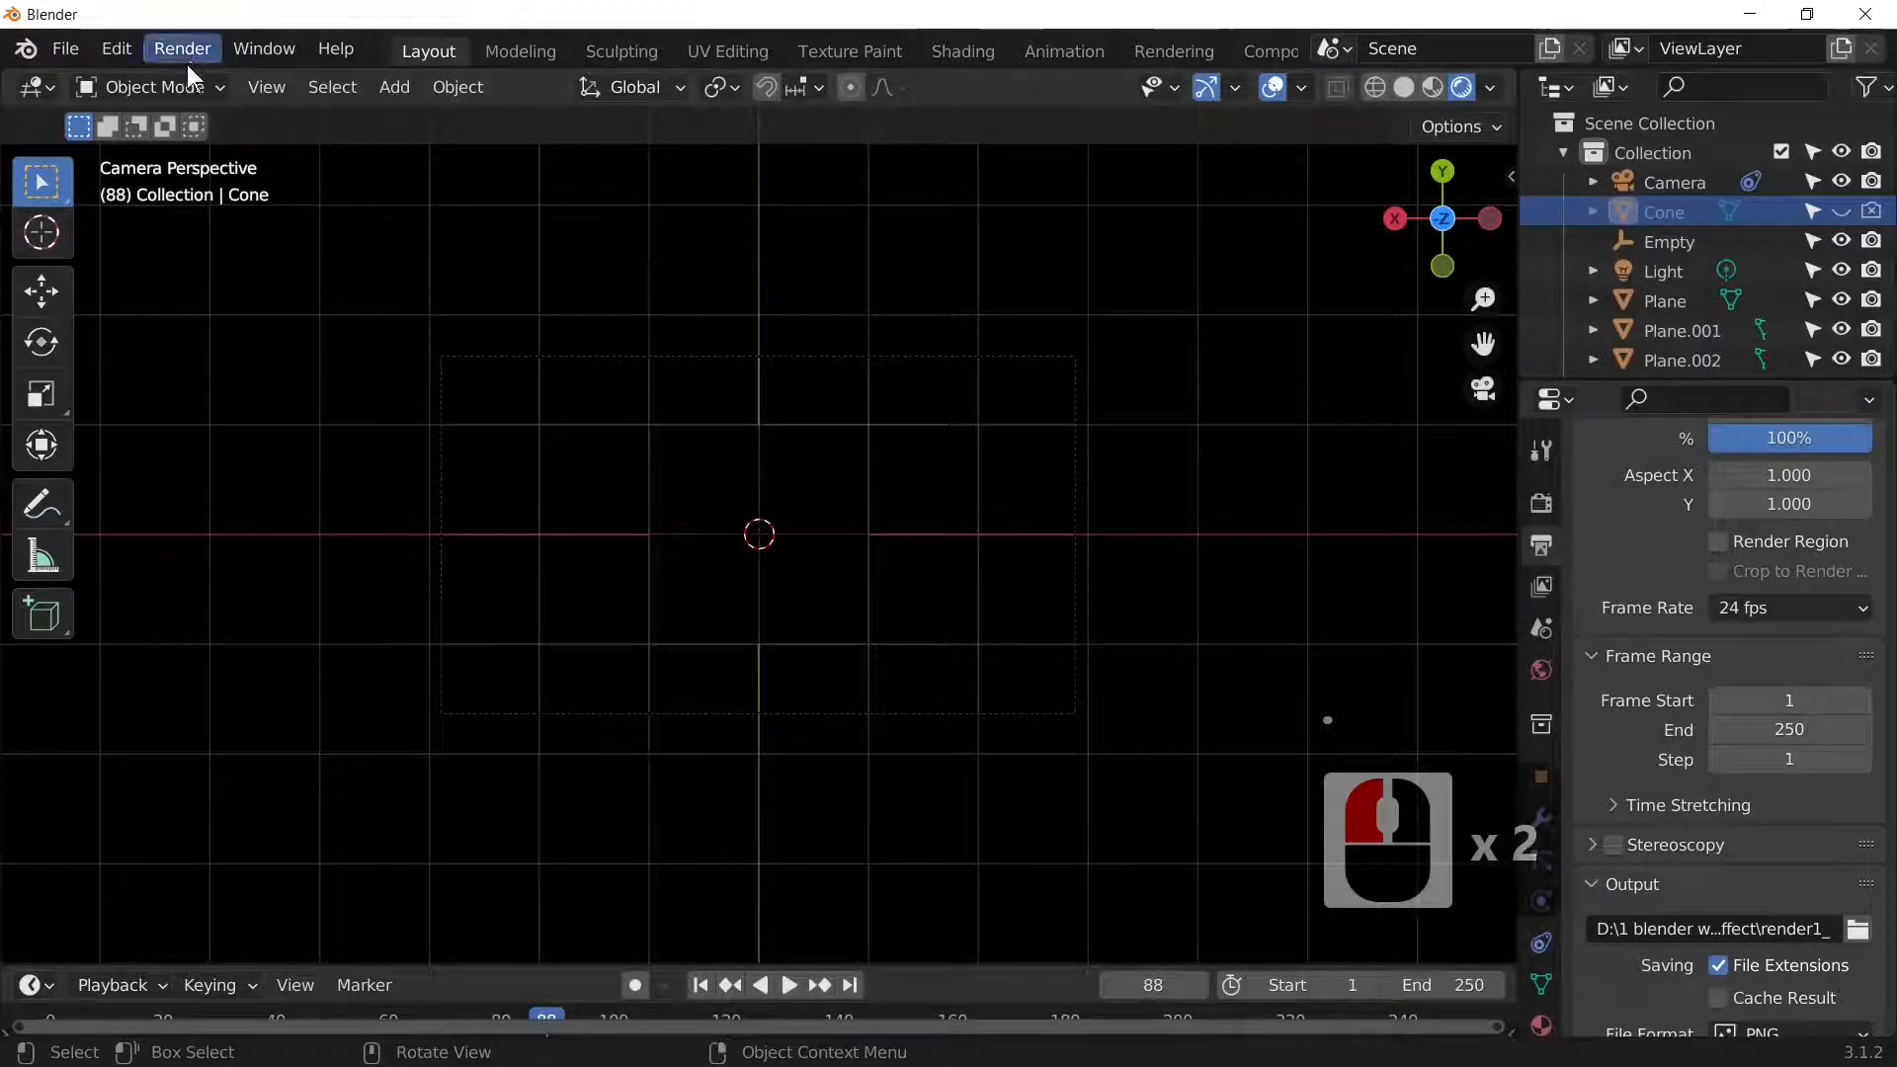
# Step: Save As COOL EFFECT3.blend by incrementing the COOL EFFECT1 file name
pyautogui.click(67, 46)
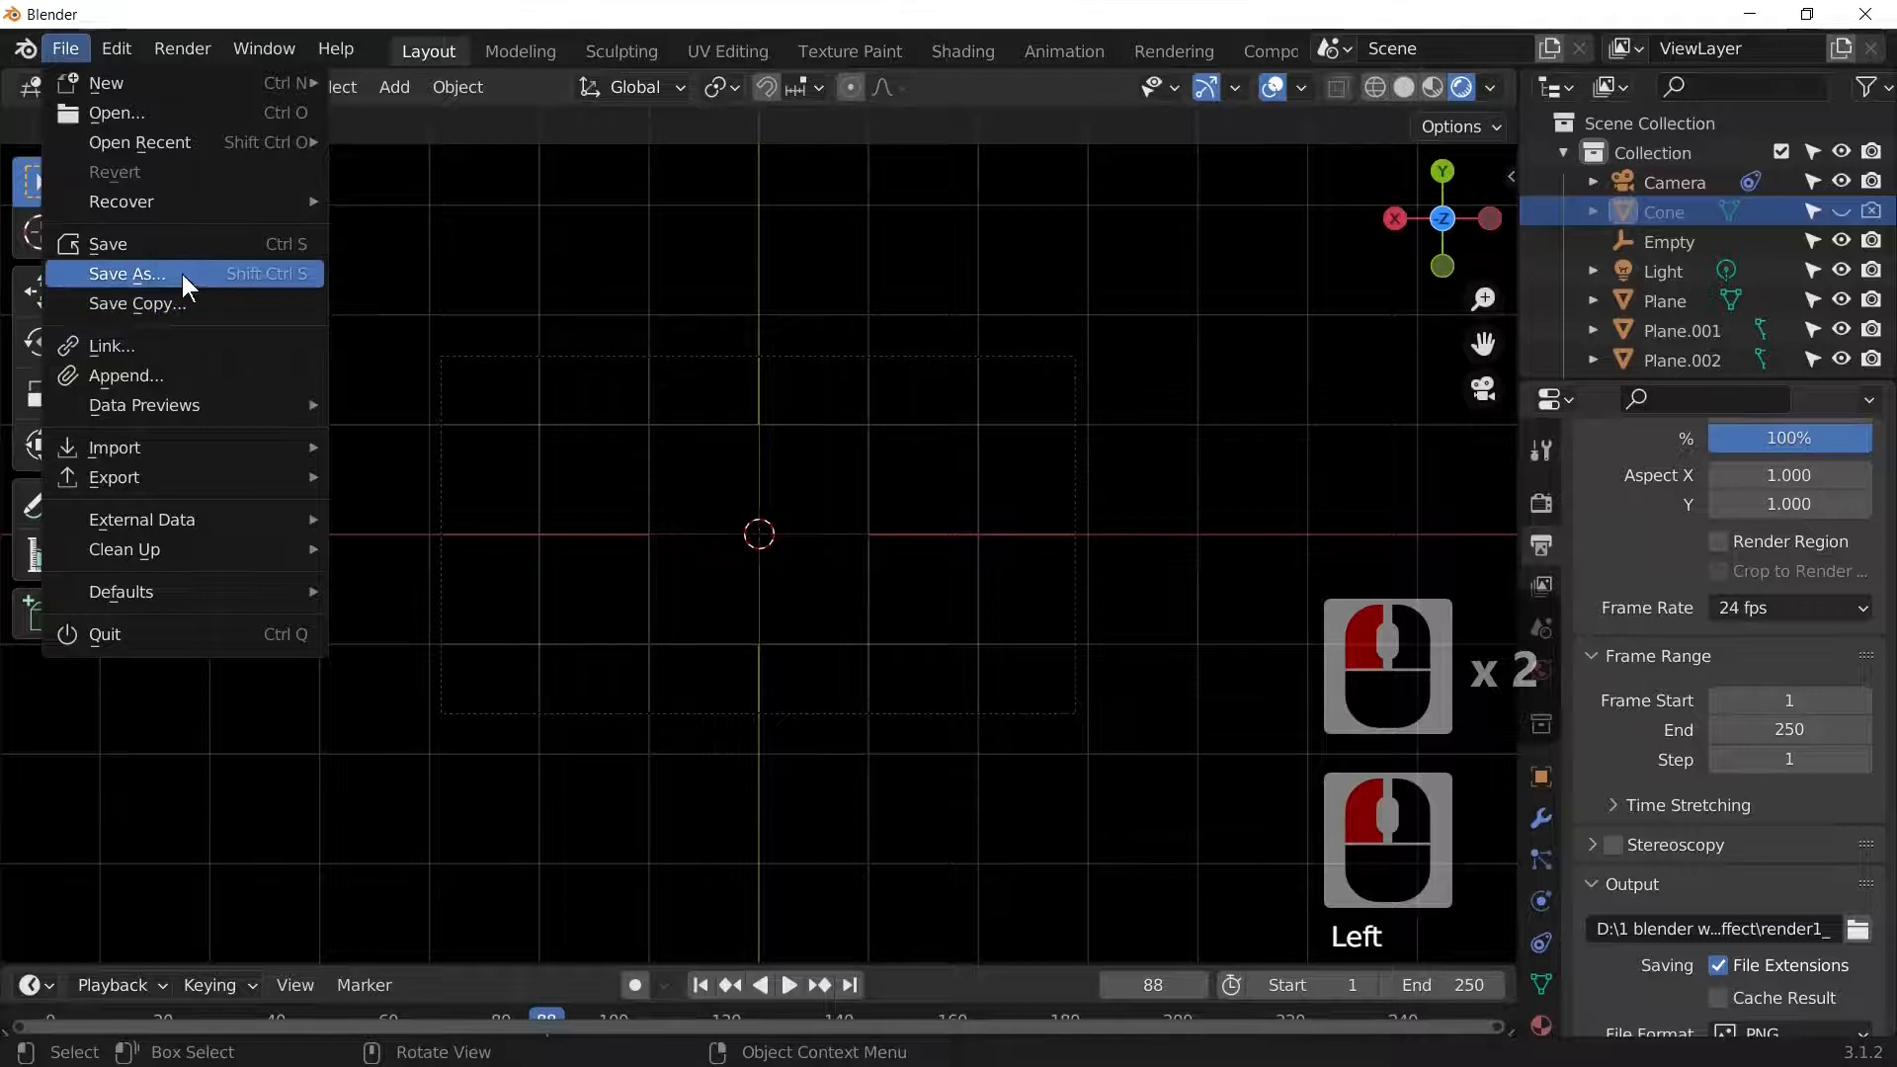
pyautogui.click(182, 275)
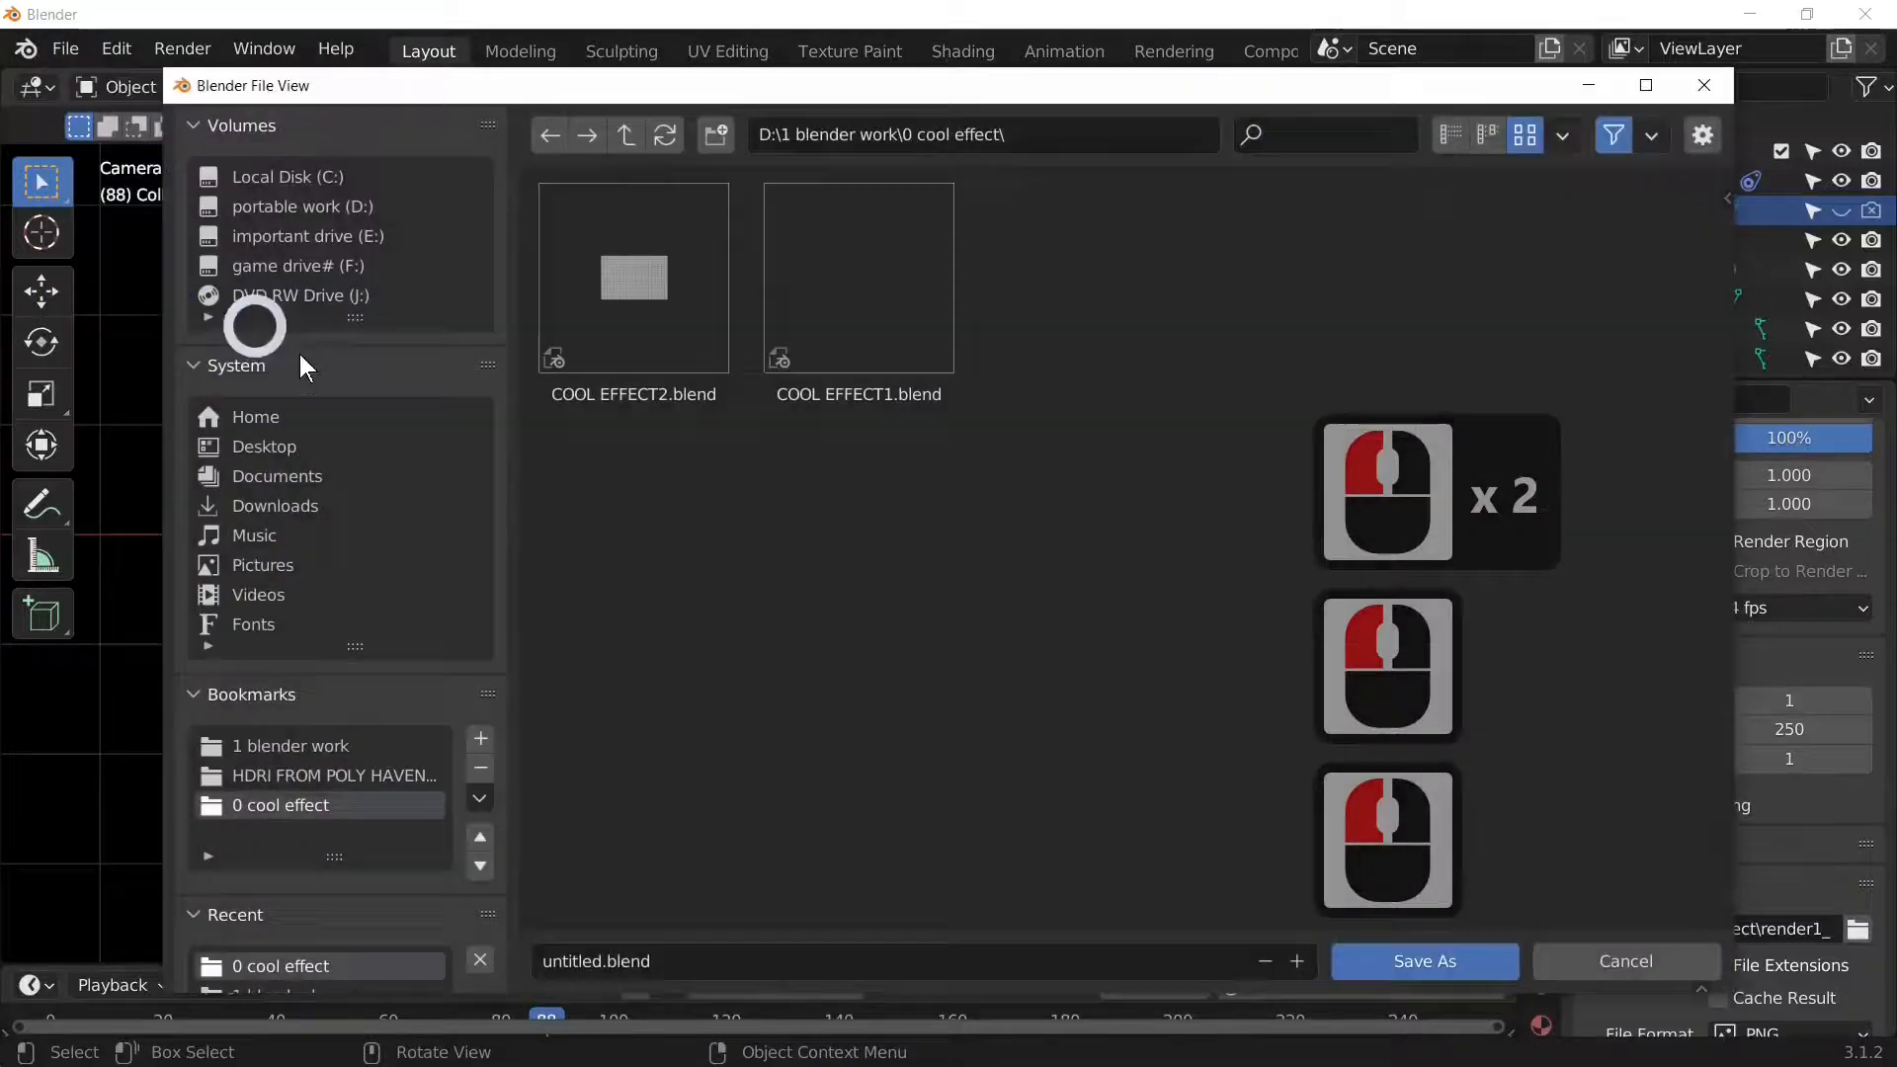
pyautogui.click(898, 358)
pyautogui.click(1295, 962)
pyautogui.click(1295, 961)
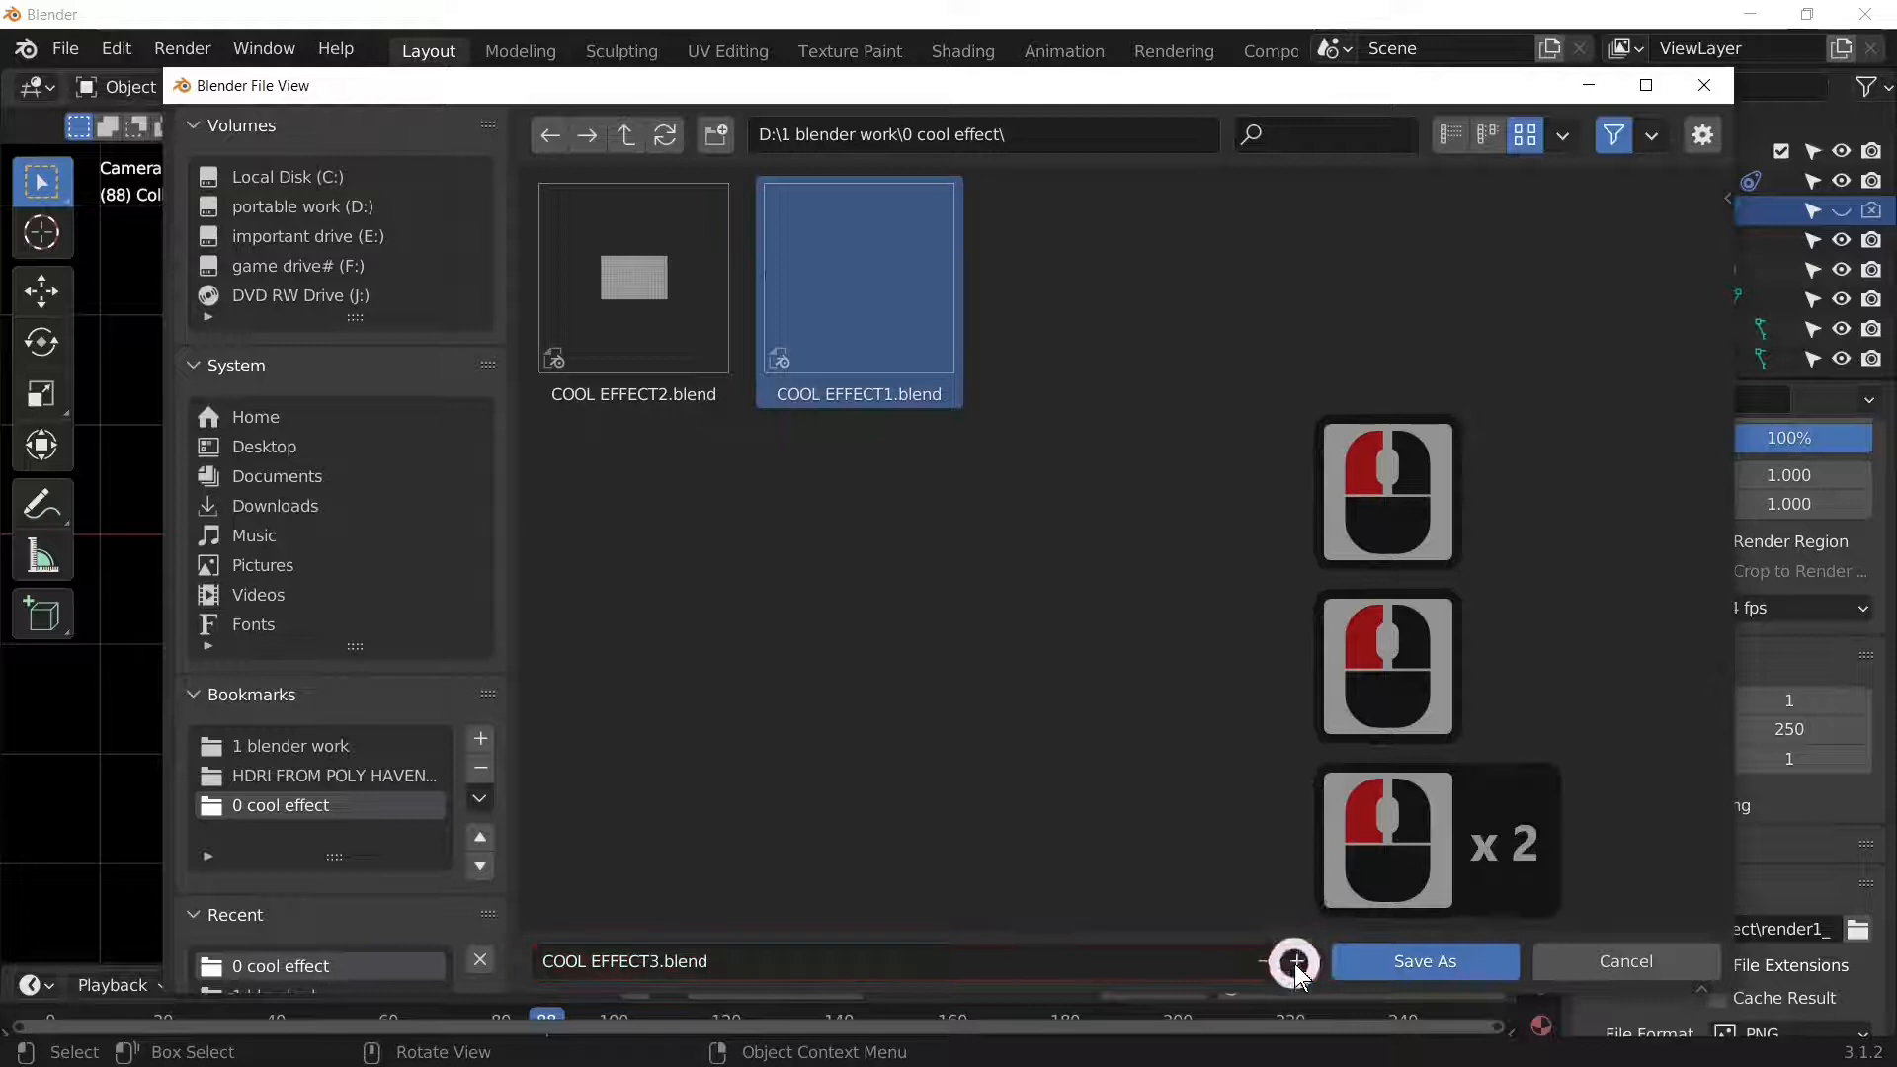
pyautogui.click(1448, 963)
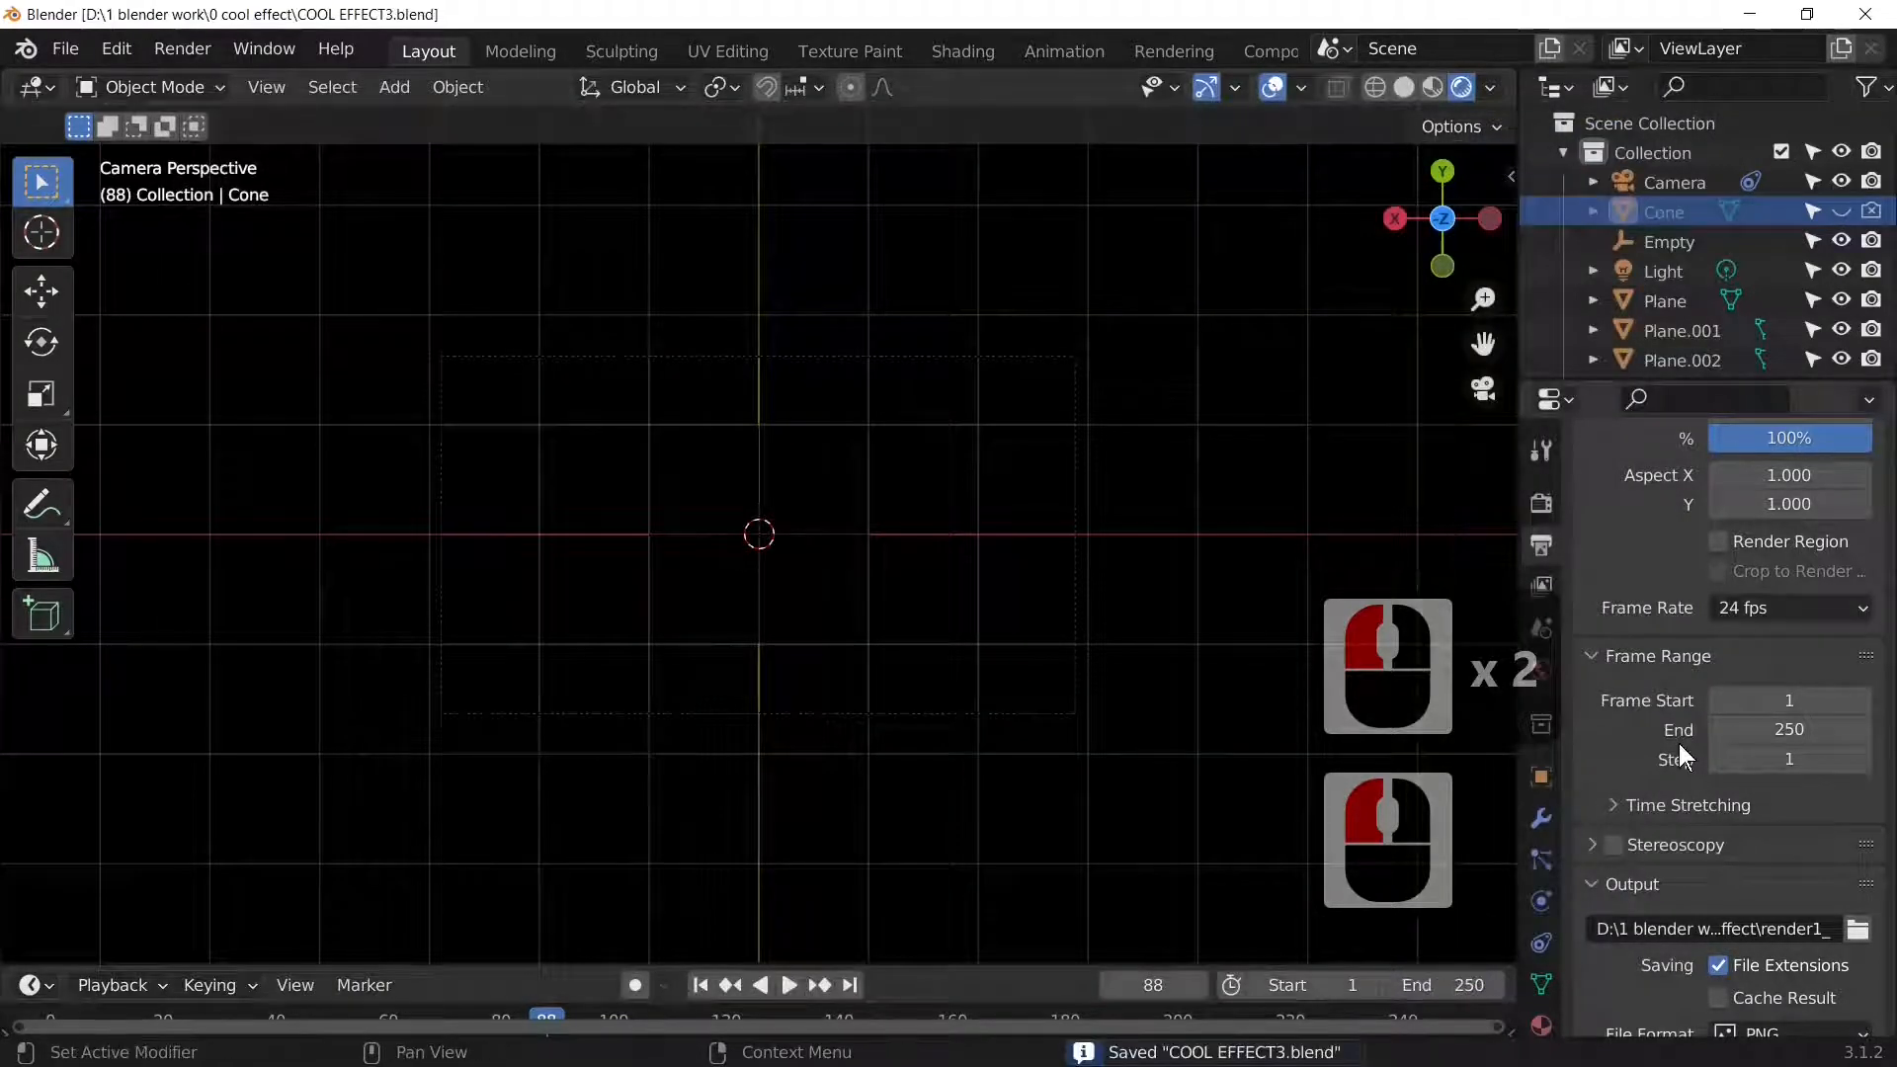
# Step: Set the frame rate to 50 fps and the output format to FFmpeg Video
pyautogui.click(1808, 607)
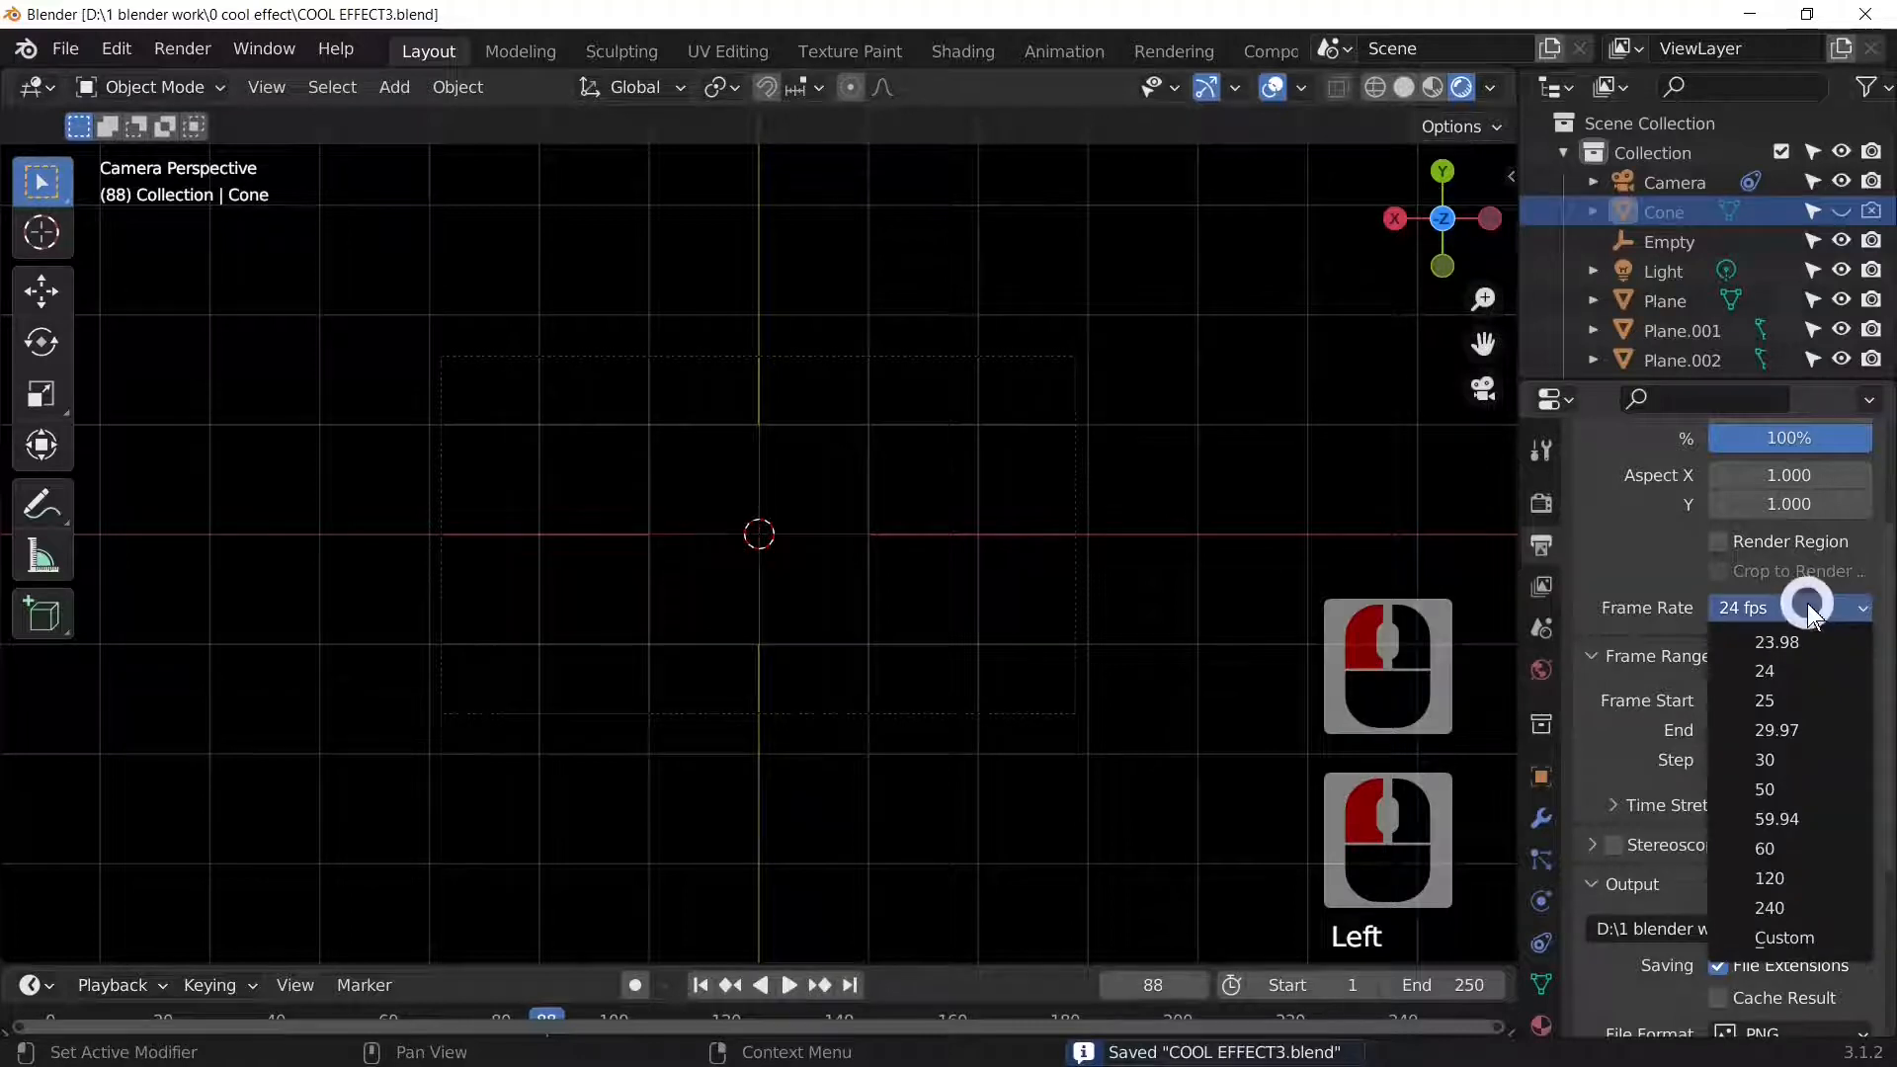
pyautogui.click(1792, 792)
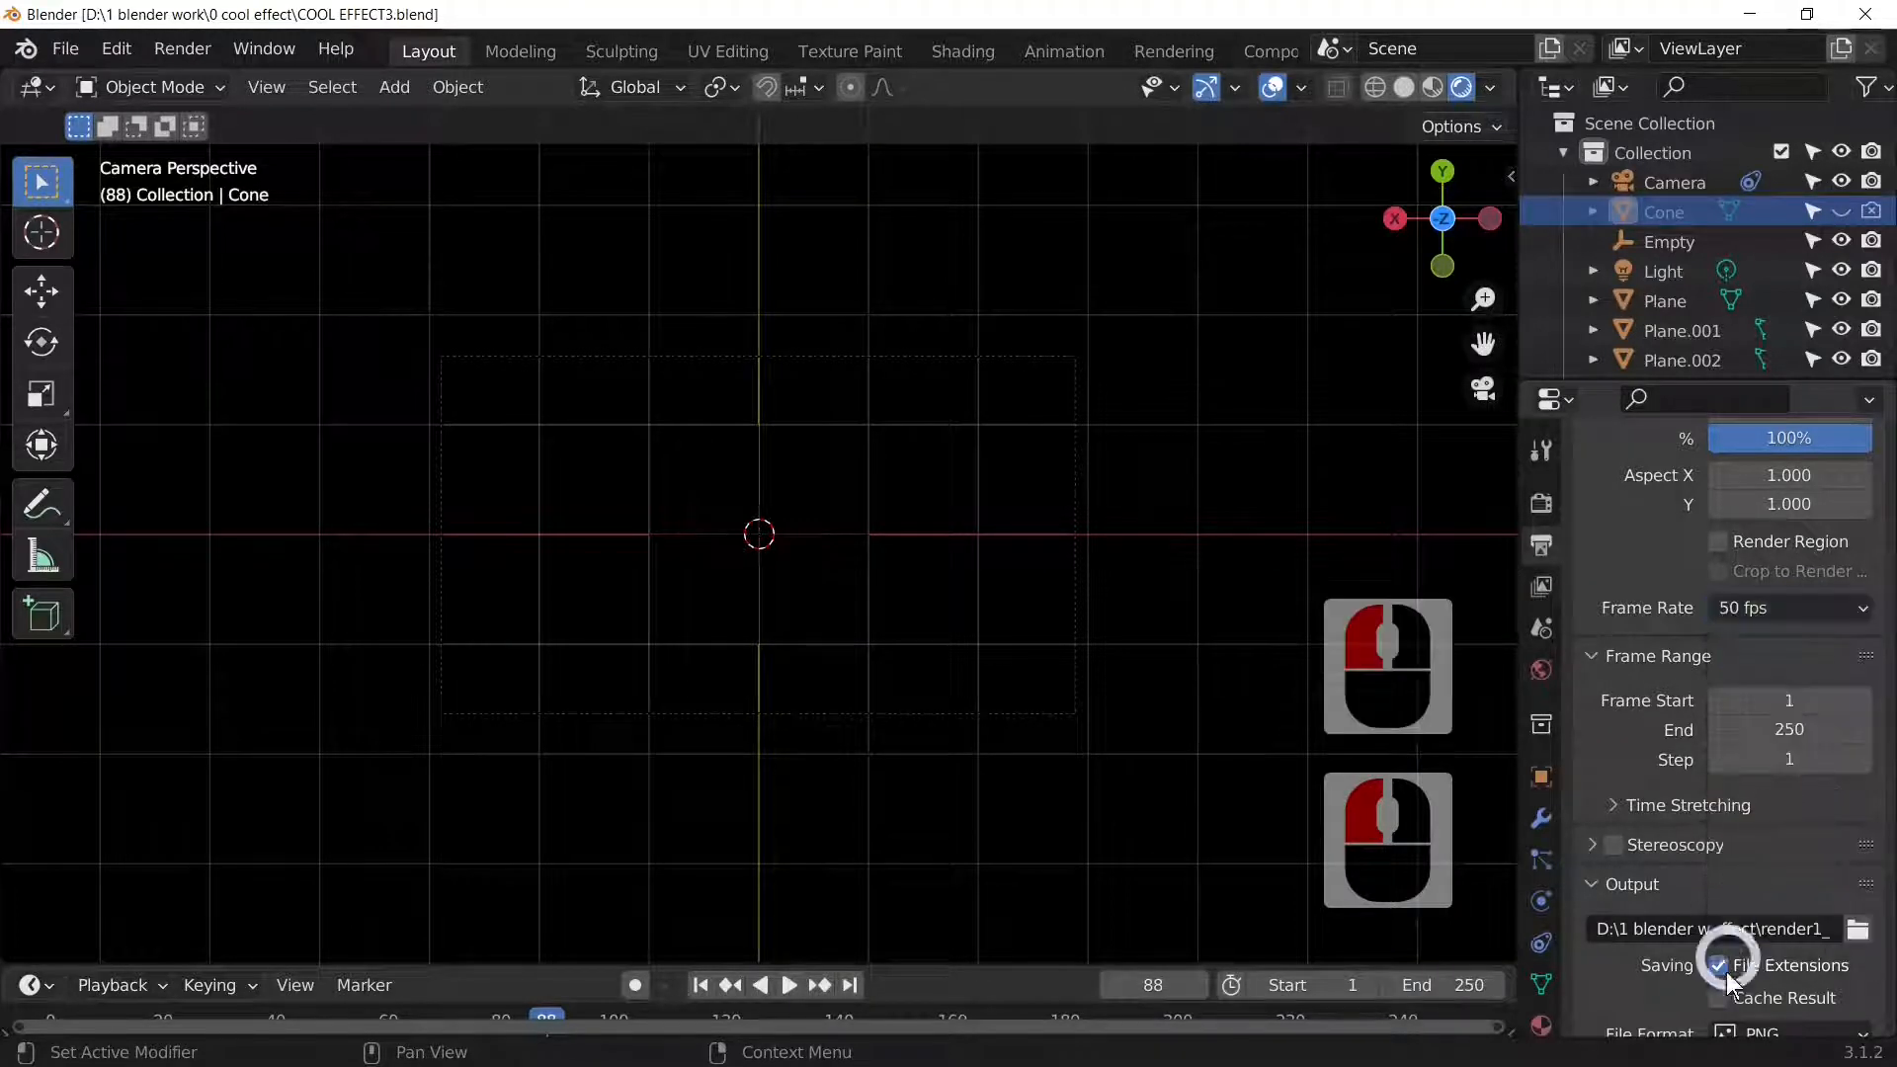
pyautogui.scroll(-4, 1764, 893)
pyautogui.click(1782, 887)
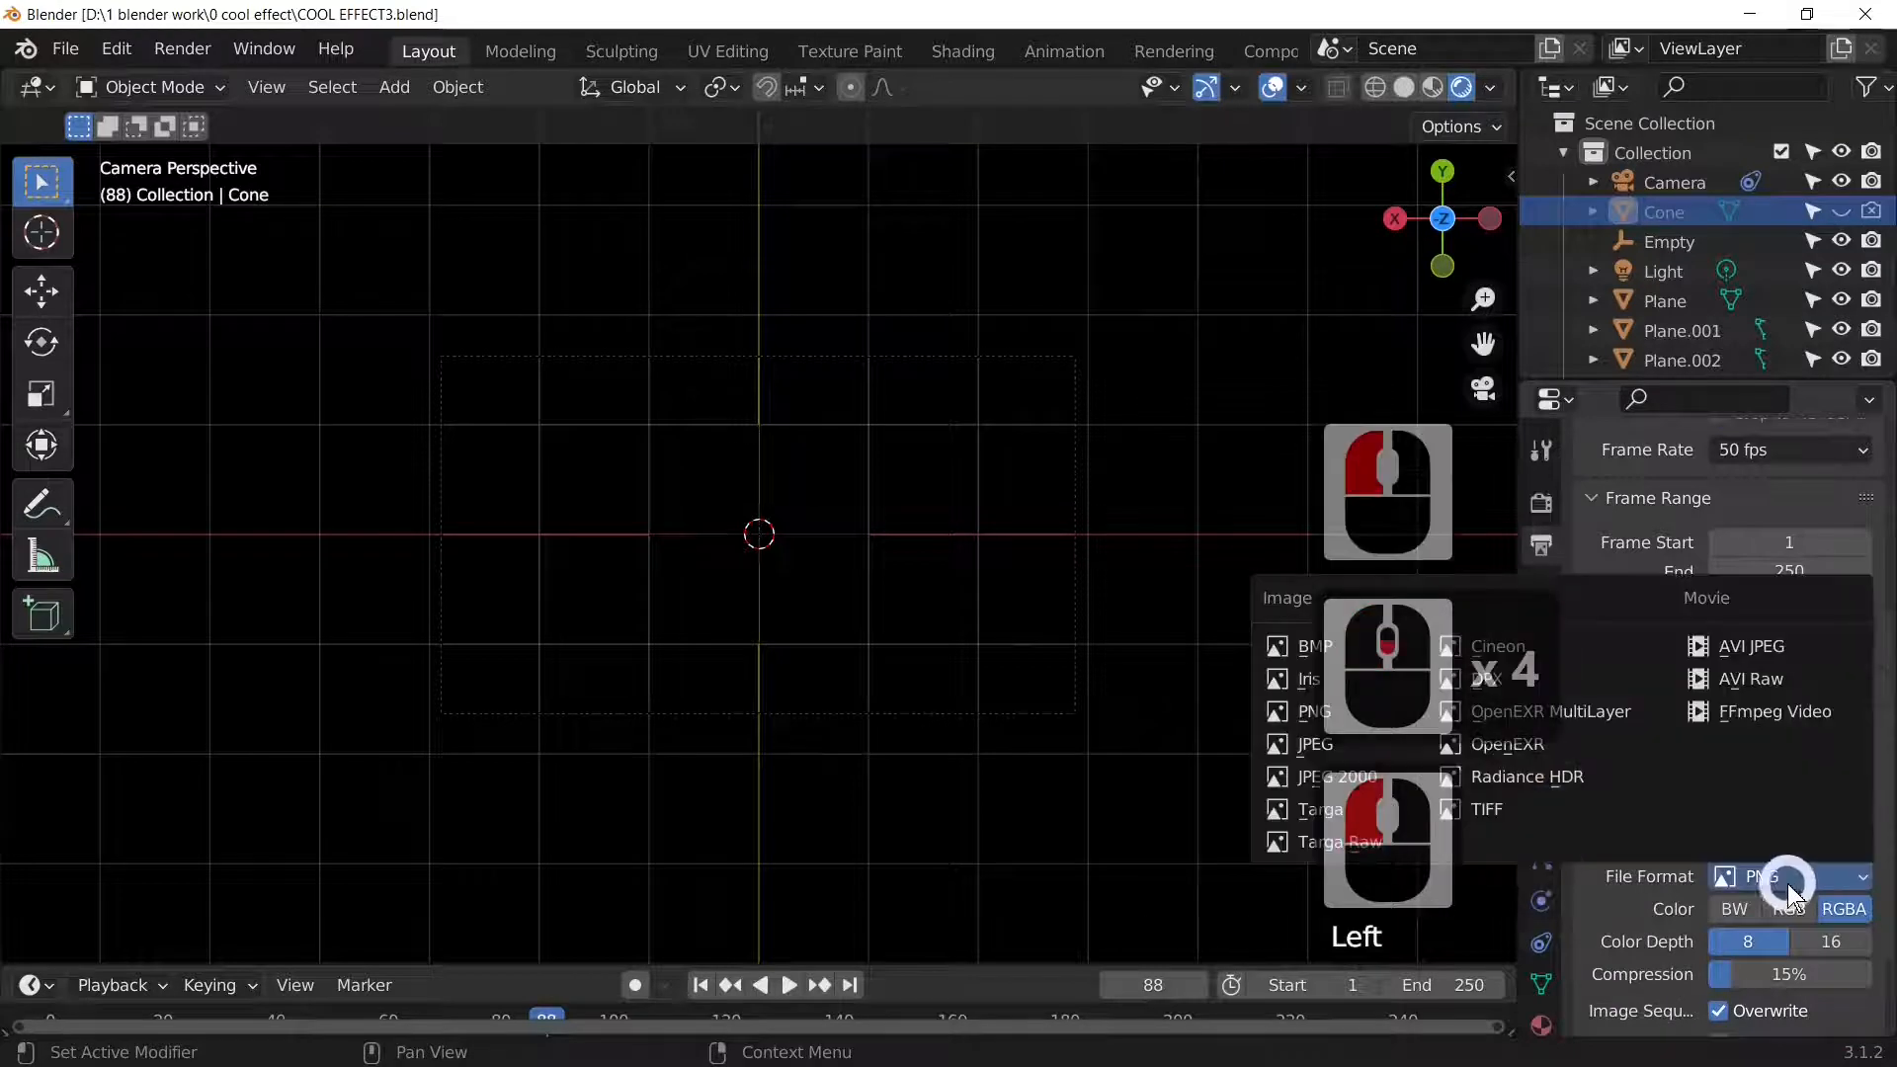
pyautogui.click(1783, 701)
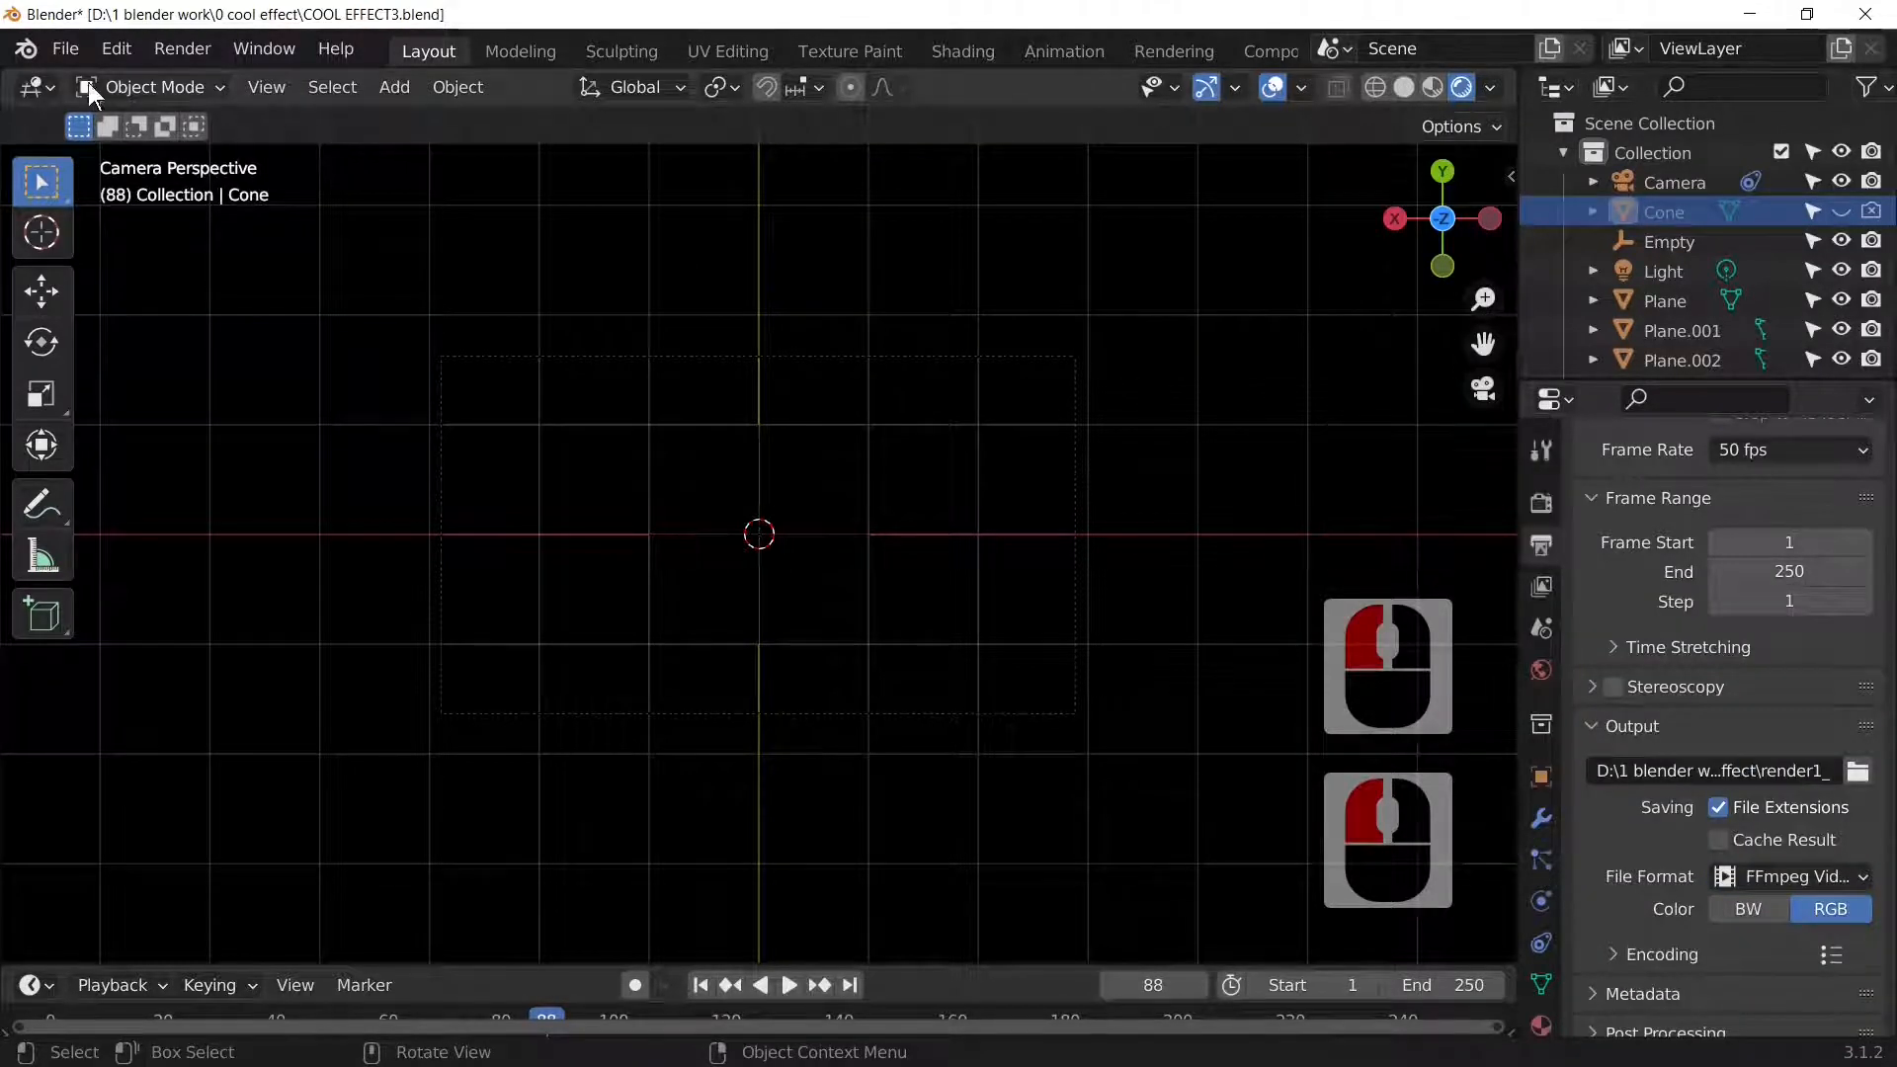
# Step: Save the project and render the full animation
pyautogui.click(69, 48)
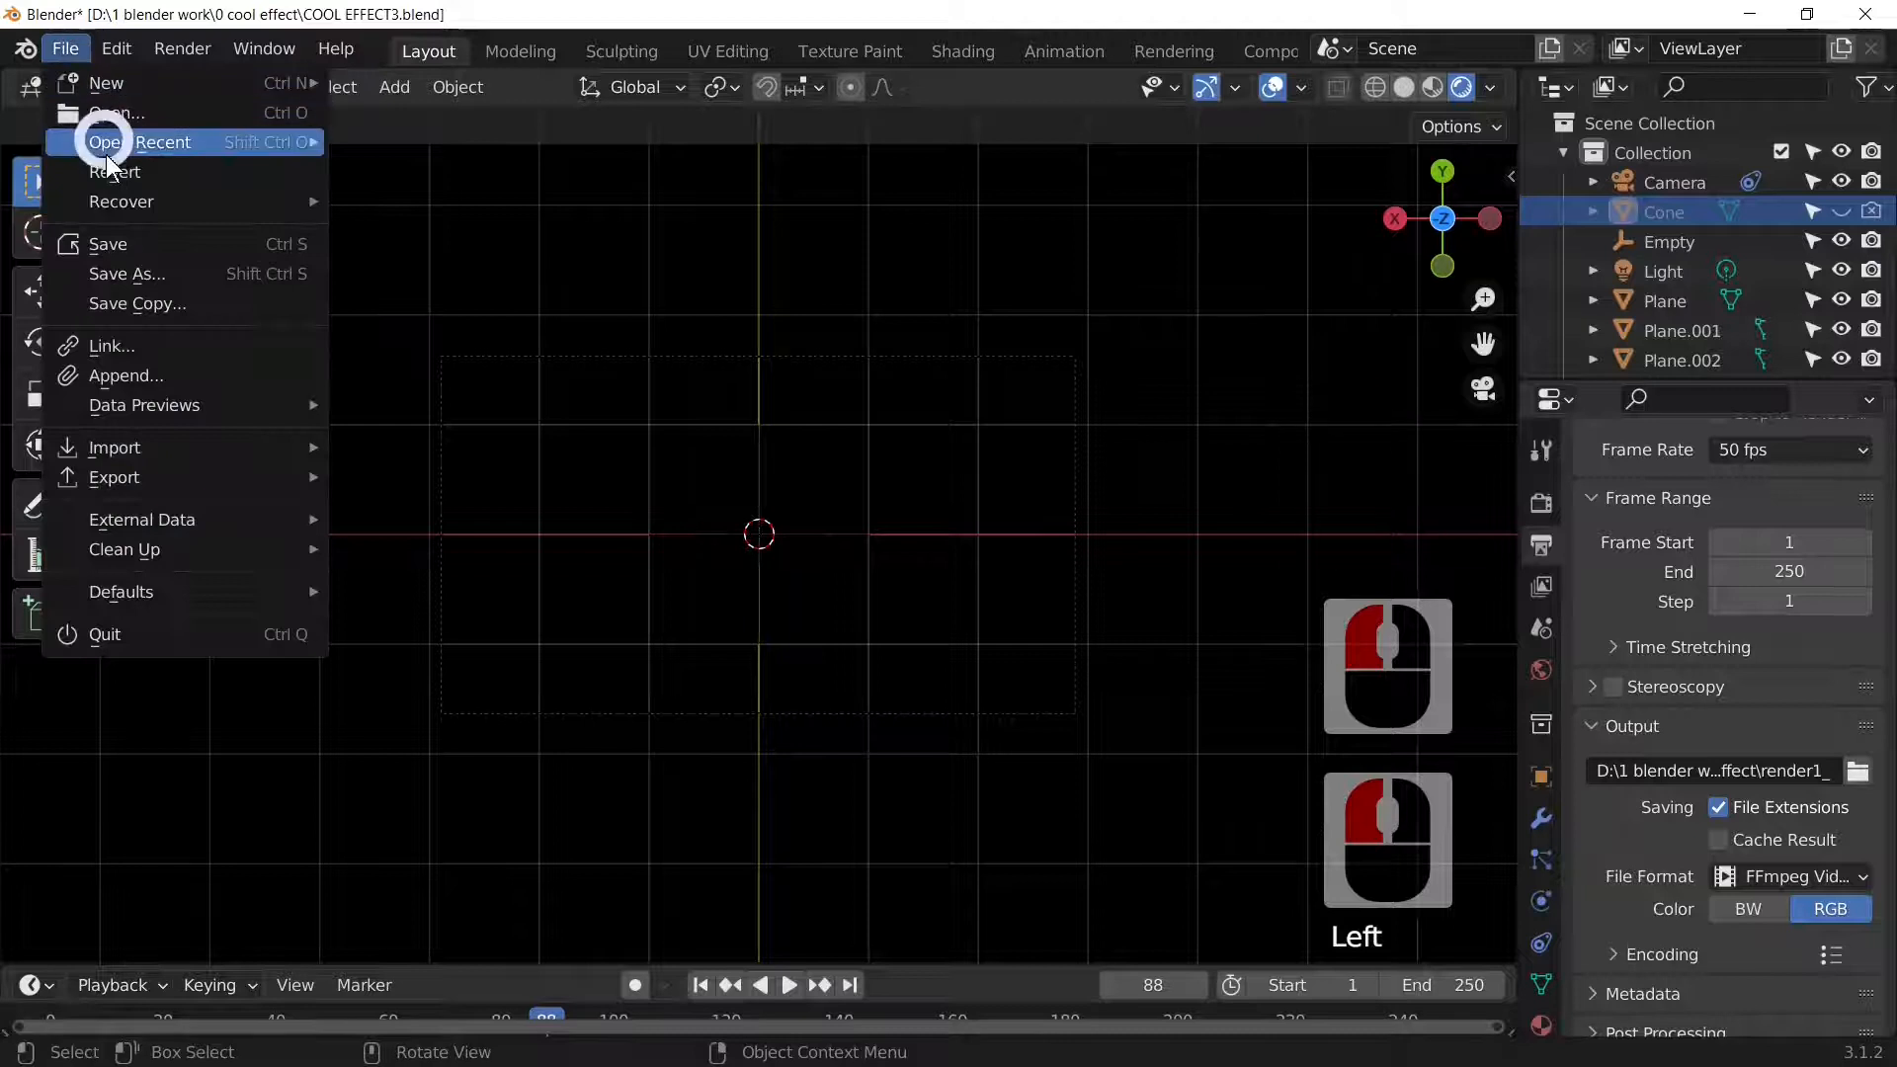
pyautogui.click(130, 235)
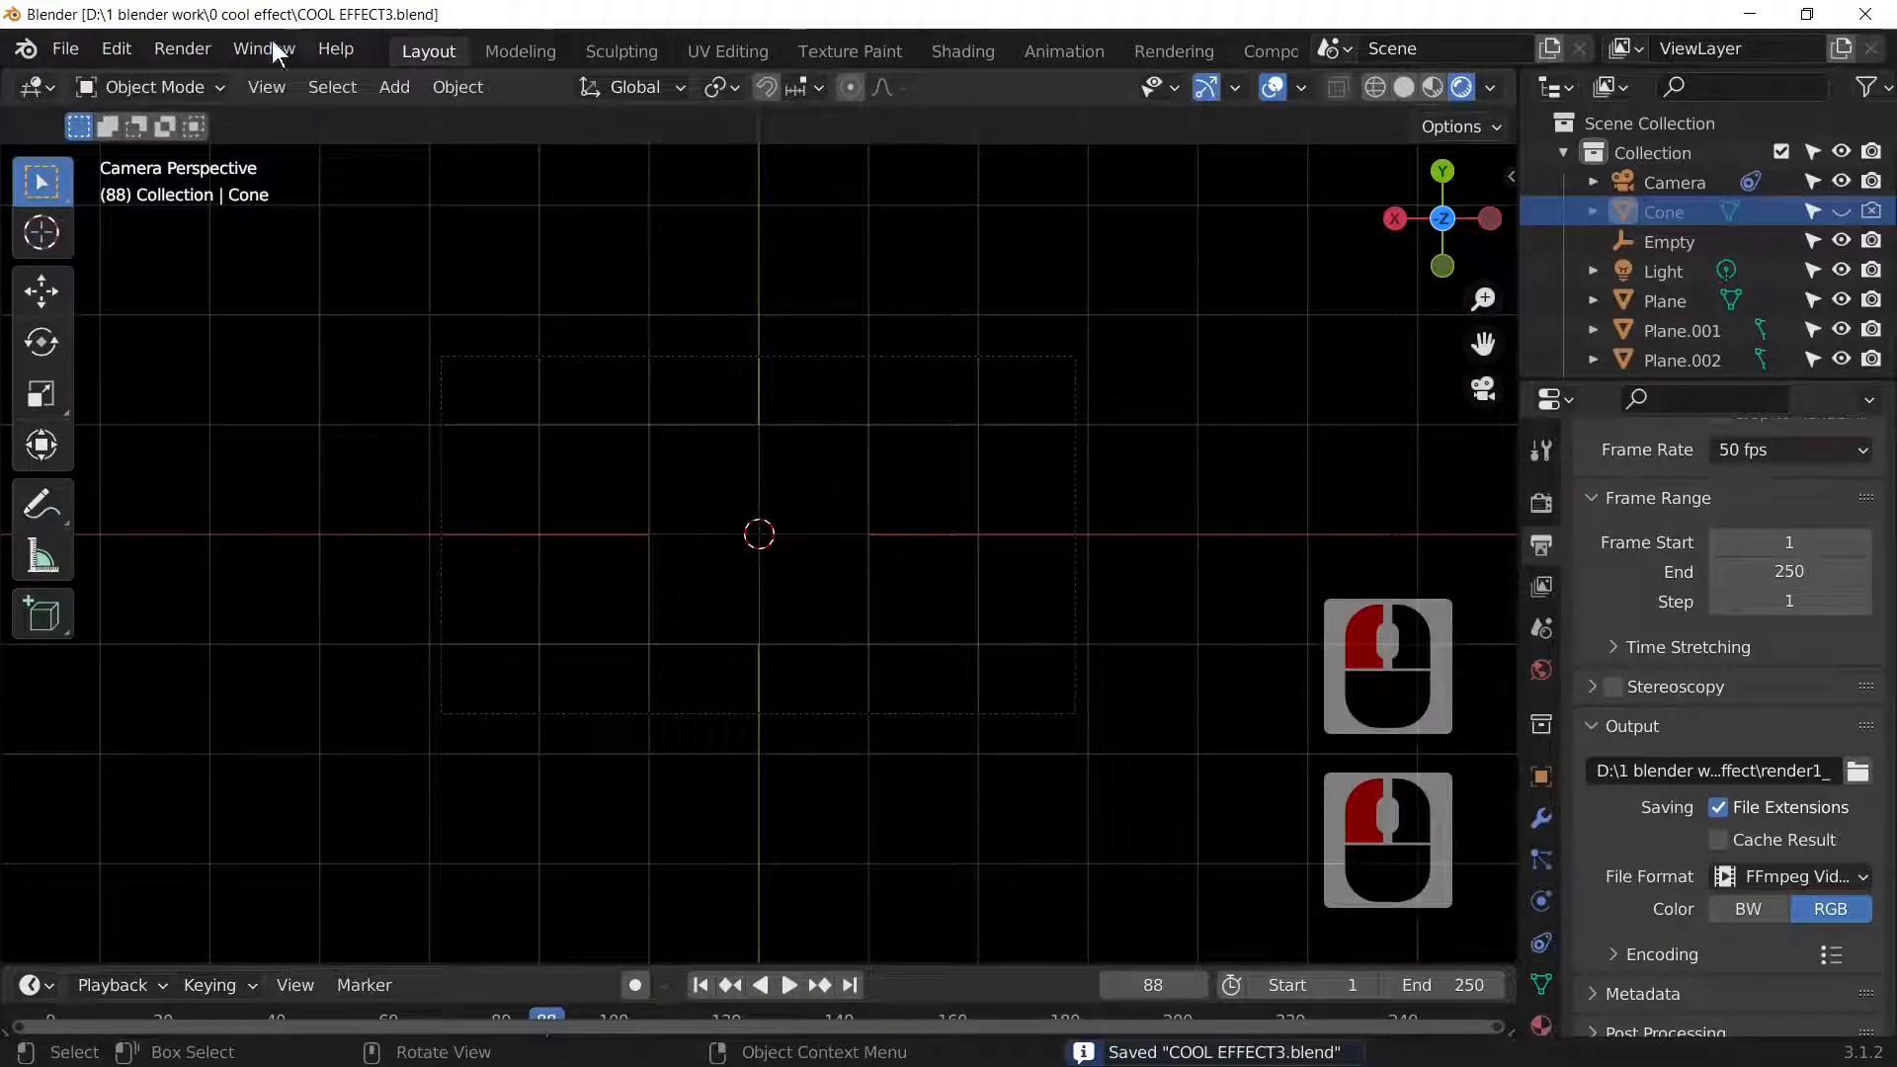
pyautogui.click(183, 47)
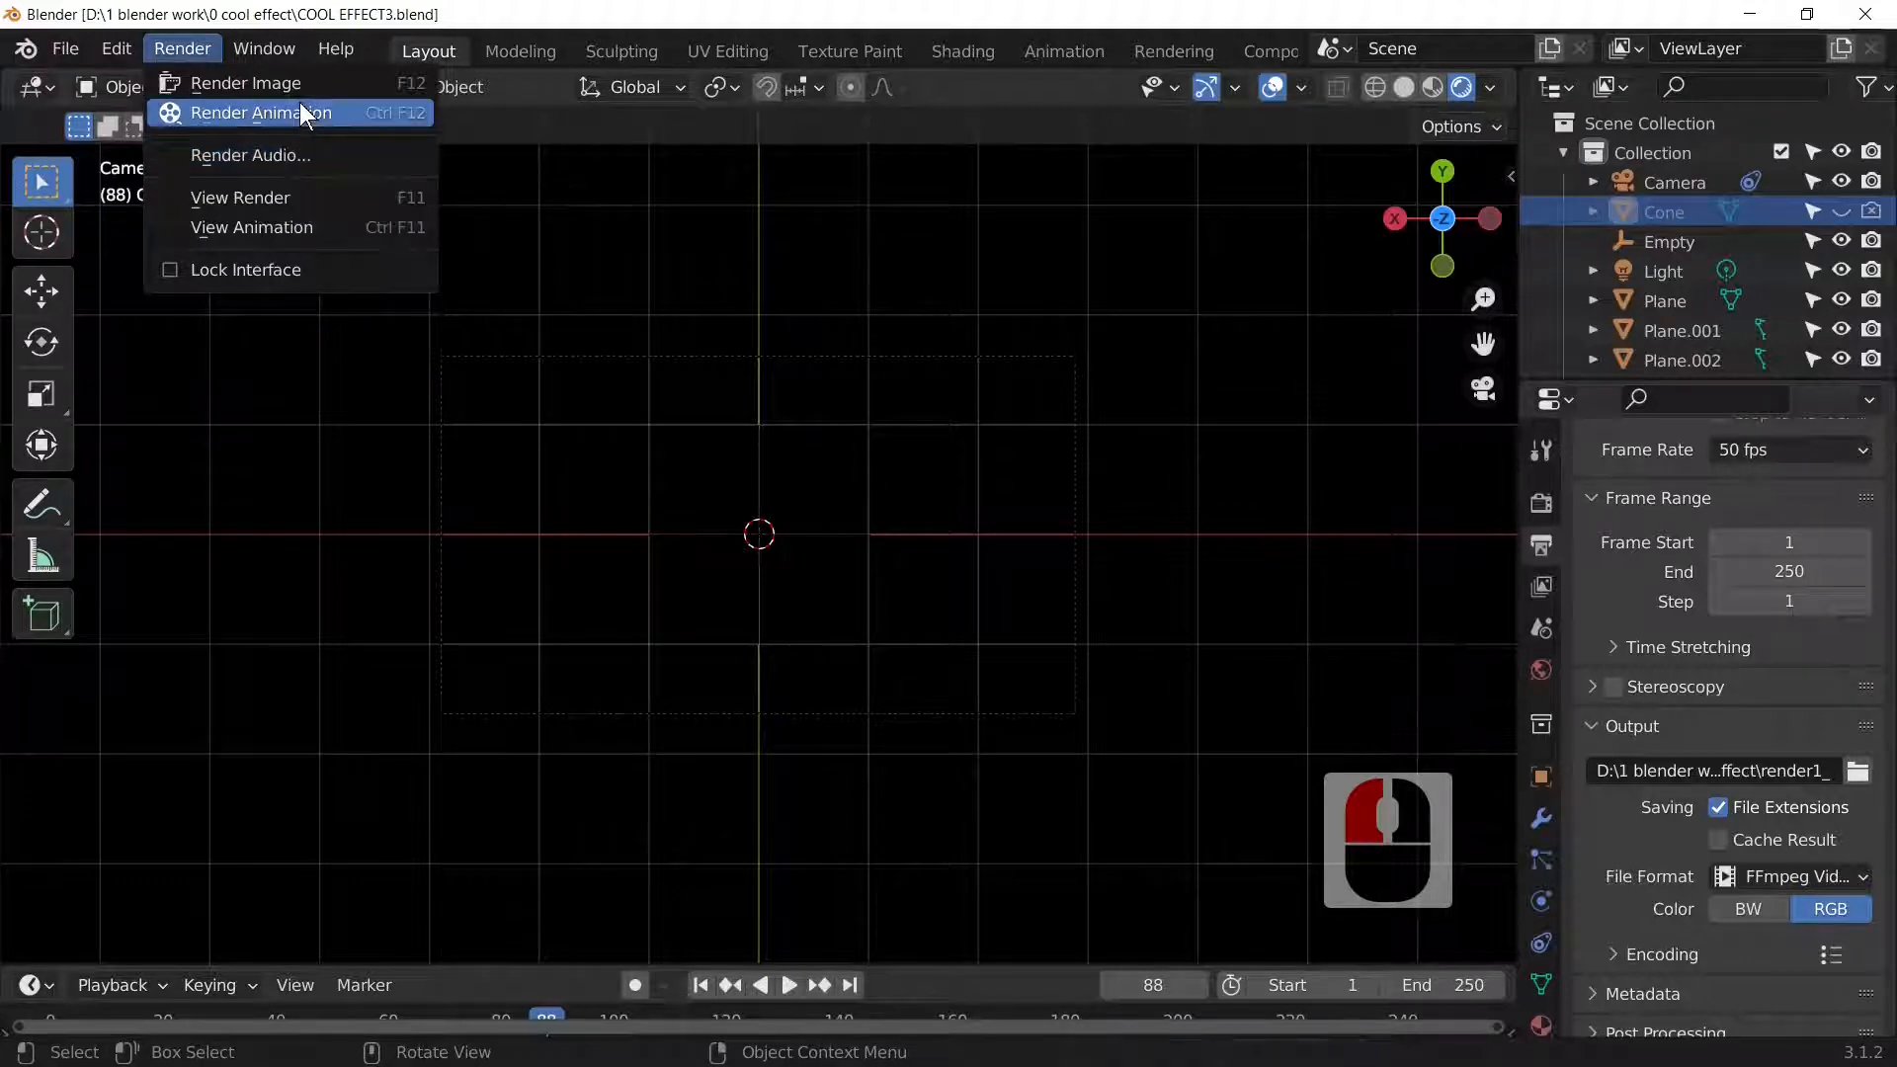
pyautogui.click(299, 110)
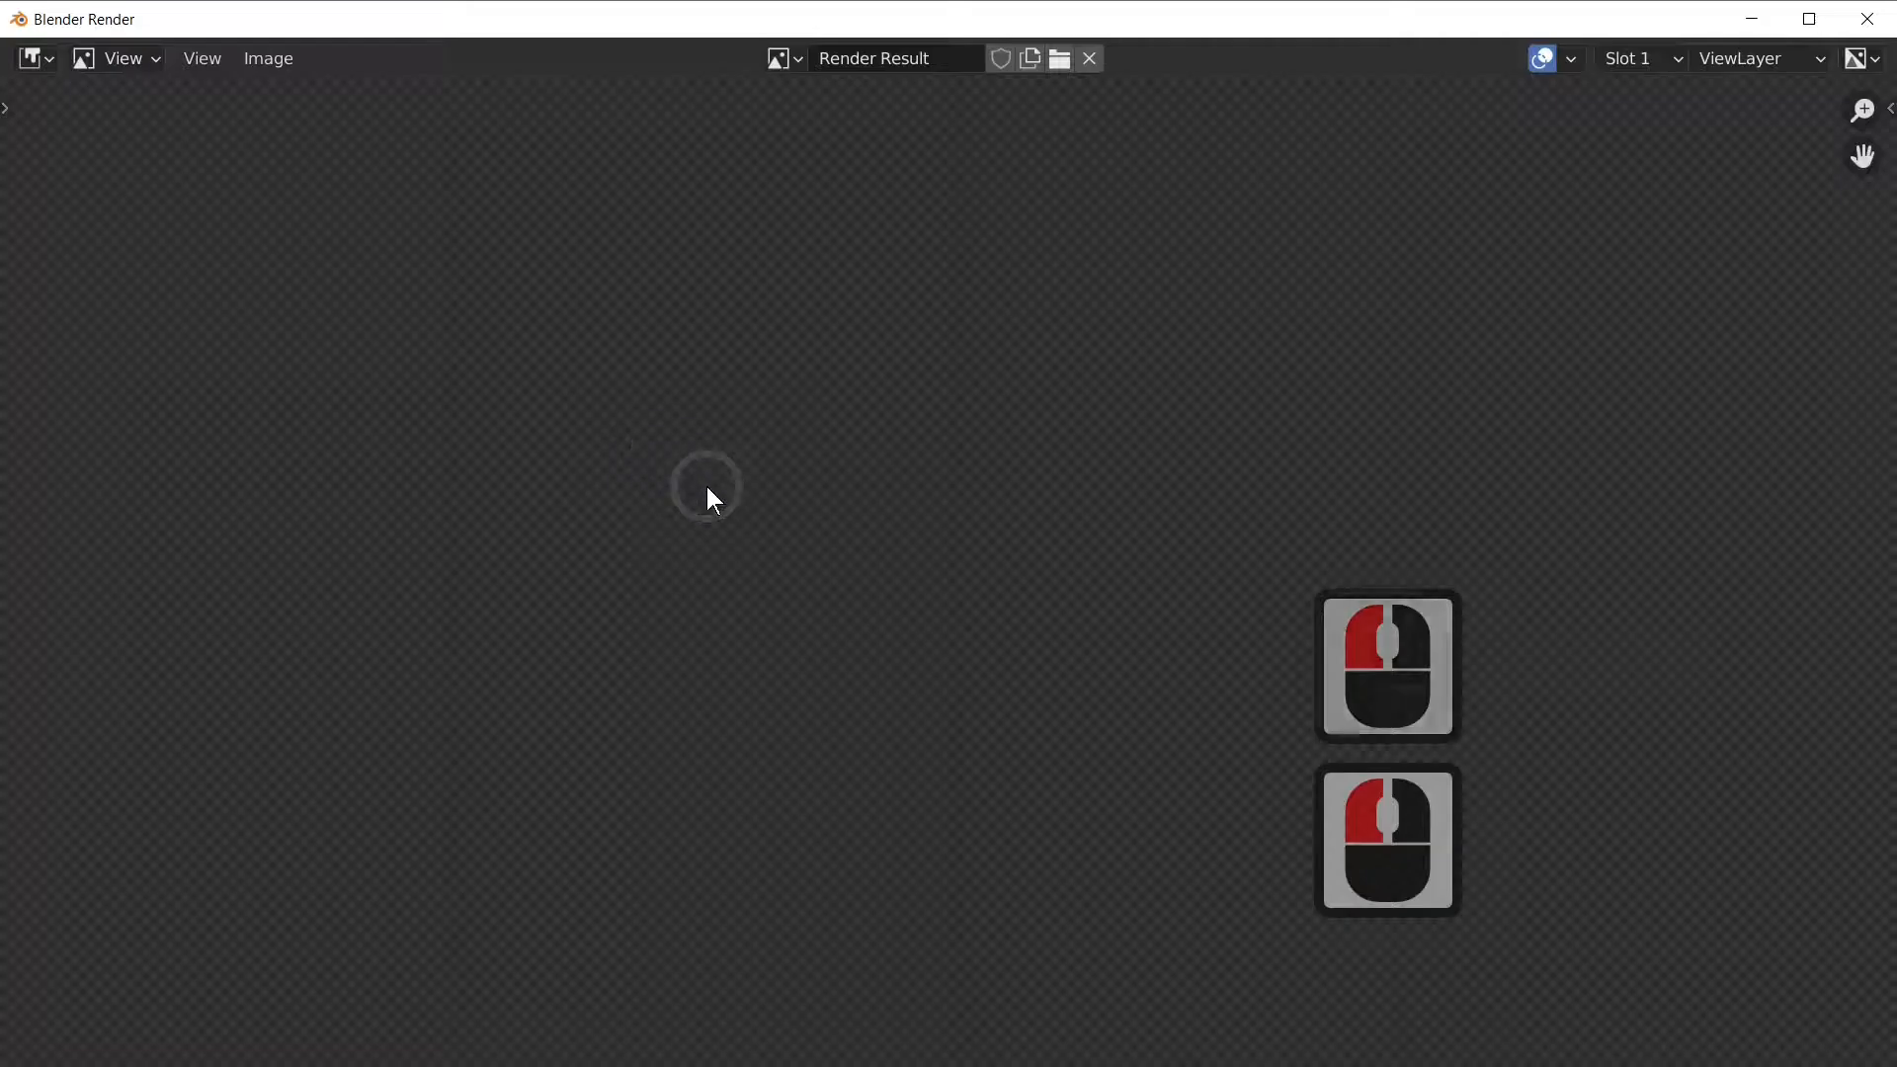